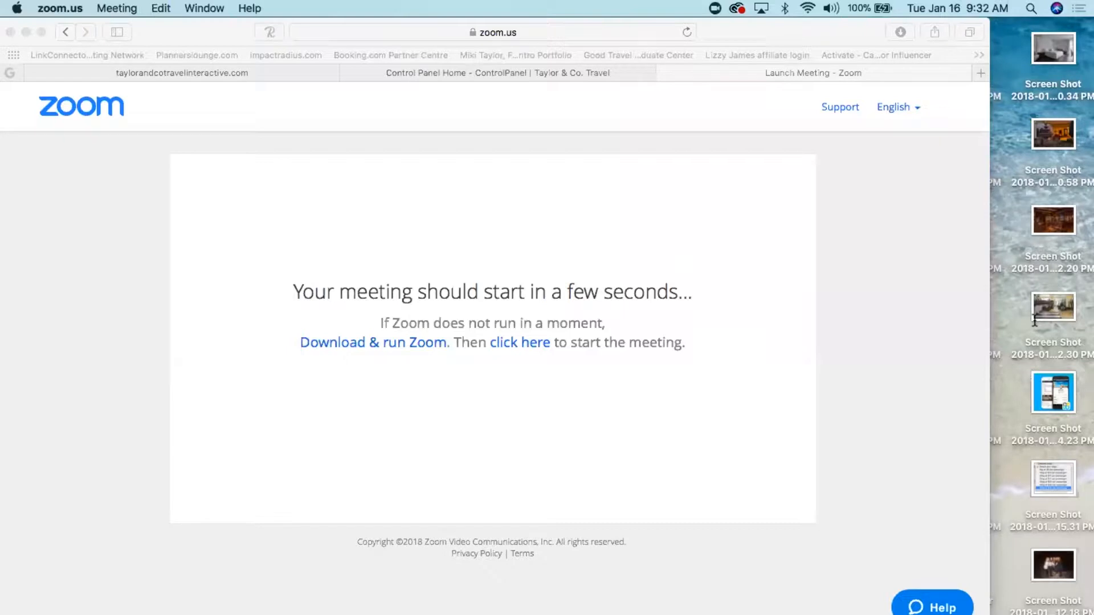
- Switch to the Taylor & Co. Travel control panel and open its Site Pages list
{"action": "left_click", "coordinate": [509, 76]}
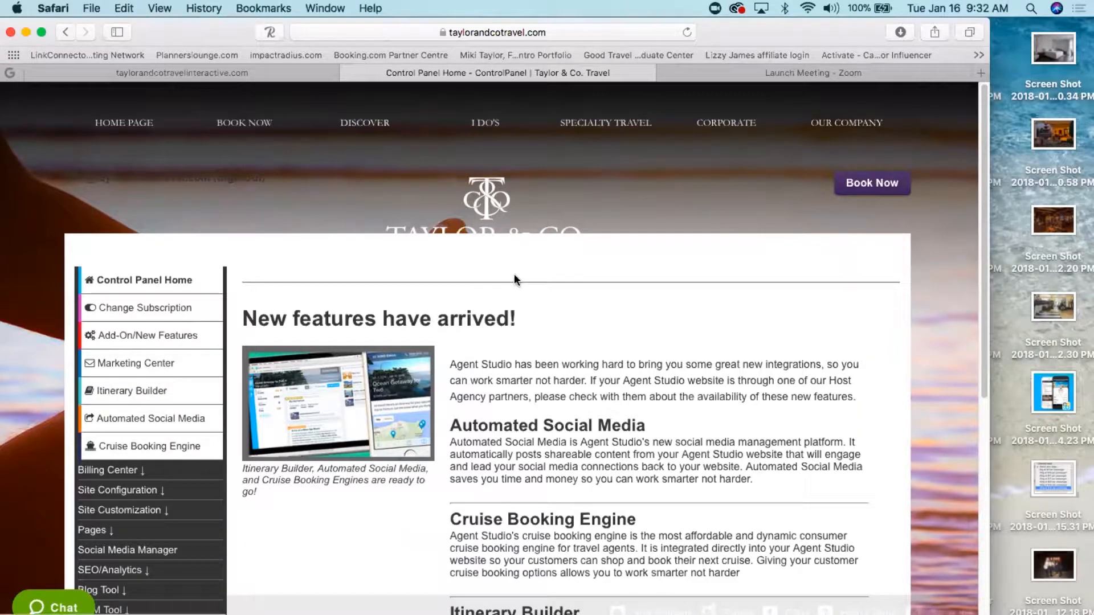
{"action": "scroll", "coordinate": [525, 277], "scroll_direction": "down", "scroll_amount": 10}
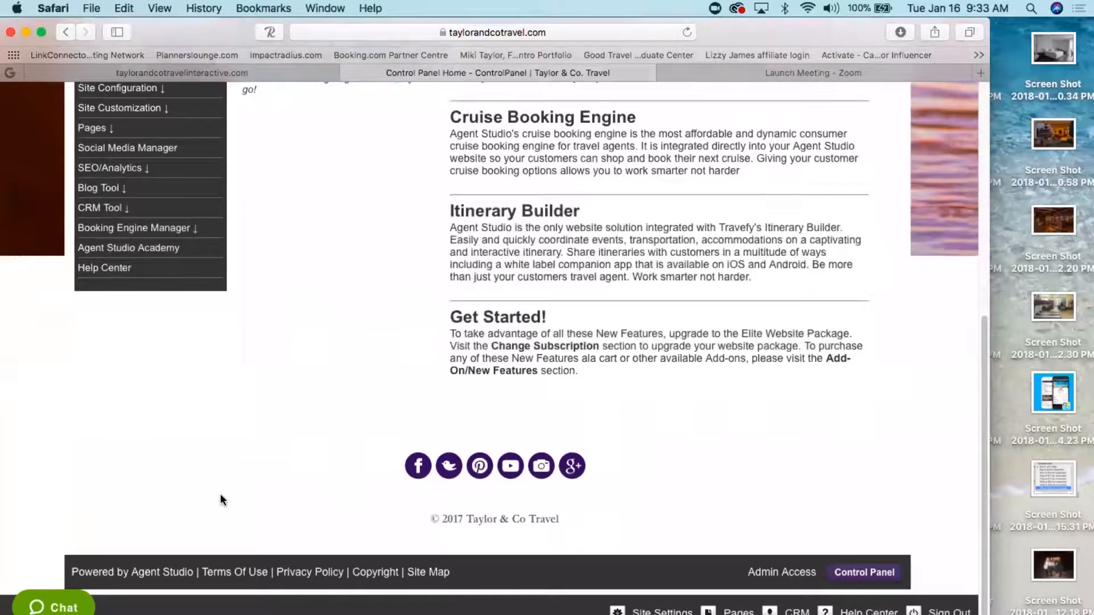
{"action": "scroll", "coordinate": [252, 362], "scroll_direction": "up", "scroll_amount": 5}
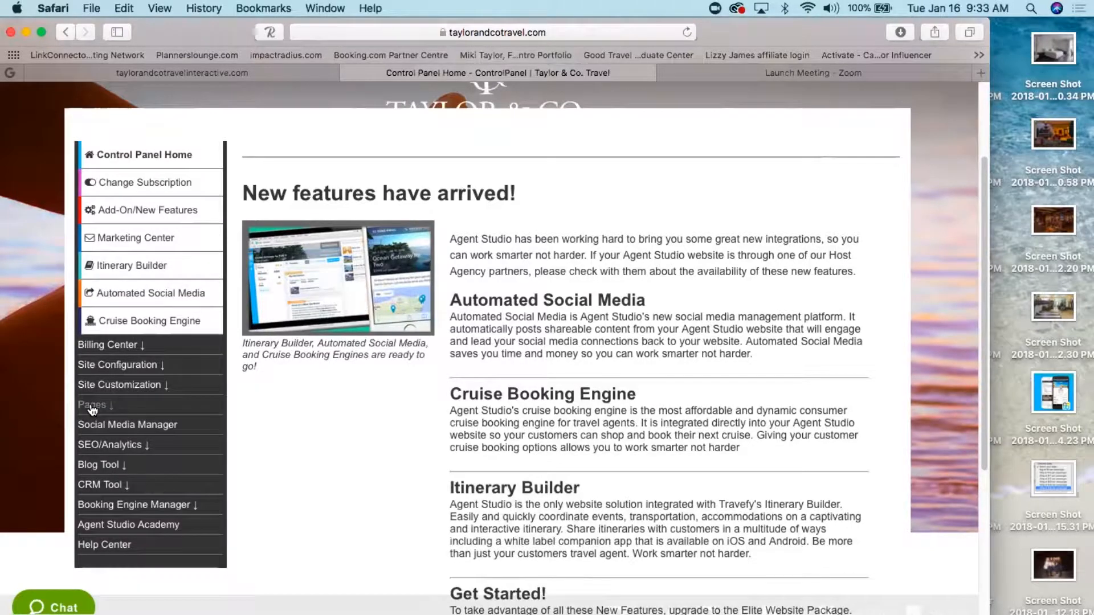
{"action": "left_click", "coordinate": [90, 403]}
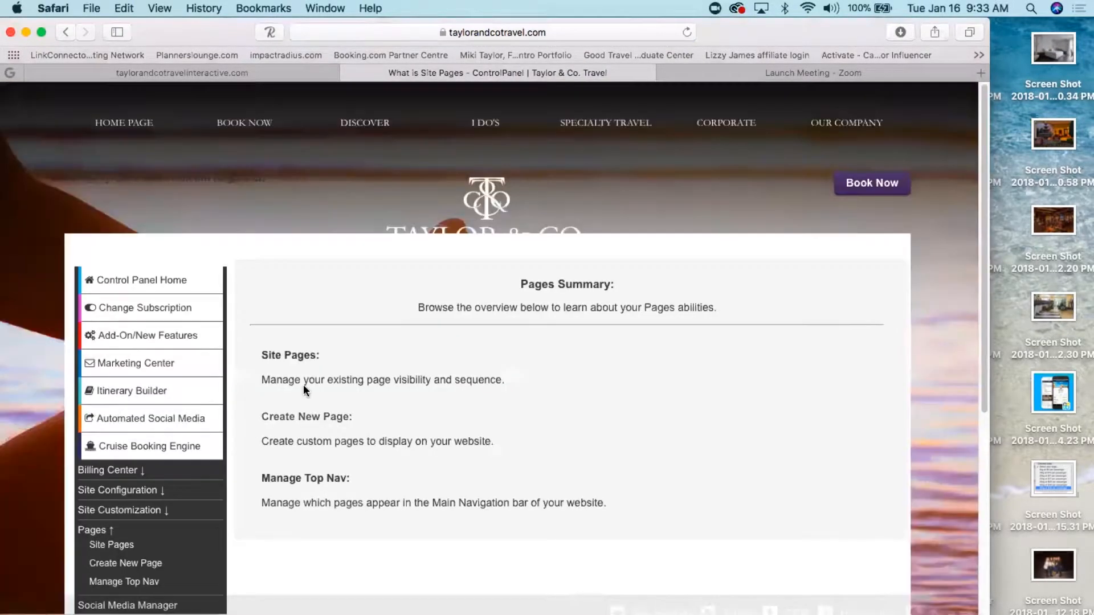
{"action": "left_click", "coordinate": [115, 547]}
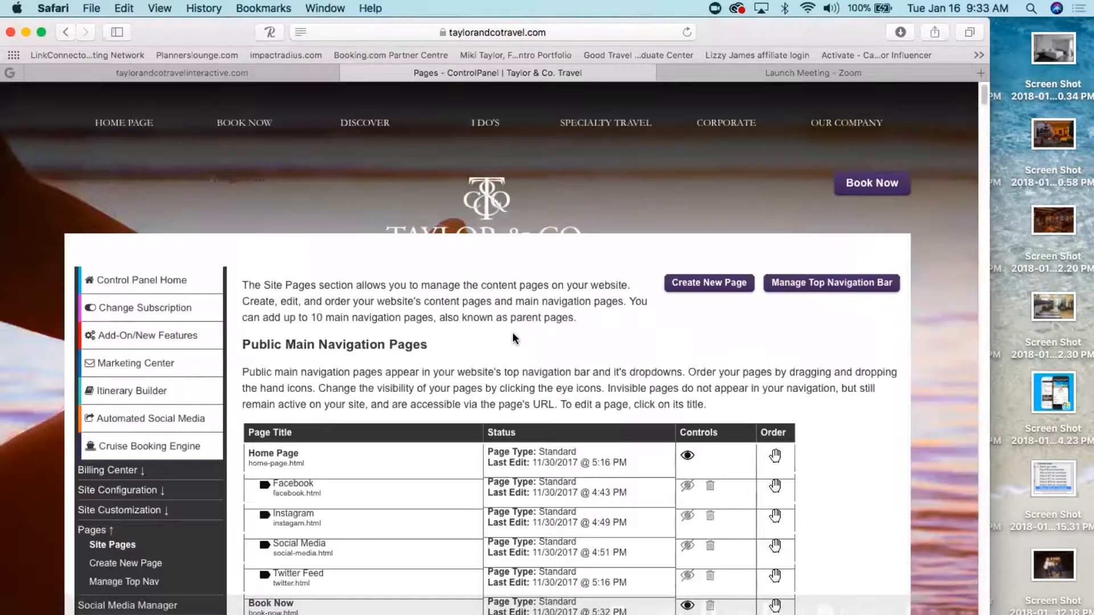
- Look through the public main navigation pages and their sub-pages on the Taylor & Co. Travel site
{"action": "scroll", "coordinate": [490, 350], "scroll_direction": "down", "scroll_amount": 5}
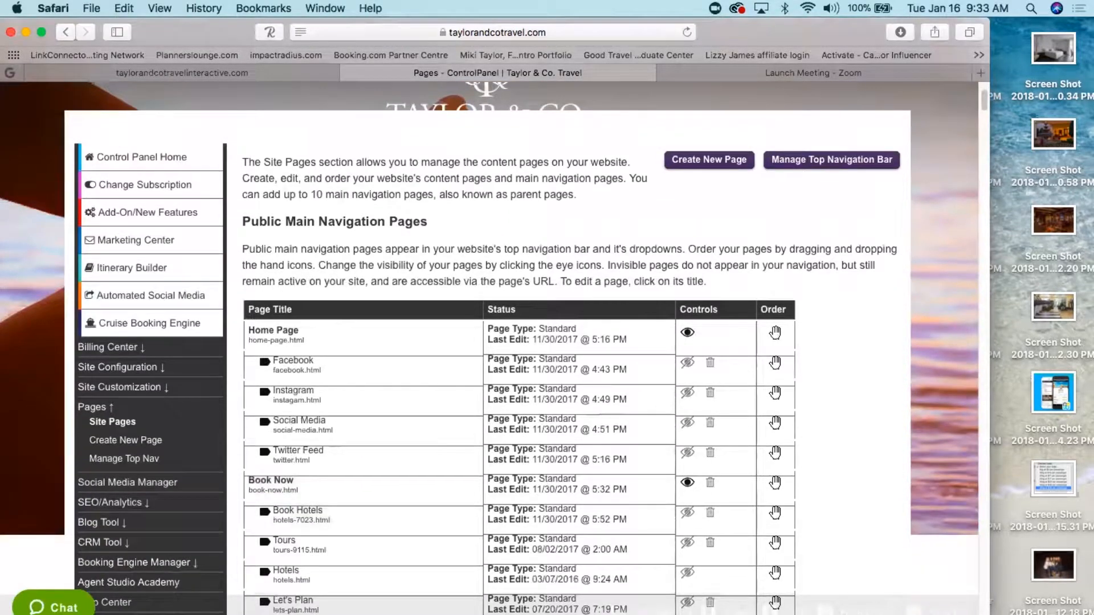
{"action": "scroll", "coordinate": [490, 350], "scroll_direction": "down", "scroll_amount": 8}
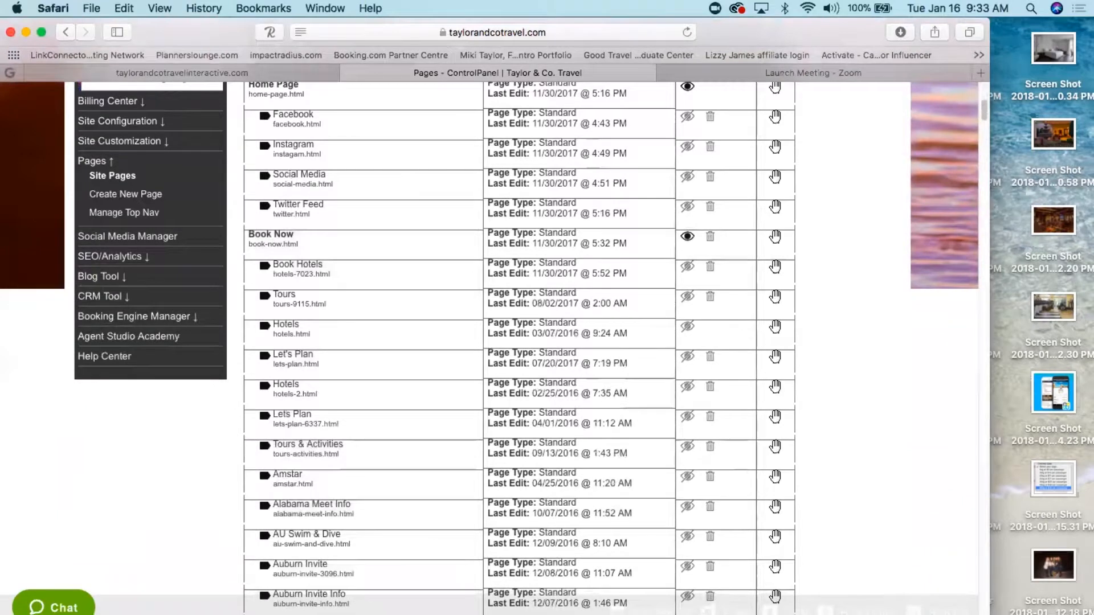
{"action": "scroll", "coordinate": [490, 351], "scroll_direction": "down", "scroll_amount": 9}
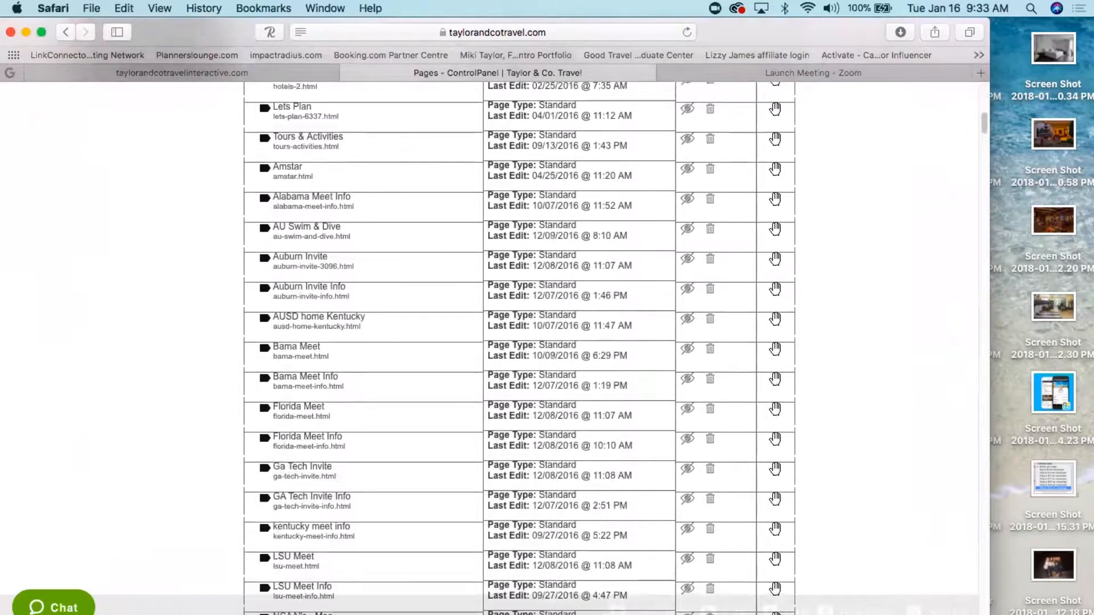
{"action": "scroll", "coordinate": [490, 351], "scroll_direction": "down", "scroll_amount": 2}
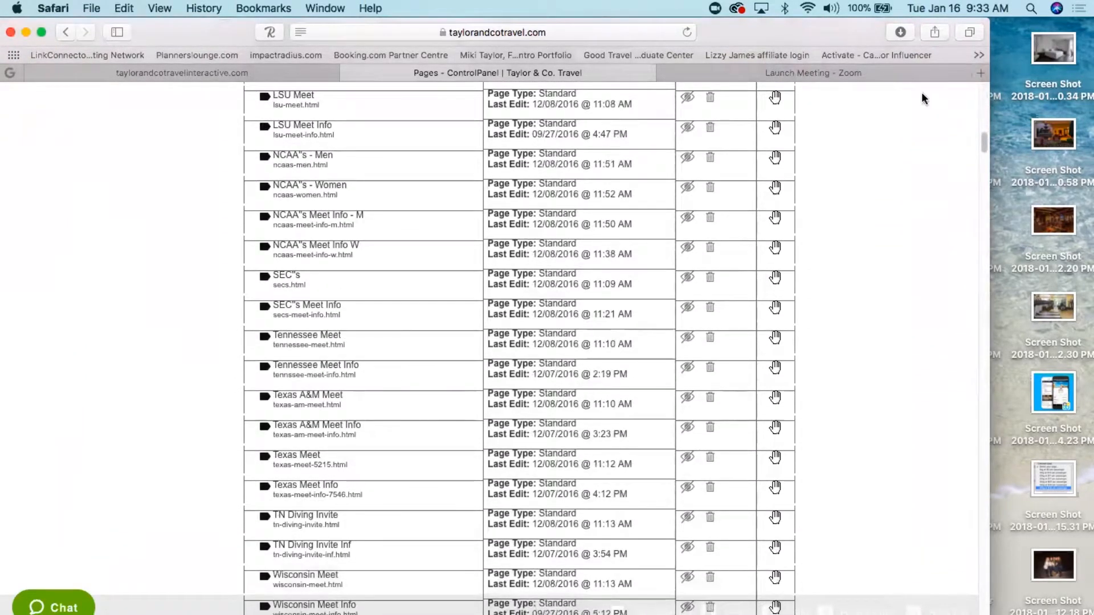
{"action": "left_click_drag", "start_coordinate": [983, 141], "coordinate": [962, 112]}
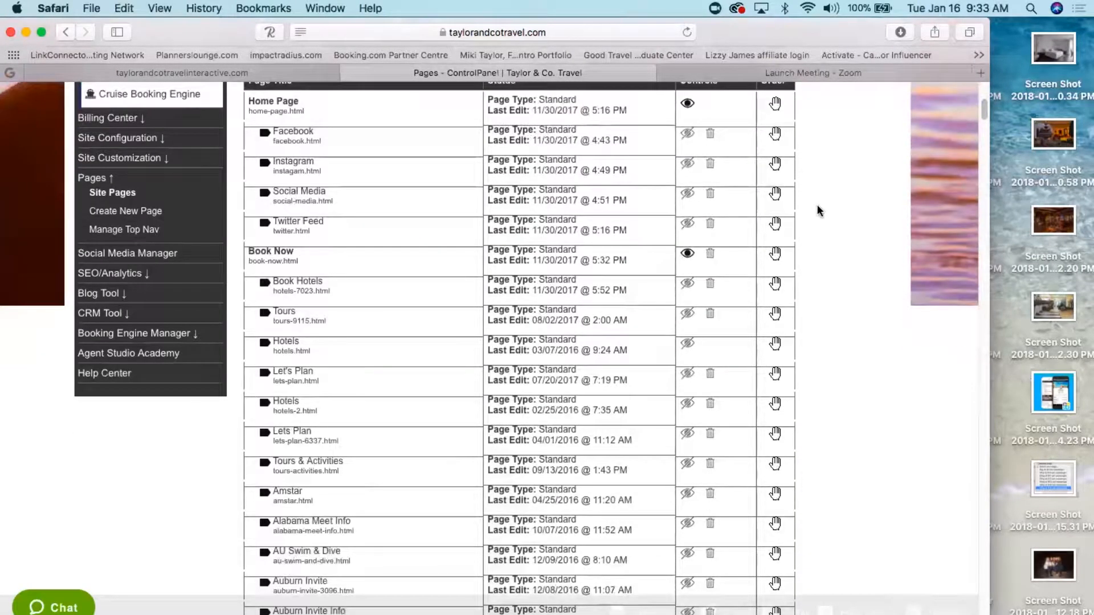
{"action": "scroll", "coordinate": [819, 211], "scroll_direction": "up", "scroll_amount": 5}
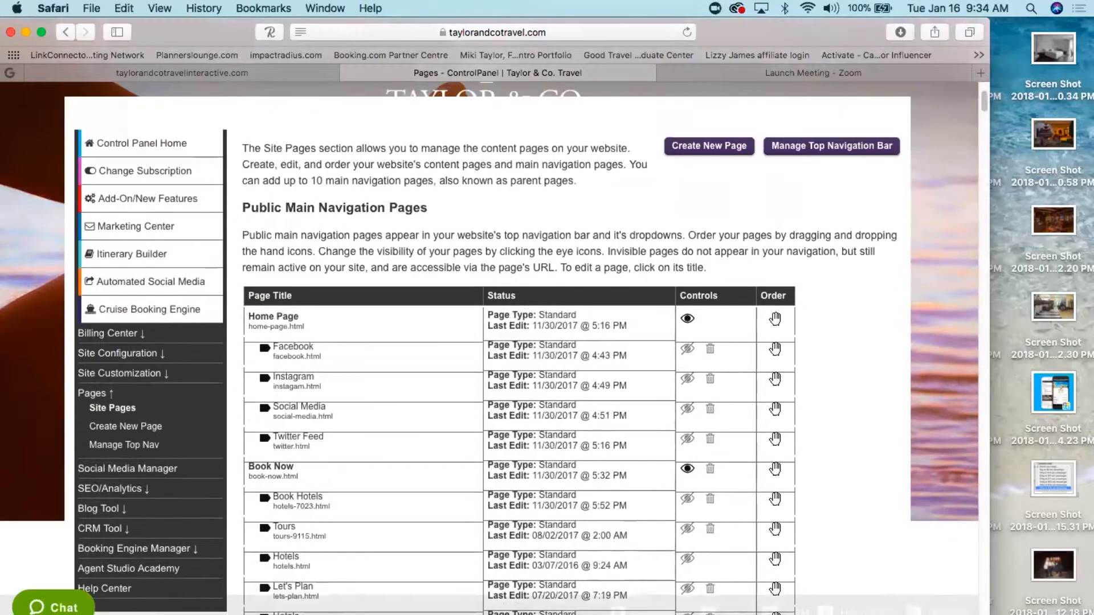
- Open the form for creating a custom page on the Taylor & Co. Travel site and select the Page Name for entry
{"action": "left_click", "coordinate": [124, 427]}
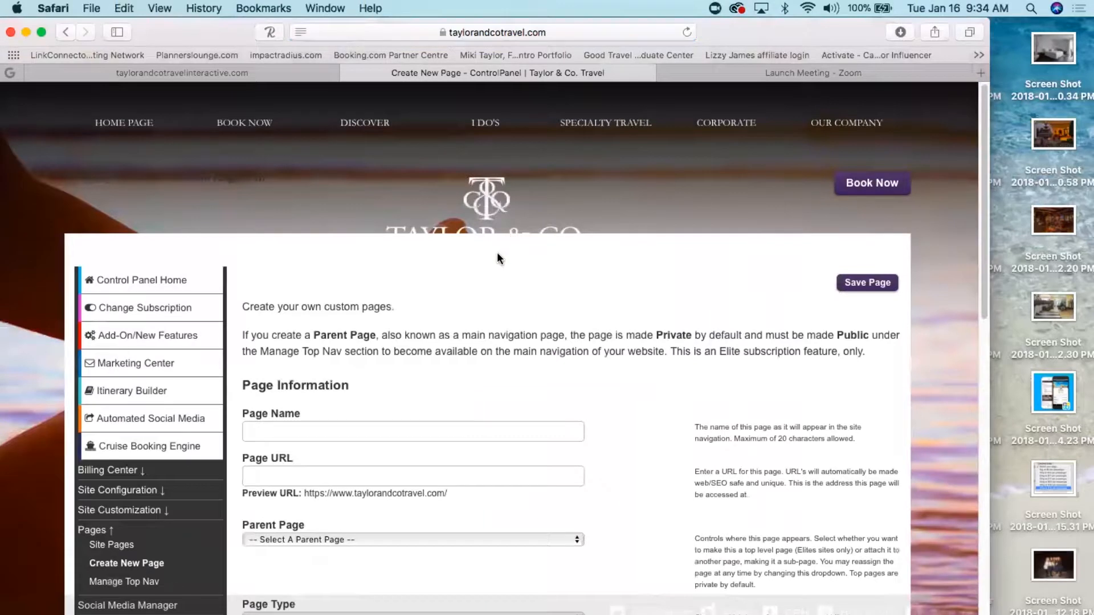
{"action": "scroll", "coordinate": [497, 252], "scroll_direction": "down", "scroll_amount": 3}
{"action": "scroll", "coordinate": [497, 319], "scroll_direction": "down", "scroll_amount": 1}
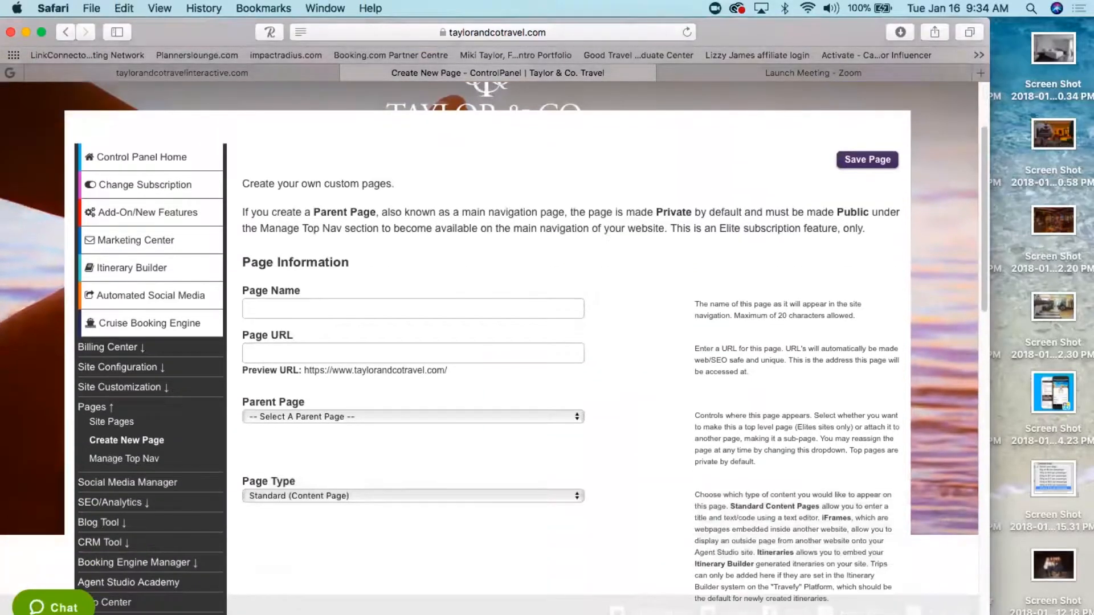
{"action": "left_click", "coordinate": [296, 307]}
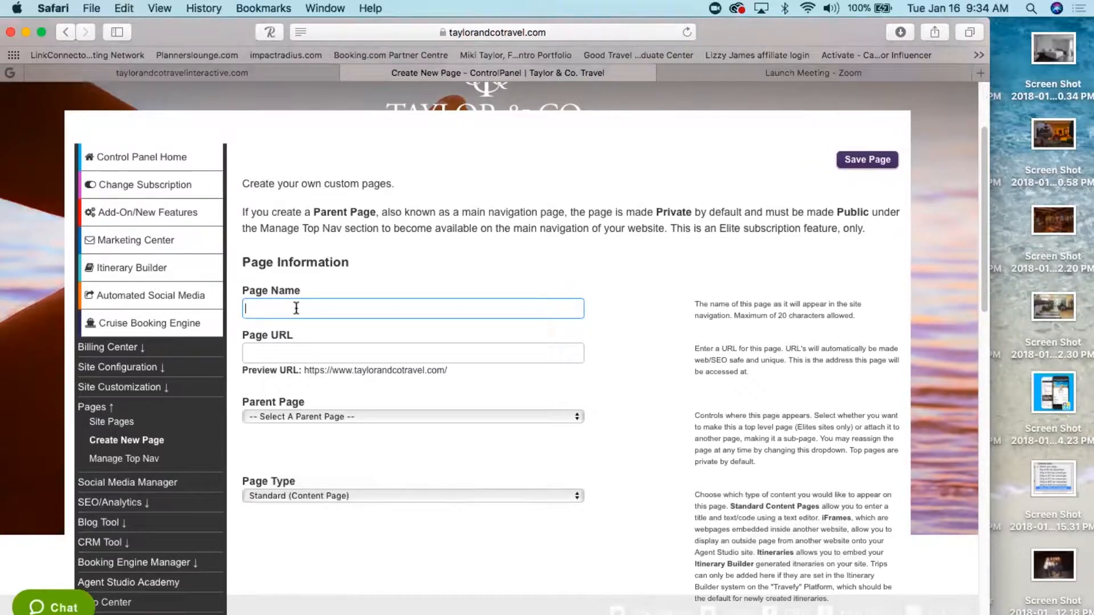
- Open the starter demo website at tact.agentstudio.com in a new browser tab
{"action": "left_click", "coordinate": [980, 73]}
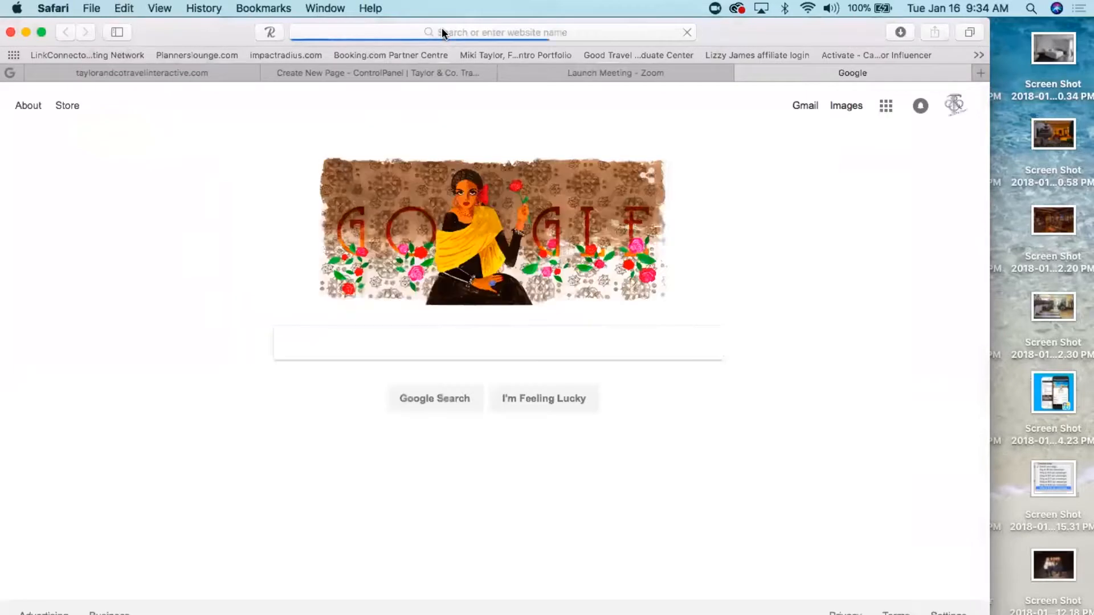
{"action": "left_click", "coordinate": [442, 31]}
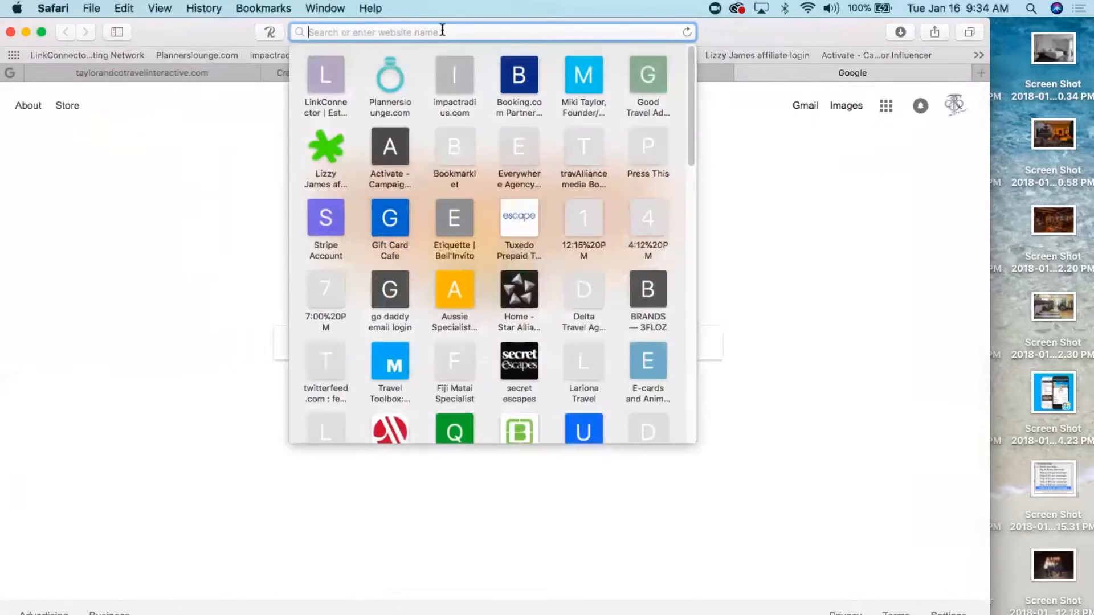
{"action": "type", "text": "tact.agentstudio.com"}
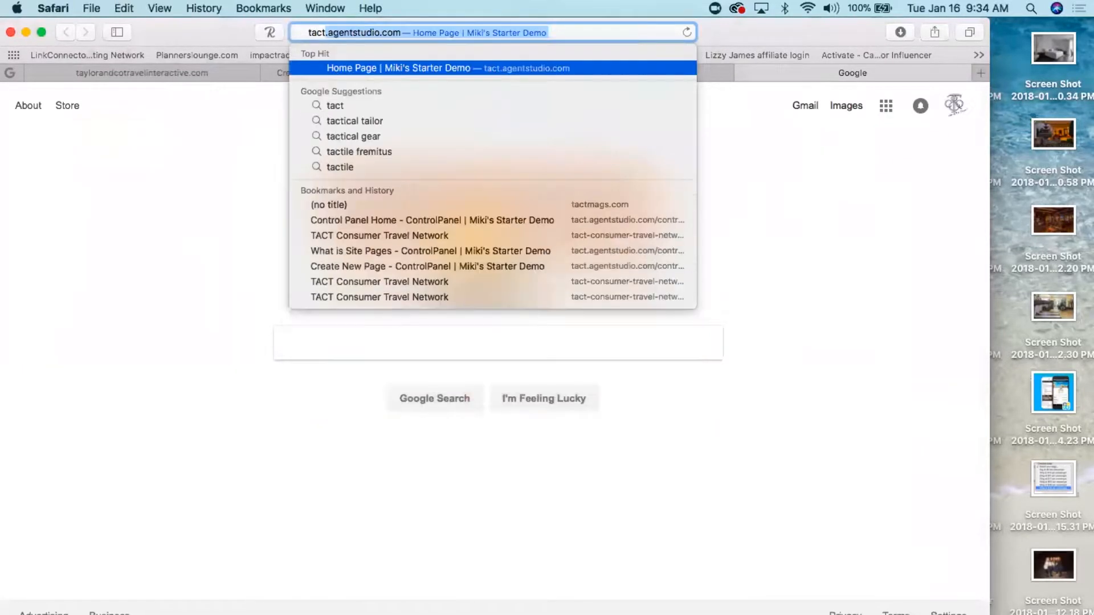
{"action": "key", "text": "Return"}
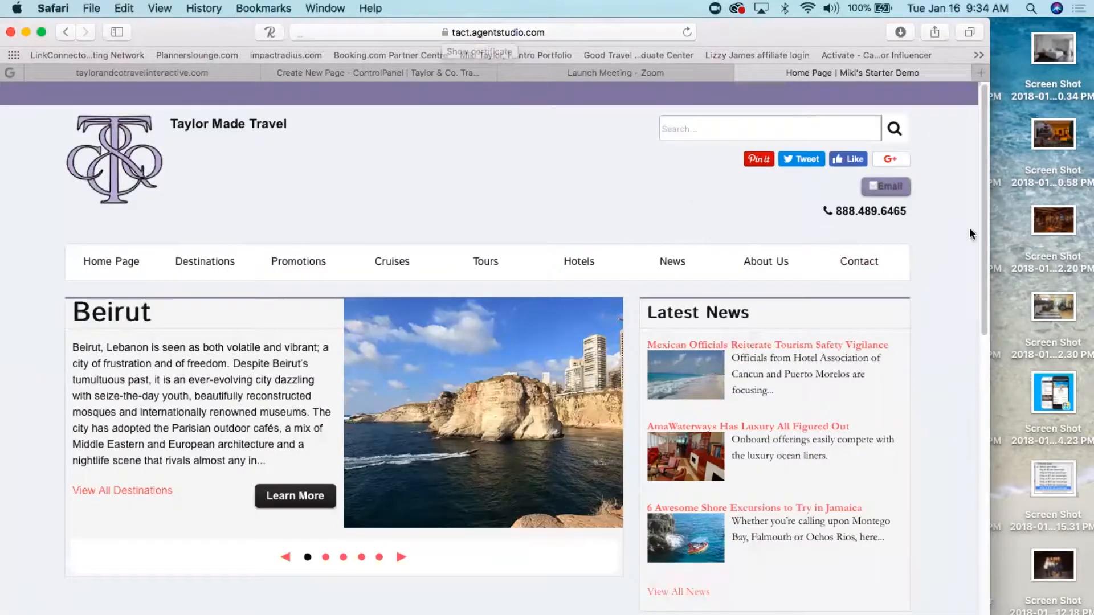
- Sign in to the demo site's admin access with the saved user name and password
{"action": "left_click_drag", "start_coordinate": [984, 188], "coordinate": [973, 553]}
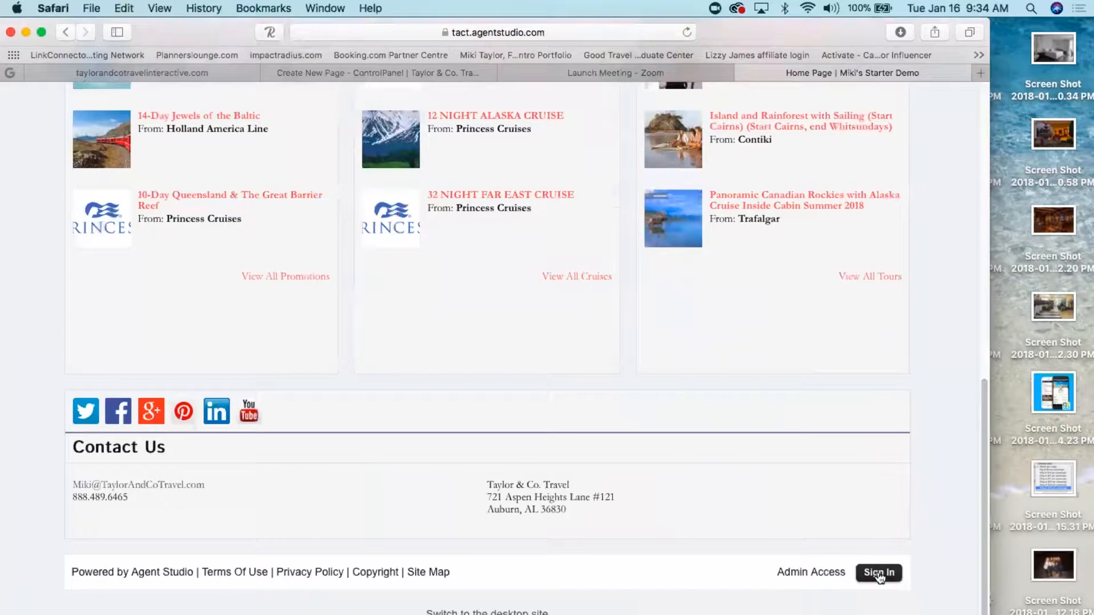
{"action": "left_click", "coordinate": [877, 573]}
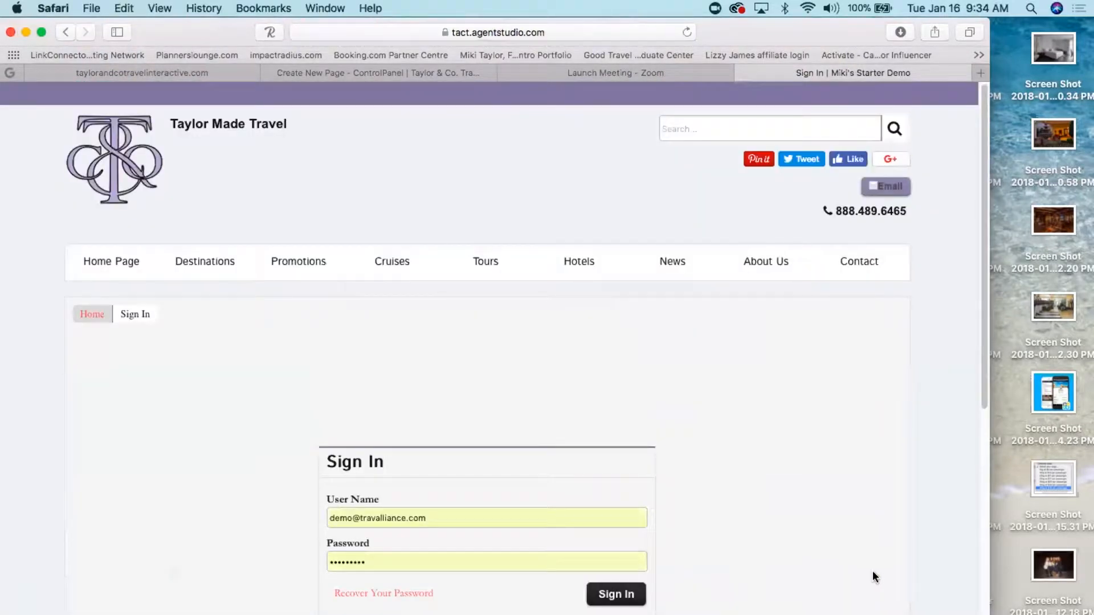
{"action": "scroll", "coordinate": [608, 440], "scroll_direction": "down", "scroll_amount": 5}
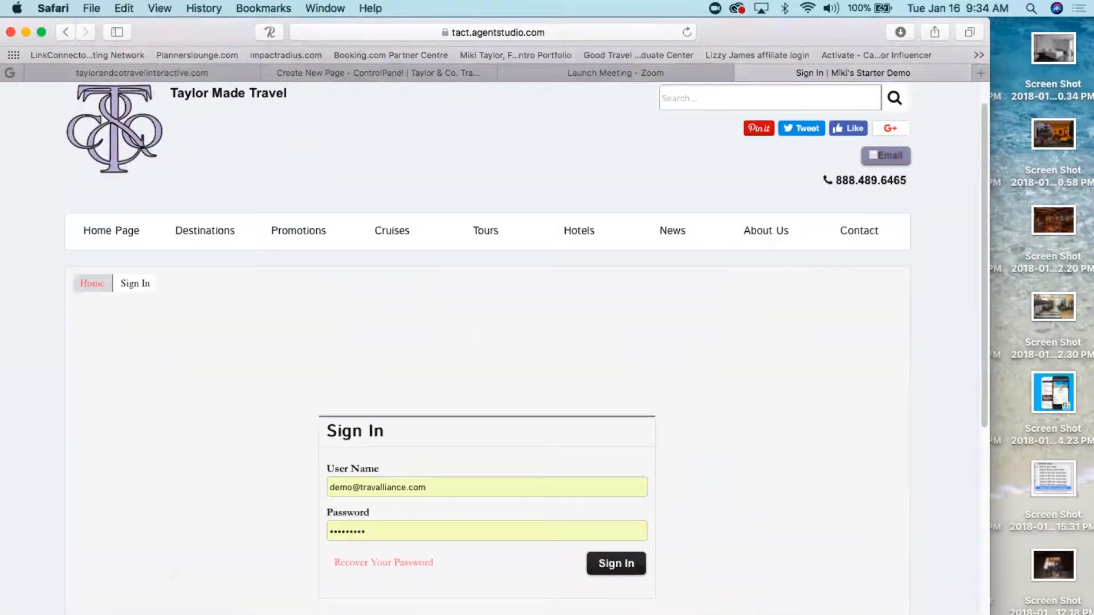
{"action": "left_click", "coordinate": [609, 441]}
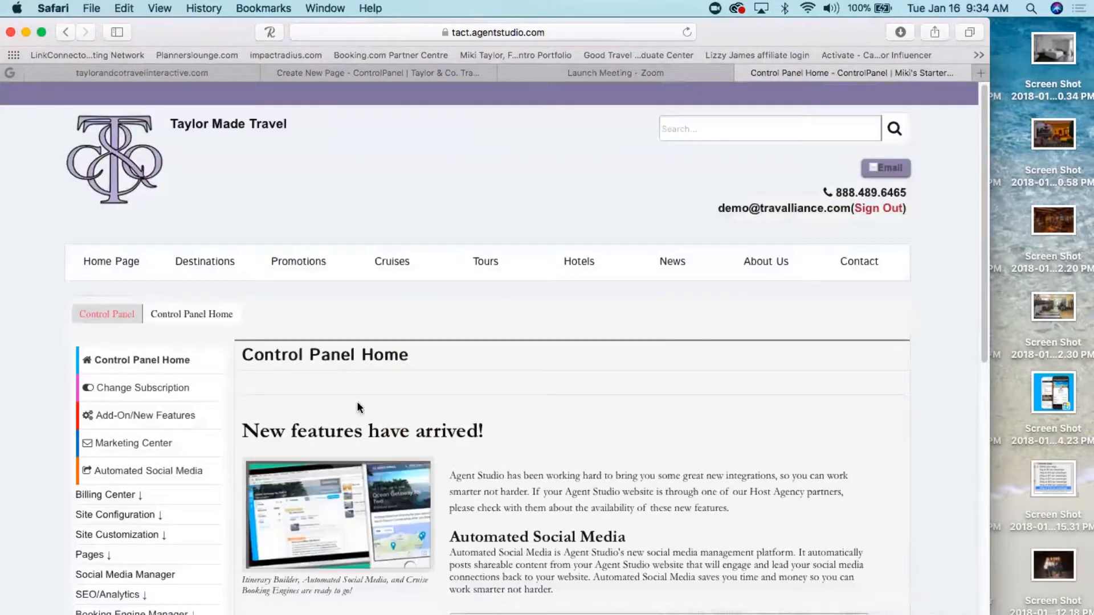
- Open the demo site's Site Pages list and review its public main navigation pages
{"action": "scroll", "coordinate": [233, 392], "scroll_direction": "down", "scroll_amount": 1}
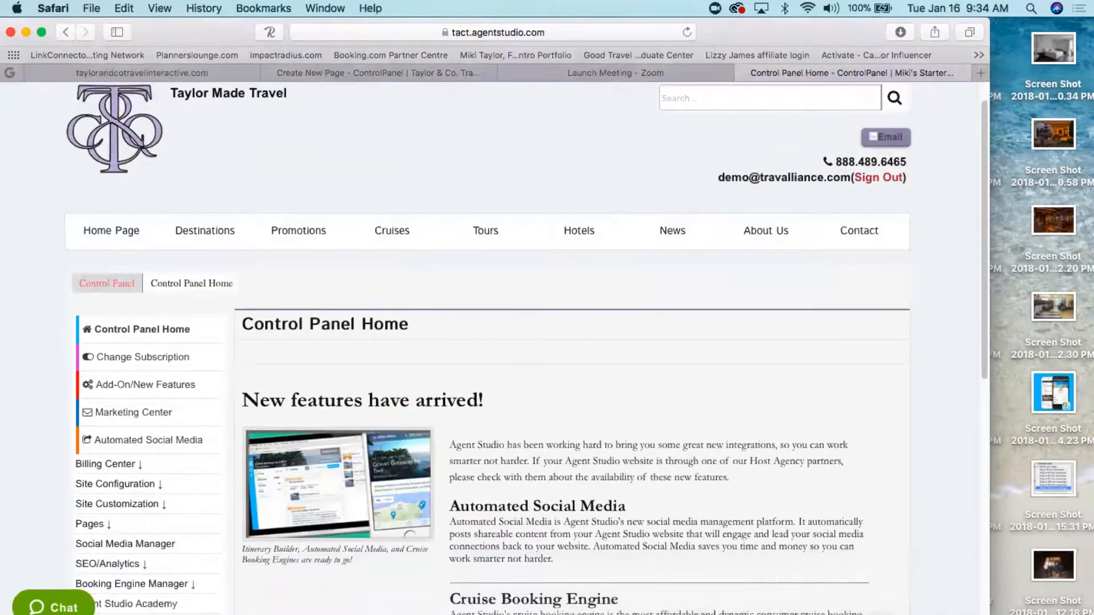
{"action": "left_click", "coordinate": [91, 524]}
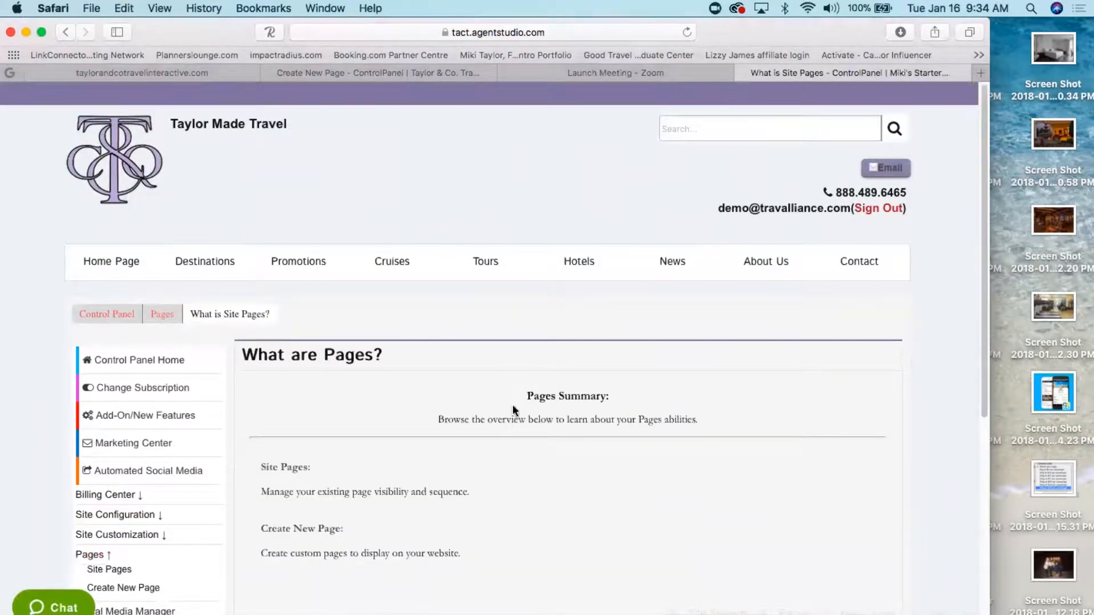
{"action": "left_click", "coordinate": [106, 570]}
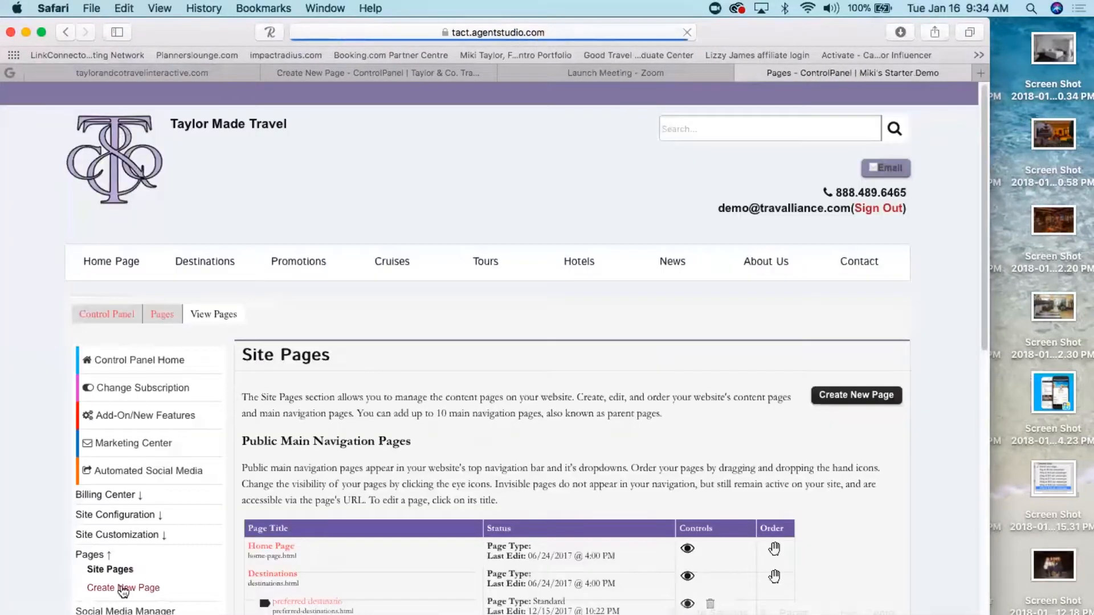
{"action": "scroll", "coordinate": [538, 425], "scroll_direction": "down", "scroll_amount": 5}
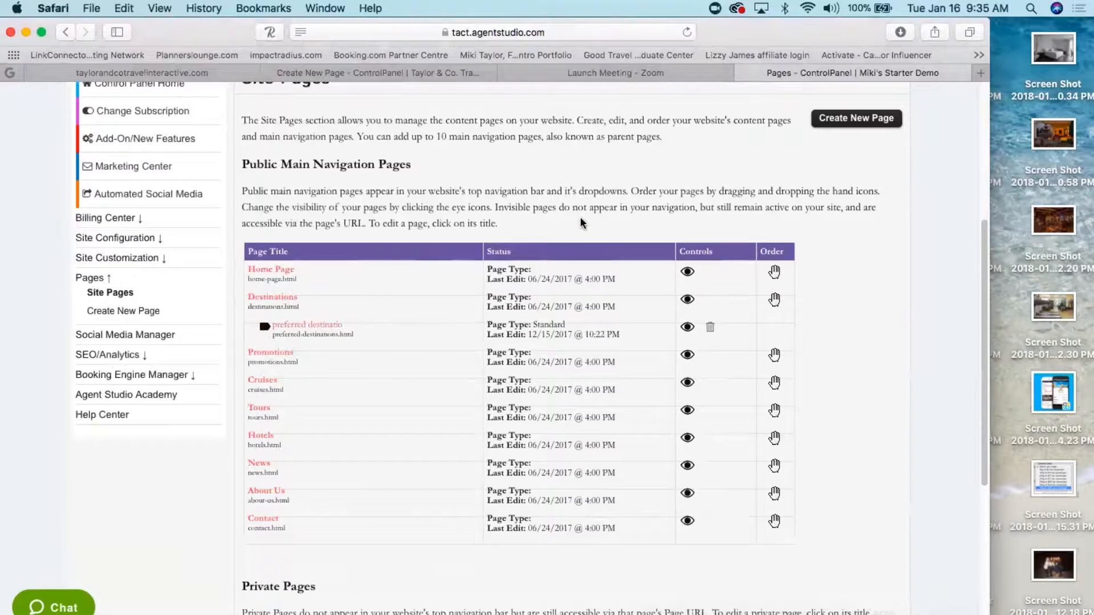
{"action": "scroll", "coordinate": [580, 217], "scroll_direction": "up", "scroll_amount": 3}
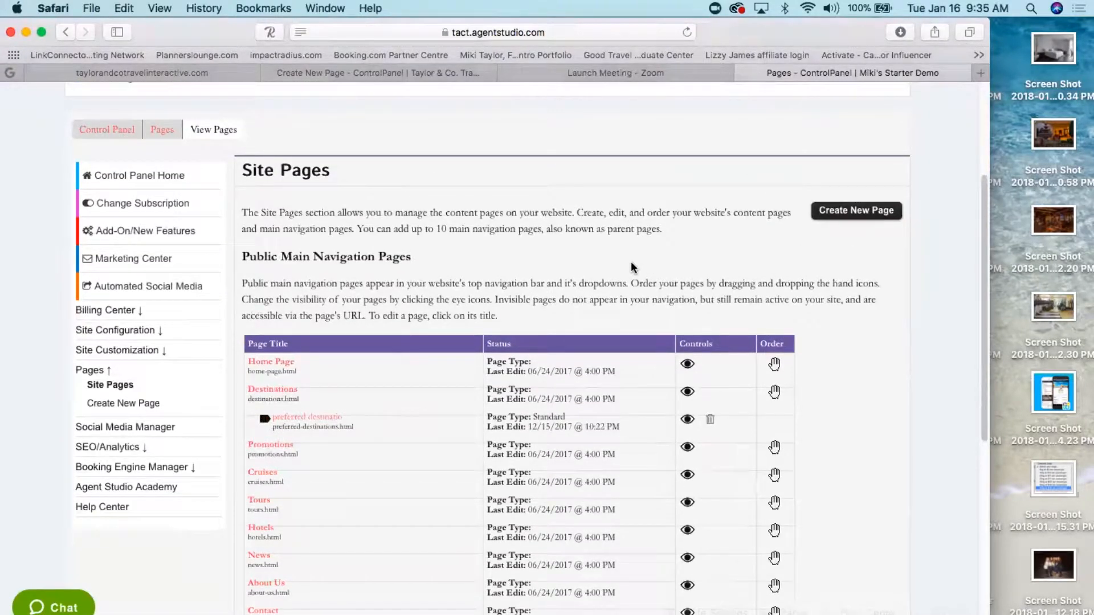
- Start a new custom page with the page name Test PDF and the page URL test-pdf
{"action": "left_click", "coordinate": [840, 212]}
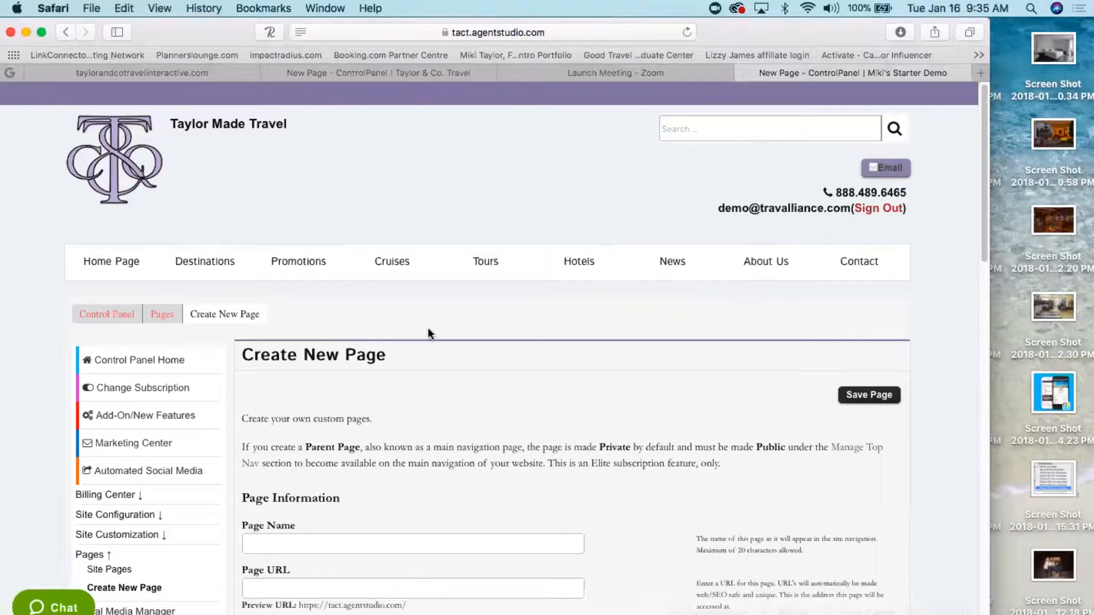
{"action": "scroll", "coordinate": [467, 329], "scroll_direction": "down", "scroll_amount": 2}
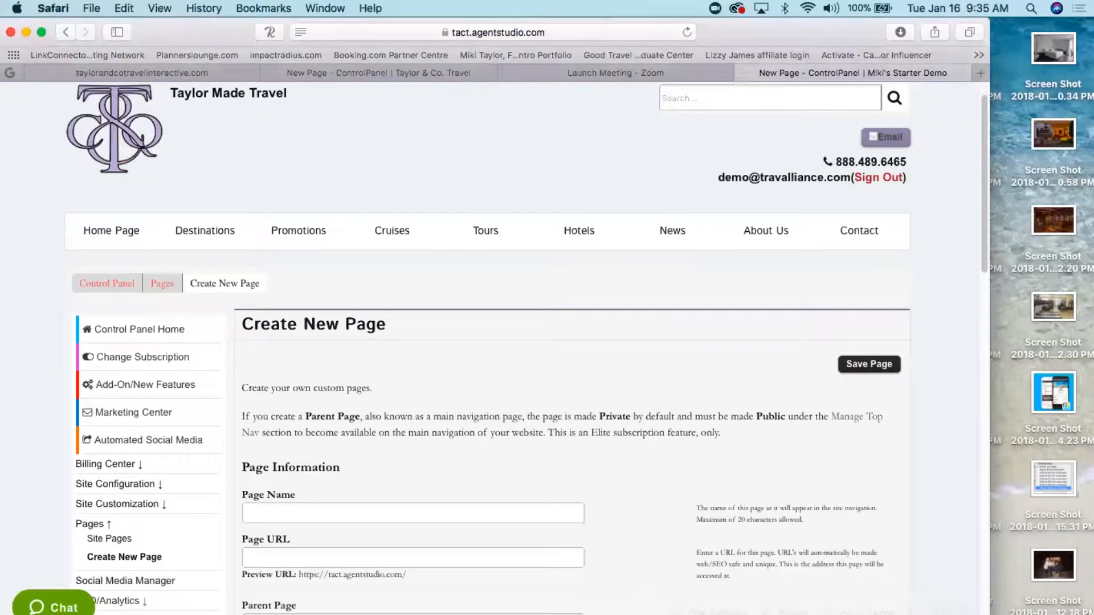
{"action": "scroll", "coordinate": [494, 342], "scroll_direction": "down", "scroll_amount": 6}
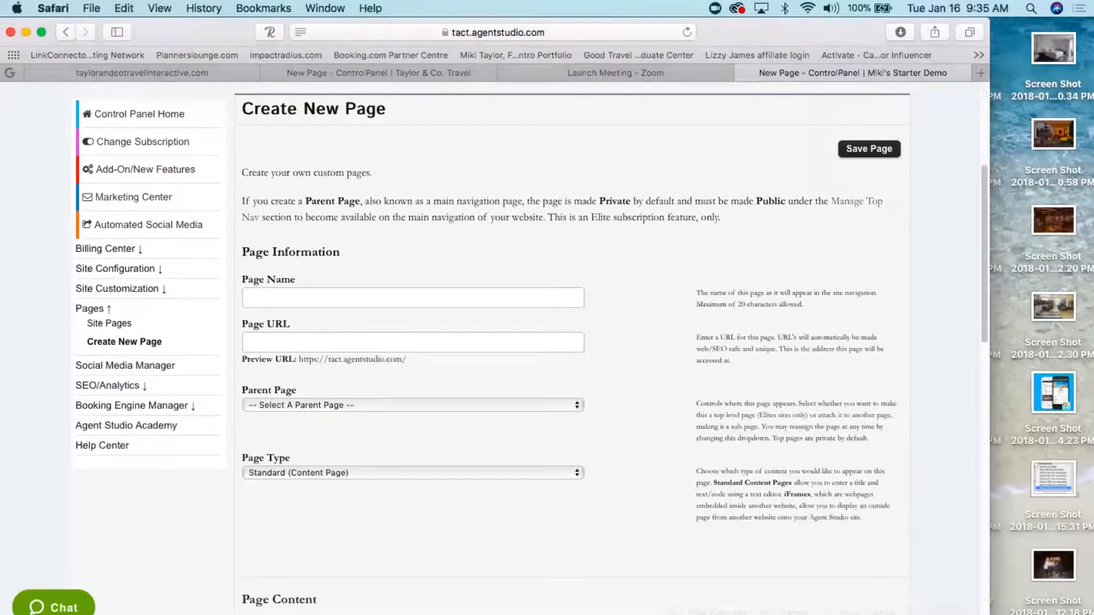
{"action": "left_click", "coordinate": [343, 301]}
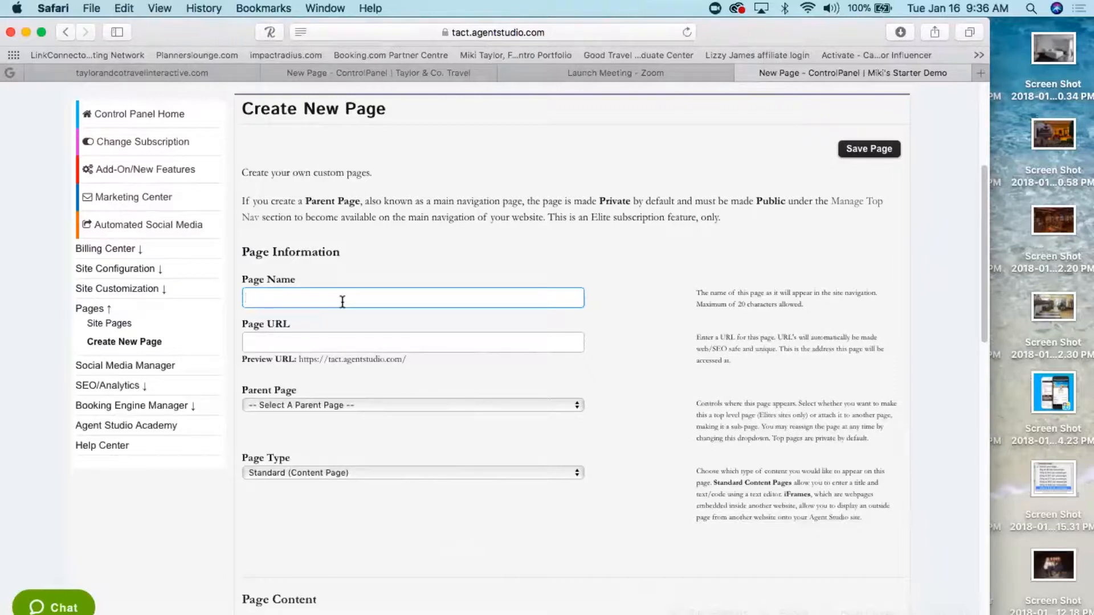
{"action": "type", "text": "Test PDF"}
{"action": "left_click", "coordinate": [291, 342]}
{"action": "type", "text": "testpd"}
{"action": "key", "text": "BackSpace"}
{"action": "key", "text": "BackSpace"}
{"action": "type", "text": "-pdf"}
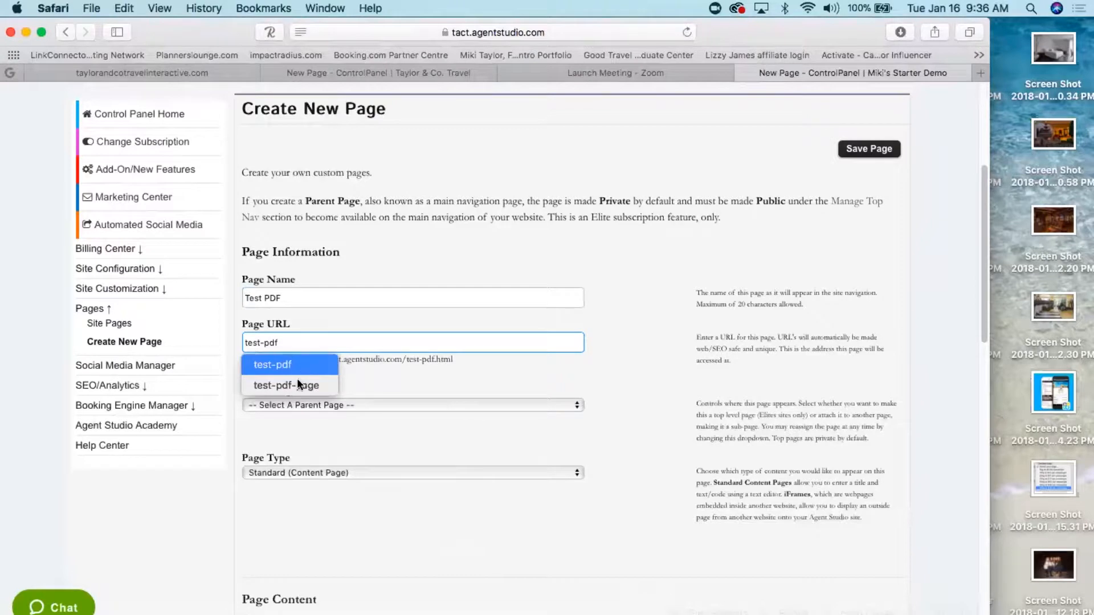
{"action": "left_click", "coordinate": [391, 384]}
- Set the parent page of the Test PDF page to Destinations
{"action": "left_click", "coordinate": [308, 405]}
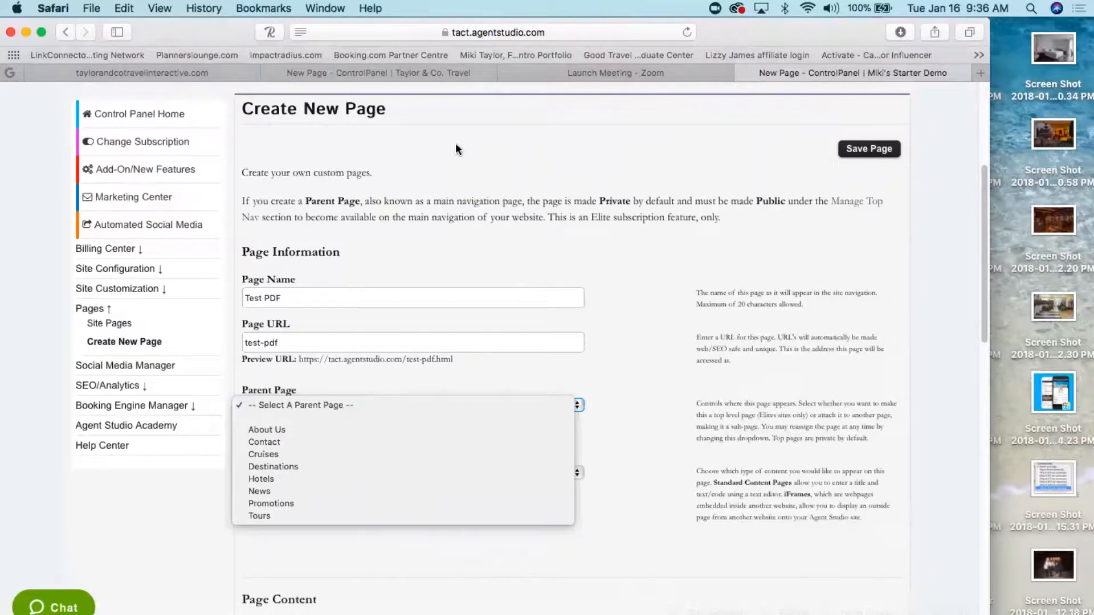
{"action": "left_click", "coordinate": [468, 206]}
{"action": "left_click", "coordinate": [413, 405]}
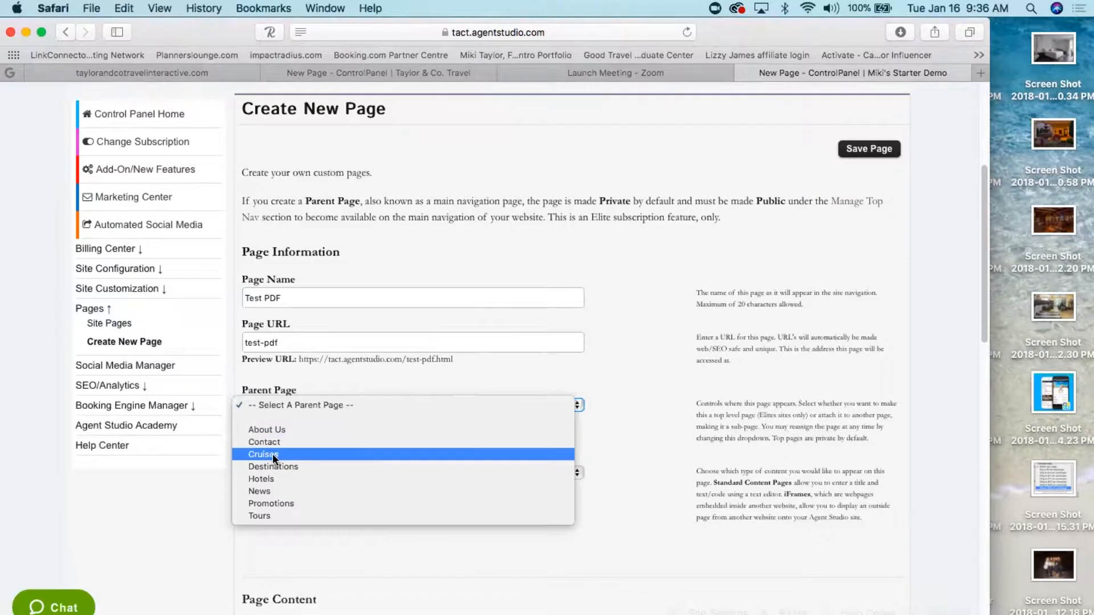
{"action": "left_click", "coordinate": [275, 468]}
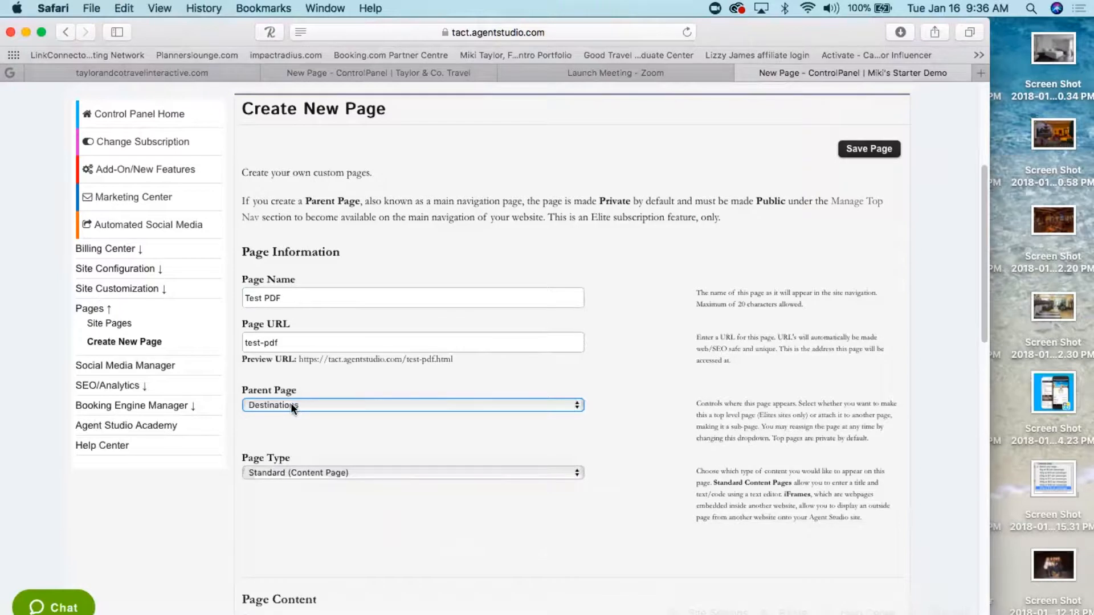
- Start a link in the empty content body of the Test PDF page and open its file upload options
{"action": "left_click", "coordinate": [607, 372]}
{"action": "scroll", "coordinate": [607, 372], "scroll_direction": "down", "scroll_amount": 5}
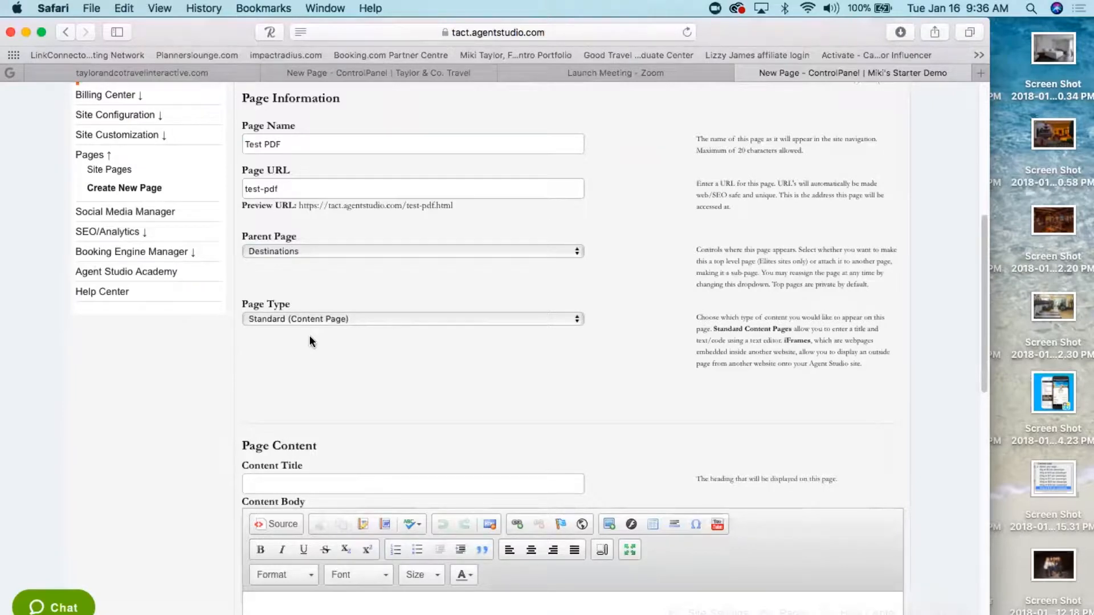
{"action": "left_click", "coordinate": [275, 482]}
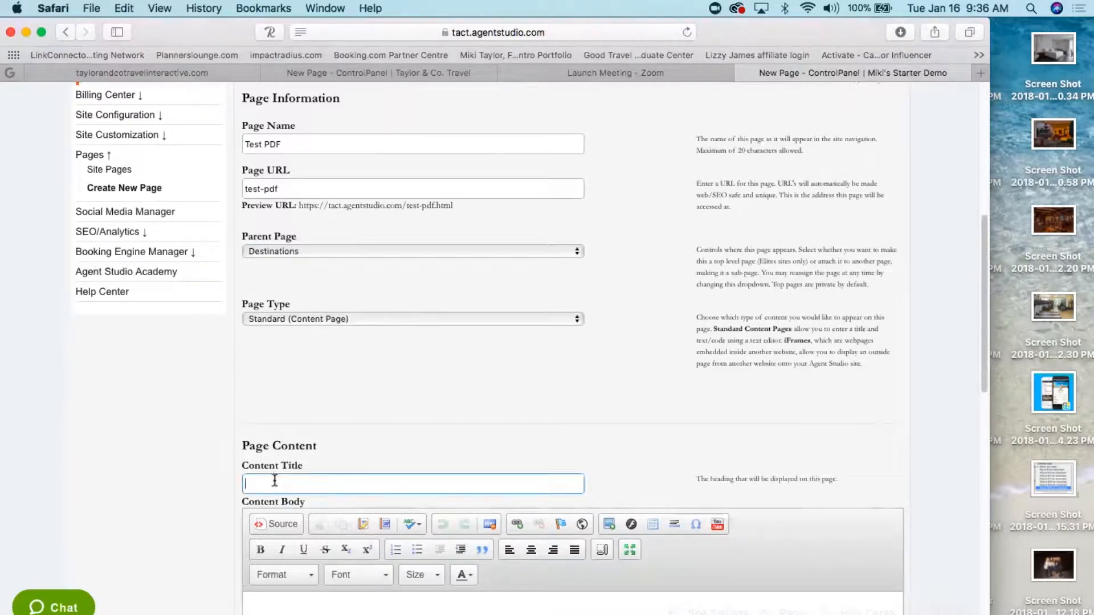
{"action": "left_click", "coordinate": [620, 400]}
{"action": "scroll", "coordinate": [620, 400], "scroll_direction": "down", "scroll_amount": 3}
{"action": "scroll", "coordinate": [479, 389], "scroll_direction": "down", "scroll_amount": 1}
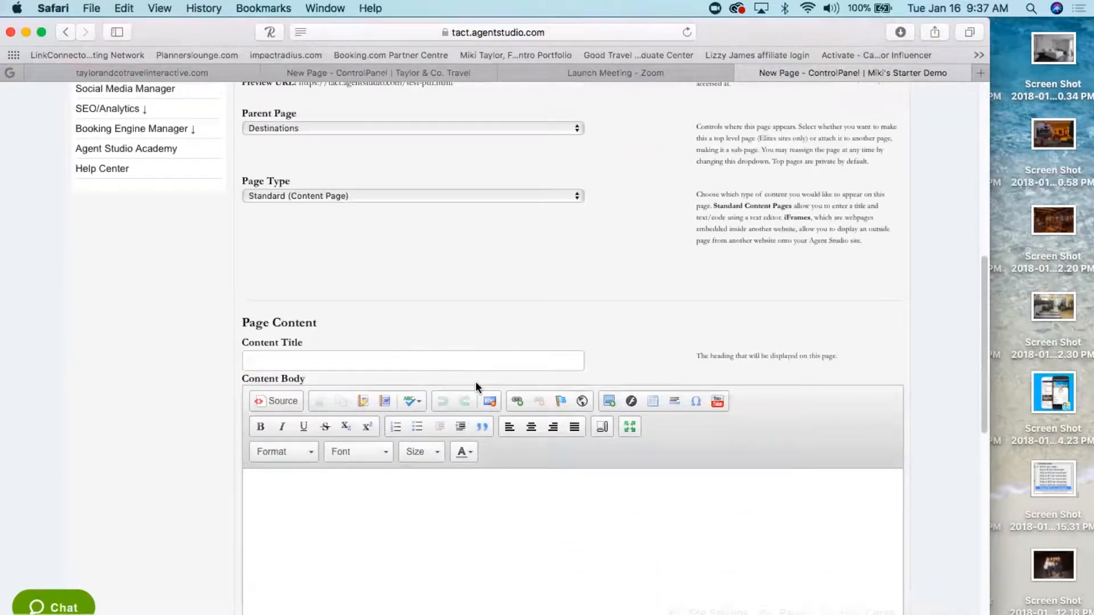
{"action": "left_click", "coordinate": [269, 358]}
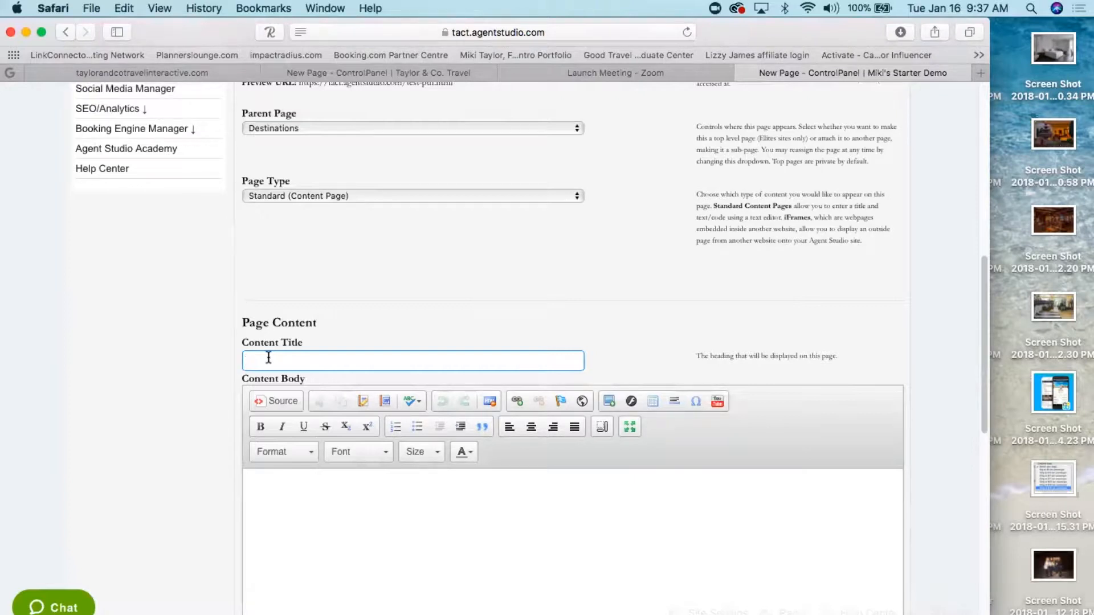
{"action": "left_click", "coordinate": [319, 492]}
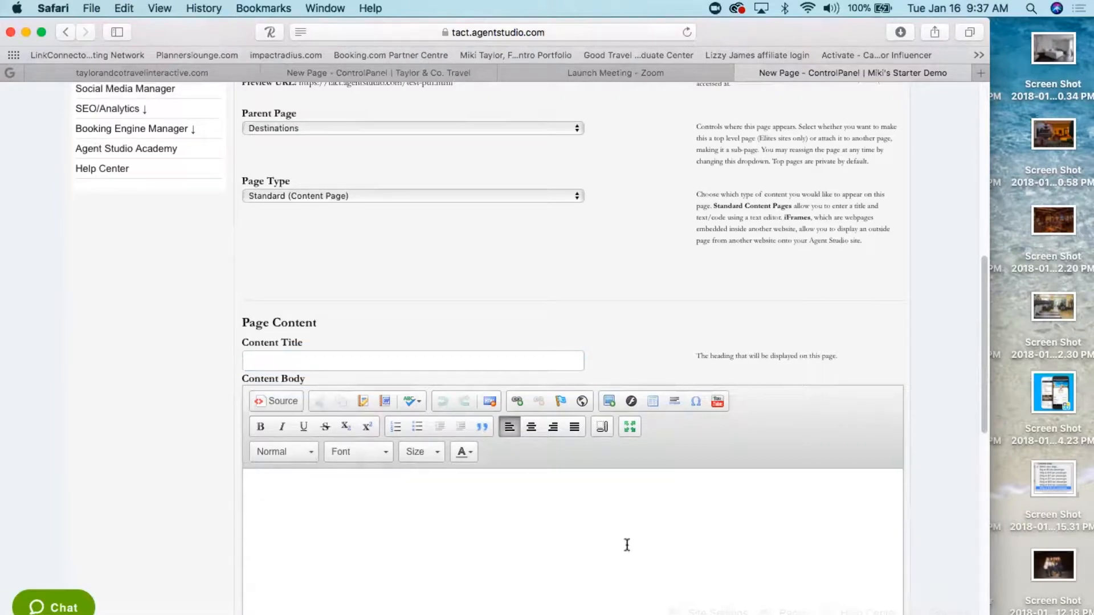
{"action": "left_click", "coordinate": [517, 400]}
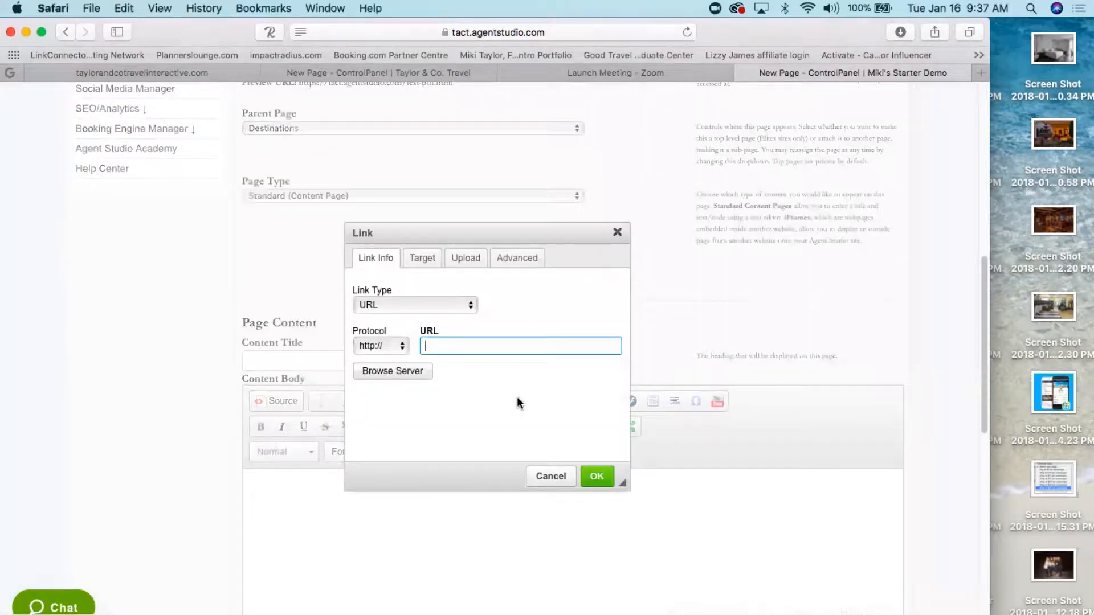
{"action": "left_click", "coordinate": [469, 259]}
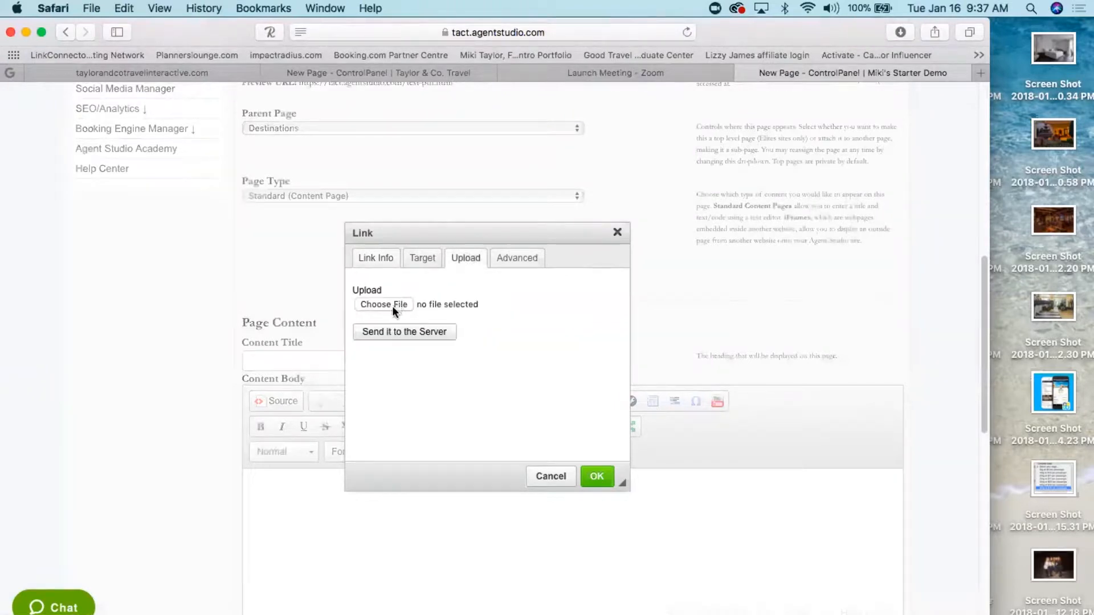
- Choose Coco Prive Preso.pdf from the hotel presentations folder in iCloud Drive as the file to upload
{"action": "left_click", "coordinate": [375, 304]}
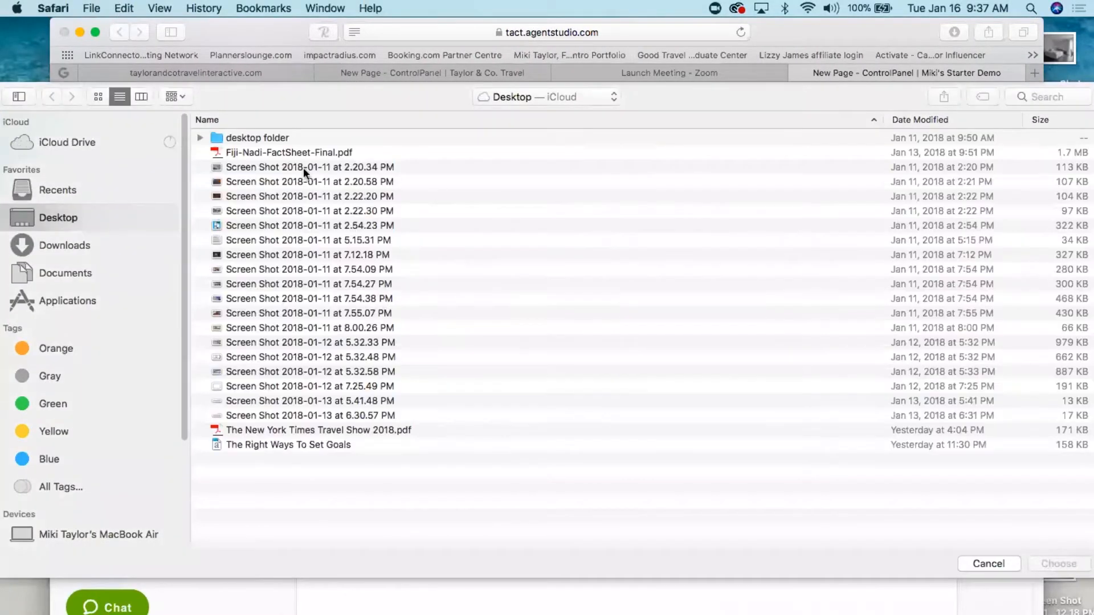
{"action": "left_click", "coordinate": [68, 136]}
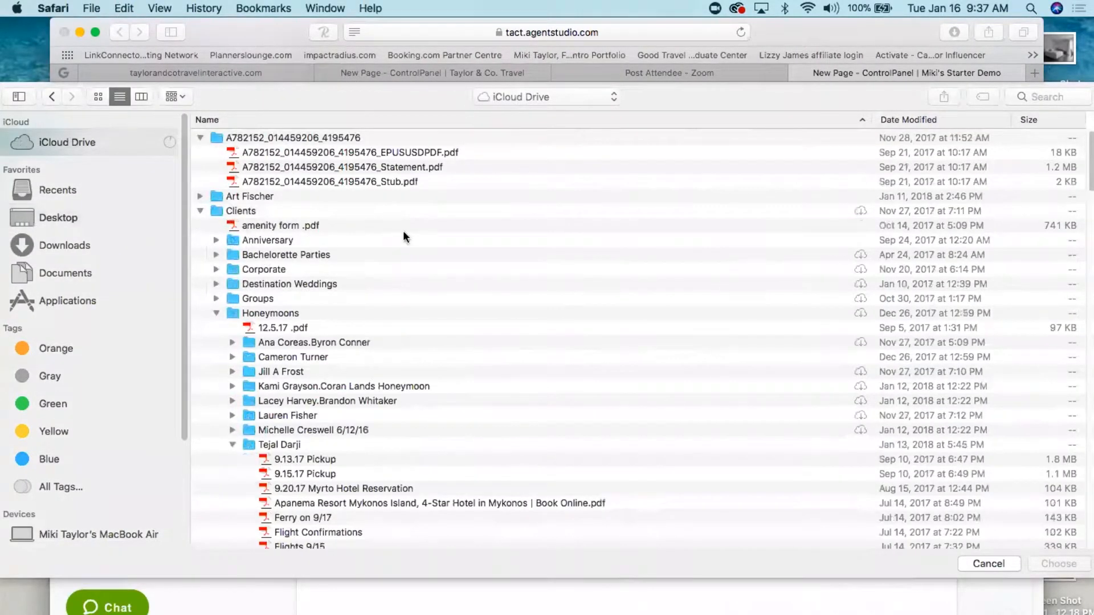
{"action": "left_click", "coordinate": [275, 254]}
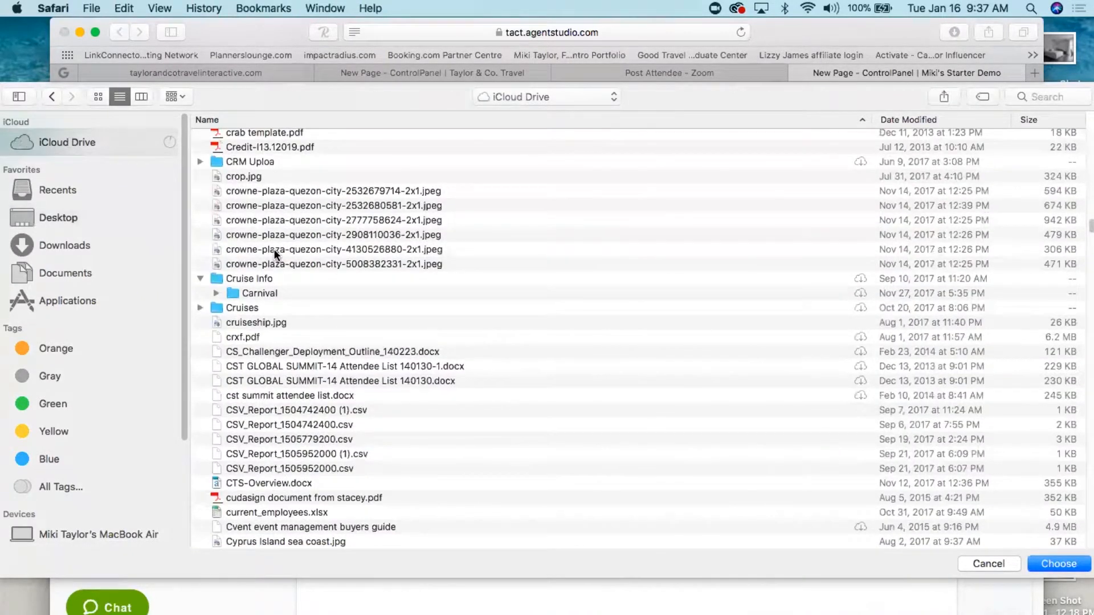
{"action": "type", "text": "dom"}
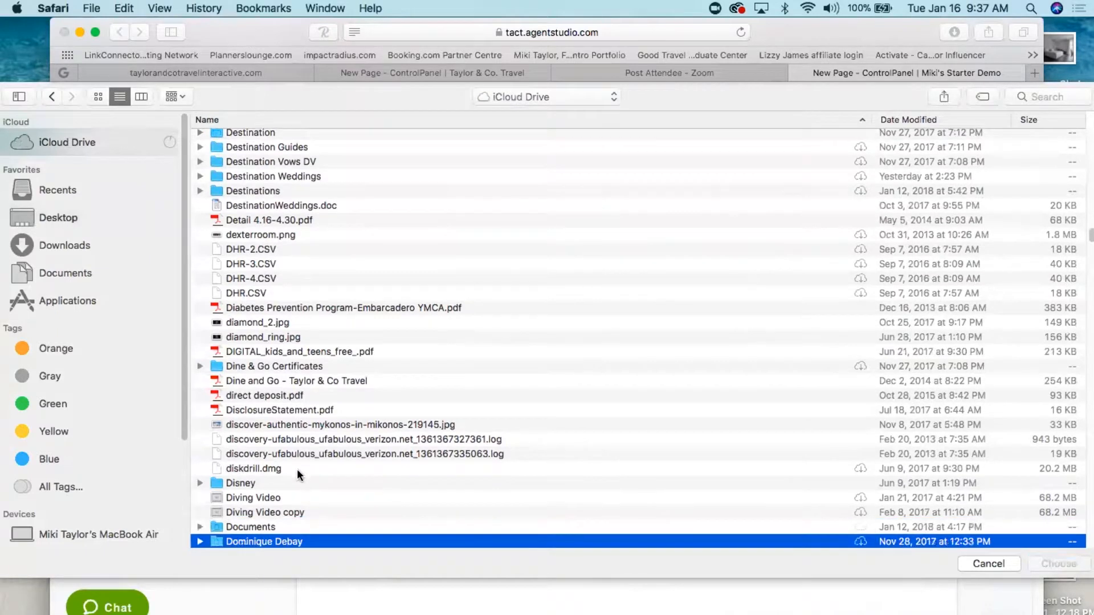
{"action": "double_click", "coordinate": [249, 541]}
{"action": "type", "text": "coco"}
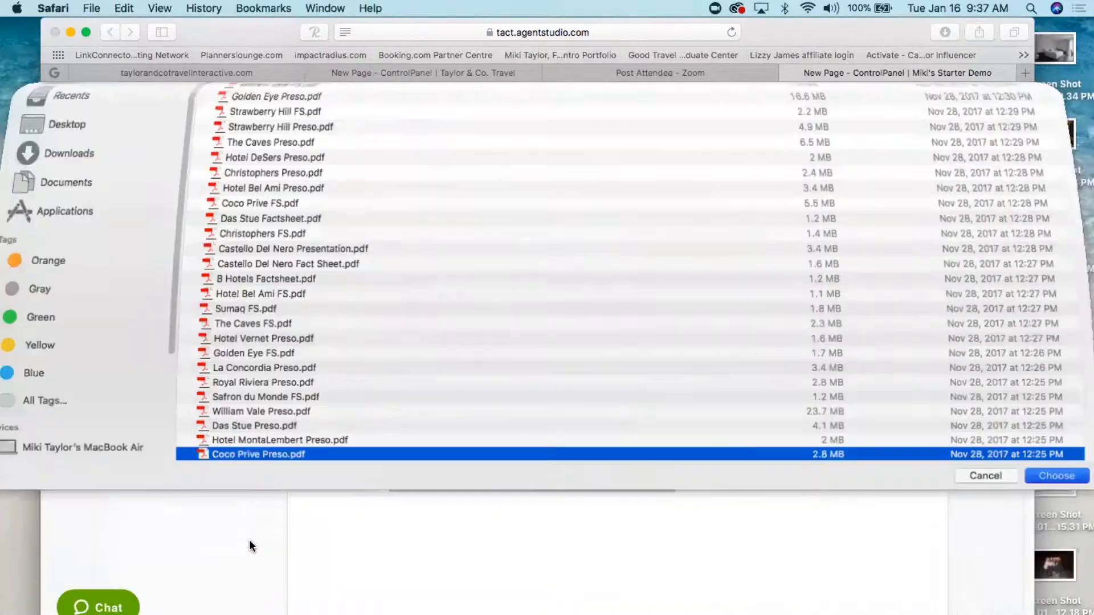
{"action": "key", "text": "Return"}
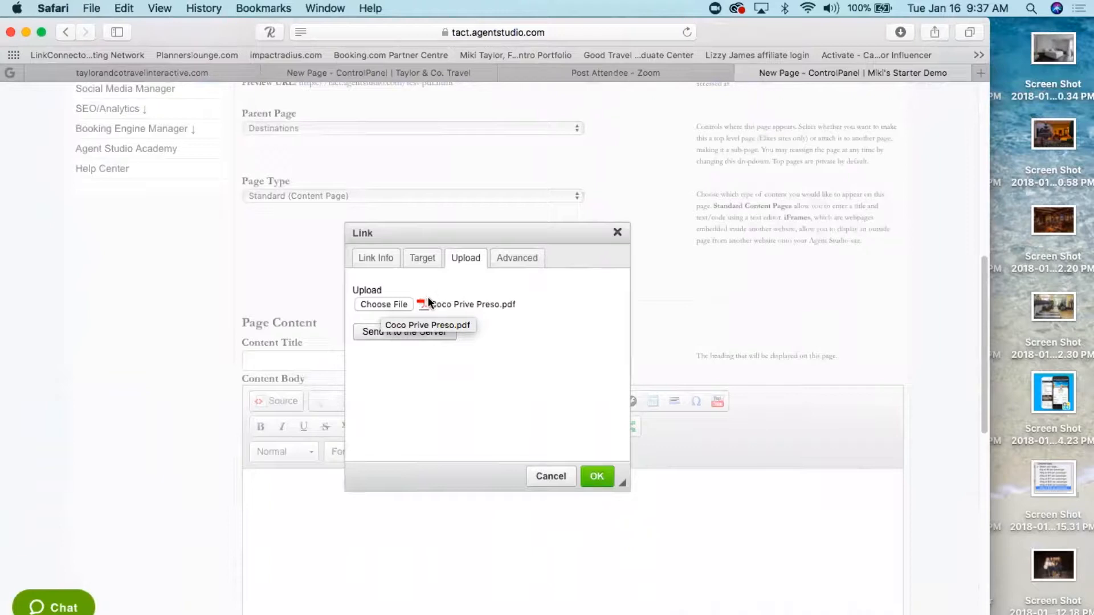
- Send the chosen PDF to the server and insert its link into the content body
{"action": "left_click", "coordinate": [471, 299]}
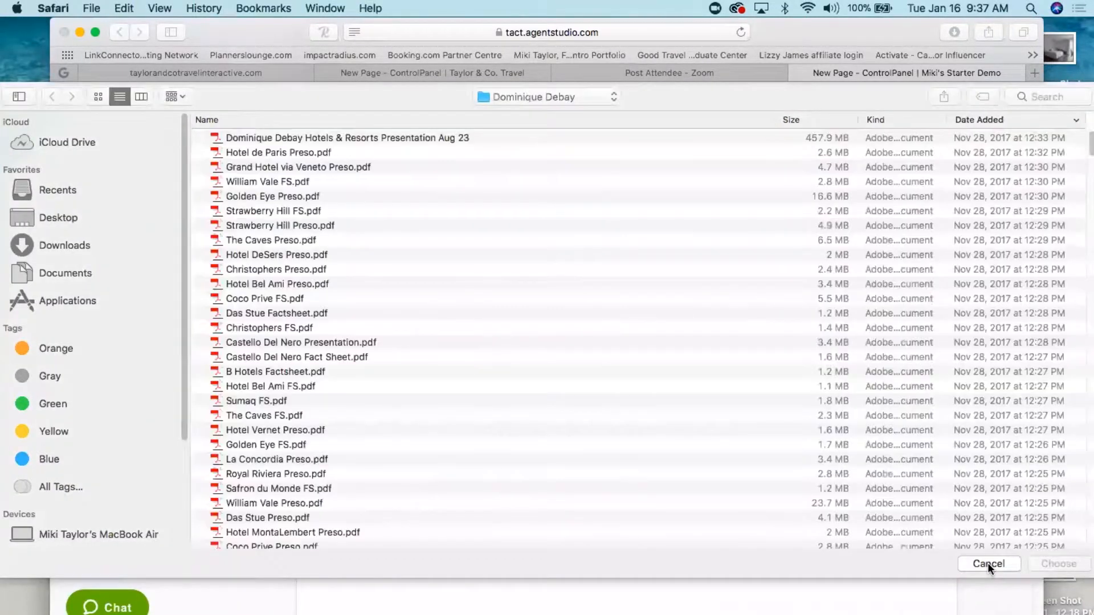
{"action": "left_click", "coordinate": [987, 563]}
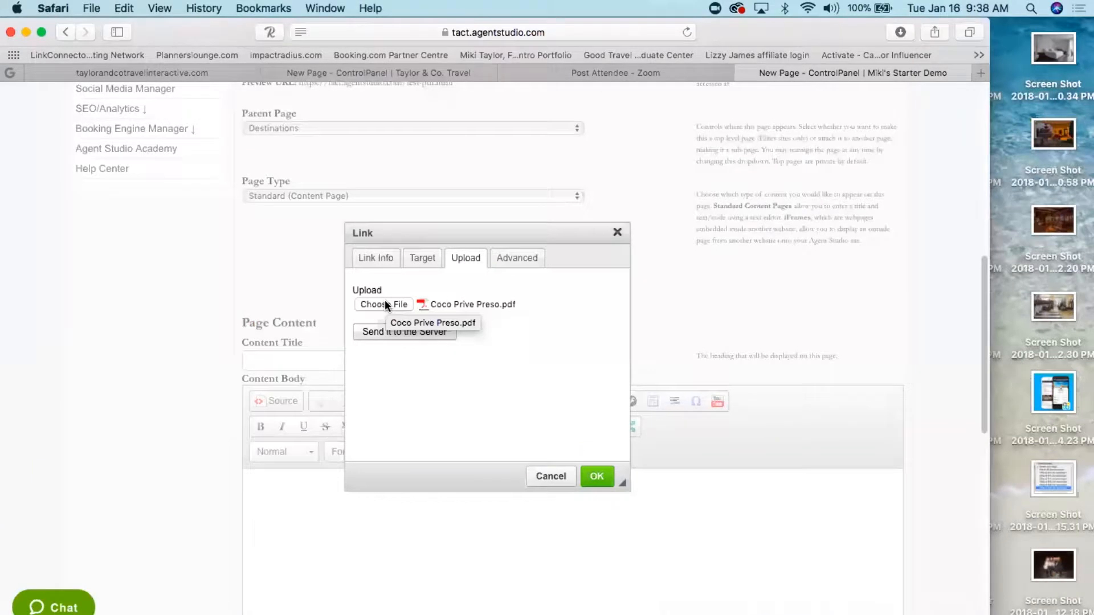
{"action": "left_click", "coordinate": [406, 338]}
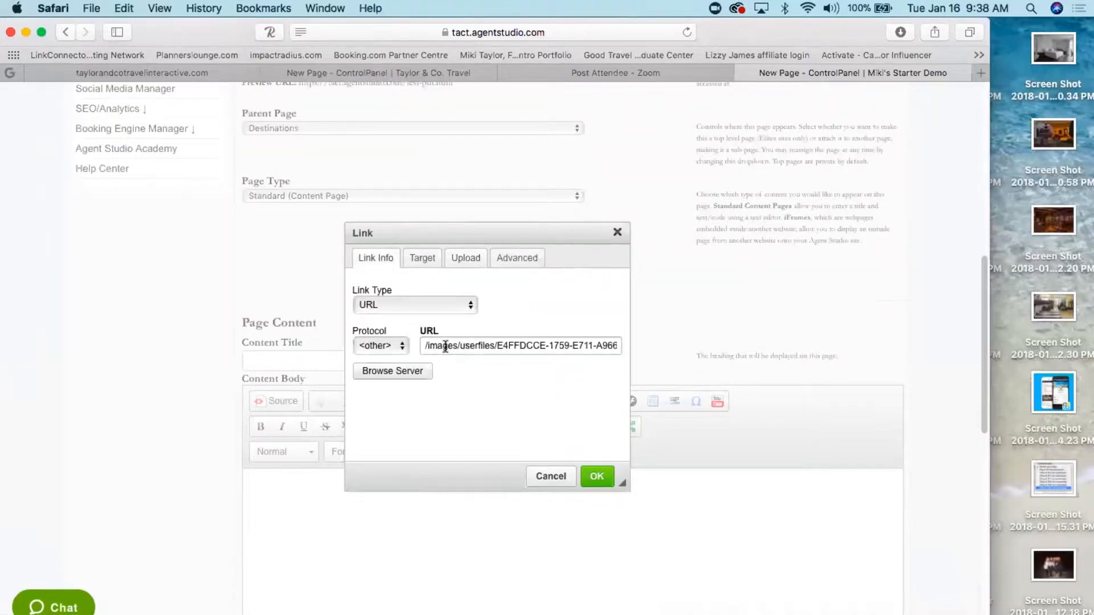
{"action": "left_click_drag", "start_coordinate": [424, 345], "coordinate": [728, 368]}
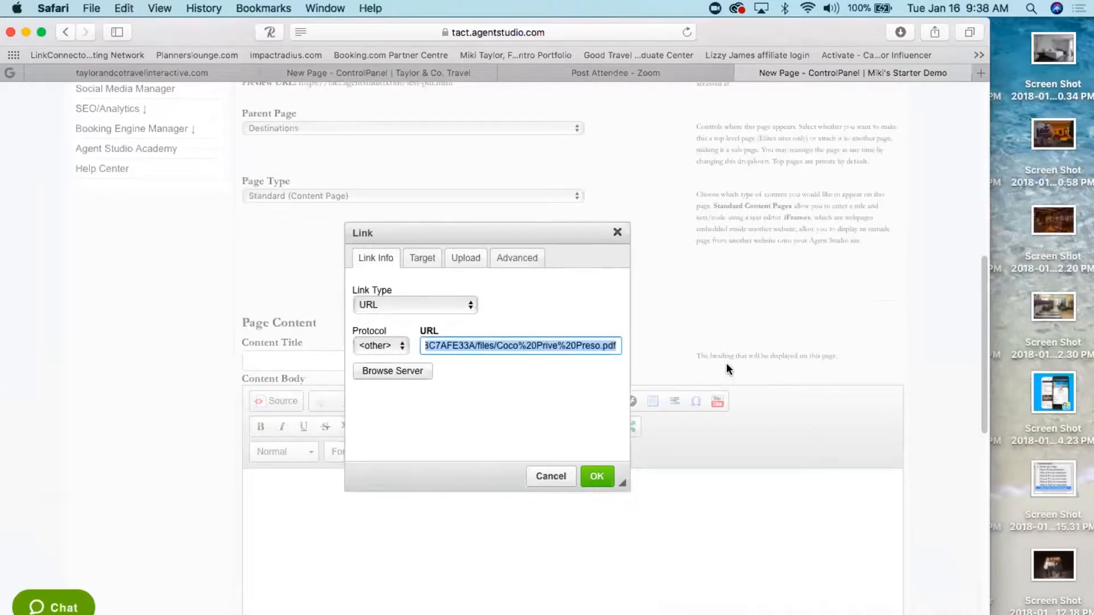
{"action": "left_click", "coordinate": [596, 479]}
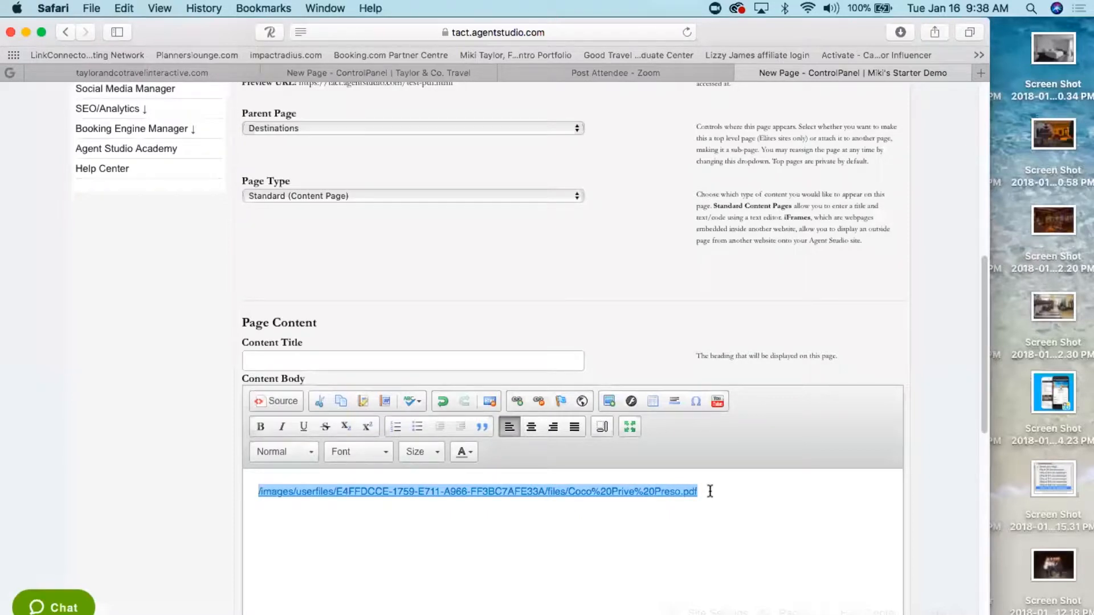
{"action": "left_click", "coordinate": [710, 491]}
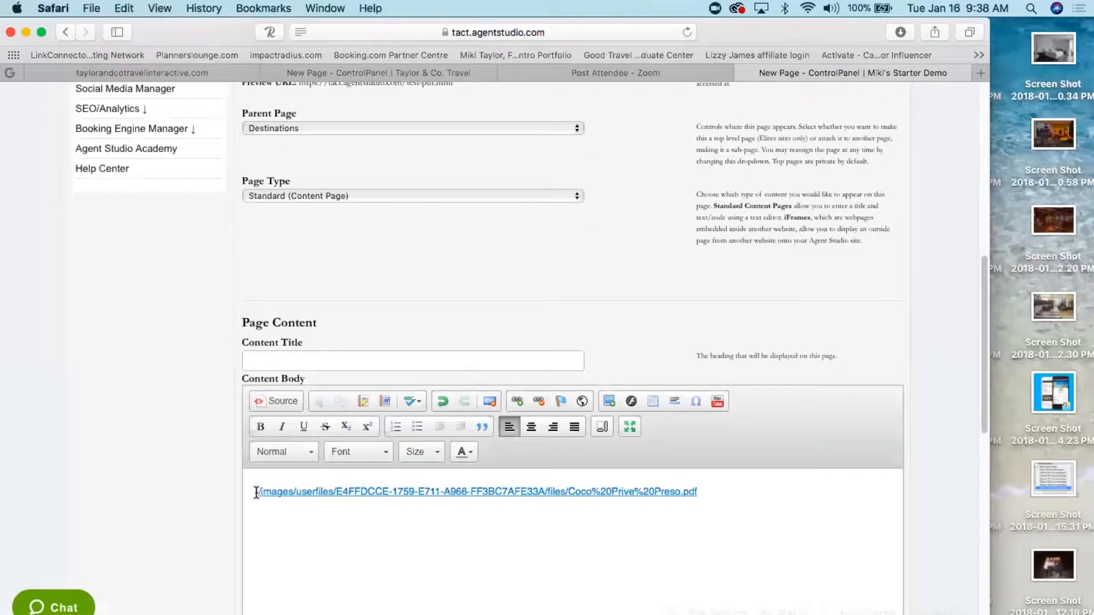
{"action": "left_click", "coordinate": [385, 33]}
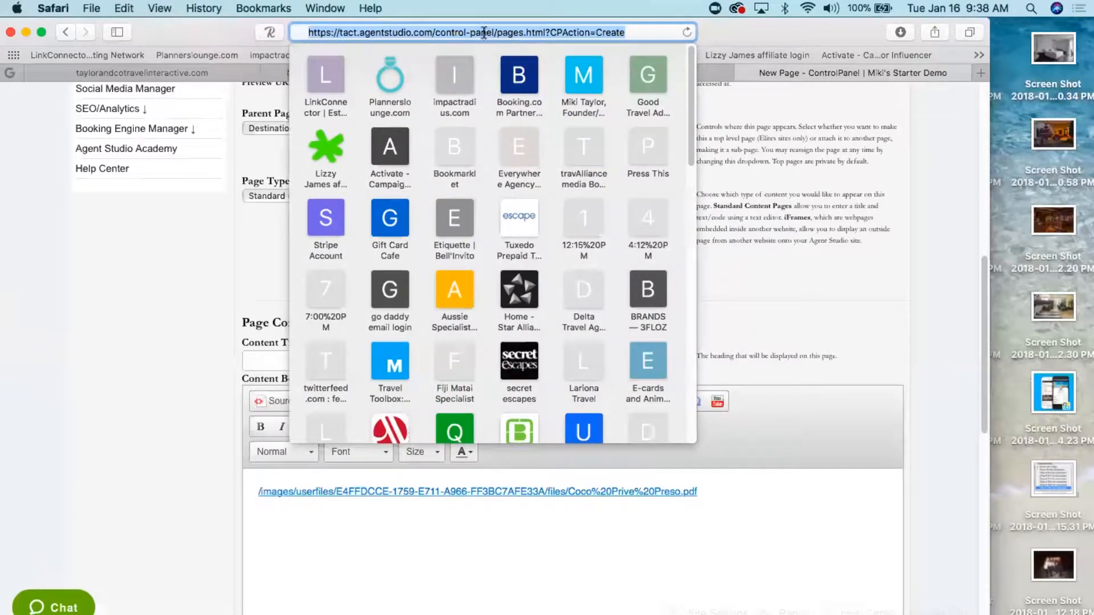
{"action": "left_click", "coordinate": [431, 32]}
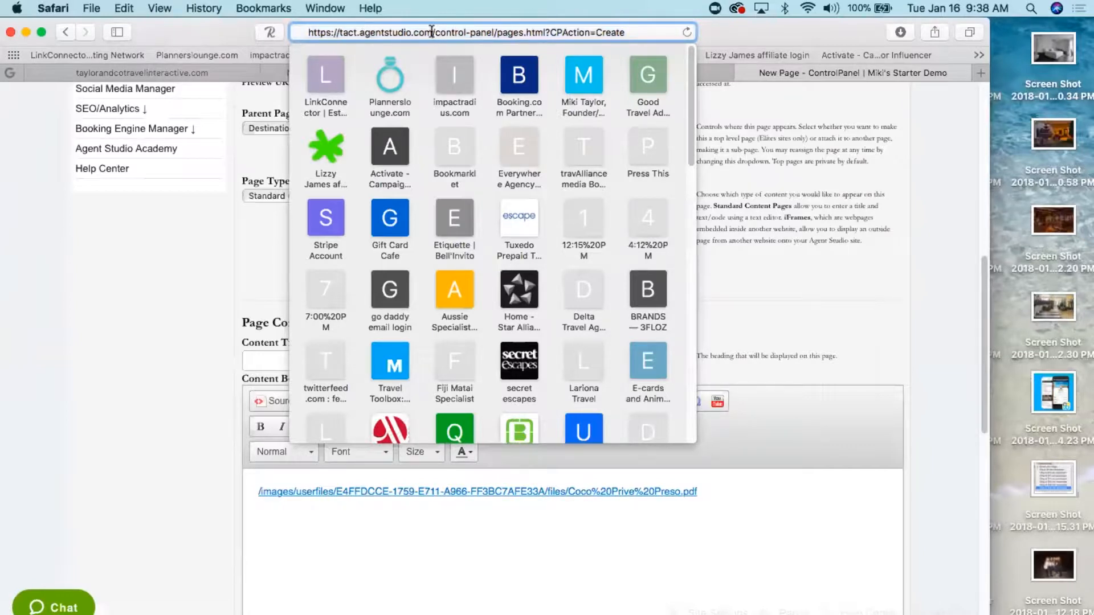
{"action": "left_click_drag", "start_coordinate": [432, 32], "coordinate": [293, 32]}
{"action": "key", "text": "super+c"}
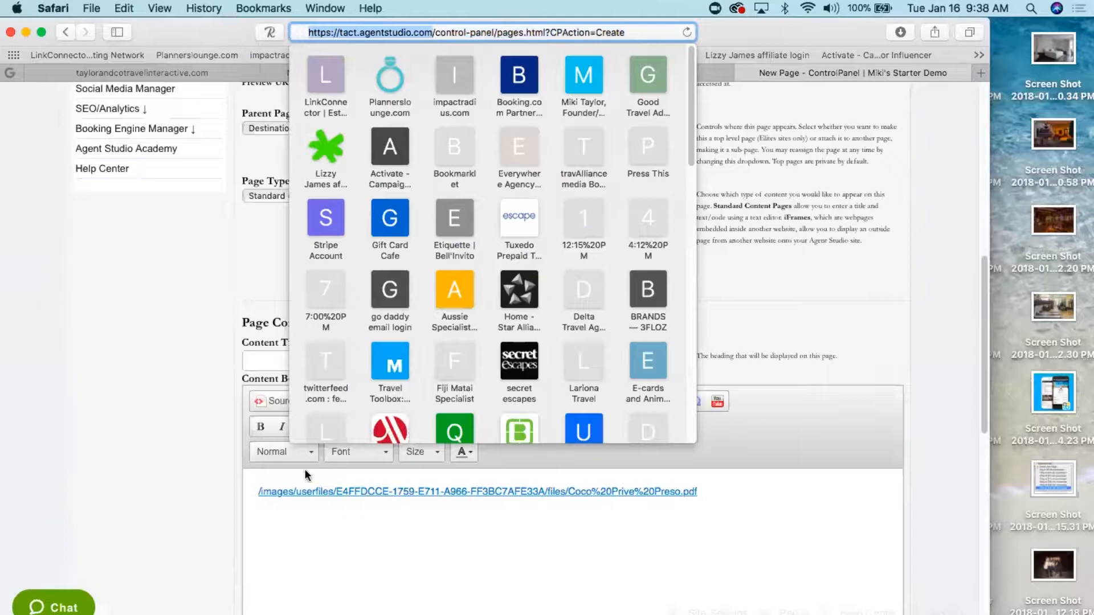
{"action": "left_click", "coordinate": [258, 490]}
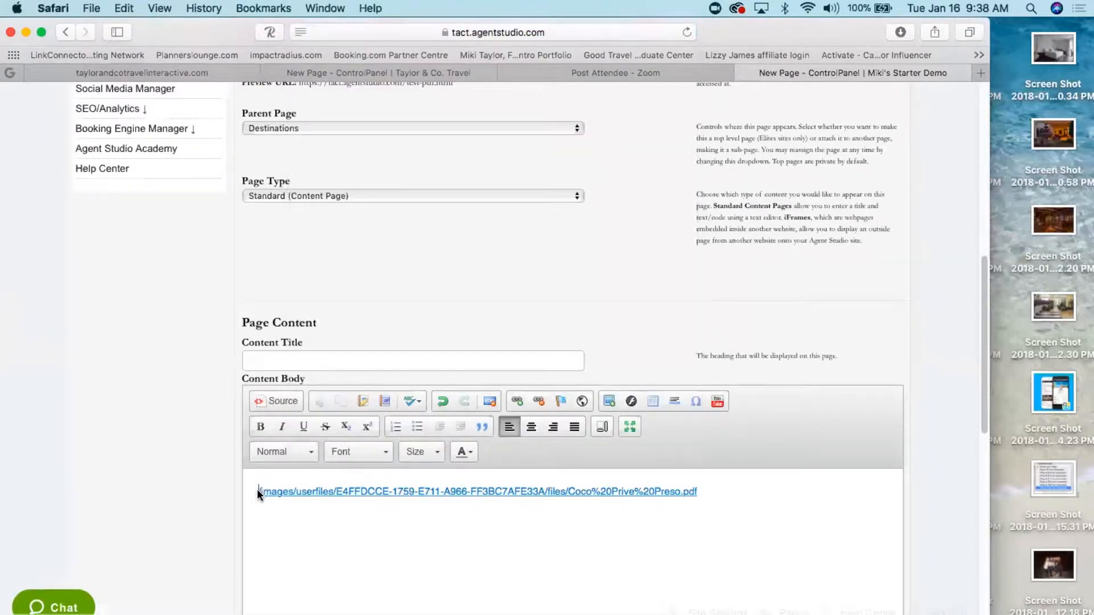
{"action": "key", "text": "super+v"}
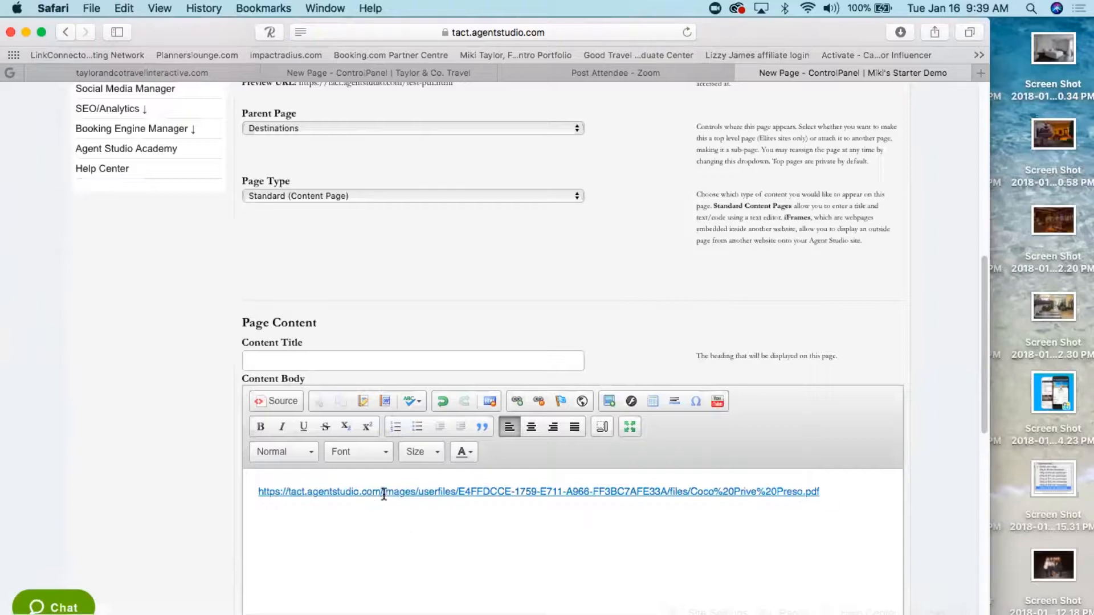
{"action": "left_click", "coordinate": [480, 32]}
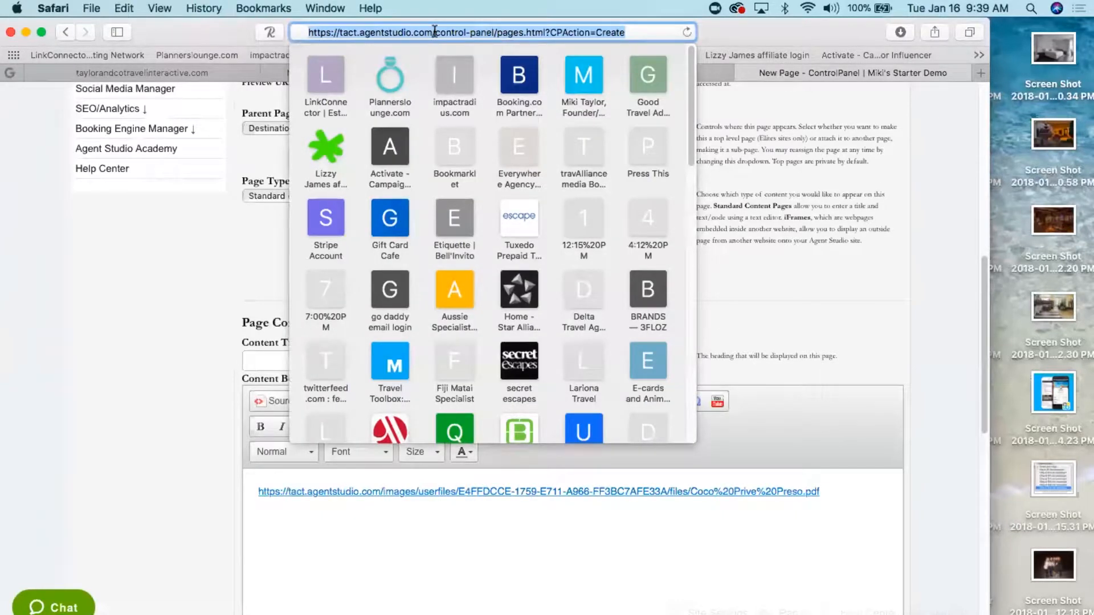
{"action": "left_click", "coordinate": [414, 511]}
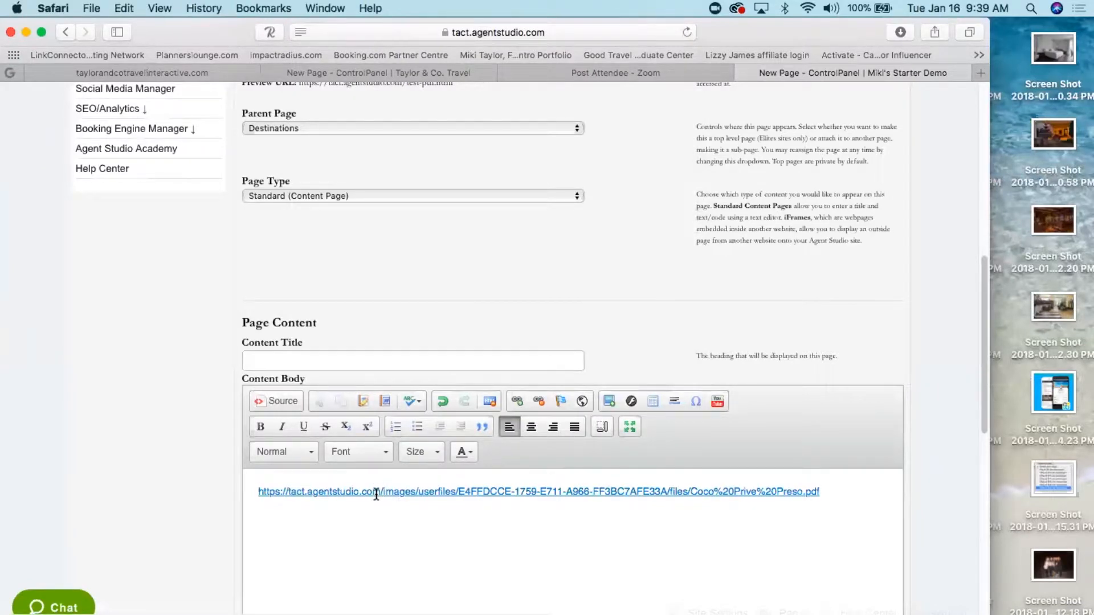
- Cut the complete PDF address from the content body and paste it as the URL of a new iframe
{"action": "left_click_drag", "start_coordinate": [256, 492], "coordinate": [859, 538]}
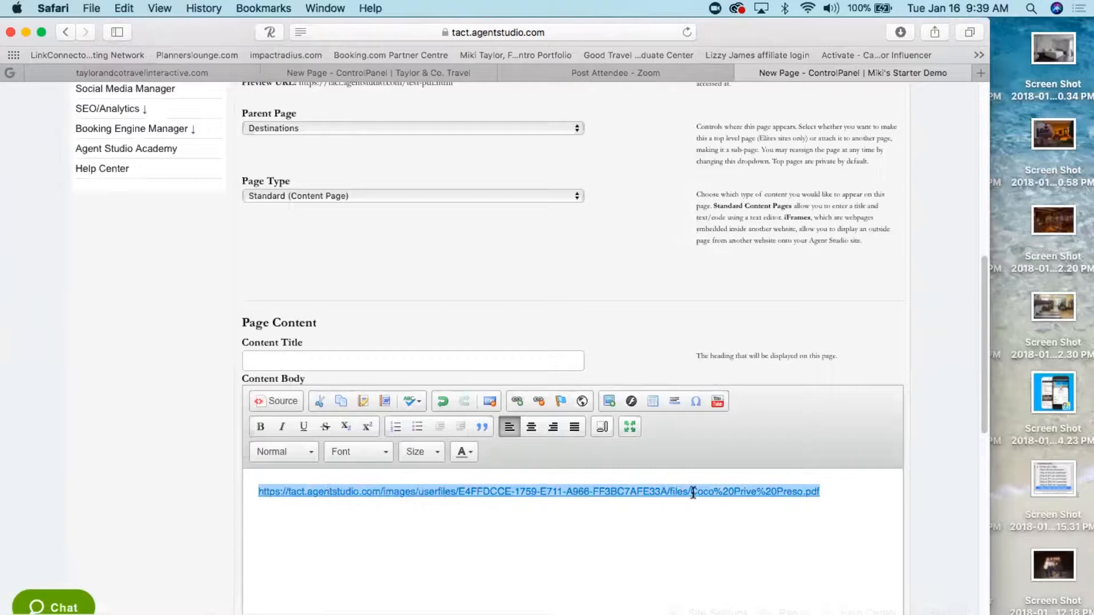
{"action": "key", "text": "BackSpace"}
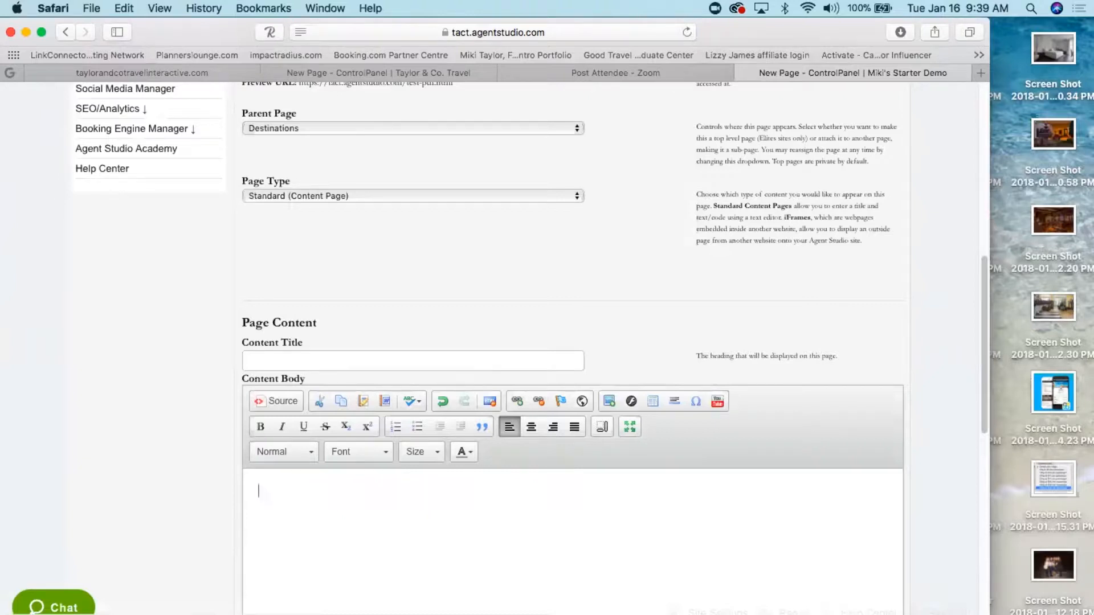
{"action": "left_click", "coordinate": [582, 403]}
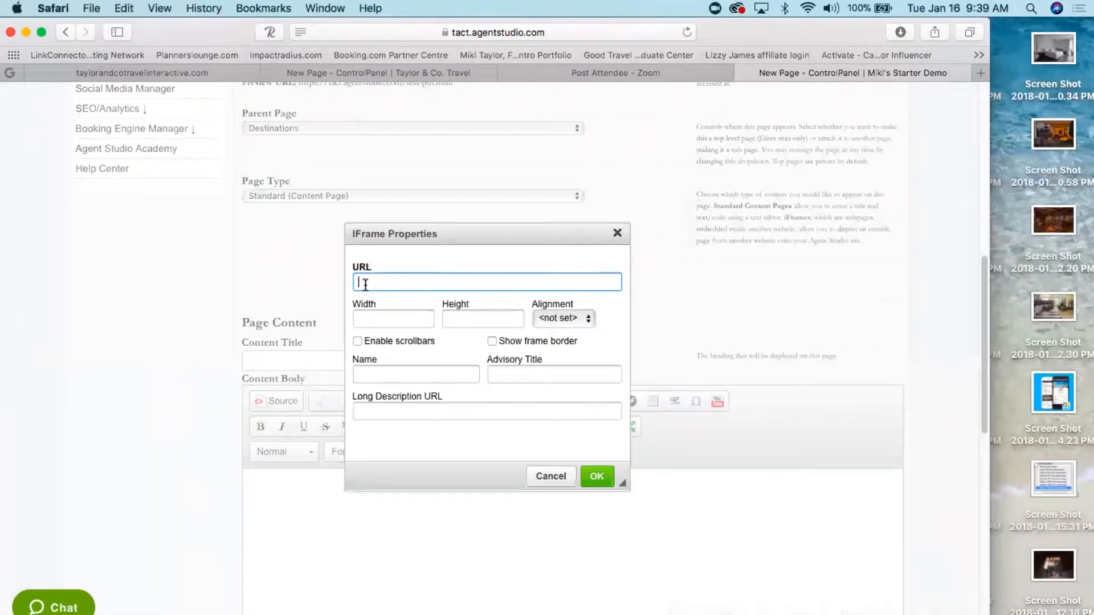
{"action": "key", "text": "super+v"}
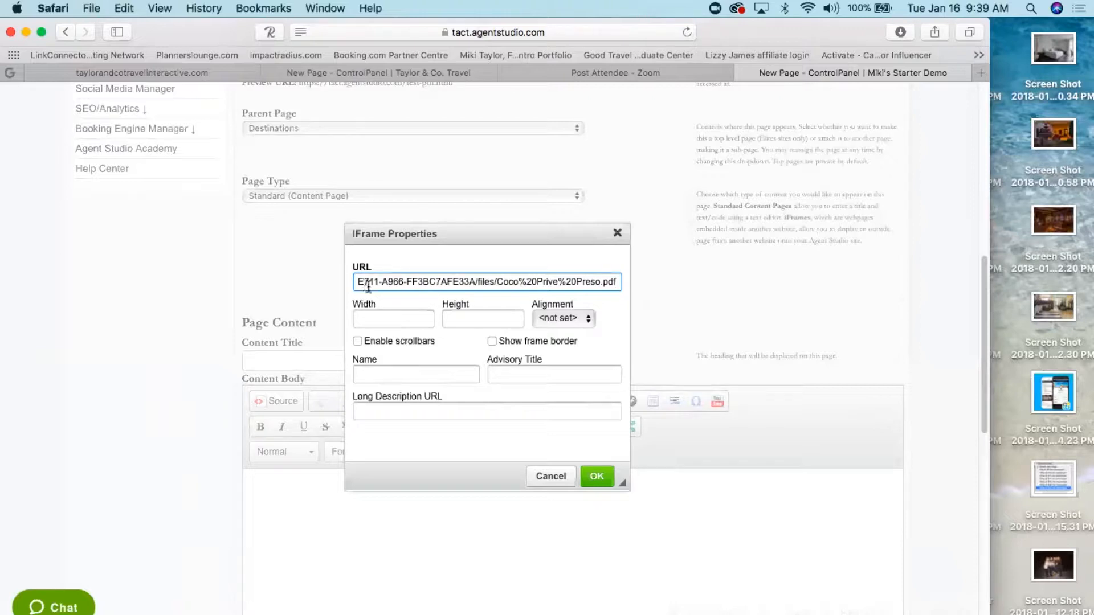
- Set the iframe's width to 1400 and height to 1200, enable scrollbars, and insert it into the content body
{"action": "left_click", "coordinate": [384, 317]}
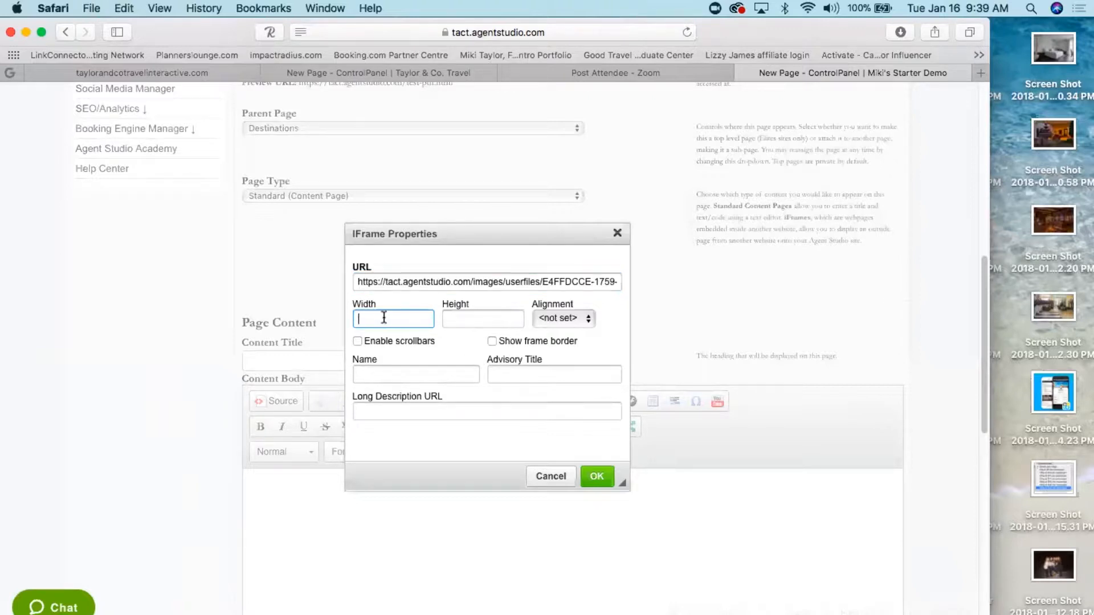
{"action": "type", "text": "1400"}
{"action": "left_click", "coordinate": [477, 317]}
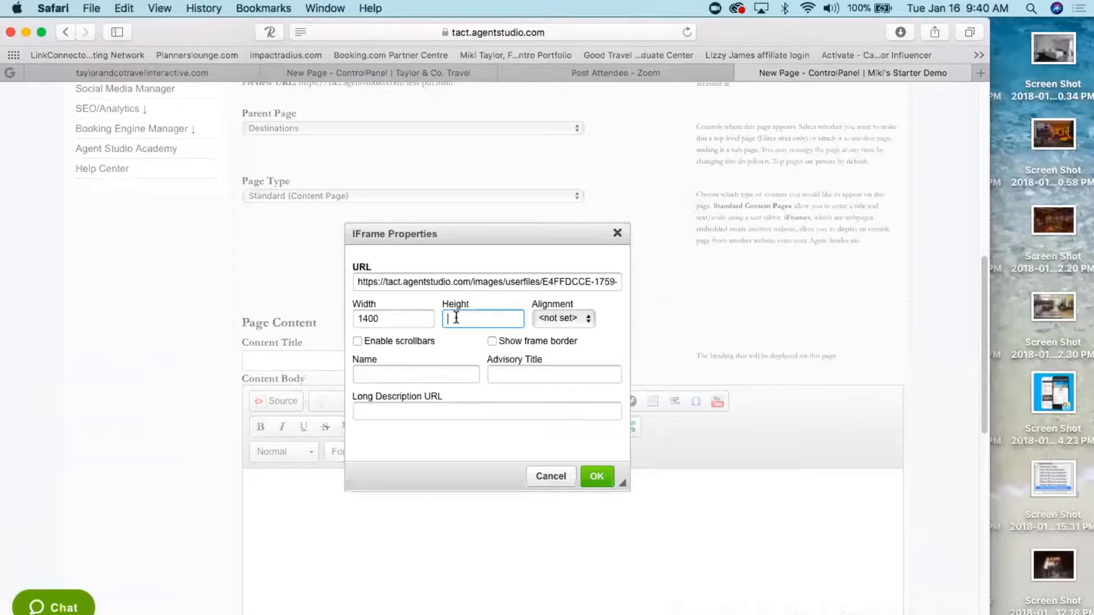
{"action": "type", "text": "1200"}
{"action": "left_click", "coordinate": [357, 341]}
{"action": "left_click", "coordinate": [600, 479]}
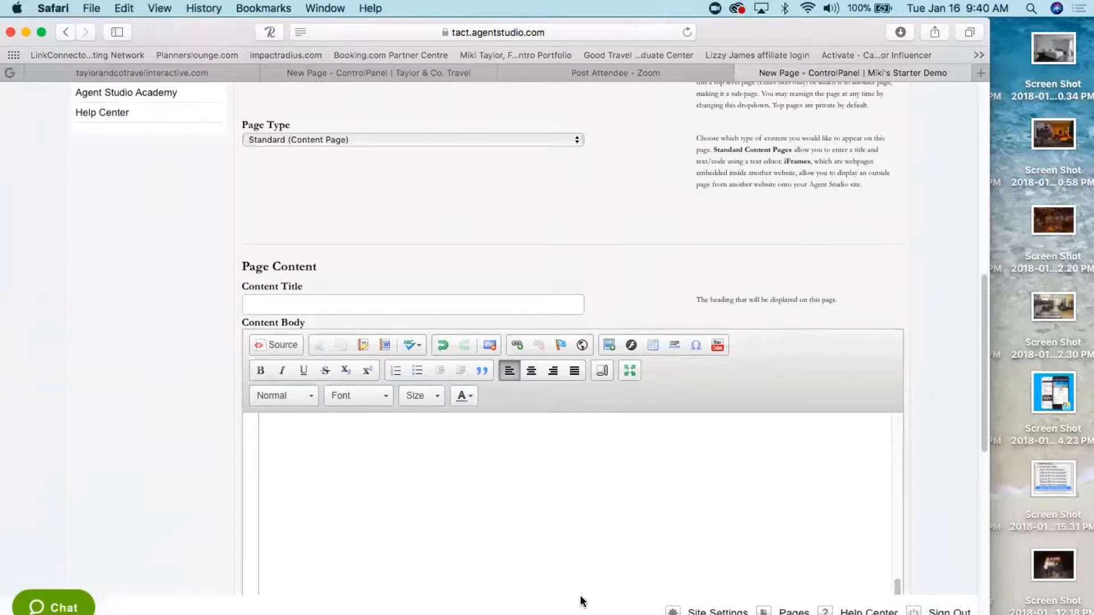
{"action": "left_click", "coordinate": [577, 529]}
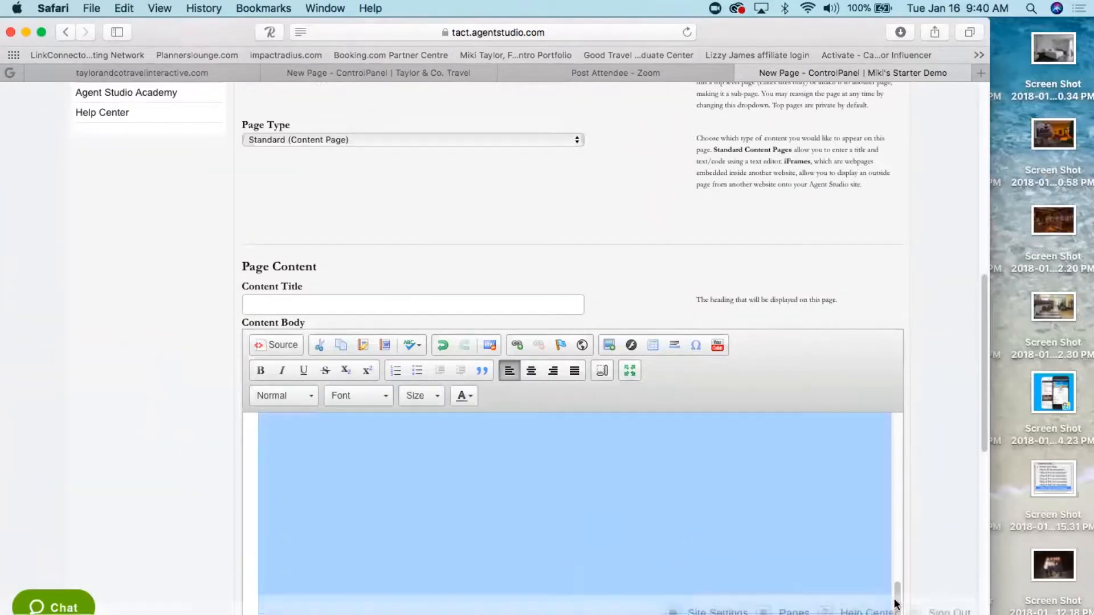
{"action": "left_click_drag", "start_coordinate": [897, 587], "coordinate": [889, 501]}
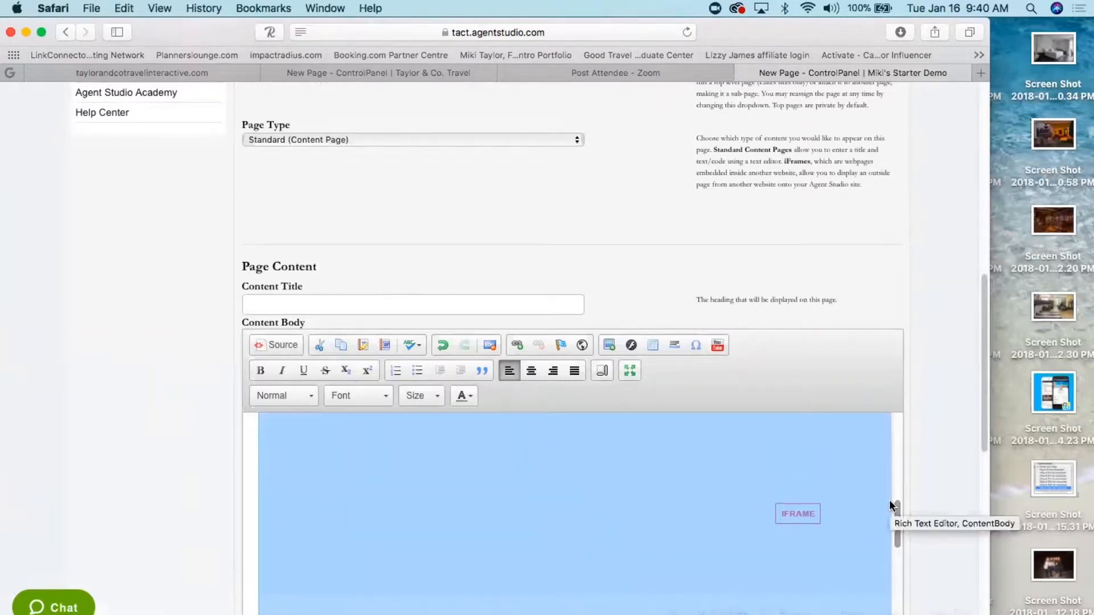
- Center the iframe in the content body and deselect it
{"action": "left_click", "coordinate": [531, 372]}
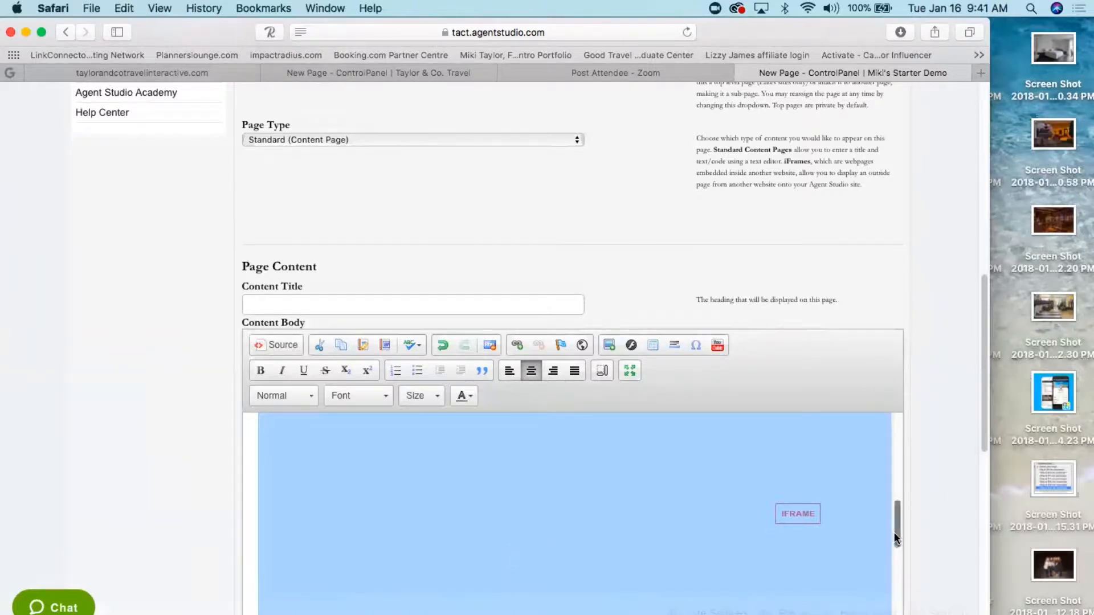
{"action": "left_click_drag", "start_coordinate": [895, 532], "coordinate": [899, 435]}
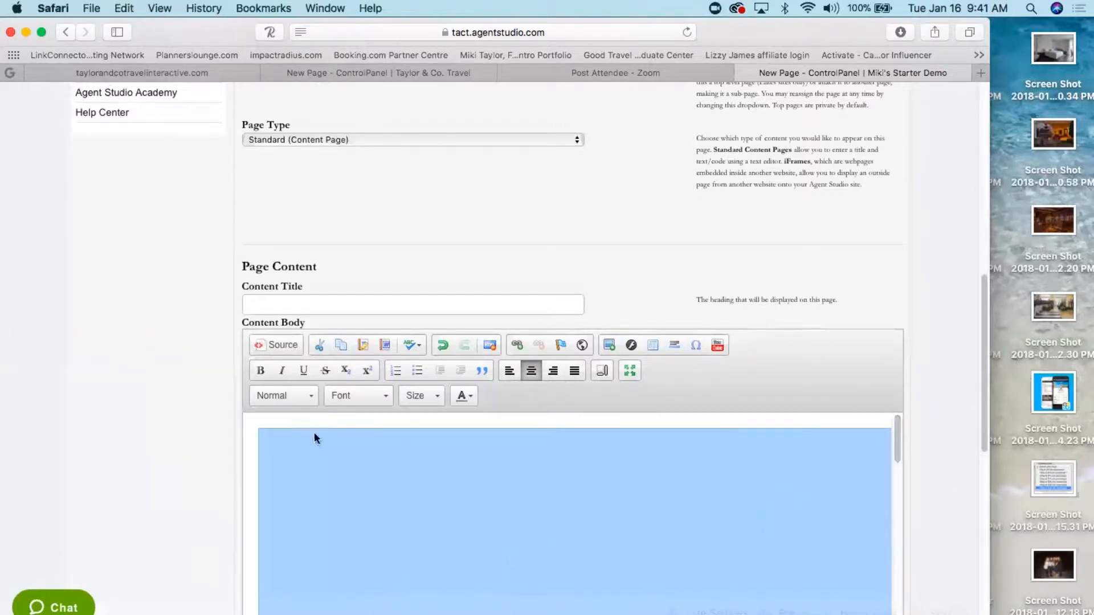
{"action": "left_click", "coordinate": [250, 434]}
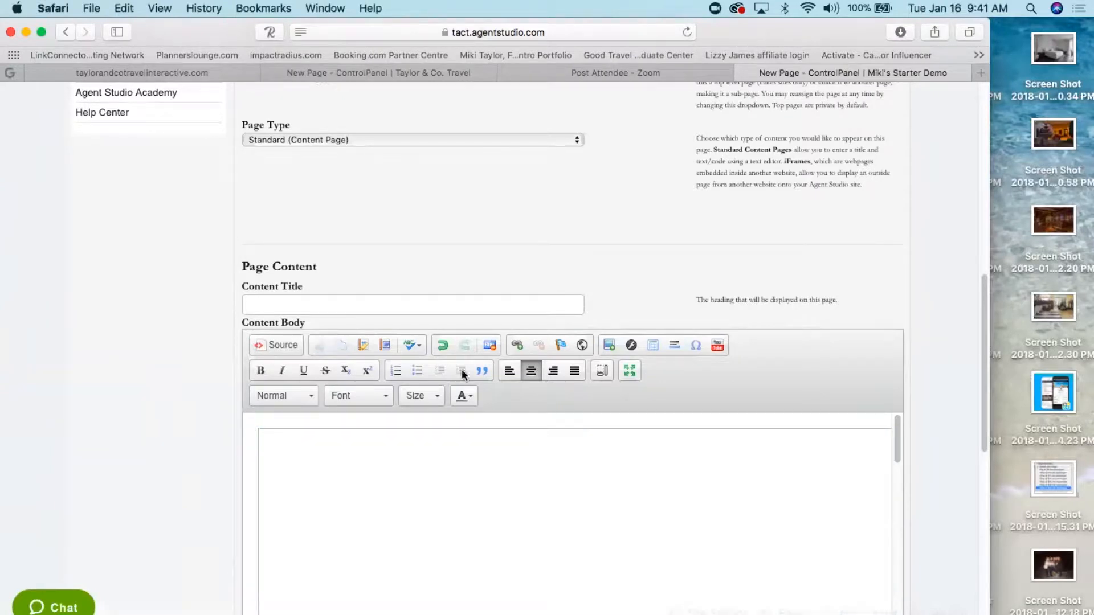
{"action": "scroll", "coordinate": [657, 229], "scroll_direction": "up", "scroll_amount": 8}
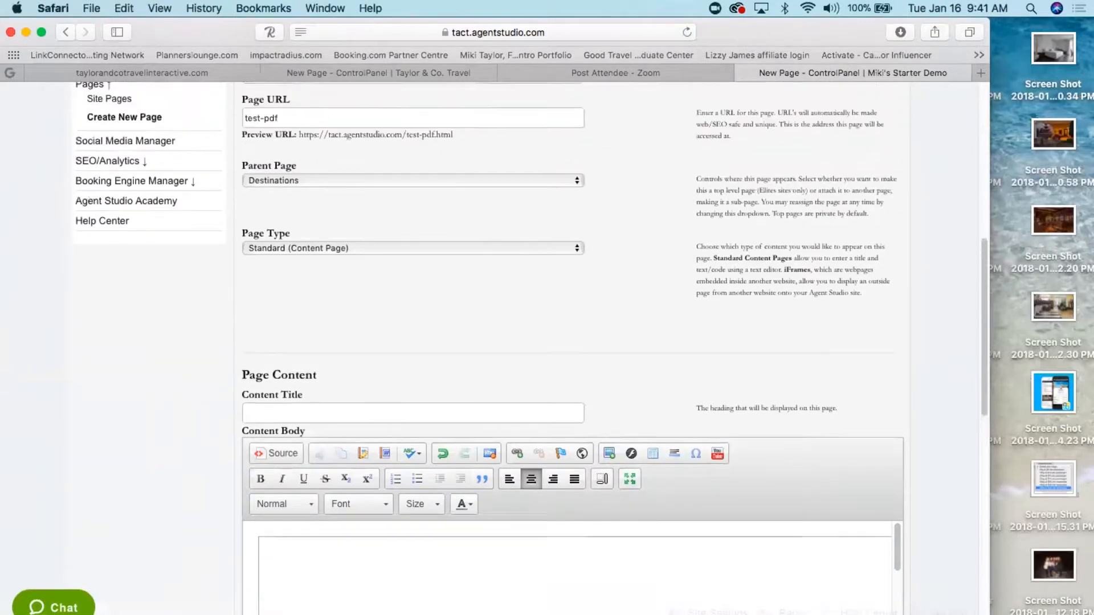
{"action": "scroll", "coordinate": [531, 342], "scroll_direction": "up", "scroll_amount": 4}
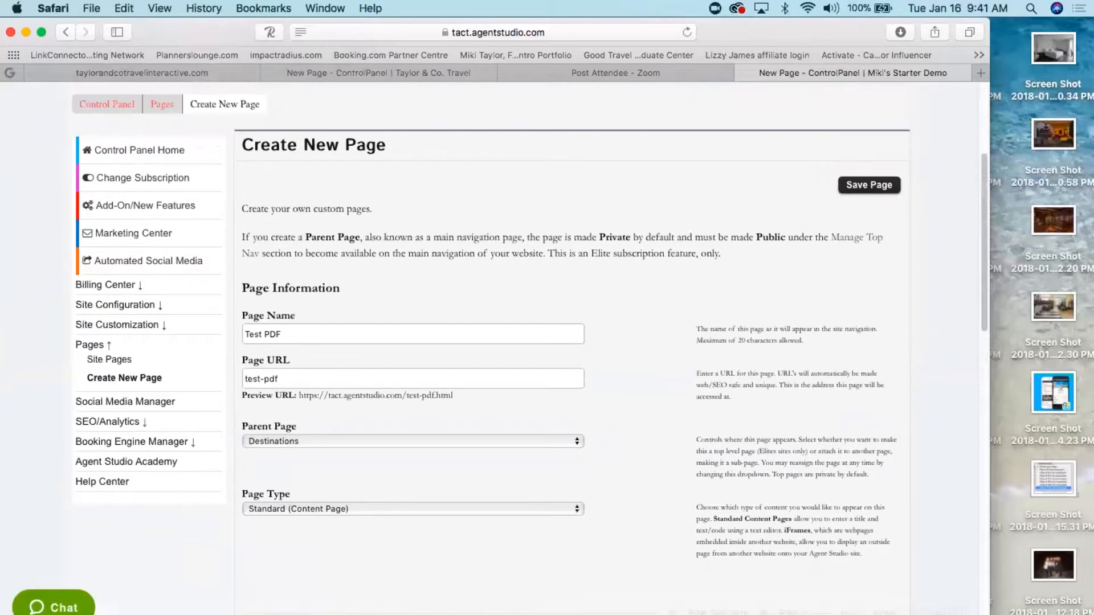
{"action": "left_click_drag", "start_coordinate": [456, 394], "coordinate": [297, 391]}
{"action": "key", "text": "super+c"}
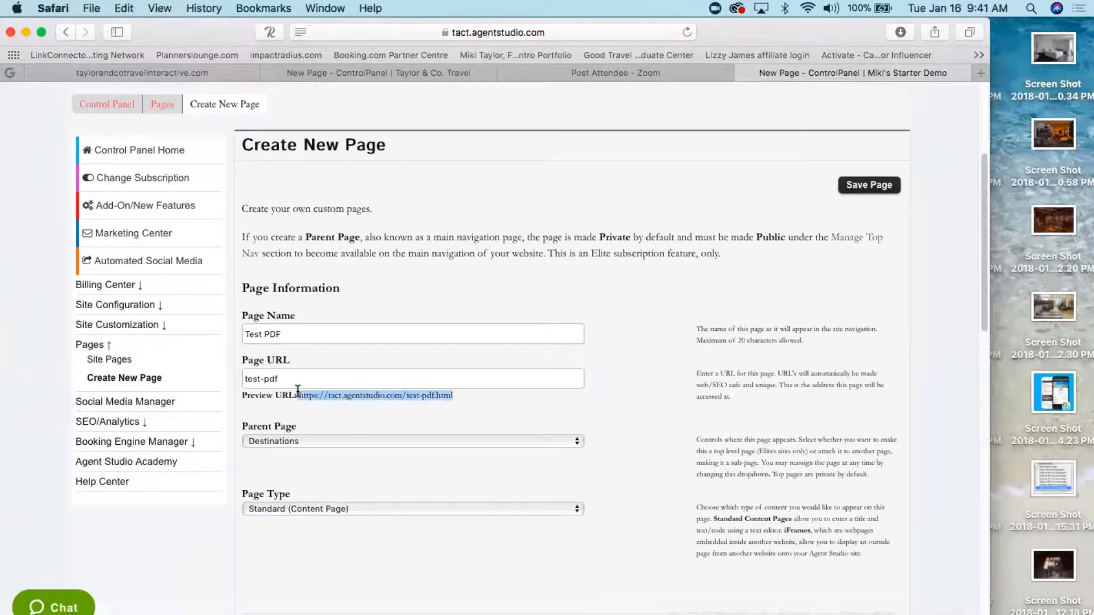
- Try to save the new page without a content title
{"action": "left_click", "coordinate": [858, 187]}
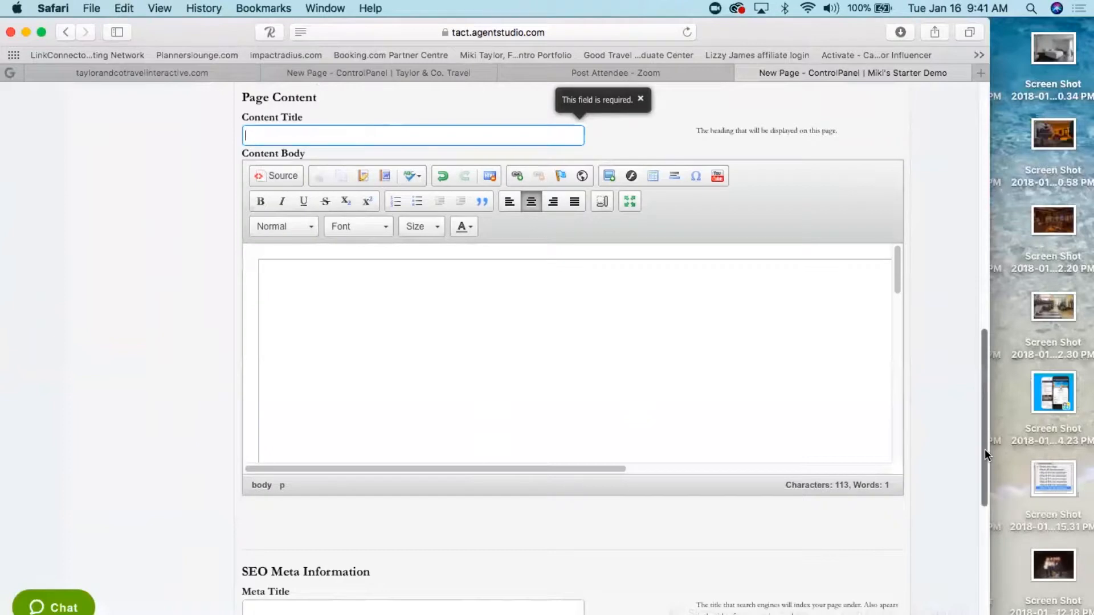
{"action": "left_click_drag", "start_coordinate": [985, 449], "coordinate": [973, 186]}
{"action": "left_click", "coordinate": [863, 399]}
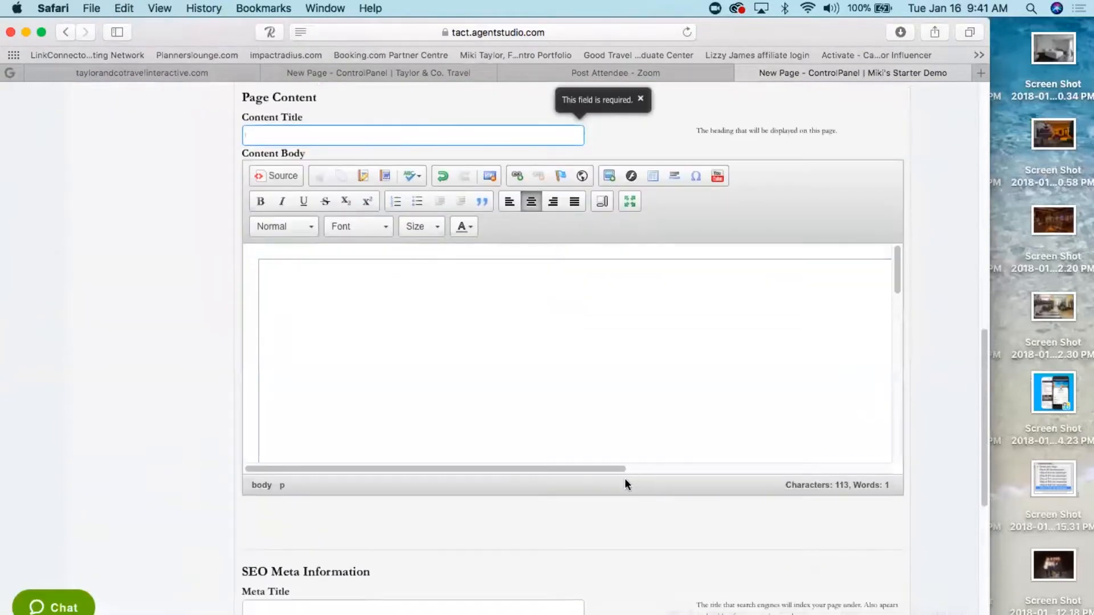
{"action": "left_click_drag", "start_coordinate": [899, 281], "coordinate": [899, 318]}
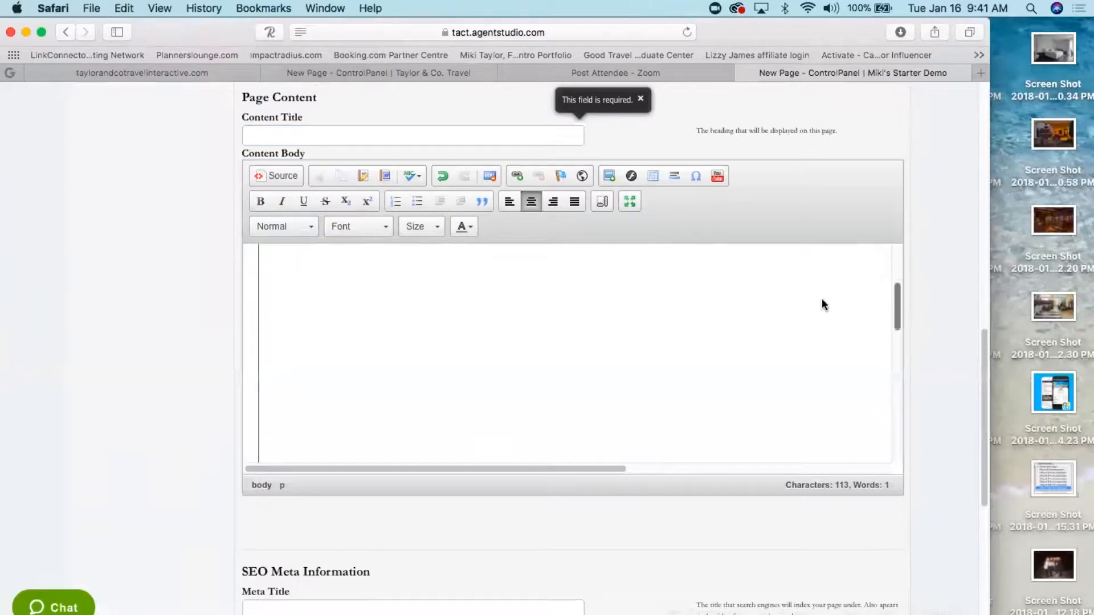
- Enter Coco Prive as the content title and save the page
{"action": "left_click", "coordinate": [331, 138]}
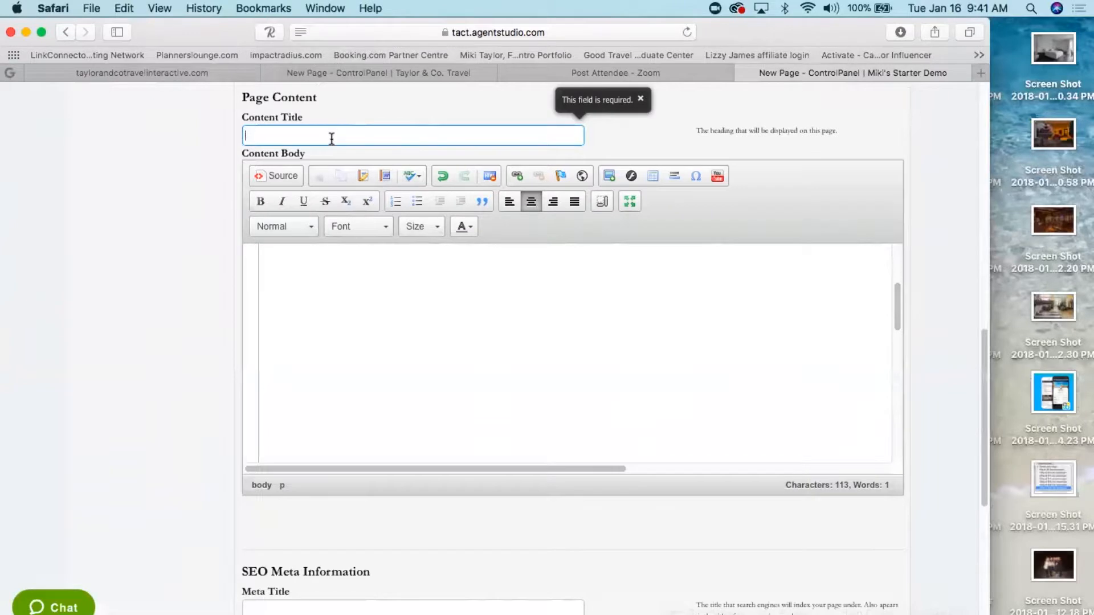
{"action": "type", "text": "Coco Prive"}
{"action": "left_click_drag", "start_coordinate": [982, 361], "coordinate": [976, 100]}
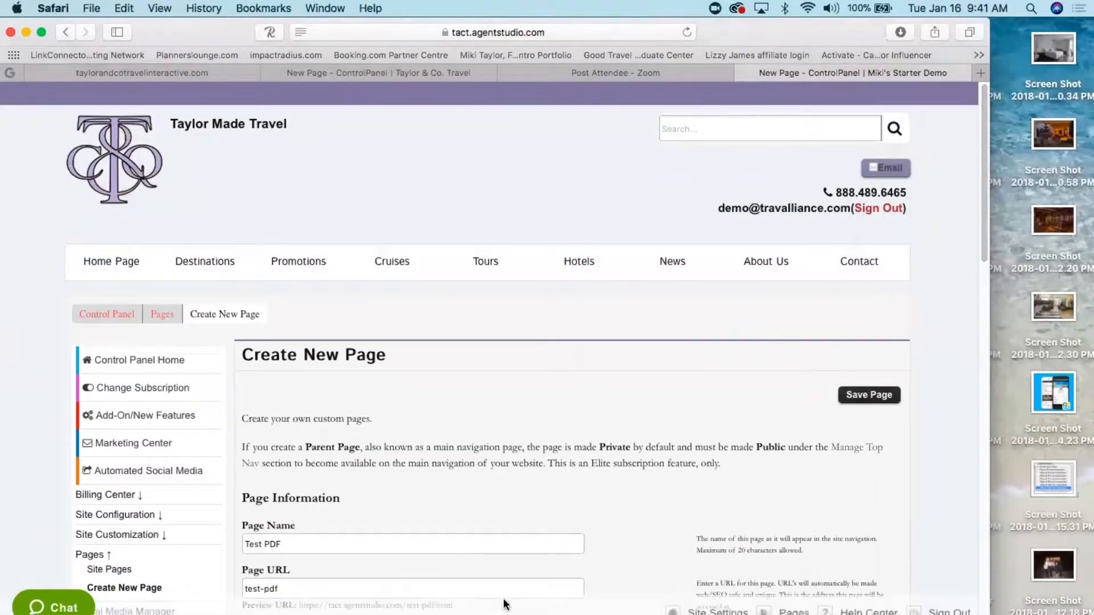
{"action": "left_click", "coordinate": [872, 395]}
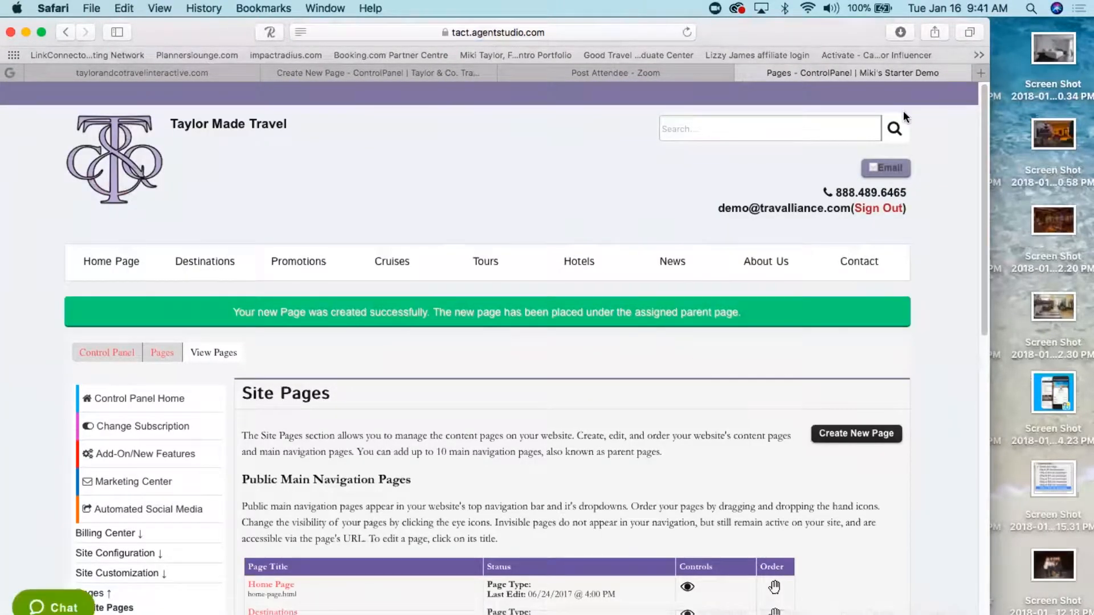
- Open the copied preview URL of the Test PDF page in a new browser tab
{"action": "left_click", "coordinate": [980, 73]}
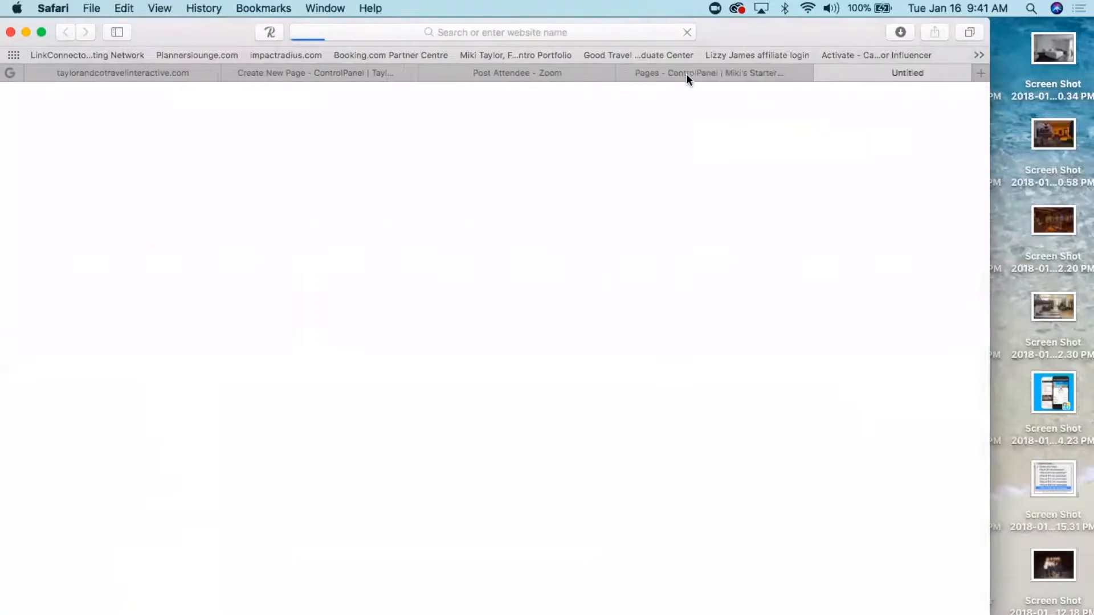
{"action": "left_click", "coordinate": [390, 33]}
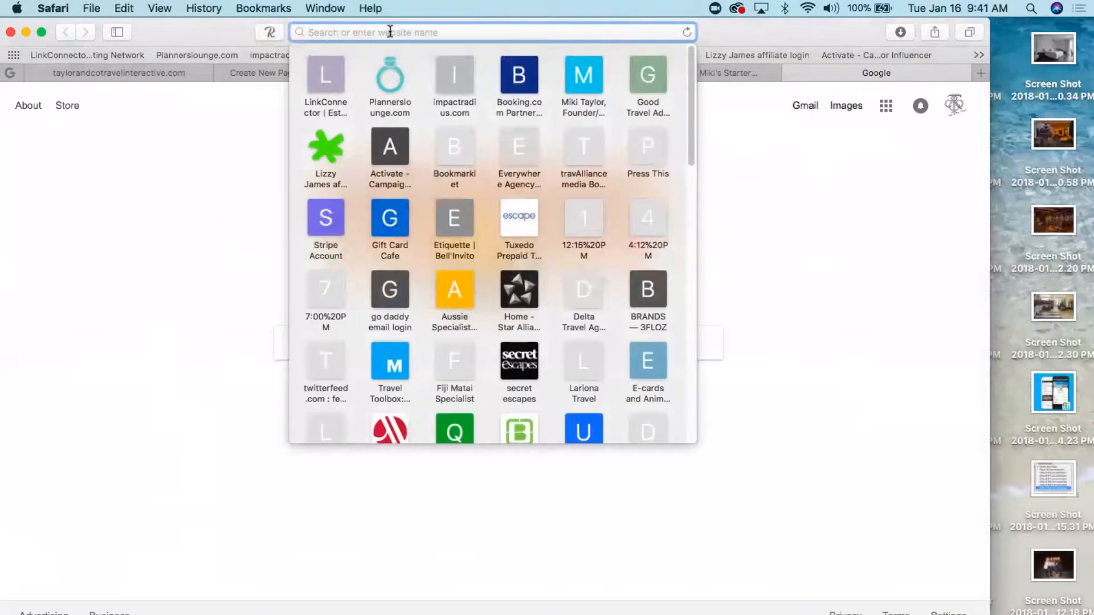
{"action": "key", "text": "super+v"}
{"action": "key", "text": "Return"}
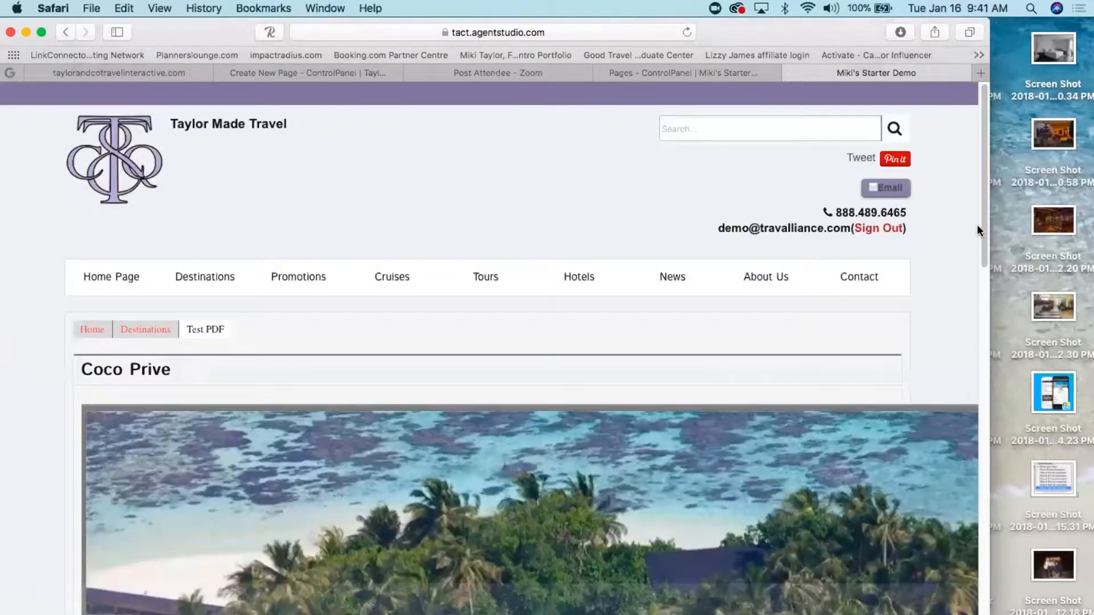
- Examine how the embedded PDF fits the width of the published page from edge to edge
{"action": "left_click_drag", "start_coordinate": [983, 147], "coordinate": [981, 381]}
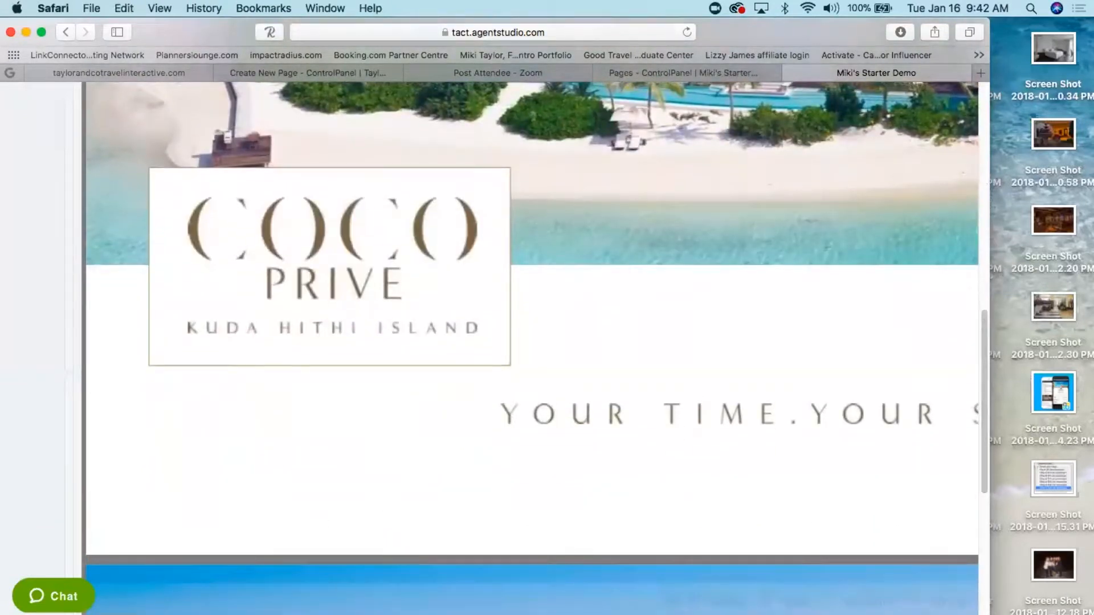
{"action": "scroll", "coordinate": [490, 342], "scroll_direction": "right", "scroll_amount": 5}
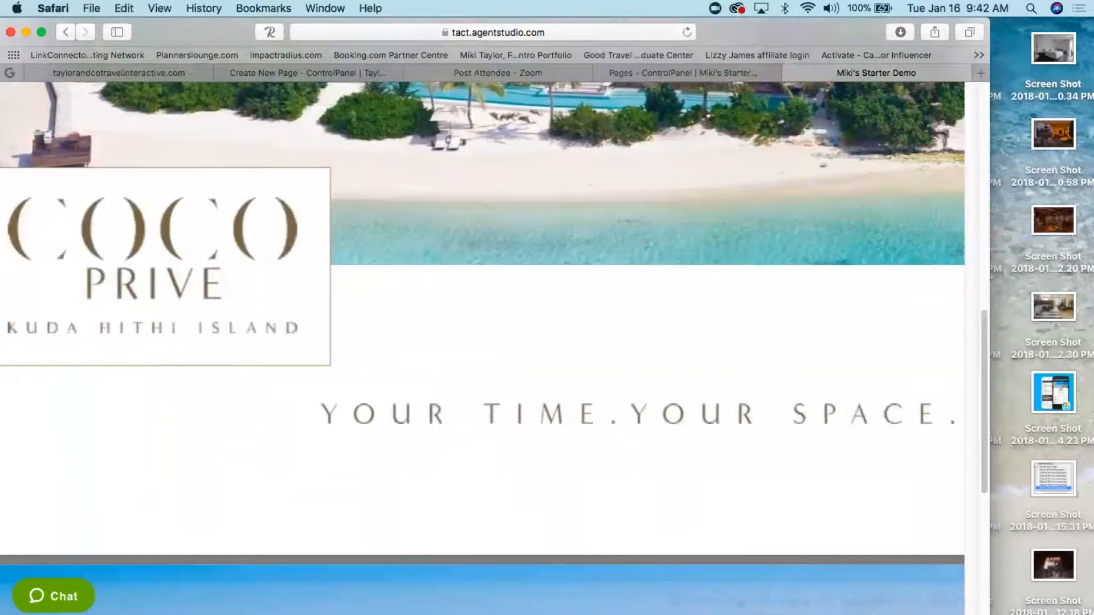
{"action": "scroll", "coordinate": [935, 611], "scroll_direction": "left", "scroll_amount": 5}
{"action": "scroll", "coordinate": [768, 596], "scroll_direction": "right", "scroll_amount": 5}
{"action": "scroll", "coordinate": [495, 347], "scroll_direction": "left", "scroll_amount": 3}
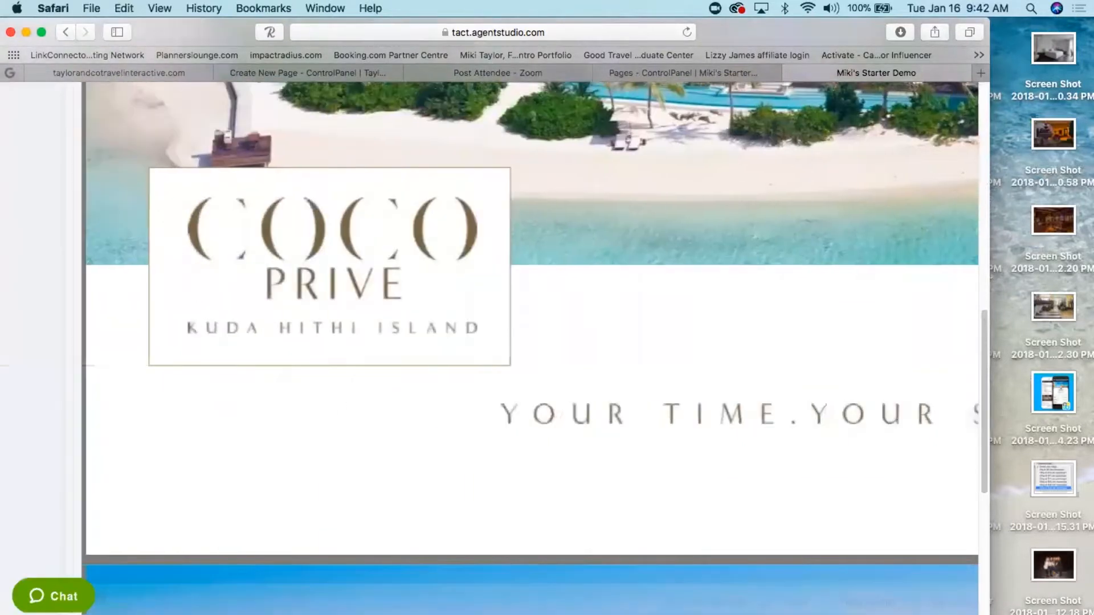
{"action": "scroll", "coordinate": [843, 611], "scroll_direction": "right", "scroll_amount": 3}
{"action": "scroll", "coordinate": [543, 602], "scroll_direction": "left", "scroll_amount": 3}
{"action": "scroll", "coordinate": [903, 588], "scroll_direction": "right", "scroll_amount": 3}
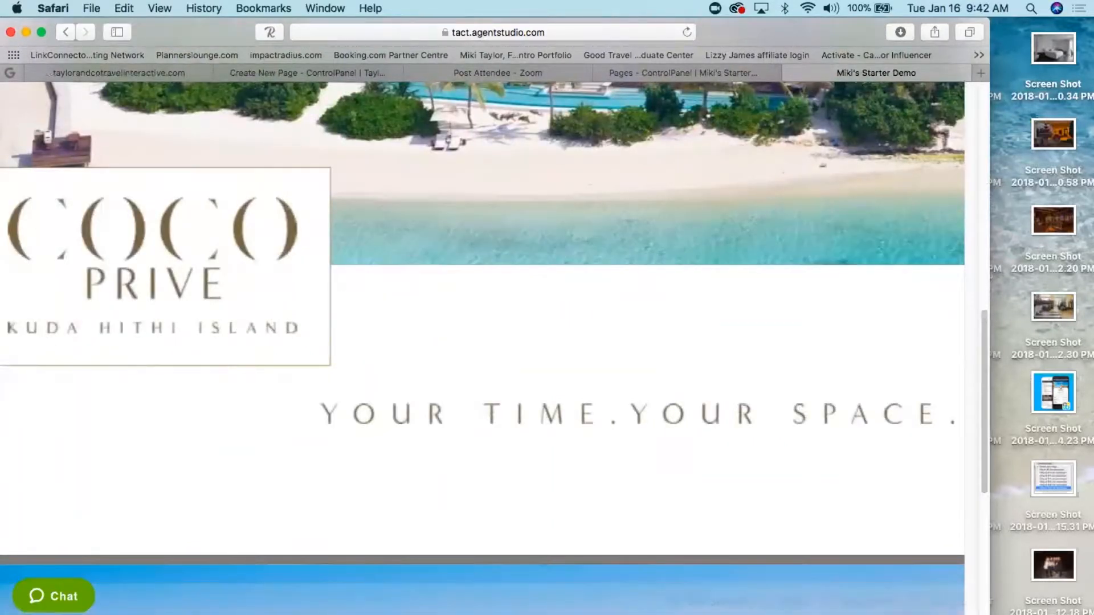
{"action": "scroll", "coordinate": [950, 402], "scroll_direction": "left", "scroll_amount": 3}
{"action": "scroll", "coordinate": [950, 402], "scroll_direction": "right", "scroll_amount": 3}
- Look through the embedded Coco Prive PDF from its cover to the Palm Residence master bedroom pages
{"action": "scroll", "coordinate": [890, 334], "scroll_direction": "down", "scroll_amount": 2}
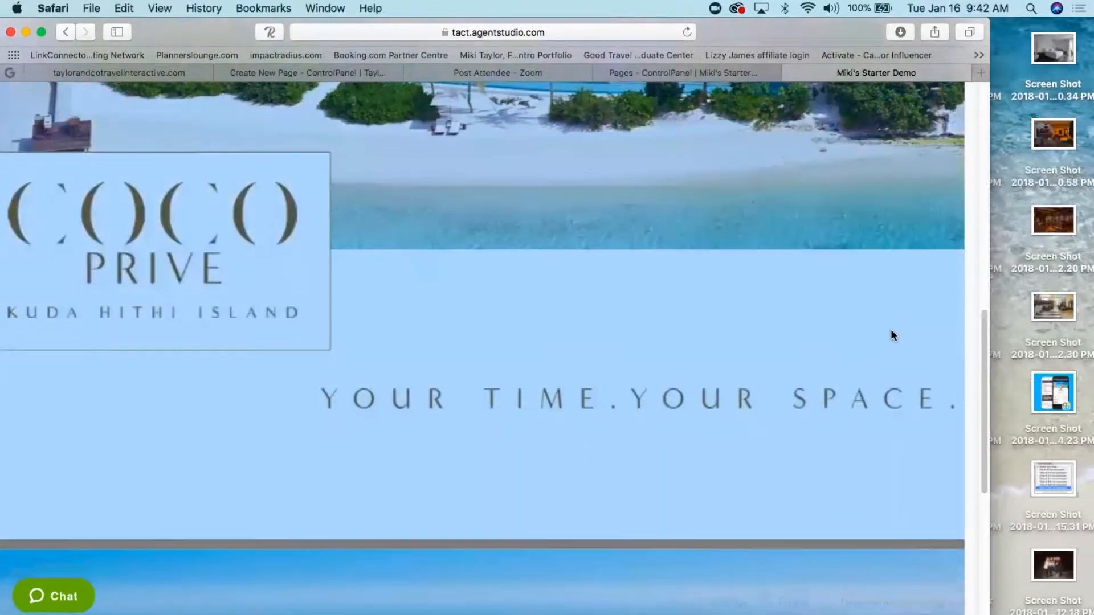
{"action": "scroll", "coordinate": [890, 334], "scroll_direction": "down", "scroll_amount": 7}
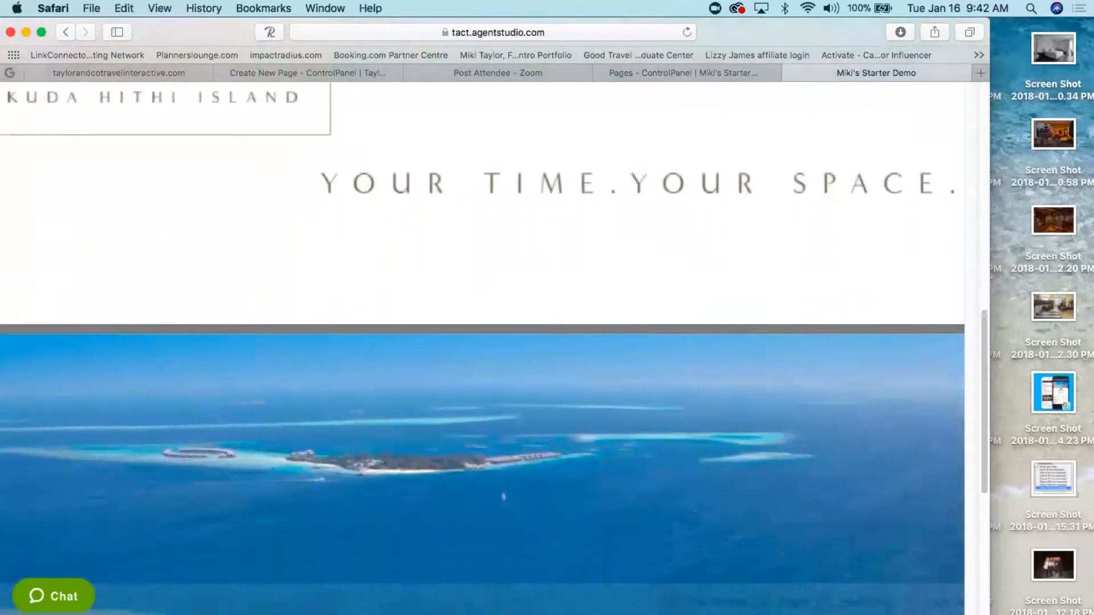
{"action": "scroll", "coordinate": [890, 334], "scroll_direction": "down", "scroll_amount": 7}
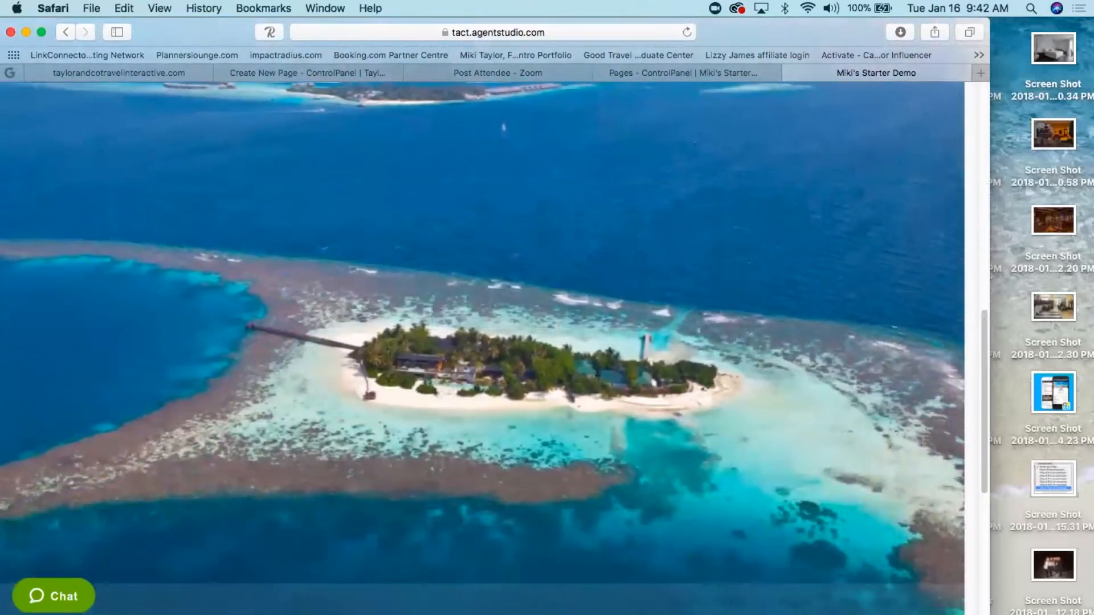
{"action": "scroll", "coordinate": [891, 333], "scroll_direction": "down", "scroll_amount": 7}
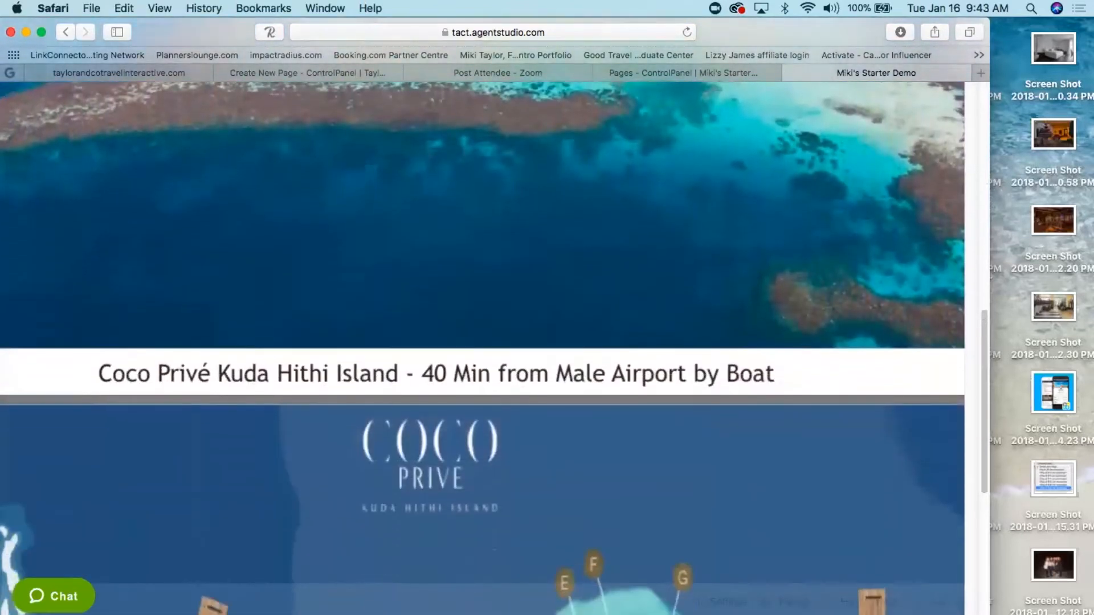
{"action": "scroll", "coordinate": [482, 348], "scroll_direction": "down", "scroll_amount": 7}
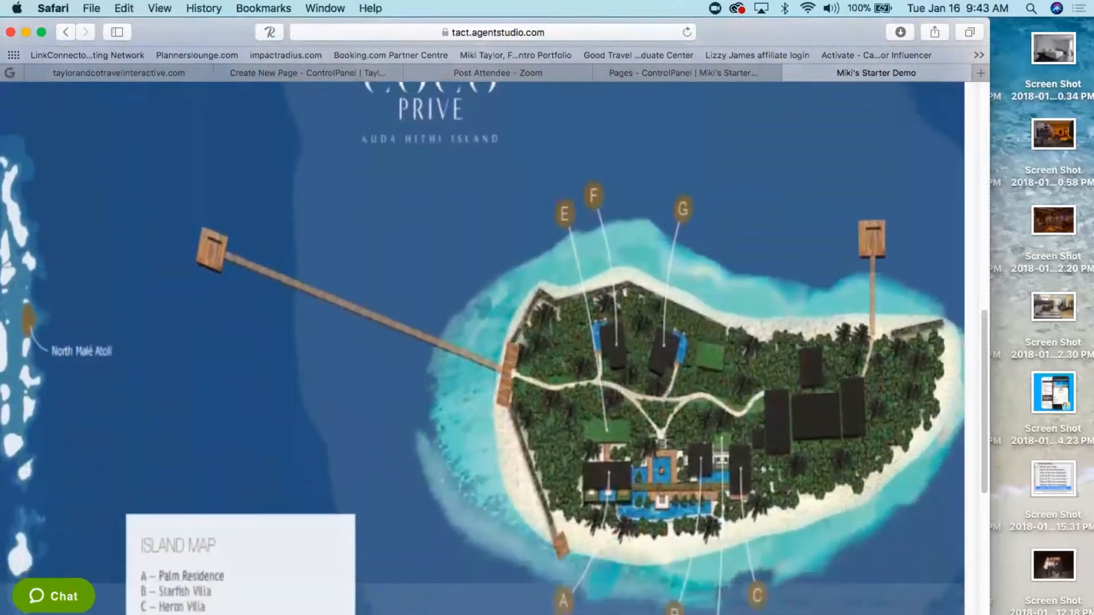
{"action": "scroll", "coordinate": [482, 347], "scroll_direction": "down", "scroll_amount": 7}
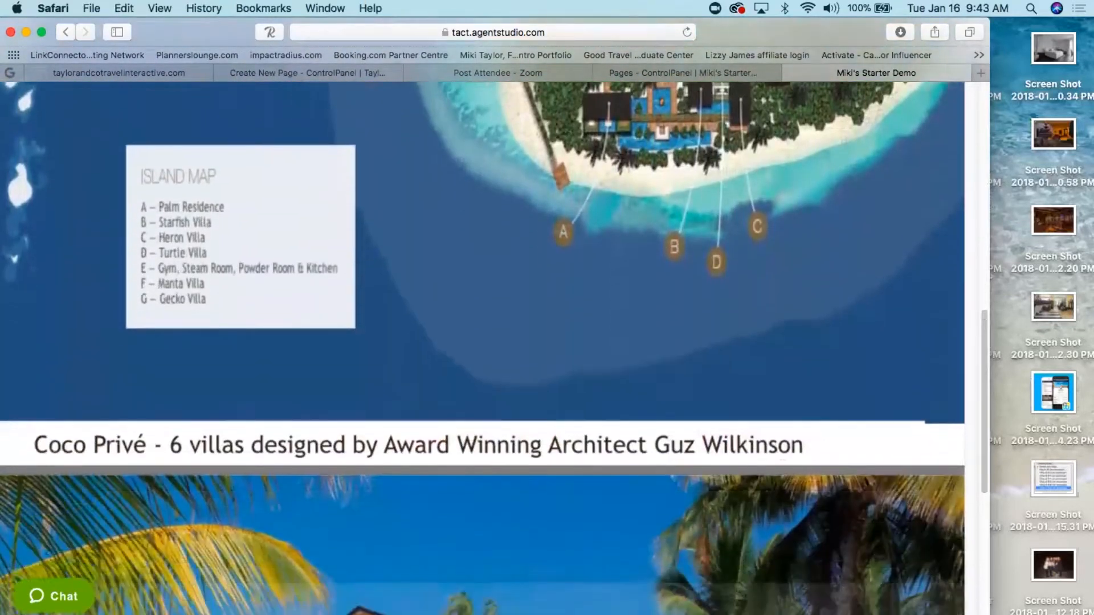
{"action": "scroll", "coordinate": [482, 348], "scroll_direction": "down", "scroll_amount": 7}
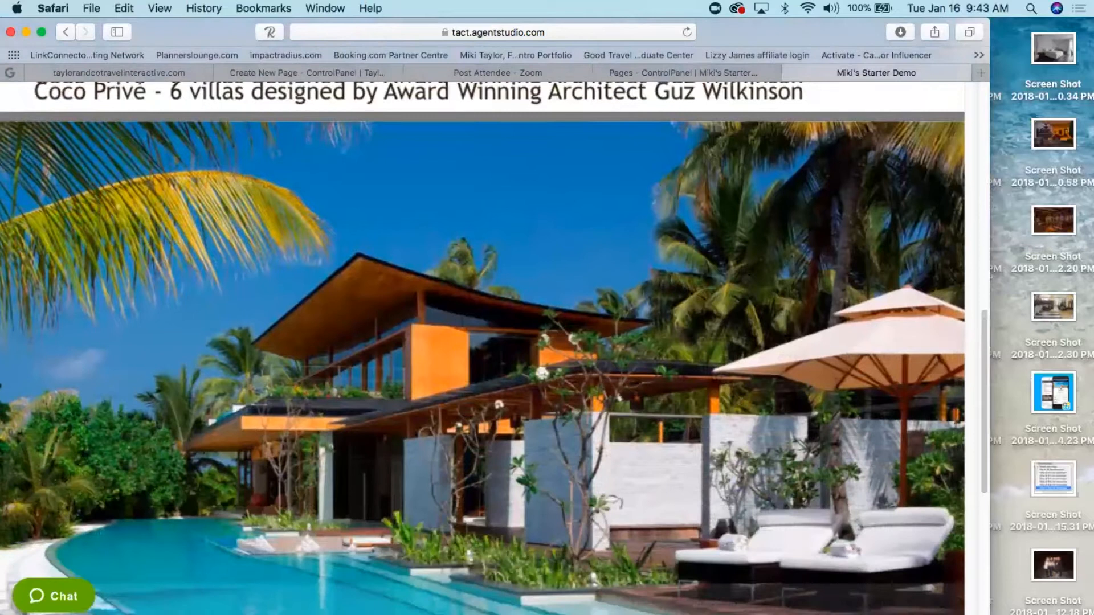
{"action": "scroll", "coordinate": [482, 348], "scroll_direction": "down", "scroll_amount": 7}
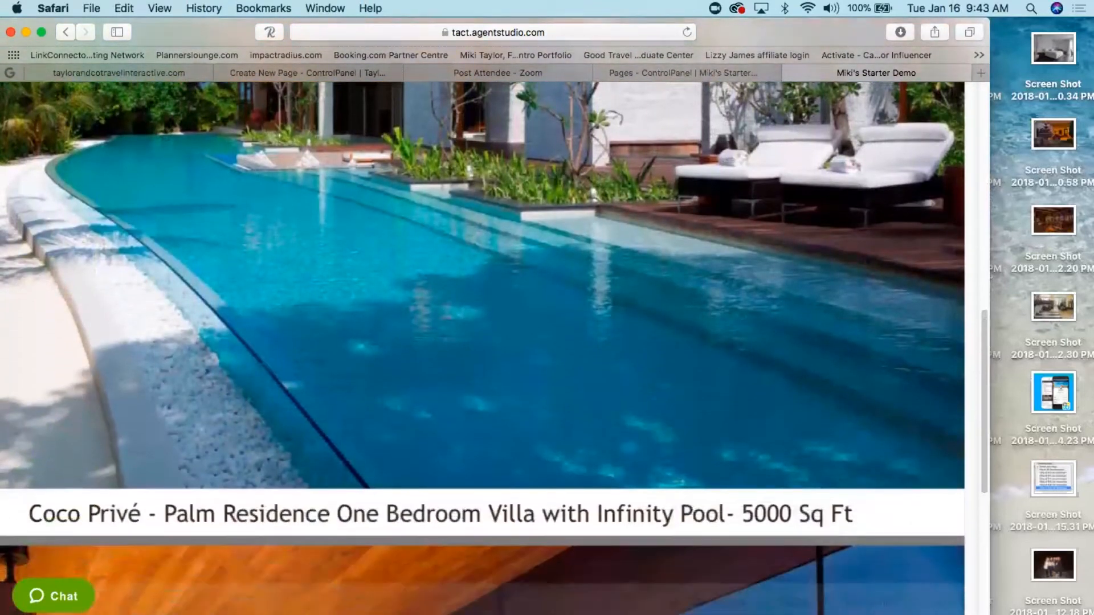
{"action": "scroll", "coordinate": [482, 348], "scroll_direction": "down", "scroll_amount": 7}
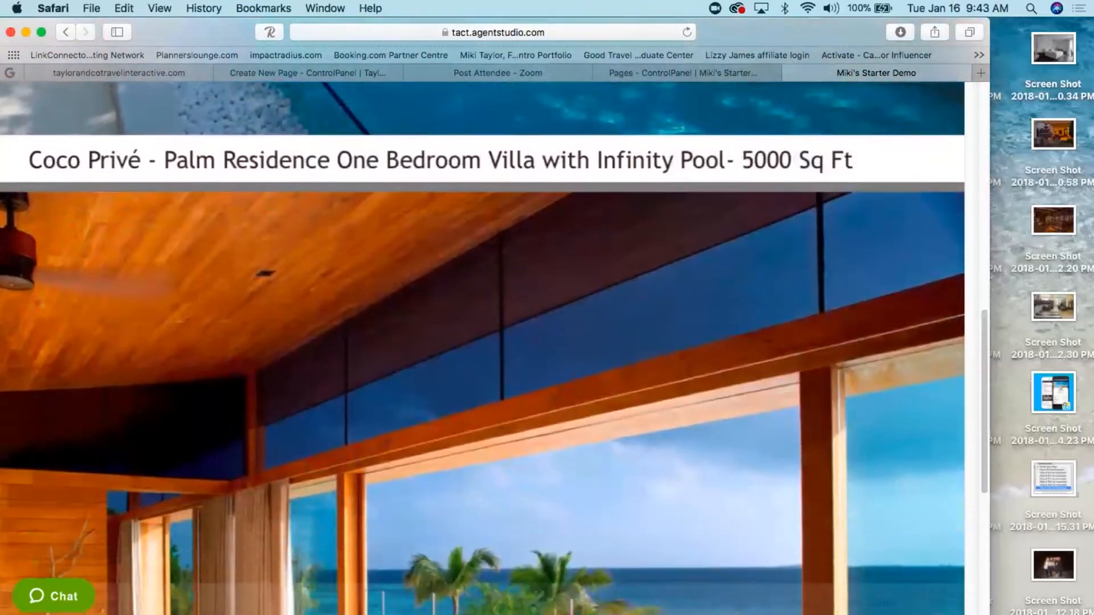
{"action": "scroll", "coordinate": [482, 347], "scroll_direction": "down", "scroll_amount": 7}
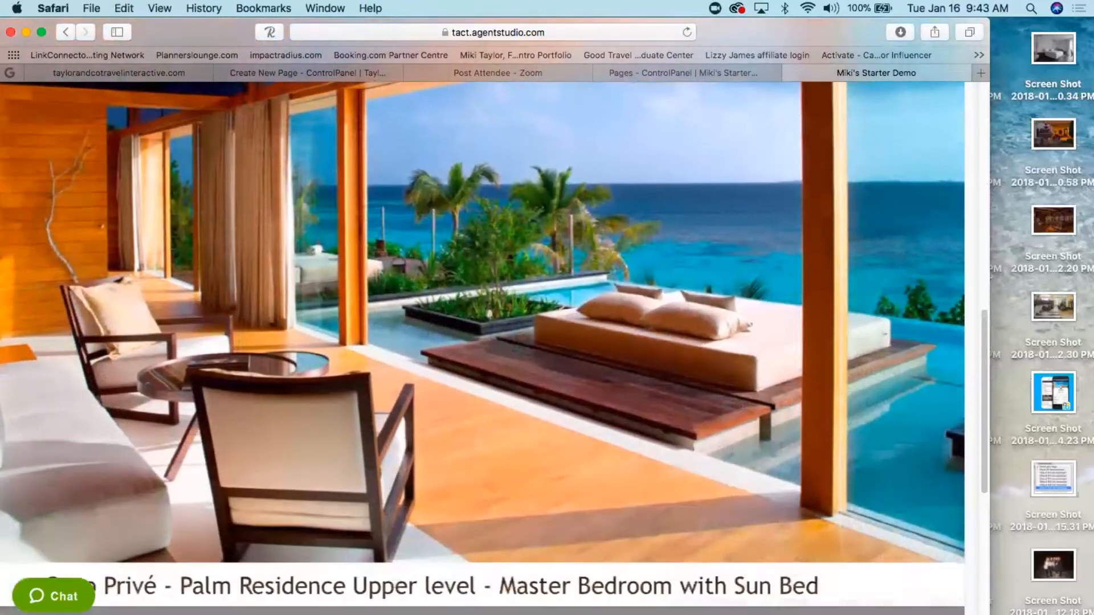
{"action": "scroll", "coordinate": [482, 347], "scroll_direction": "down", "scroll_amount": 7}
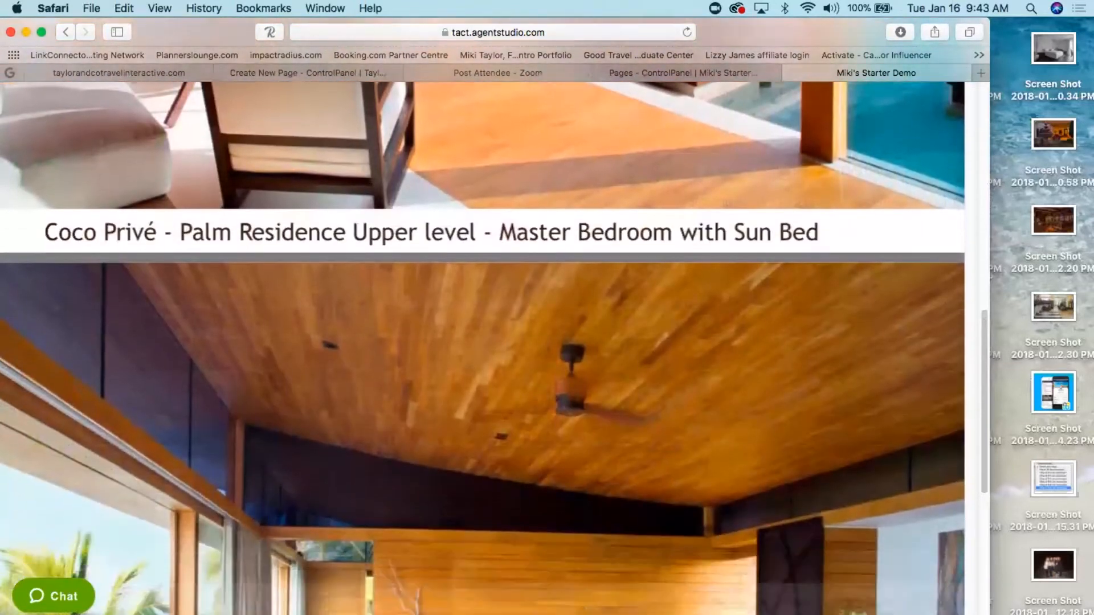
{"action": "scroll", "coordinate": [483, 348], "scroll_direction": "down", "scroll_amount": 7}
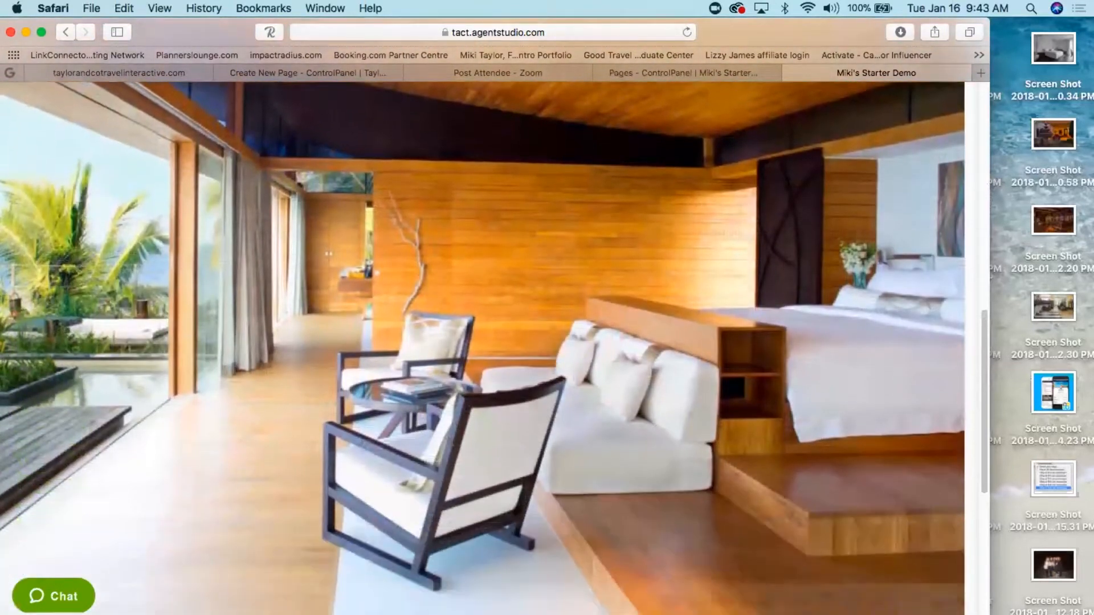
{"action": "scroll", "coordinate": [482, 347], "scroll_direction": "down", "scroll_amount": 2}
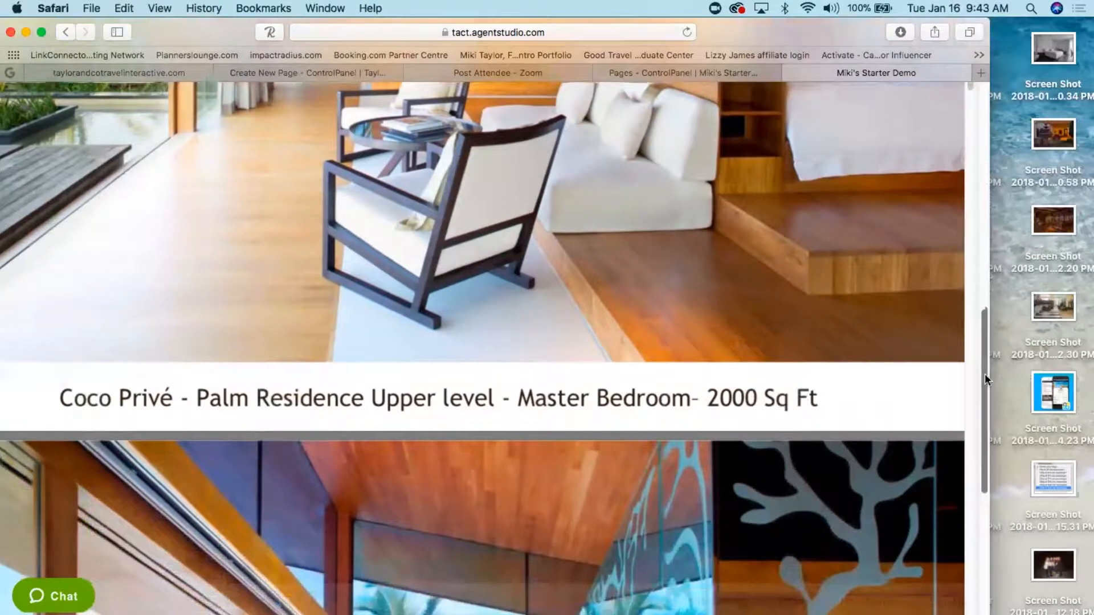
- Return to the page heading and check how the PDF scrolls inside its iframe
{"action": "left_click_drag", "start_coordinate": [985, 374], "coordinate": [985, 146]}
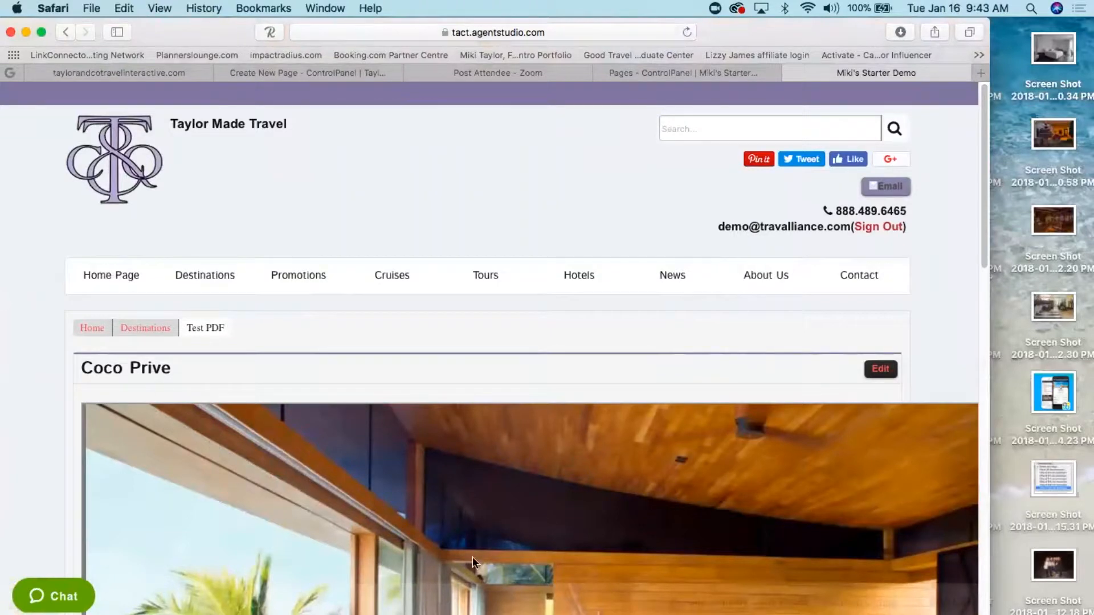
{"action": "scroll", "coordinate": [474, 558], "scroll_direction": "down", "scroll_amount": 1}
{"action": "scroll", "coordinate": [533, 510], "scroll_direction": "down", "scroll_amount": 10}
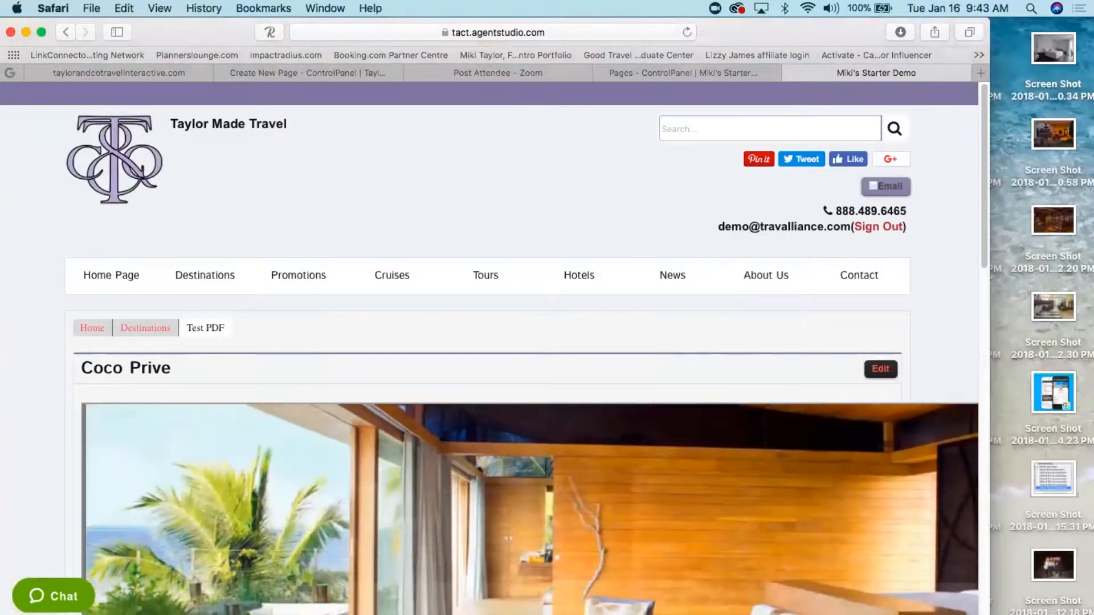
{"action": "scroll", "coordinate": [532, 509], "scroll_direction": "up", "scroll_amount": 10}
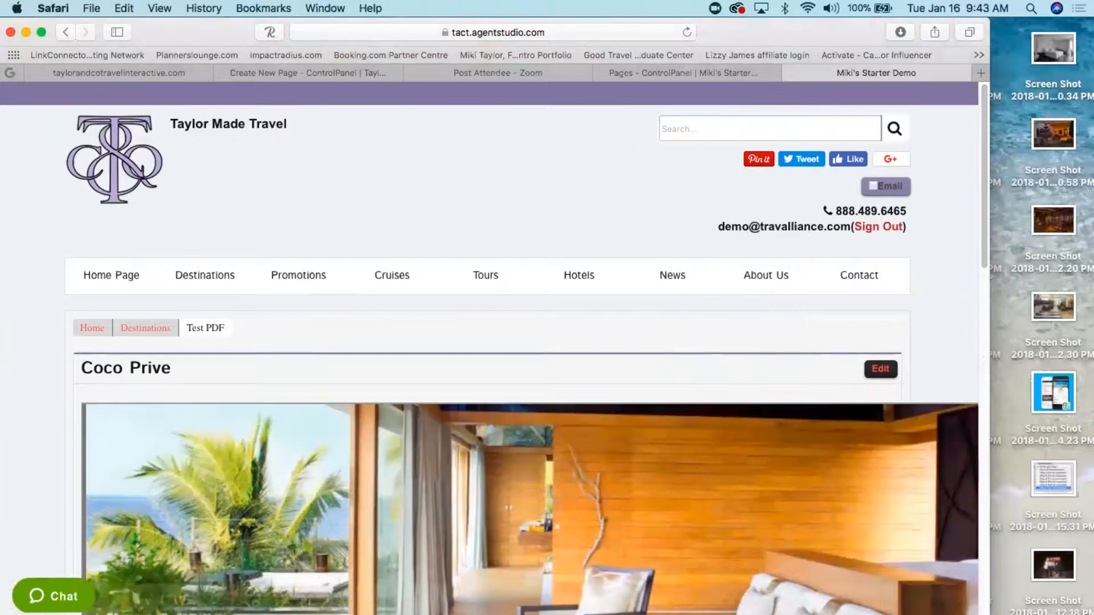
- Return to the Site Pages list and open the Test PDF page under Destinations for editing
{"action": "scroll", "coordinate": [533, 510], "scroll_direction": "up", "scroll_amount": 10}
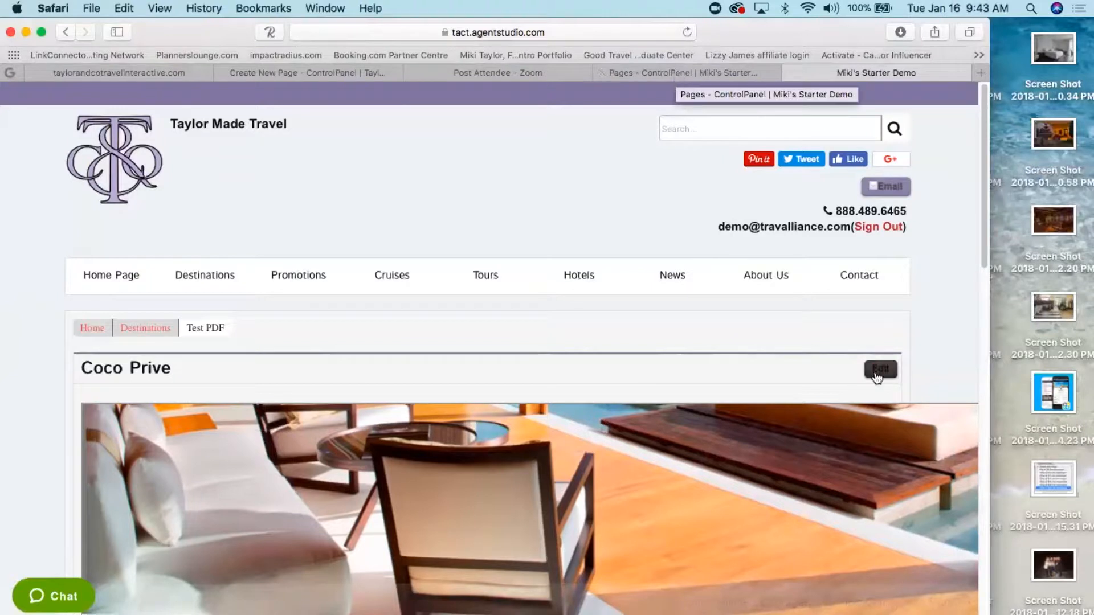
{"action": "left_click", "coordinate": [665, 74]}
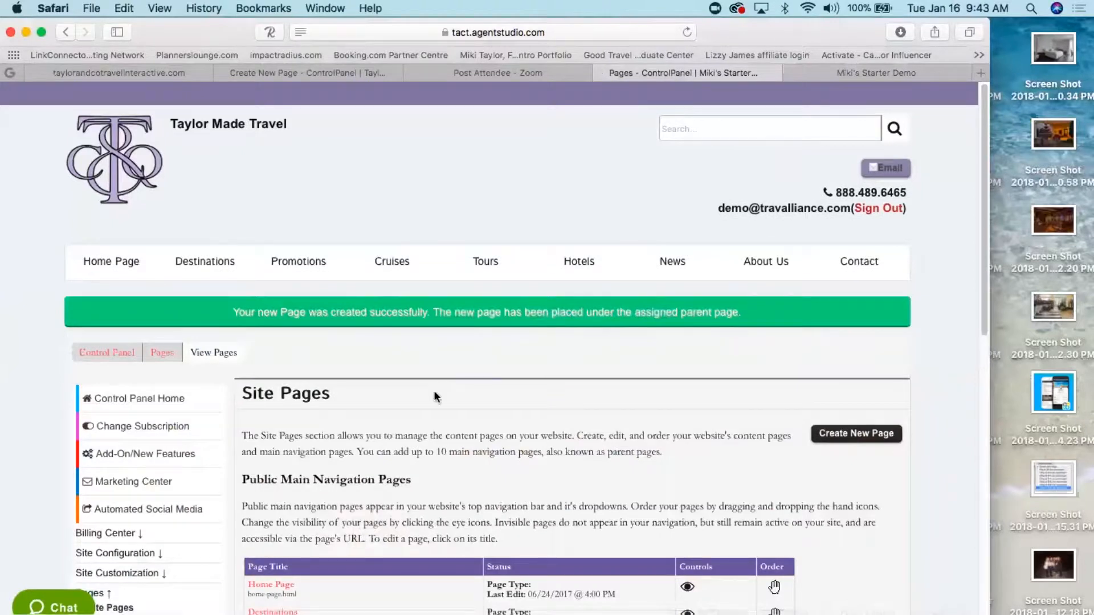
{"action": "left_click", "coordinate": [840, 73]}
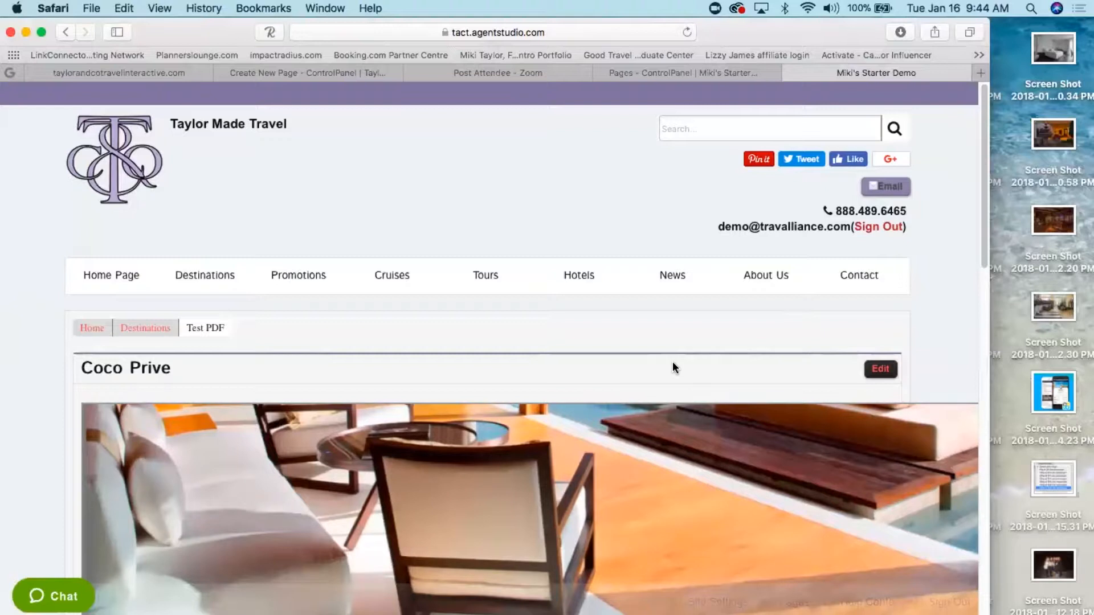
{"action": "left_click", "coordinate": [658, 72]}
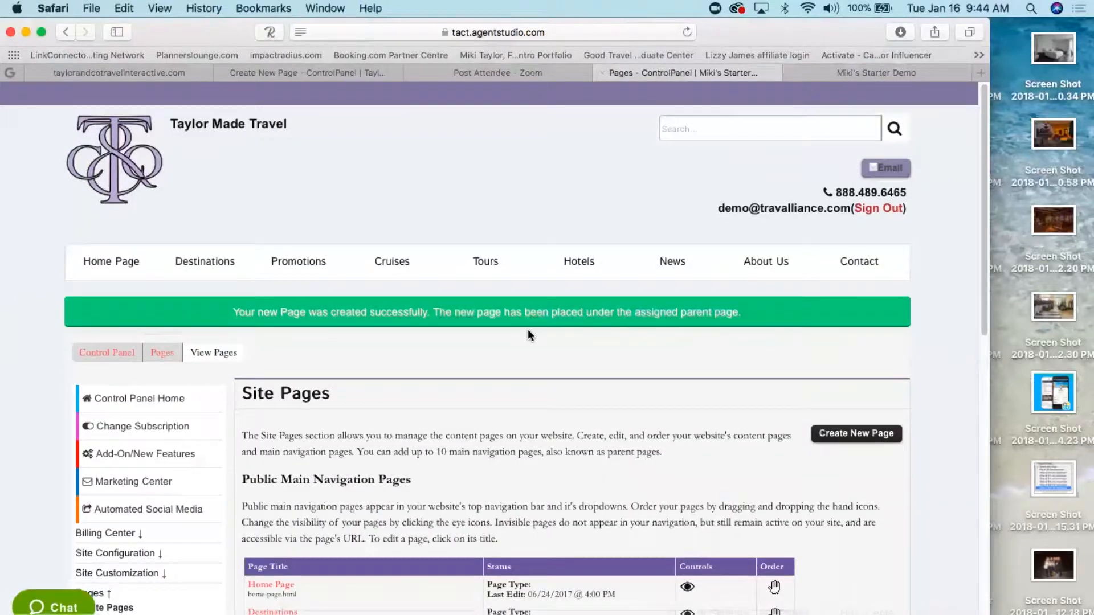
{"action": "scroll", "coordinate": [417, 408], "scroll_direction": "down", "scroll_amount": 5}
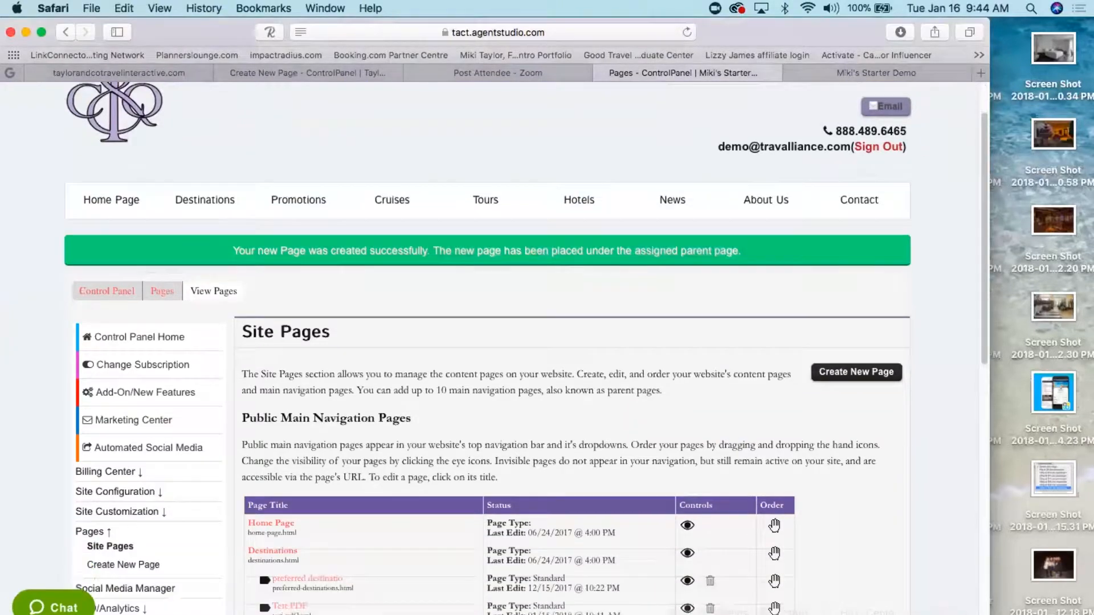
{"action": "scroll", "coordinate": [268, 376], "scroll_direction": "down", "scroll_amount": 6}
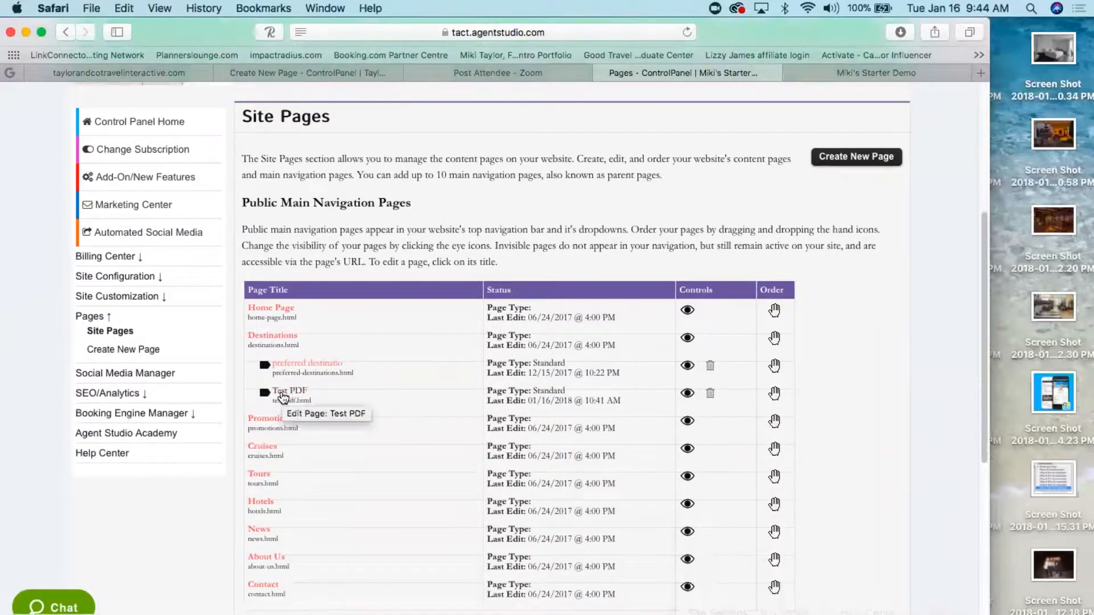
{"action": "left_click", "coordinate": [281, 392]}
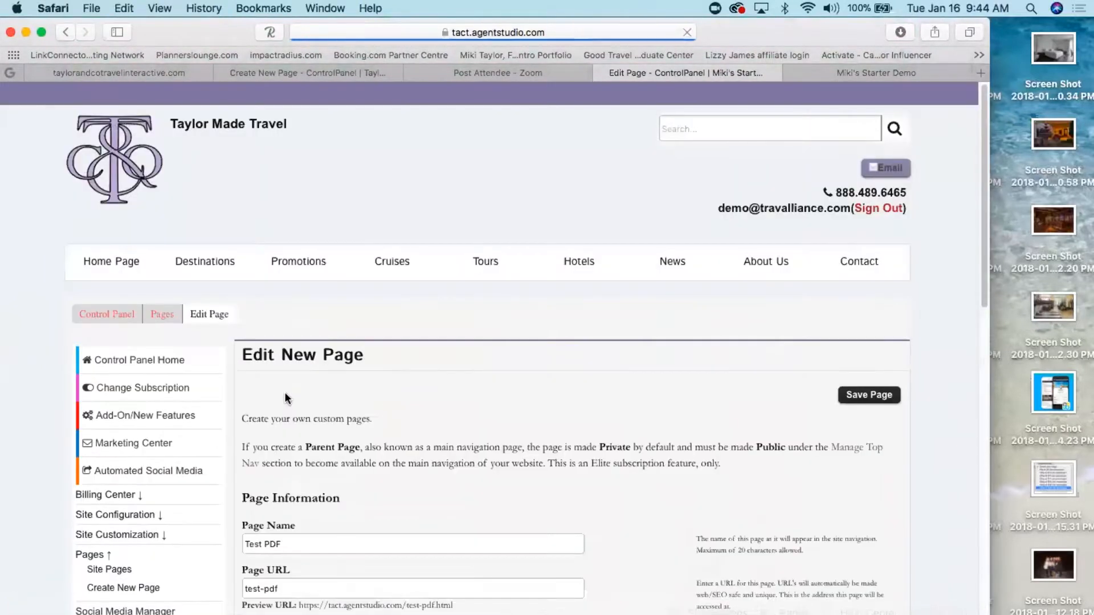
- Insert three blank lines above the iframe in the Content Body and left-align the new text line
{"action": "scroll", "coordinate": [506, 377], "scroll_direction": "down", "scroll_amount": 5}
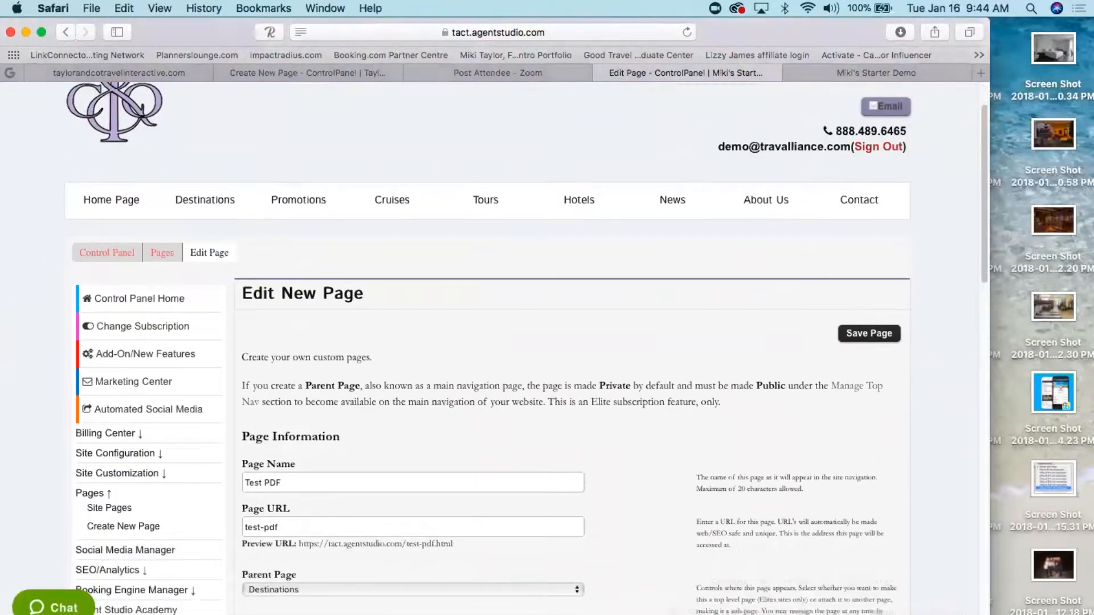
{"action": "left_click", "coordinate": [288, 266]}
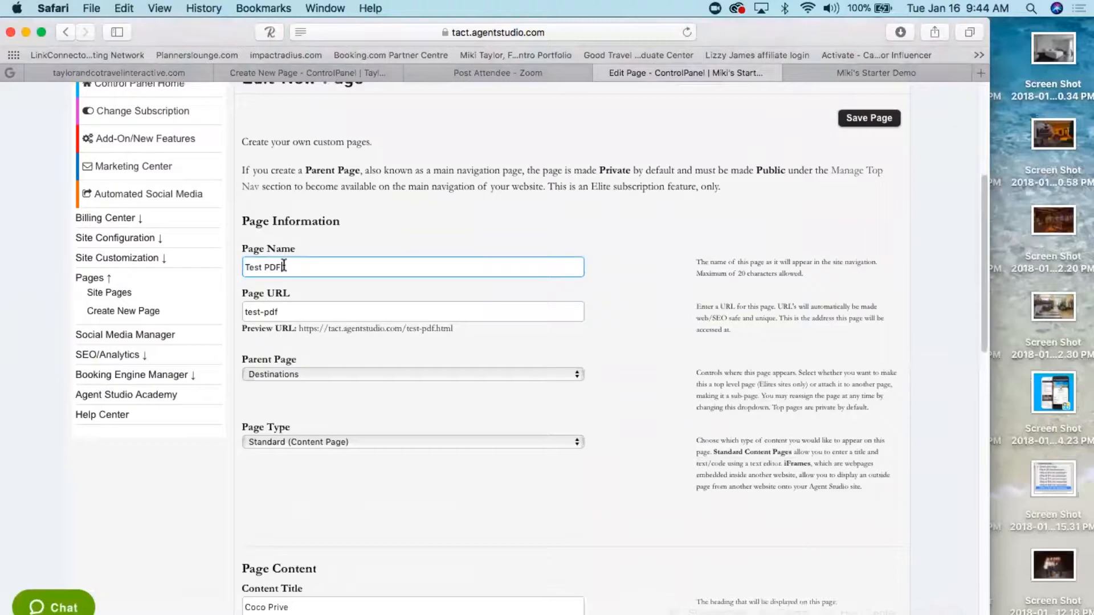
{"action": "scroll", "coordinate": [475, 484], "scroll_direction": "down", "scroll_amount": 5}
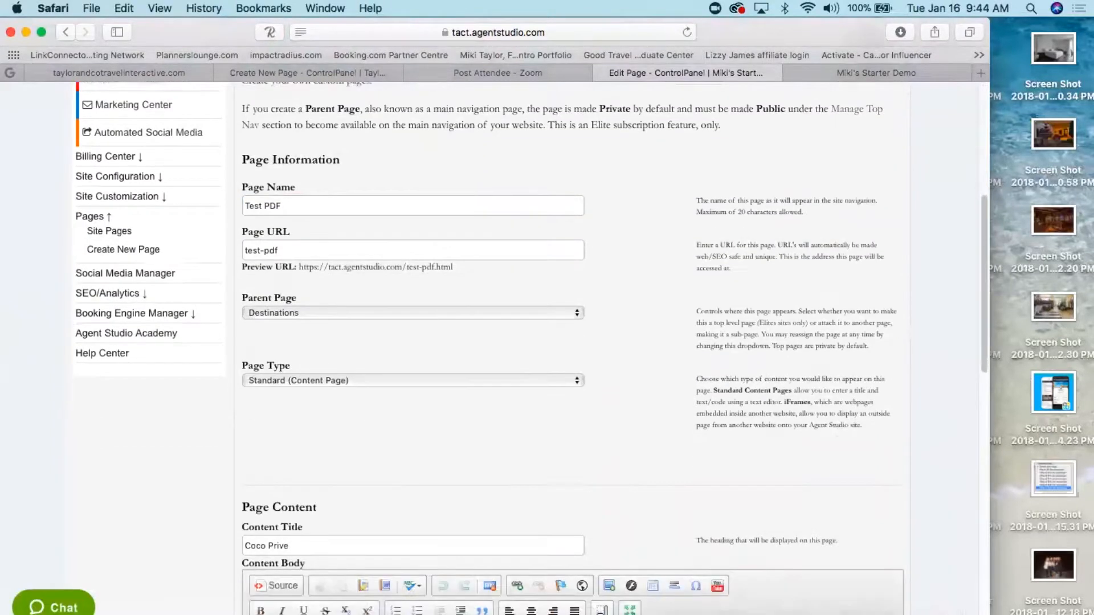
{"action": "scroll", "coordinate": [569, 348], "scroll_direction": "down", "scroll_amount": 3}
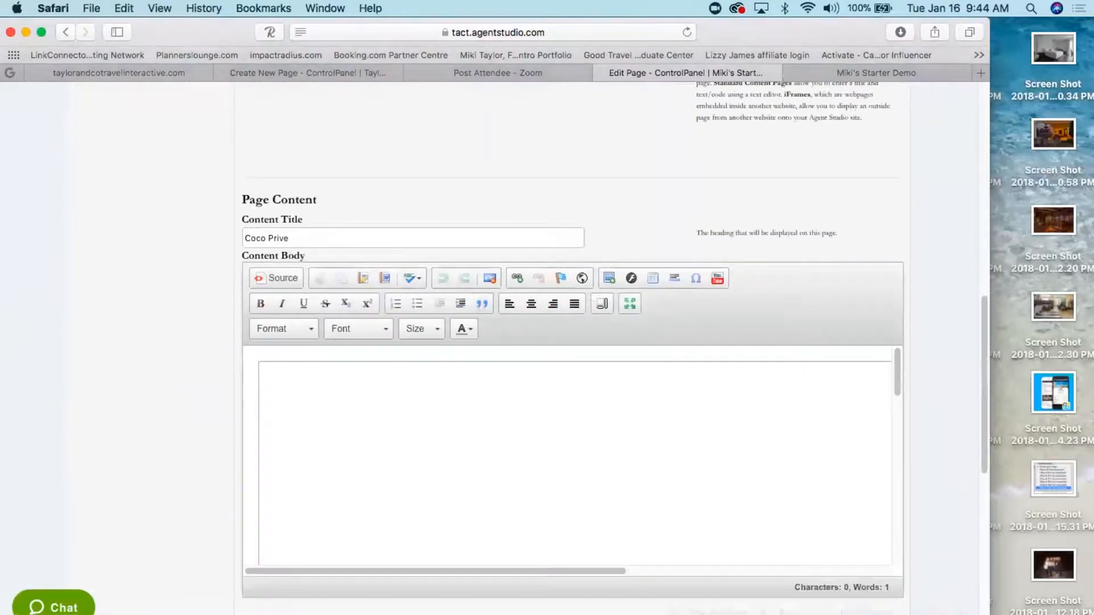
{"action": "left_click", "coordinate": [252, 369]}
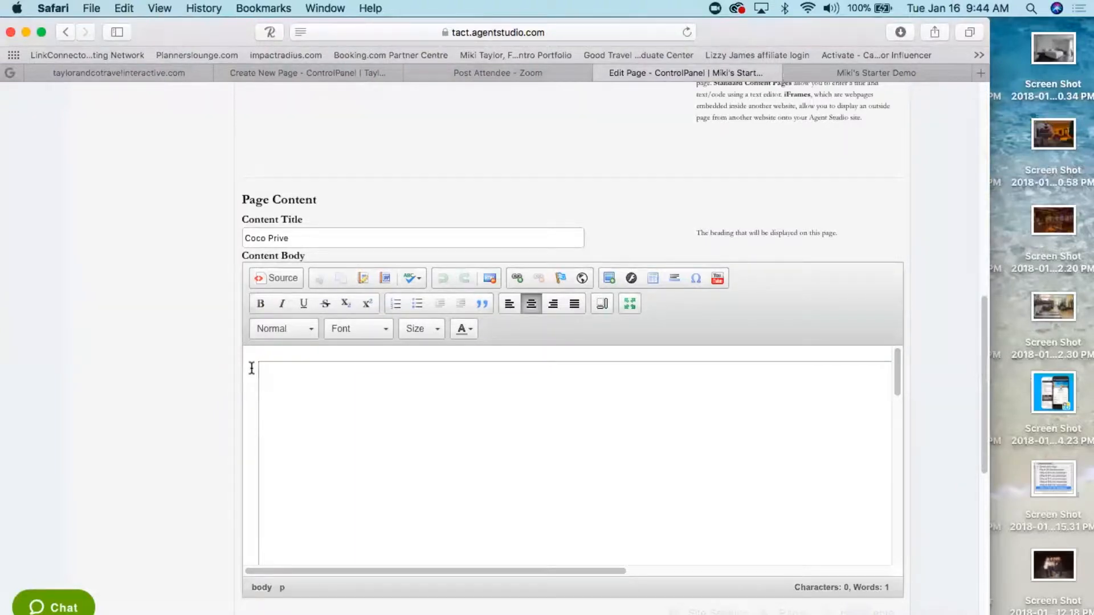
{"action": "key", "text": "Return"}
{"action": "key", "text": "Return"}
{"action": "key", "text": "Return"}
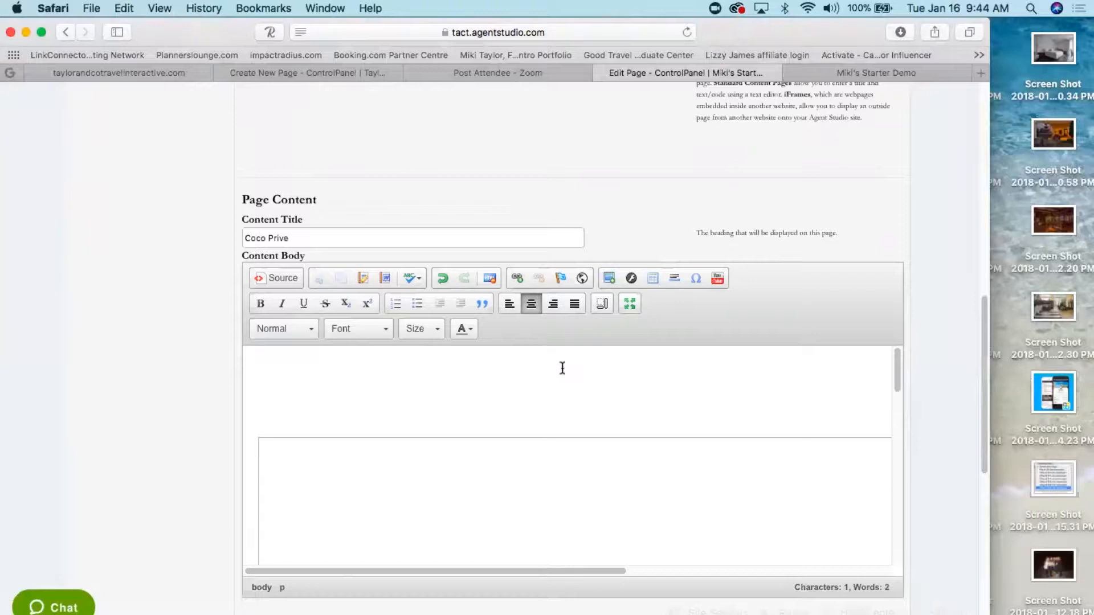
{"action": "left_click", "coordinate": [510, 305]}
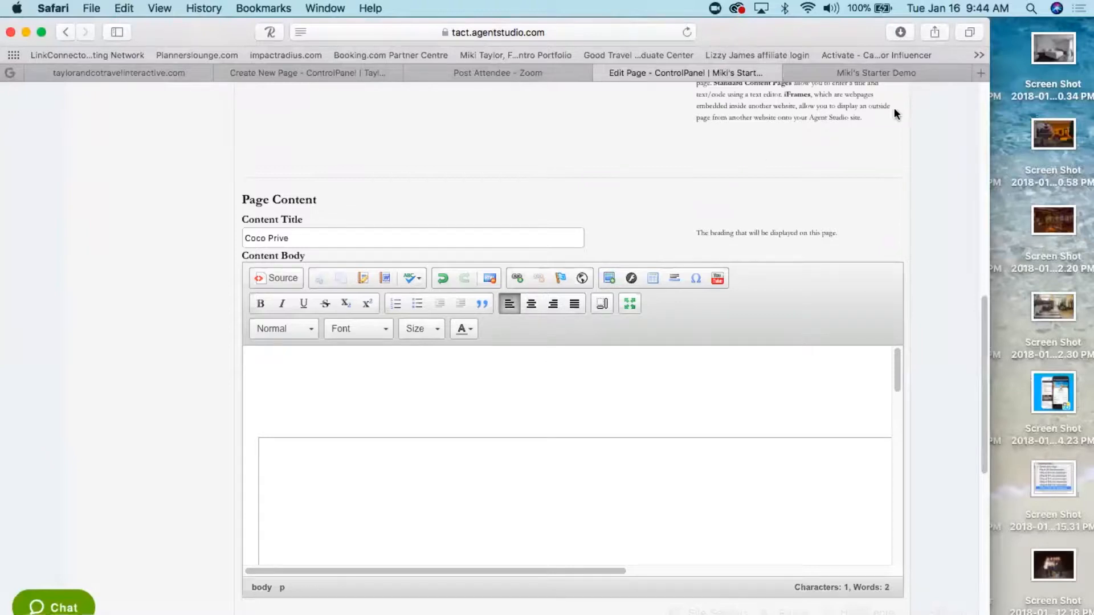
- Open the cocoprive.com website in the tab that shows the published Test PDF page
{"action": "left_click", "coordinate": [863, 73]}
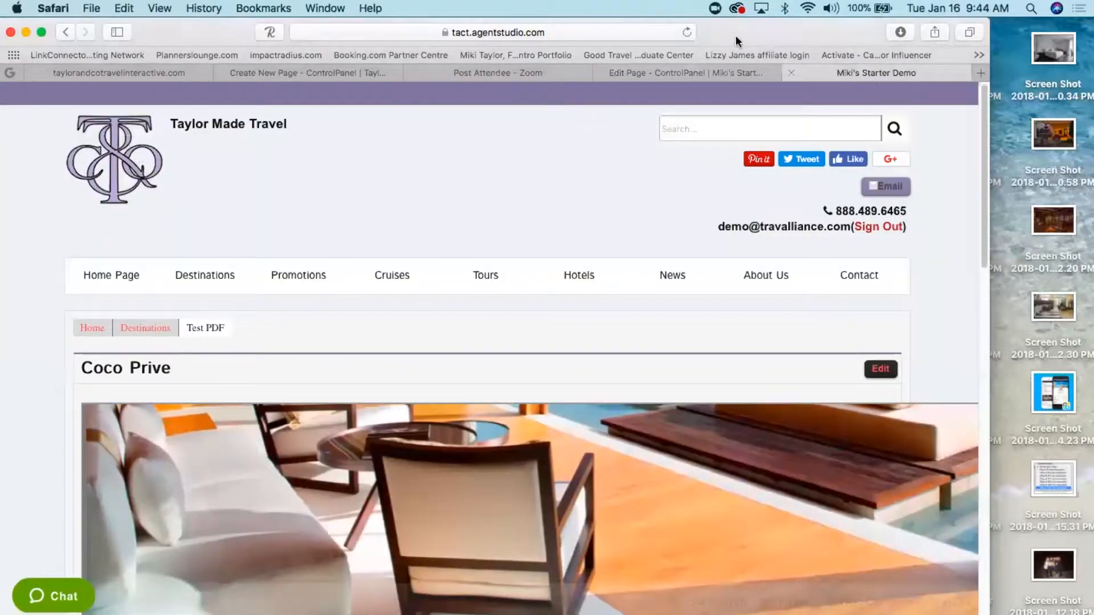
{"action": "left_click", "coordinate": [444, 33]}
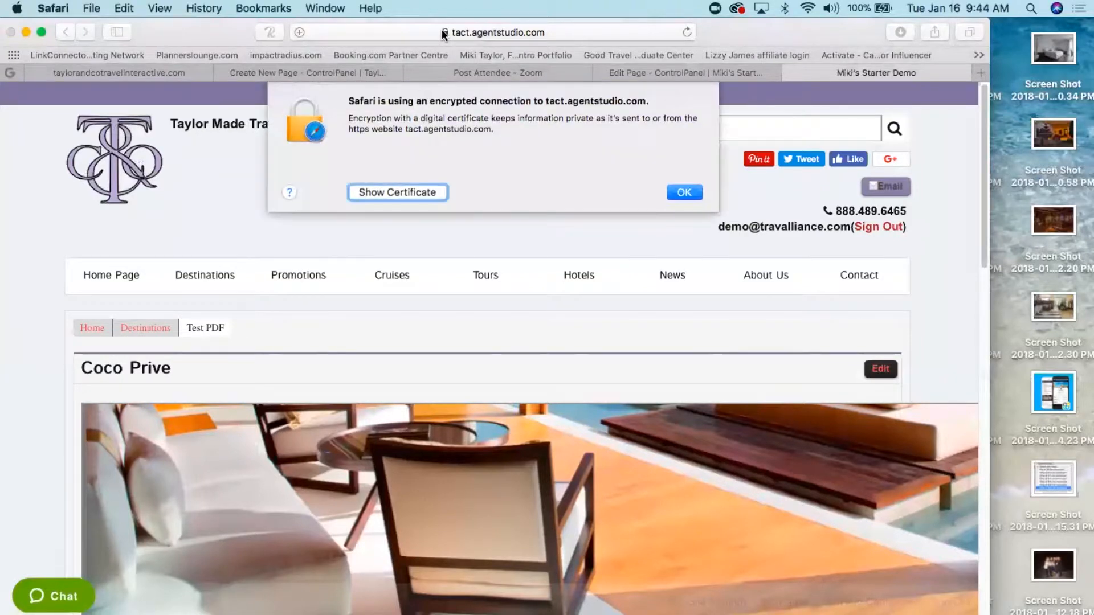
{"action": "left_click", "coordinate": [685, 192]}
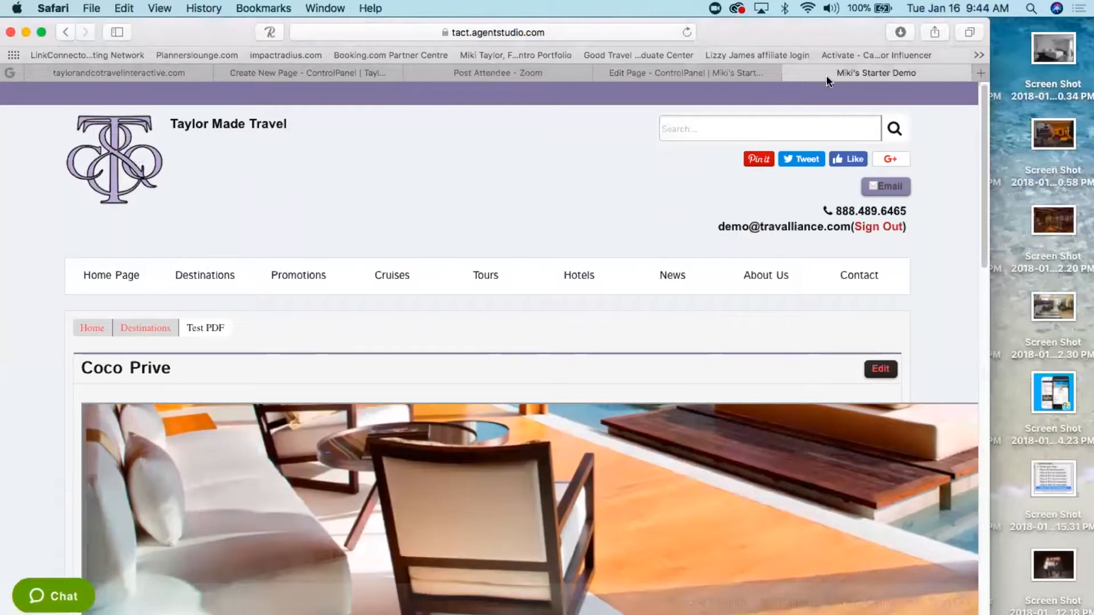
{"action": "left_click", "coordinate": [424, 33]}
{"action": "key", "text": "BackSpace"}
{"action": "type", "text": "cocopri"}
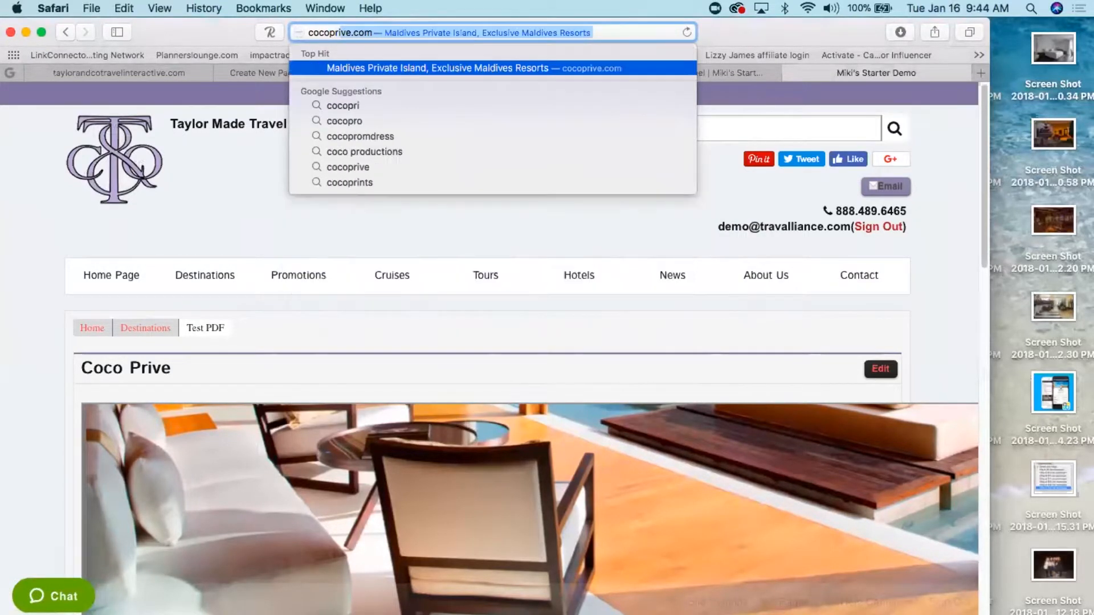
{"action": "key", "text": "Return"}
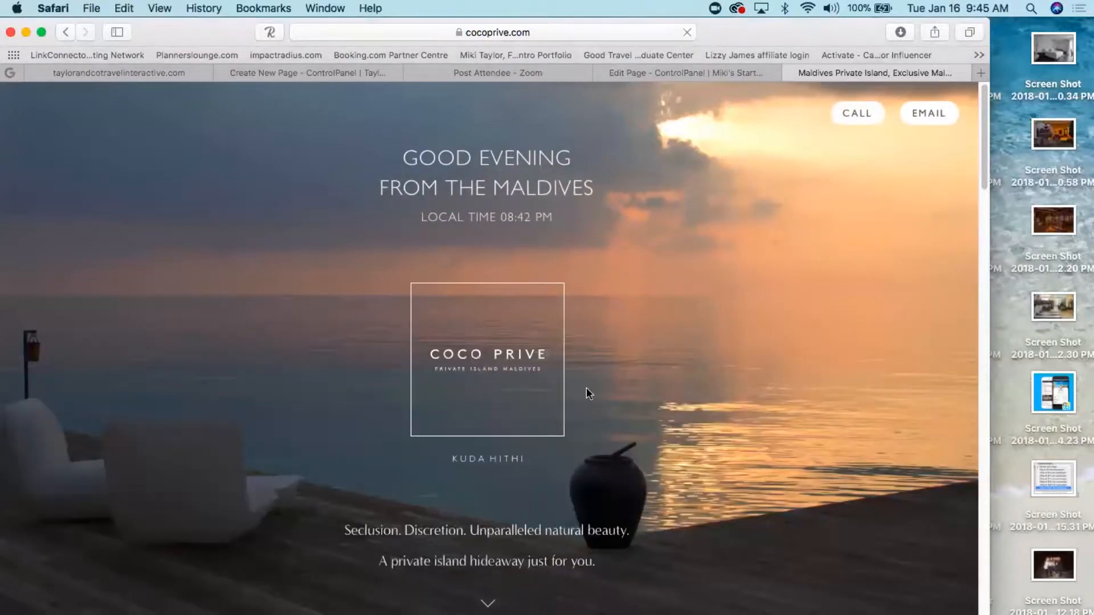
- Copy the "Have you ever dreamed of a complete escape?" heading and paragraph from cocoprive.com into the Content Body above the iframe
{"action": "left_click", "coordinate": [488, 603]}
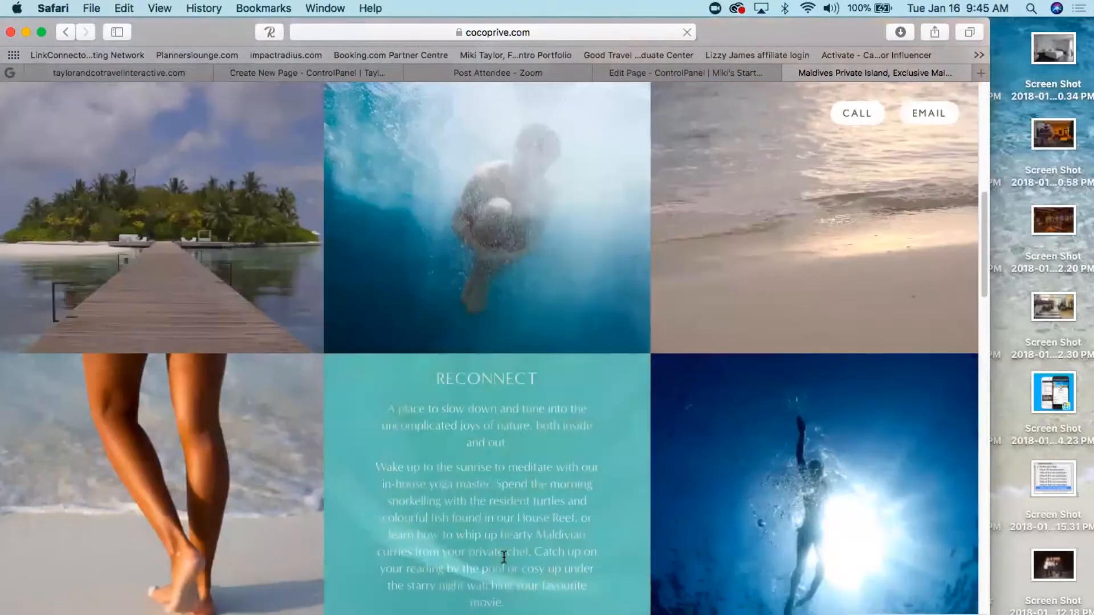
{"action": "mouse_move", "coordinate": [123, 205]}
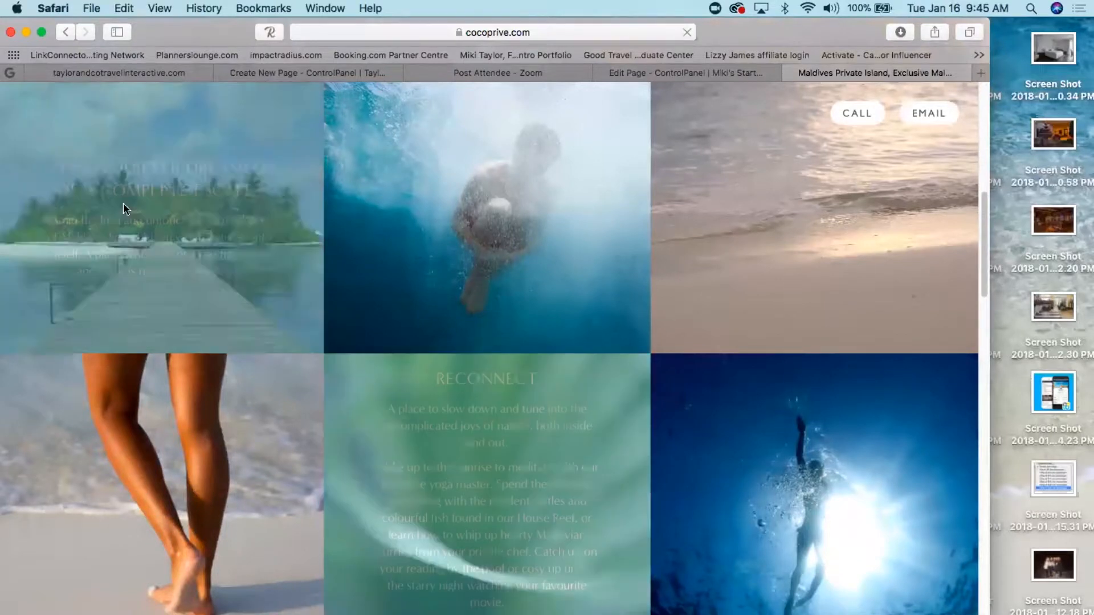
{"action": "left_click_drag", "start_coordinate": [54, 167], "coordinate": [259, 276]}
{"action": "key", "text": "super+c"}
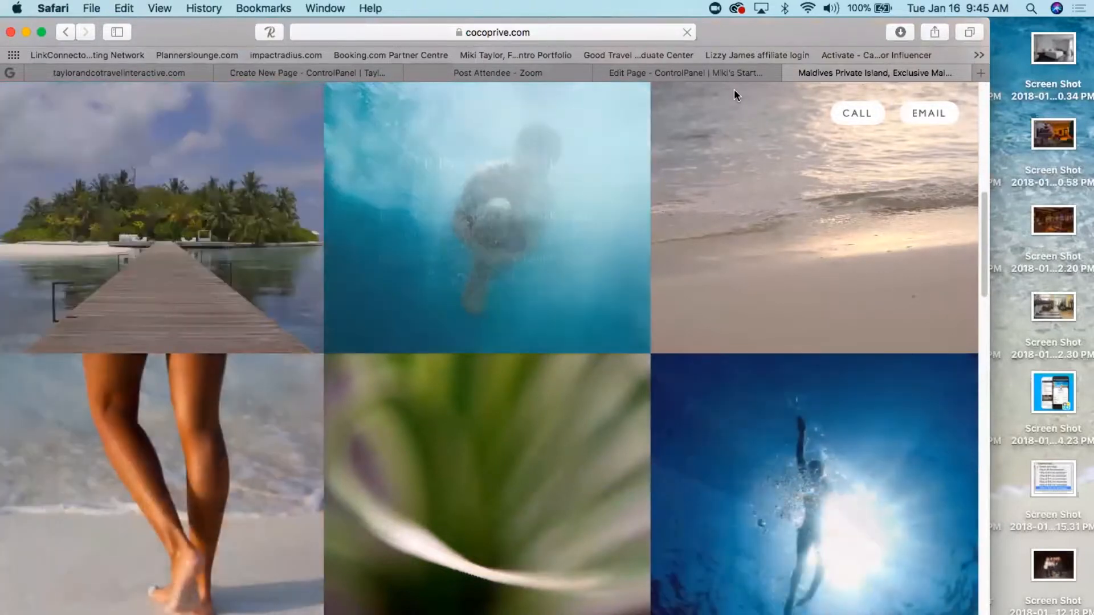
{"action": "mouse_move", "coordinate": [330, 202]}
{"action": "mouse_move", "coordinate": [130, 190]}
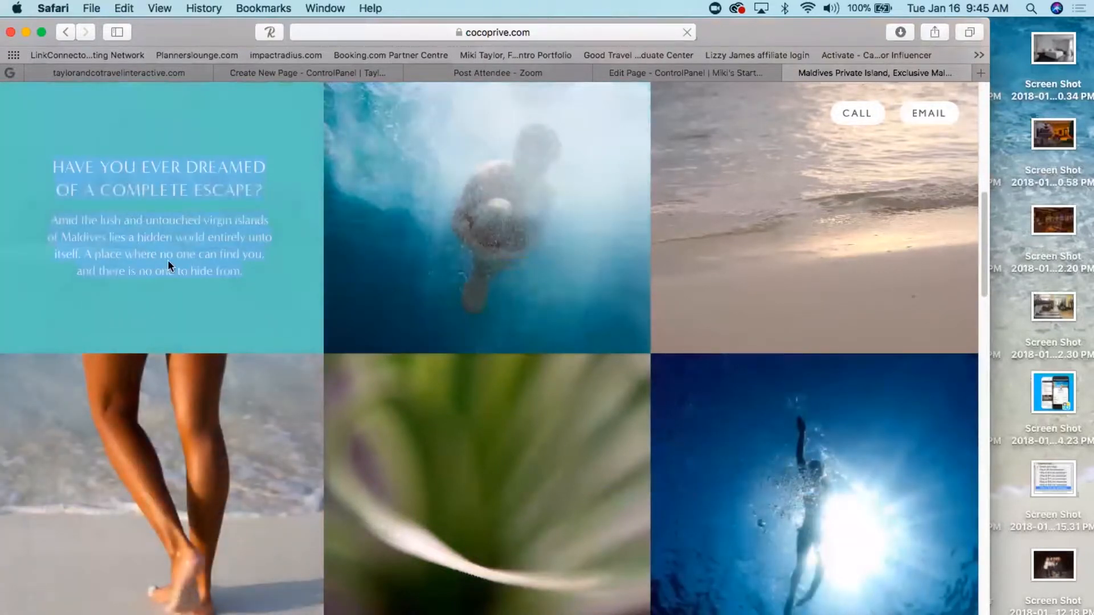
{"action": "left_click", "coordinate": [666, 73]}
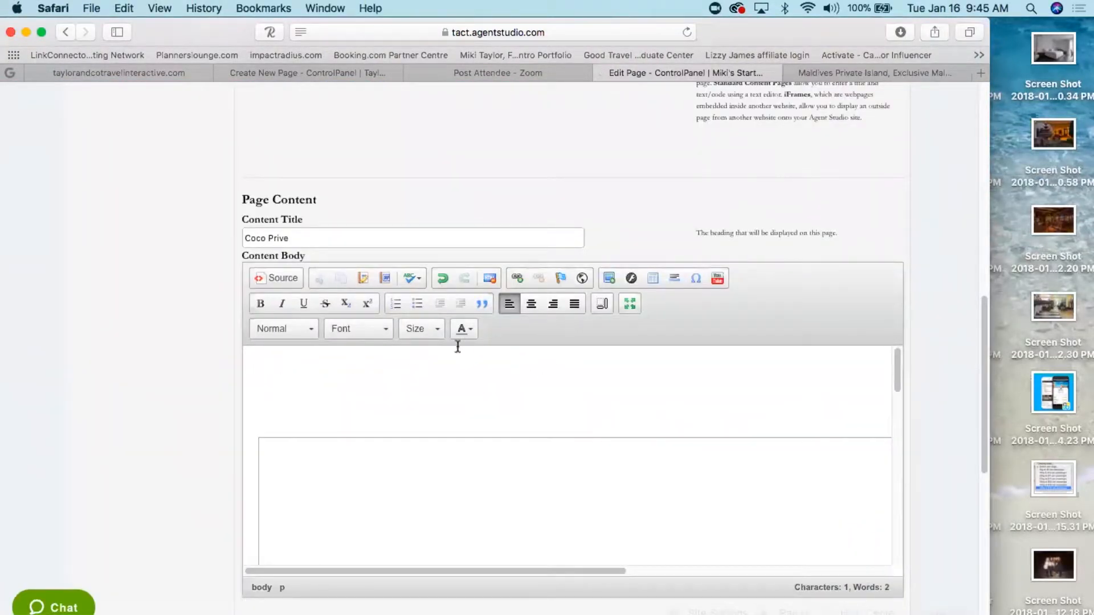
{"action": "key", "text": "super+v"}
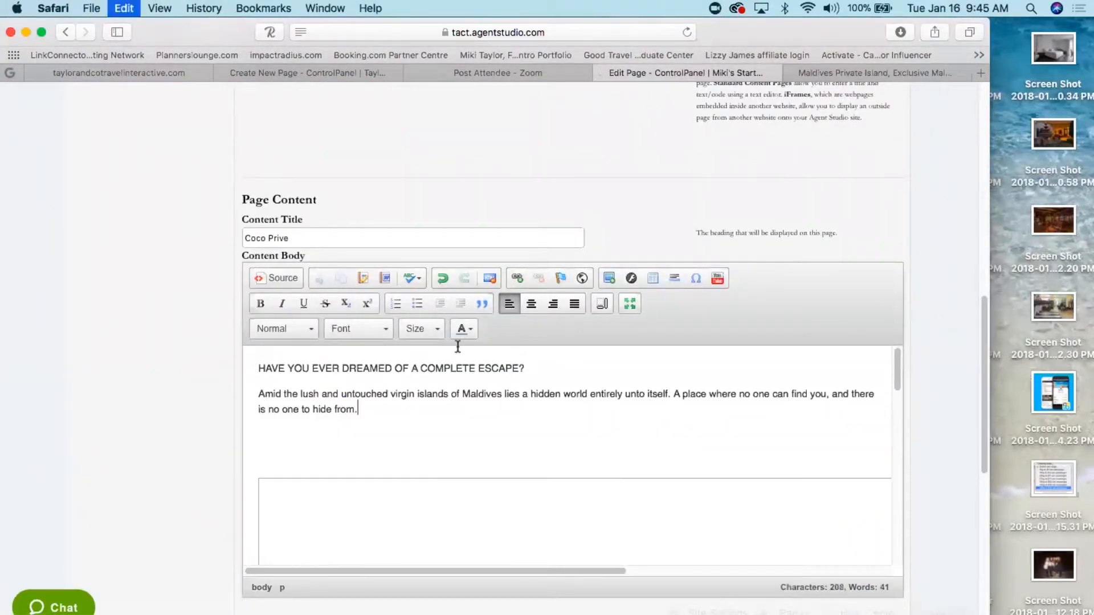
- Make the heading "HAVE YOU EVER DREAMED OF A COMPLETE ESCAPE?" purple and bold
{"action": "left_click_drag", "start_coordinate": [359, 409], "coordinate": [237, 371]}
{"action": "left_click", "coordinate": [346, 410]}
{"action": "left_click_drag", "start_coordinate": [525, 368], "coordinate": [256, 368]}
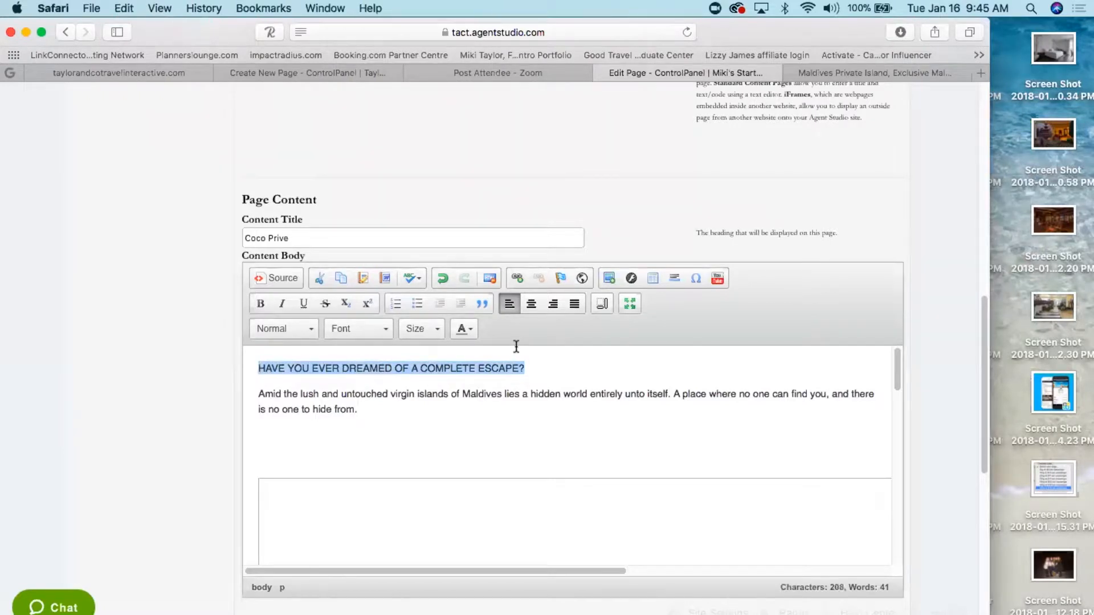
{"action": "left_click", "coordinate": [470, 330]}
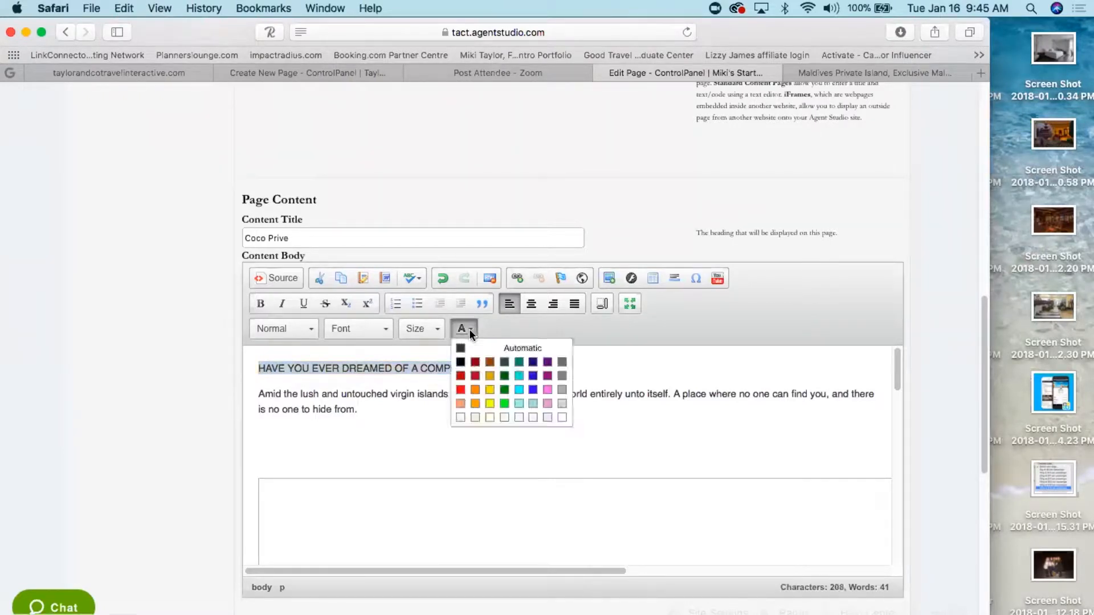
{"action": "left_click", "coordinate": [547, 377]}
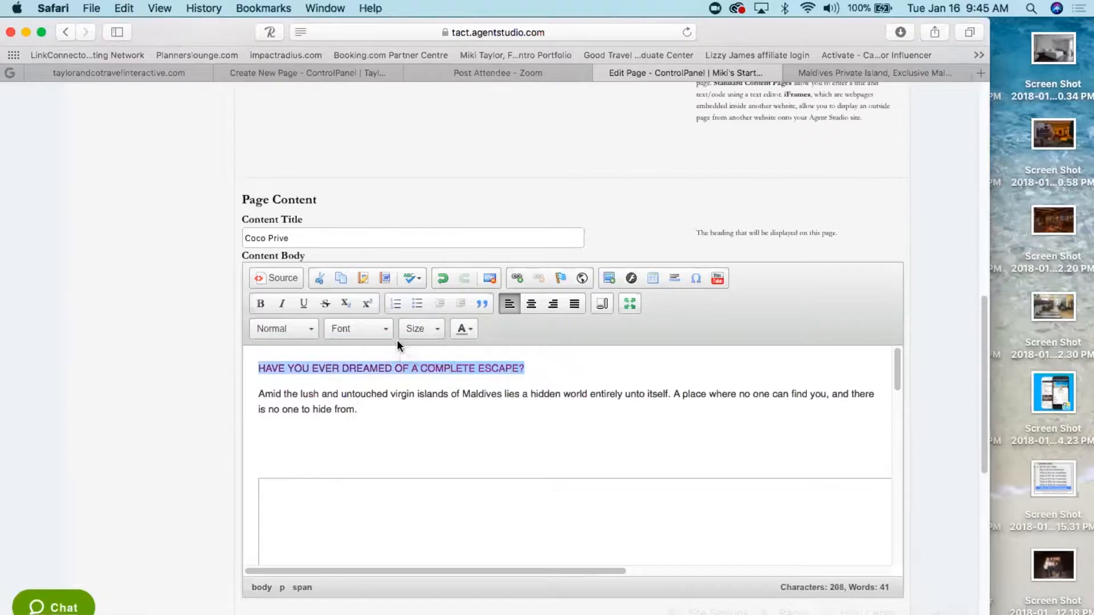
{"action": "left_click", "coordinate": [260, 303]}
- Make the paragraph beginning "Amid the lush and untouched virgin islands" dark gray and bold
{"action": "left_click_drag", "start_coordinate": [359, 409], "coordinate": [261, 391]}
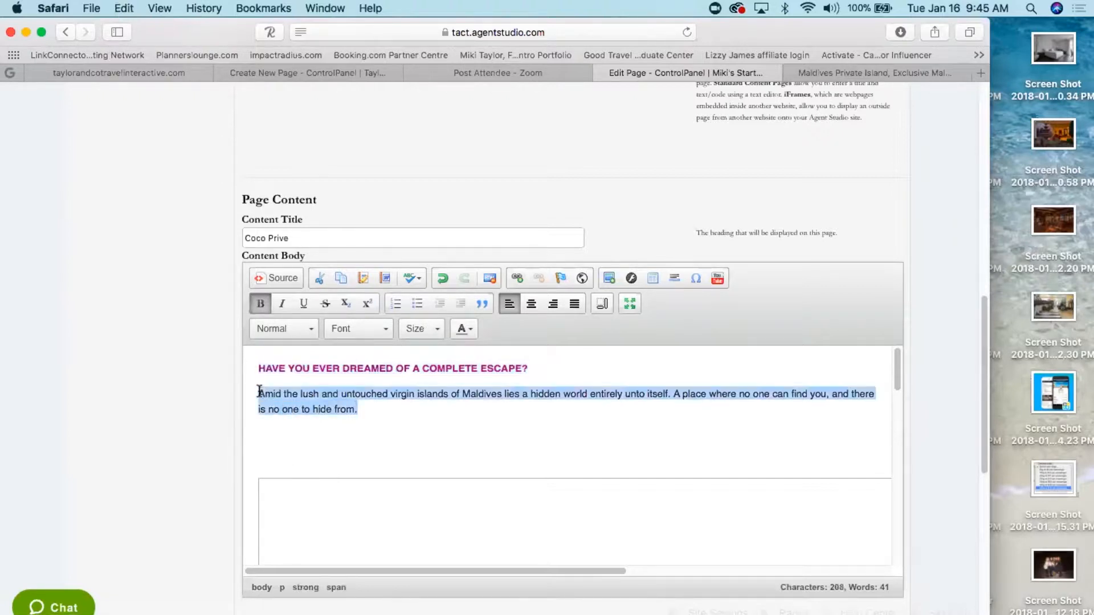
{"action": "left_click", "coordinate": [466, 330]}
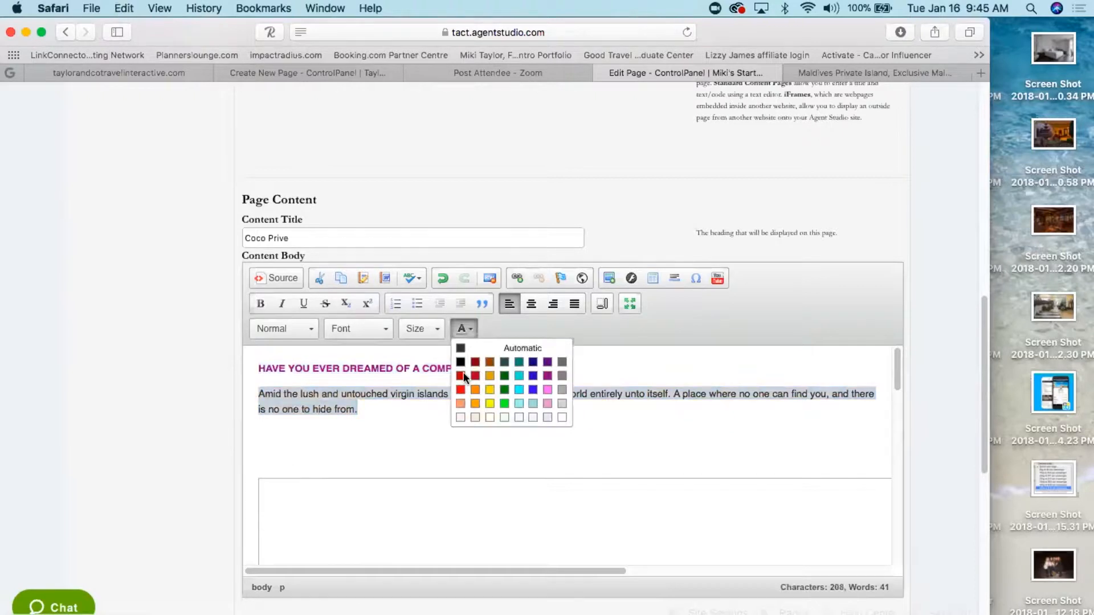
{"action": "left_click", "coordinate": [562, 362]}
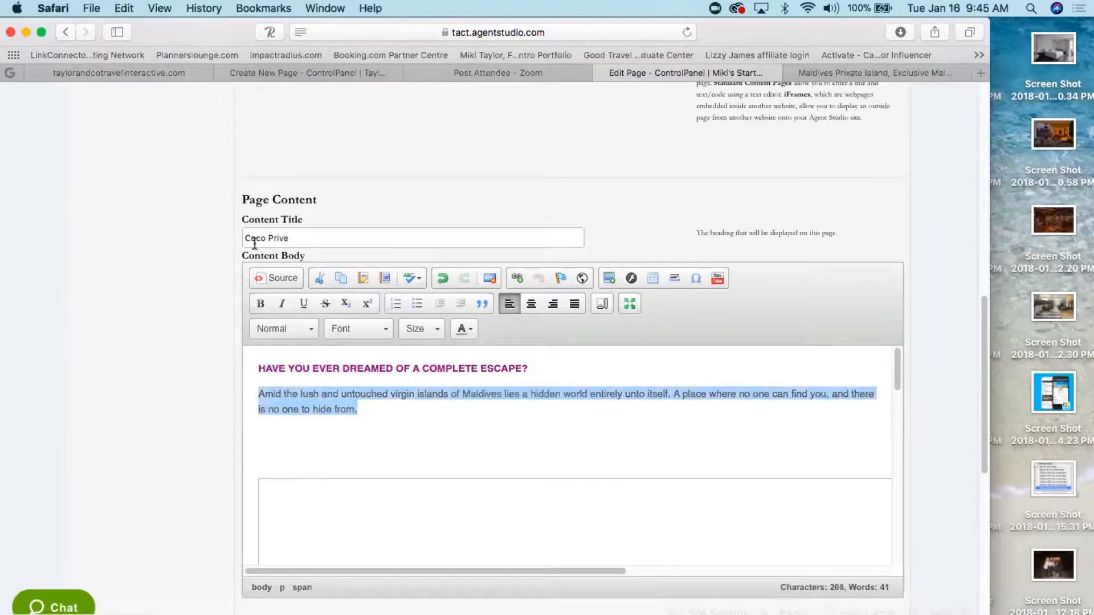
{"action": "left_click", "coordinate": [261, 302]}
{"action": "left_click", "coordinate": [440, 409]}
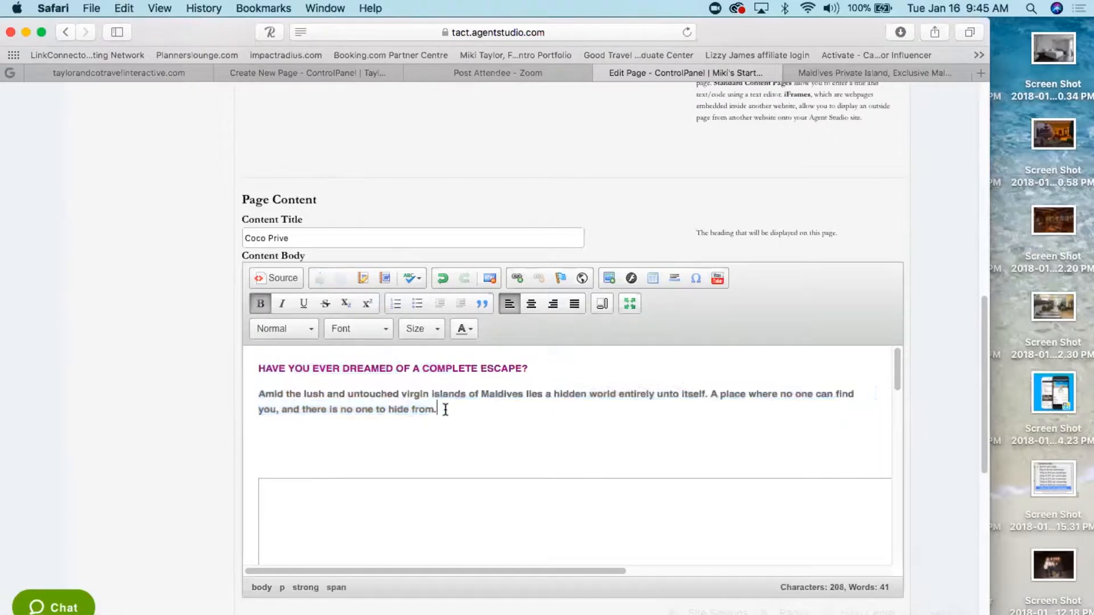
- Copy the "Step into a parallel universe" heading and text from cocoprive.com below the first paragraph, removing the blank line above it
{"action": "left_click", "coordinate": [905, 72]}
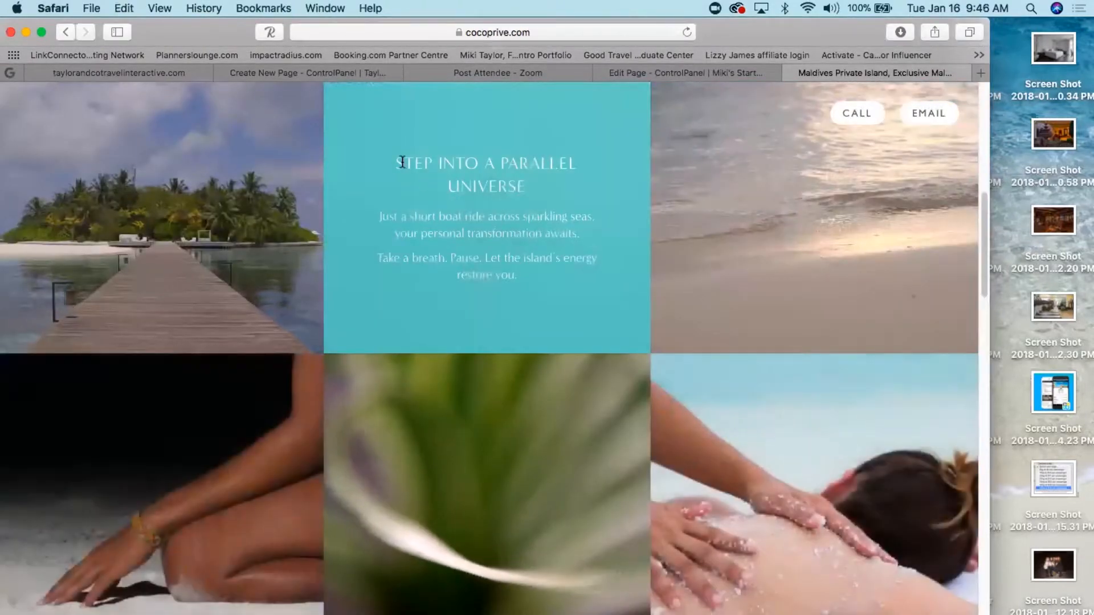
{"action": "left_click_drag", "start_coordinate": [396, 161], "coordinate": [568, 280]}
{"action": "key", "text": "super+c"}
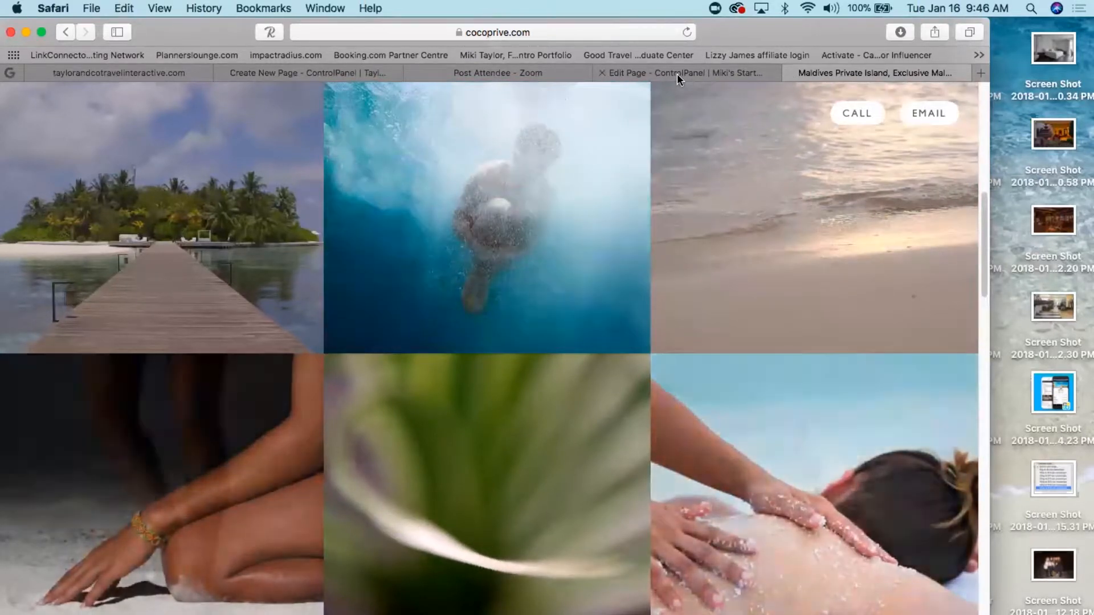
{"action": "left_click", "coordinate": [677, 73]}
{"action": "left_click", "coordinate": [435, 409]}
{"action": "key", "text": "Return"}
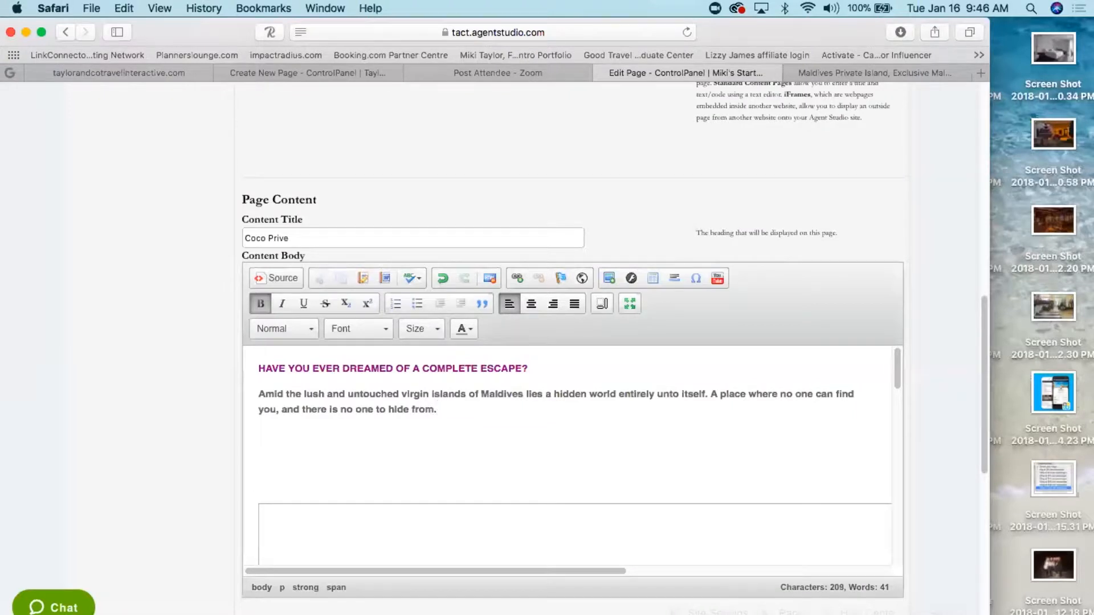
{"action": "key", "text": "super+v"}
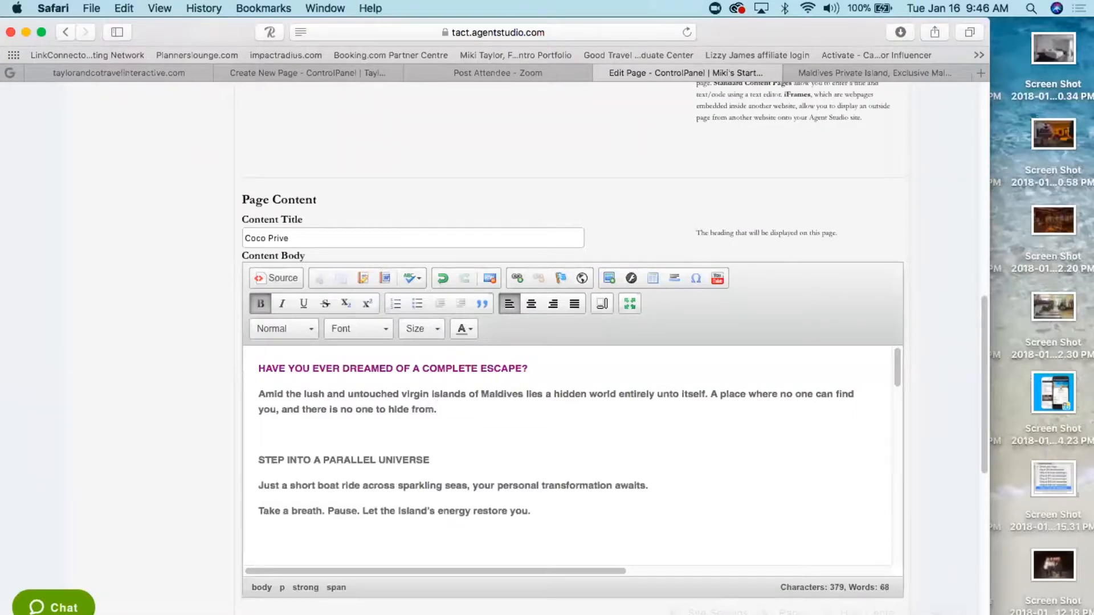
{"action": "left_click", "coordinate": [265, 436]}
{"action": "key", "text": "BackSpace"}
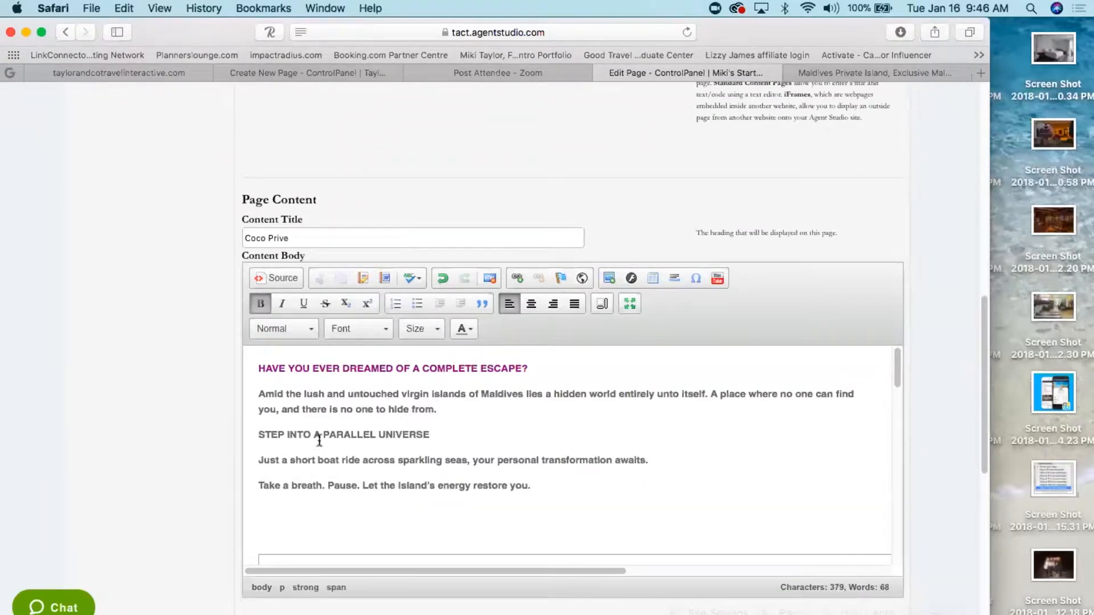
- Color the heading "STEP INTO A PARALLEL UNIVERSE" dark purple
{"action": "left_click_drag", "start_coordinate": [434, 435], "coordinate": [249, 433]}
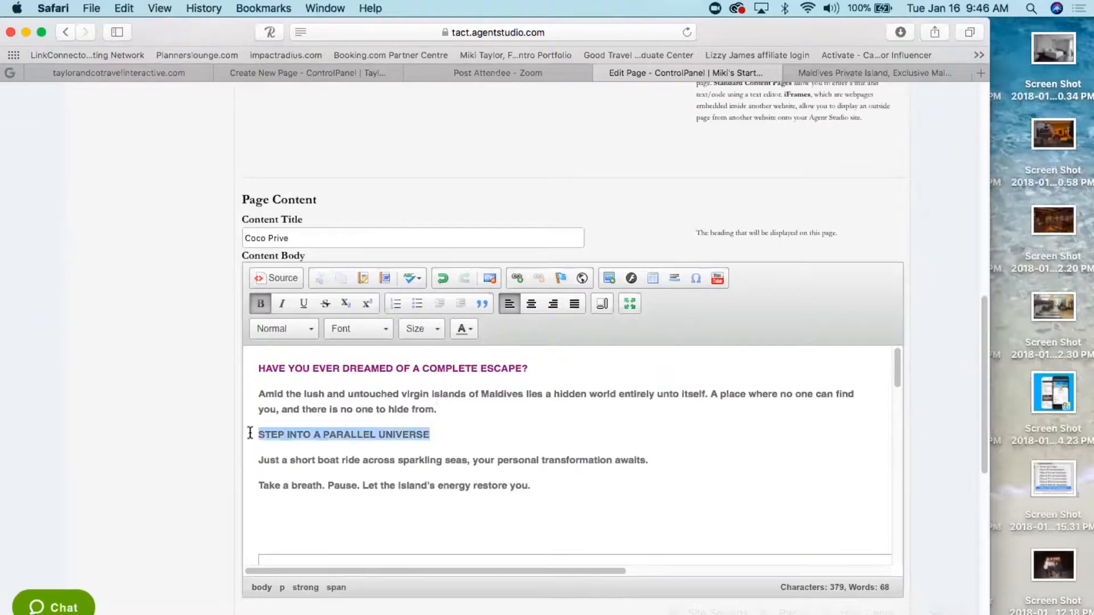
{"action": "left_click", "coordinate": [463, 329]}
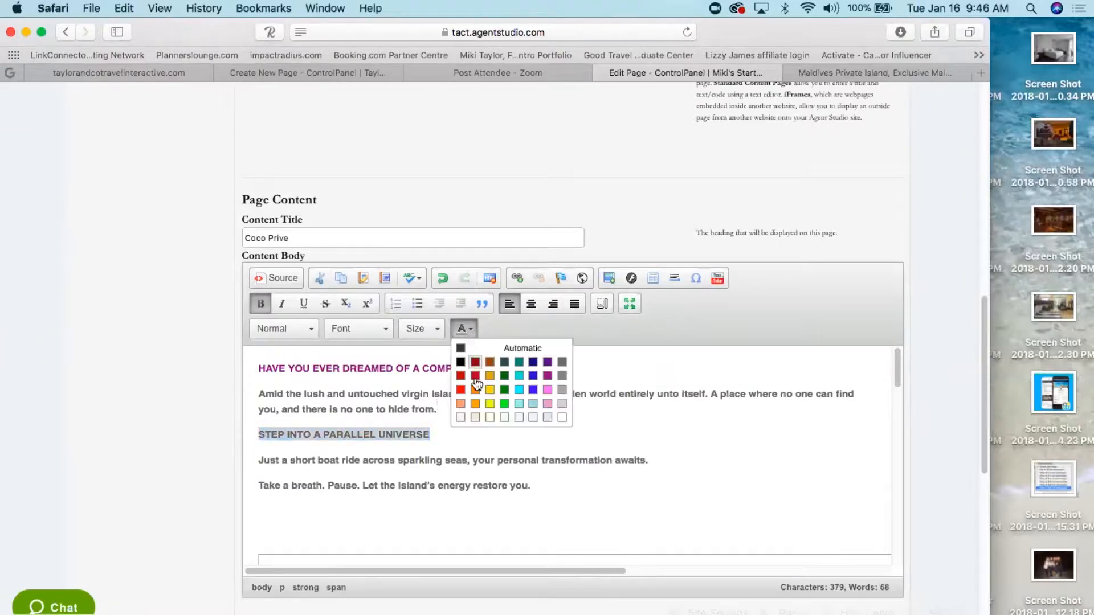
{"action": "left_click", "coordinate": [547, 376]}
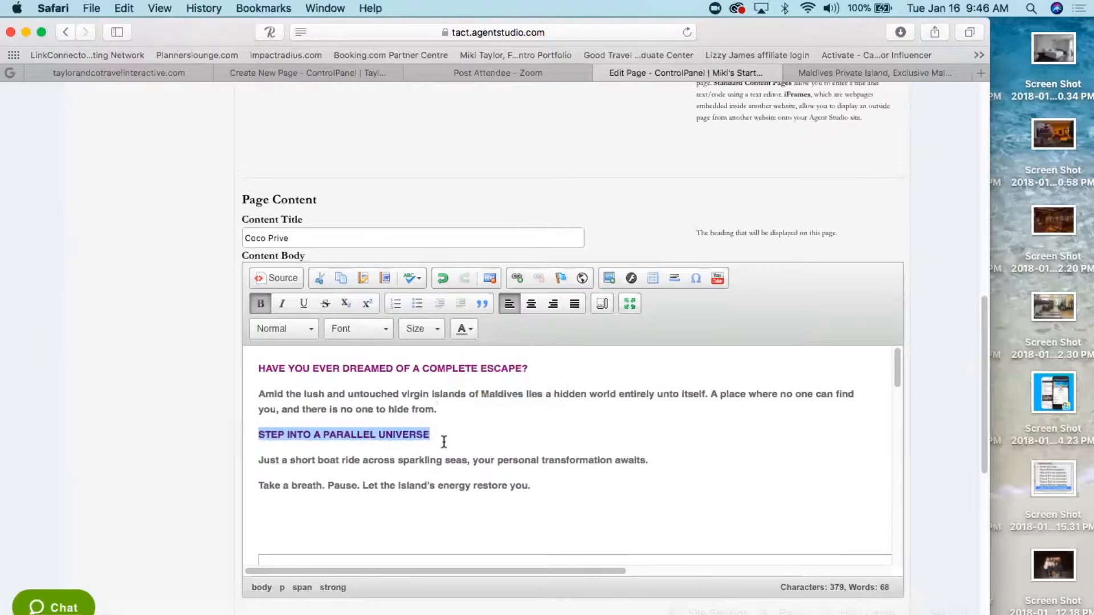
- Copy the "Reconnect" heading and its text from cocoprive.com onto a new line after "Let the island's energy restore you."
{"action": "left_click", "coordinate": [533, 486]}
{"action": "key", "text": "Return"}
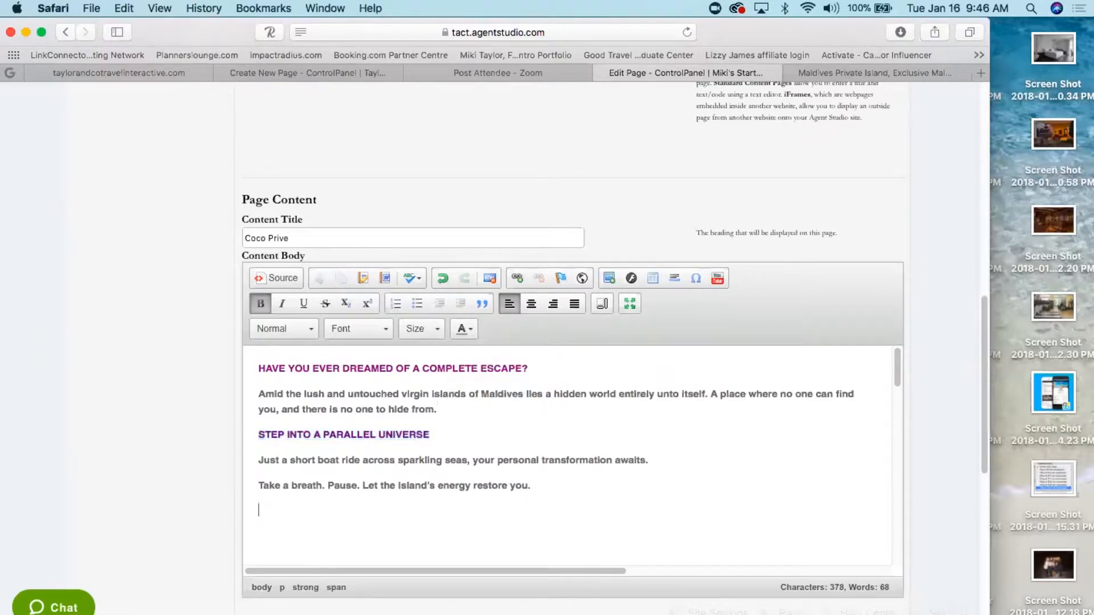
{"action": "left_click", "coordinate": [890, 74]}
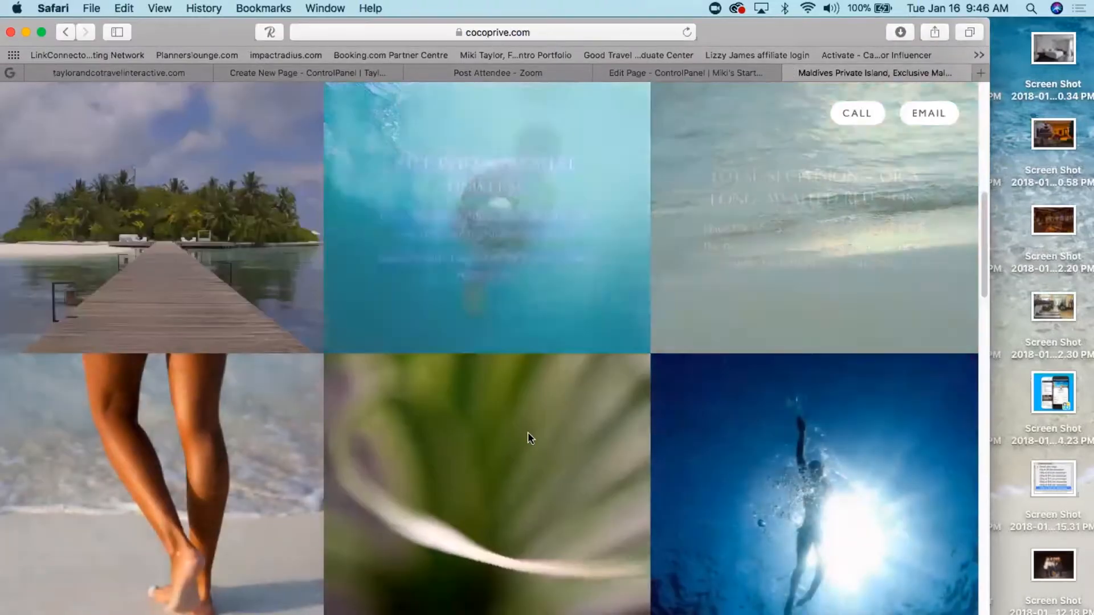
{"action": "left_click_drag", "start_coordinate": [436, 378], "coordinate": [577, 580]}
{"action": "key", "text": "super+c"}
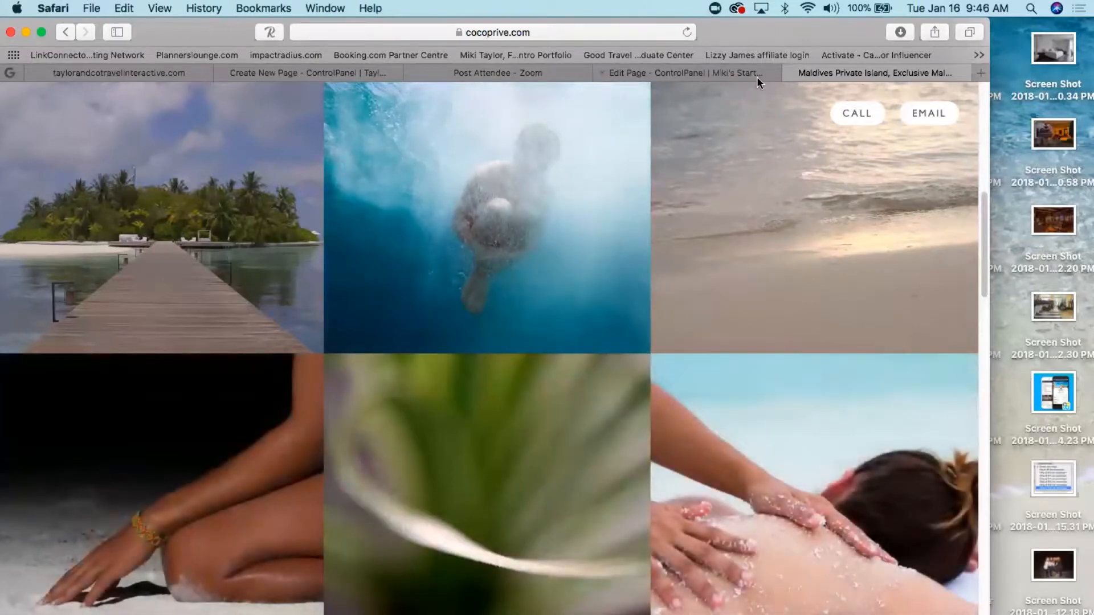
{"action": "left_click", "coordinate": [756, 77]}
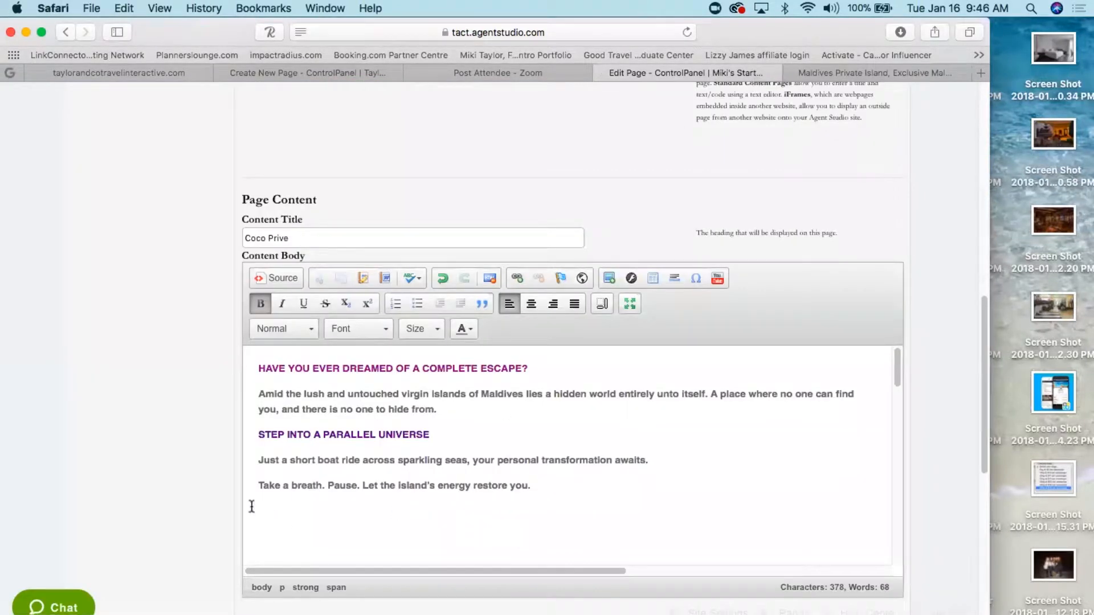
{"action": "key", "text": "super+v"}
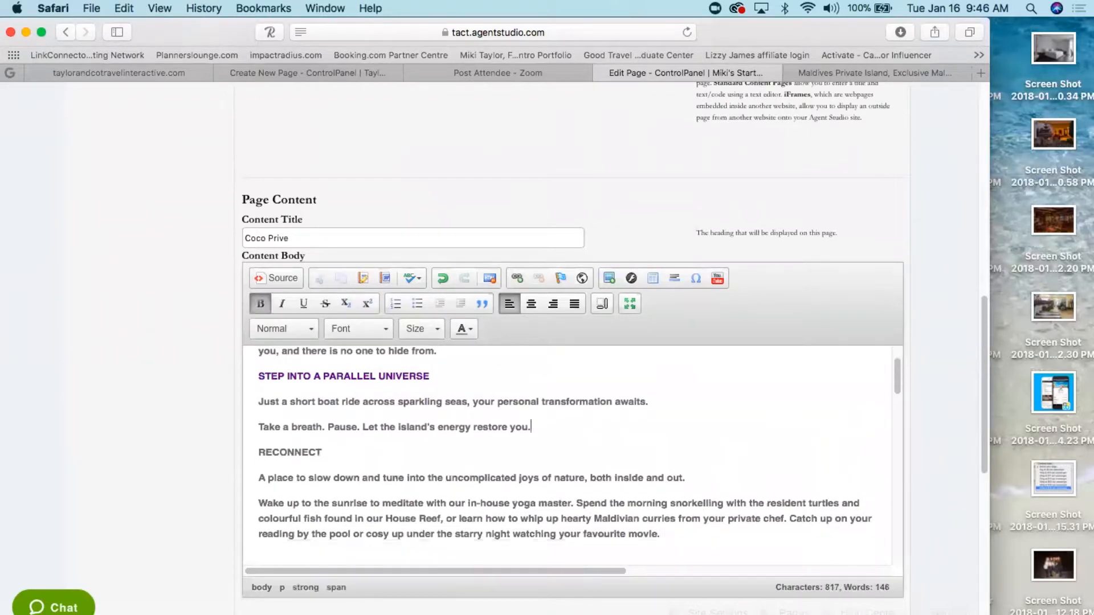
- Color the heading "RECONNECT" teal
{"action": "double_click", "coordinate": [264, 452]}
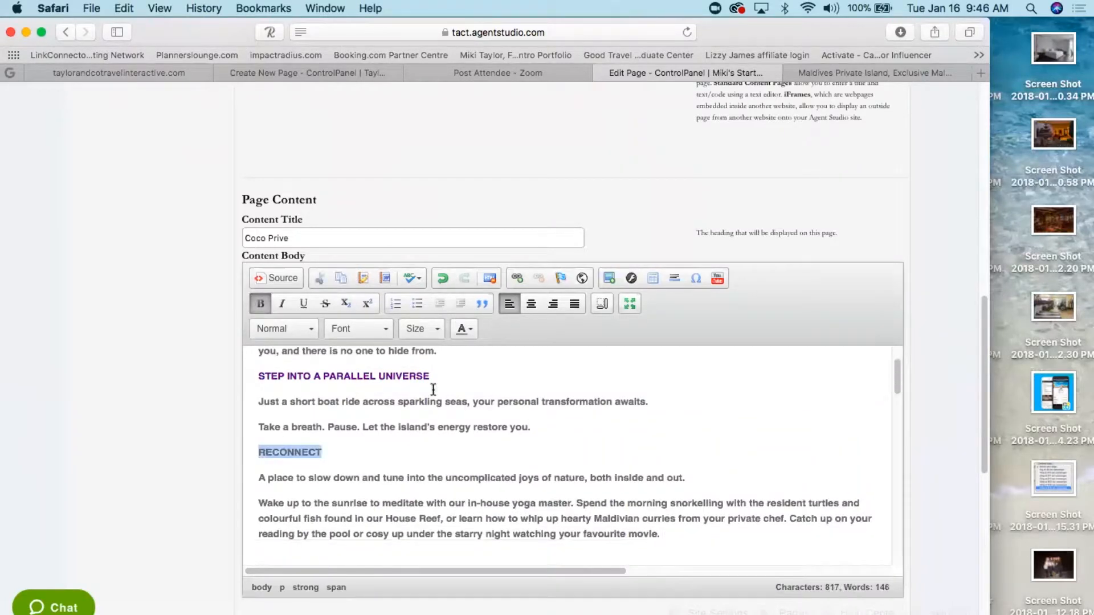
{"action": "left_click", "coordinate": [468, 330]}
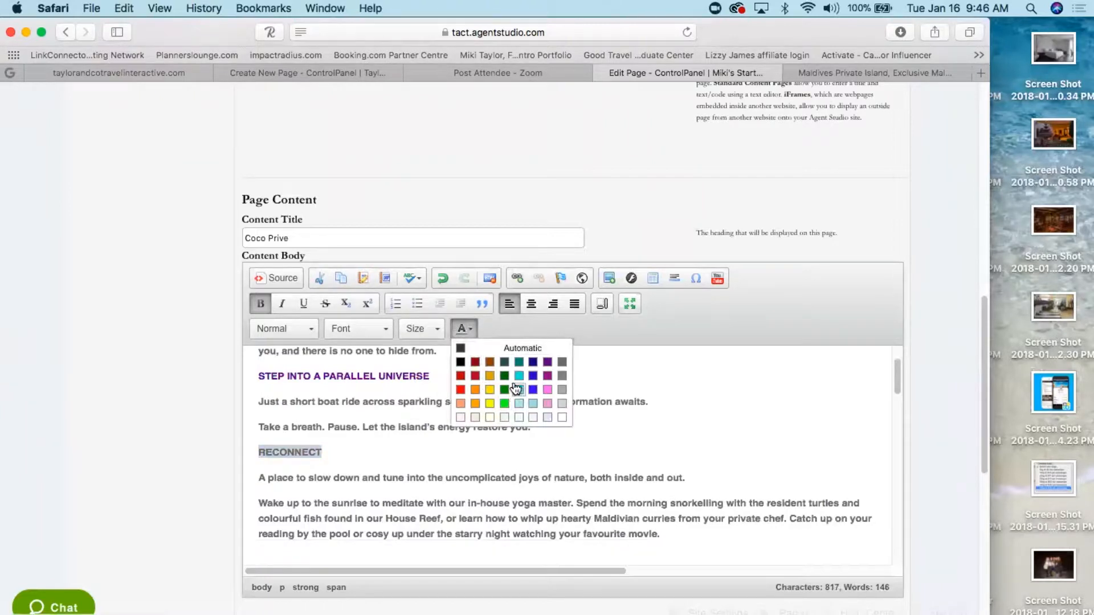
{"action": "left_click", "coordinate": [517, 363]}
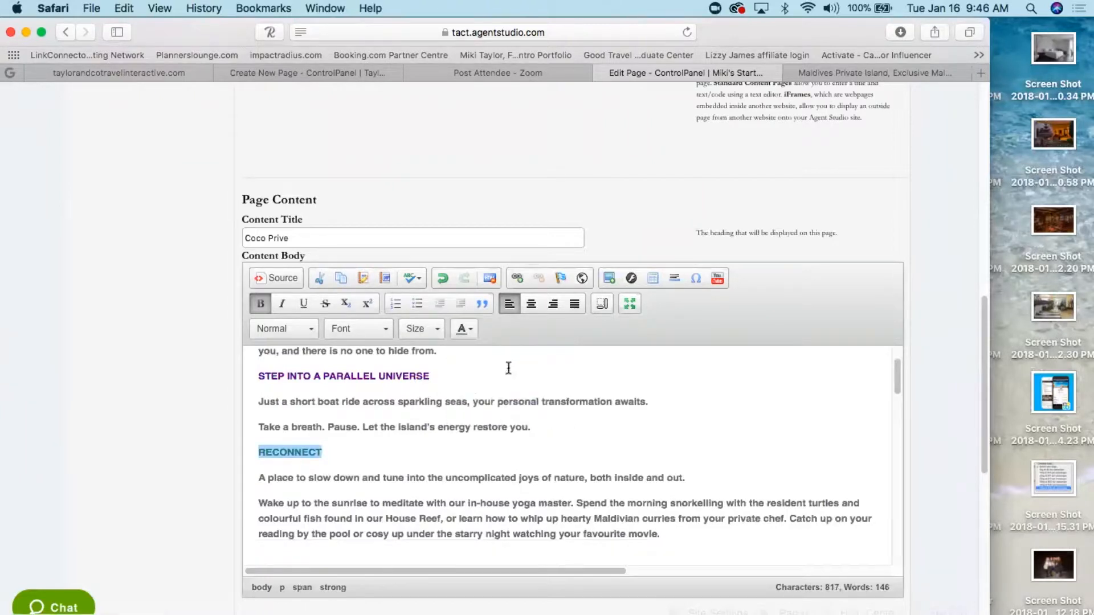
{"action": "left_click", "coordinate": [339, 451]}
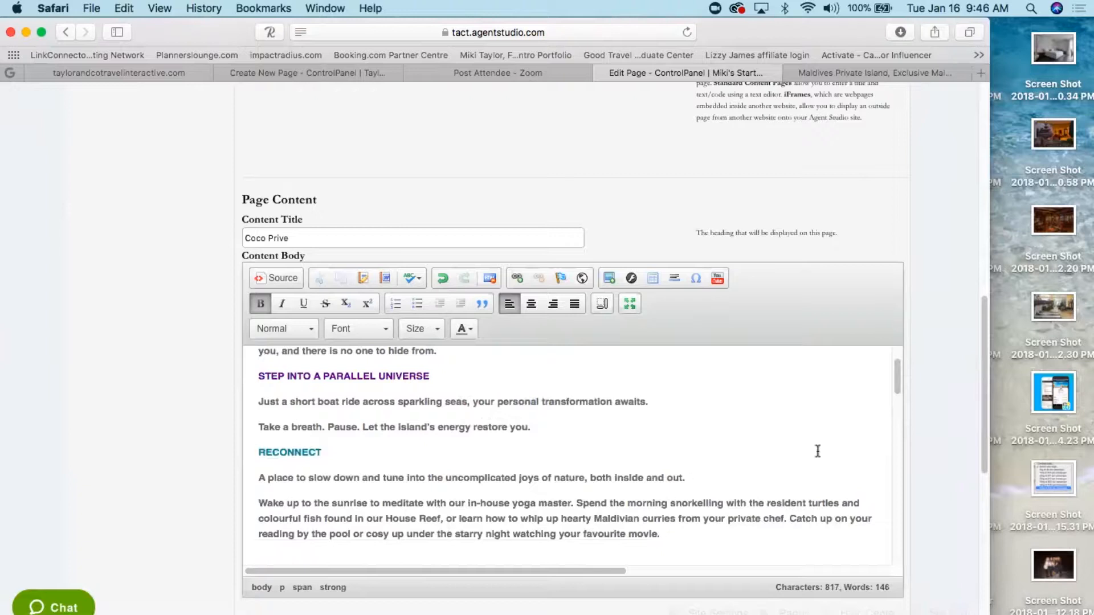
- Add the text "Resort Inquiry" on the centered line above the iframe and make it bold at size 18
{"action": "mouse_move", "coordinate": [897, 378]}
{"action": "left_mouse_down"}
{"action": "mouse_move", "coordinate": [897, 356]}
{"action": "mouse_move", "coordinate": [897, 387]}
{"action": "left_mouse_up"}
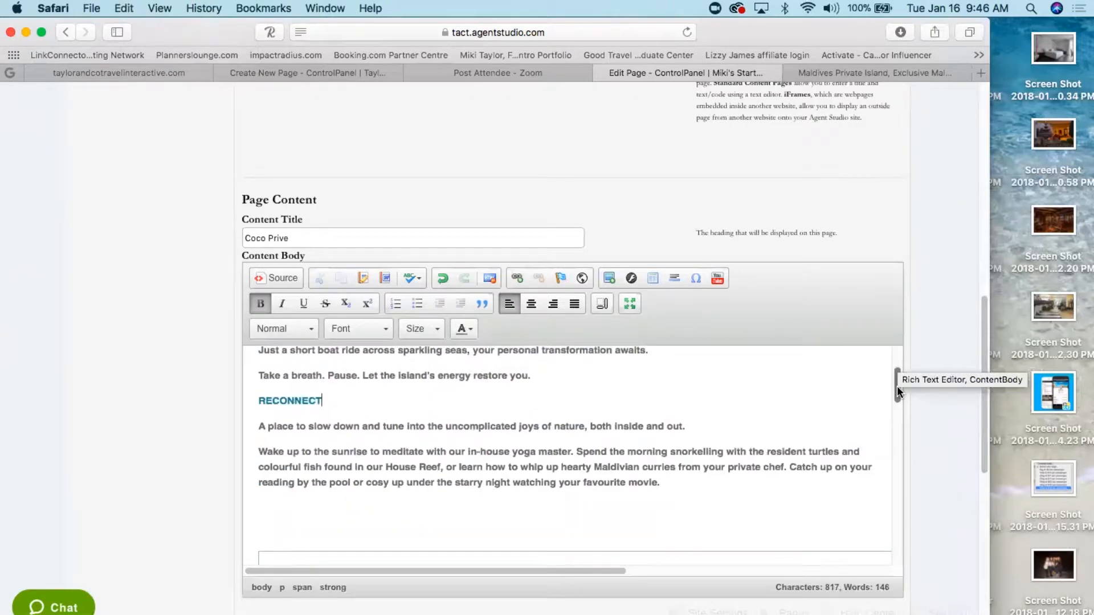
{"action": "left_click", "coordinate": [575, 514]}
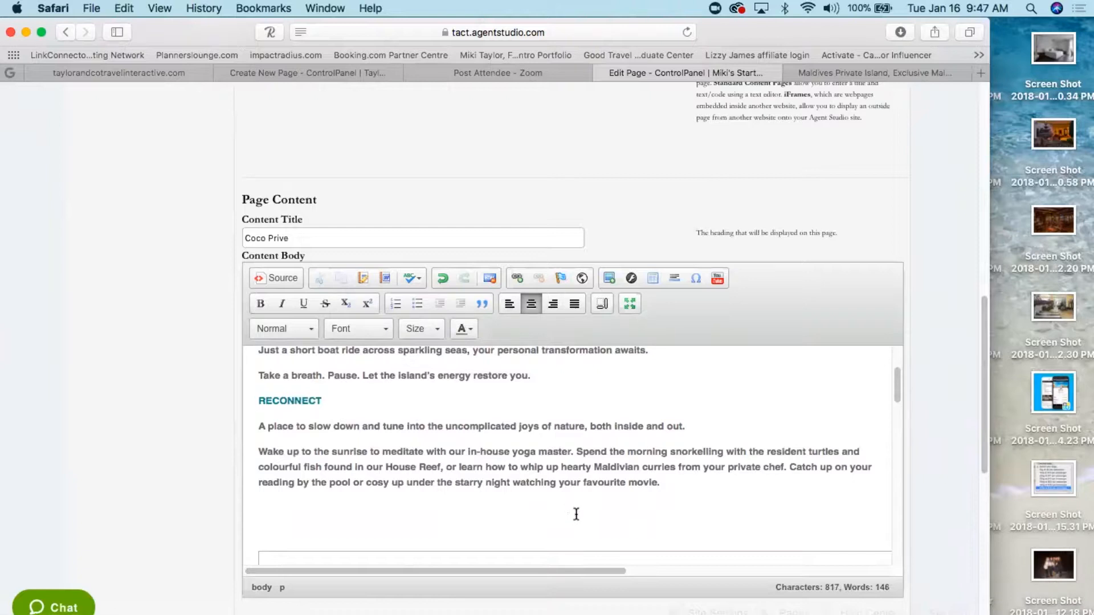
{"action": "type", "text": "Resort Inquiry"}
{"action": "left_click_drag", "start_coordinate": [598, 508], "coordinate": [533, 508]}
{"action": "left_click", "coordinate": [261, 303]}
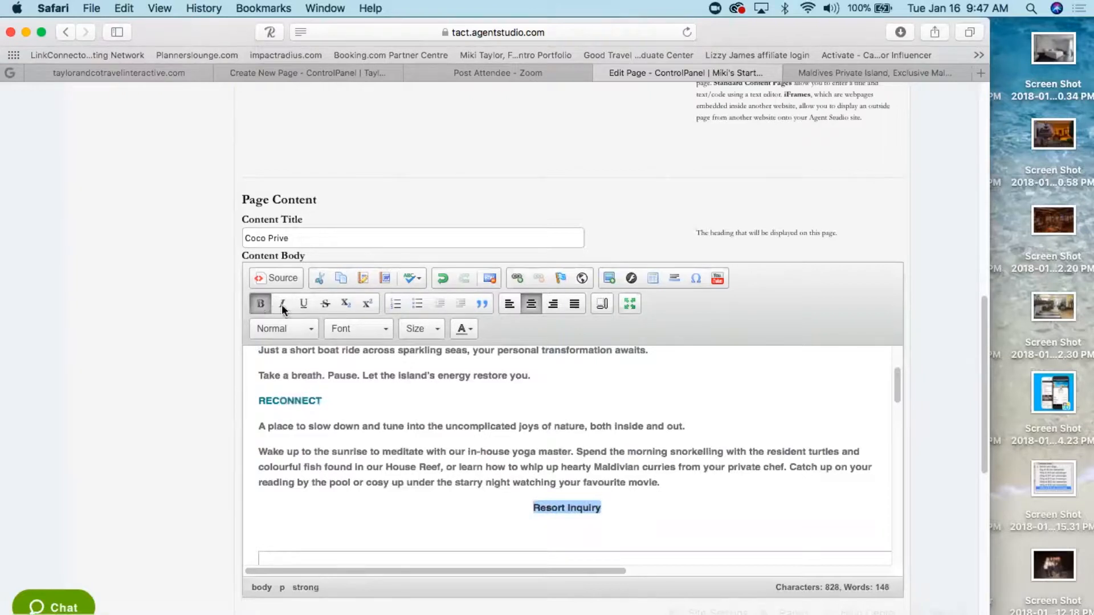
{"action": "left_click", "coordinate": [424, 328]}
{"action": "left_click_drag", "start_coordinate": [486, 360], "coordinate": [483, 385]}
{"action": "left_click", "coordinate": [414, 402]}
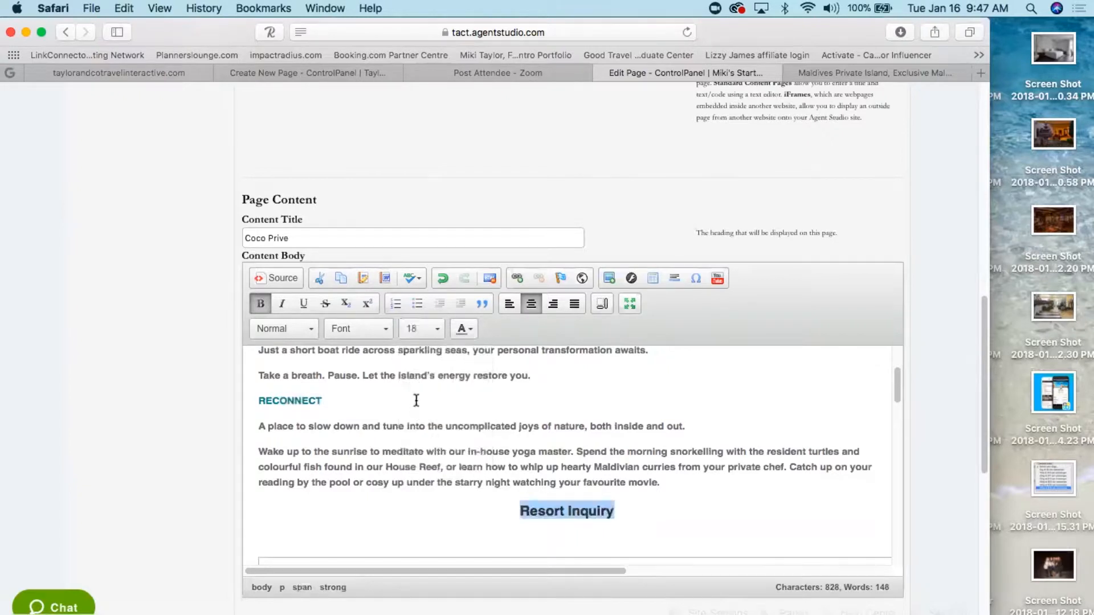
{"action": "left_click", "coordinate": [636, 509]}
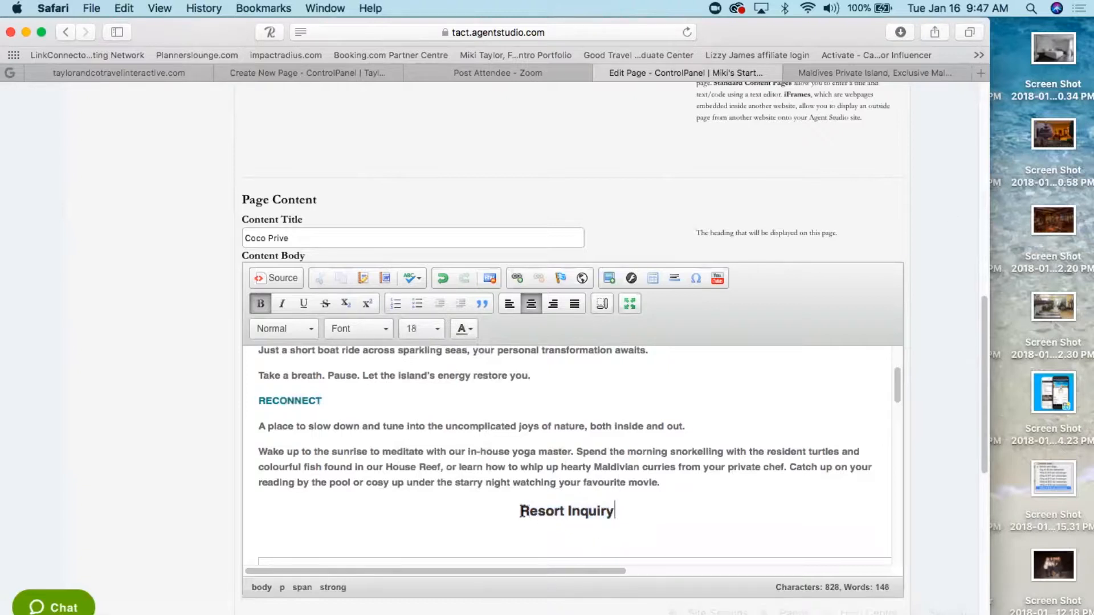
- Open the Trip Inquiry form through the Our Company page on taylorandcotravel.com and copy its web address
{"action": "left_click", "coordinate": [299, 71]}
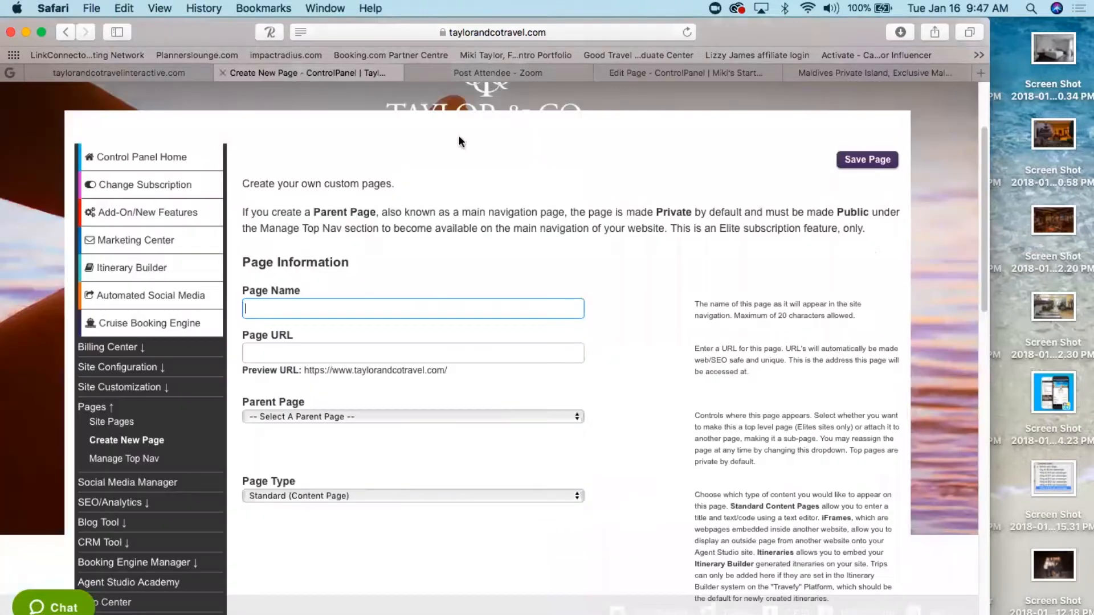
{"action": "left_click", "coordinate": [748, 141]}
{"action": "scroll", "coordinate": [747, 141], "scroll_direction": "up", "scroll_amount": 5}
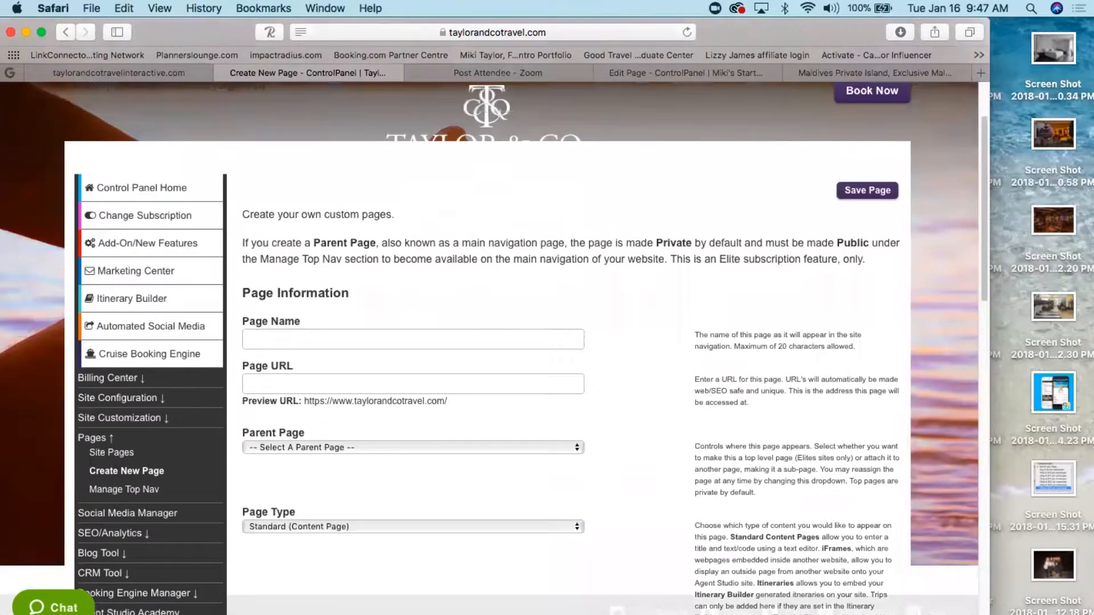
{"action": "left_click", "coordinate": [842, 126]}
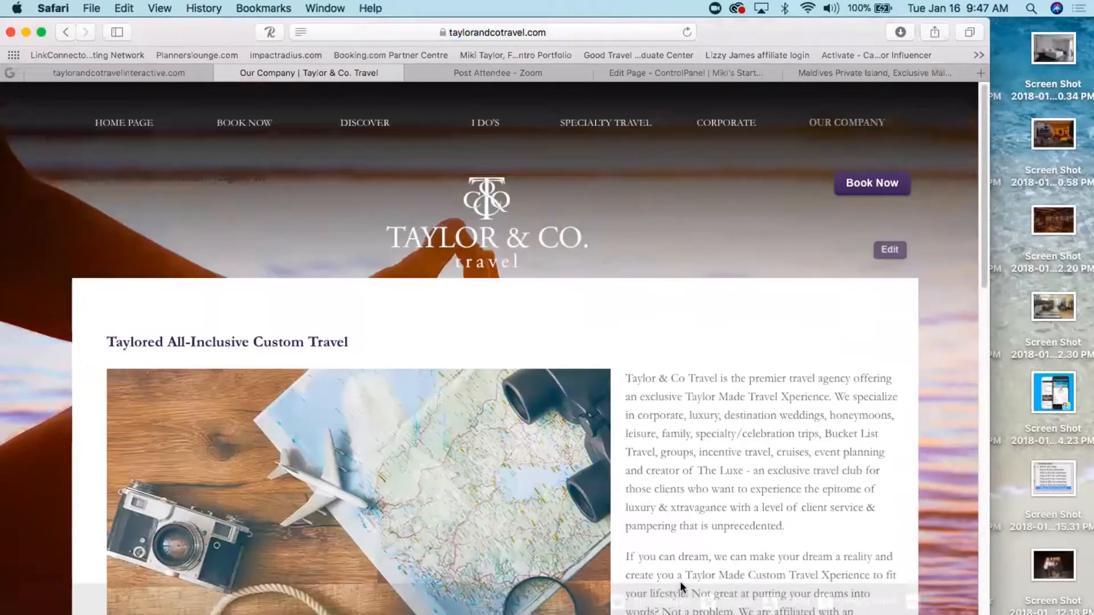
{"action": "scroll", "coordinate": [641, 563], "scroll_direction": "down", "scroll_amount": 1}
{"action": "scroll", "coordinate": [490, 342], "scroll_direction": "down", "scroll_amount": 15}
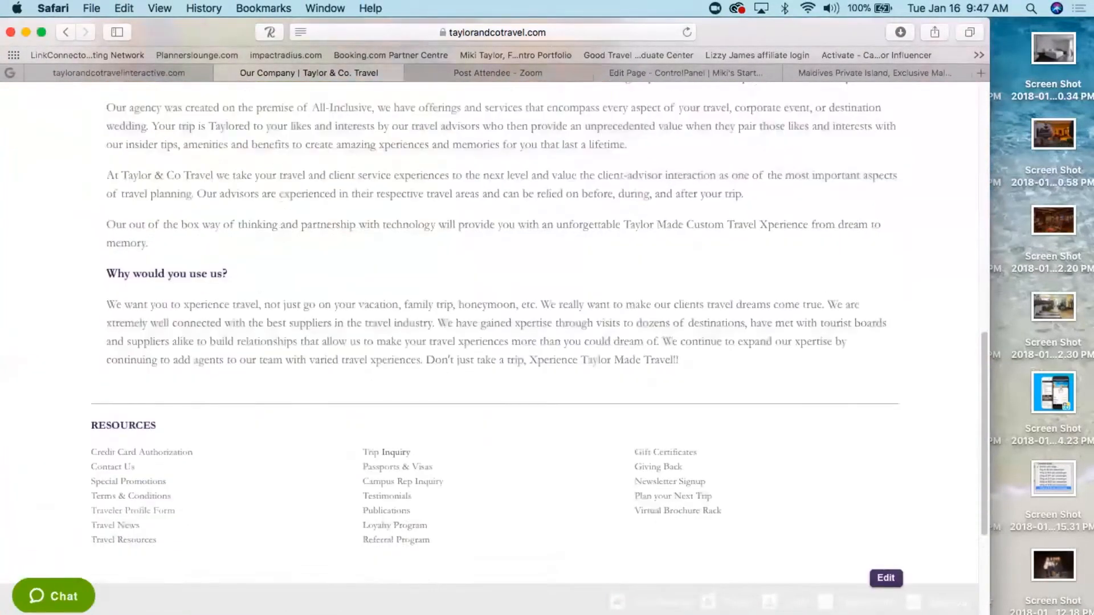
{"action": "scroll", "coordinate": [452, 464], "scroll_direction": "down", "scroll_amount": 1}
{"action": "left_click", "coordinate": [373, 423]}
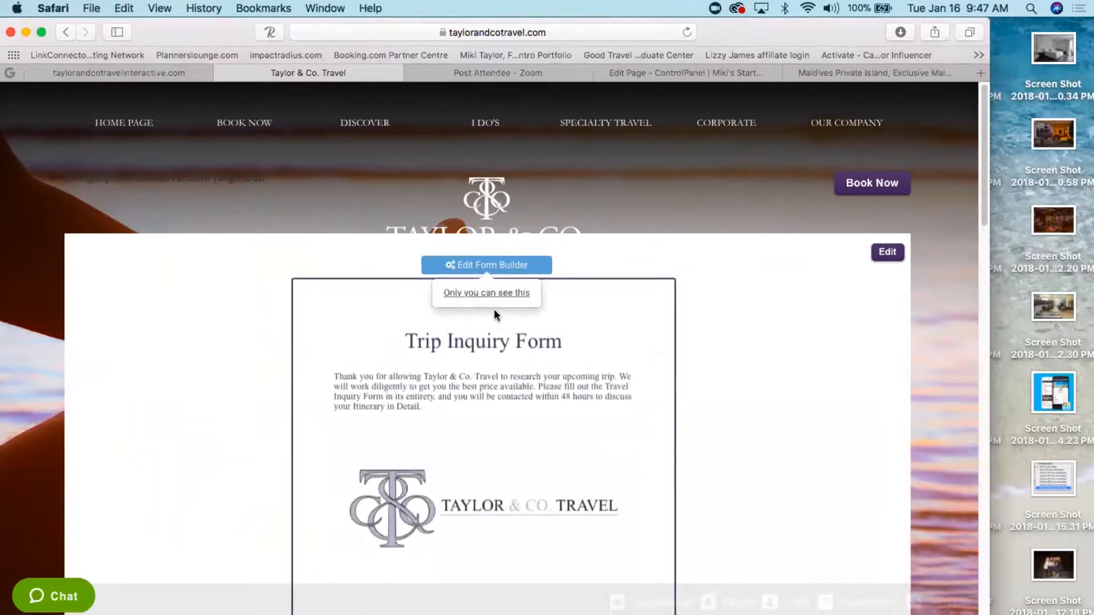
{"action": "left_click", "coordinate": [389, 32]}
{"action": "key", "text": "super+c"}
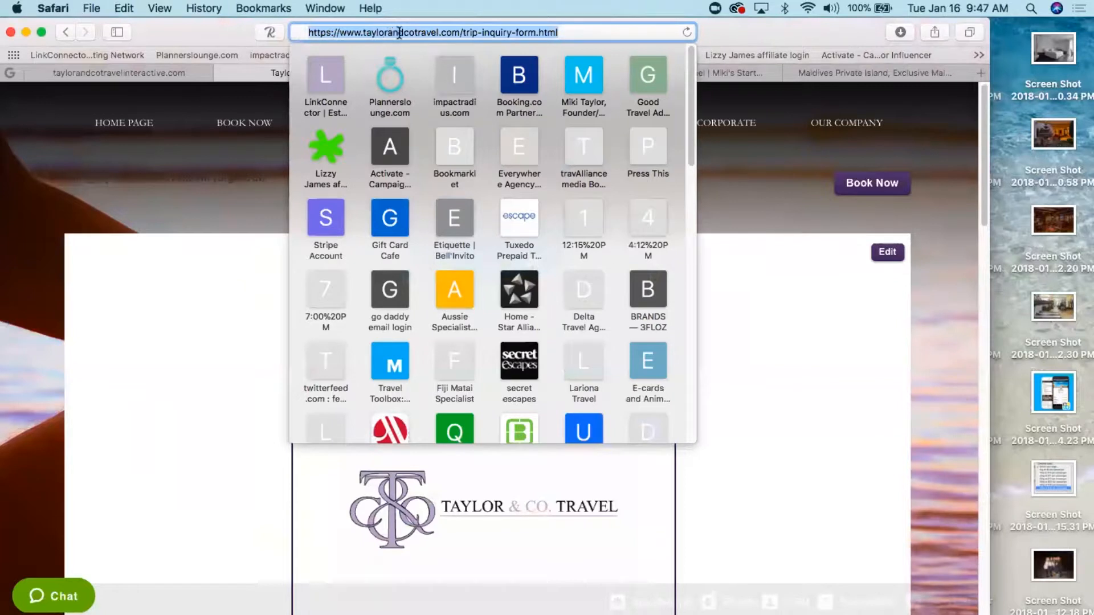
{"action": "left_click_drag", "start_coordinate": [849, 35], "coordinate": [777, 26]}
{"action": "left_click", "coordinate": [844, 73]}
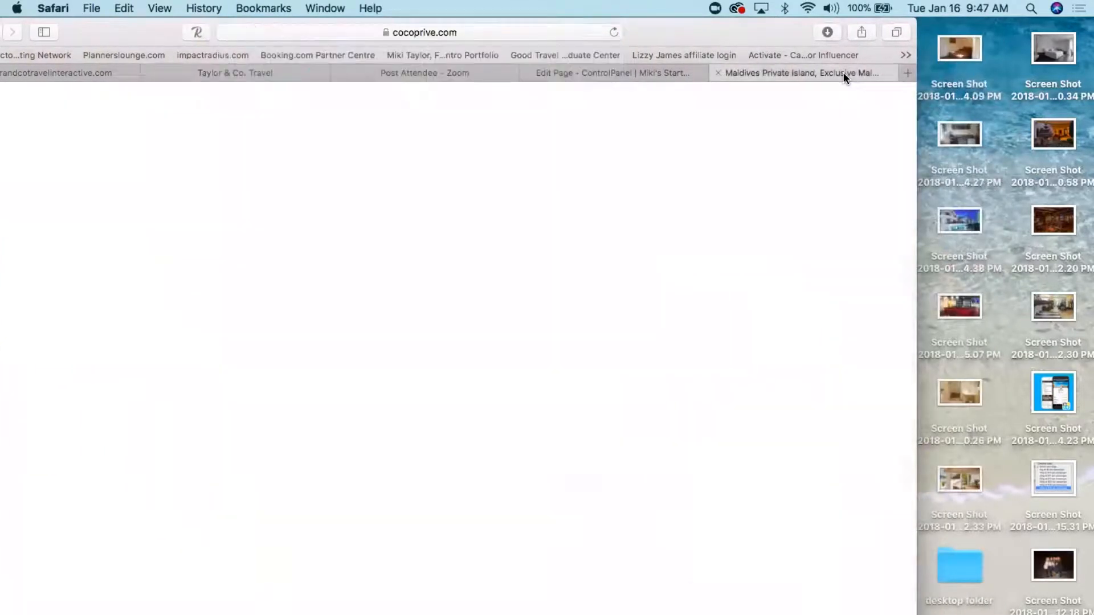
{"action": "left_click", "coordinate": [618, 75]}
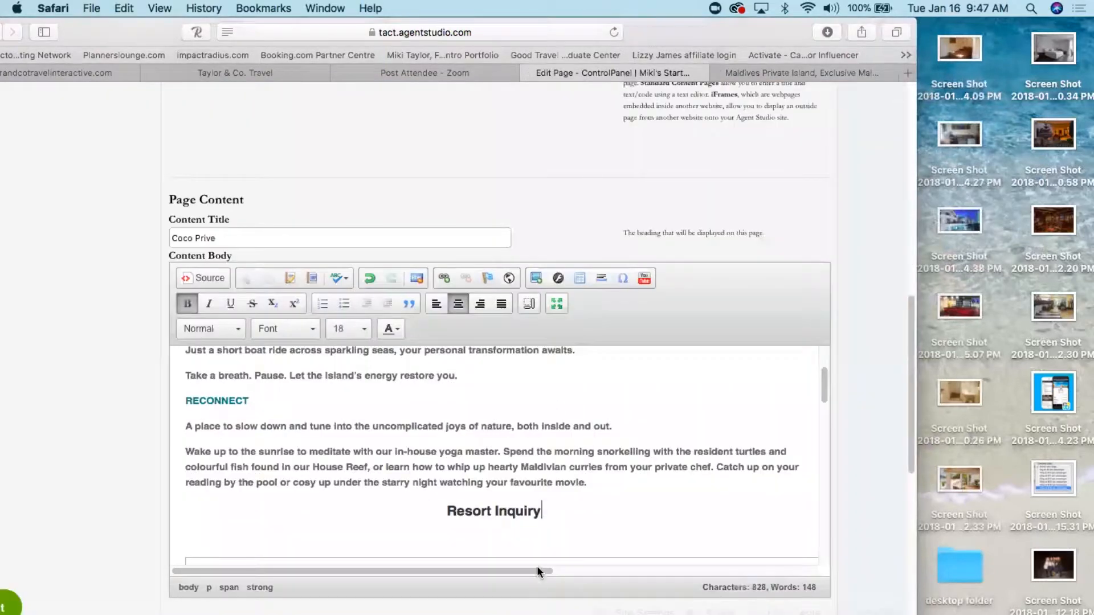
{"action": "left_click_drag", "start_coordinate": [541, 511], "coordinate": [447, 513]}
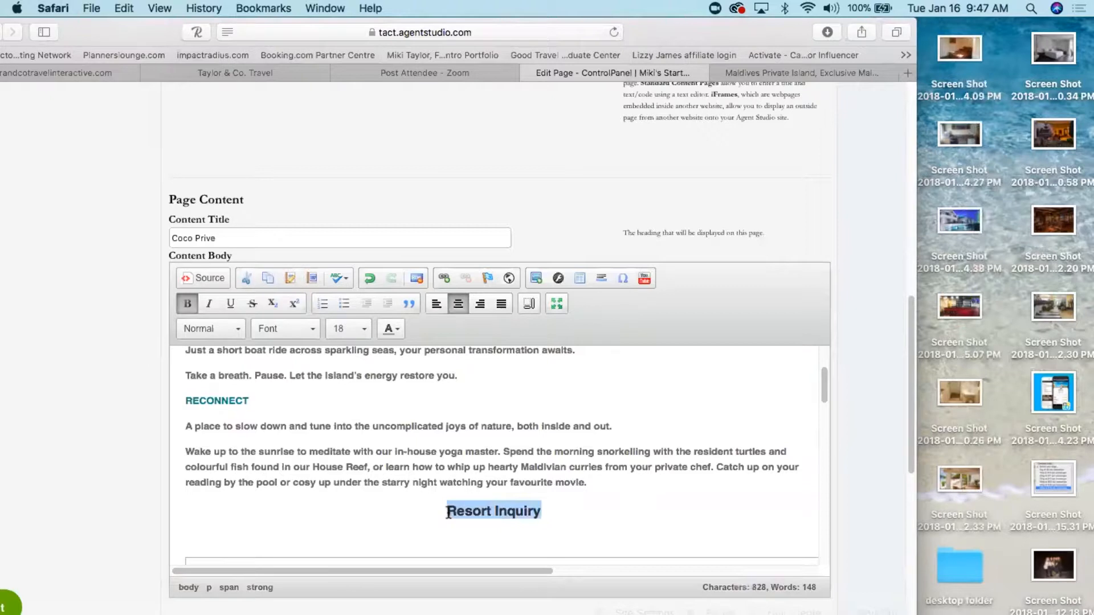
{"action": "left_click", "coordinate": [445, 276]}
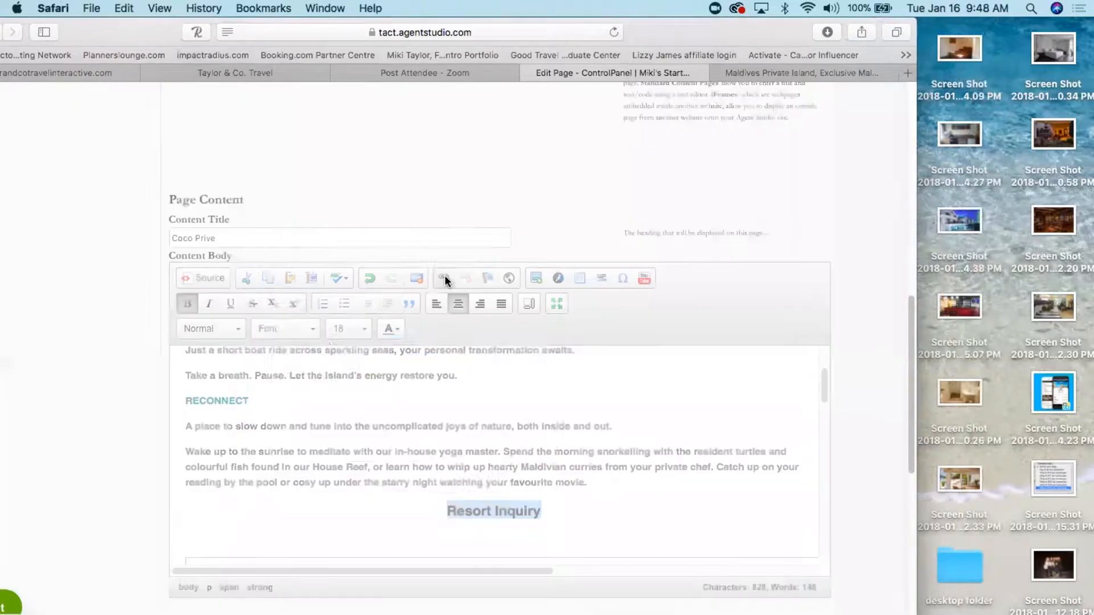
{"action": "key", "text": "super+v"}
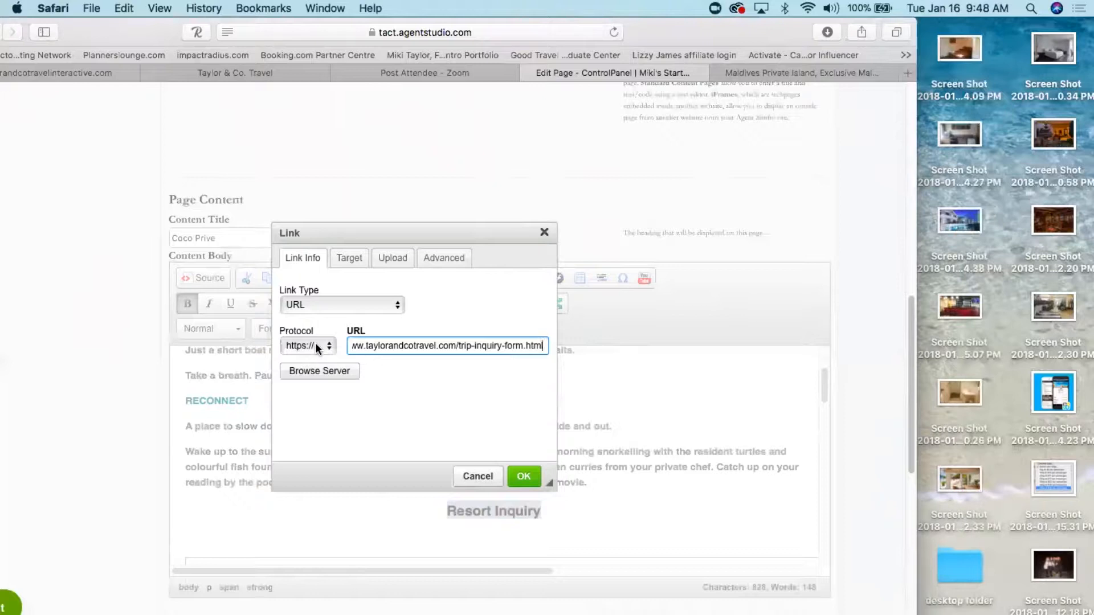
{"action": "left_click", "coordinate": [524, 477]}
{"action": "left_click", "coordinate": [563, 515]}
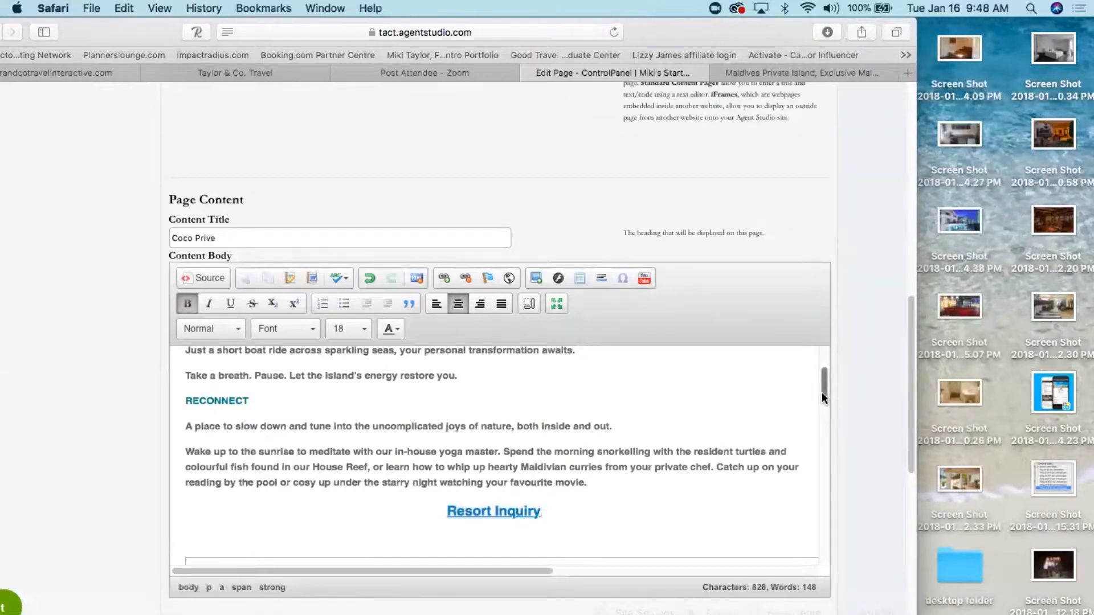
{"action": "left_click_drag", "start_coordinate": [822, 392], "coordinate": [821, 402]}
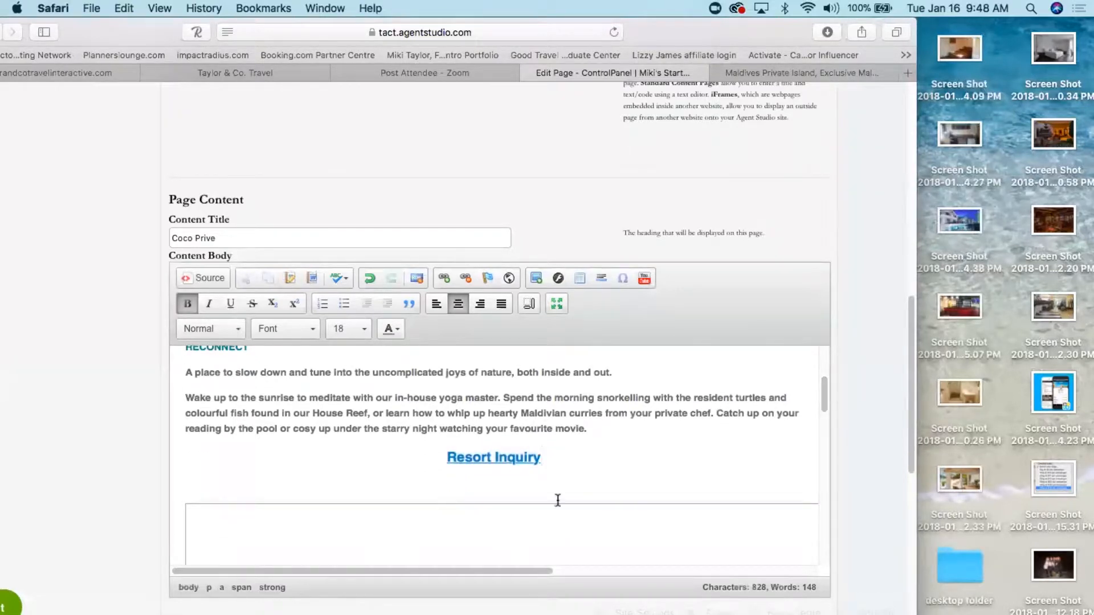
- Add a new line after the embedded iframe at the end of the Content Body
{"action": "left_click_drag", "start_coordinate": [823, 391], "coordinate": [822, 559]}
{"action": "left_click", "coordinate": [776, 552]}
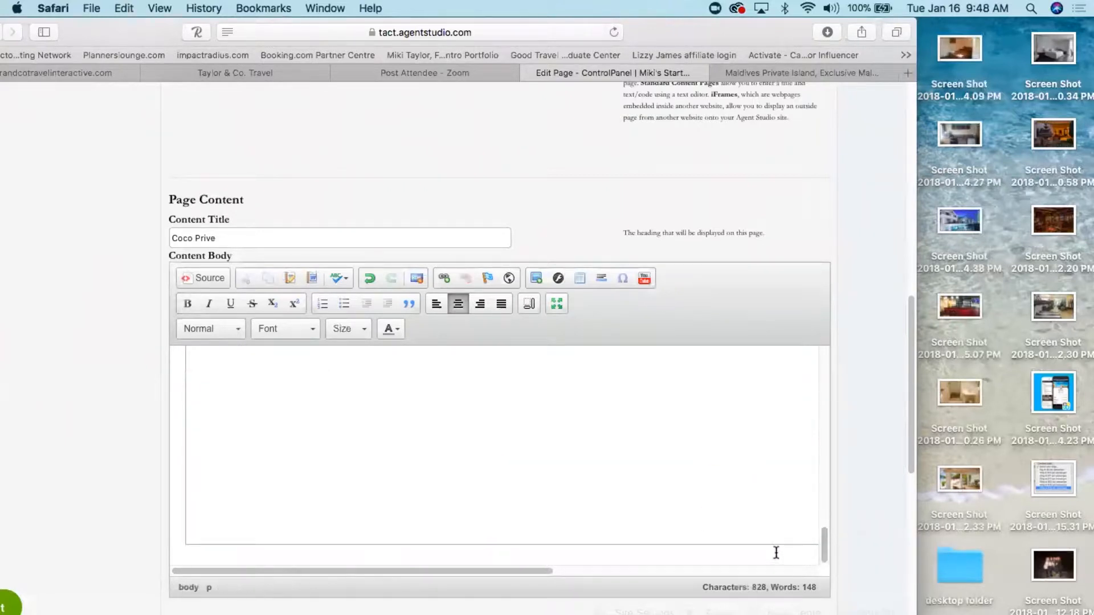
{"action": "key", "text": "Right"}
{"action": "key", "text": "Right"}
{"action": "key", "text": "Right"}
{"action": "key", "text": "Right"}
{"action": "key", "text": "Right"}
{"action": "key", "text": "Right"}
{"action": "key", "text": "Right"}
{"action": "key", "text": "Right"}
{"action": "key", "text": "Right"}
{"action": "key", "text": "Right"}
{"action": "key", "text": "Right"}
{"action": "key", "text": "Right"}
{"action": "key", "text": "Right"}
{"action": "key", "text": "Right"}
{"action": "key", "text": "Right"}
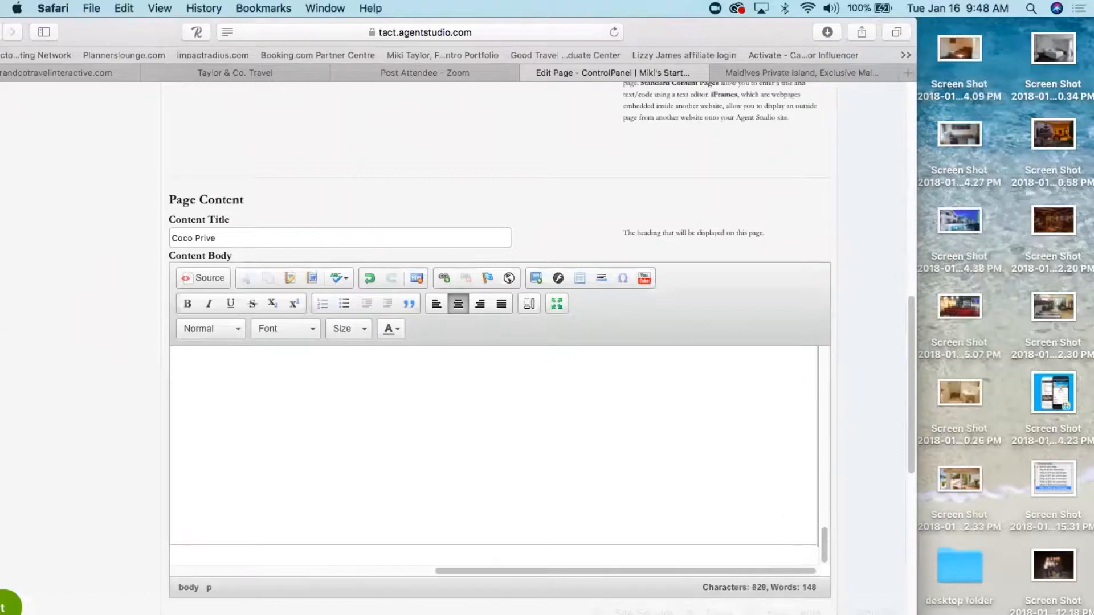
{"action": "key", "text": "Return"}
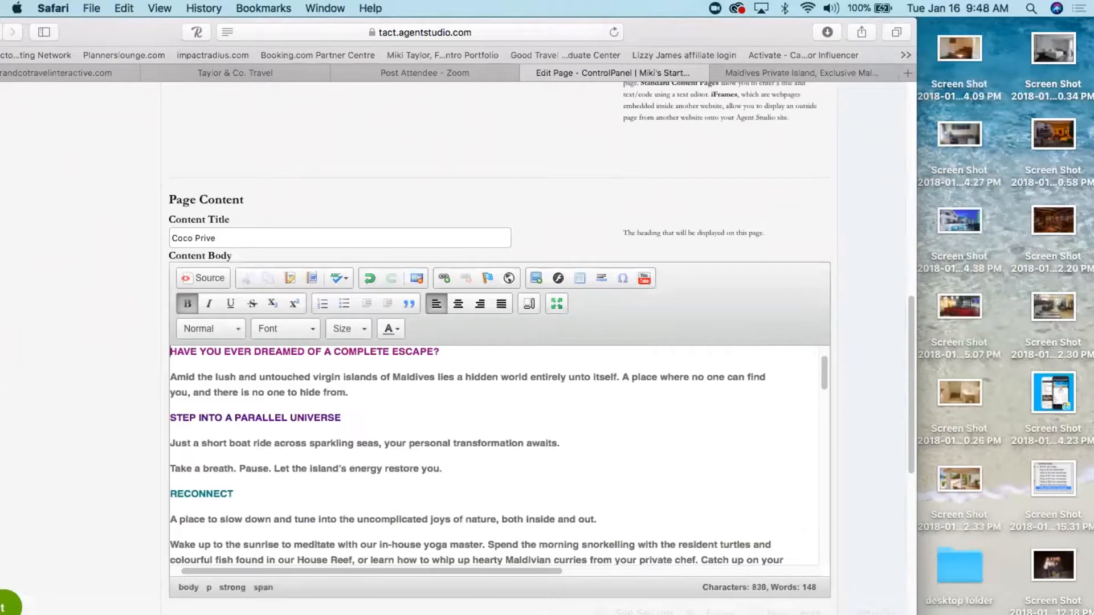
- Enter the text "Trip Inquiry" on the centered line below the iframe, replacing the first wording "Resort Inquiry"
{"action": "left_click_drag", "start_coordinate": [822, 370], "coordinate": [821, 564]}
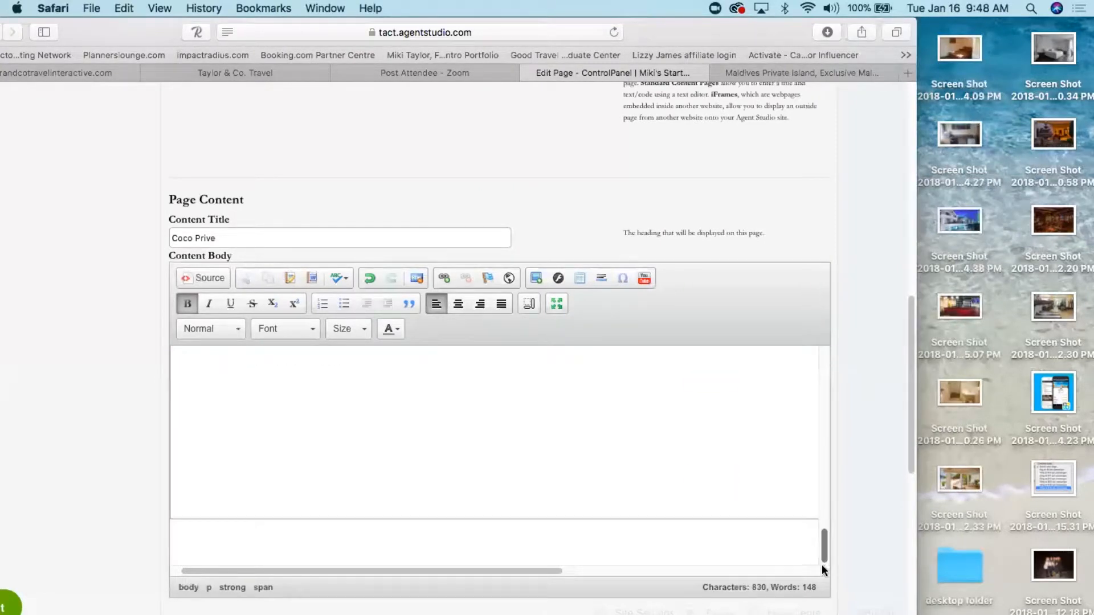
{"action": "left_click", "coordinate": [533, 546]}
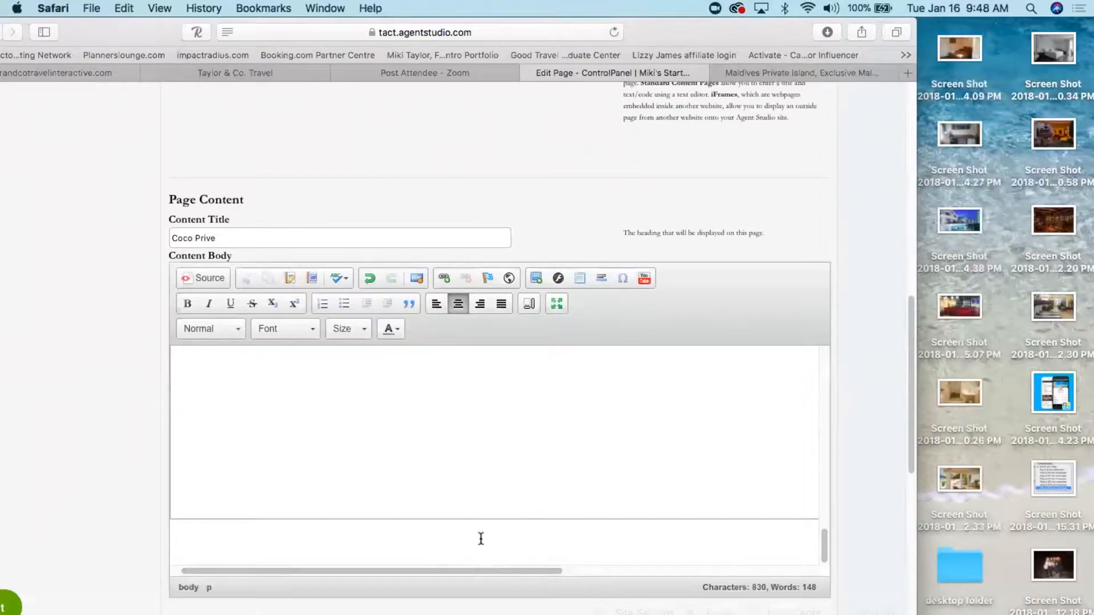
{"action": "type", "text": "Resort Inquiry"}
{"action": "left_click_drag", "start_coordinate": [510, 542], "coordinate": [446, 540]}
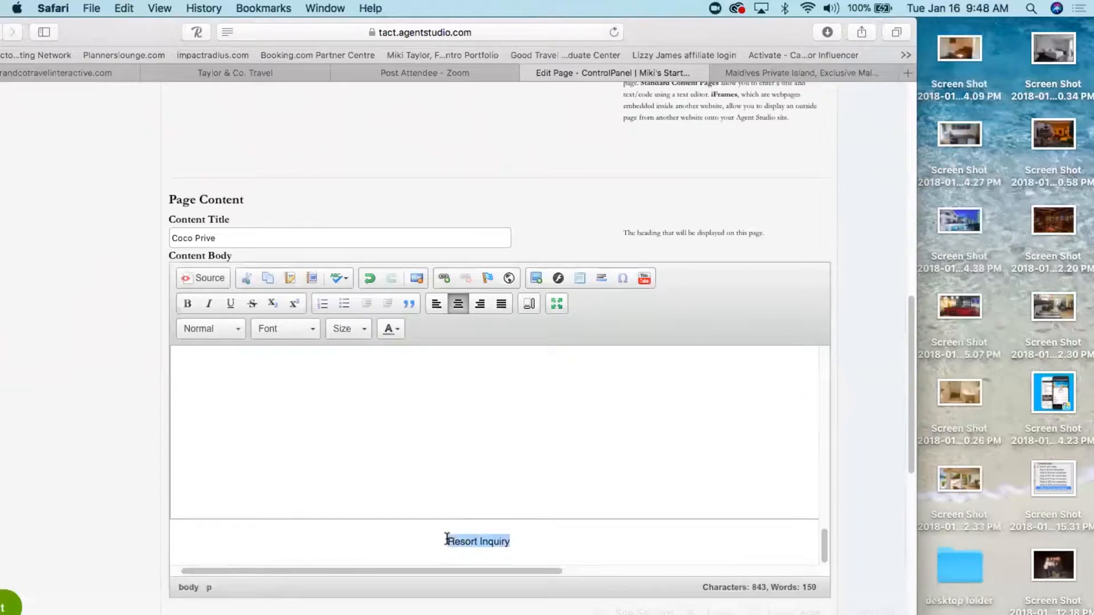
{"action": "key", "text": "BackSpace"}
{"action": "type", "text": "Trip Inquiry"}
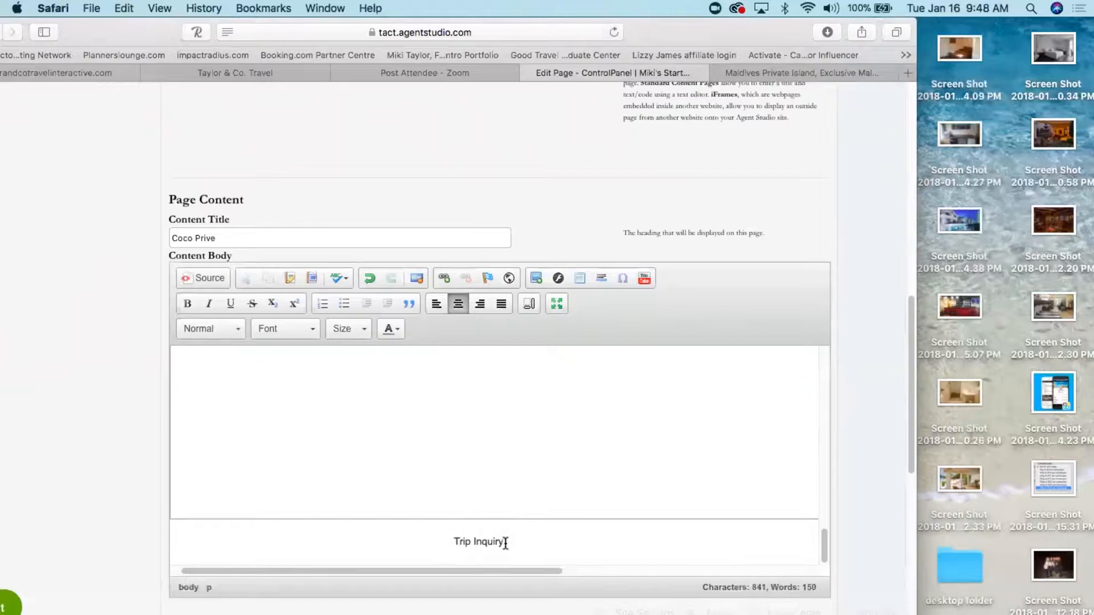
- Format the "Trip Inquiry" text below the iframe in navy, size 26 and bold
{"action": "left_click_drag", "start_coordinate": [504, 542], "coordinate": [408, 524]}
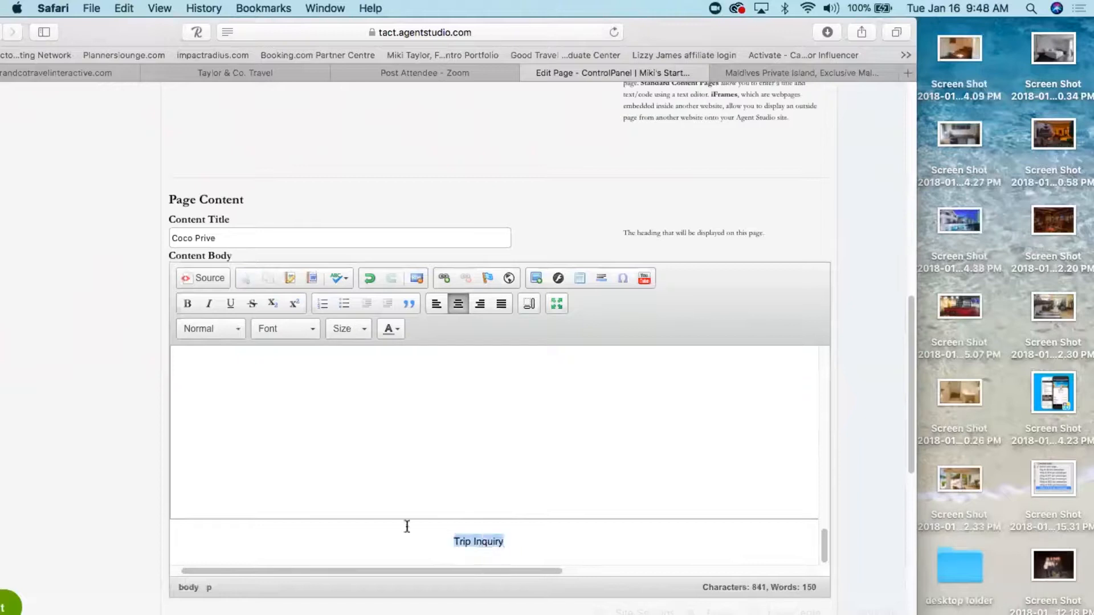
{"action": "left_click", "coordinate": [389, 329]}
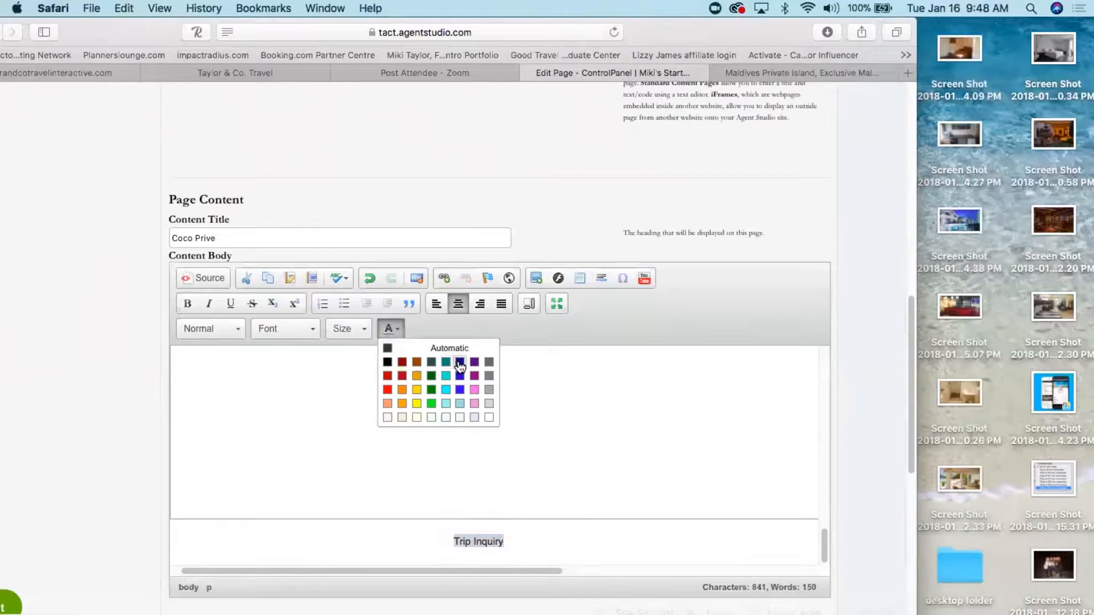
{"action": "left_click", "coordinate": [460, 363]}
{"action": "left_click", "coordinate": [354, 328]}
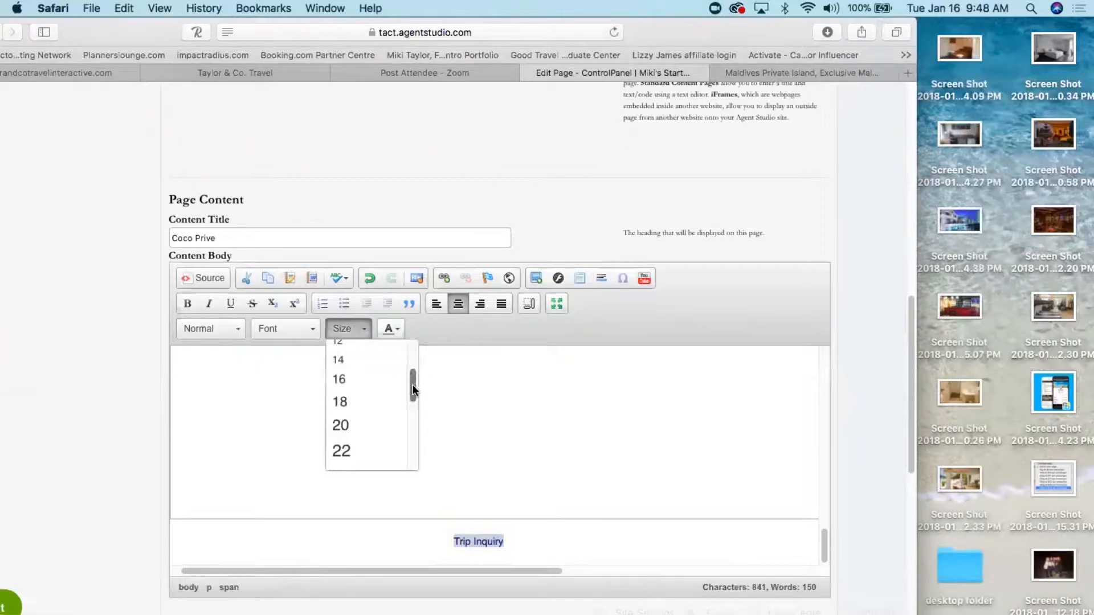
{"action": "scroll", "coordinate": [410, 384], "scroll_direction": "down", "scroll_amount": 3}
{"action": "left_click", "coordinate": [343, 462]}
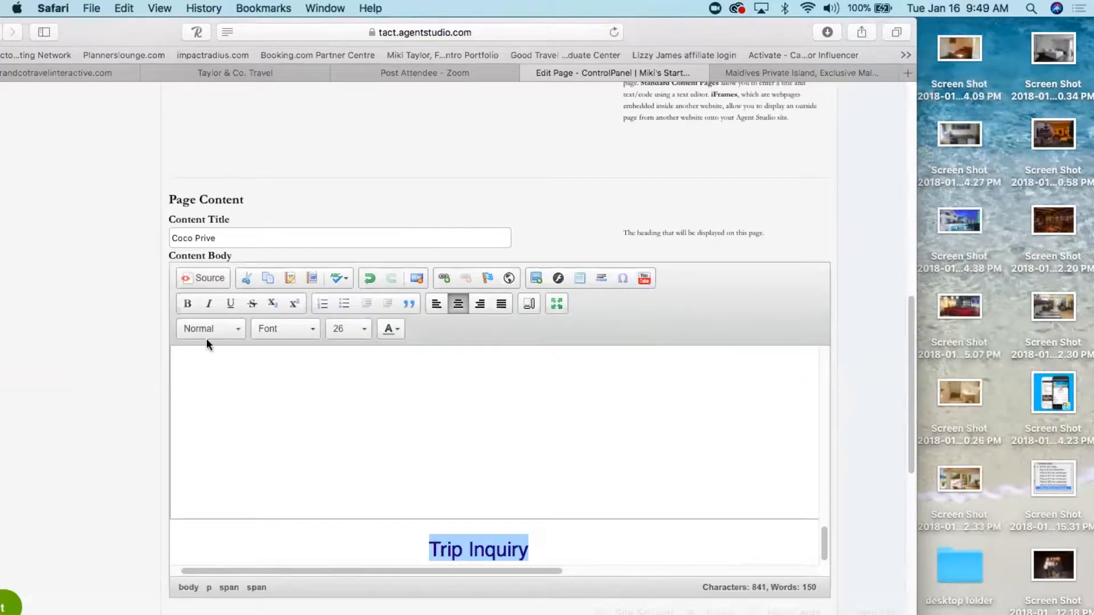
{"action": "left_click", "coordinate": [185, 302]}
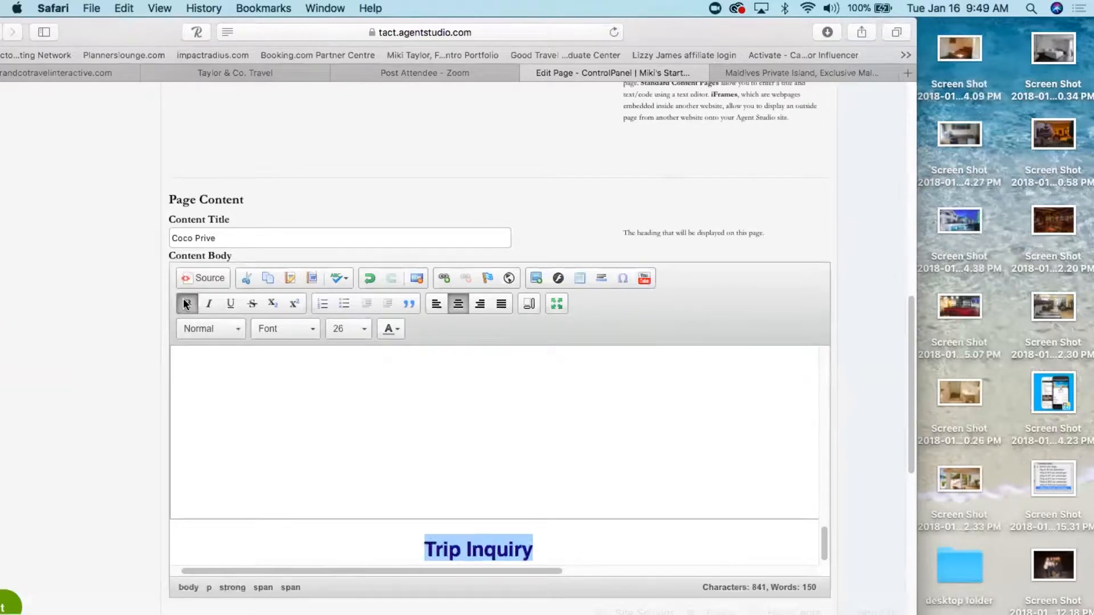
{"action": "left_click", "coordinate": [443, 278]}
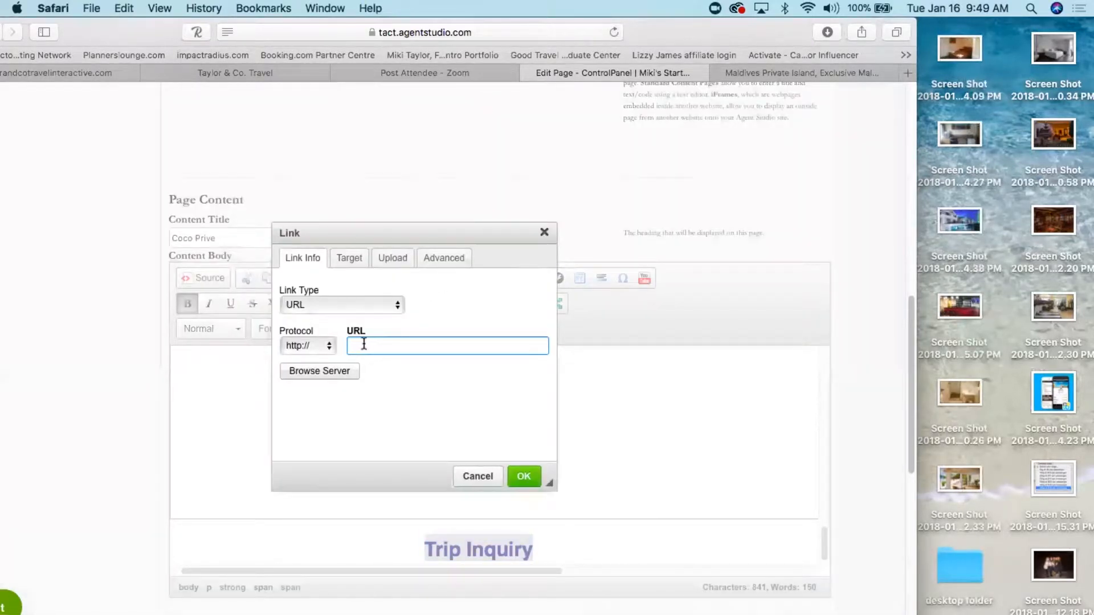
{"action": "type", "text": "www.taylorandcotravel.com/trip-inquiry-form.html"}
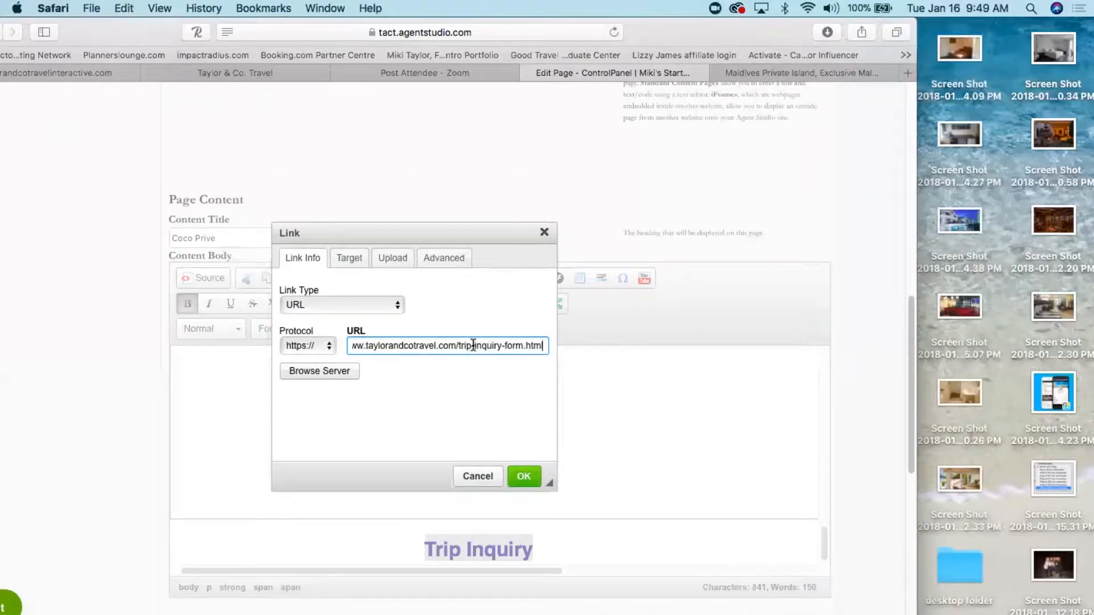
{"action": "left_click", "coordinate": [526, 476]}
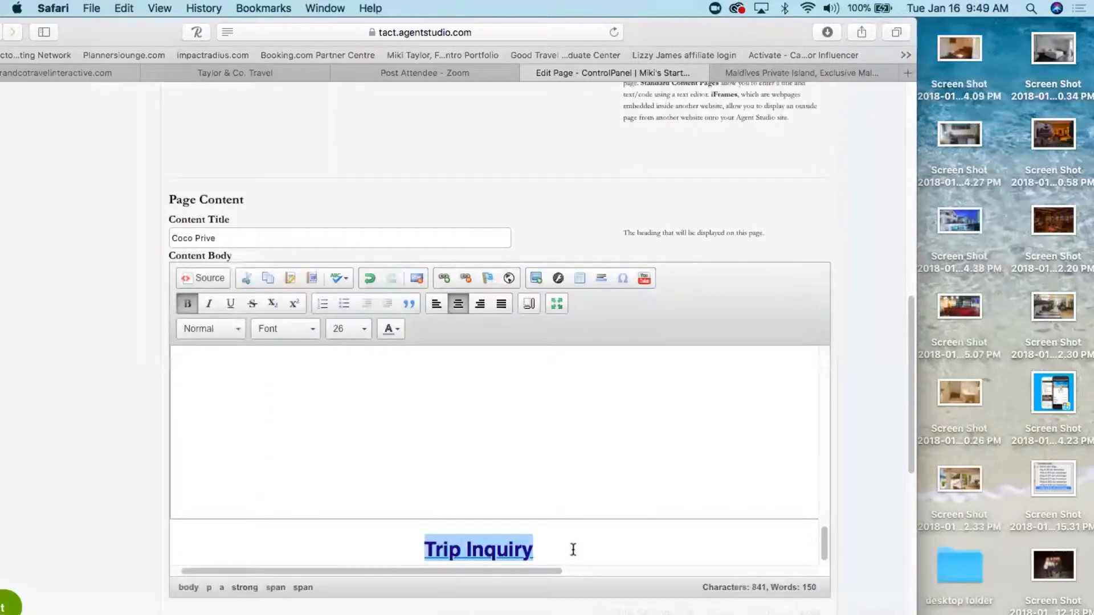
{"action": "left_click", "coordinate": [561, 548]}
- Look over the start of the Content Body and save the Test PDF page
{"action": "left_click_drag", "start_coordinate": [822, 542], "coordinate": [833, 258]}
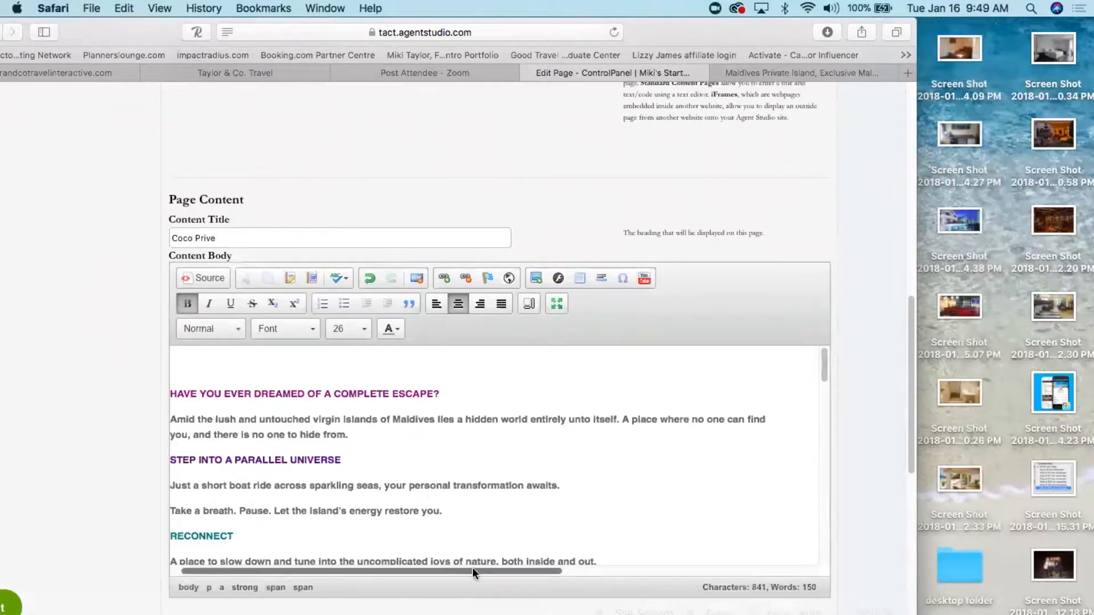
{"action": "left_click_drag", "start_coordinate": [473, 570], "coordinate": [398, 570]}
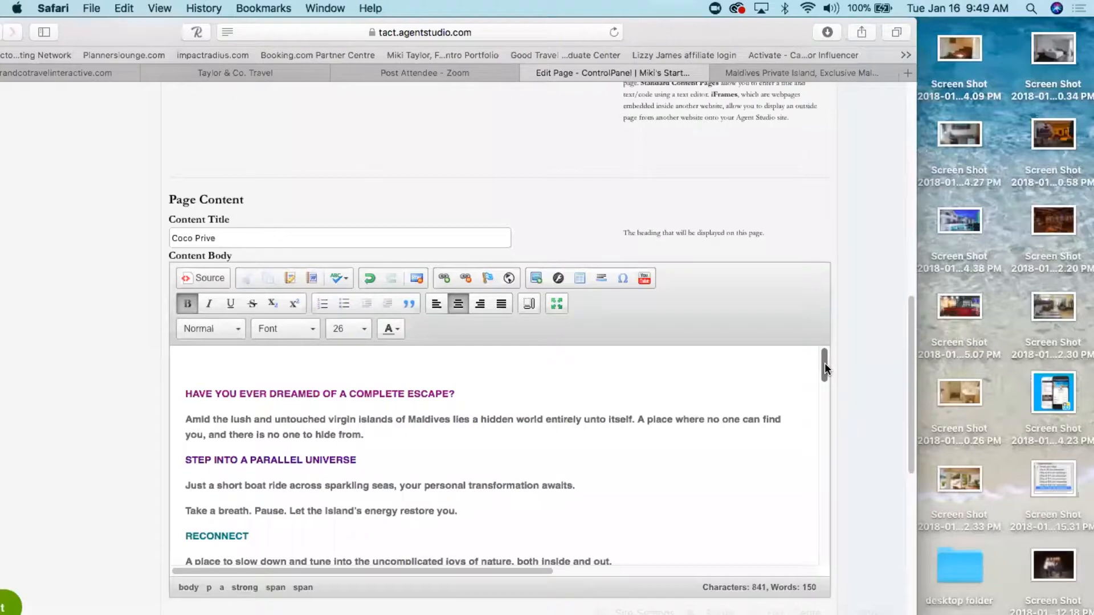
{"action": "left_click_drag", "start_coordinate": [825, 363], "coordinate": [822, 333]}
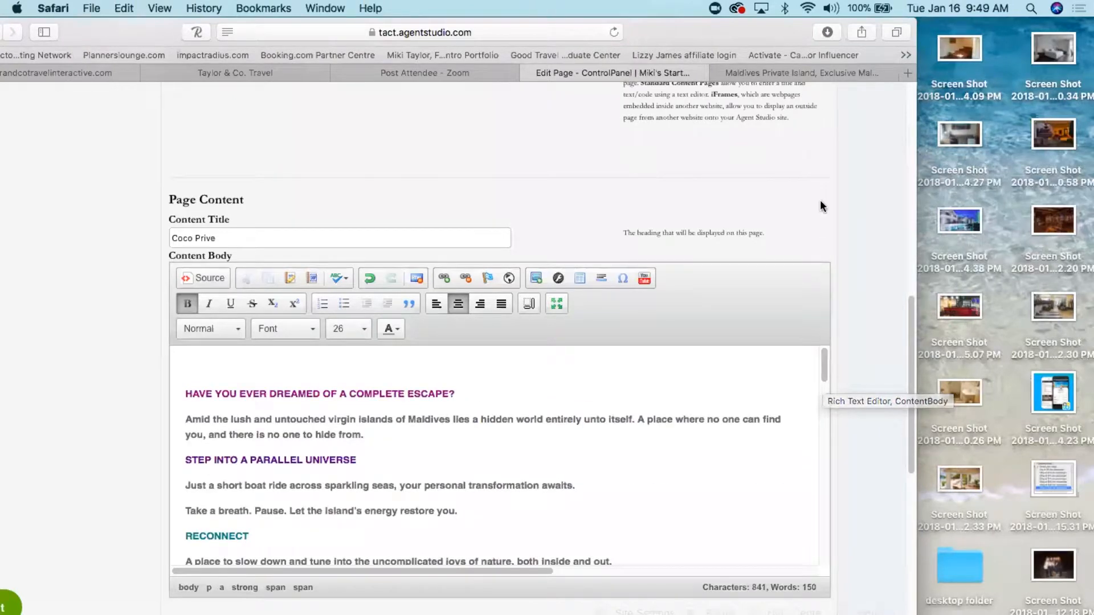
{"action": "scroll", "coordinate": [820, 166], "scroll_direction": "up", "scroll_amount": 1}
{"action": "scroll", "coordinate": [456, 347], "scroll_direction": "up", "scroll_amount": 10}
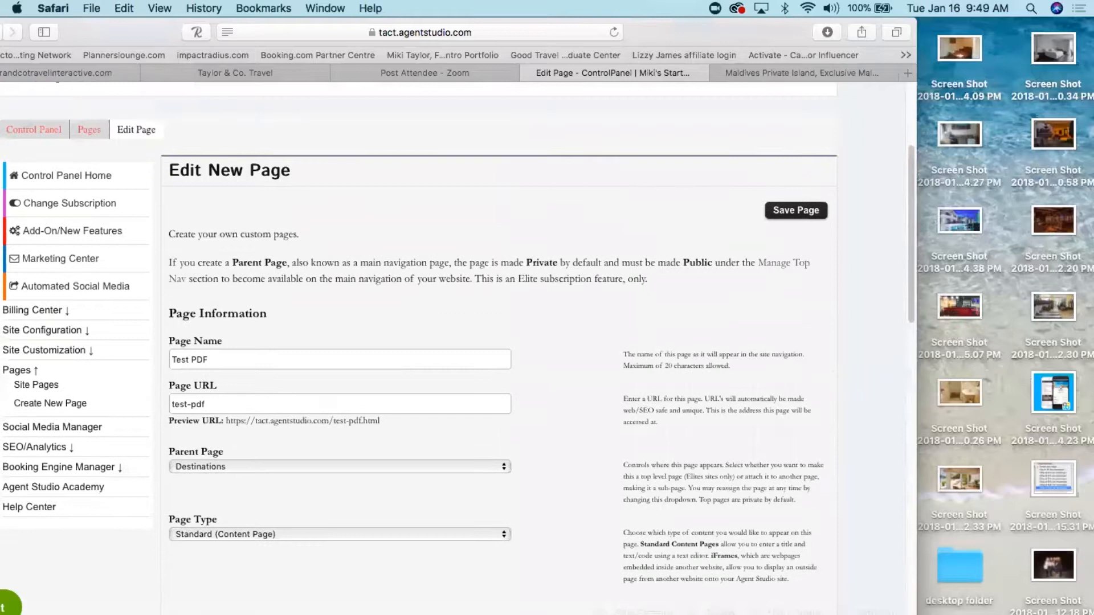
{"action": "left_click", "coordinate": [794, 214]}
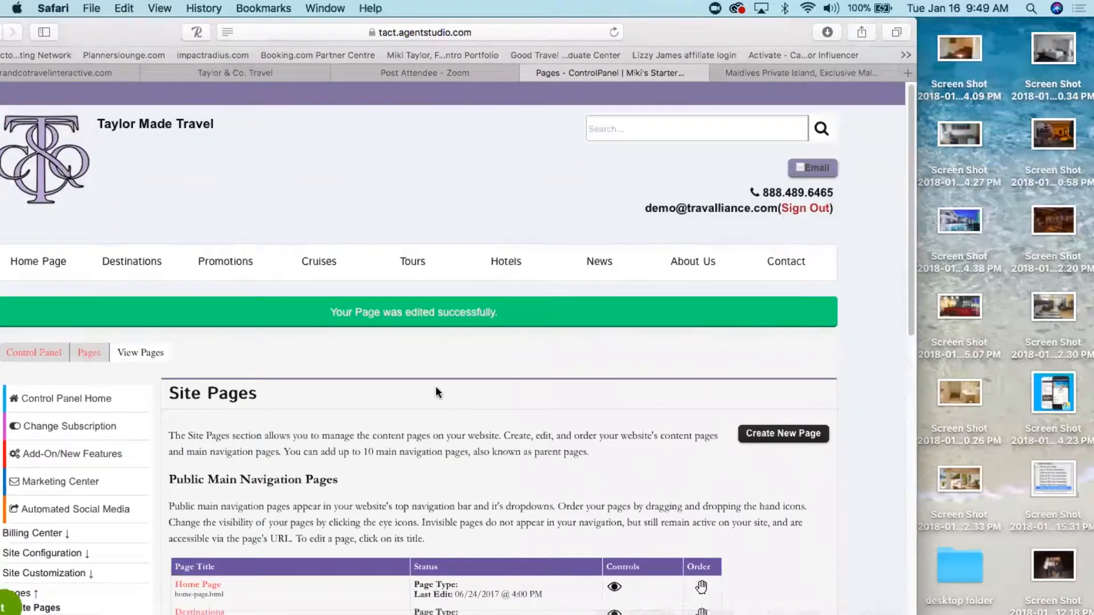
- Switch to taylorandcotravel.com and open the Hotel Royal Riviera page from the Hotel & Resort Collection under Specialty Travel
{"action": "scroll", "coordinate": [520, 450], "scroll_direction": "down", "scroll_amount": 5}
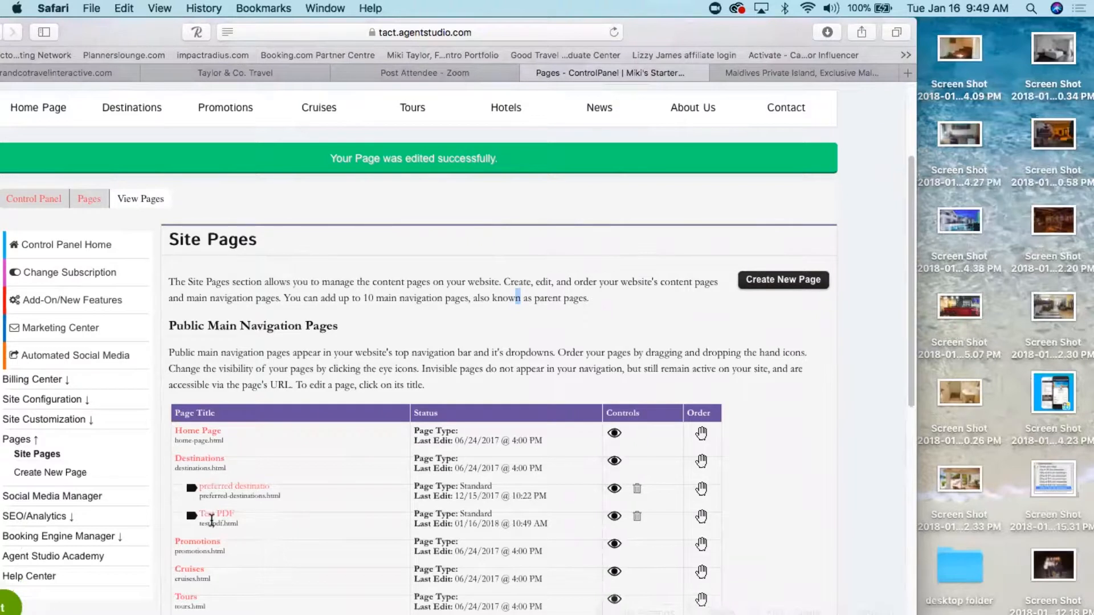
{"action": "left_click", "coordinate": [257, 70]}
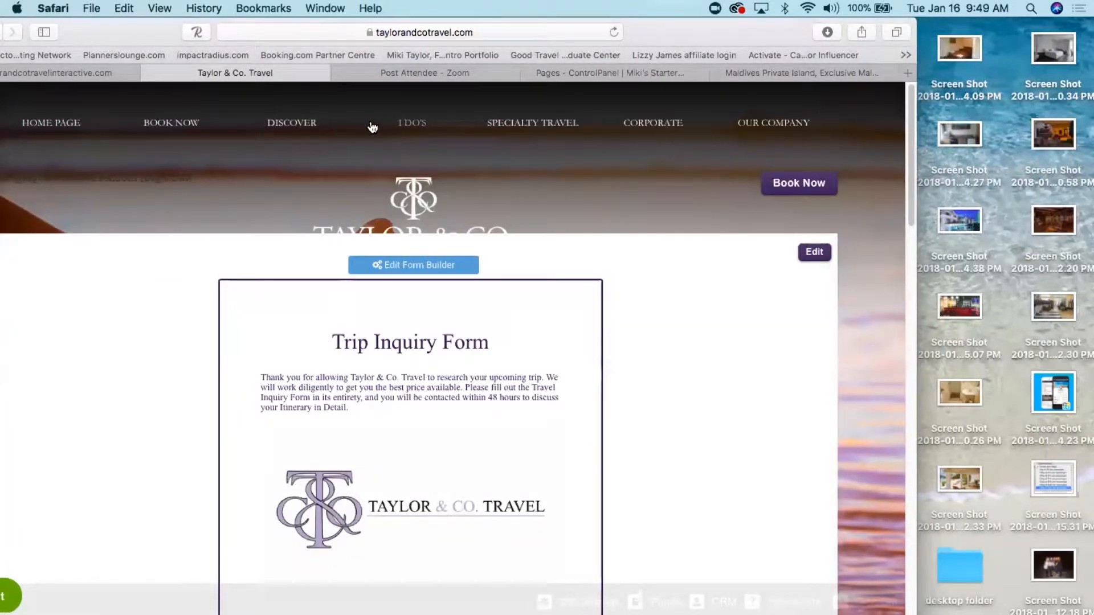
{"action": "left_click", "coordinate": [536, 122]}
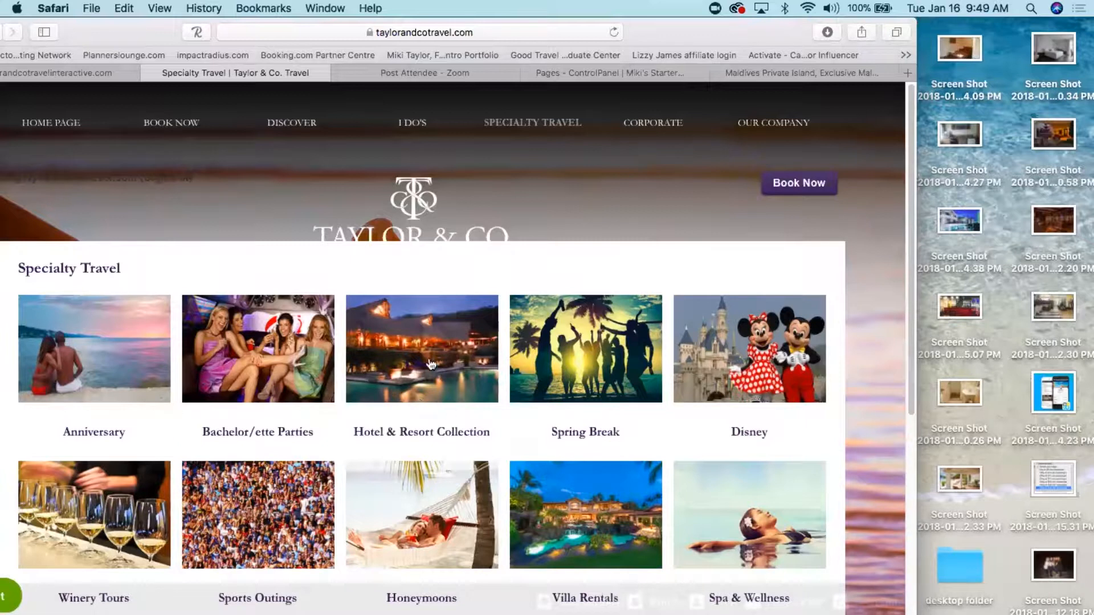
{"action": "left_click", "coordinate": [415, 348]}
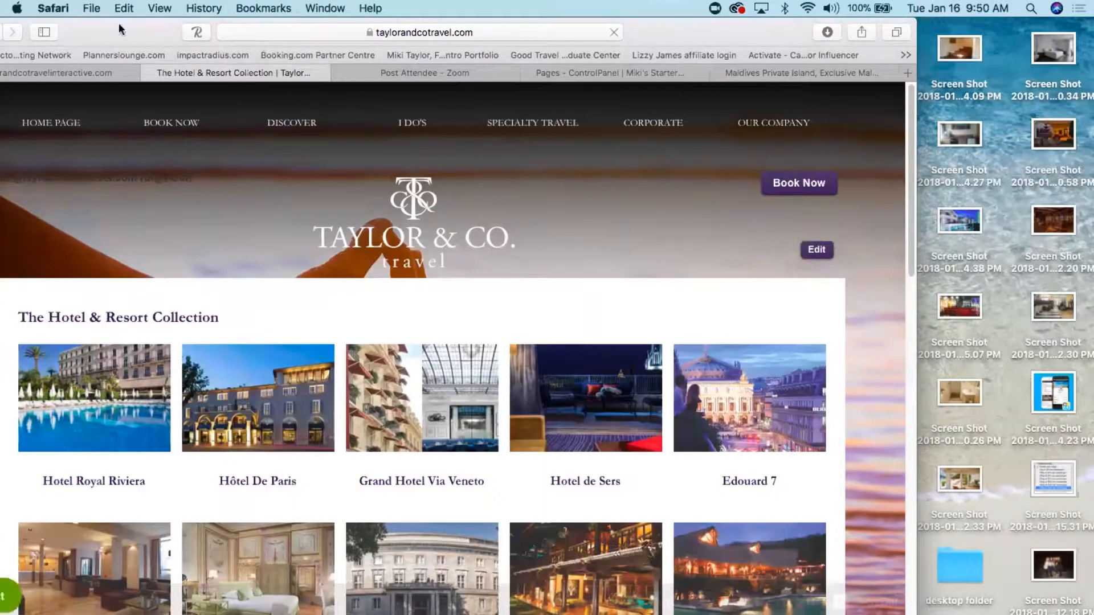
{"action": "left_click_drag", "start_coordinate": [123, 23], "coordinate": [180, 22]}
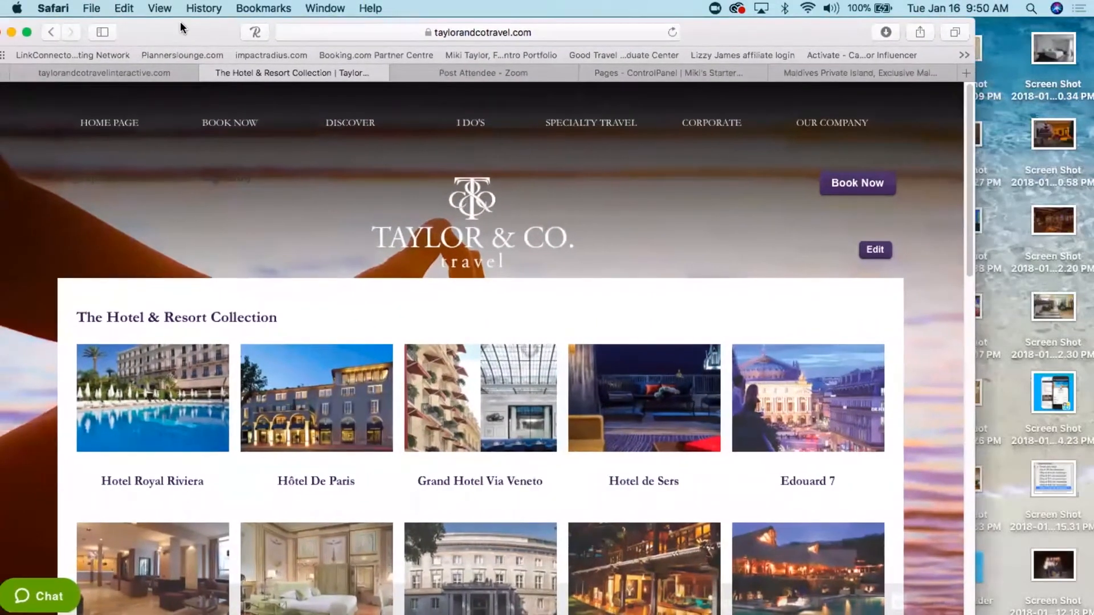
{"action": "left_click", "coordinate": [140, 402]}
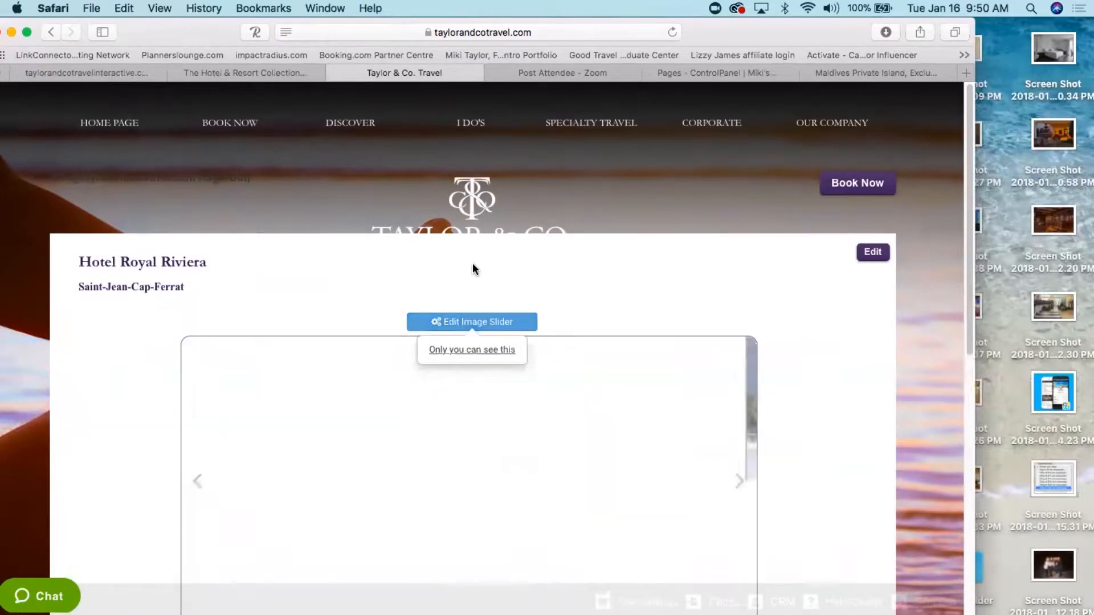
- Examine the Hotel Royal Riviera page and its FactSheet PDF, and return to the hotel page
{"action": "scroll", "coordinate": [473, 268], "scroll_direction": "down", "scroll_amount": 5}
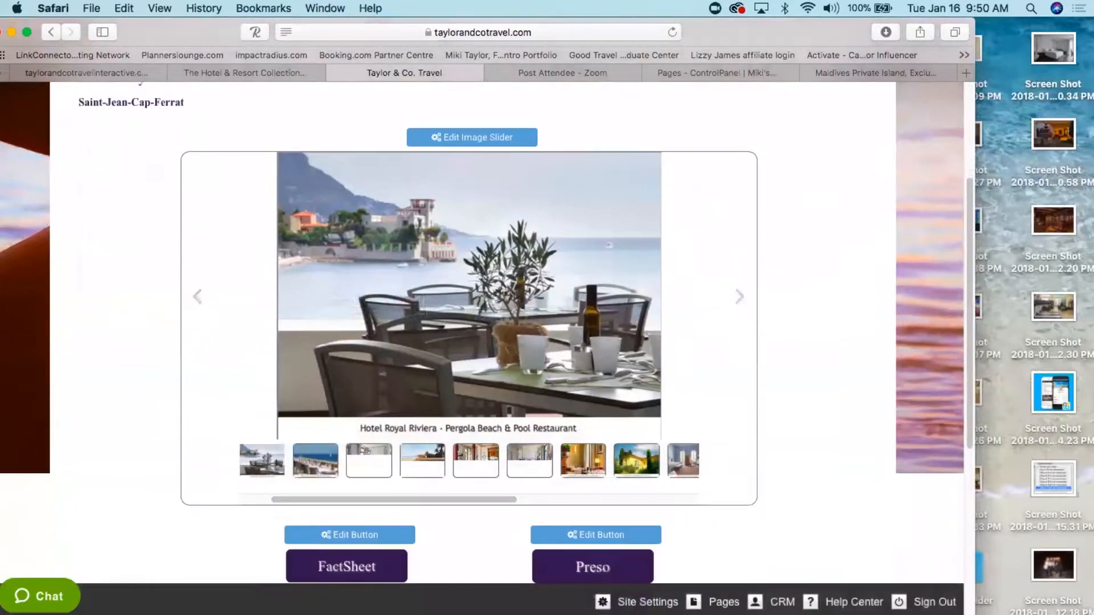
{"action": "scroll", "coordinate": [399, 342], "scroll_direction": "down", "scroll_amount": 3}
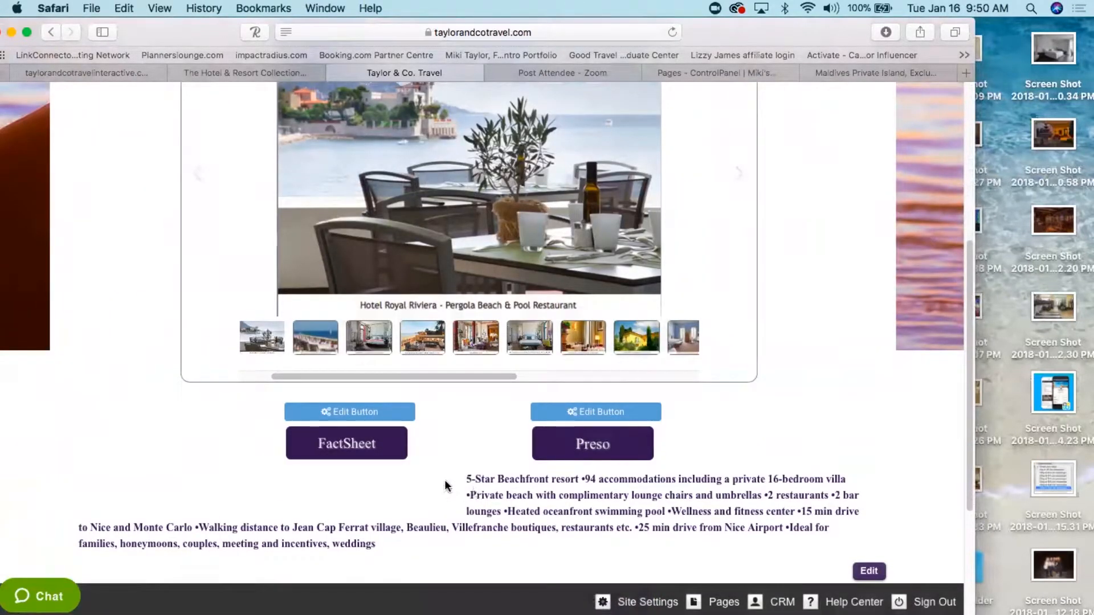
{"action": "left_click", "coordinate": [352, 444]}
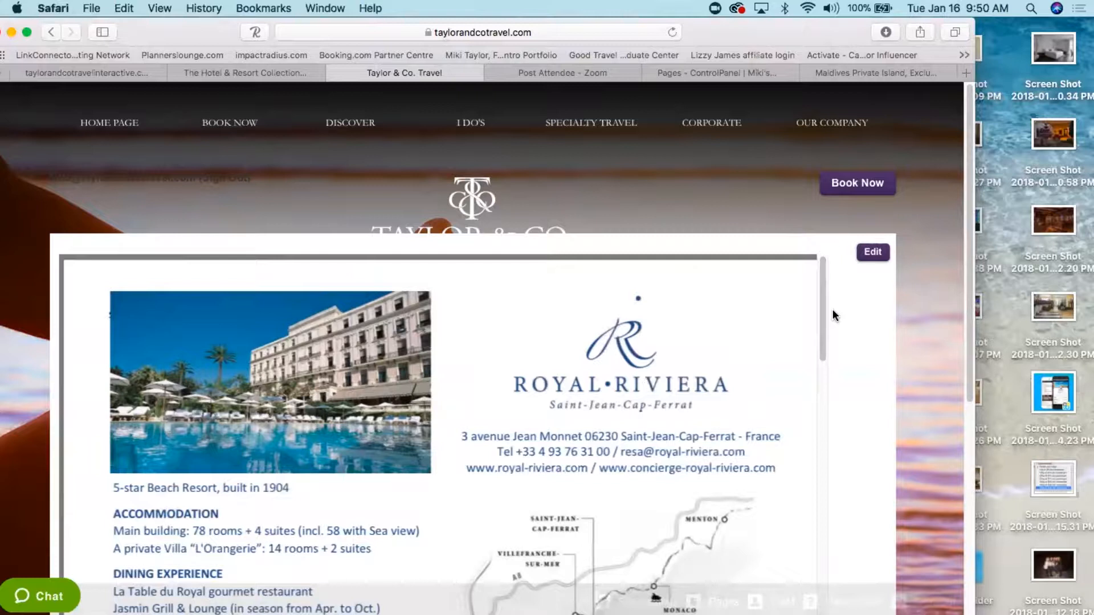
{"action": "left_click", "coordinate": [50, 32]}
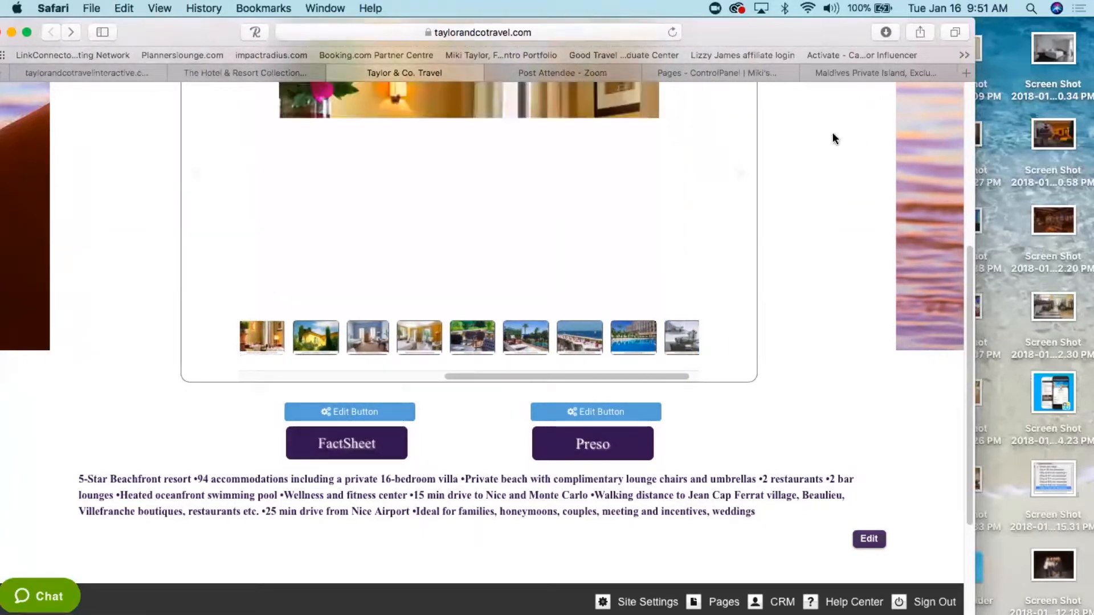
- Open the live Test PDF page under Destinations on the Agent Studio demo site to check its content
{"action": "left_click", "coordinate": [689, 70]}
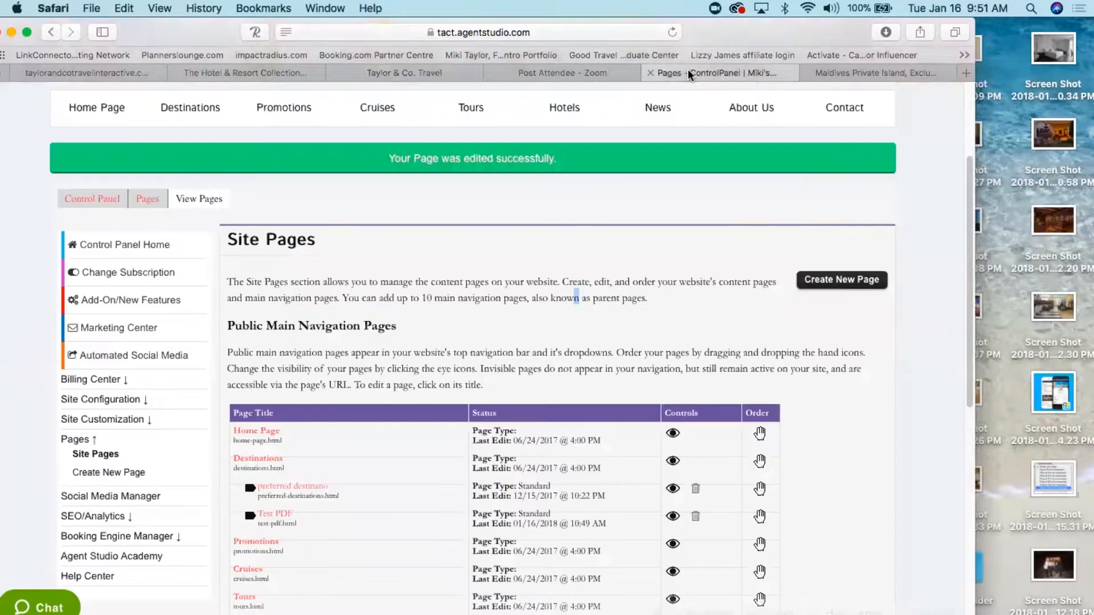
{"action": "left_click", "coordinate": [859, 69]}
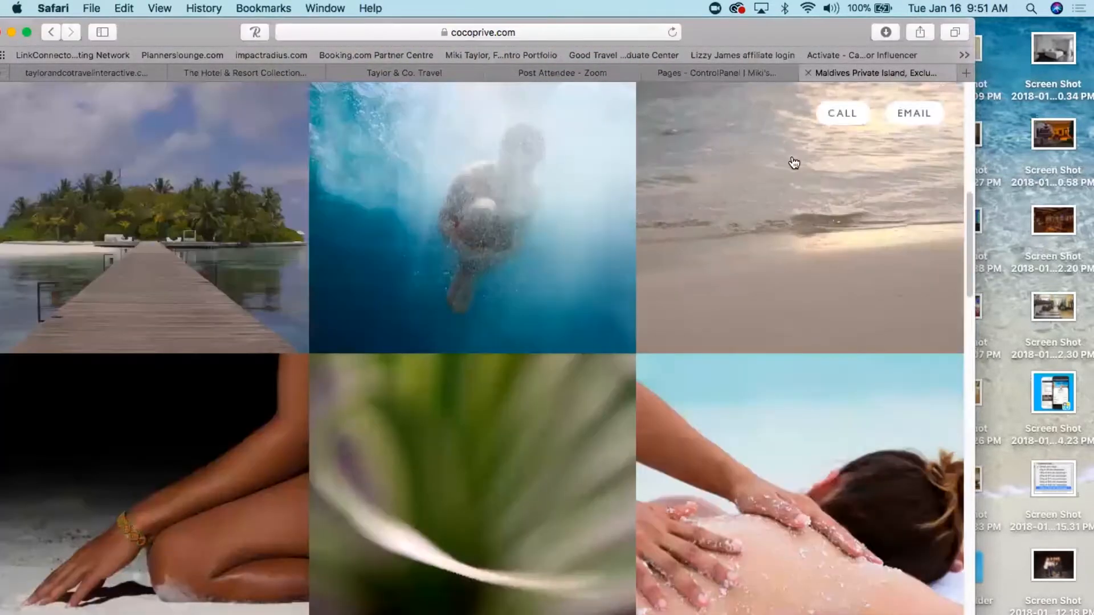
{"action": "left_click", "coordinate": [695, 75]}
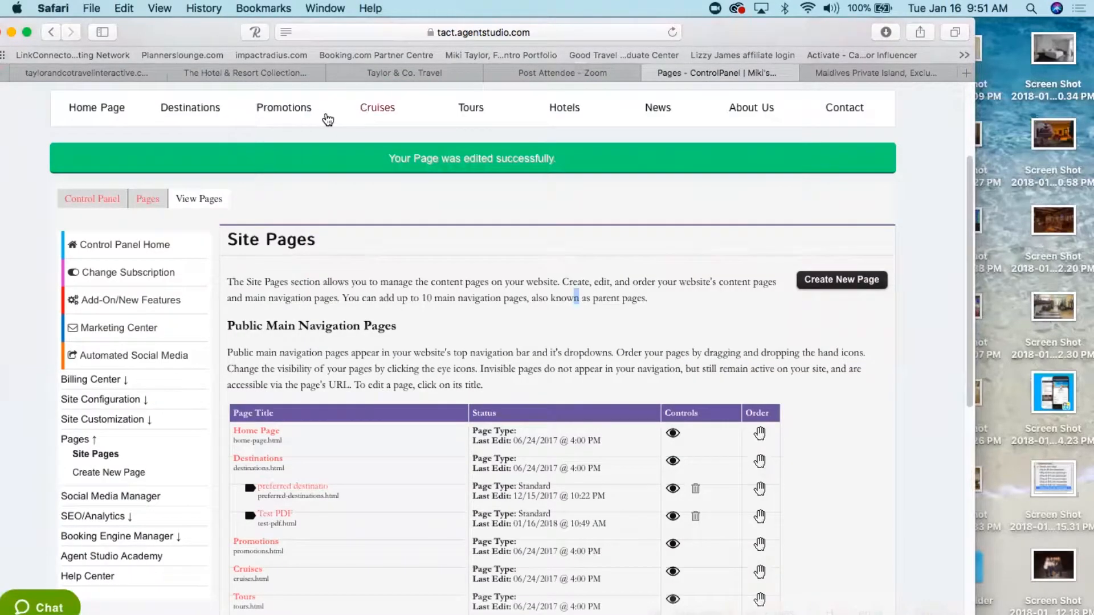
{"action": "mouse_move", "coordinate": [173, 113]}
{"action": "left_click", "coordinate": [184, 193]}
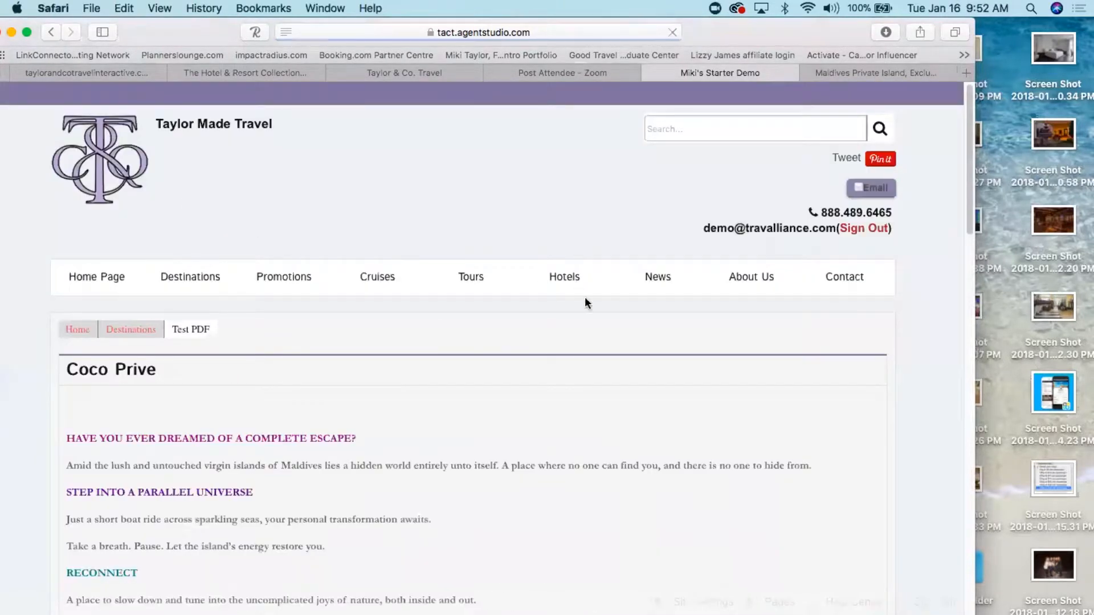
{"action": "scroll", "coordinate": [442, 330], "scroll_direction": "down", "scroll_amount": 3}
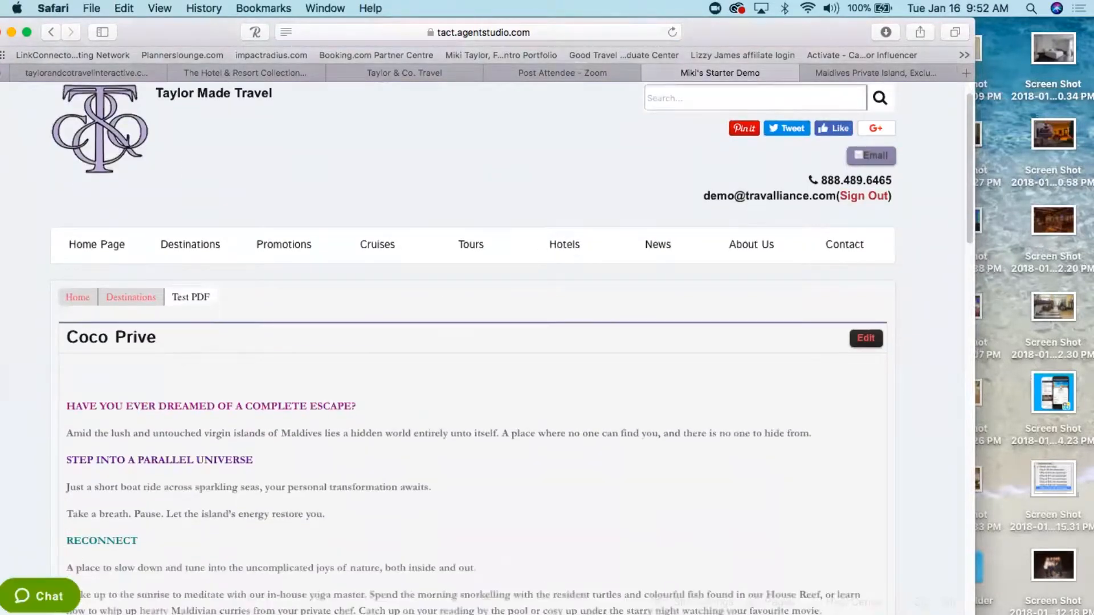
- Test the Resort Inquiry link above the embedded PDF and return to the live Test PDF page
{"action": "scroll", "coordinate": [513, 341], "scroll_direction": "down", "scroll_amount": 5}
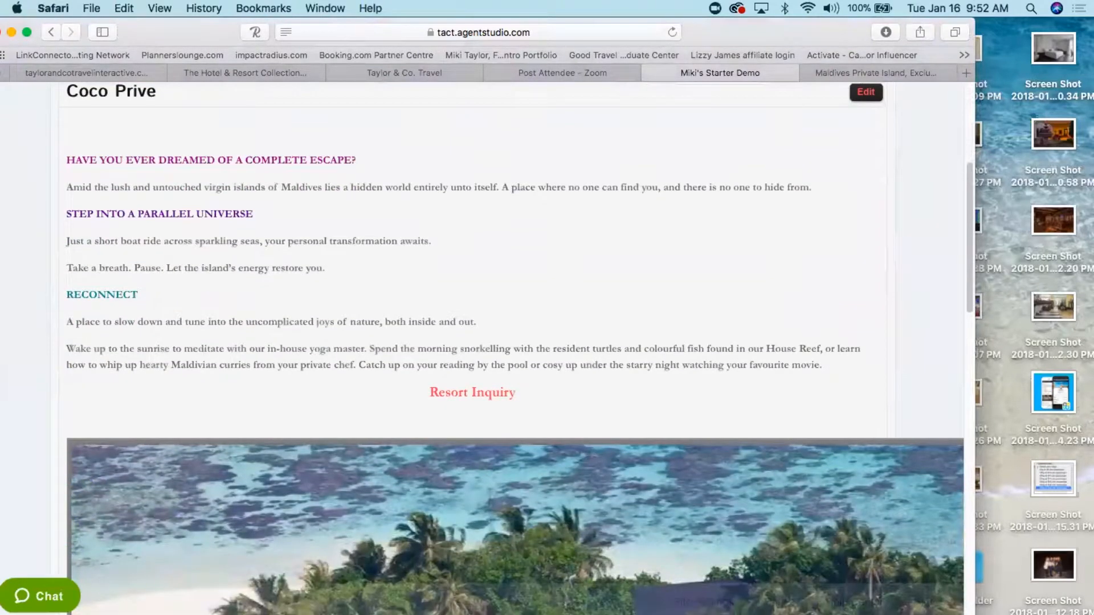
{"action": "left_click", "coordinate": [472, 392]}
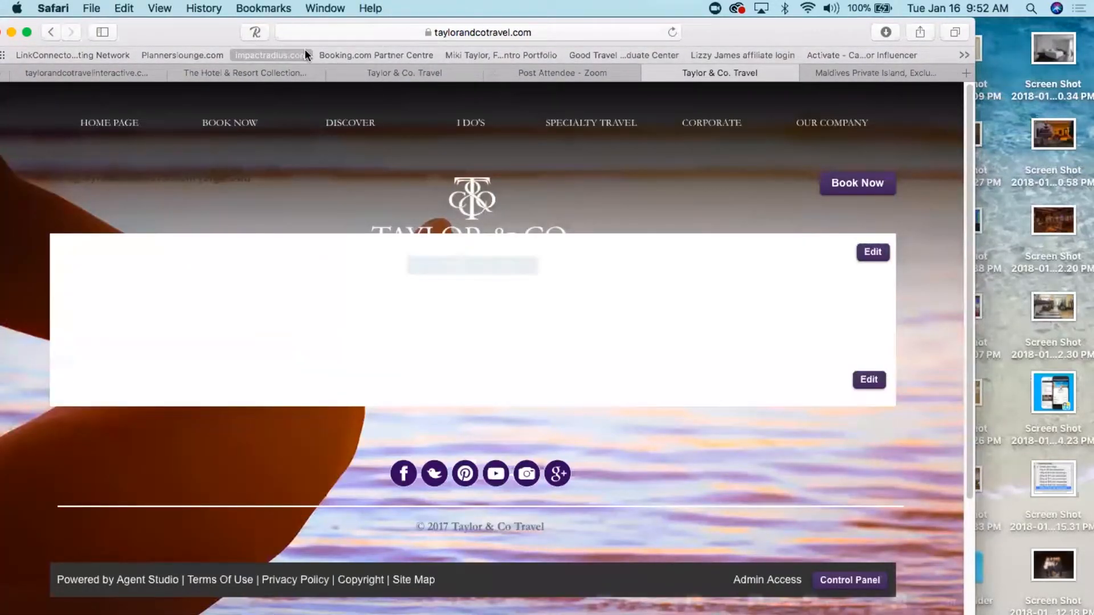
{"action": "left_click", "coordinate": [51, 31]}
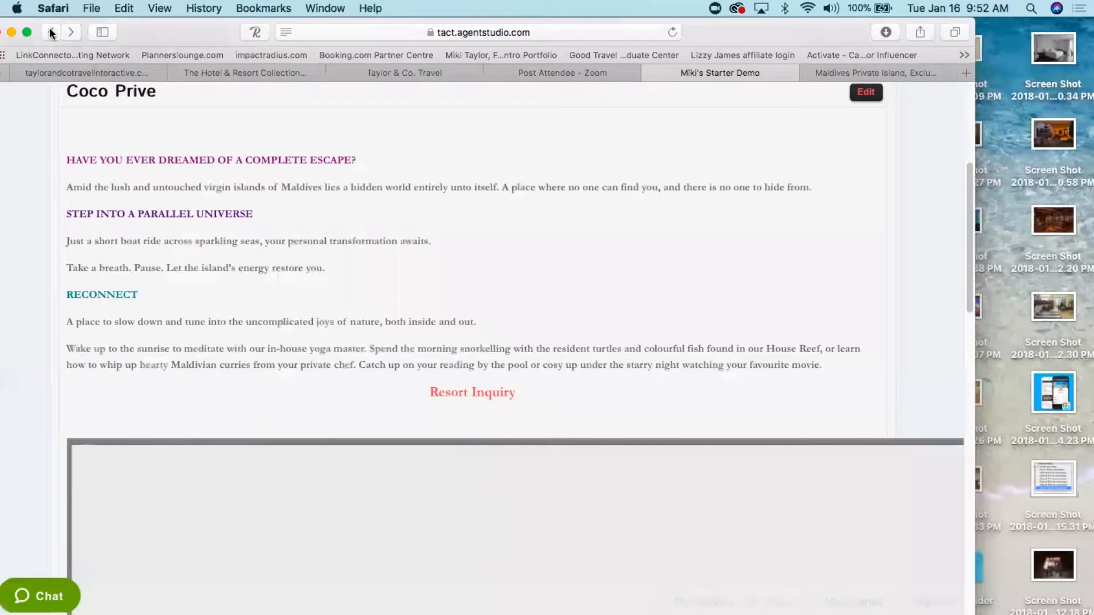
- Examine the embedded Coco Prive PDF down to the Trip Inquiry link beneath it and back up to the Resort Inquiry link
{"action": "scroll", "coordinate": [748, 406], "scroll_direction": "down", "scroll_amount": 1}
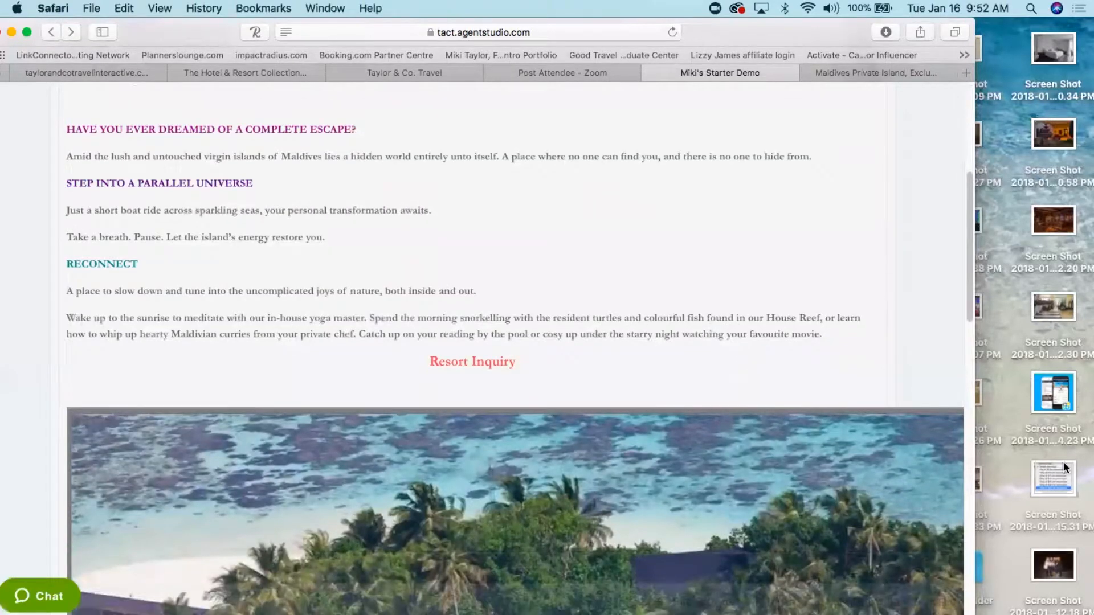
{"action": "scroll", "coordinate": [598, 366], "scroll_direction": "down", "scroll_amount": 6}
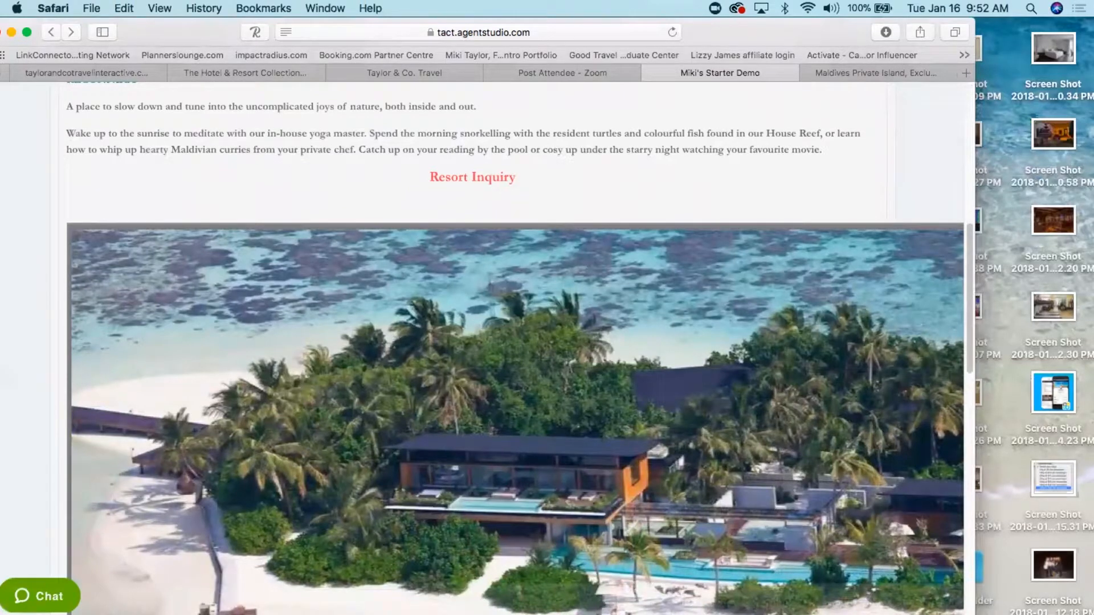
{"action": "scroll", "coordinate": [515, 349], "scroll_direction": "down", "scroll_amount": 9}
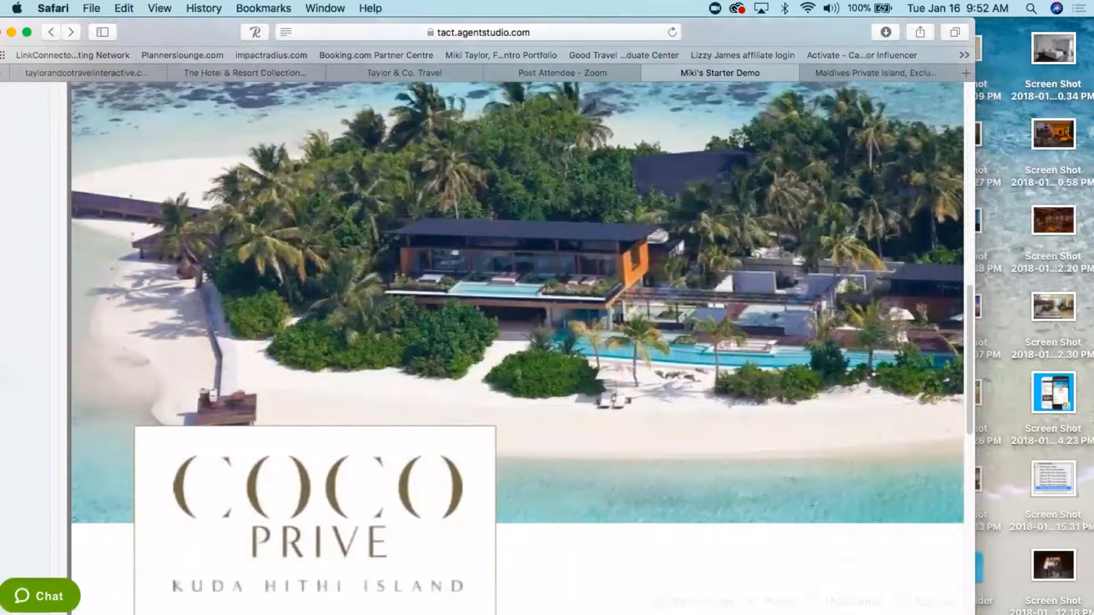
{"action": "scroll", "coordinate": [592, 352], "scroll_direction": "down", "scroll_amount": 15}
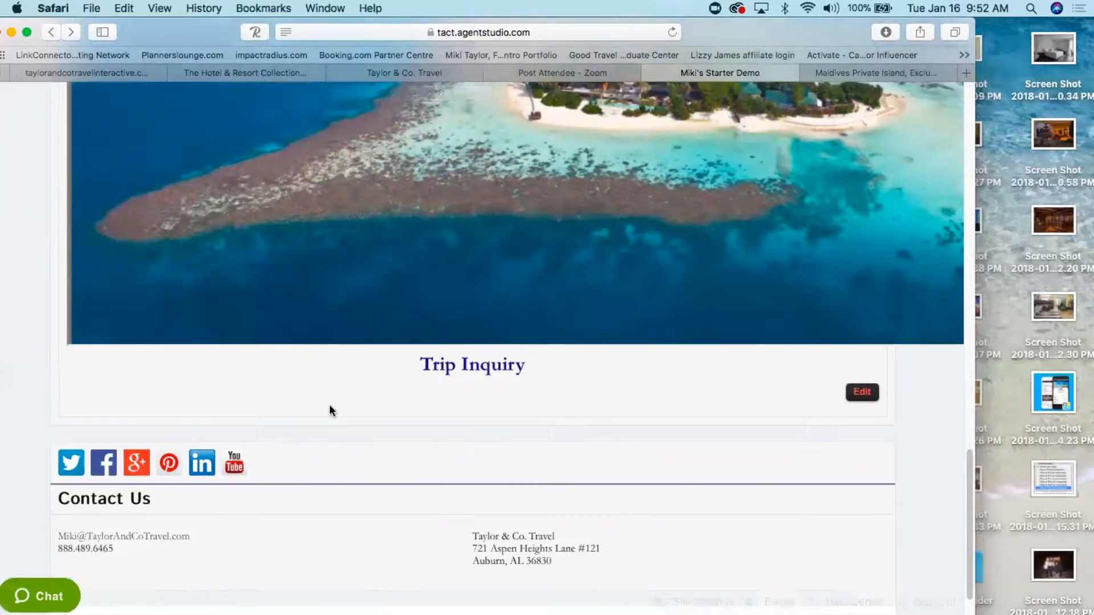
{"action": "scroll", "coordinate": [330, 410], "scroll_direction": "up", "scroll_amount": 10}
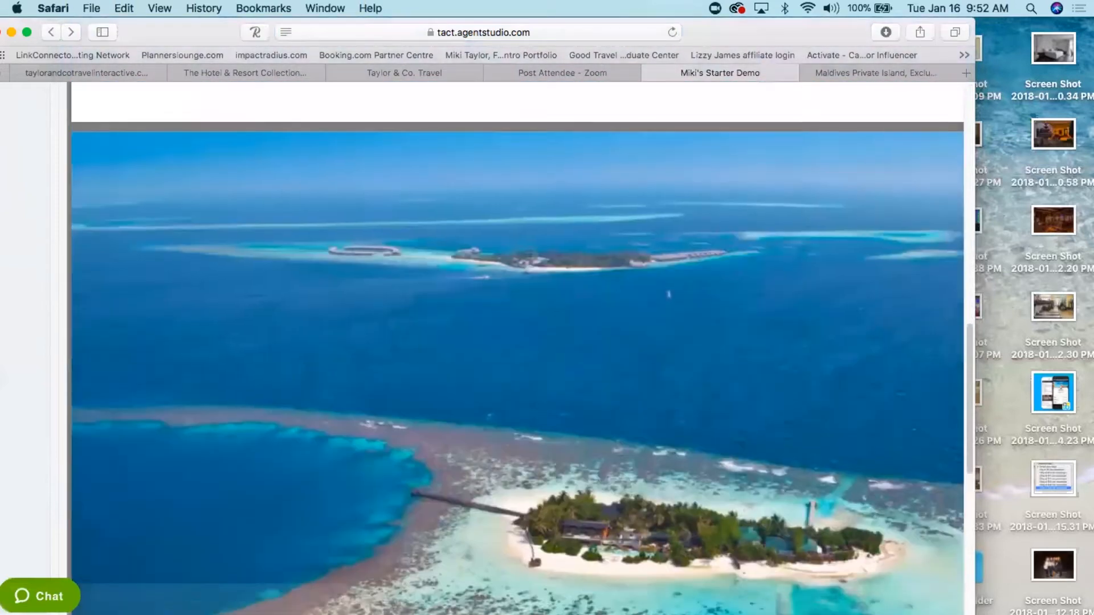
{"action": "scroll", "coordinate": [196, 262], "scroll_direction": "up", "scroll_amount": 6}
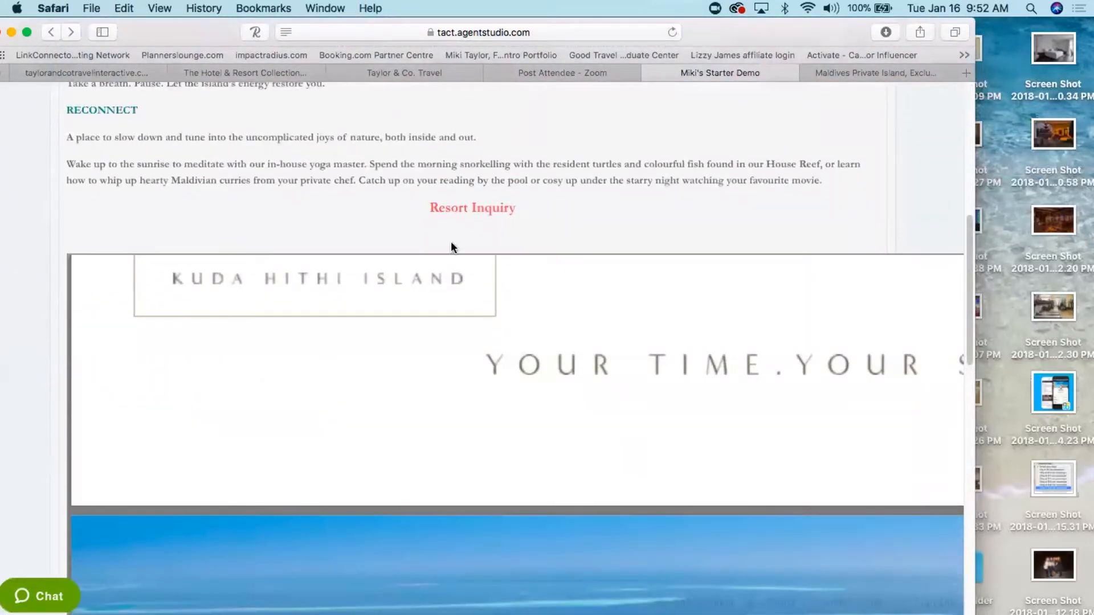
- Compare the hotel pages on taylorandcotravel.com with the live Test PDF page, and return to the demo site's Site Pages list
{"action": "left_click", "coordinate": [267, 73]}
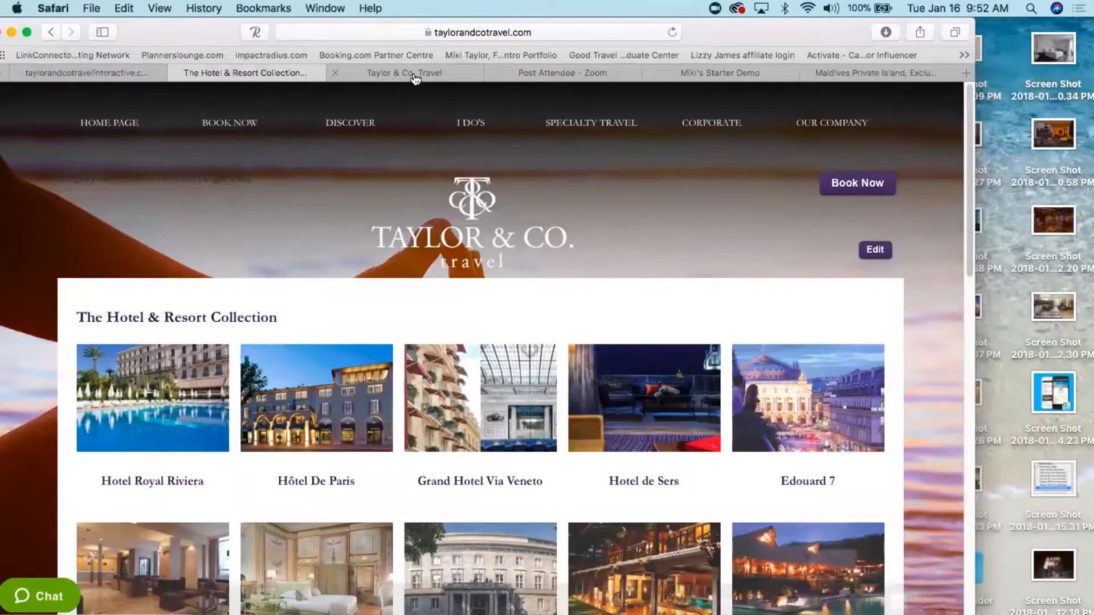
{"action": "left_click", "coordinate": [414, 76]}
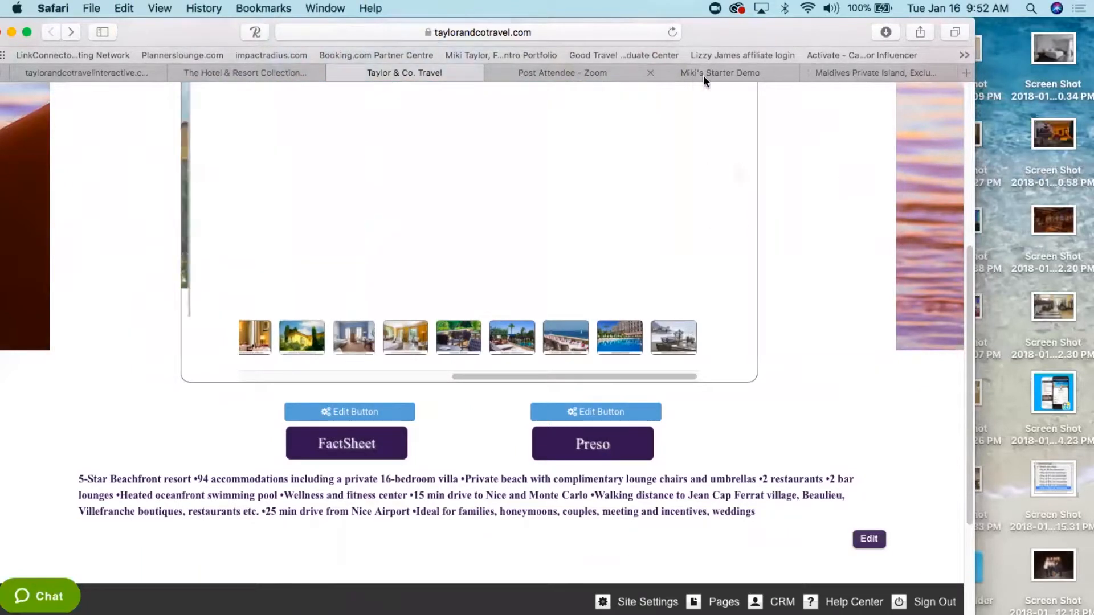
{"action": "left_click", "coordinate": [703, 77]}
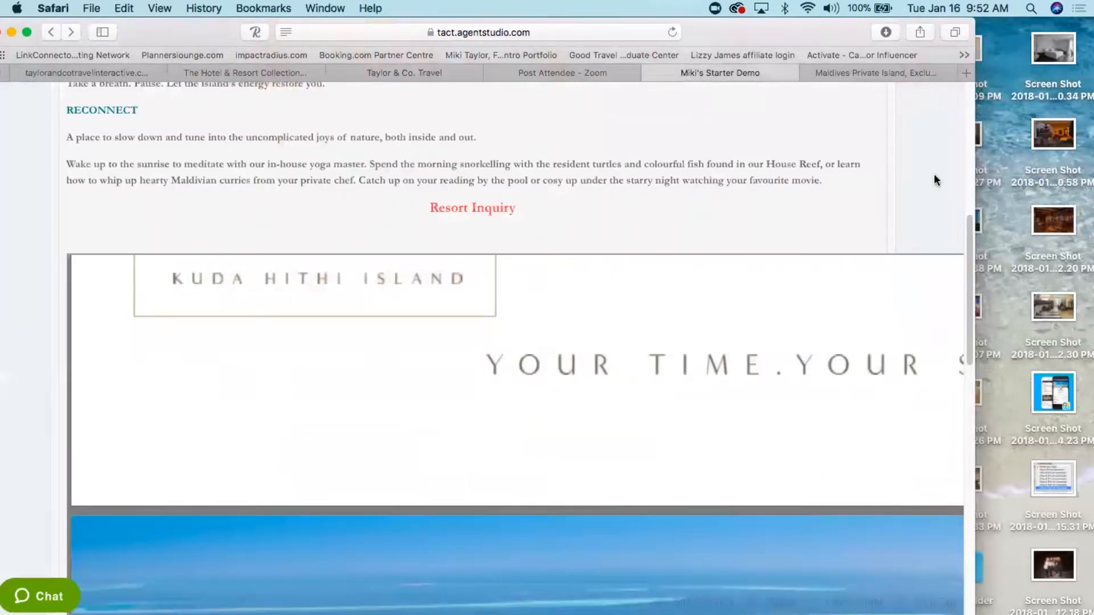
{"action": "scroll", "coordinate": [970, 313], "scroll_direction": "up", "scroll_amount": 10}
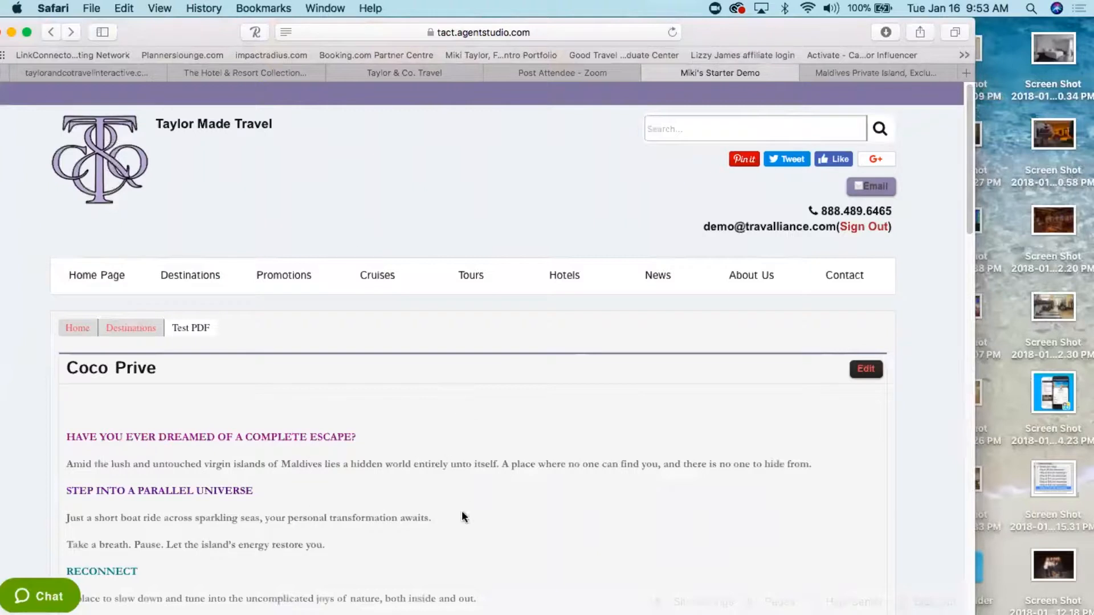
{"action": "scroll", "coordinate": [461, 547], "scroll_direction": "down", "scroll_amount": 3}
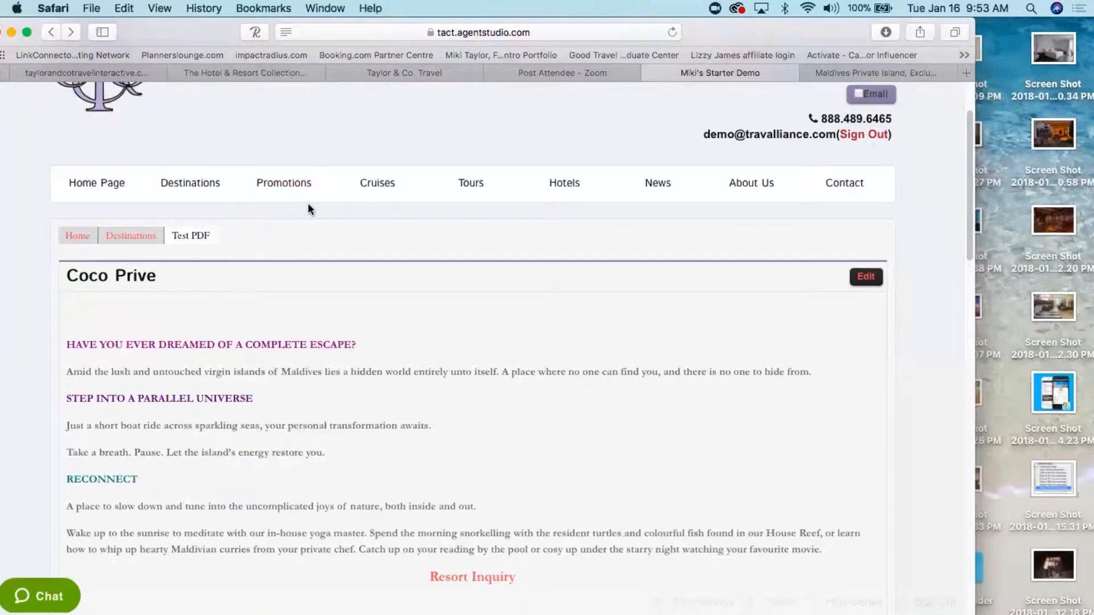
{"action": "left_click", "coordinate": [51, 32]}
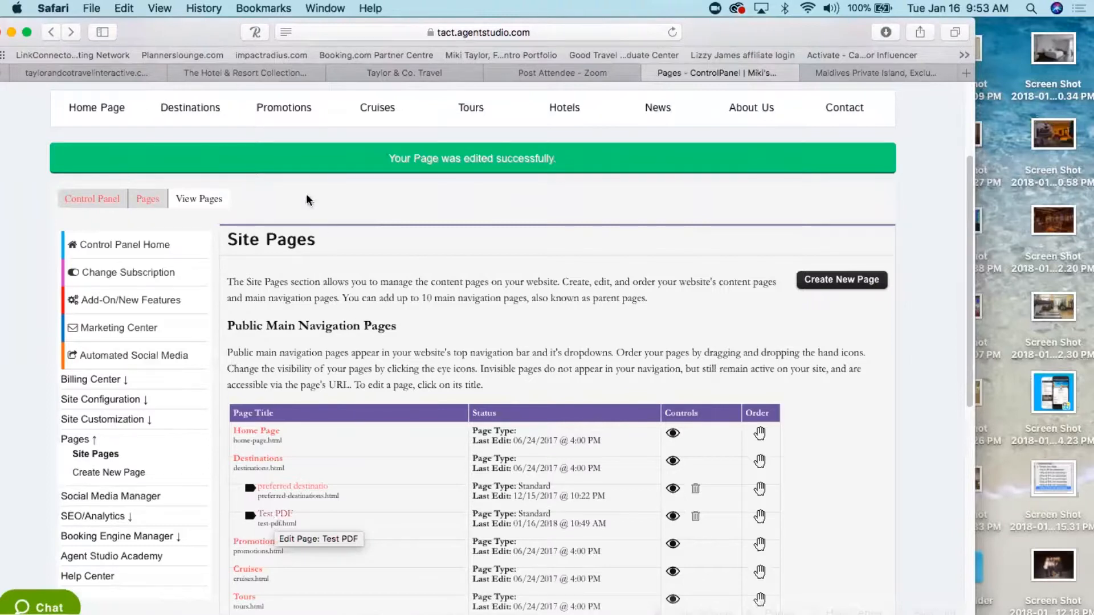
- On taylorandcotravel.com, open the Discover page and its Shop Accessories & Our Favorite Stuff page to view the picture layout
{"action": "left_click", "coordinate": [273, 71]}
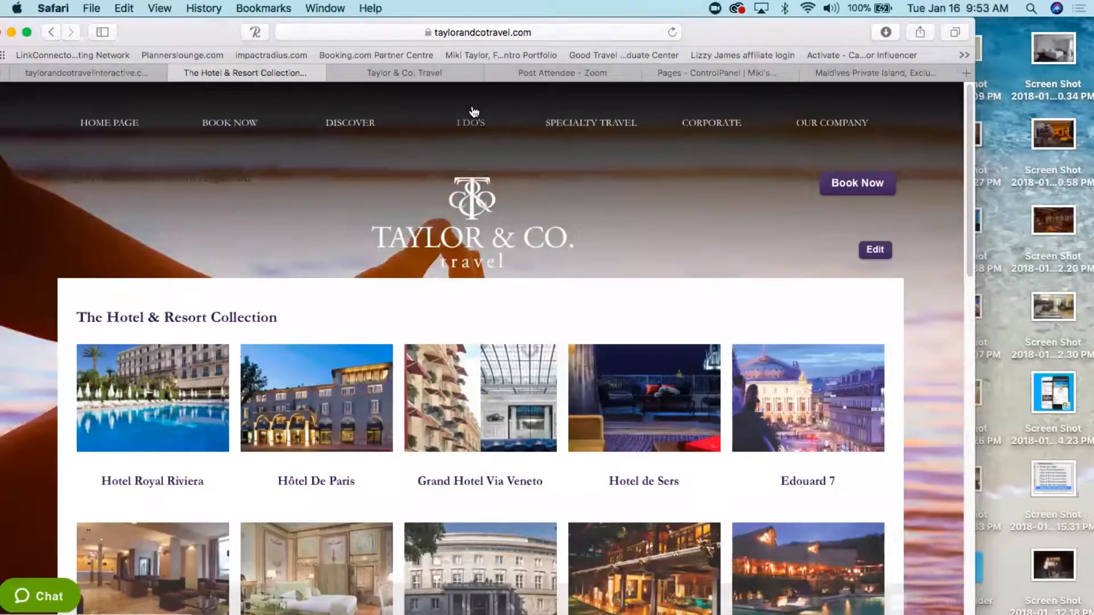
{"action": "left_click", "coordinate": [358, 125]}
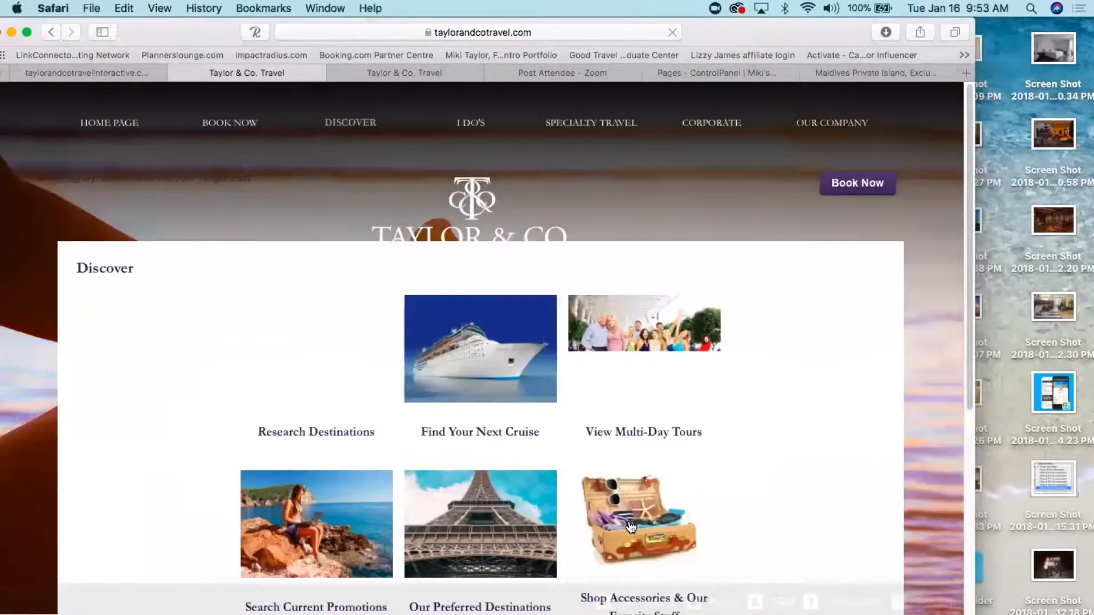
{"action": "left_click", "coordinate": [630, 520]}
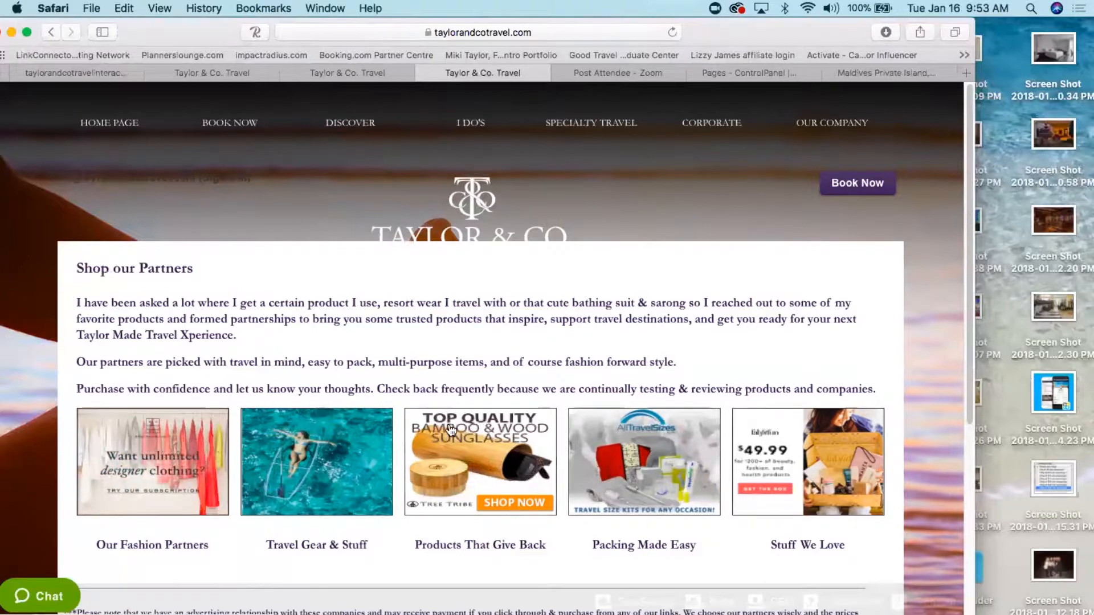
- Close the Zoom web page and make the Test PDF page invisible in the demo site's navigation
{"action": "left_click", "coordinate": [610, 73]}
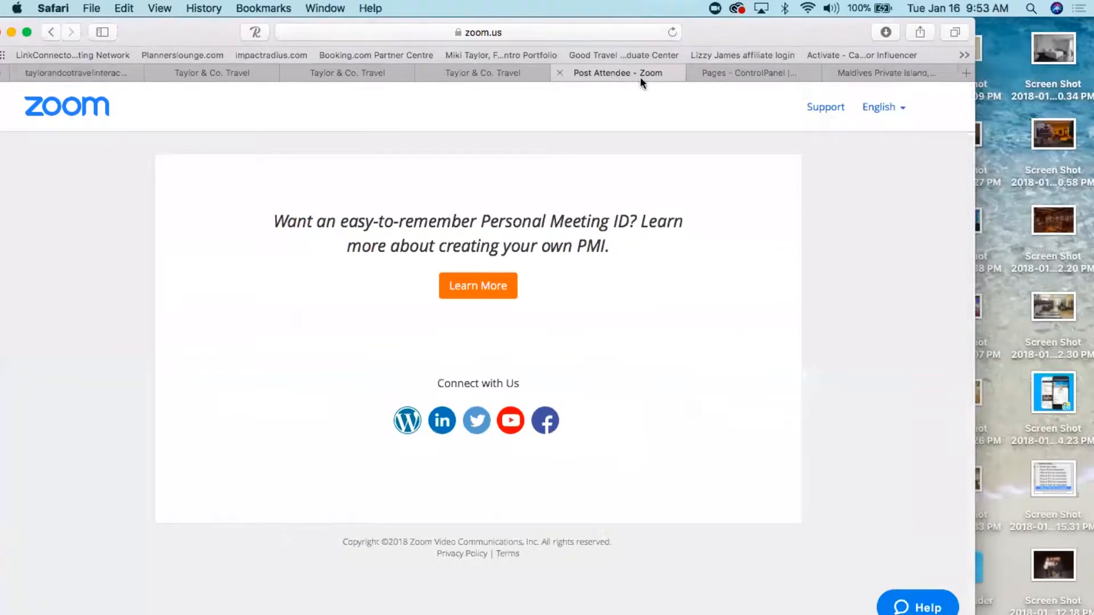
{"action": "left_click", "coordinate": [559, 74]}
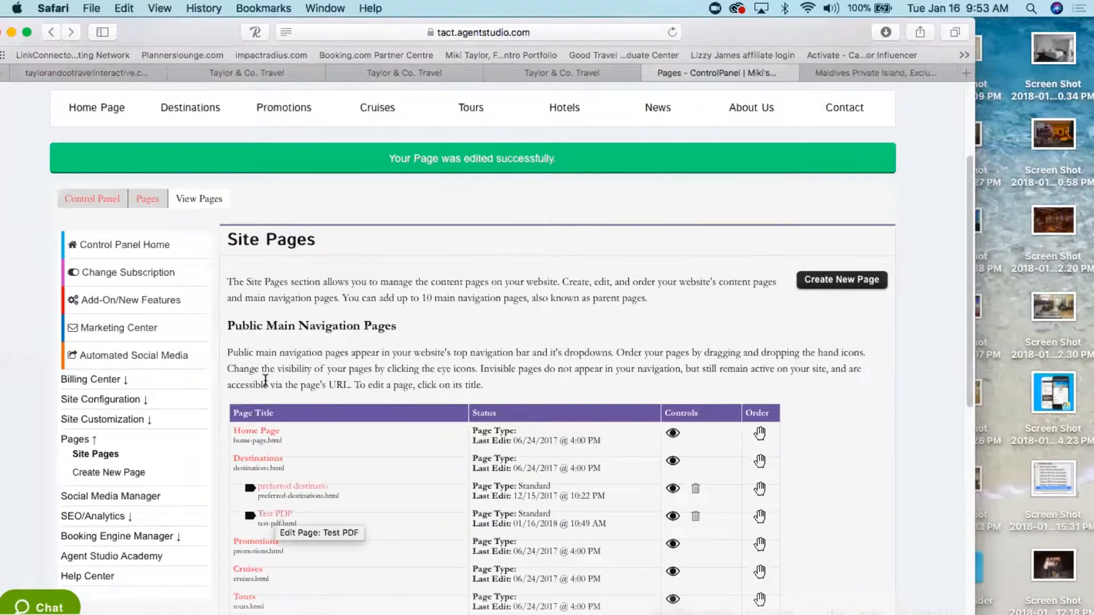
{"action": "mouse_move", "coordinate": [188, 111]}
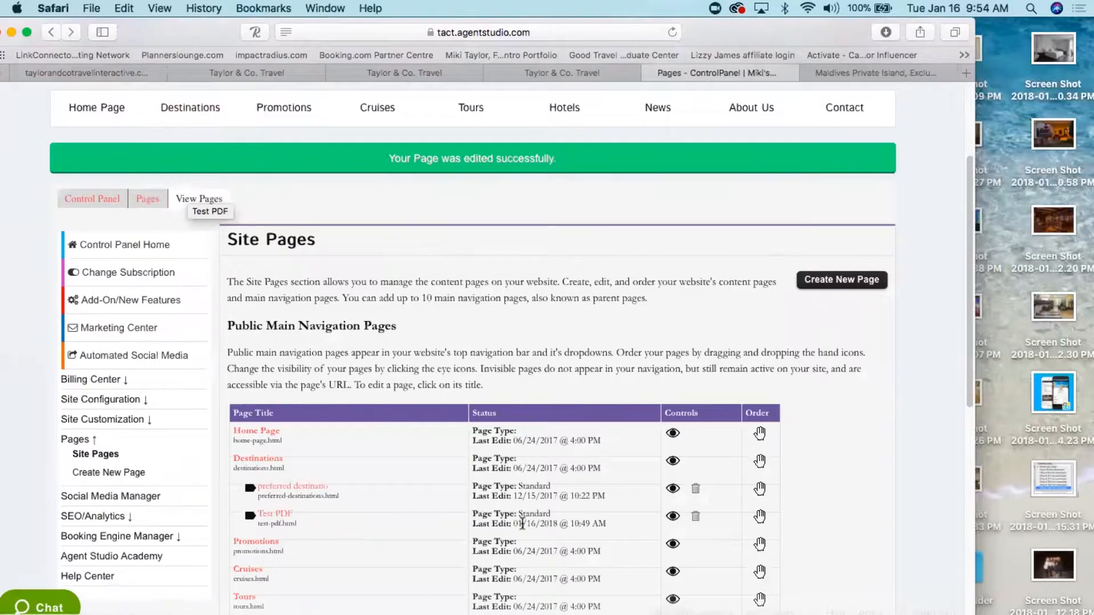
{"action": "left_click", "coordinate": [674, 518]}
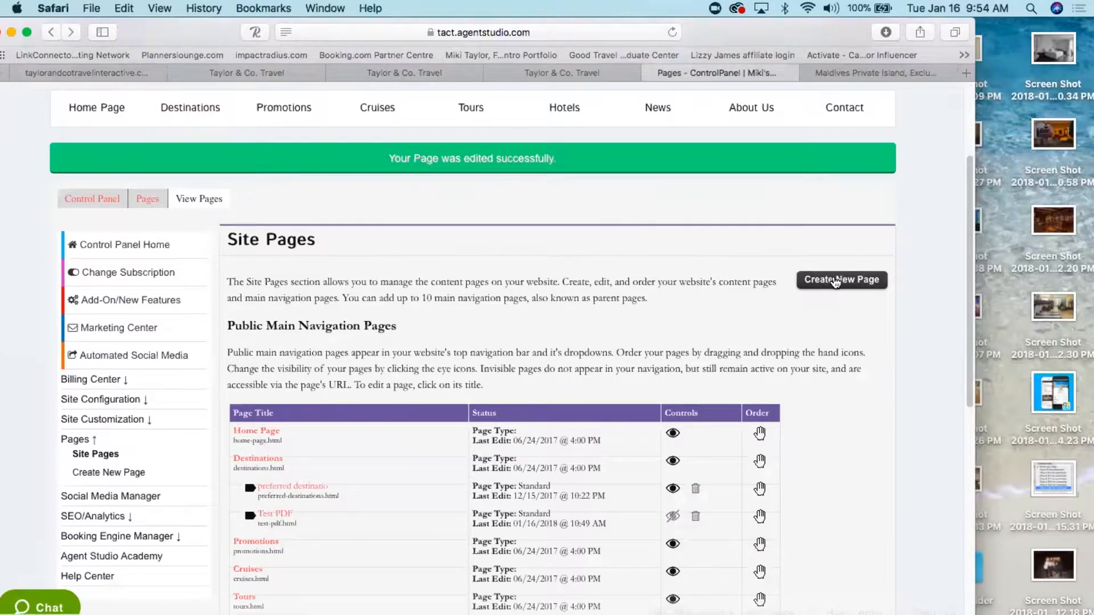
- Create a new site page with the name Maldives Resorts and the page URL maldives-resorts
{"action": "left_click", "coordinate": [835, 280]}
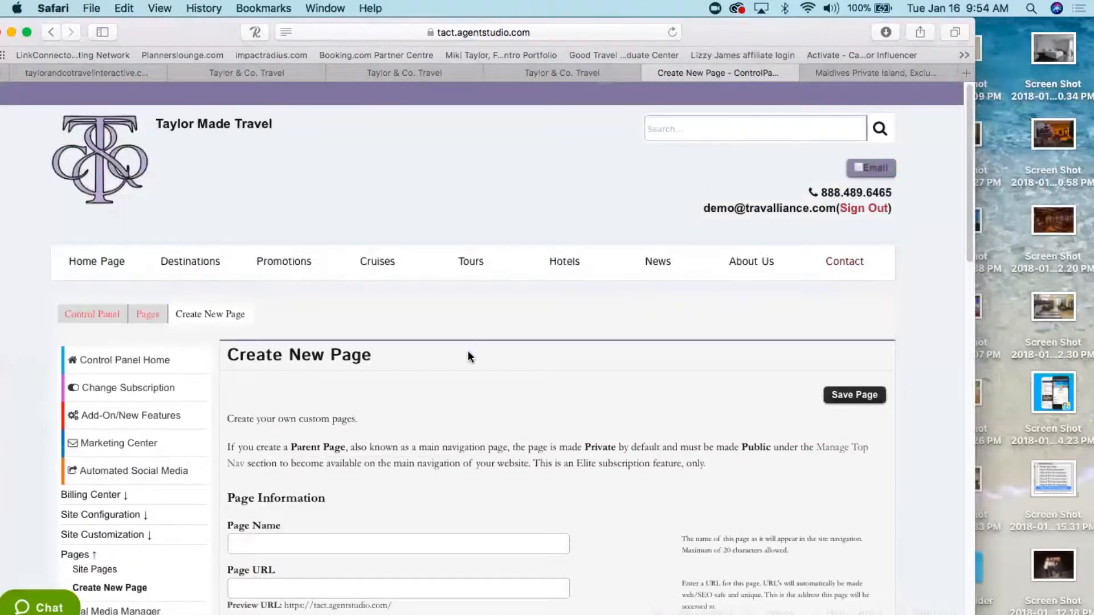
{"action": "scroll", "coordinate": [468, 350], "scroll_direction": "down", "scroll_amount": 2}
{"action": "scroll", "coordinate": [487, 342], "scroll_direction": "down", "scroll_amount": 5}
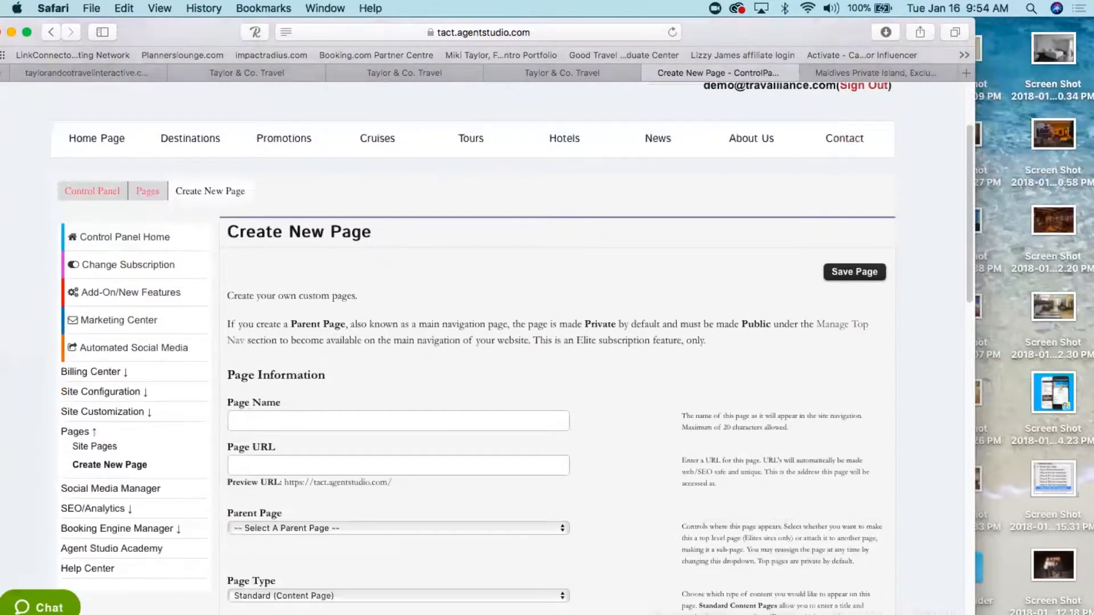
{"action": "left_click", "coordinate": [270, 328]}
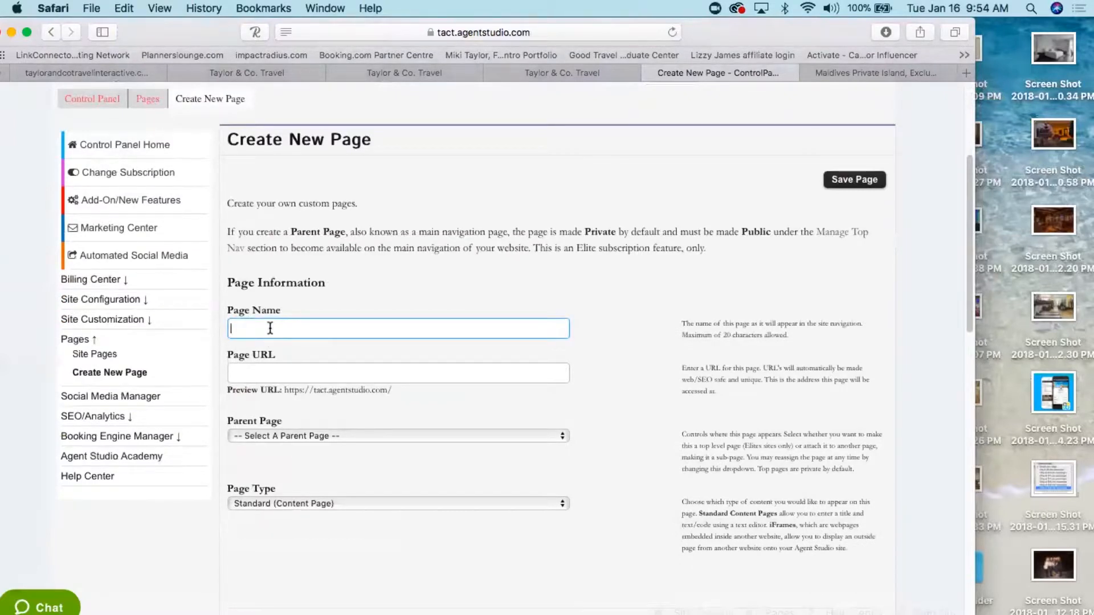
{"action": "type", "text": "Malidives"}
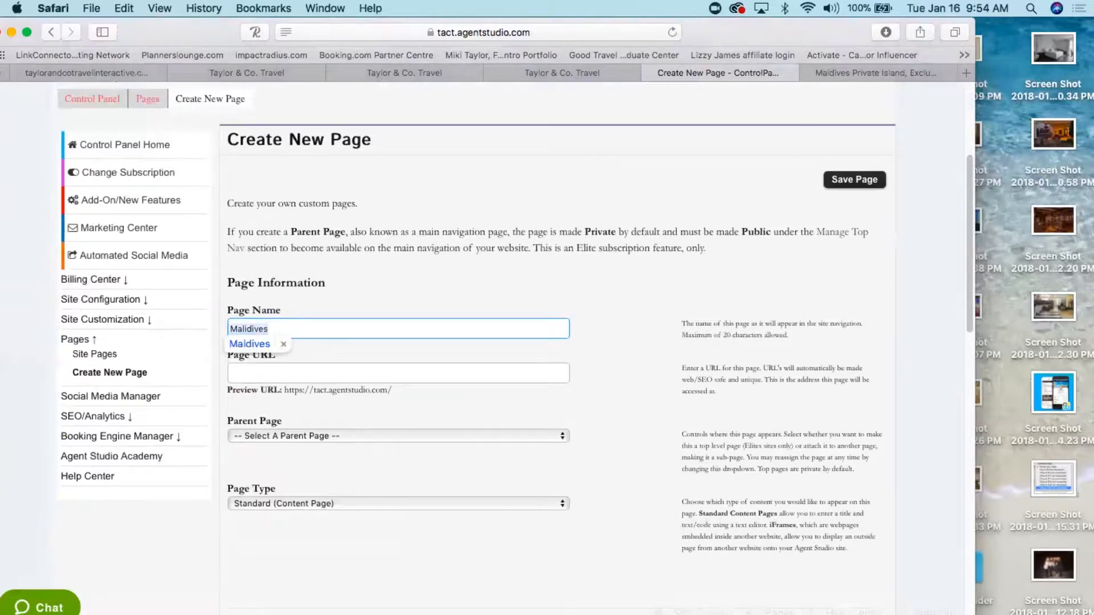
{"action": "type", "text": " R"}
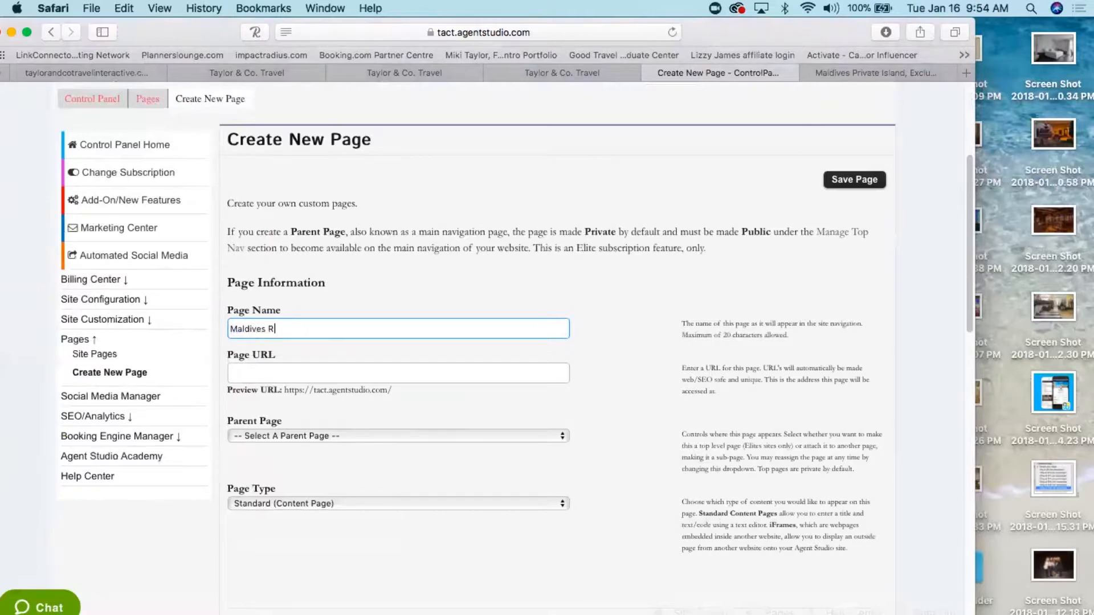
{"action": "type", "text": "esorts"}
{"action": "left_click", "coordinate": [266, 373]}
{"action": "type", "text": "ma"}
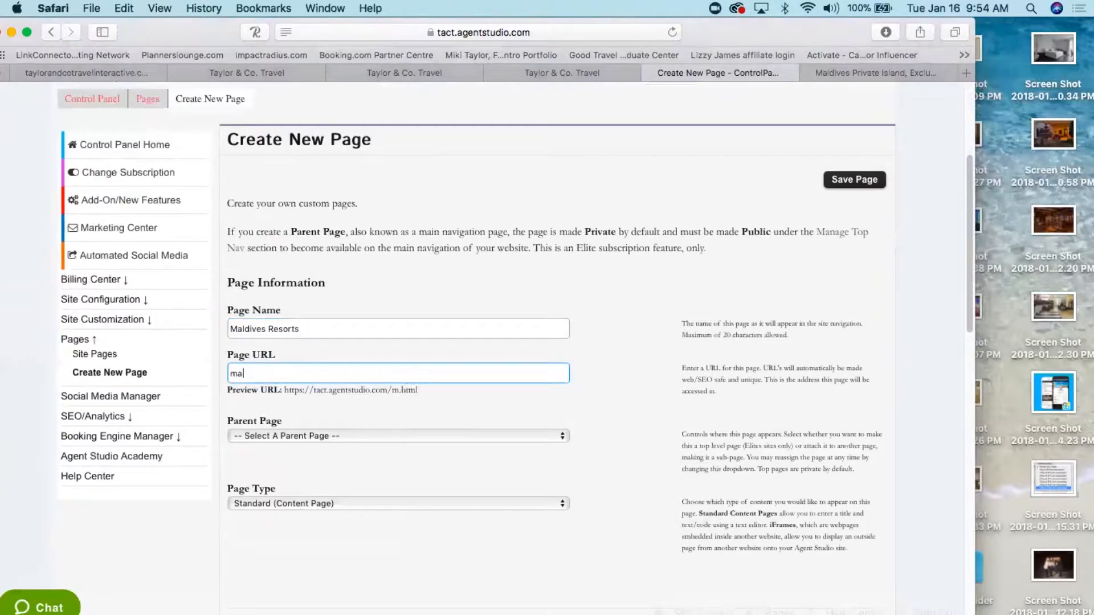
{"action": "type", "text": "ldives-resorts"}
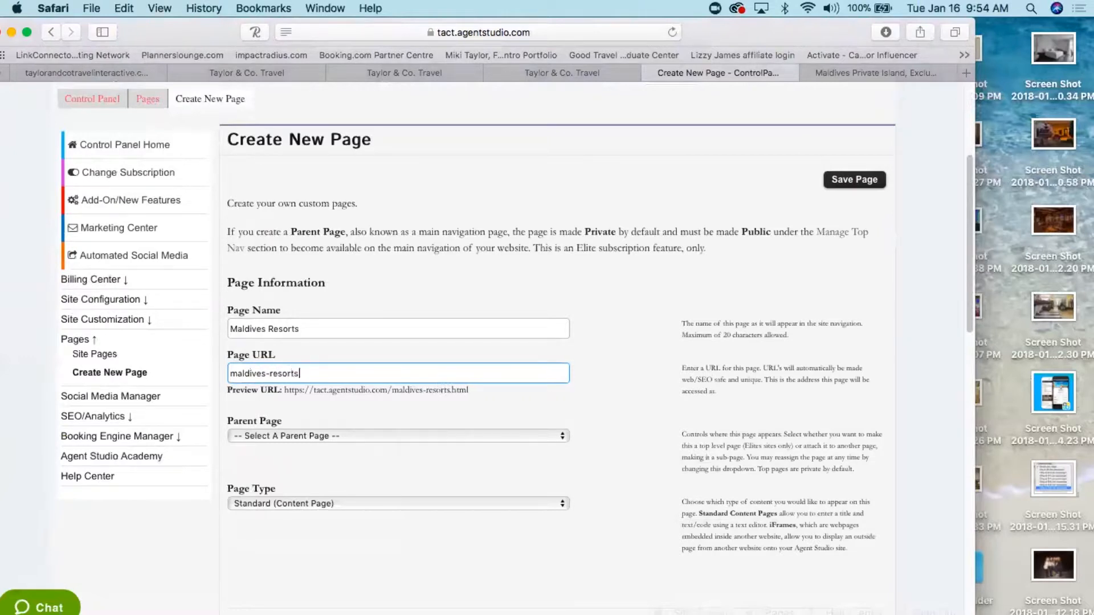
- Assign Destinations as the new page's parent and keep the page type Standard (Content Page)
{"action": "left_click", "coordinate": [269, 436]}
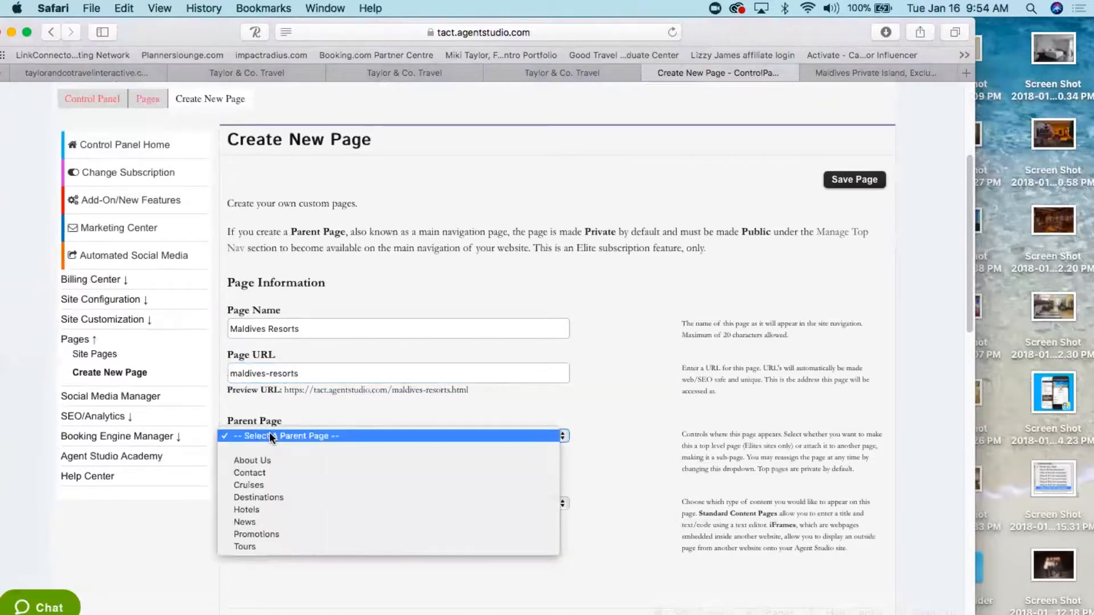
{"action": "left_click", "coordinate": [263, 498]}
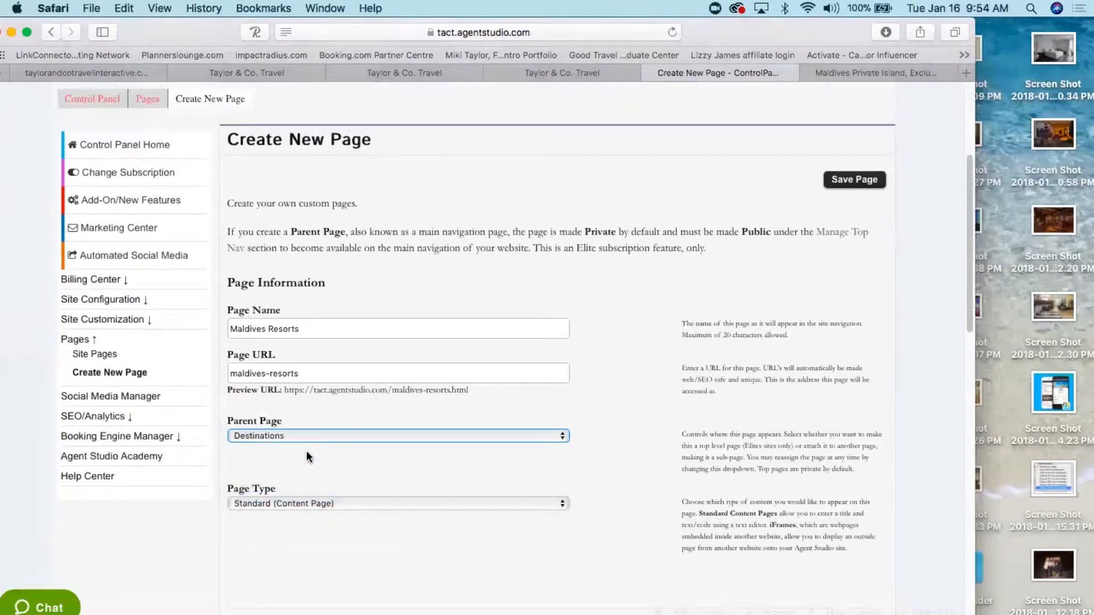
{"action": "left_click", "coordinate": [396, 500]}
{"action": "left_click", "coordinate": [395, 500]}
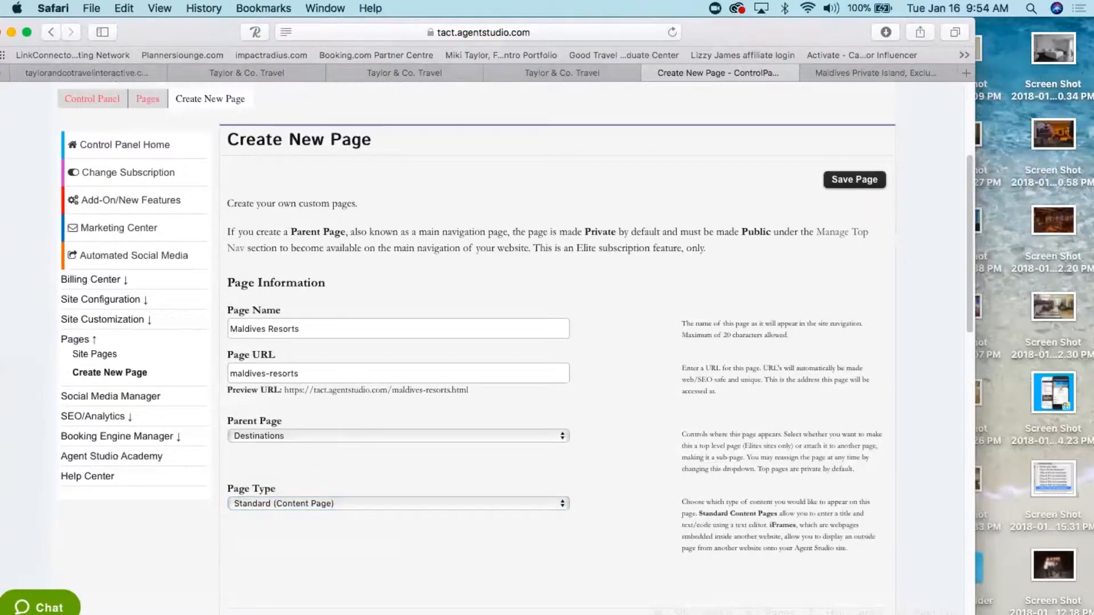
- Center the Content Body's empty paragraph and set up a new table there with 6 rows and 3 columns
{"action": "scroll", "coordinate": [405, 548], "scroll_direction": "down", "scroll_amount": 5}
{"action": "scroll", "coordinate": [559, 347], "scroll_direction": "down", "scroll_amount": 4}
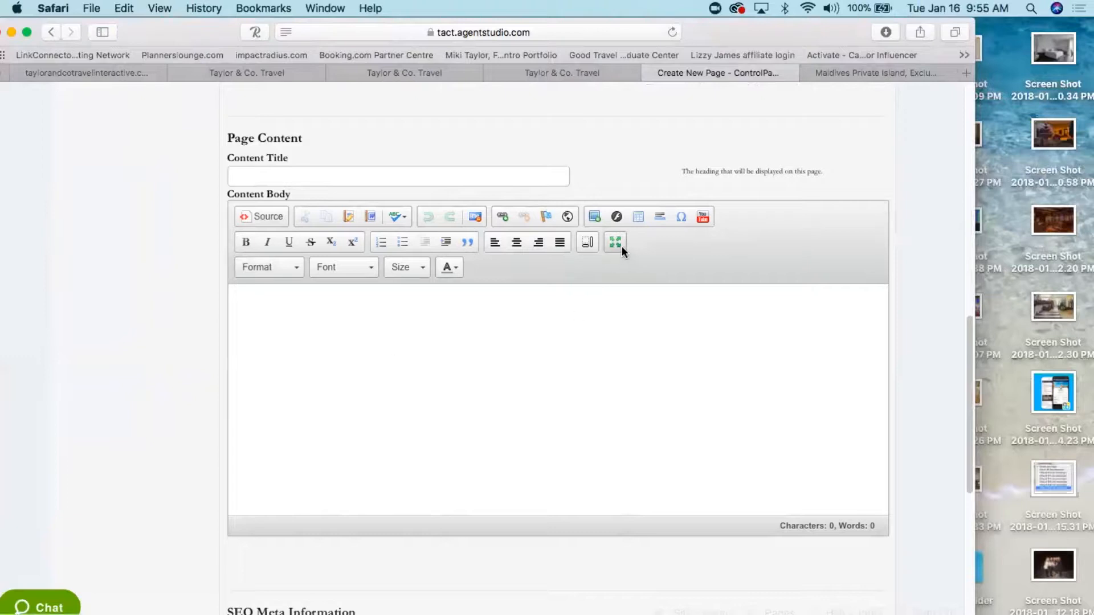
{"action": "left_click", "coordinate": [517, 243]}
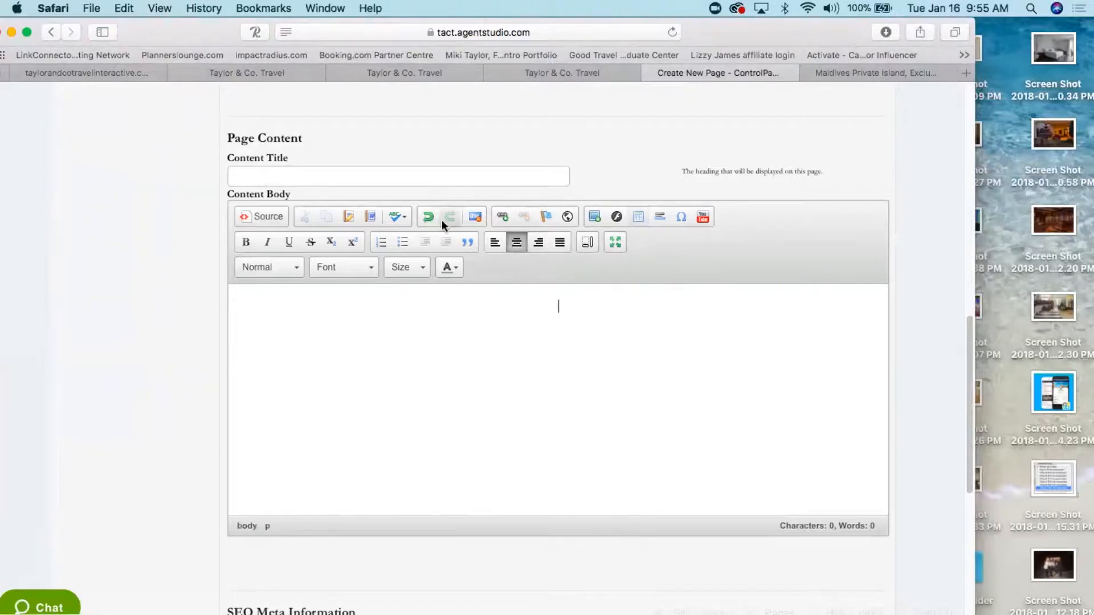
{"action": "left_click", "coordinate": [639, 221]}
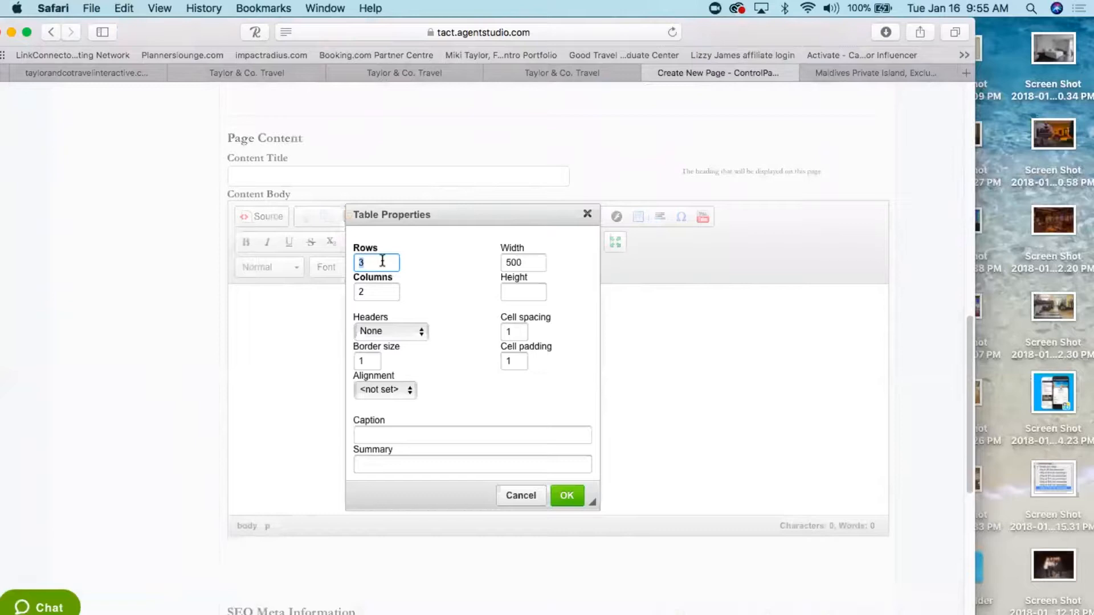
{"action": "type", "text": "6"}
{"action": "left_click", "coordinate": [373, 287]}
{"action": "key", "text": "BackSpace"}
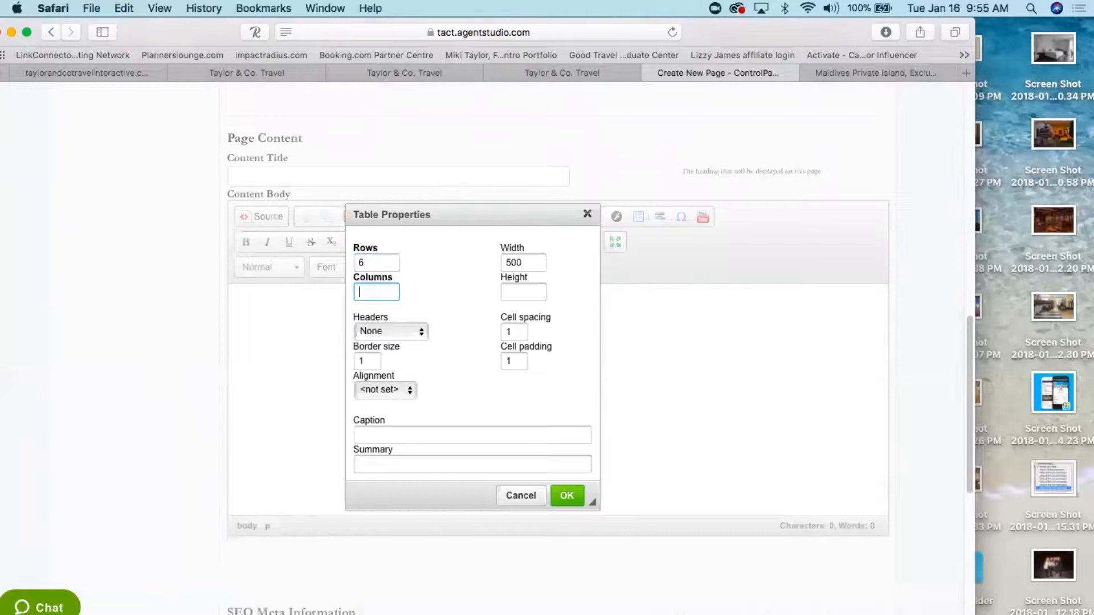
{"action": "type", "text": "3"}
- Keep the table's headers at None, and set its border size to 2 and its alignment to Center
{"action": "left_click", "coordinate": [382, 331]}
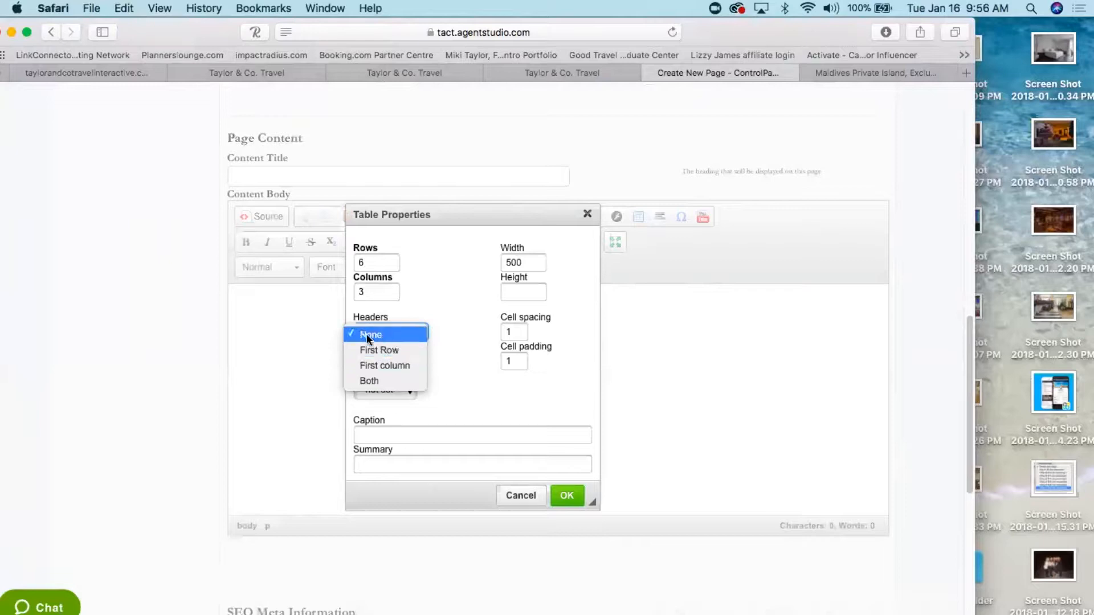
{"action": "left_click", "coordinate": [367, 336]}
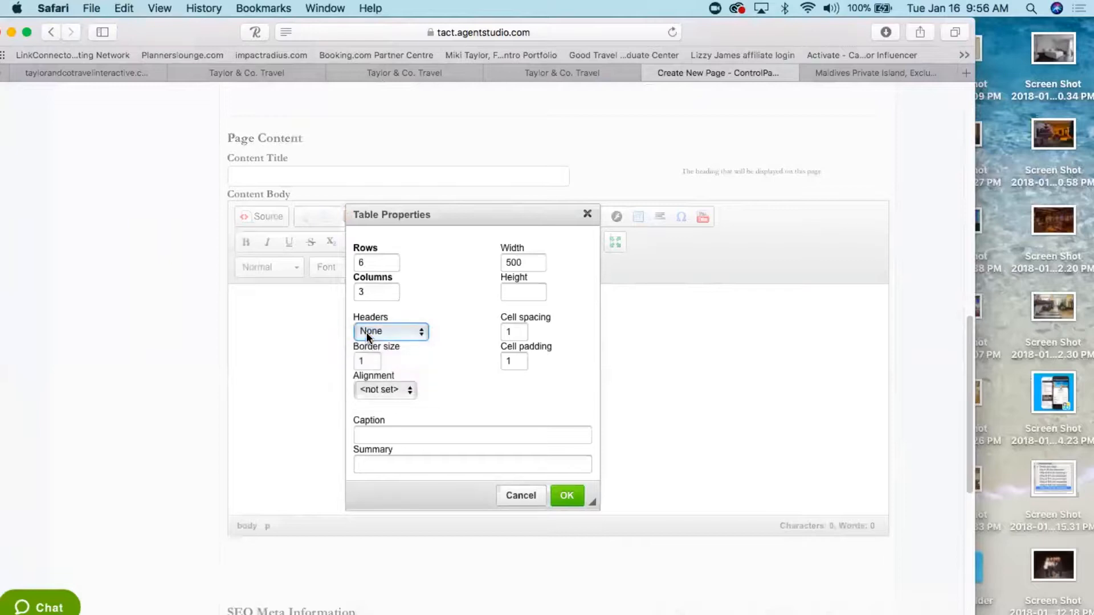
{"action": "left_click", "coordinate": [373, 361]}
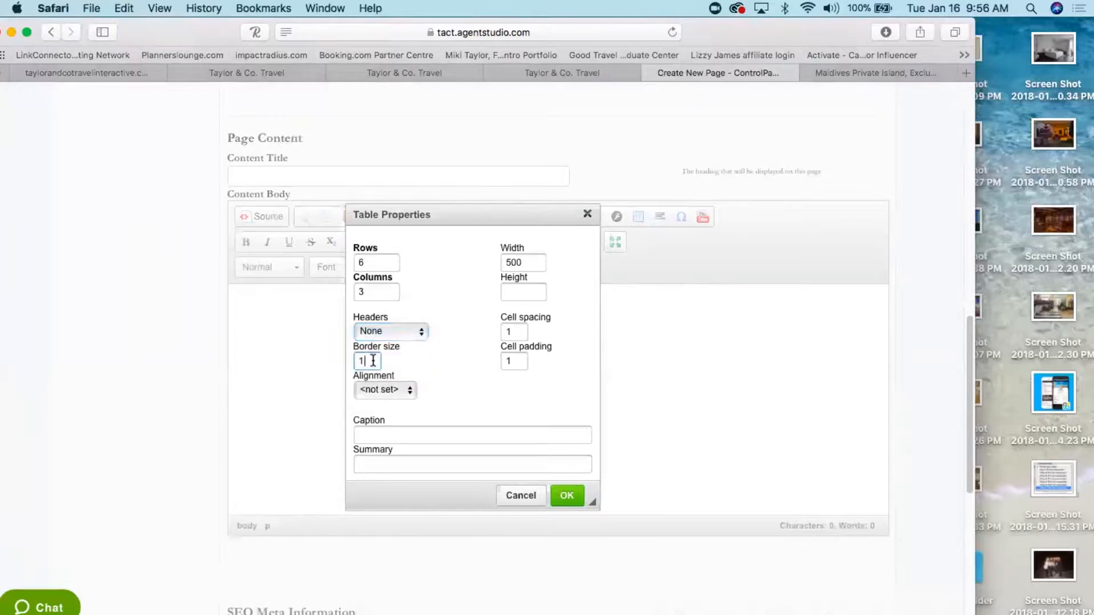
{"action": "key", "text": "BackSpace"}
{"action": "type", "text": "2"}
{"action": "left_click", "coordinate": [383, 391]}
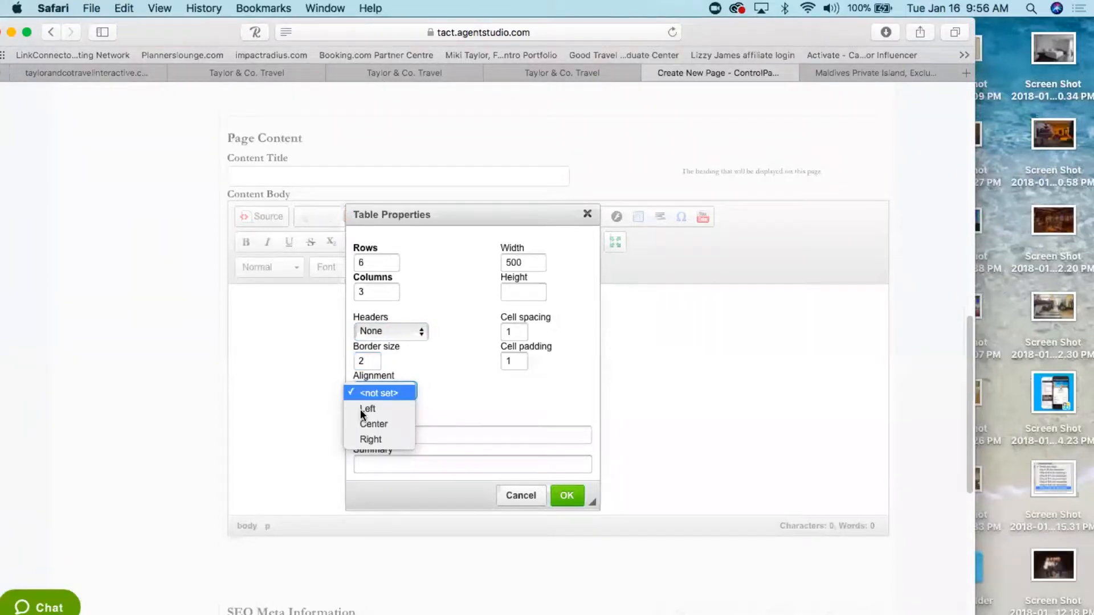
{"action": "left_click", "coordinate": [371, 422]}
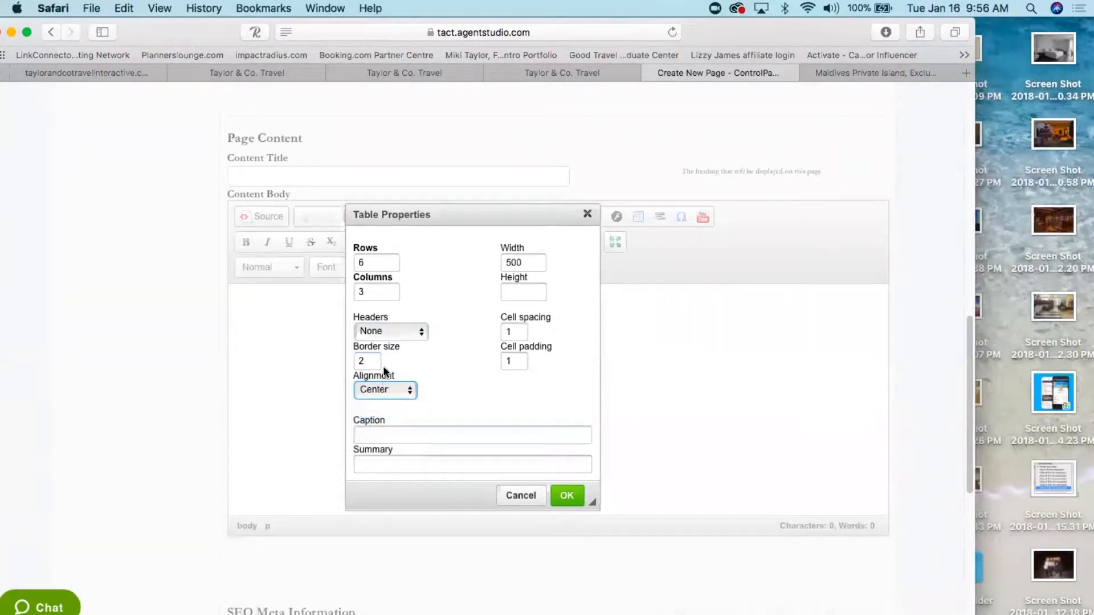
{"action": "left_click", "coordinate": [379, 388]}
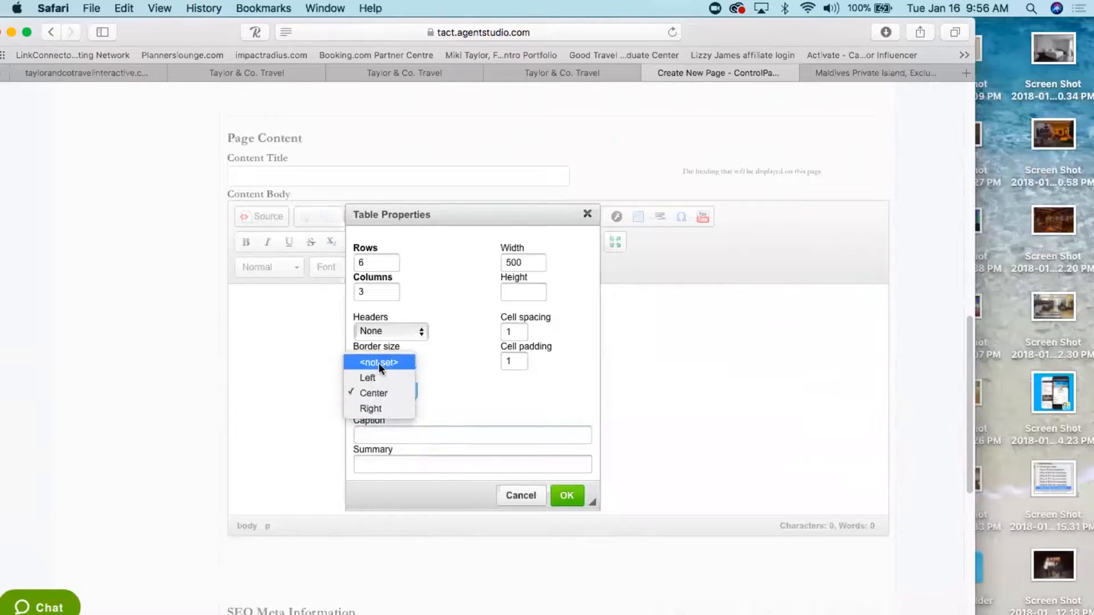
{"action": "left_click", "coordinate": [377, 392]}
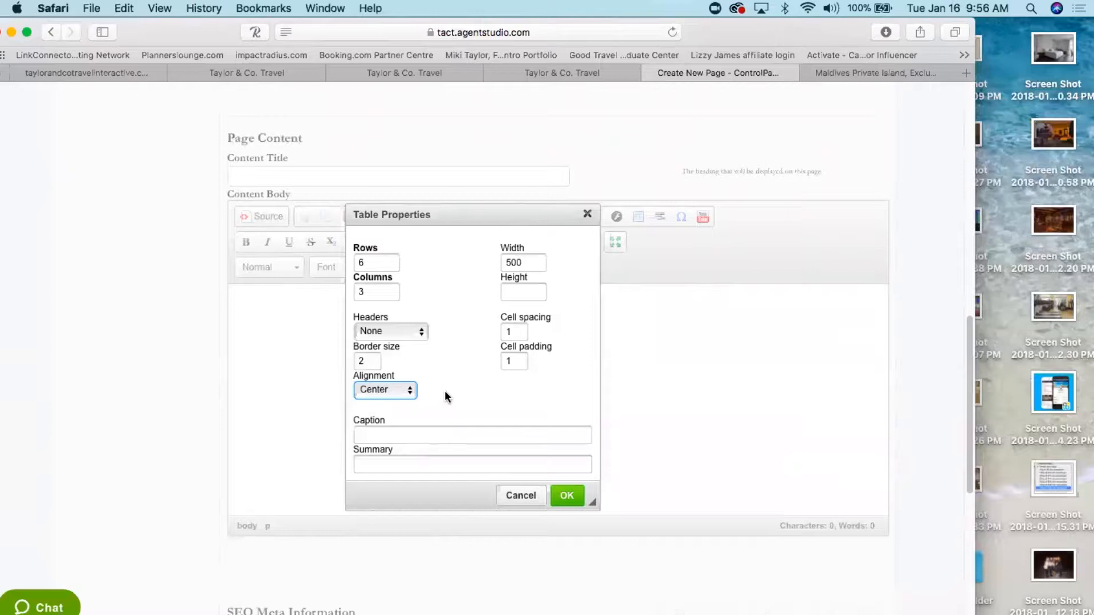
- Insert the table with its default width and no height, caption or summary, and add an empty line above it
{"action": "left_click", "coordinate": [524, 262]}
{"action": "left_click", "coordinate": [523, 291]}
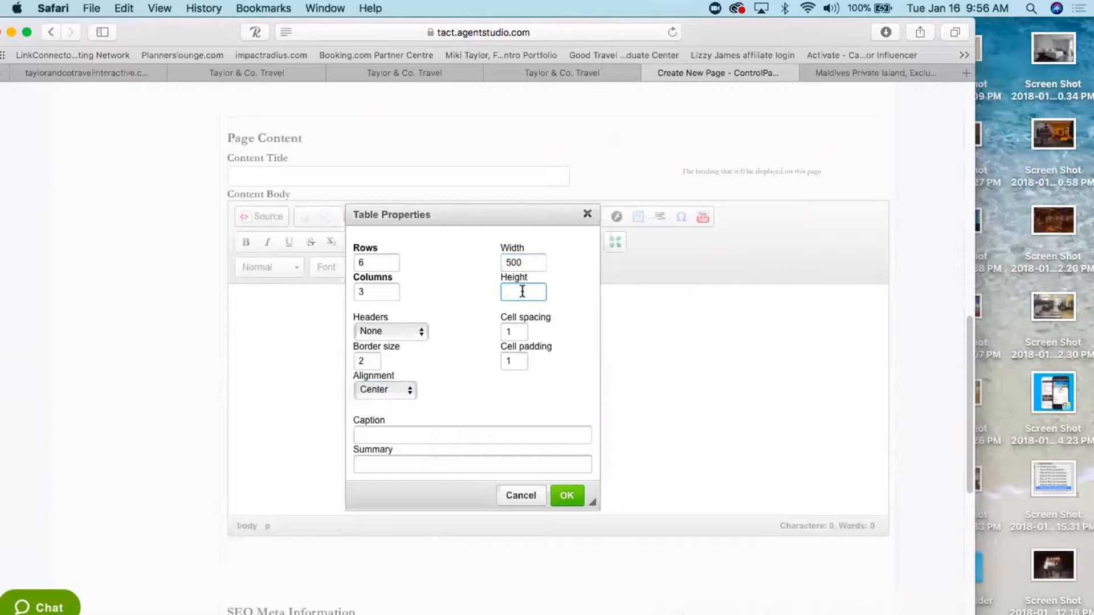
{"action": "left_click", "coordinate": [367, 433]}
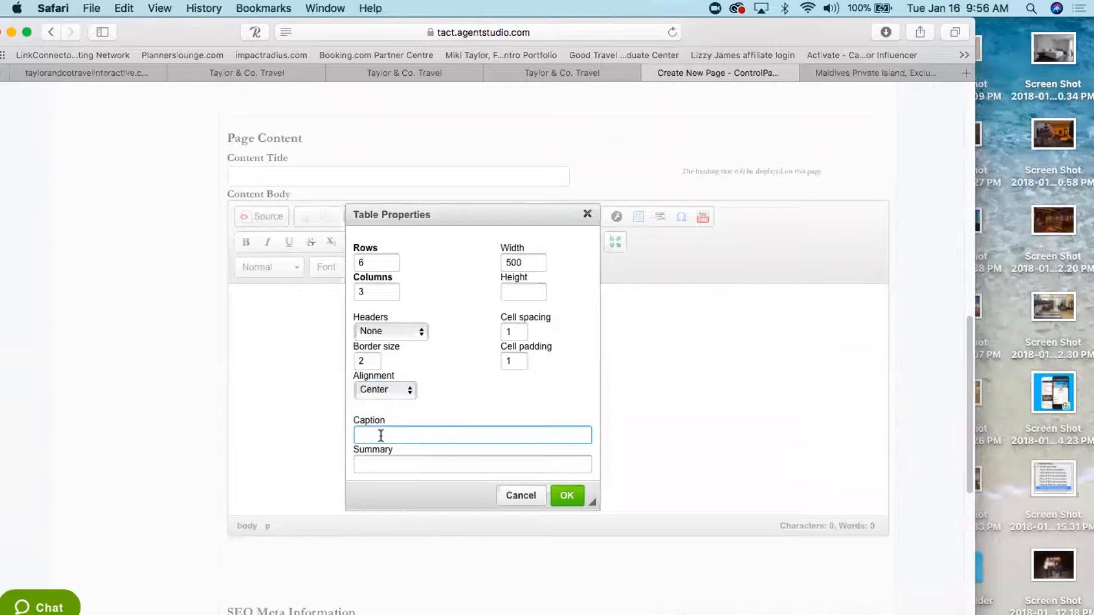
{"action": "left_click", "coordinate": [396, 463]}
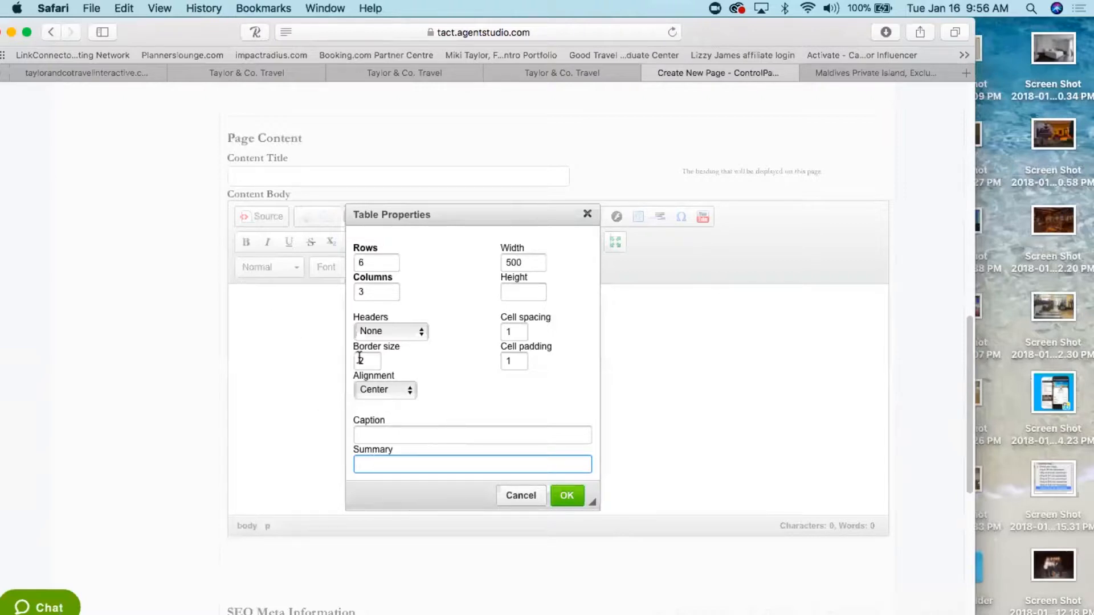
{"action": "left_click", "coordinate": [567, 495]}
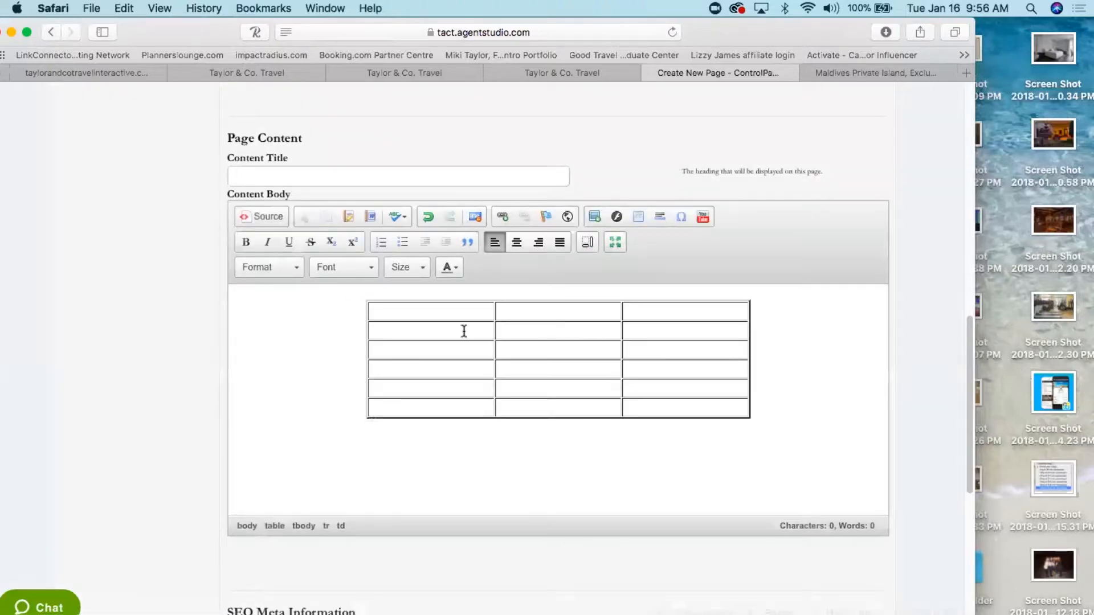
{"action": "left_click", "coordinate": [350, 328]}
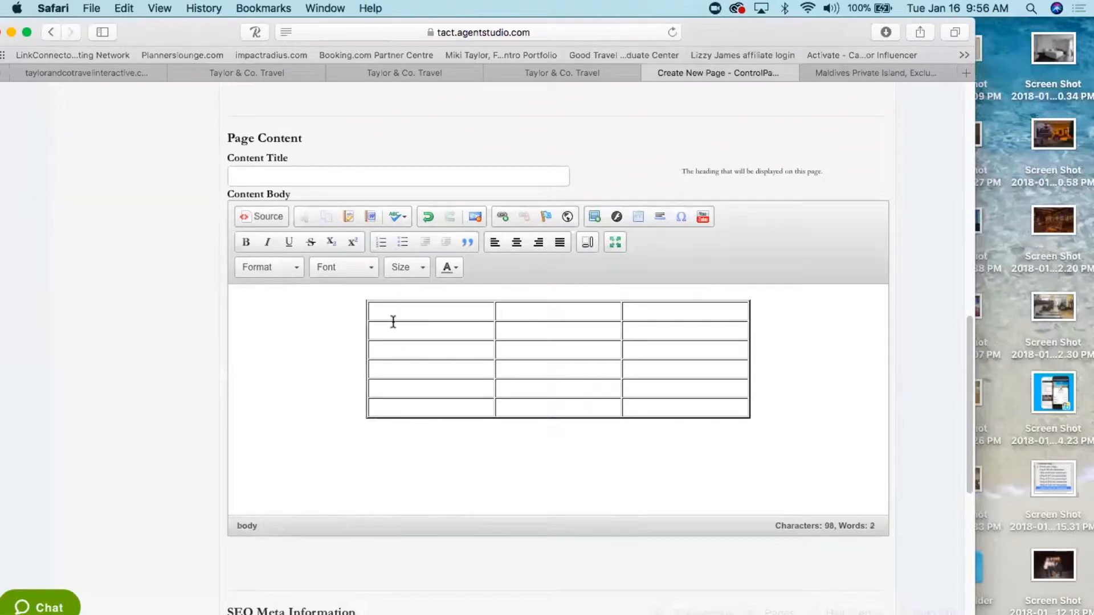
{"action": "key", "text": "Return"}
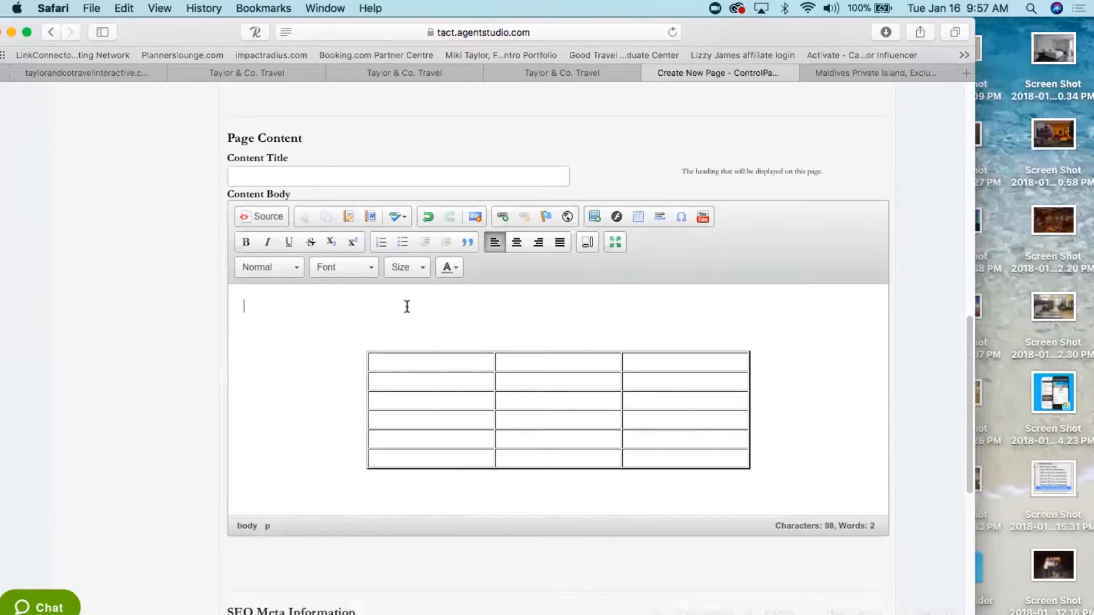
- On taylorandcotravel.com, search Research Destinations under Discover for Maldives and open the Maldives, Pacific page
{"action": "left_click", "coordinate": [268, 71]}
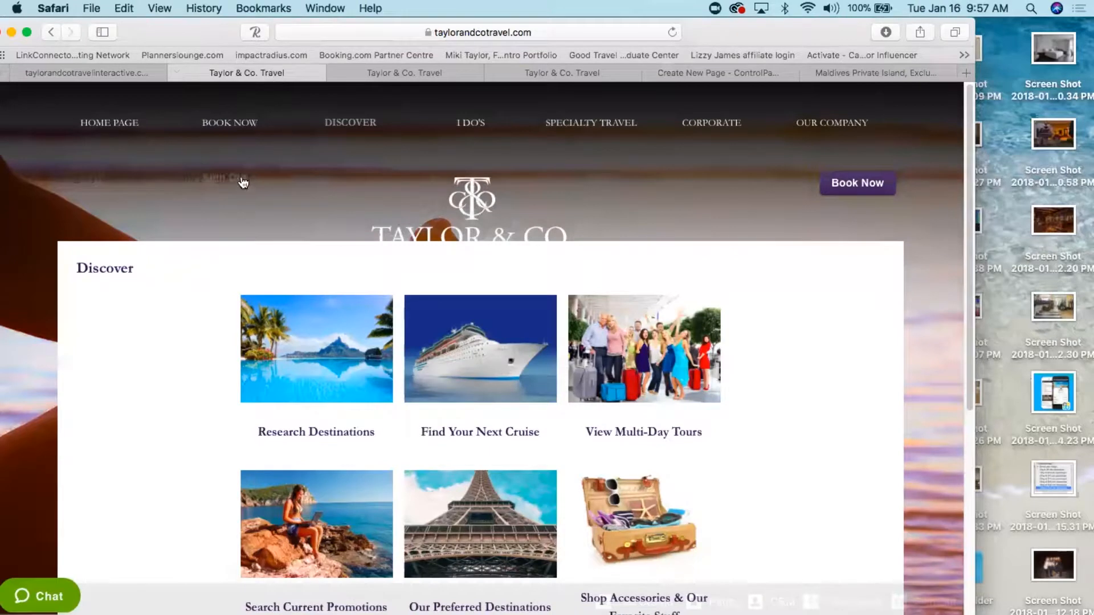
{"action": "left_click", "coordinate": [352, 124]}
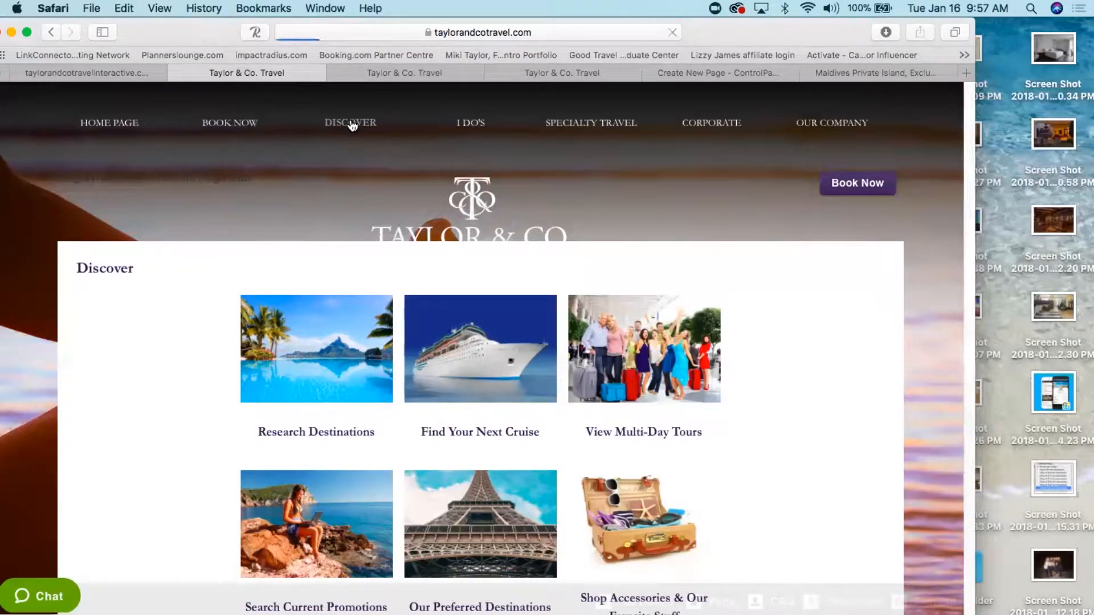
{"action": "left_click", "coordinate": [334, 345]}
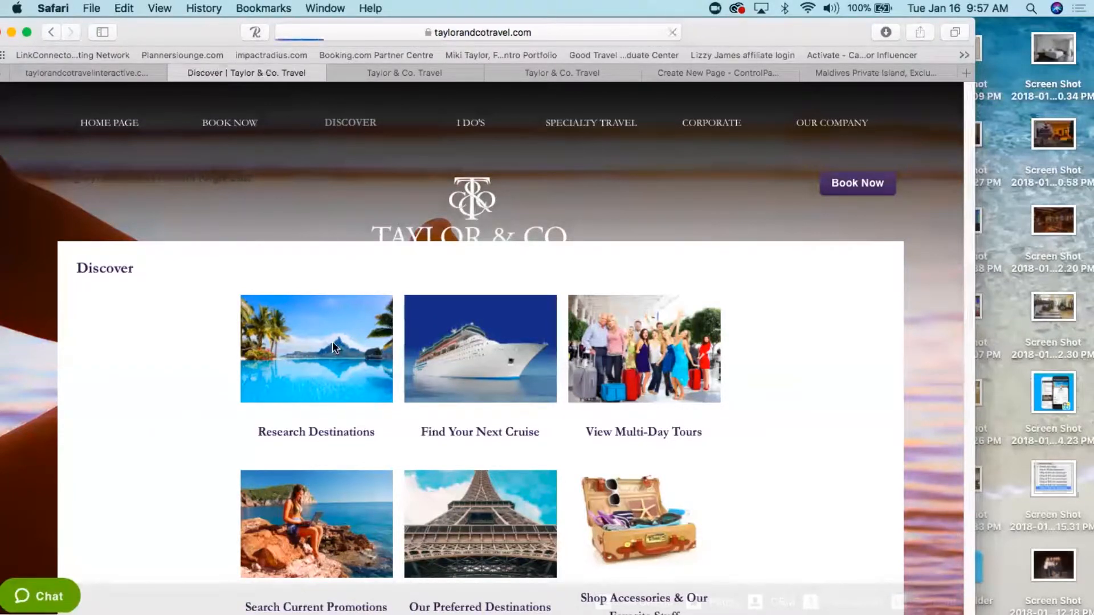
{"action": "left_click", "coordinate": [185, 314]}
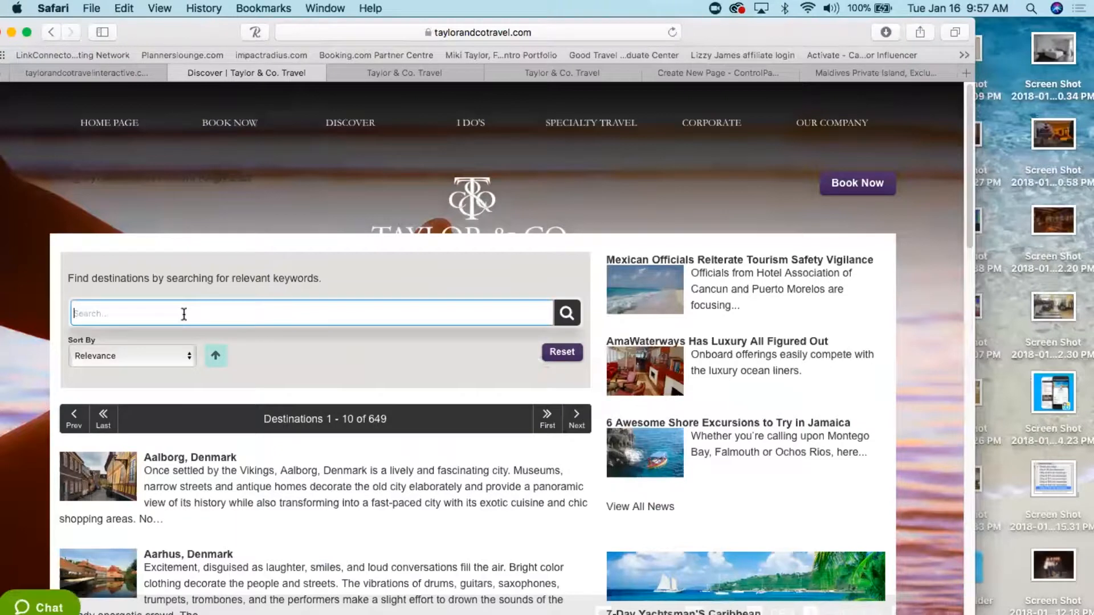
{"action": "type", "text": "maldivi"}
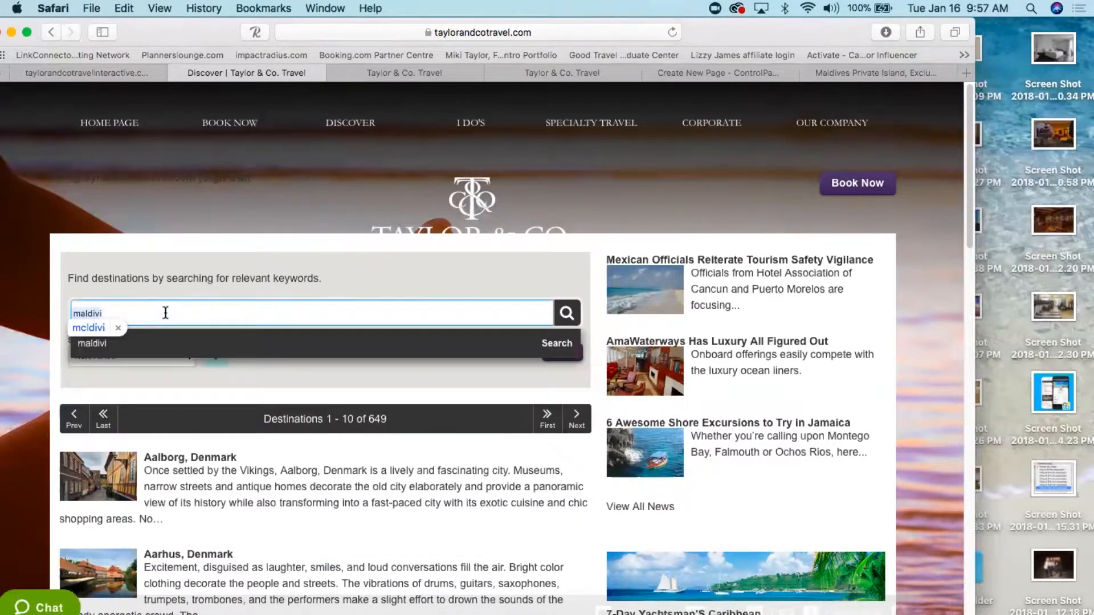
{"action": "key", "text": "BackSpace"}
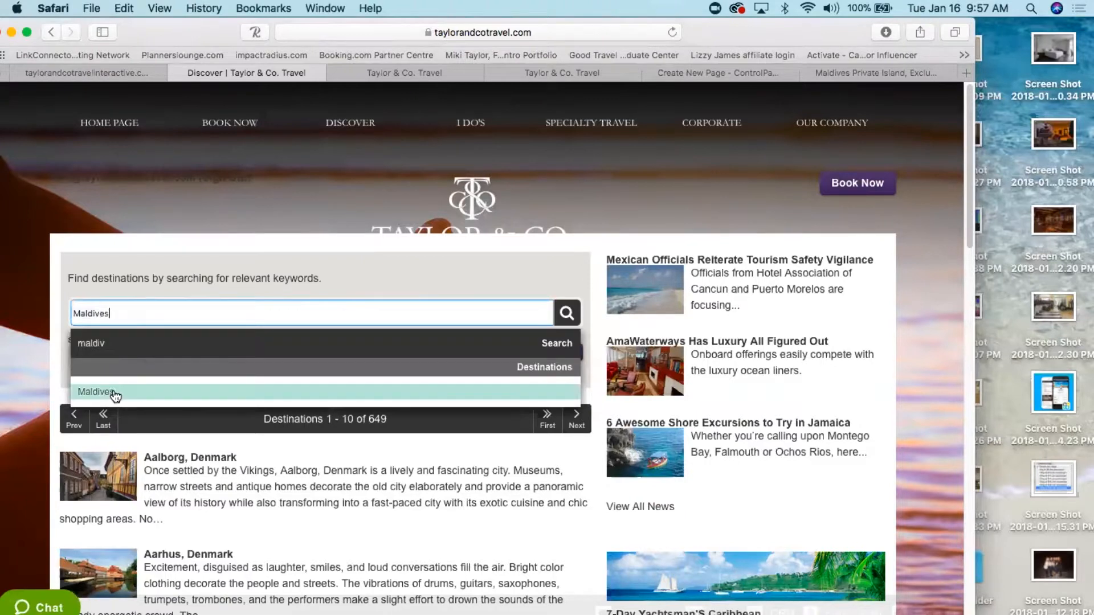
{"action": "left_click", "coordinate": [98, 392]}
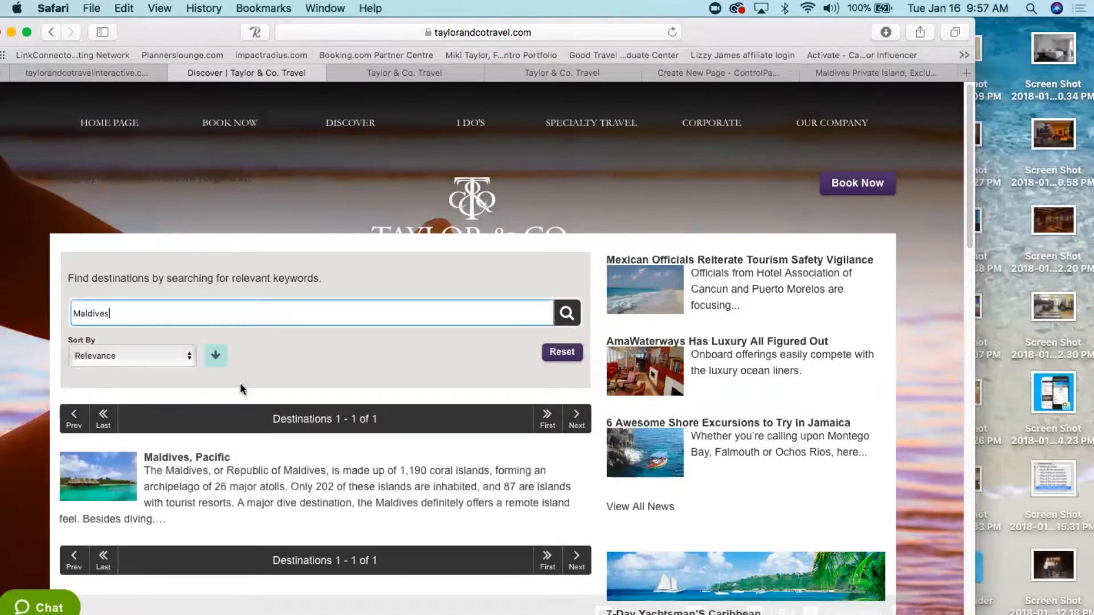
{"action": "left_click", "coordinate": [195, 457]}
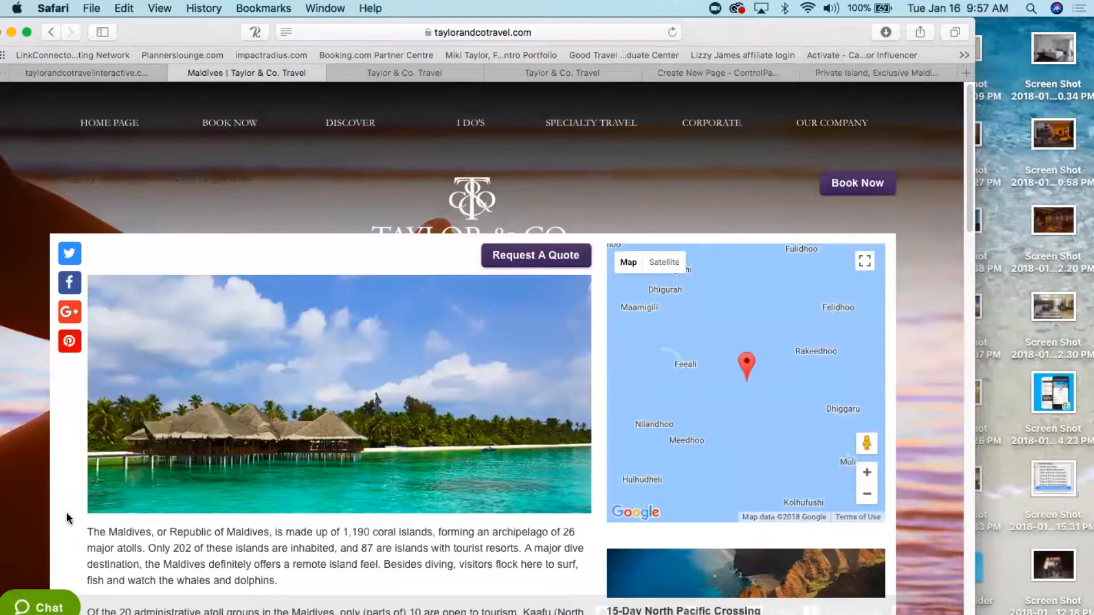
- Review the Maldives destination description and copy its first two paragraphs
{"action": "scroll", "coordinate": [68, 518], "scroll_direction": "down", "scroll_amount": 3}
{"action": "scroll", "coordinate": [487, 349], "scroll_direction": "down", "scroll_amount": 2}
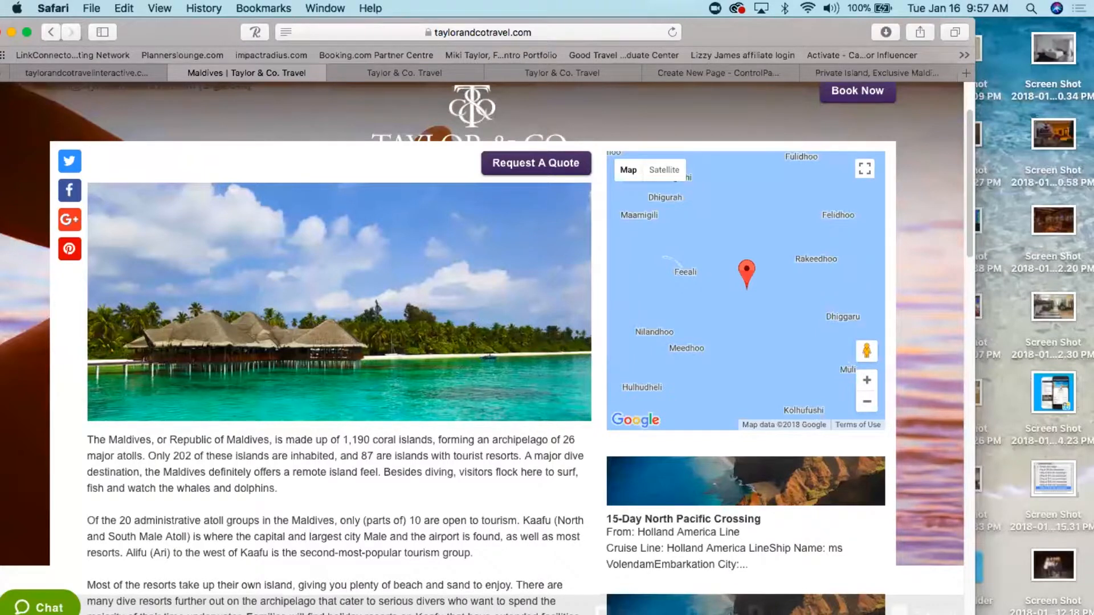
{"action": "scroll", "coordinate": [487, 348], "scroll_direction": "down", "scroll_amount": 5}
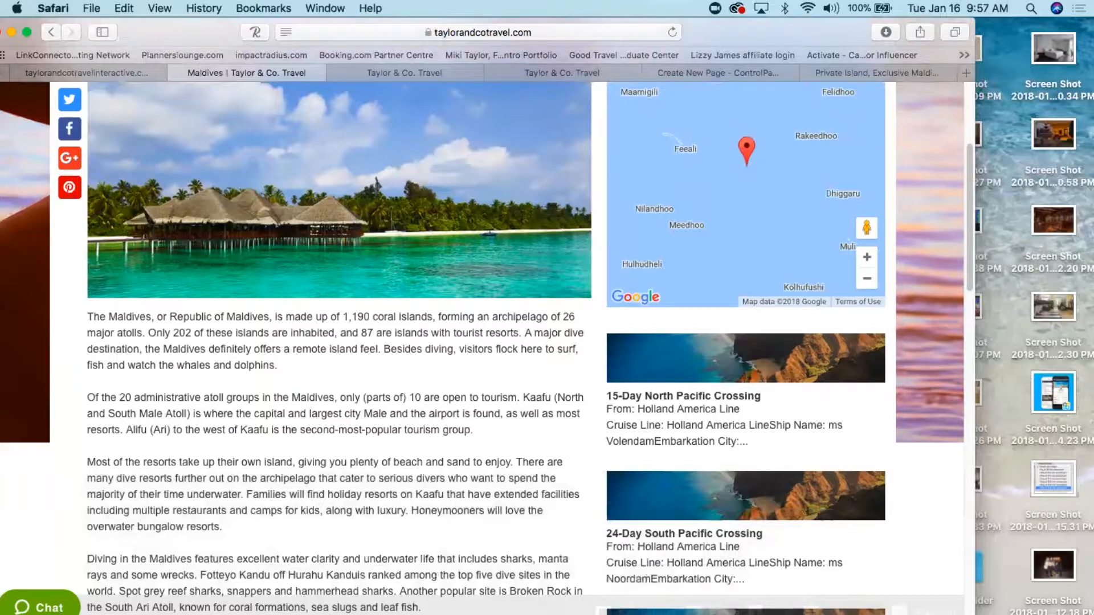
{"action": "left_click_drag", "start_coordinate": [90, 313], "coordinate": [519, 445]}
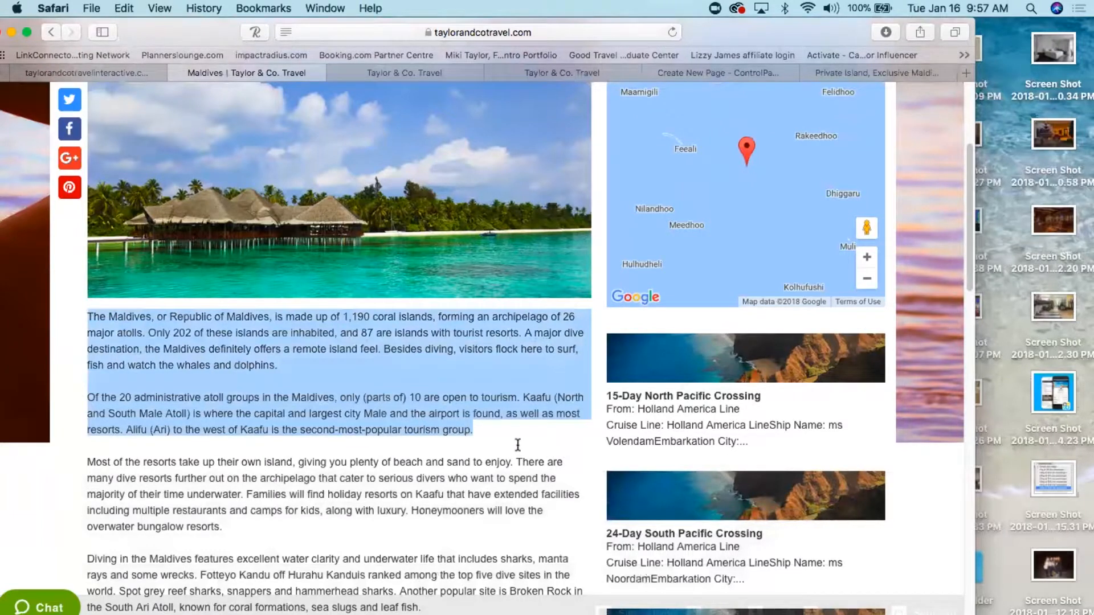
{"action": "left_click", "coordinate": [488, 541]}
{"action": "scroll", "coordinate": [488, 541], "scroll_direction": "down", "scroll_amount": 5}
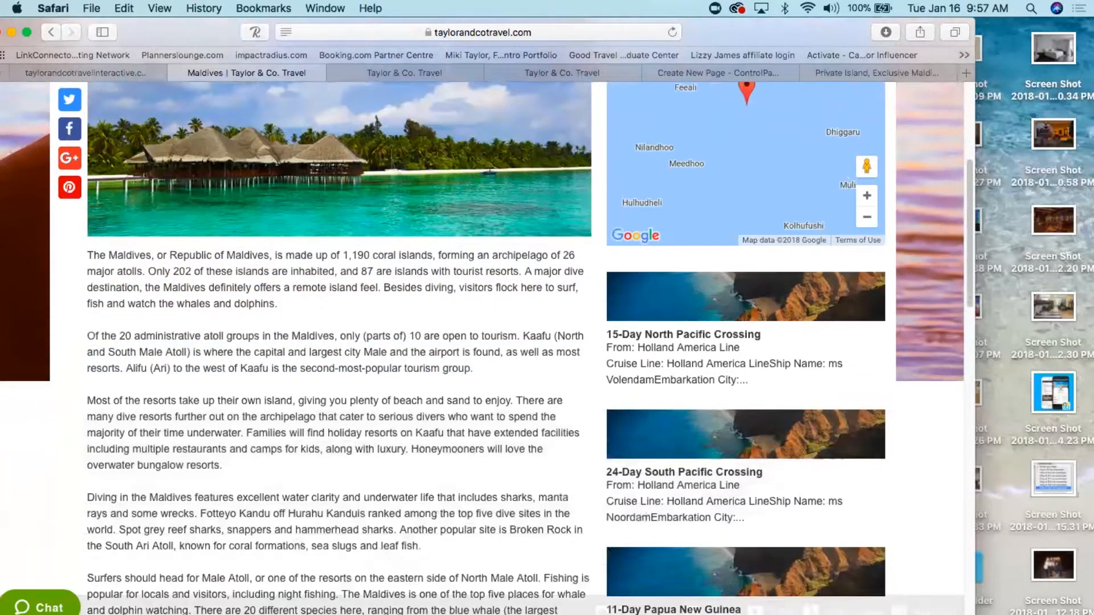
{"action": "scroll", "coordinate": [488, 342], "scroll_direction": "down", "scroll_amount": 4}
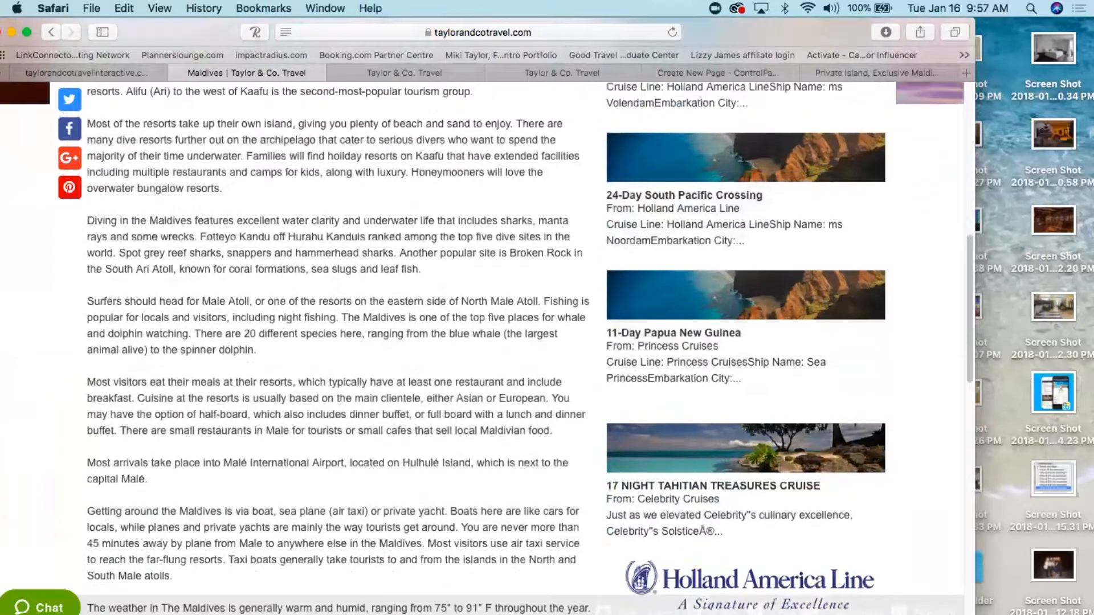
{"action": "scroll", "coordinate": [273, 534], "scroll_direction": "up", "scroll_amount": 5}
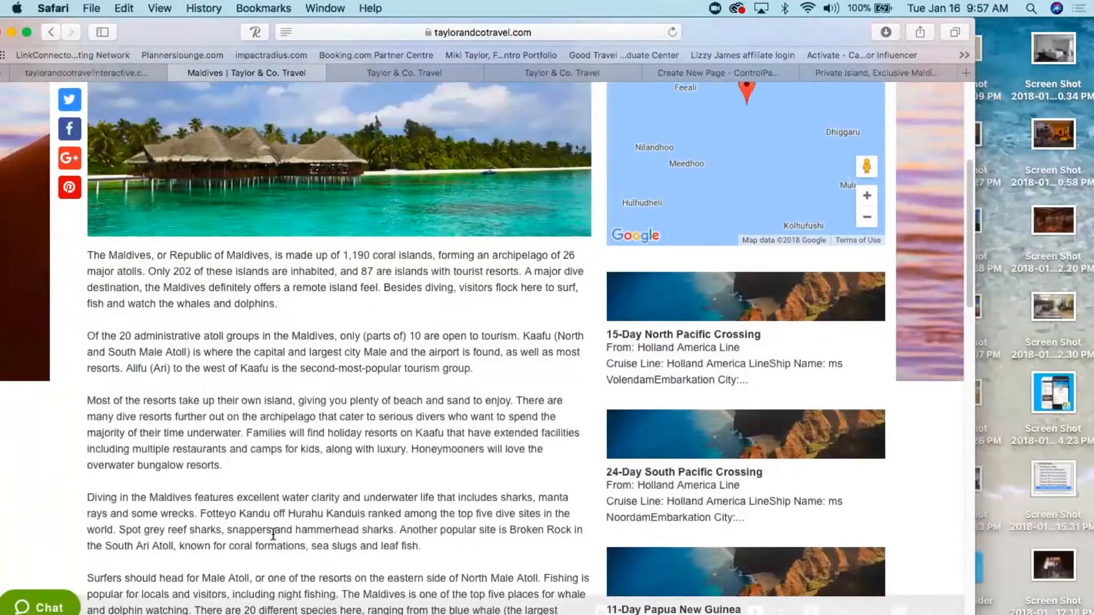
{"action": "left_click_drag", "start_coordinate": [475, 365], "coordinate": [87, 255]}
{"action": "key", "text": "super+c"}
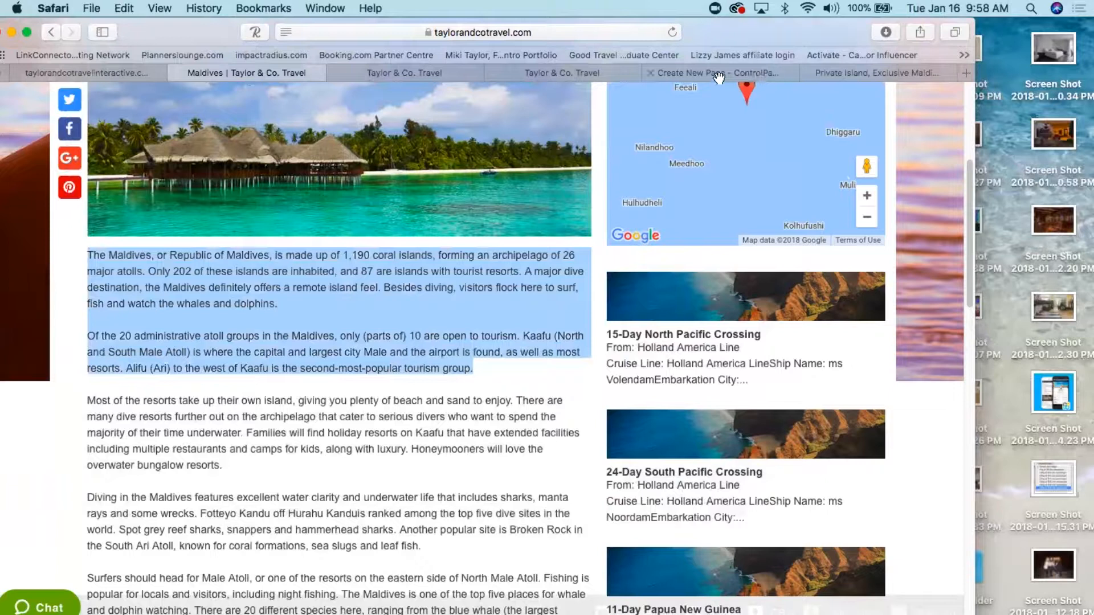
- Paste the copied Maldives paragraphs above the table on the new Agent Studio page and select the pasted text
{"action": "left_click", "coordinate": [741, 76]}
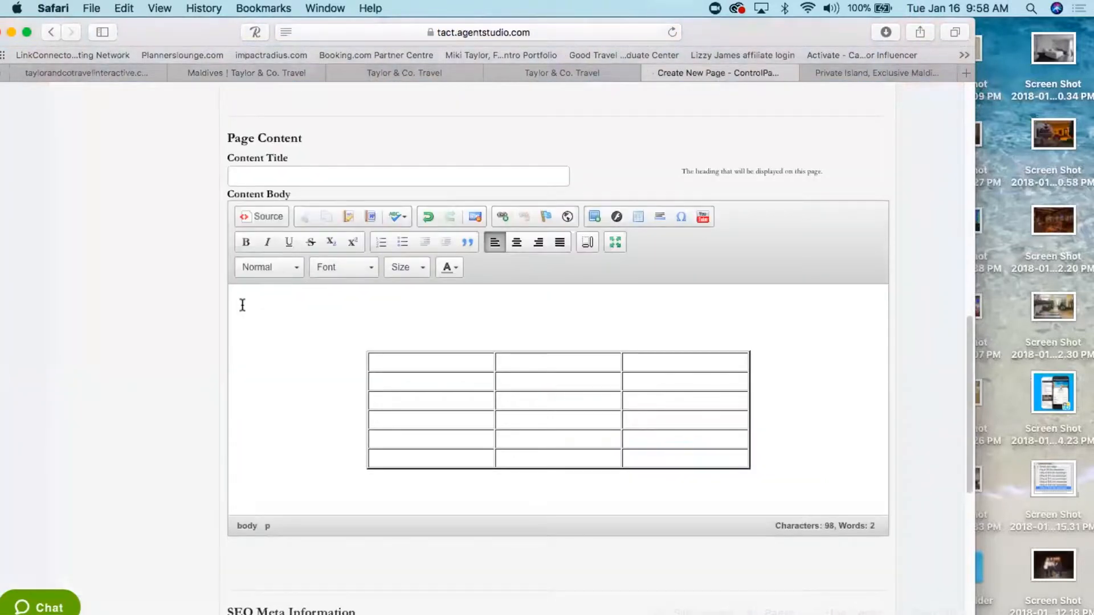
{"action": "key", "text": "super+v"}
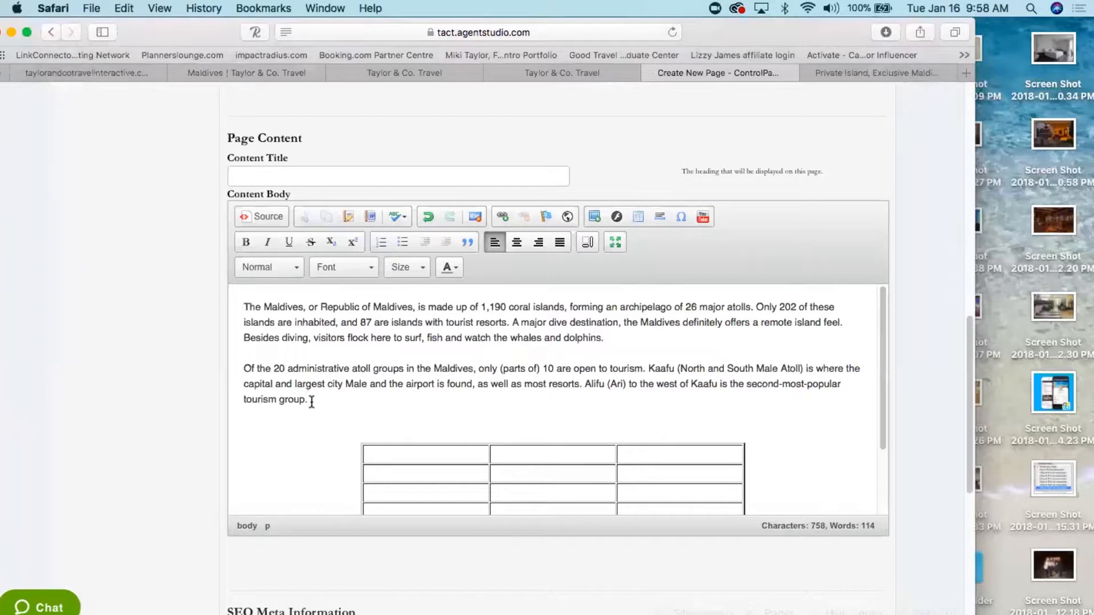
{"action": "left_click_drag", "start_coordinate": [307, 400], "coordinate": [237, 296]}
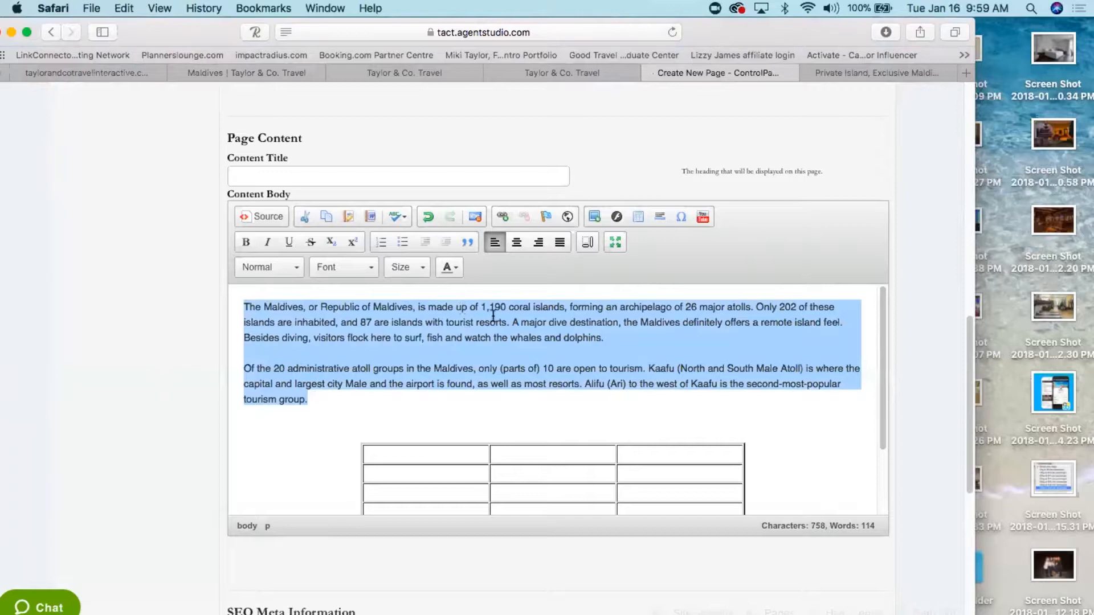
- Format the selected Maldives paragraphs as bold gray text (#808080) at font size 18
{"action": "left_click", "coordinate": [456, 266]}
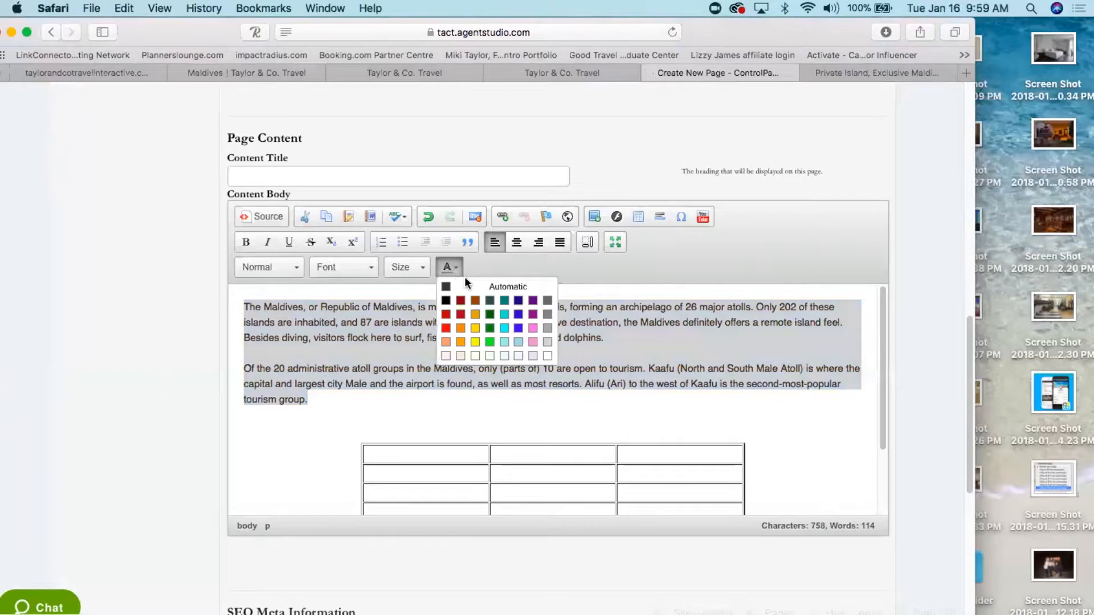
{"action": "left_click", "coordinate": [548, 316]}
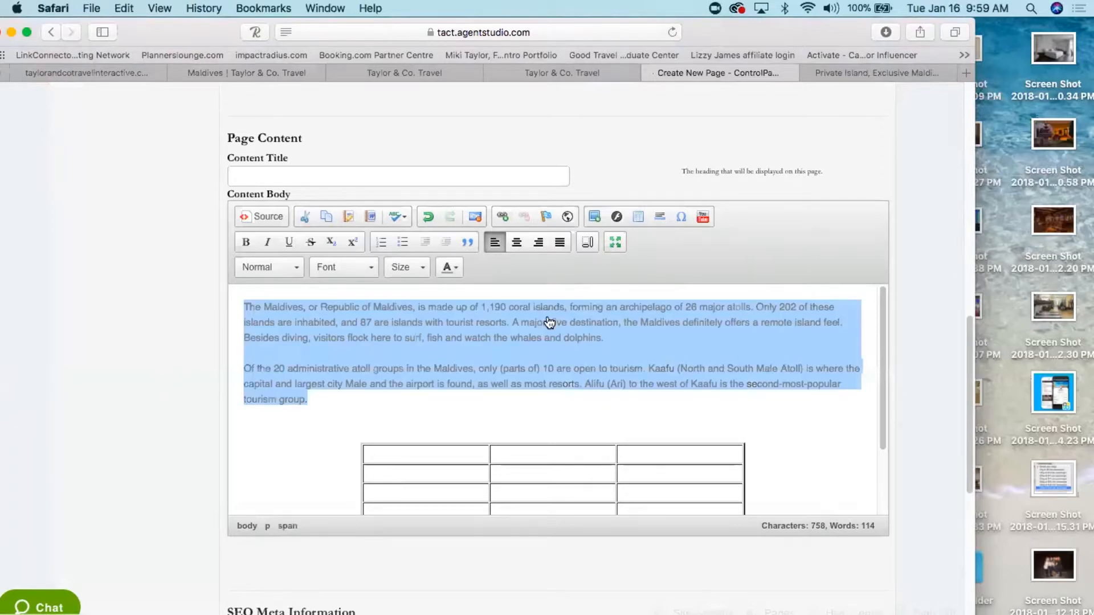
{"action": "left_click", "coordinate": [246, 243]}
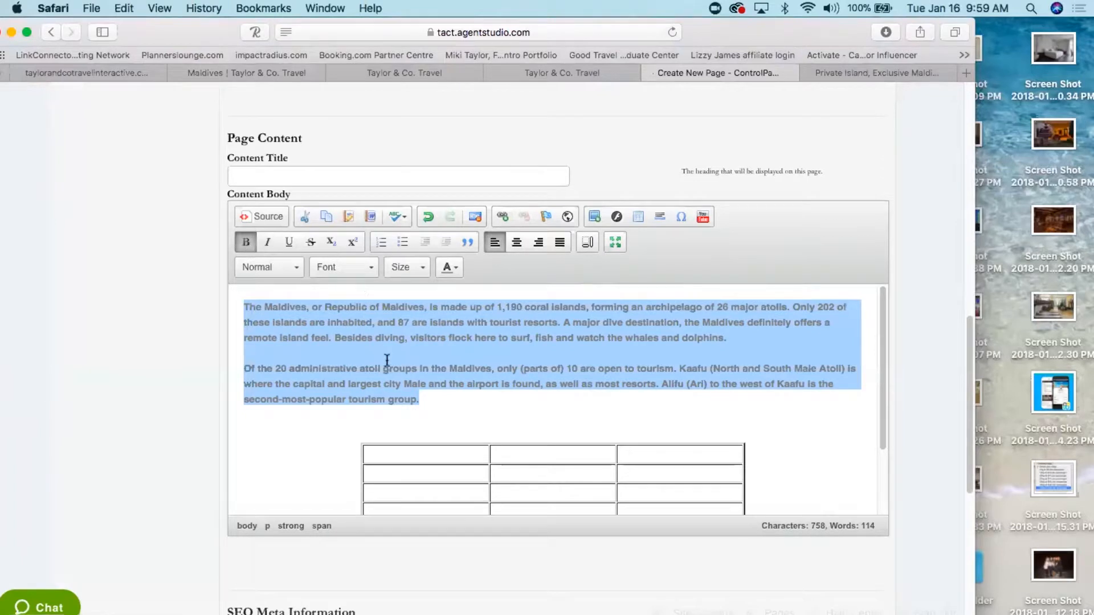
{"action": "left_click", "coordinate": [452, 267]}
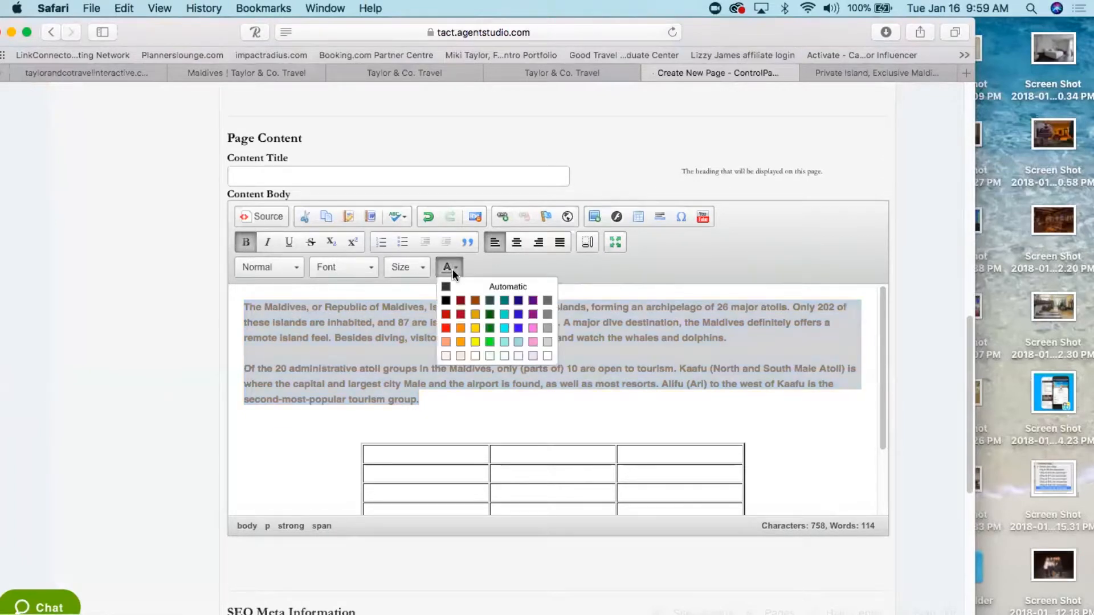
{"action": "left_click", "coordinate": [404, 267]}
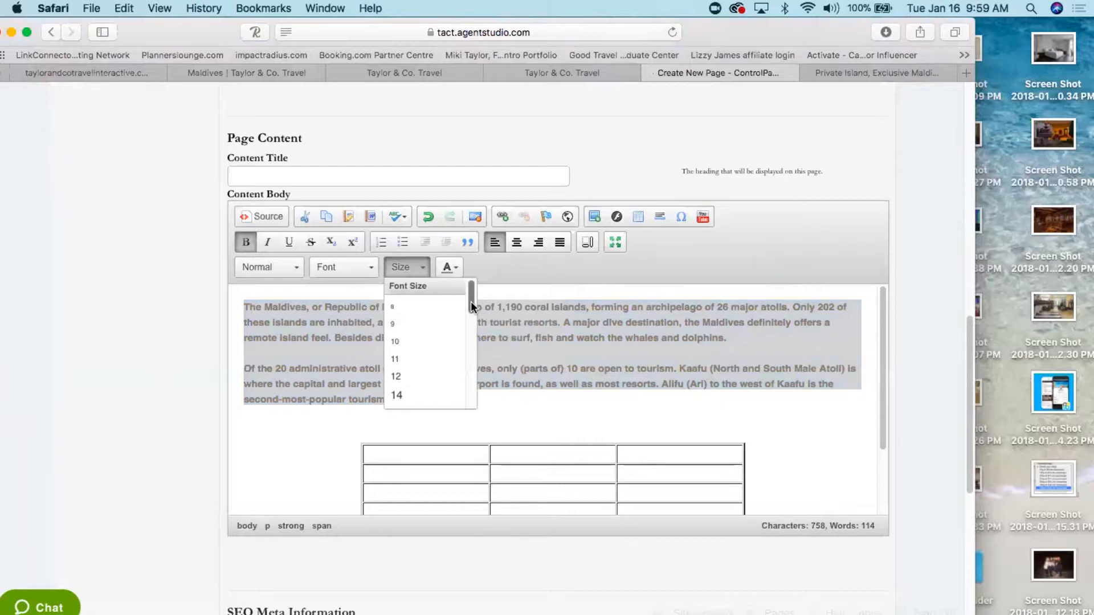
{"action": "left_click_drag", "start_coordinate": [471, 301], "coordinate": [470, 310]}
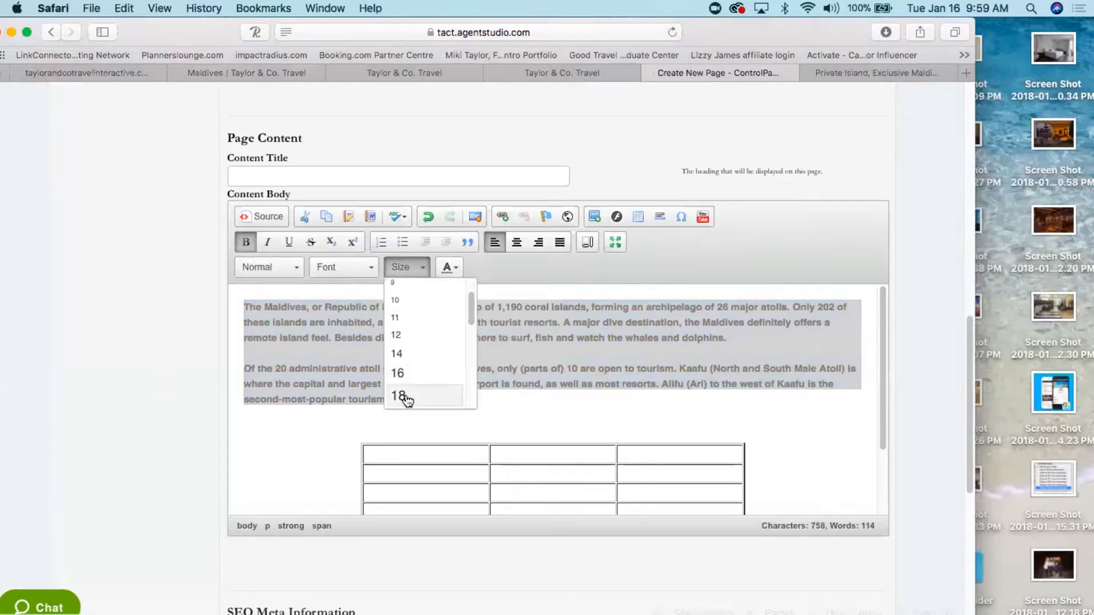
{"action": "left_click", "coordinate": [399, 396]}
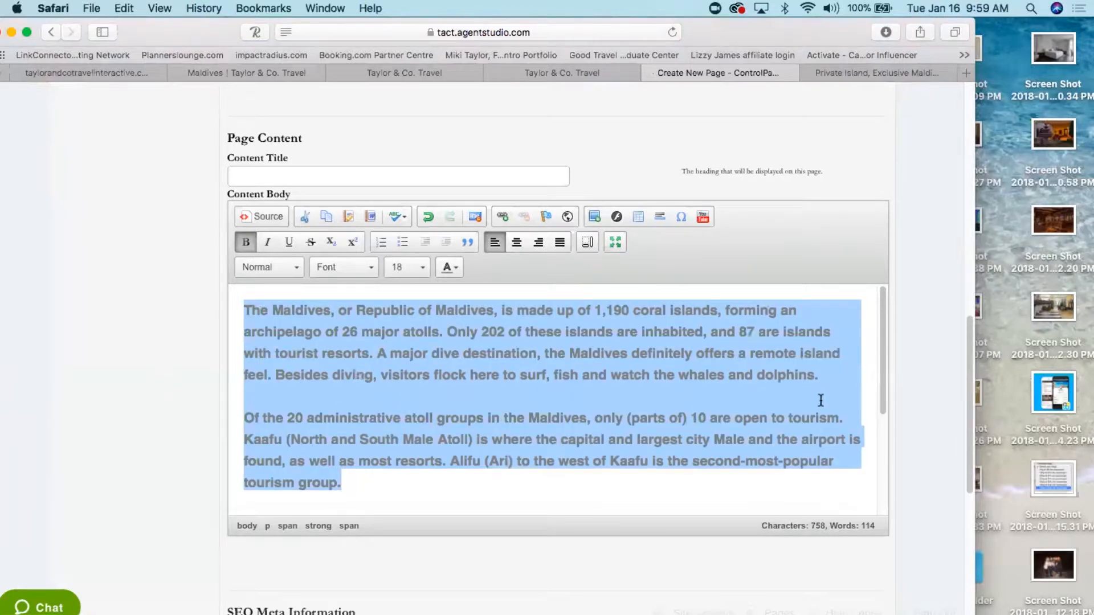
- Add the heading line "The Maldives" above the introductory paragraphs in the content body
{"action": "mouse_move", "coordinate": [881, 326]}
{"action": "left_mouse_down"}
{"action": "mouse_move", "coordinate": [884, 415]}
{"action": "mouse_move", "coordinate": [880, 309]}
{"action": "left_mouse_up"}
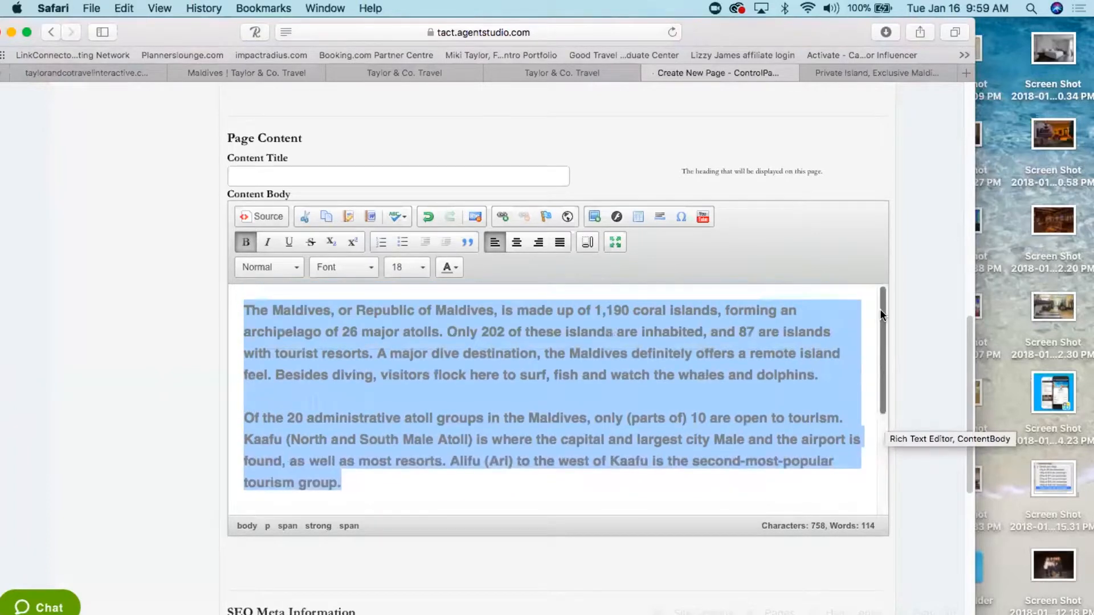
{"action": "left_click", "coordinate": [244, 309]}
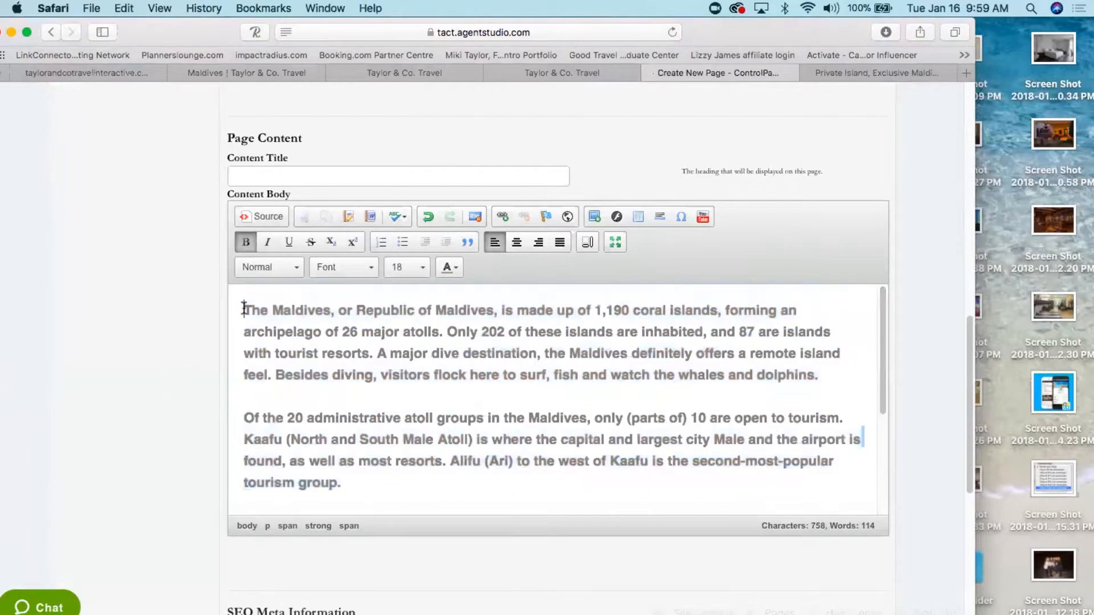
{"action": "key", "text": "Return"}
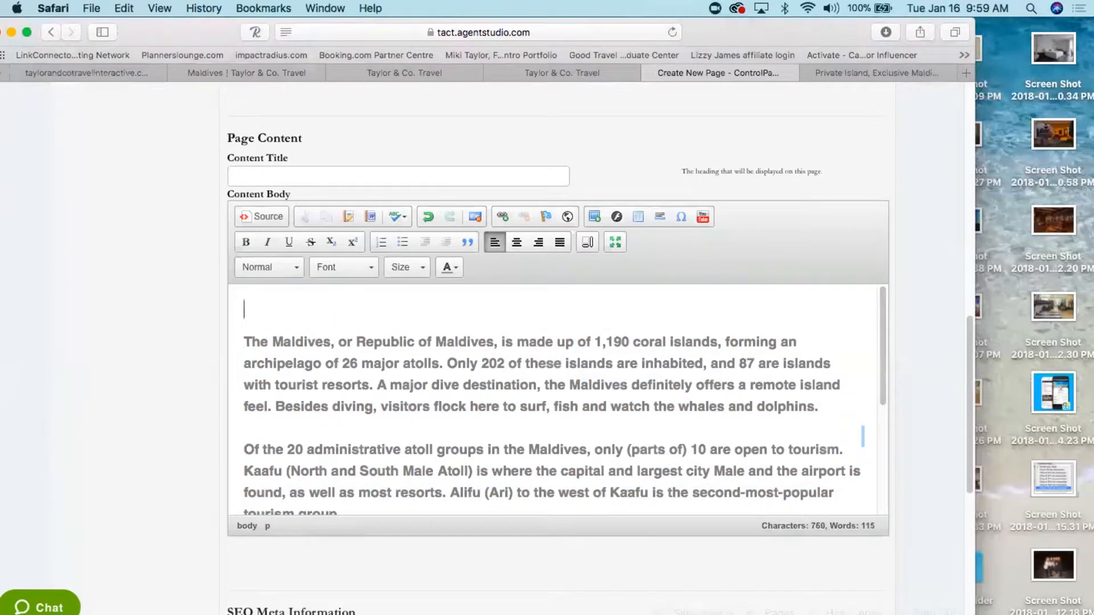
{"action": "type", "text": "The Maldives"}
- Format the "The Maldives" heading as bold indigo text (#4B0082) at font size 24
{"action": "left_click_drag", "start_coordinate": [313, 308], "coordinate": [203, 308]}
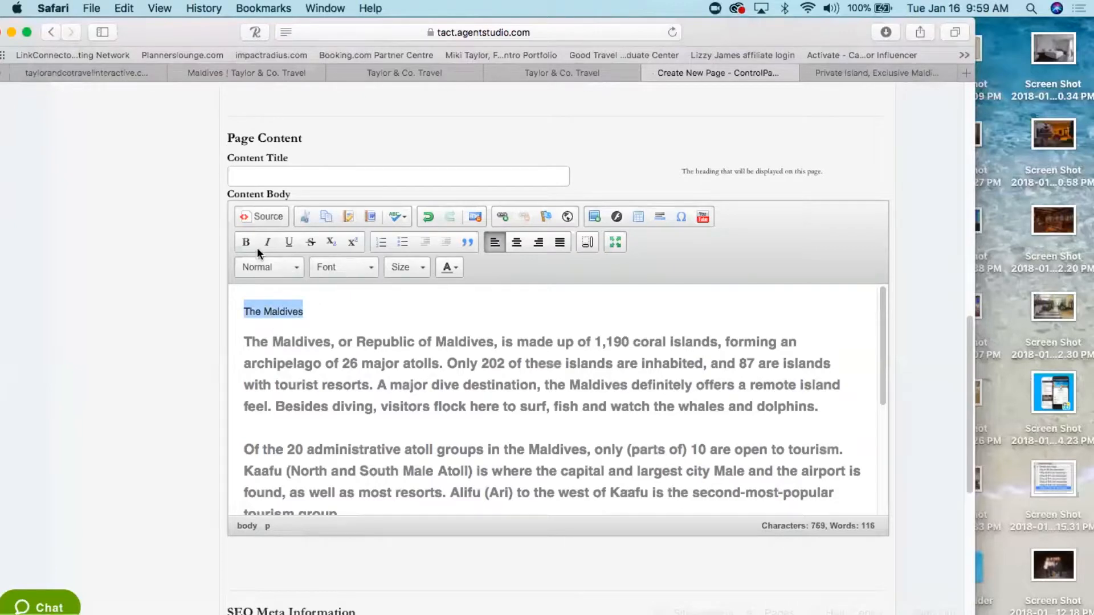
{"action": "left_click", "coordinate": [247, 244]}
{"action": "left_click", "coordinate": [451, 268]}
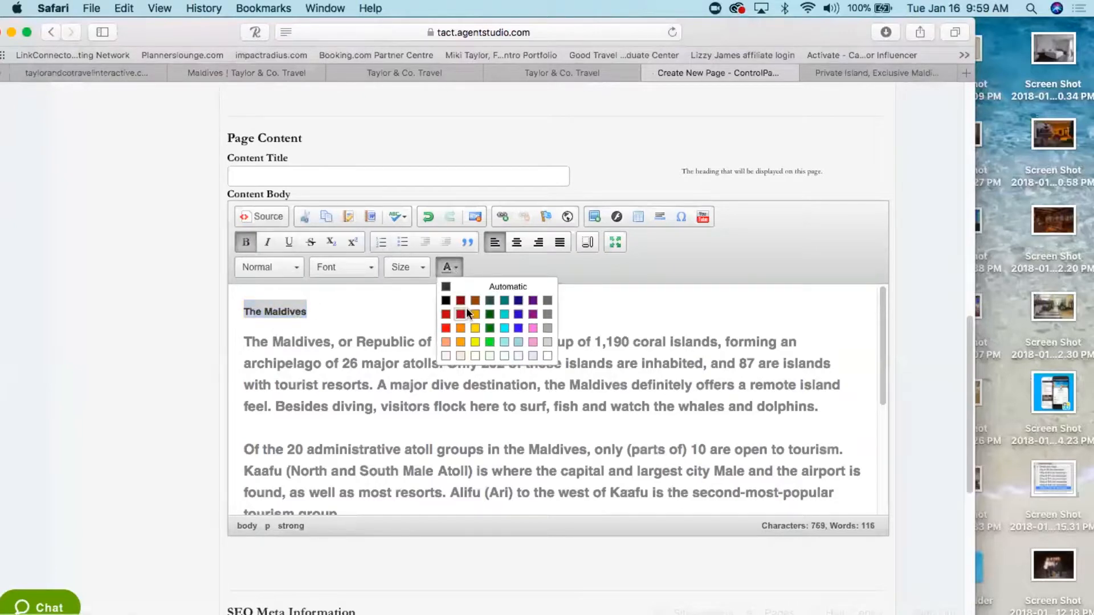
{"action": "left_click", "coordinate": [533, 300]}
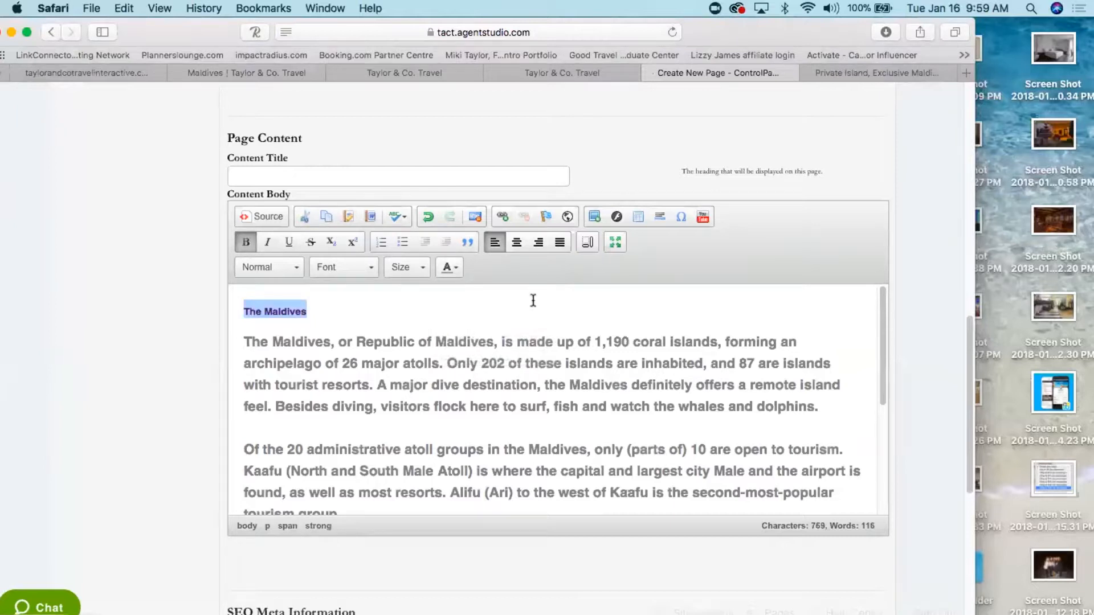
{"action": "left_click", "coordinate": [401, 268]}
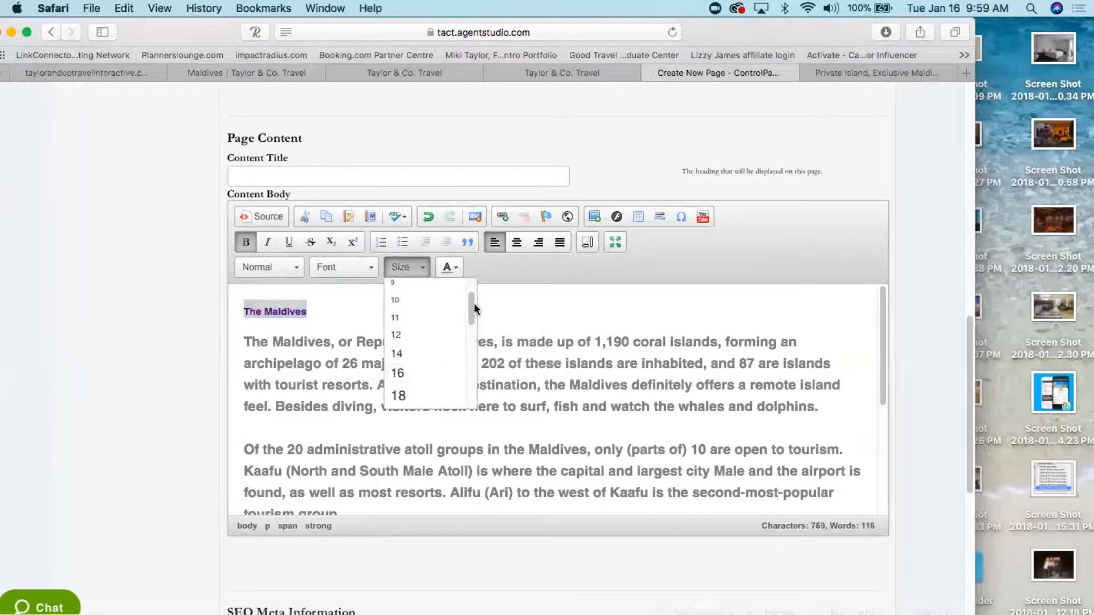
{"action": "left_click_drag", "start_coordinate": [471, 308], "coordinate": [470, 331]}
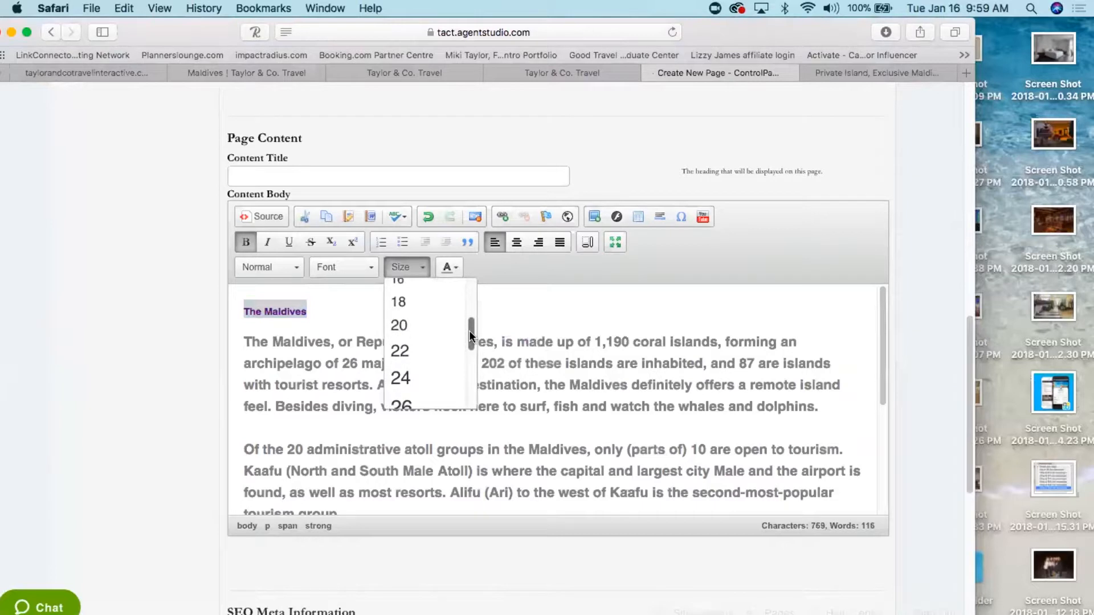
{"action": "left_click", "coordinate": [396, 379]}
{"action": "left_click", "coordinate": [320, 346]}
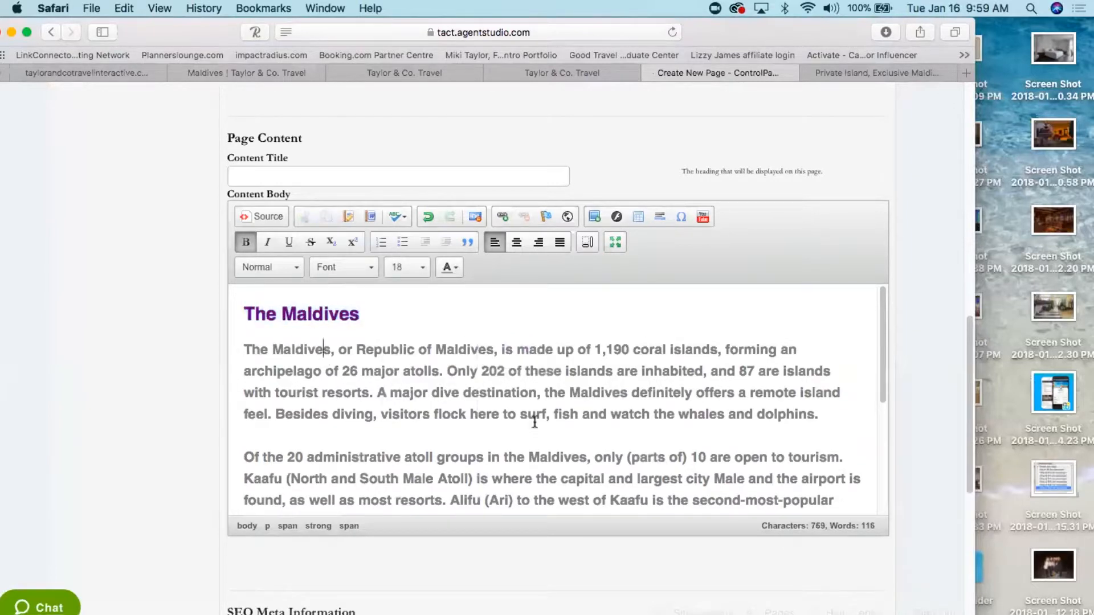
- Check the text color palette and examine the content body's HTML source for the heading and paragraph font-size and color codes
{"action": "left_click", "coordinate": [450, 268]}
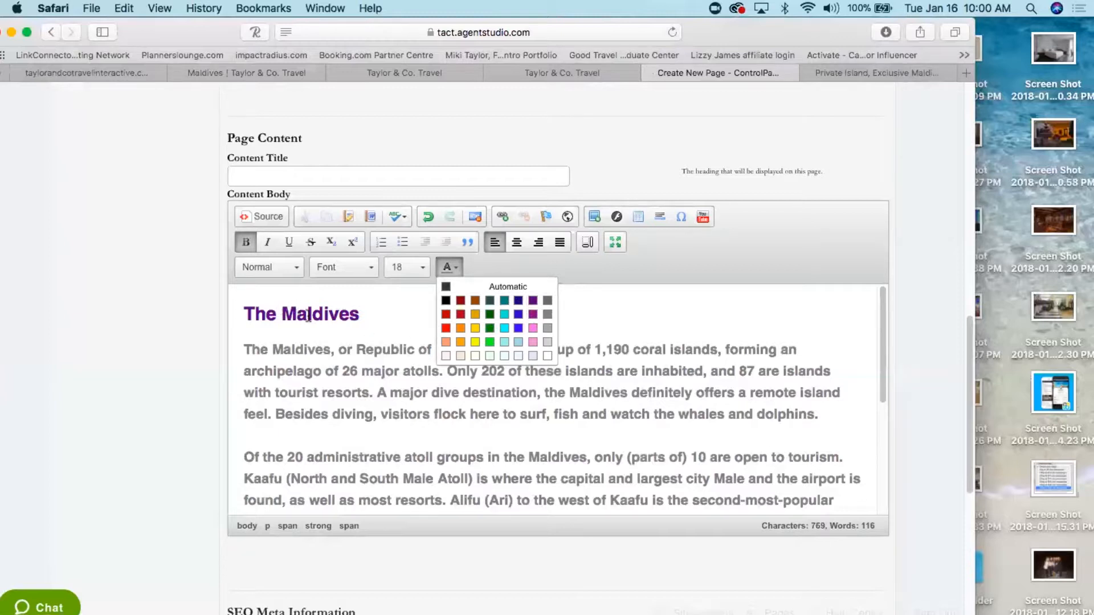
{"action": "left_click", "coordinate": [353, 313]}
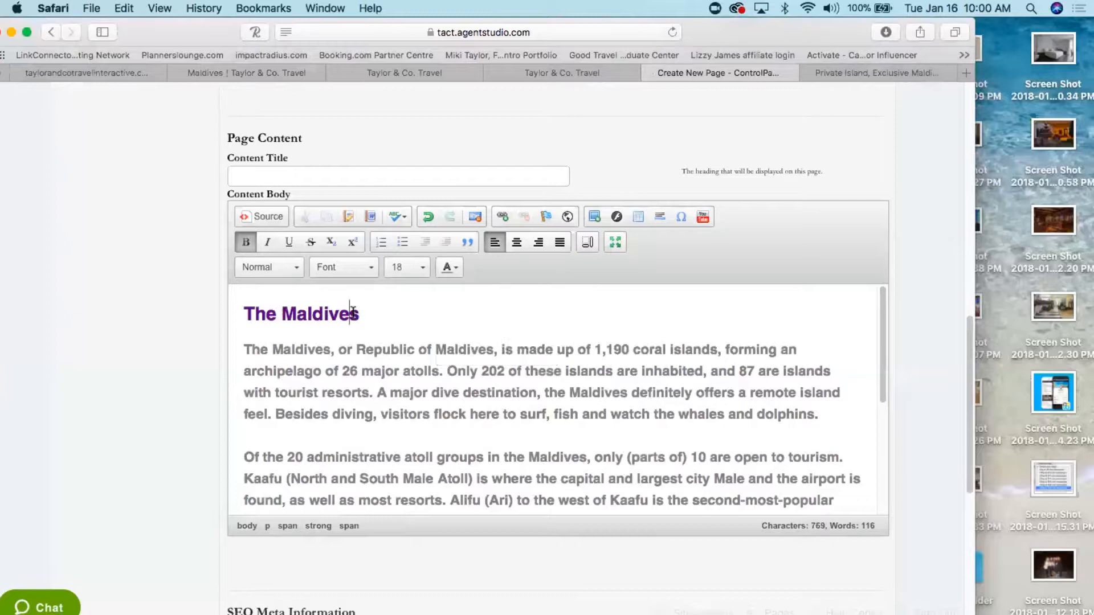
{"action": "left_click", "coordinate": [260, 218]}
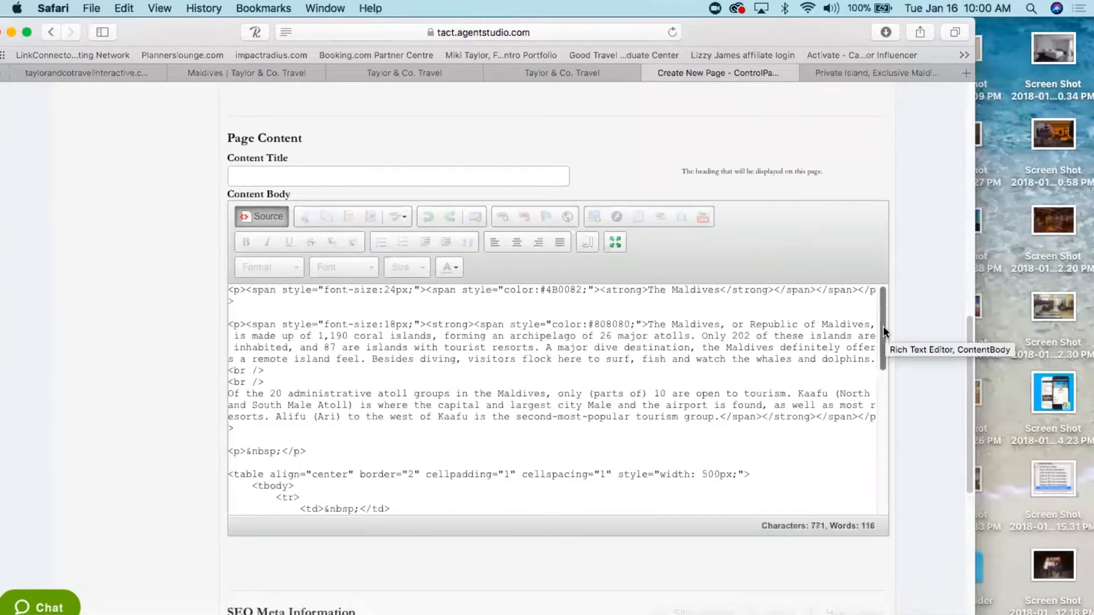
{"action": "left_click_drag", "start_coordinate": [884, 327], "coordinate": [881, 493]}
{"action": "left_click_drag", "start_coordinate": [883, 445], "coordinate": [881, 291]}
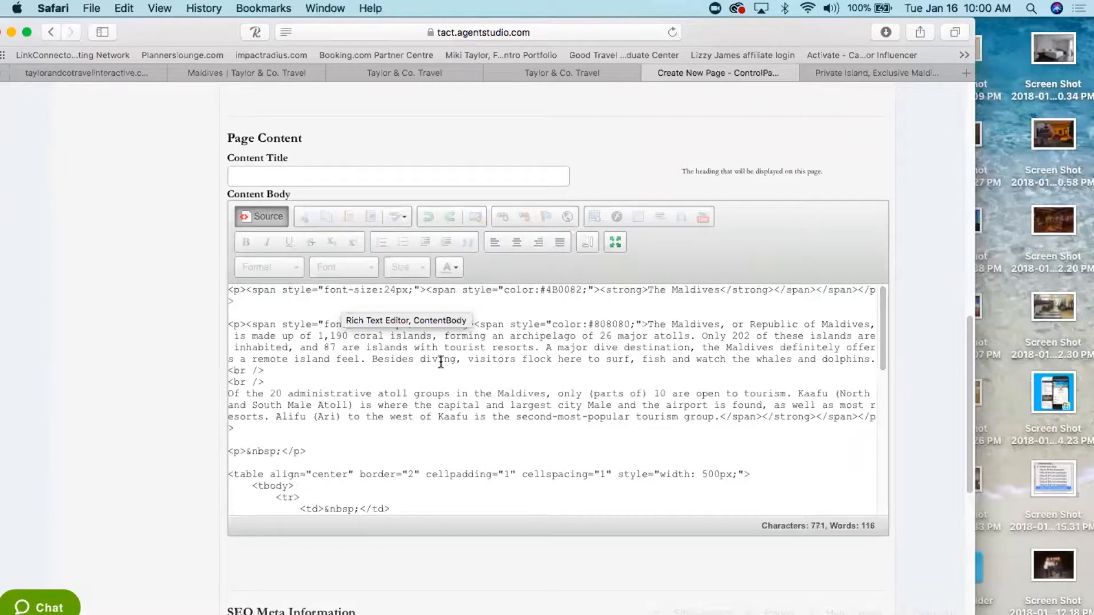
{"action": "left_click", "coordinate": [433, 299]}
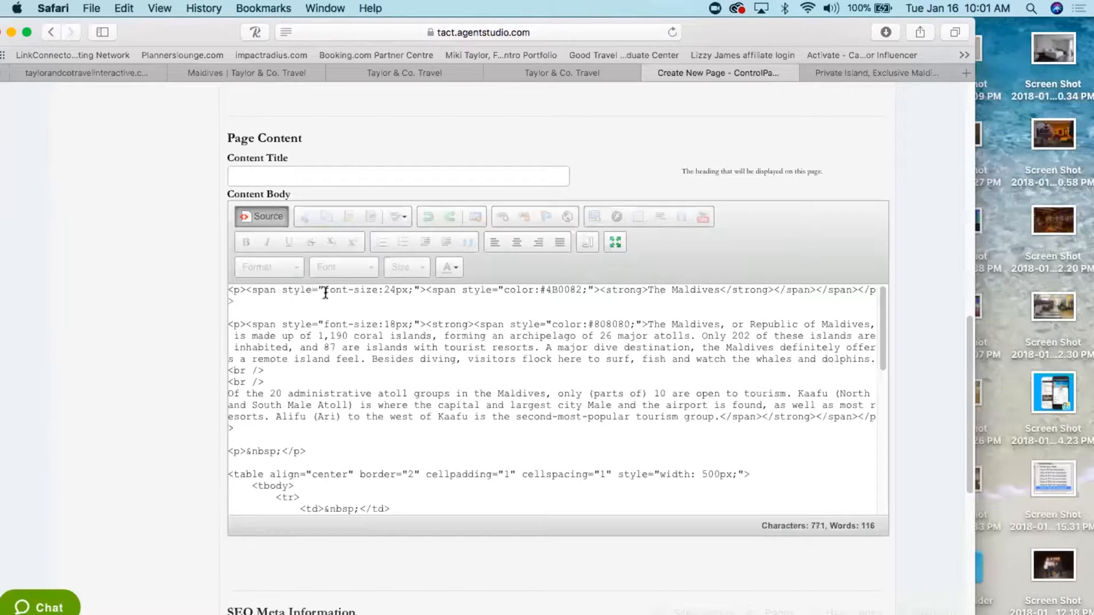
- Set the font size of "The Maldives" heading to 28px in the content body's HTML source
{"action": "left_click", "coordinate": [395, 290]}
{"action": "key", "text": "BackSpace"}
{"action": "type", "text": "8"}
- Set the heading's color value to #4Dc2bd in the HTML source
{"action": "left_click", "coordinate": [582, 290]}
{"action": "key", "text": "BackSpace"}
{"action": "key", "text": "BackSpace"}
{"action": "key", "text": "BackSpace"}
{"action": "key", "text": "BackSpace"}
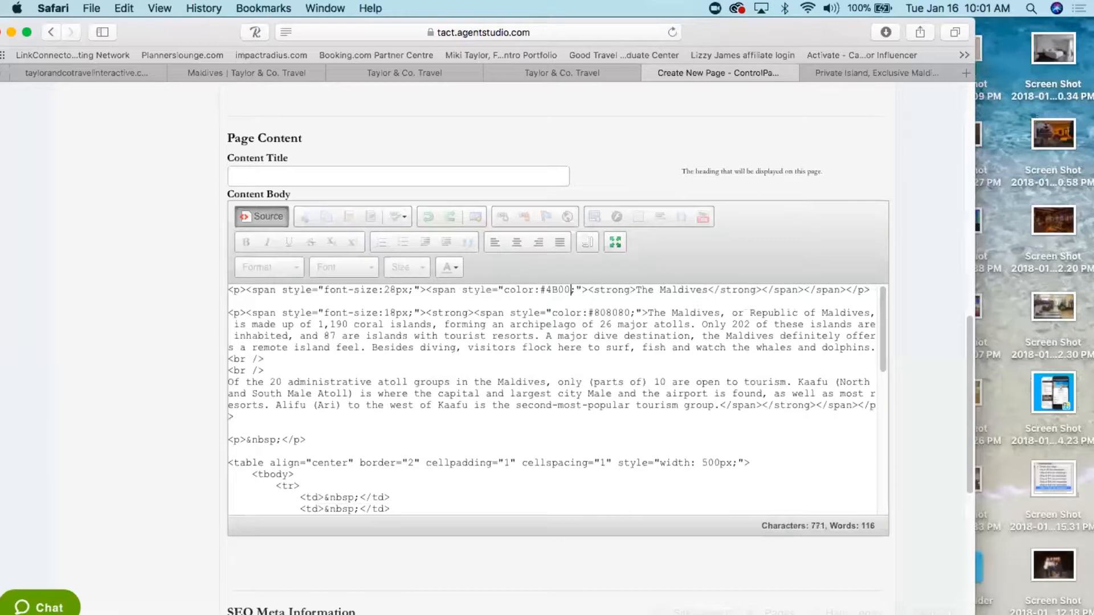
{"action": "key", "text": "BackSpace"}
{"action": "type", "text": "Dc"}
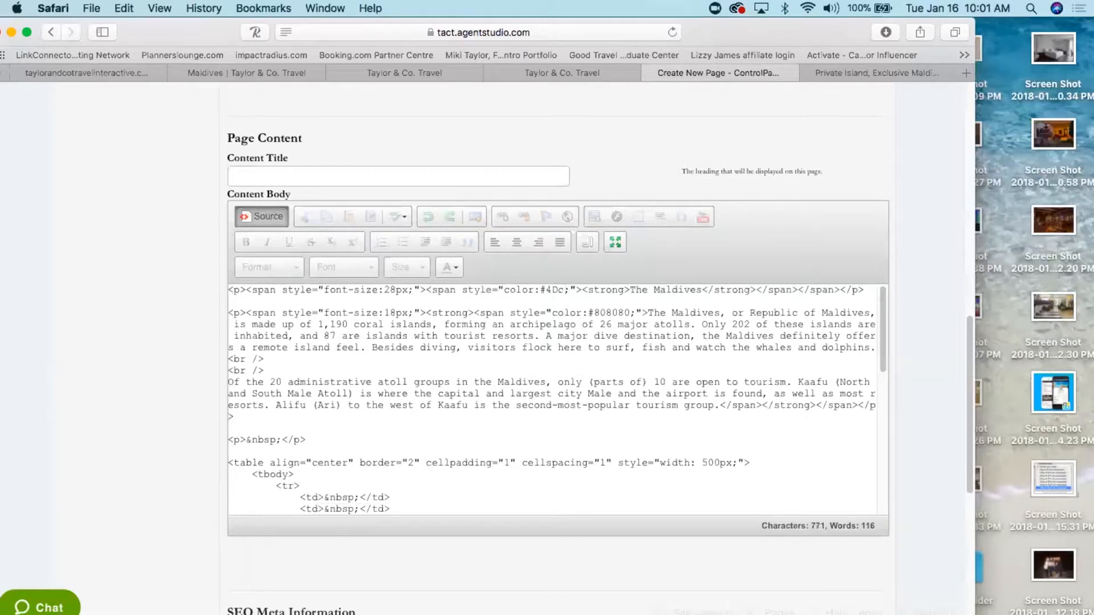
{"action": "type", "text": "2b"}
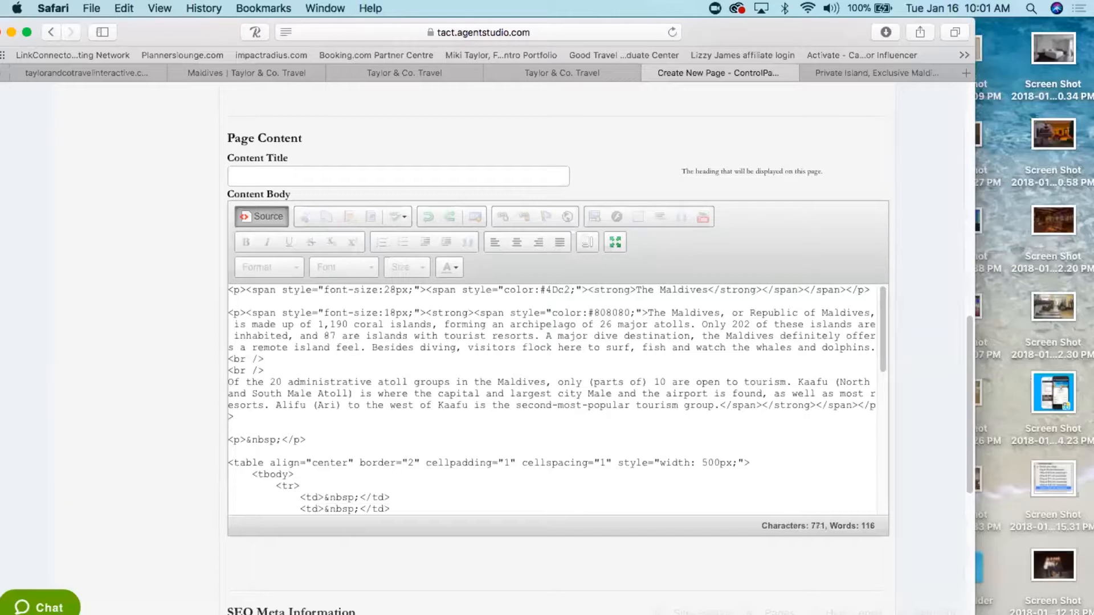
{"action": "type", "text": "d"}
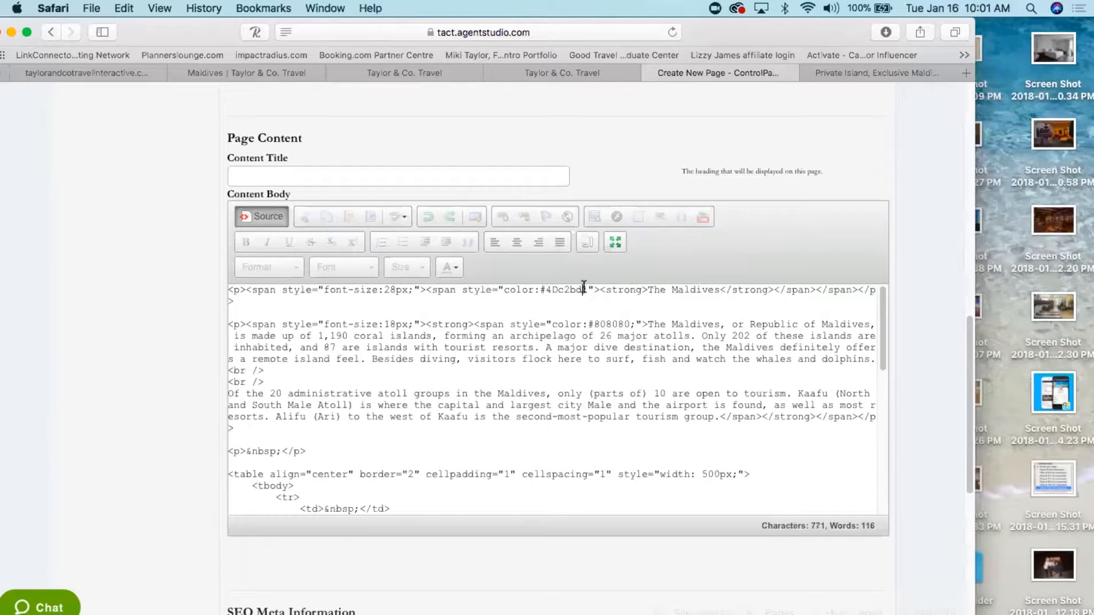
- Remove the opening and closing strong tags around "The Maldives" heading and return to the visual view
{"action": "left_click", "coordinate": [644, 290]}
{"action": "key", "text": "BackSpace"}
{"action": "key", "text": "BackSpace"}
{"action": "key", "text": "BackSpace"}
{"action": "key", "text": "BackSpace"}
{"action": "key", "text": "BackSpace"}
{"action": "key", "text": "BackSpace"}
{"action": "key", "text": "BackSpace"}
{"action": "key", "text": "BackSpace"}
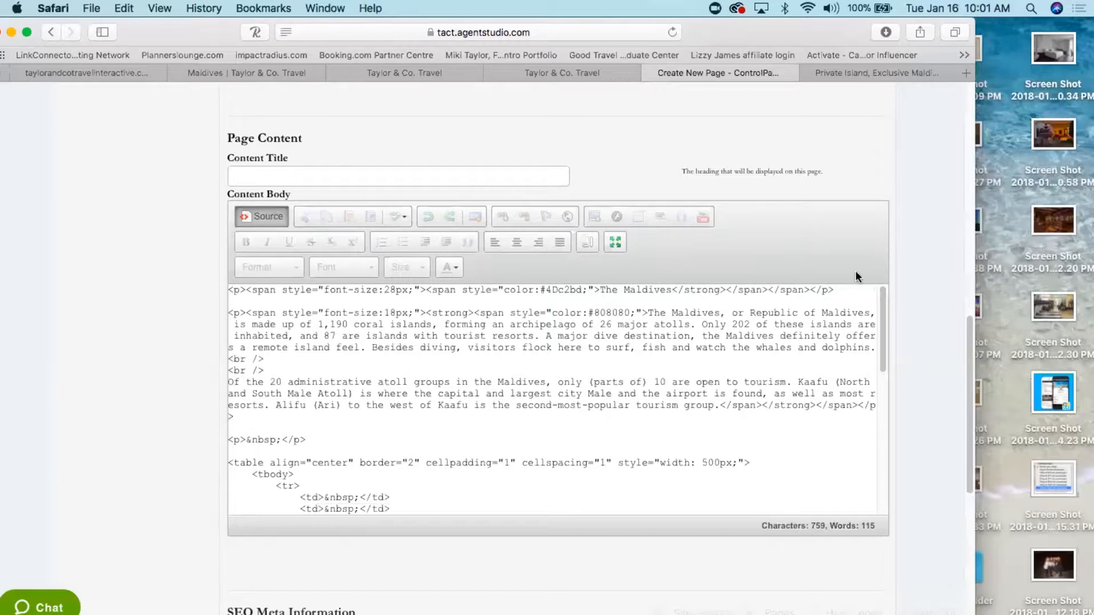
{"action": "left_click", "coordinate": [727, 291]}
{"action": "key", "text": "BackSpace"}
{"action": "key", "text": "BackSpace"}
{"action": "key", "text": "BackSpace"}
{"action": "key", "text": "BackSpace"}
{"action": "key", "text": "BackSpace"}
{"action": "key", "text": "BackSpace"}
{"action": "key", "text": "BackSpace"}
{"action": "key", "text": "BackSpace"}
{"action": "key", "text": "BackSpace"}
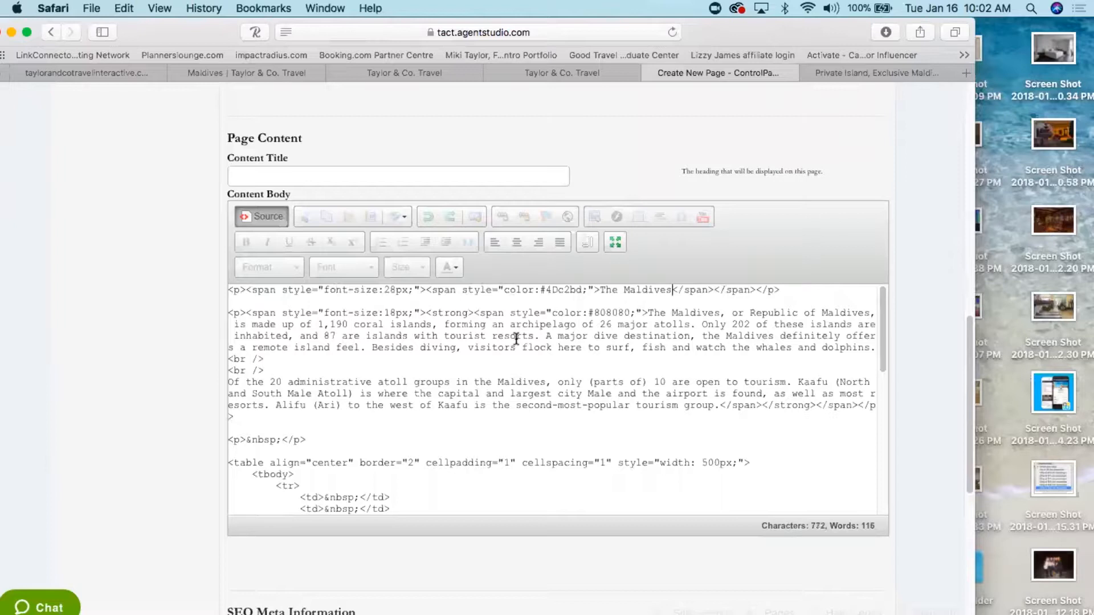
{"action": "left_click", "coordinate": [267, 217]}
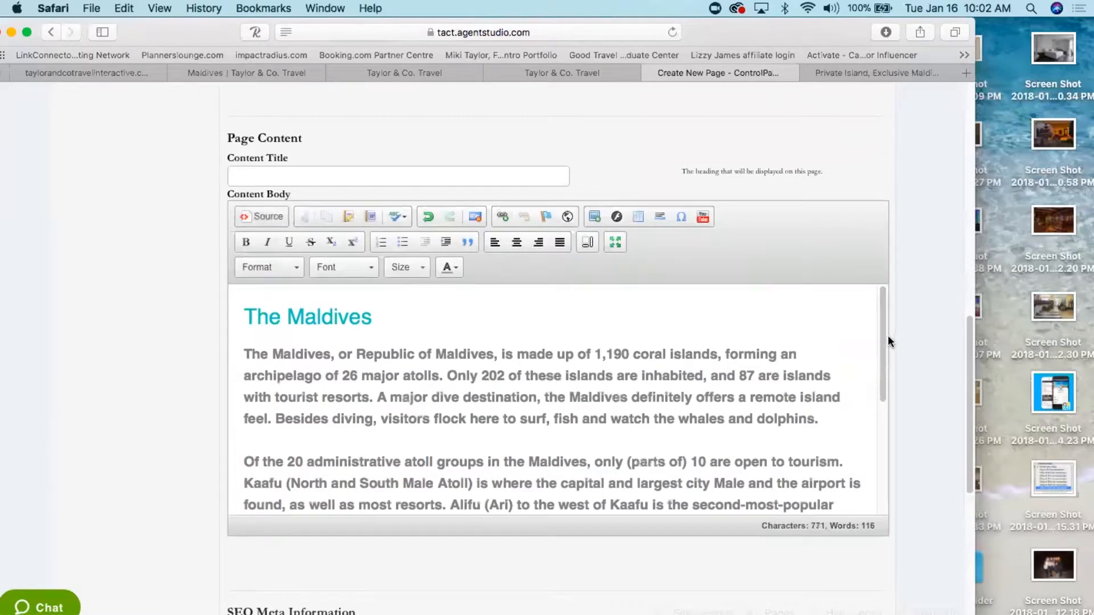
- Make "The Maldives" heading bold in the visual view and check its HTML source
{"action": "left_click_drag", "start_coordinate": [373, 320], "coordinate": [240, 318]}
{"action": "left_click", "coordinate": [381, 317]}
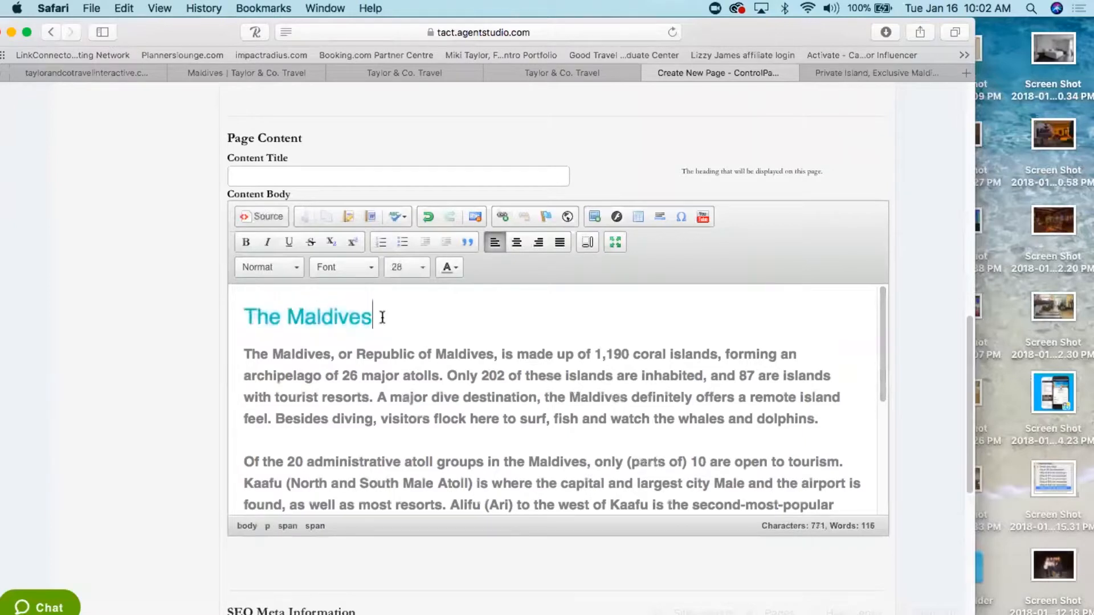
{"action": "left_click_drag", "start_coordinate": [381, 317], "coordinate": [244, 317]}
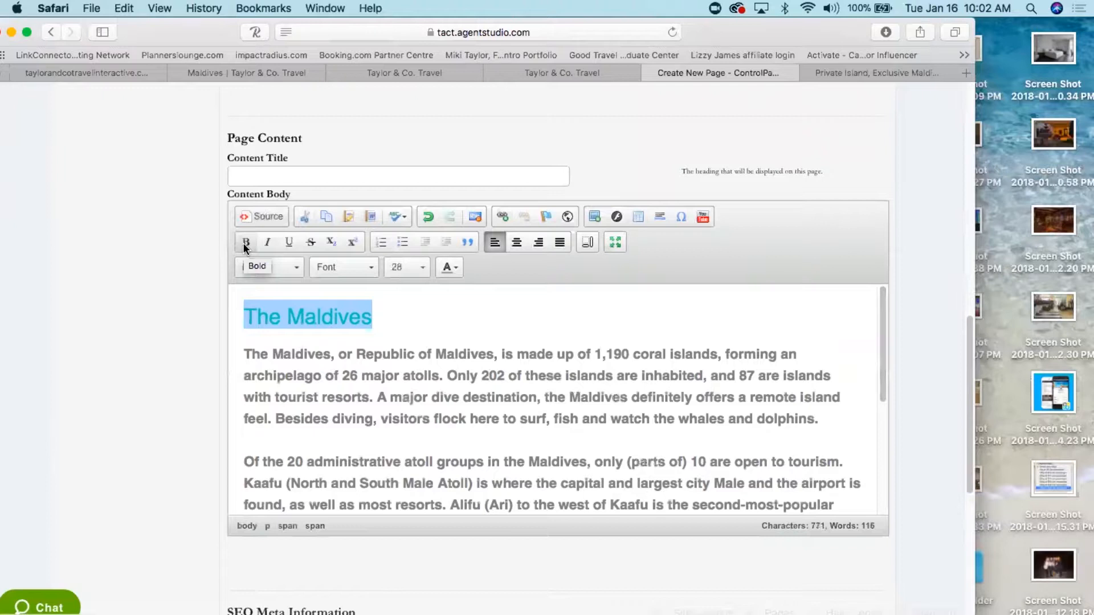
{"action": "left_click", "coordinate": [243, 242]}
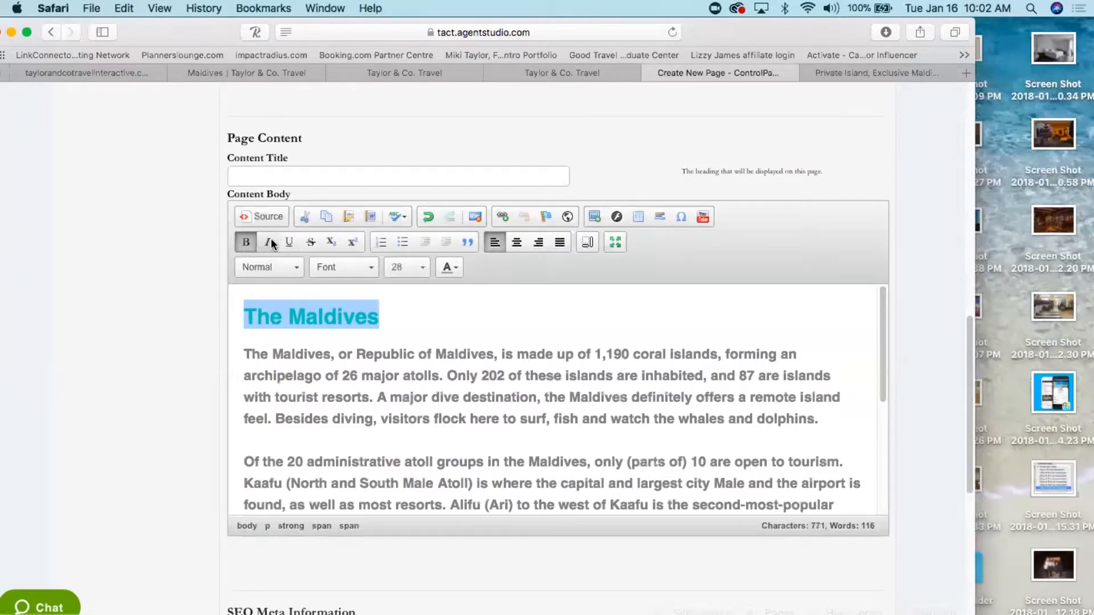
{"action": "left_click", "coordinate": [263, 217]}
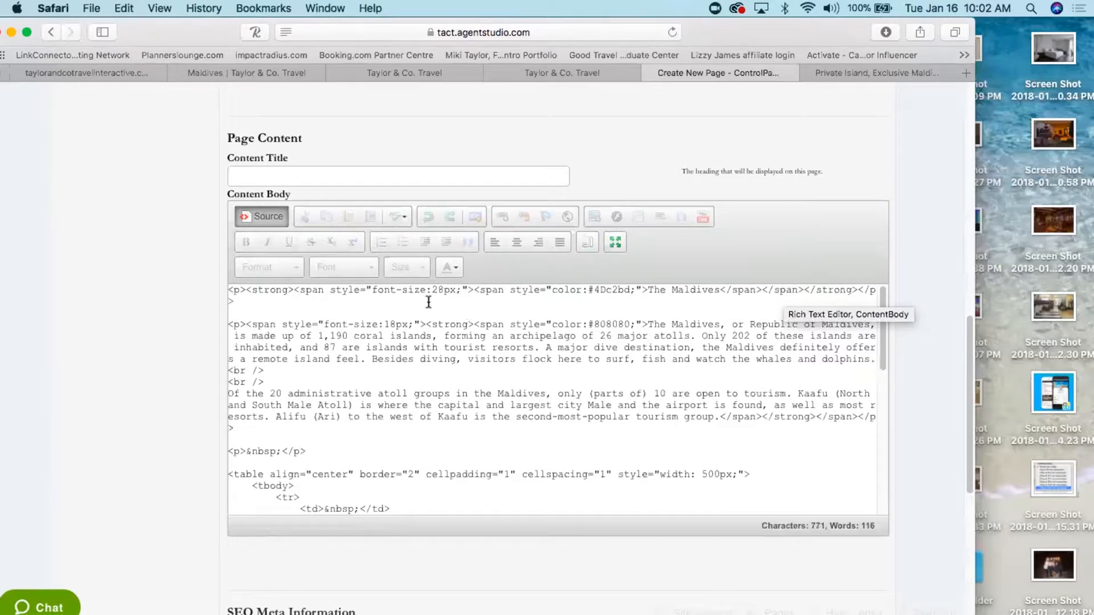
{"action": "left_click", "coordinate": [269, 217]}
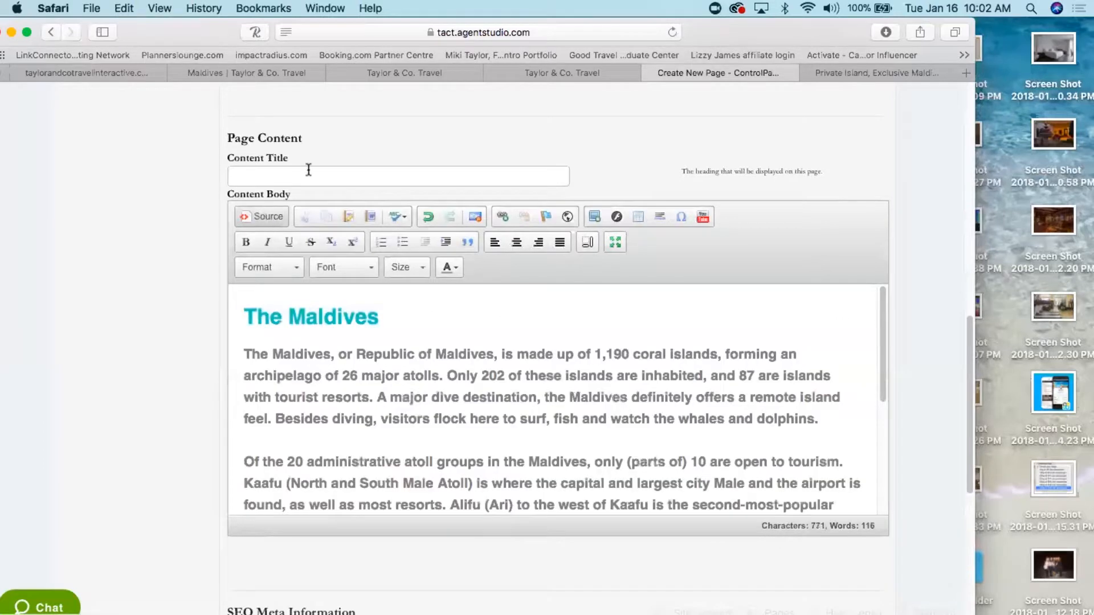
- Set the content title to "The Maldives" and place the cursor in the first cell of the table's second row
{"action": "left_click", "coordinate": [295, 179]}
{"action": "type", "text": "The Maldives"}
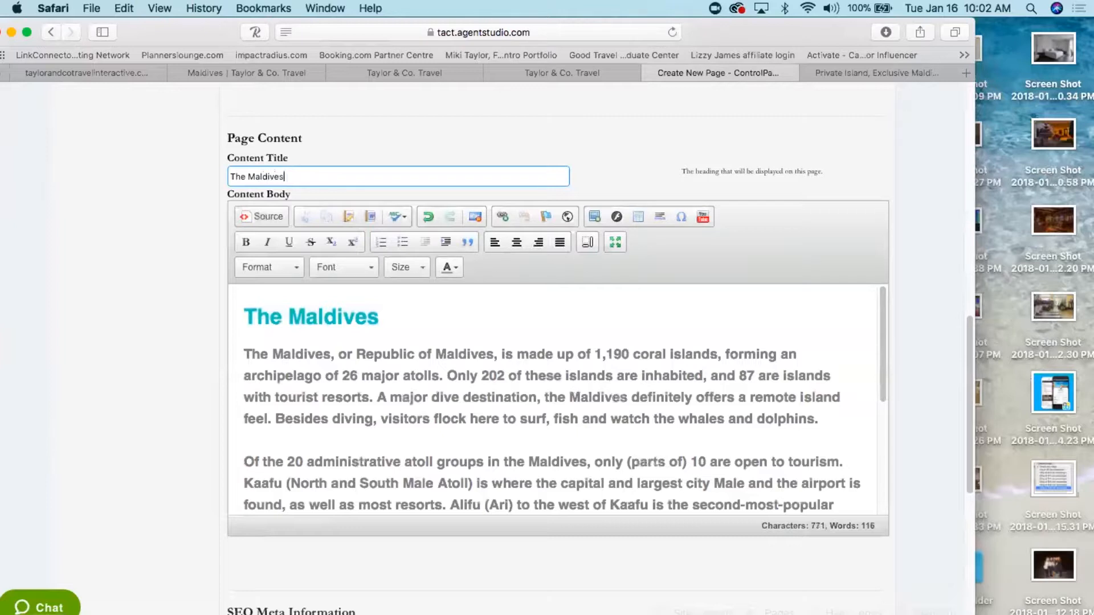
{"action": "left_click_drag", "start_coordinate": [881, 318], "coordinate": [883, 429]}
{"action": "left_click", "coordinate": [426, 389]}
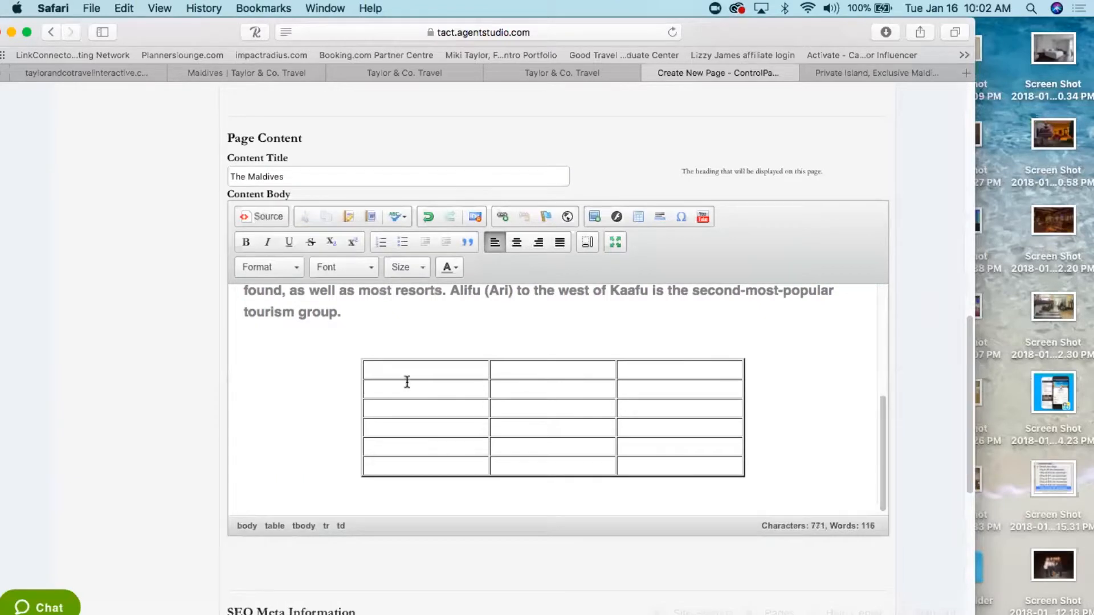
- On the cocoprive.com page, capture a screenshot of the island and wooden jetty image
{"action": "left_click", "coordinate": [843, 74]}
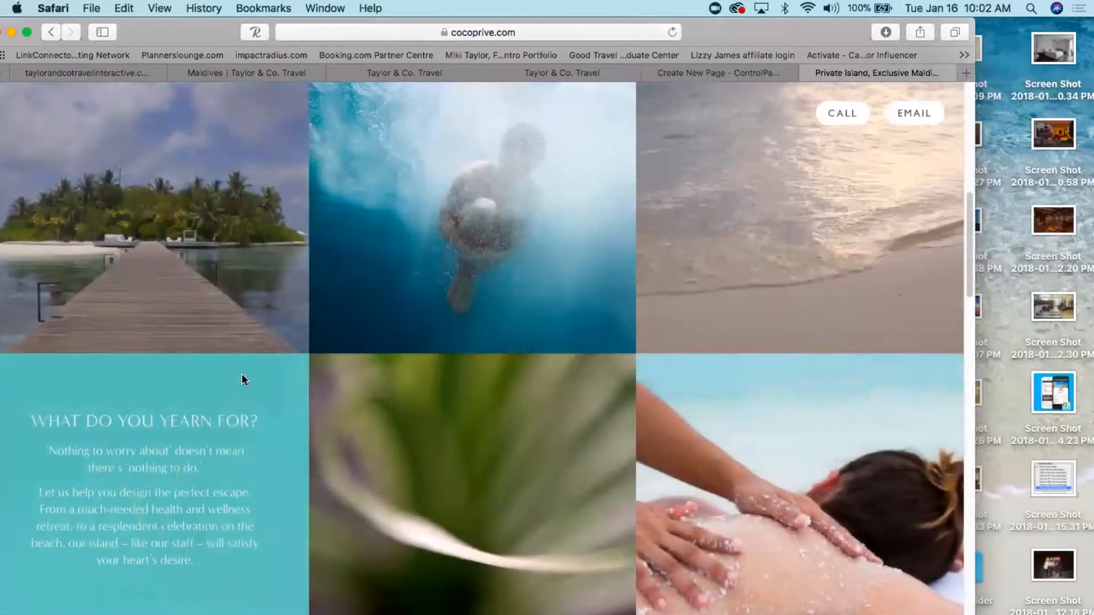
{"action": "right_click", "coordinate": [255, 287]}
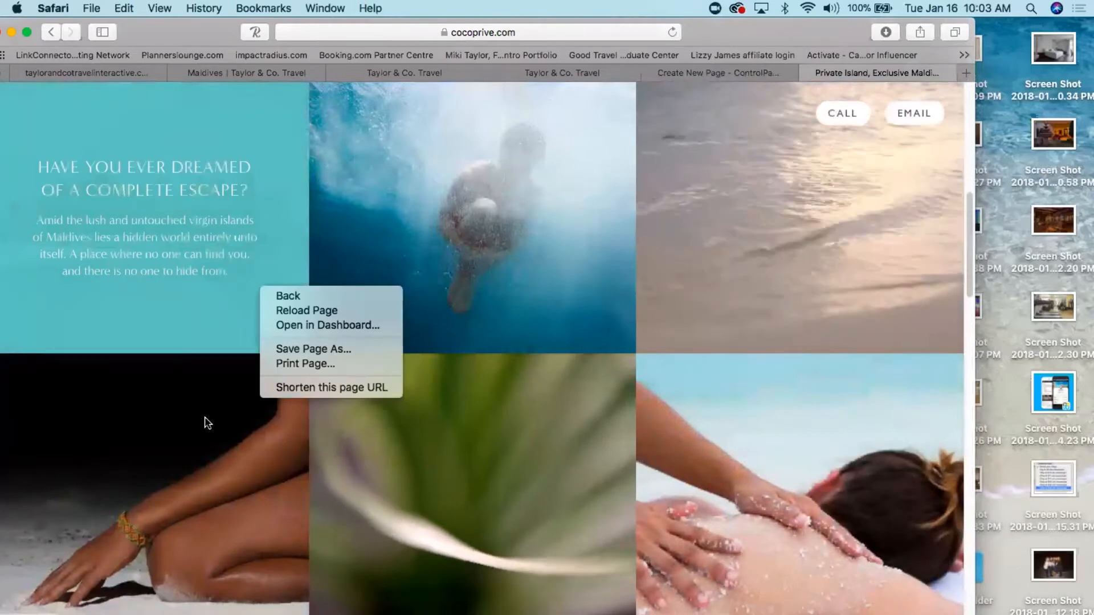
{"action": "left_click", "coordinate": [333, 503]}
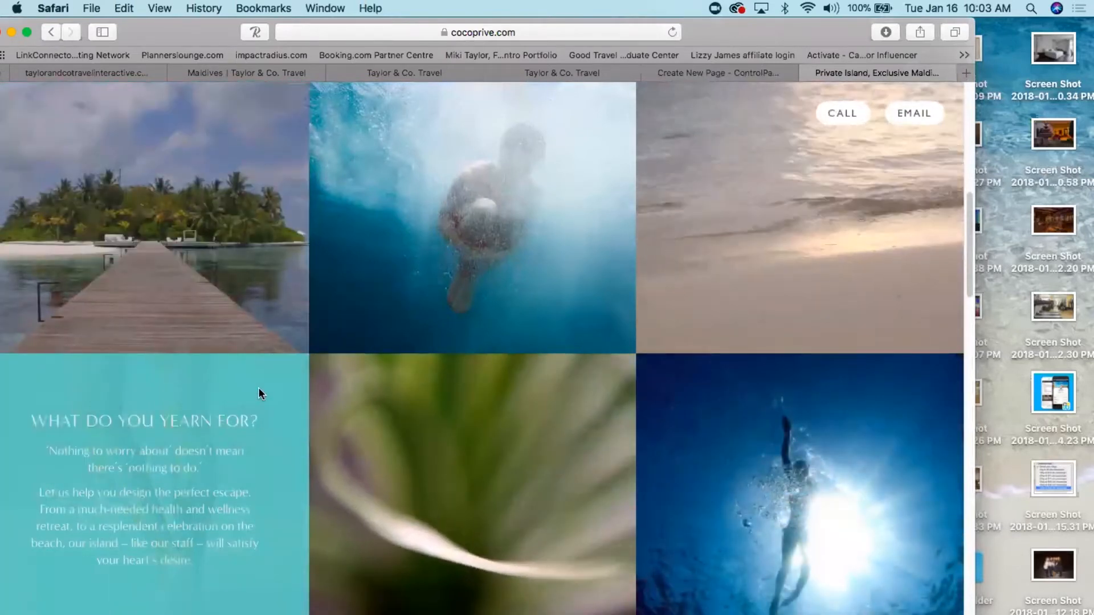
{"action": "key", "text": "super+shift+4"}
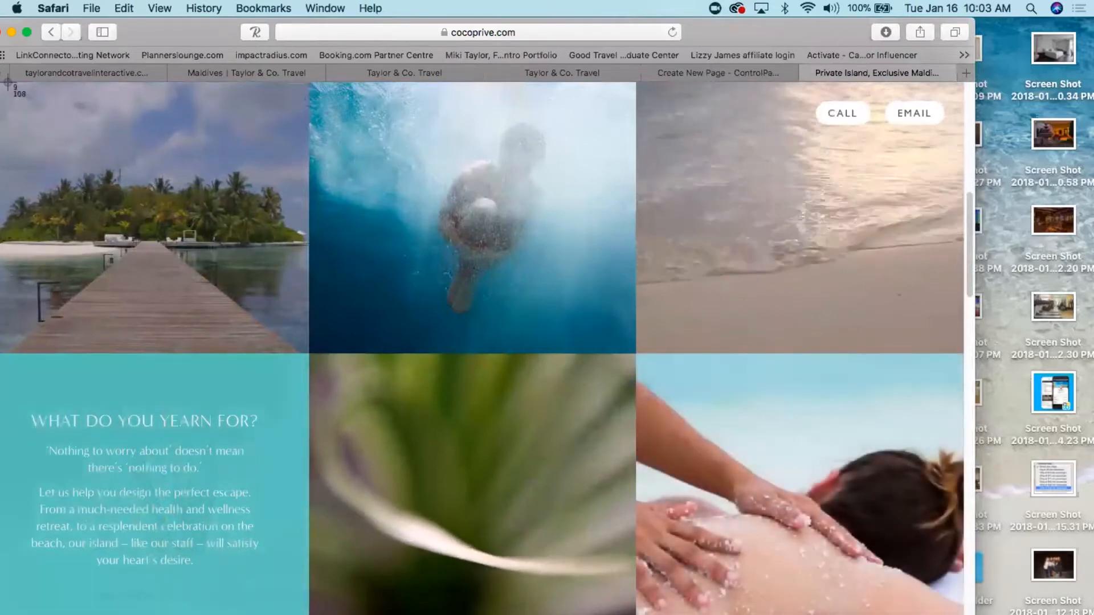
{"action": "left_click_drag", "start_coordinate": [5, 83], "coordinate": [306, 352]}
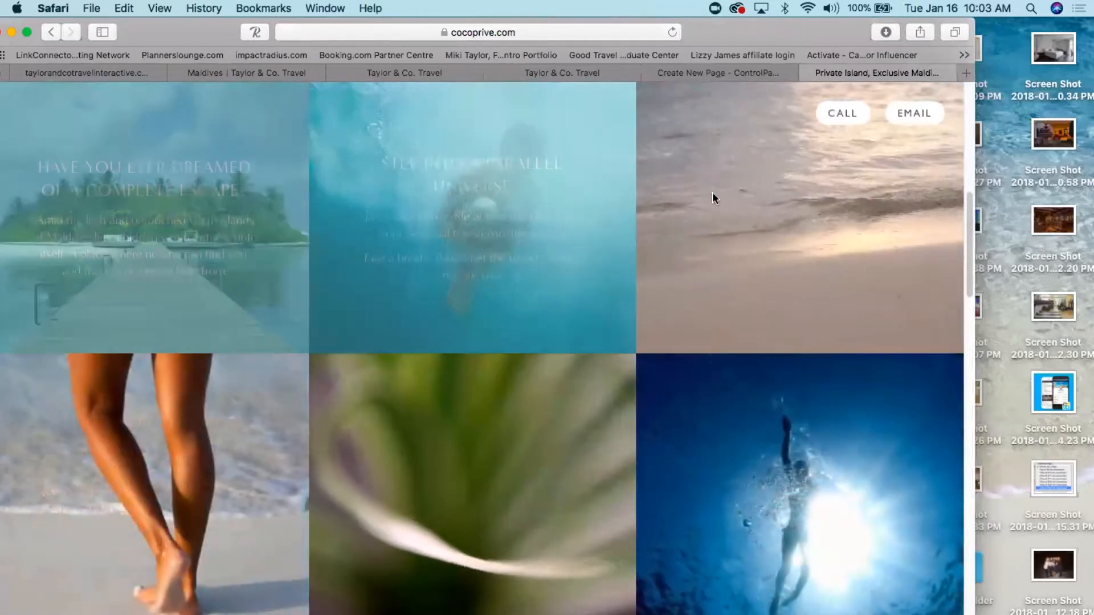
- Return to the page being created and center-align the first cell of the table's second row
{"action": "left_click", "coordinate": [704, 73]}
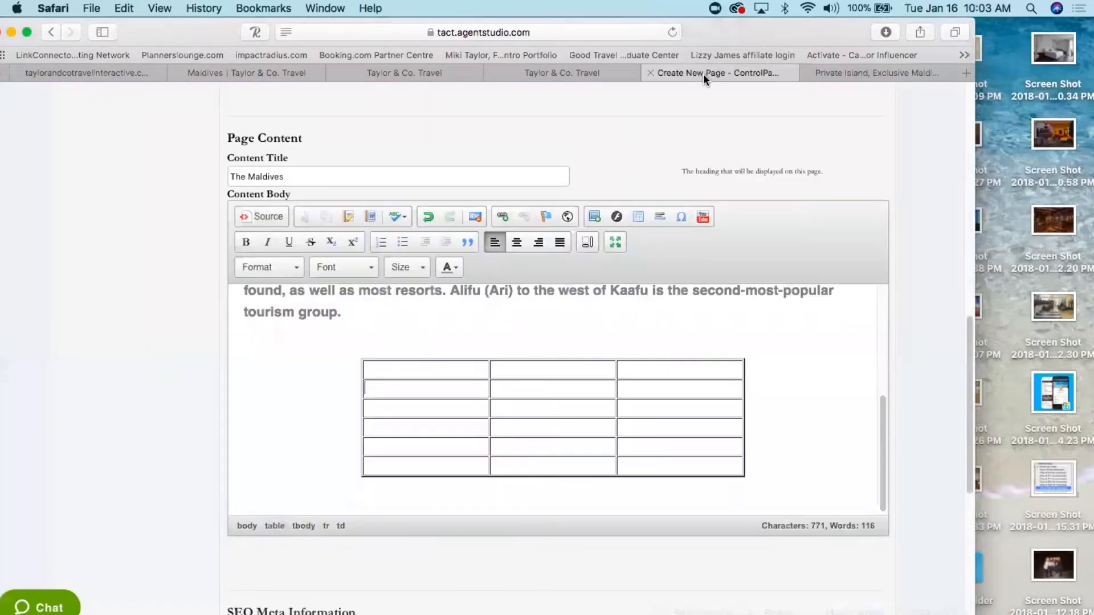
{"action": "left_click", "coordinate": [422, 393]}
{"action": "left_click", "coordinate": [516, 243]}
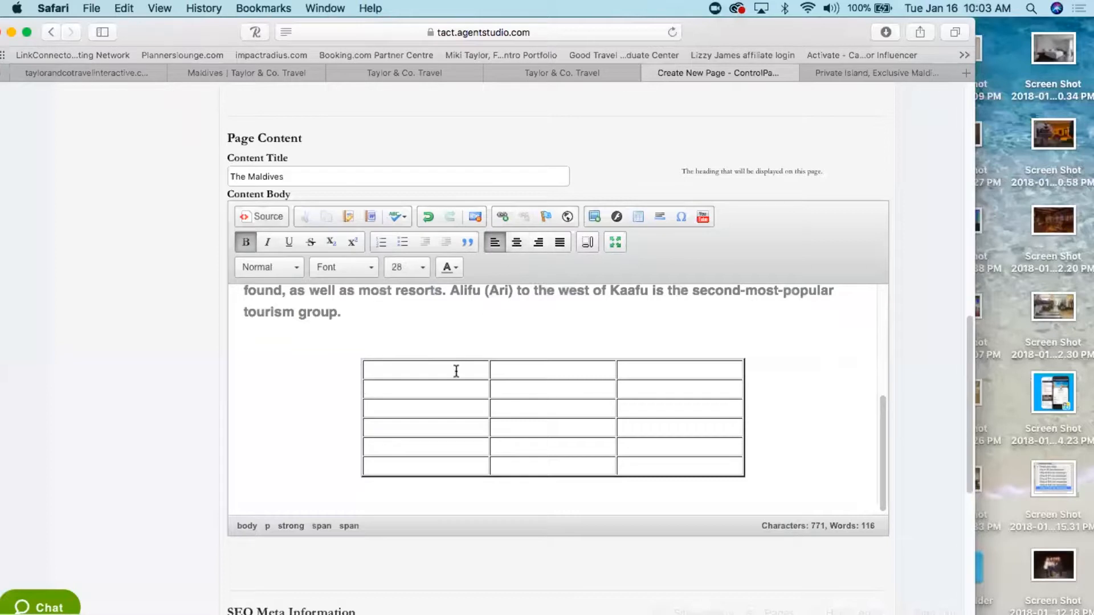
{"action": "left_click", "coordinate": [419, 389]}
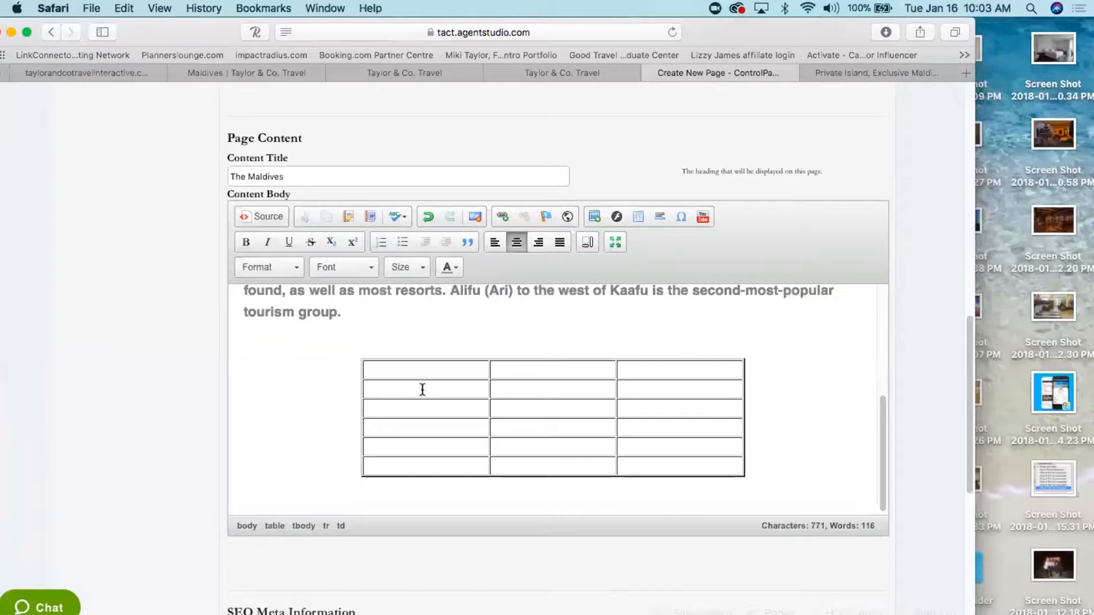
- Start inserting an image in the cell and upload "Screen Shot 2018-01-16 at 10.03.05 AM" from the Desktop to the server
{"action": "left_click", "coordinate": [593, 220]}
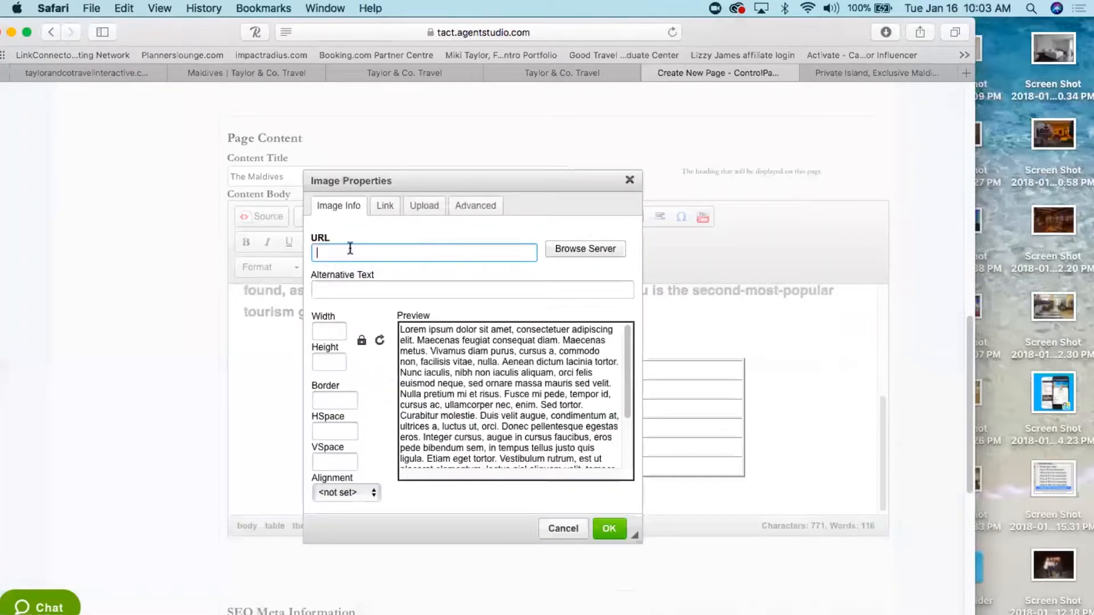
{"action": "left_click", "coordinate": [425, 207]}
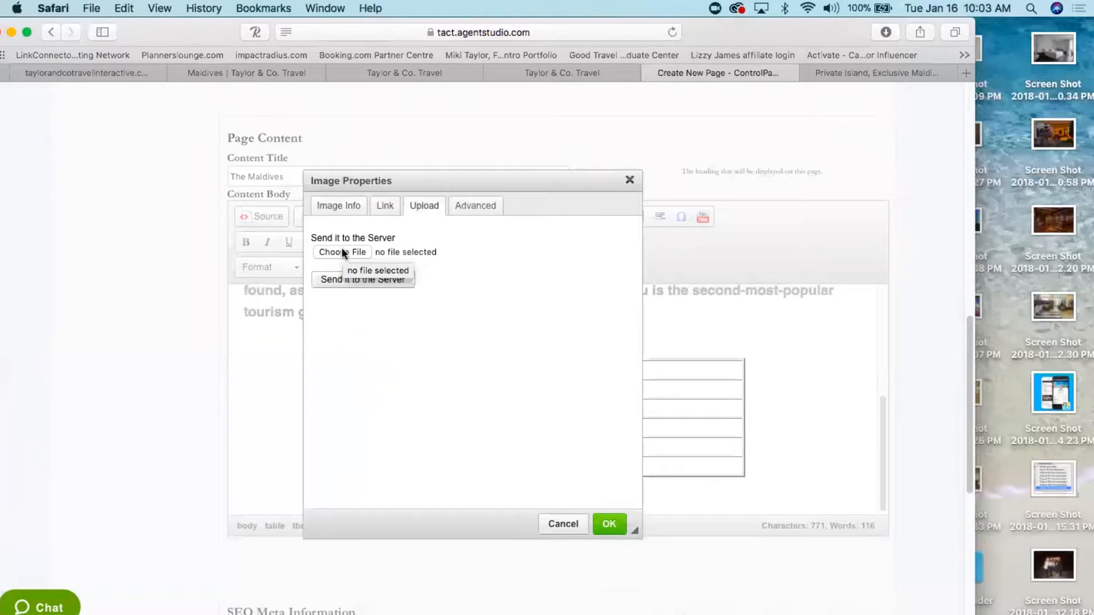
{"action": "left_click", "coordinate": [342, 251]}
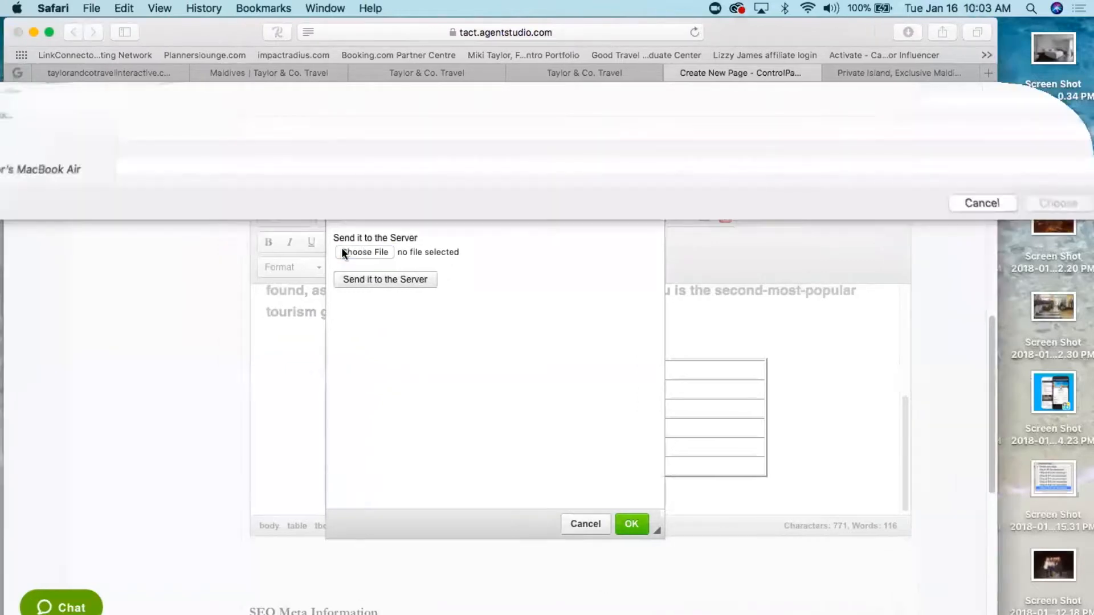
{"action": "left_click", "coordinate": [66, 219]}
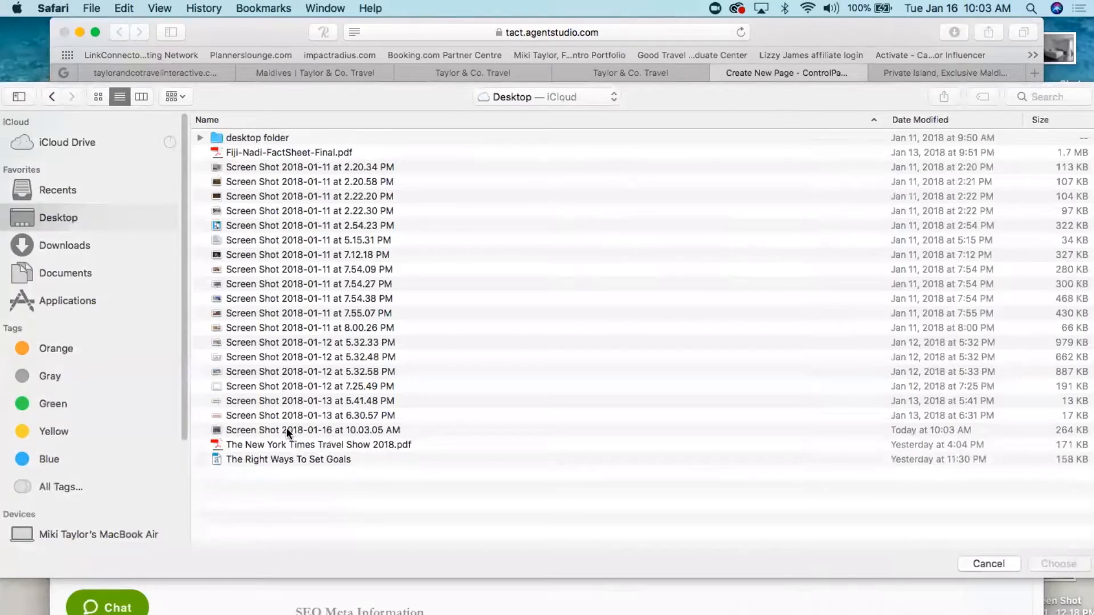
{"action": "left_click", "coordinate": [286, 432]}
{"action": "key", "text": "Return"}
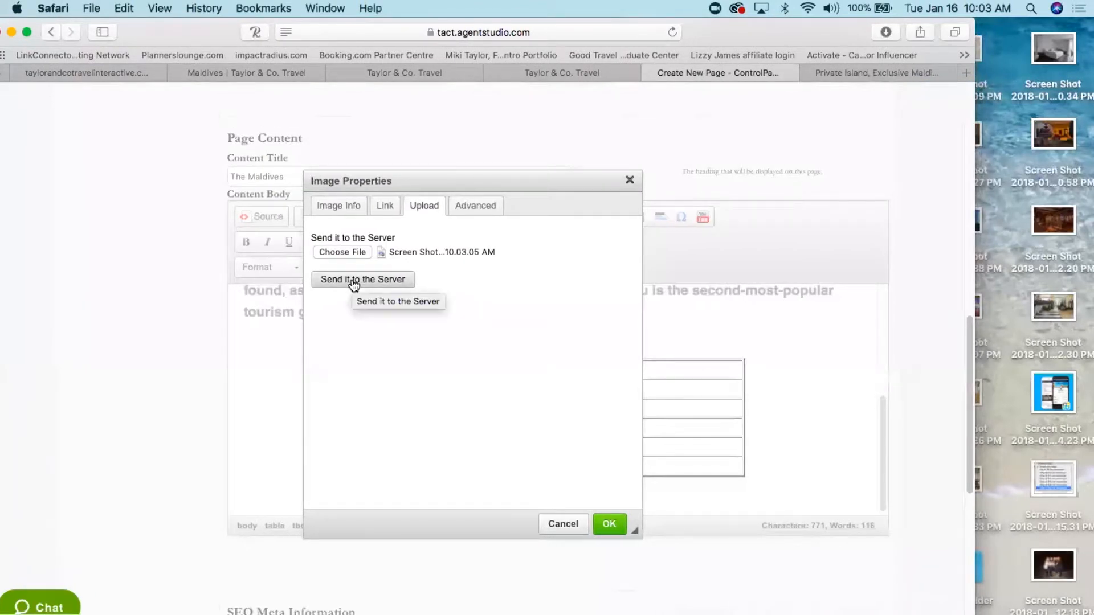
{"action": "left_click", "coordinate": [353, 280]}
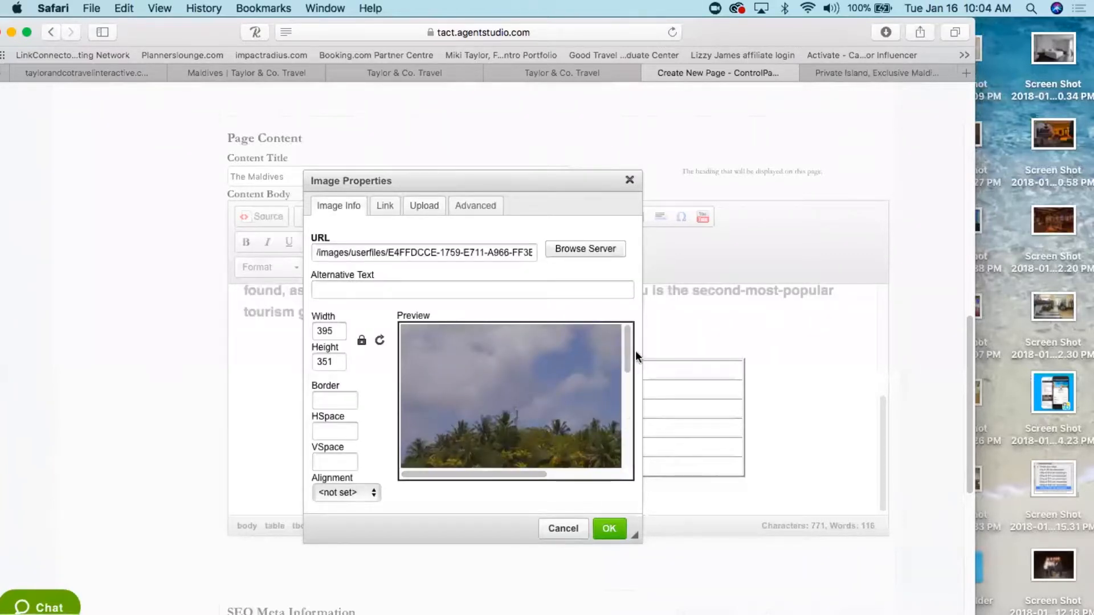
- Unlock the image's aspect ratio and set its width to 300 and height to 300
{"action": "mouse_move", "coordinate": [626, 341]}
{"action": "left_mouse_down"}
{"action": "mouse_move", "coordinate": [625, 409]}
{"action": "mouse_move", "coordinate": [621, 354]}
{"action": "left_mouse_up"}
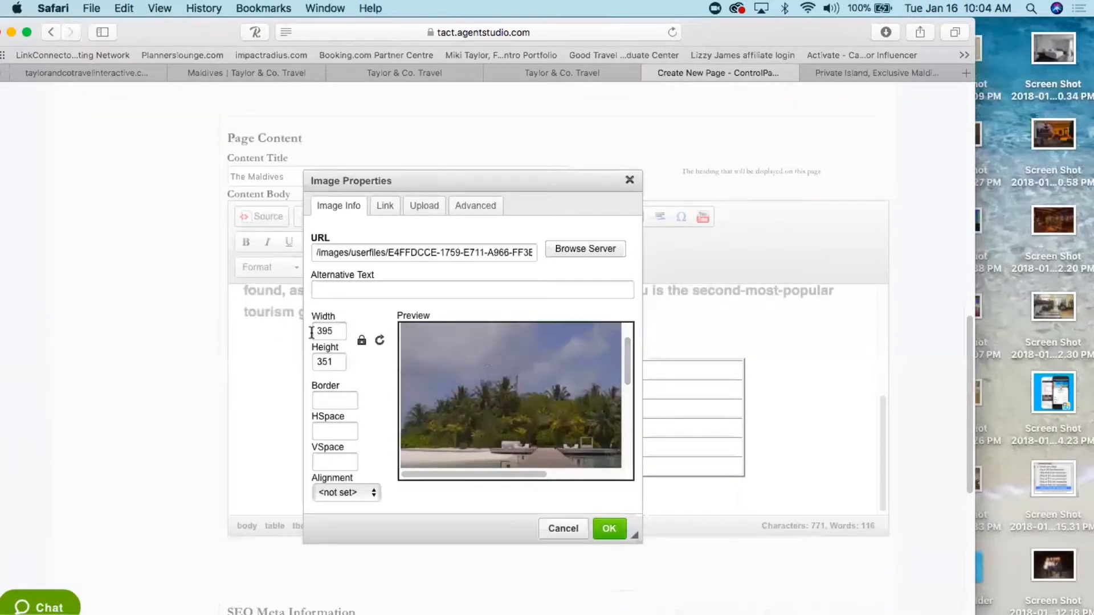
{"action": "left_click", "coordinate": [338, 330]}
{"action": "left_click", "coordinate": [362, 342]}
{"action": "left_click", "coordinate": [335, 332]}
{"action": "key", "text": "BackSpace"}
{"action": "key", "text": "BackSpace"}
{"action": "key", "text": "BackSpace"}
{"action": "type", "text": "300"}
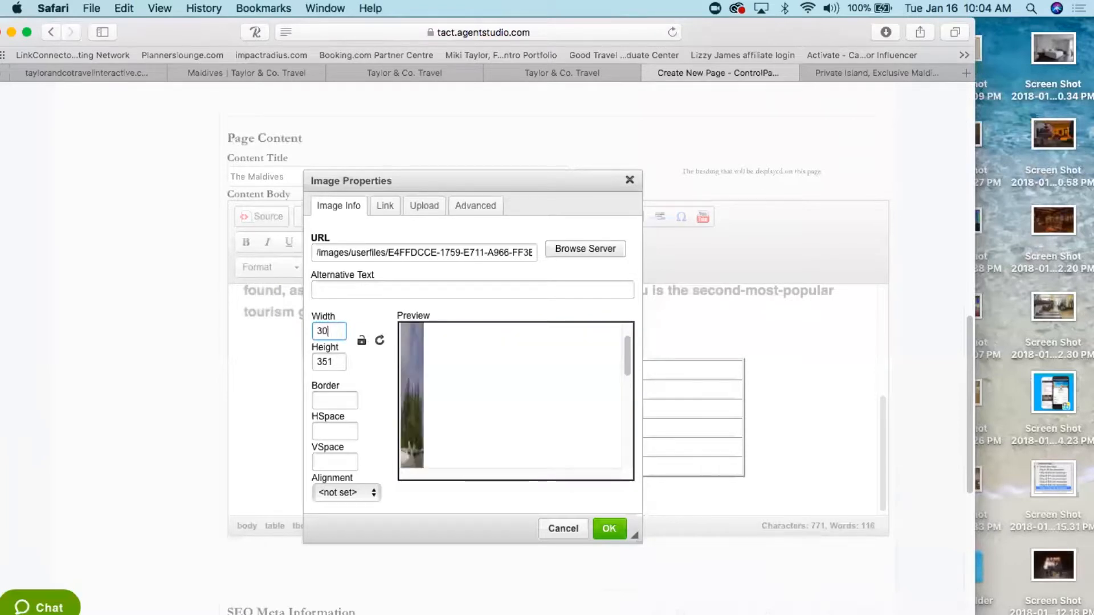
{"action": "left_click", "coordinate": [338, 363]}
{"action": "key", "text": "BackSpace"}
{"action": "key", "text": "BackSpace"}
{"action": "key", "text": "BackSpace"}
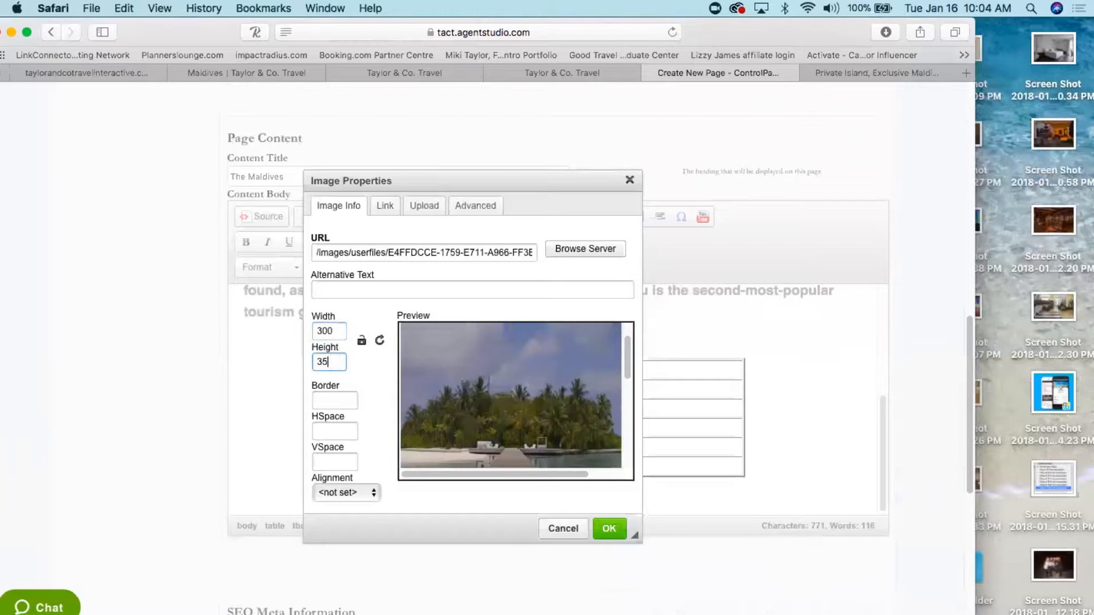
{"action": "type", "text": "300"}
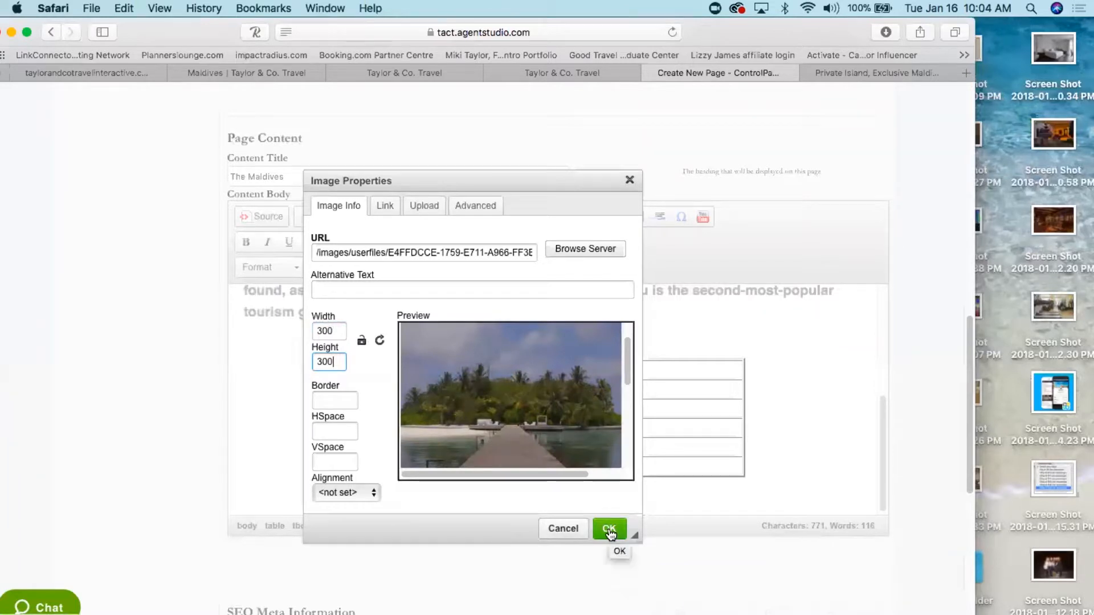
- Set the jetty image's border to 1, leave its alignment not set, and insert it in the cell
{"action": "left_click", "coordinate": [332, 401]}
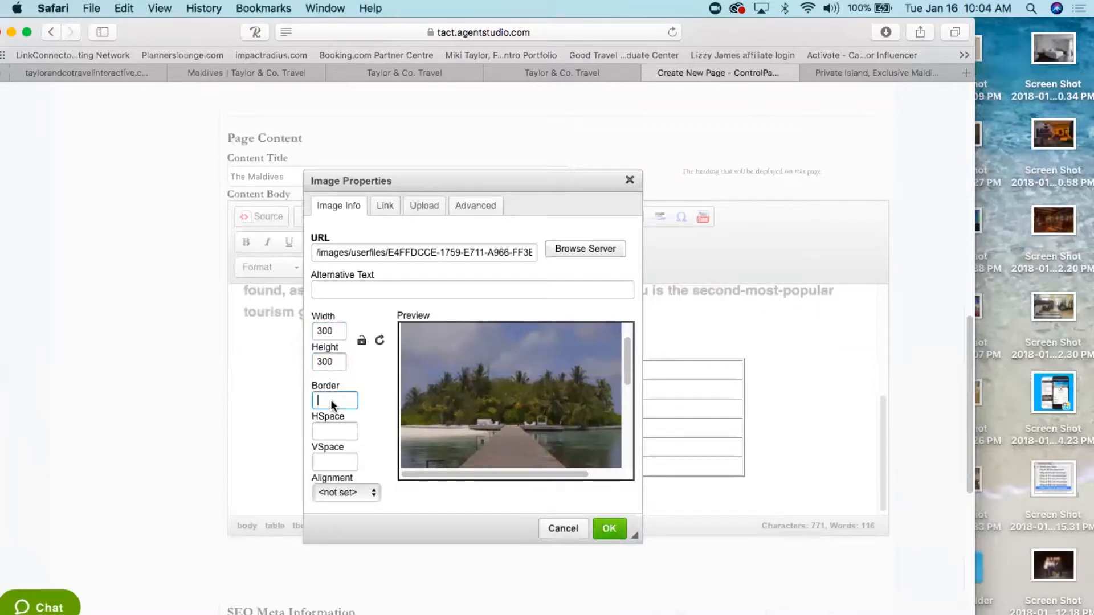
{"action": "type", "text": "1"}
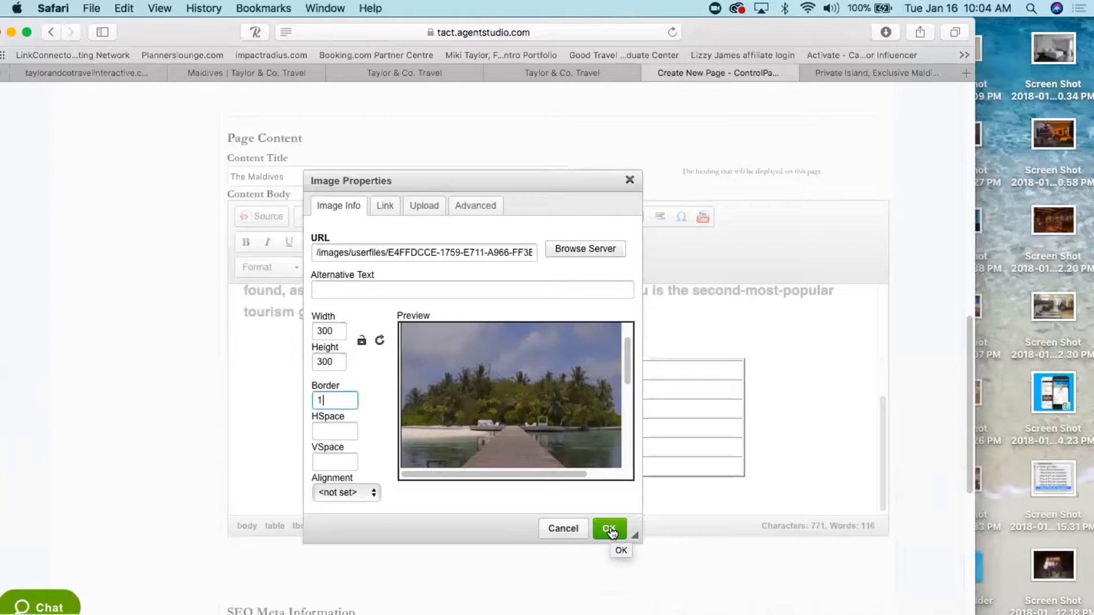
{"action": "left_click", "coordinate": [339, 494]}
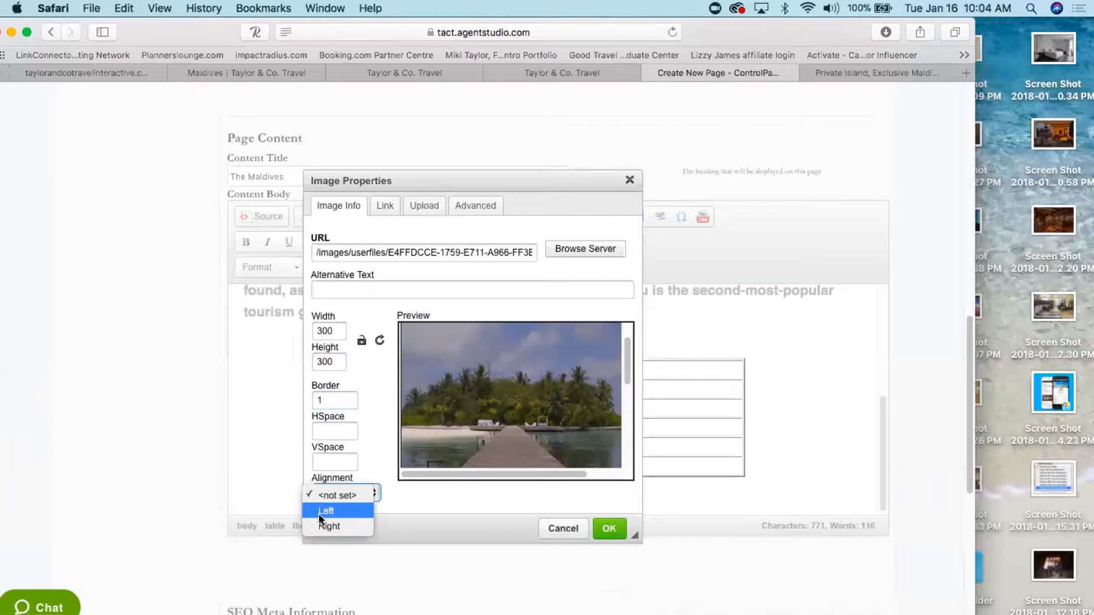
{"action": "left_click", "coordinate": [334, 494]}
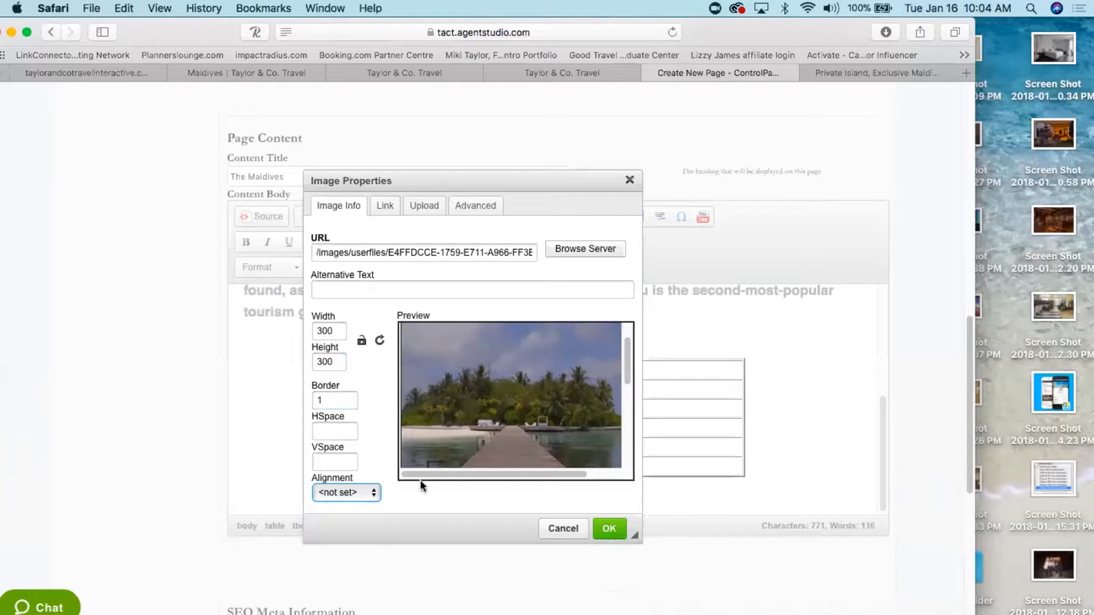
{"action": "left_click", "coordinate": [613, 528]}
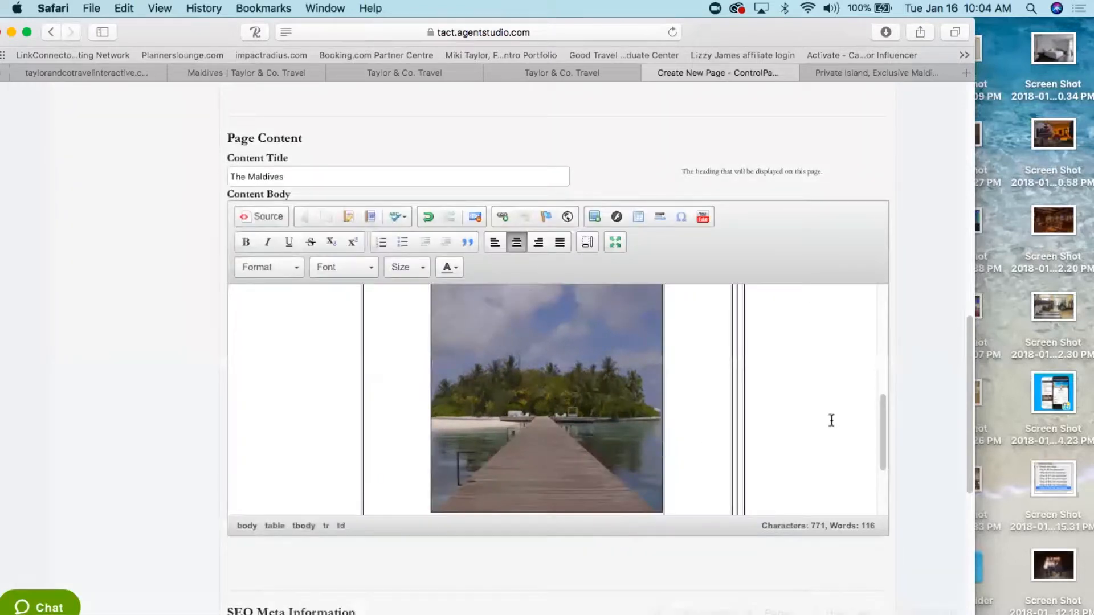
- Center-align the cell beside the jetty image and start inserting an image there
{"action": "mouse_move", "coordinate": [880, 429]}
{"action": "left_mouse_down"}
{"action": "mouse_move", "coordinate": [881, 408]}
{"action": "mouse_move", "coordinate": [887, 463]}
{"action": "mouse_move", "coordinate": [885, 398]}
{"action": "mouse_move", "coordinate": [886, 441]}
{"action": "left_mouse_up"}
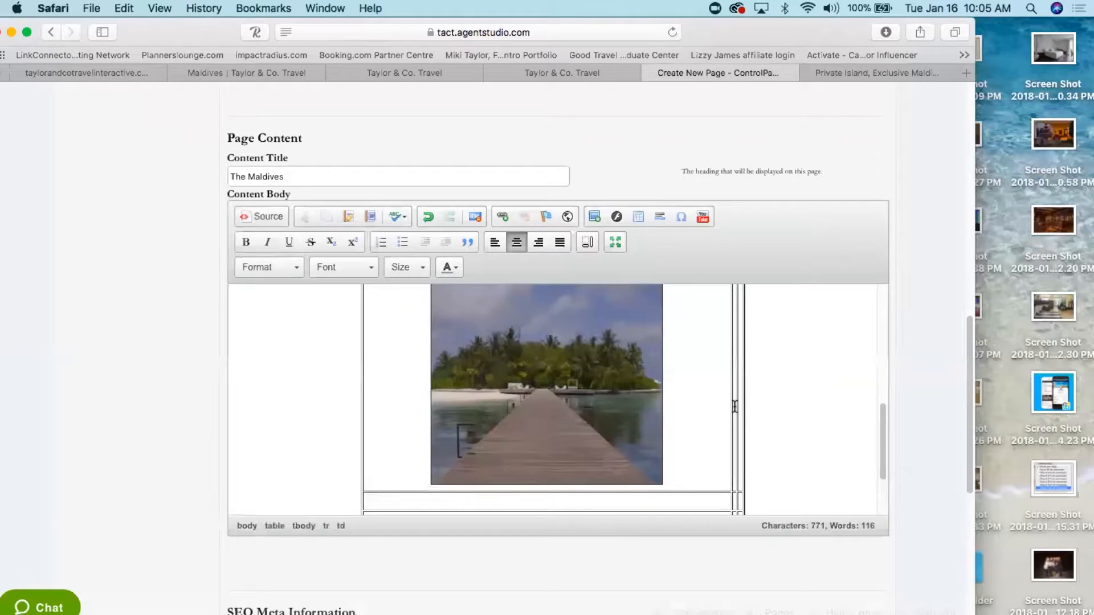
{"action": "left_click", "coordinate": [735, 406]}
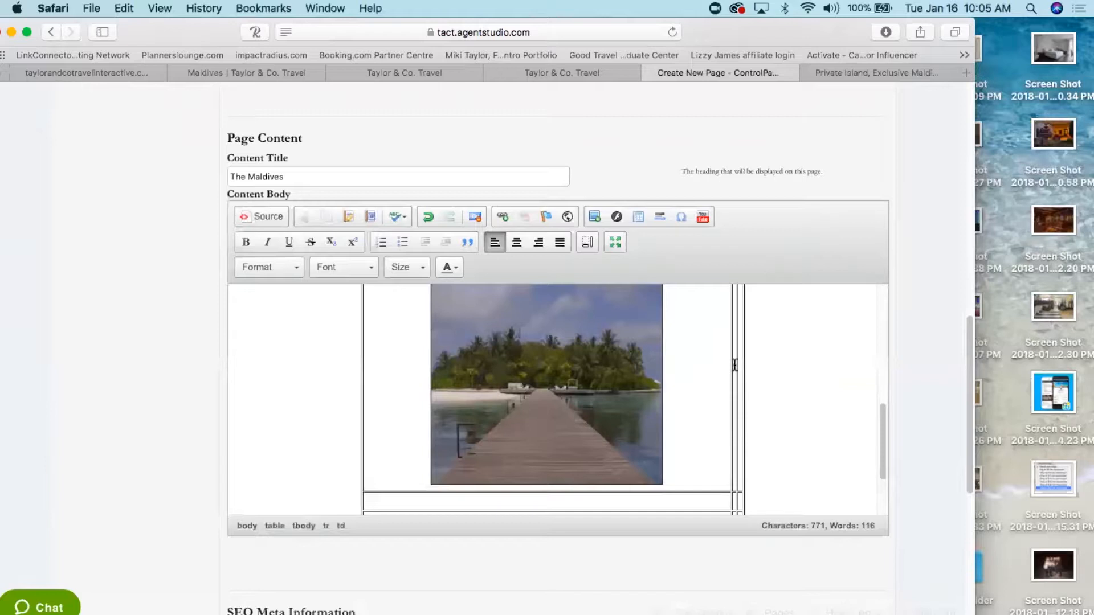
{"action": "left_click", "coordinate": [516, 246]}
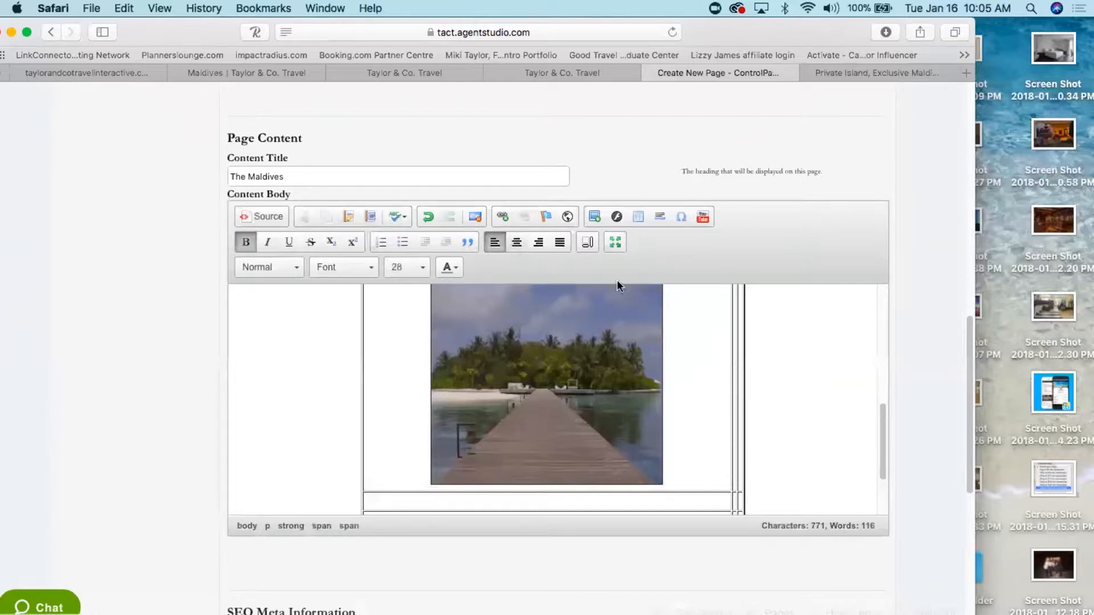
{"action": "left_click", "coordinate": [735, 359]}
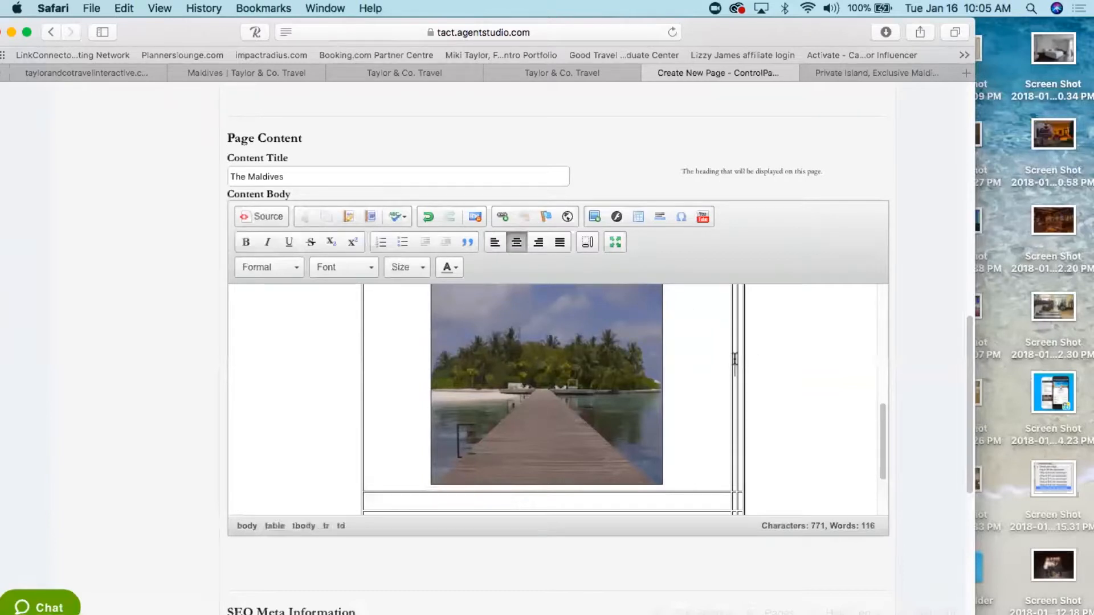
{"action": "left_click", "coordinate": [595, 217]}
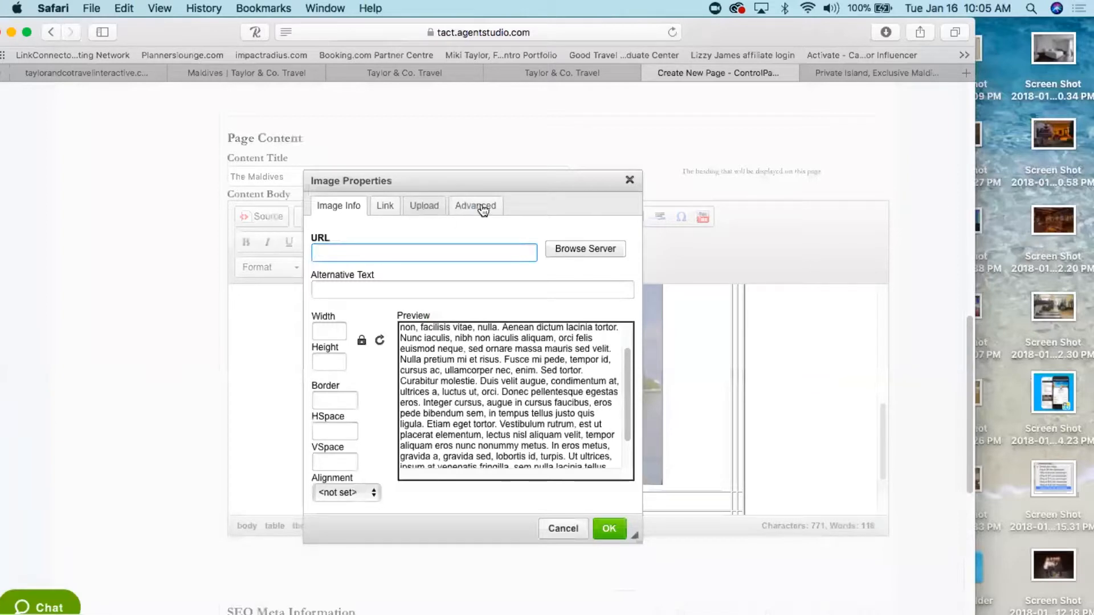
- On the cocoprive.com page, save the villa pool and ocean image to Downloads
{"action": "left_click", "coordinate": [854, 71]}
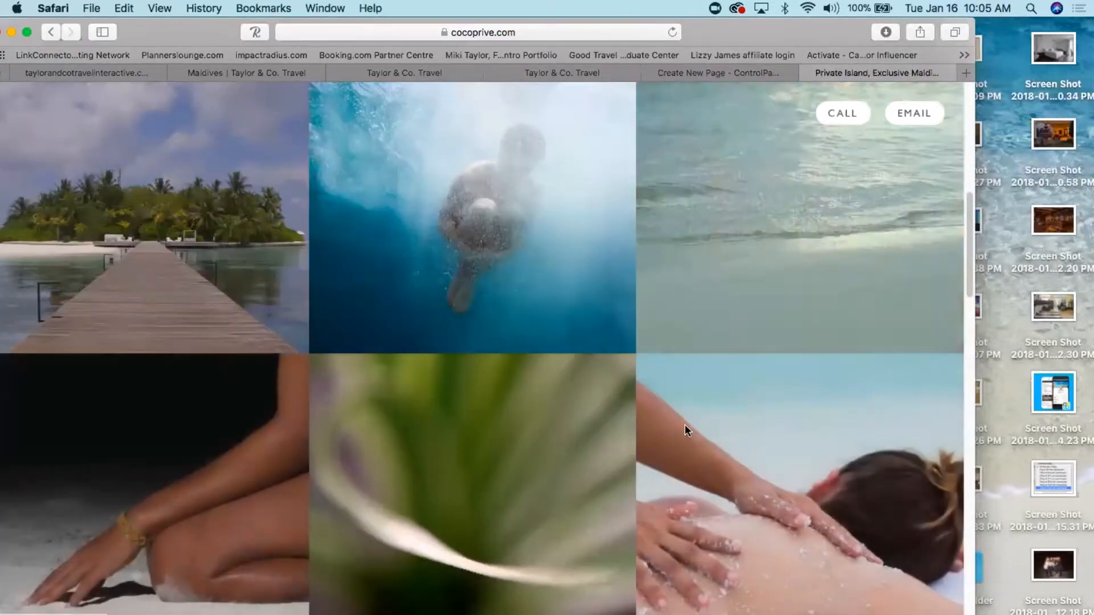
{"action": "left_click_drag", "start_coordinate": [969, 212], "coordinate": [974, 525]}
{"action": "left_click_drag", "start_coordinate": [975, 513], "coordinate": [974, 507]}
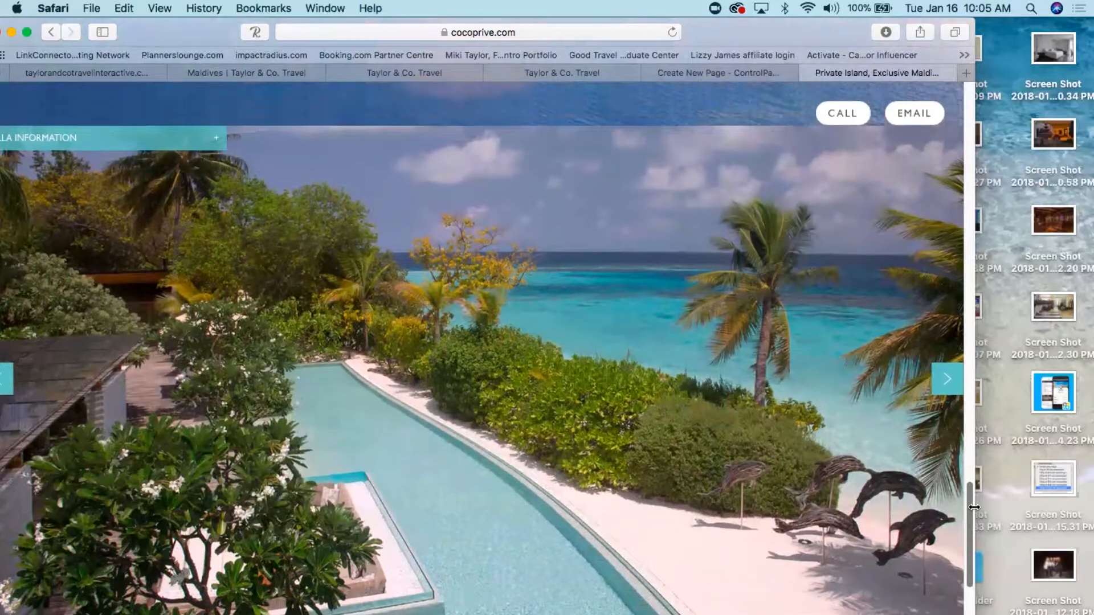
{"action": "right_click", "coordinate": [560, 317]}
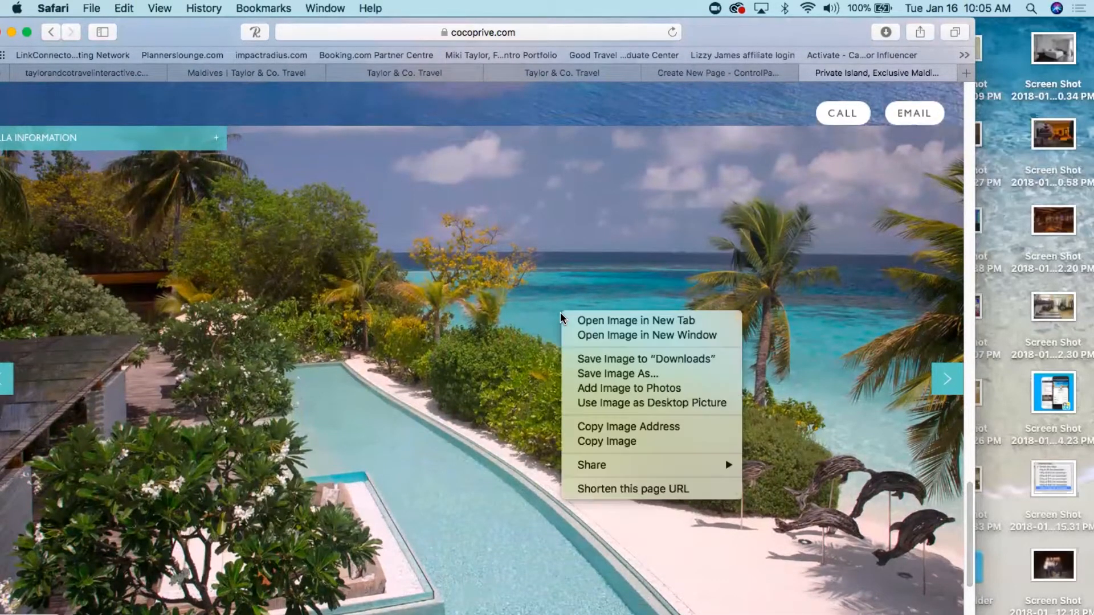
{"action": "left_click", "coordinate": [660, 358]}
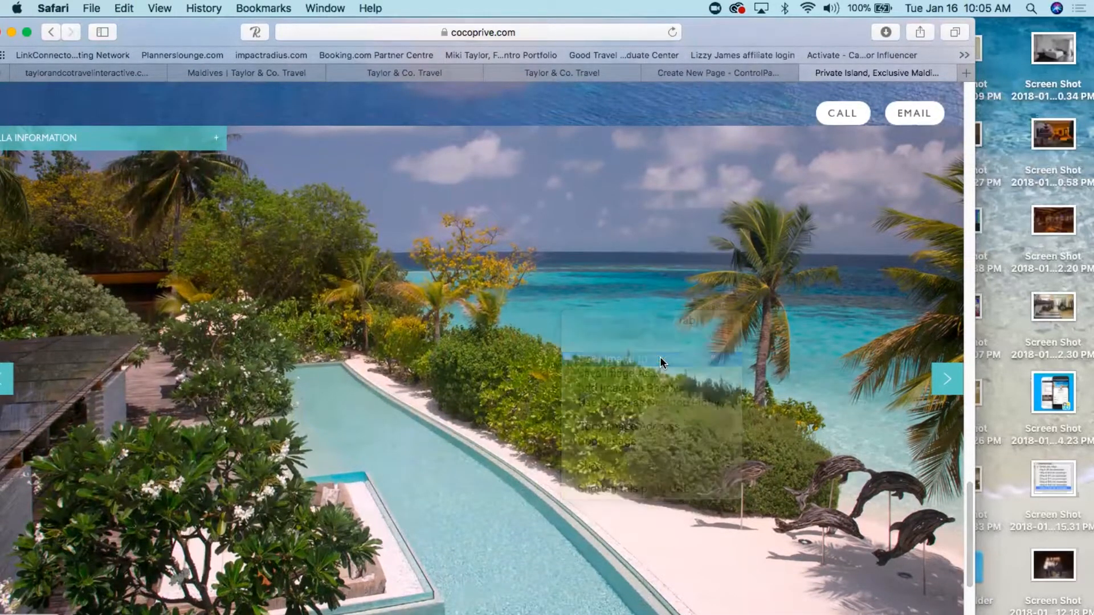
- Return to the page being created and upload 1920x990.png from Downloads to the server for the new image
{"action": "left_click", "coordinate": [695, 74]}
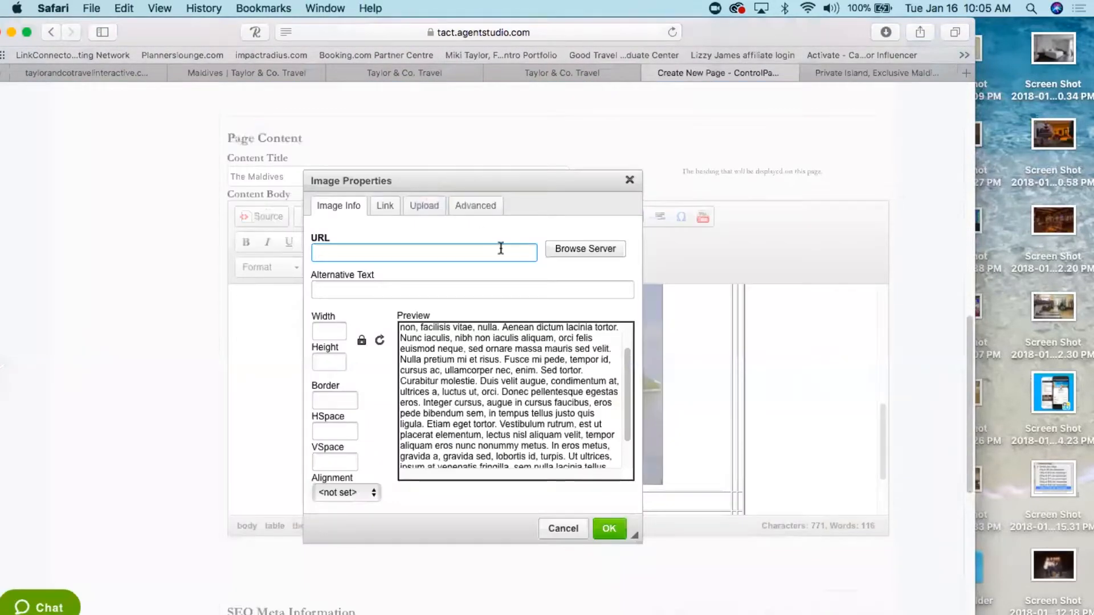
{"action": "left_click", "coordinate": [425, 206]}
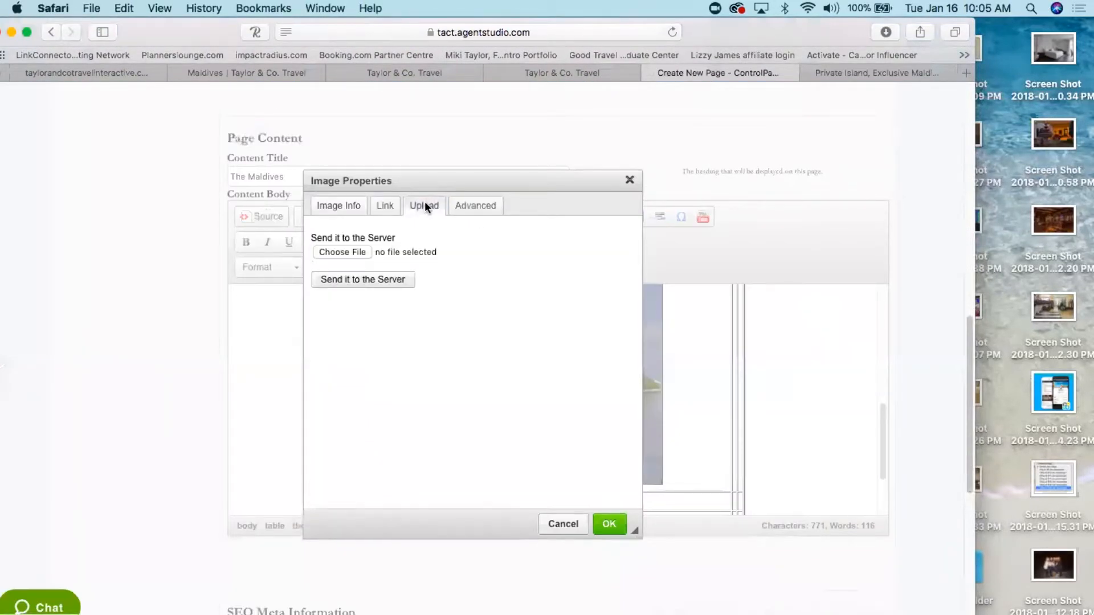
{"action": "left_click", "coordinate": [343, 252]}
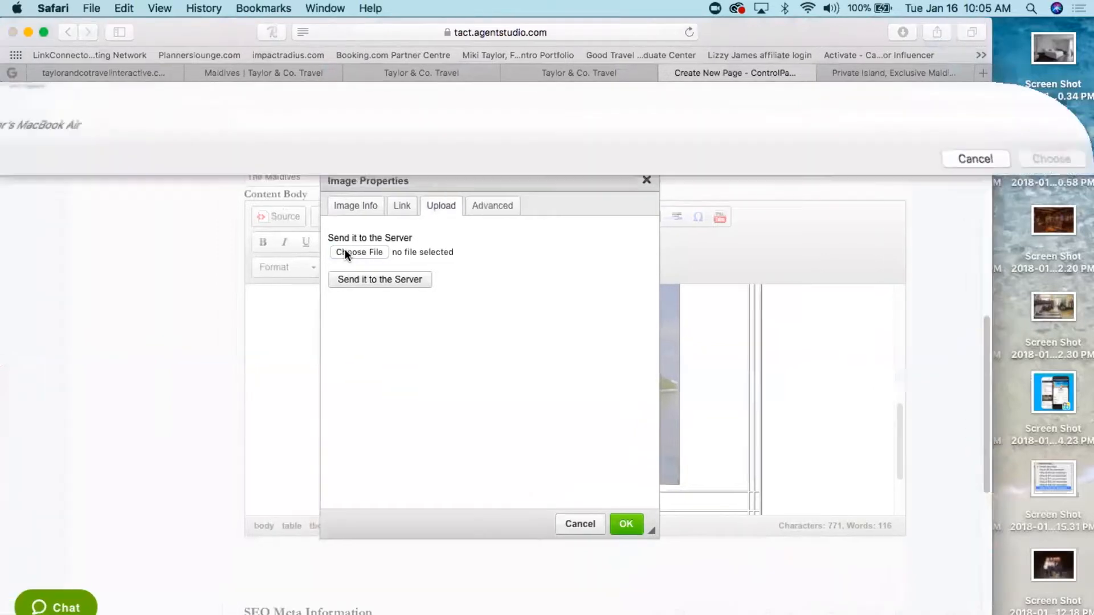
{"action": "left_click", "coordinate": [56, 242]}
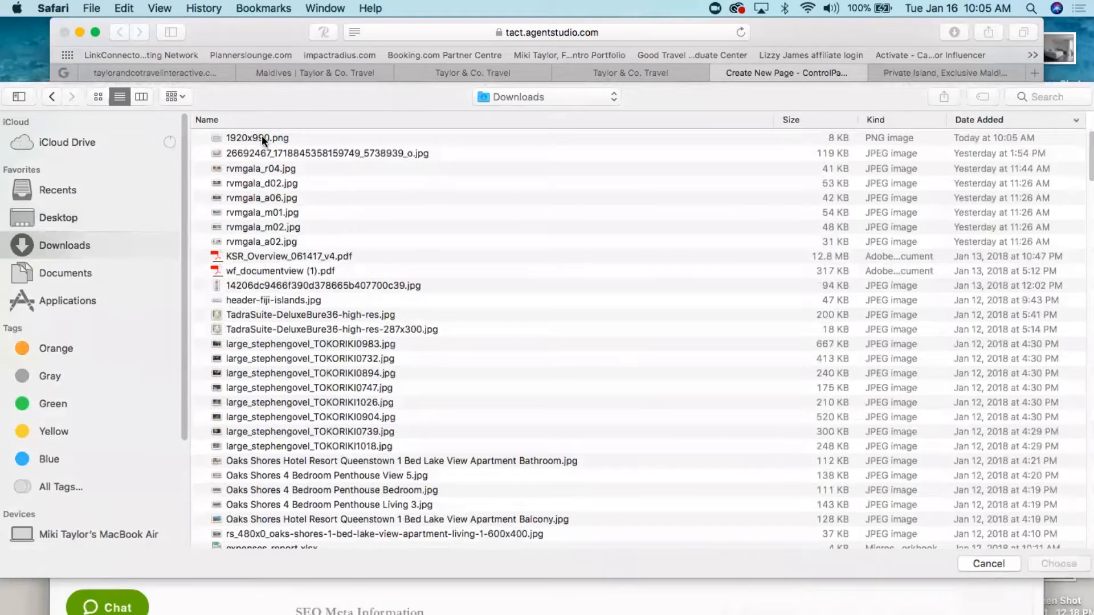
{"action": "double_click", "coordinate": [261, 138]}
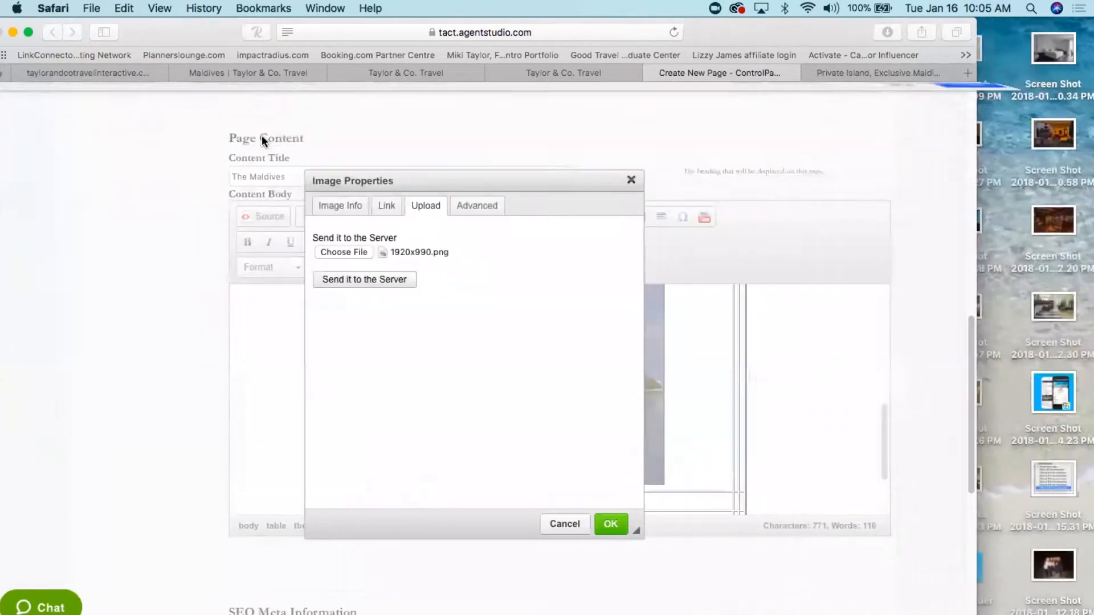
{"action": "left_click", "coordinate": [365, 281]}
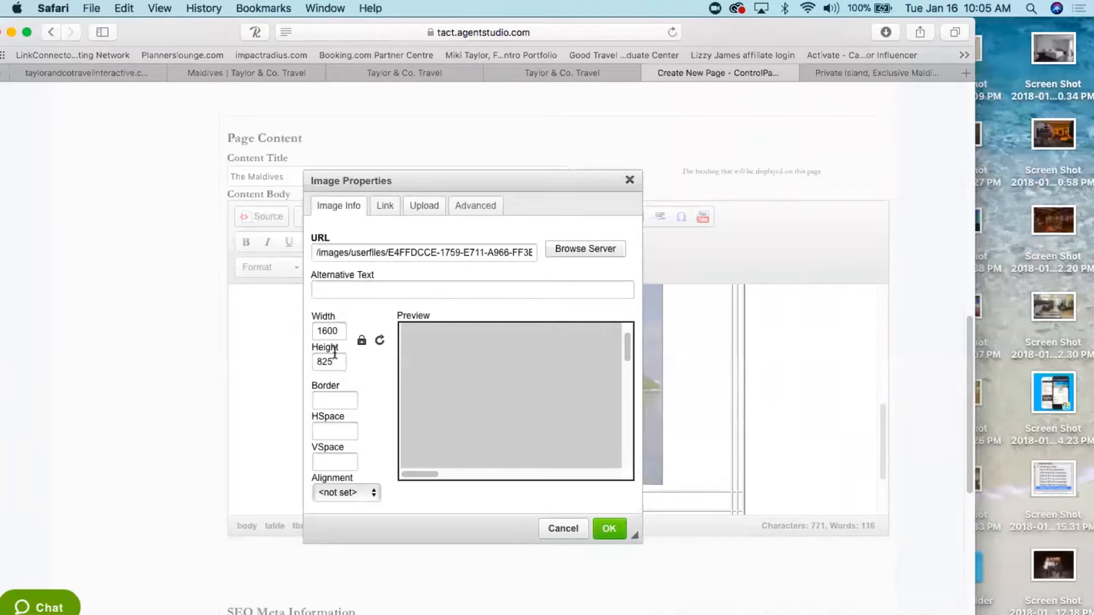
- Set the image's width to 300, unlock its aspect ratio, set its height to 300 and insert it
{"action": "left_click", "coordinate": [338, 330]}
{"action": "key", "text": "BackSpace"}
{"action": "key", "text": "BackSpace"}
{"action": "key", "text": "BackSpace"}
{"action": "key", "text": "BackSpace"}
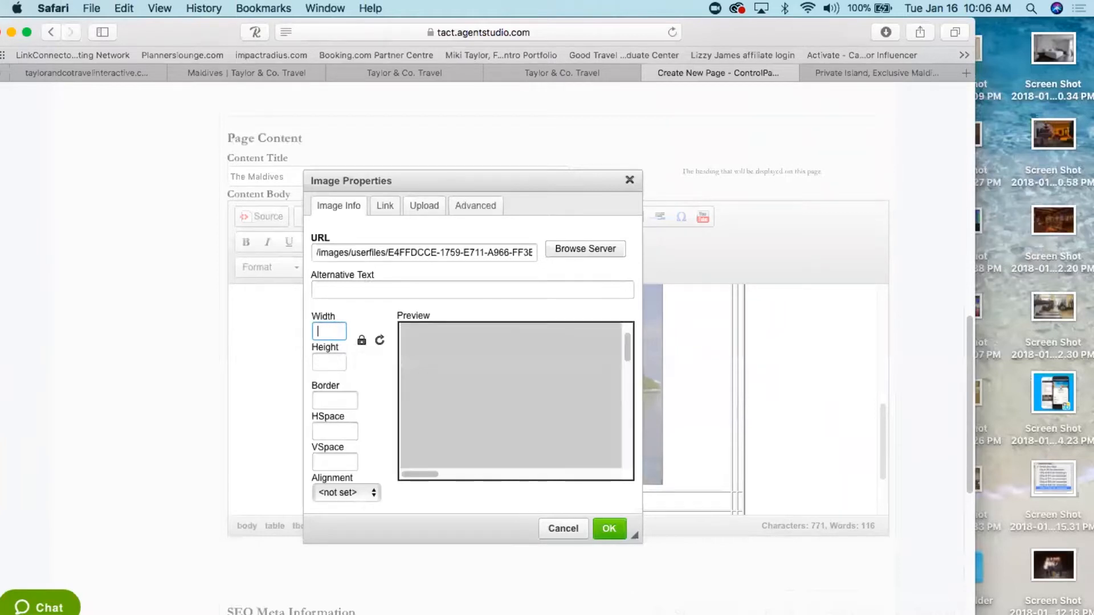
{"action": "type", "text": "300"}
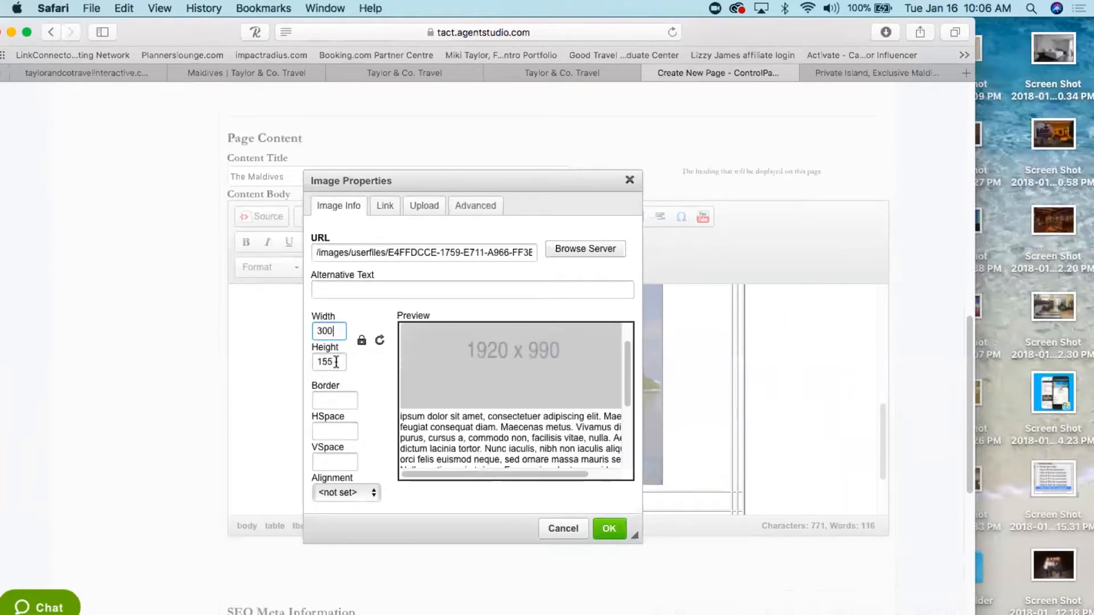
{"action": "left_click", "coordinate": [334, 361]}
{"action": "left_click", "coordinate": [362, 341]}
{"action": "left_click", "coordinate": [336, 364]}
{"action": "key", "text": "BackSpace"}
{"action": "key", "text": "BackSpace"}
{"action": "key", "text": "BackSpace"}
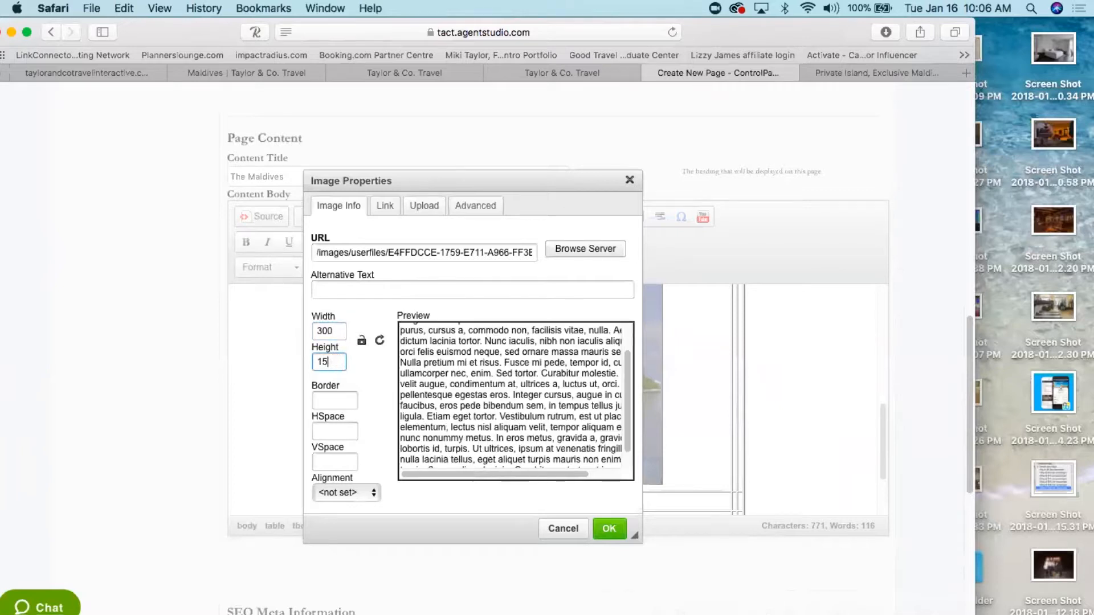
{"action": "type", "text": "300"}
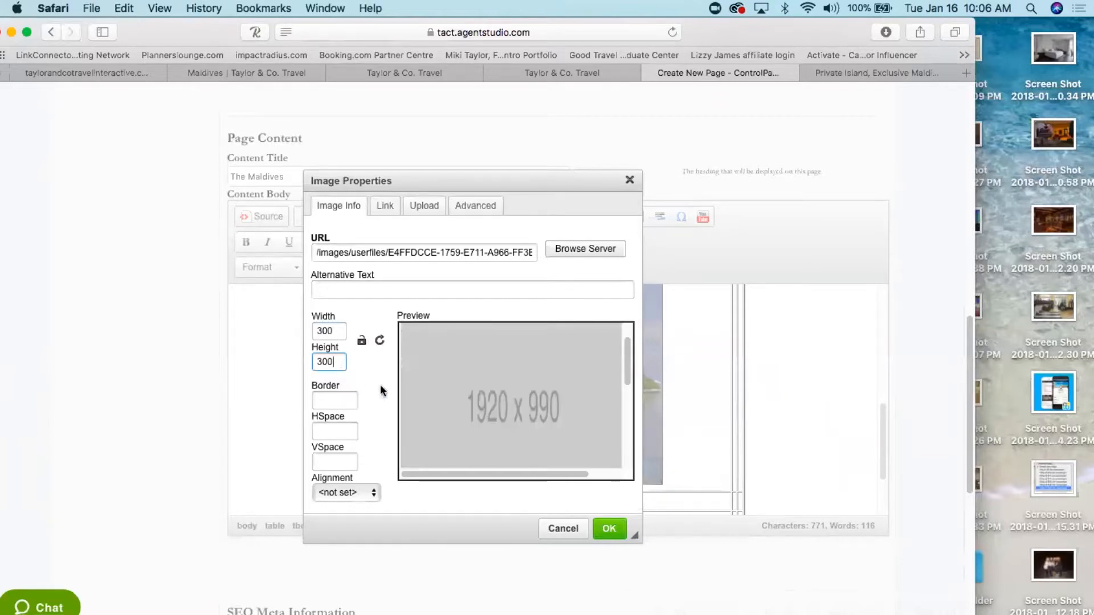
{"action": "left_click", "coordinate": [607, 527]}
- Reopen the properties of the grey 1920 x 990 image and upload 1920x990.png from Downloads to the server again
{"action": "left_click", "coordinate": [672, 380]}
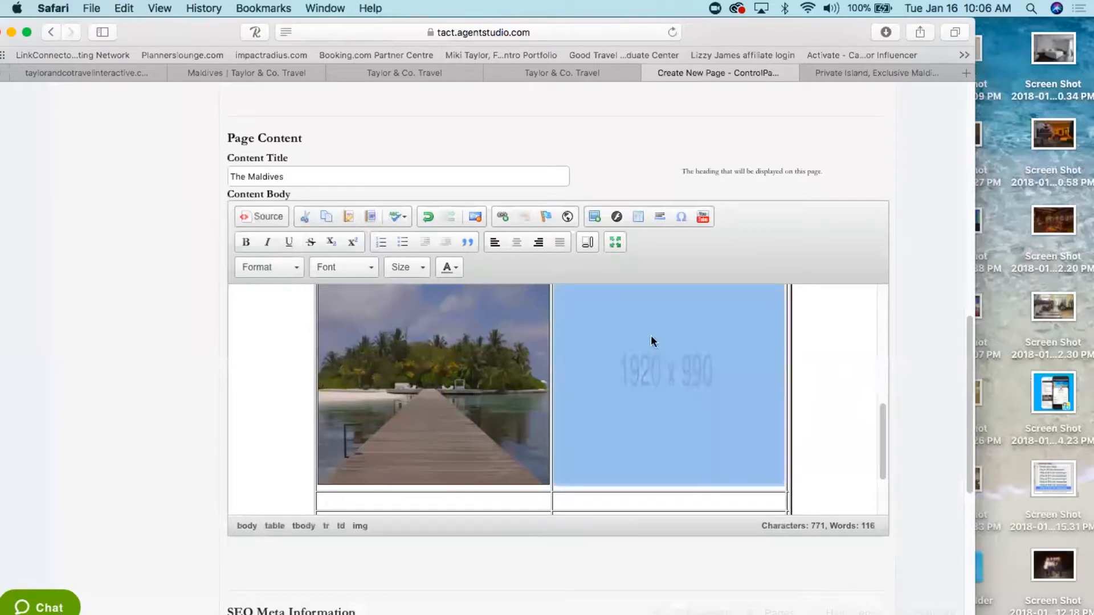
{"action": "left_click", "coordinate": [593, 215]}
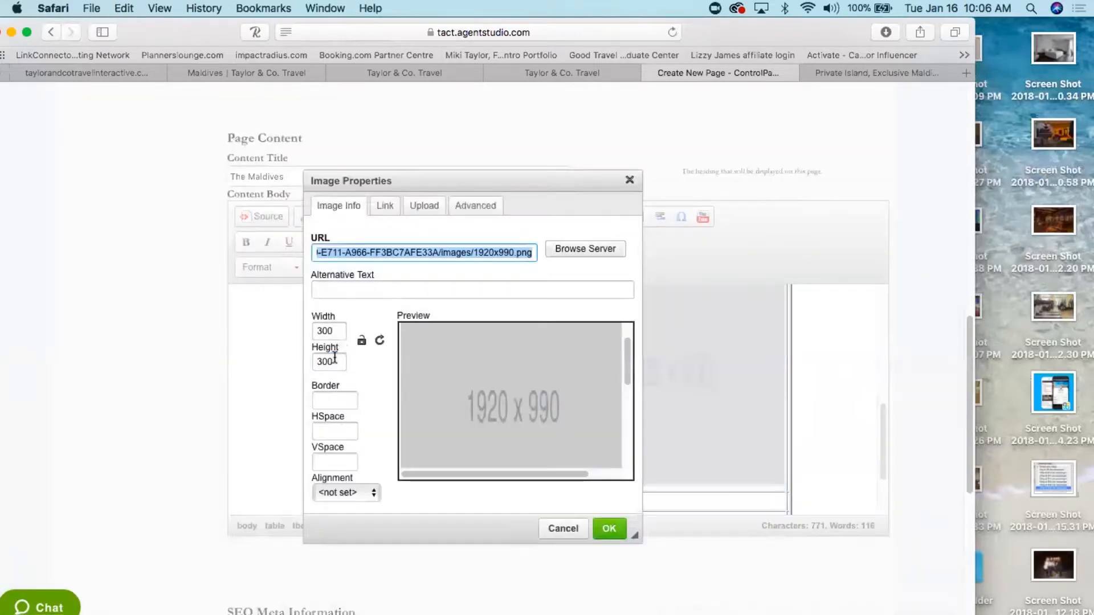
{"action": "left_click", "coordinate": [330, 362]}
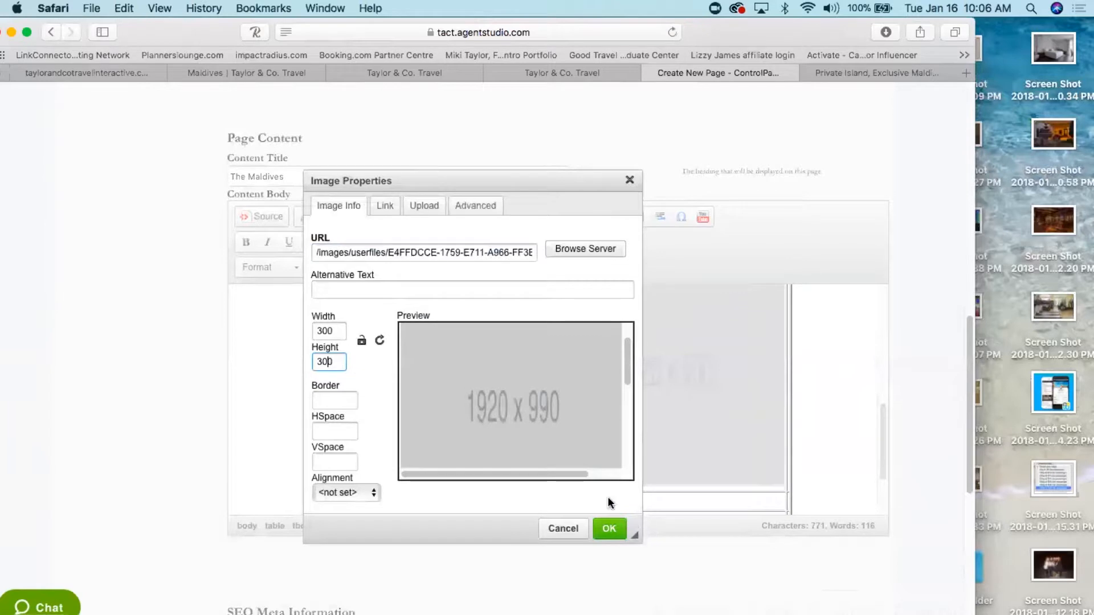
{"action": "left_click_drag", "start_coordinate": [625, 364], "coordinate": [621, 308]}
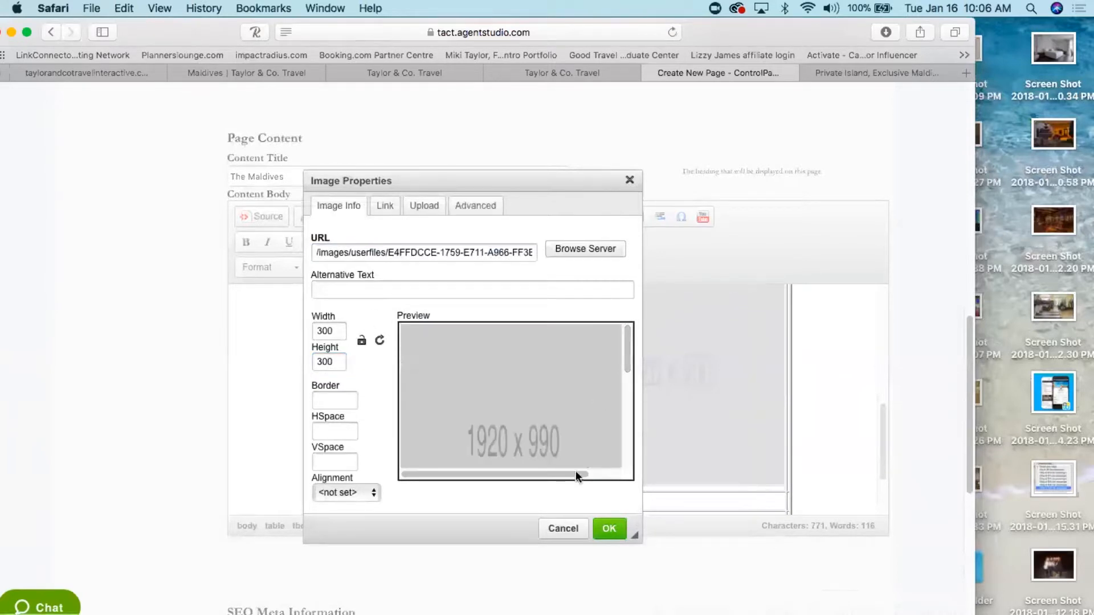
{"action": "left_click", "coordinate": [422, 207]}
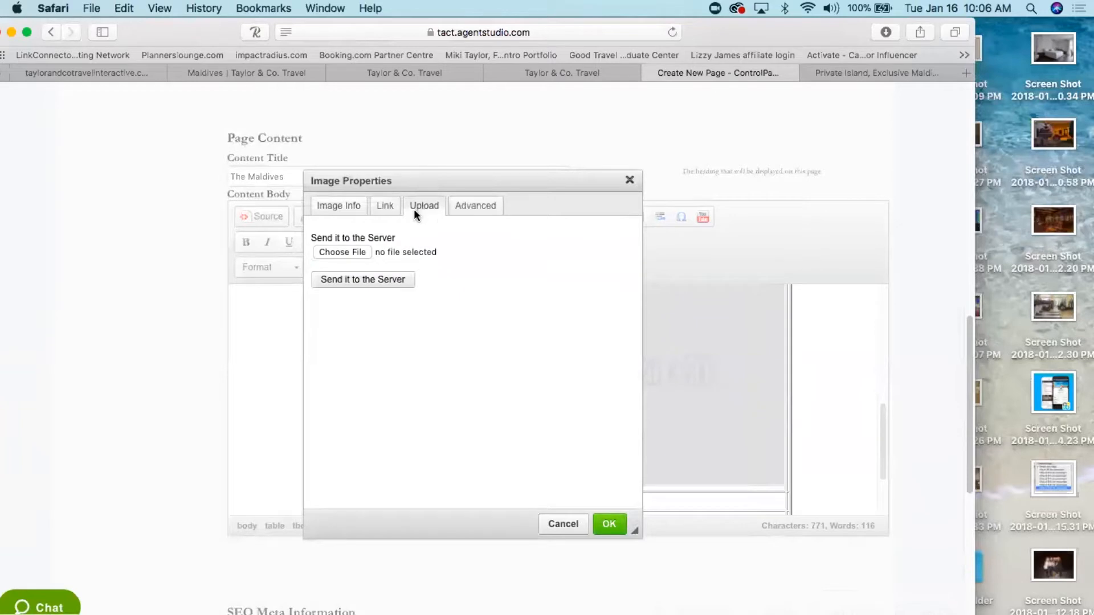
{"action": "left_click", "coordinate": [345, 252]}
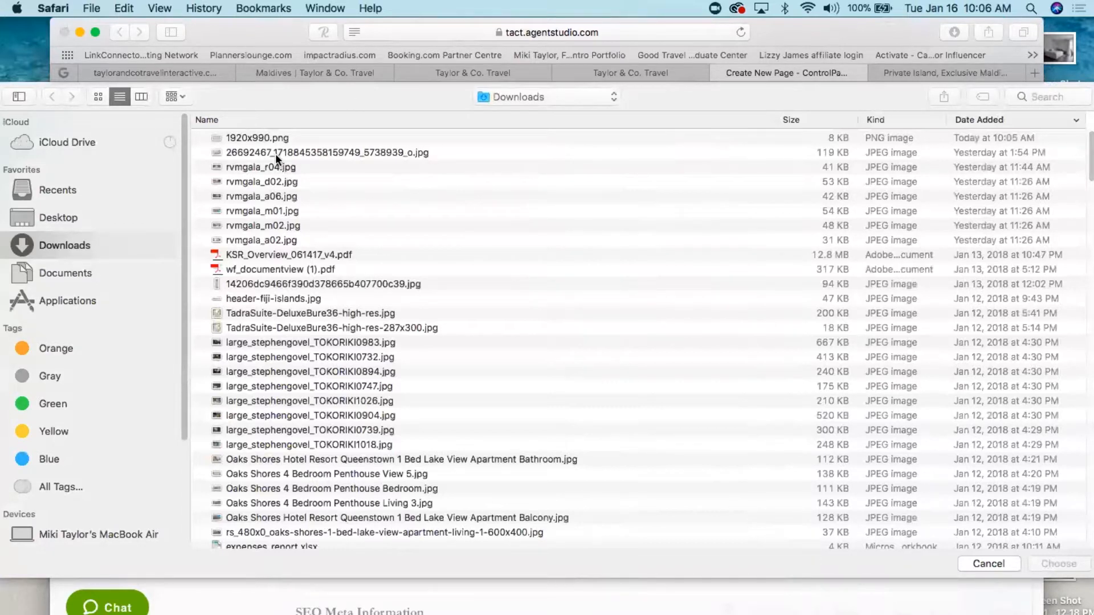
{"action": "double_click", "coordinate": [268, 138]}
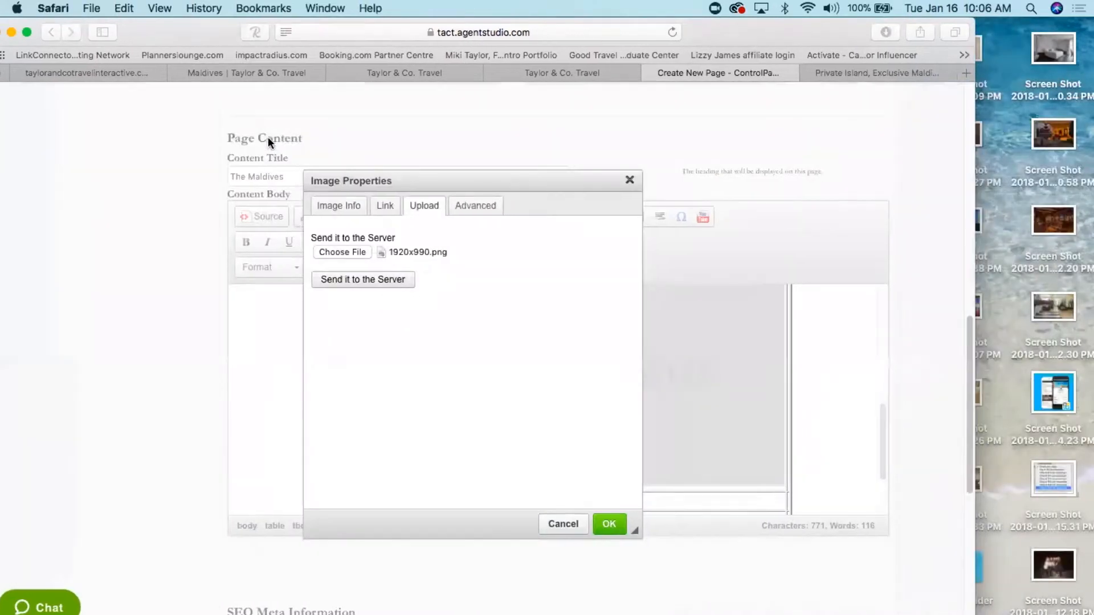
{"action": "left_click", "coordinate": [362, 280]}
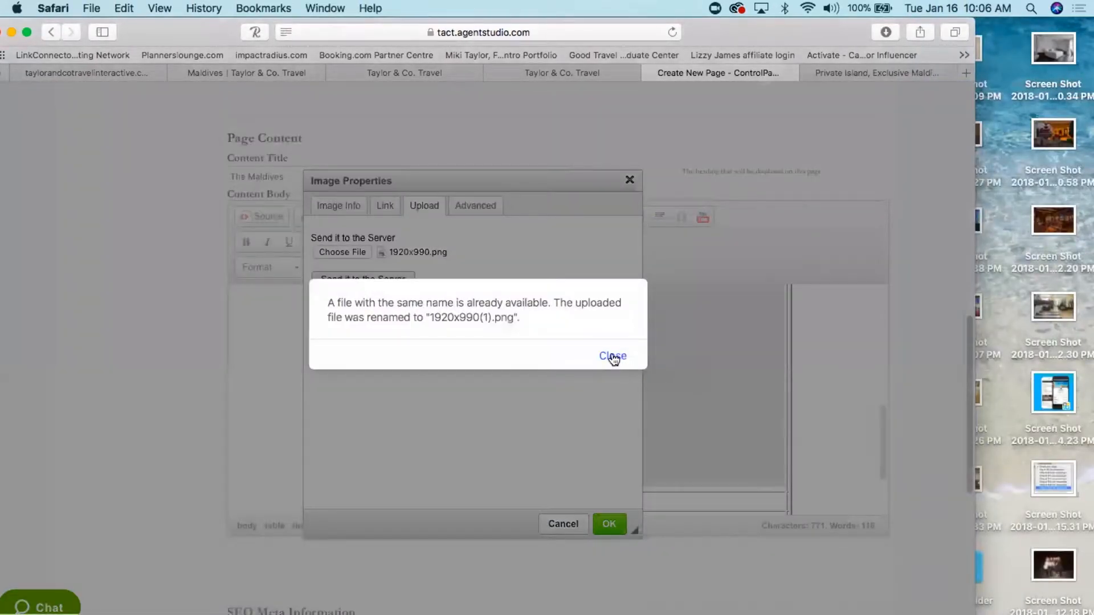
{"action": "left_click", "coordinate": [613, 356]}
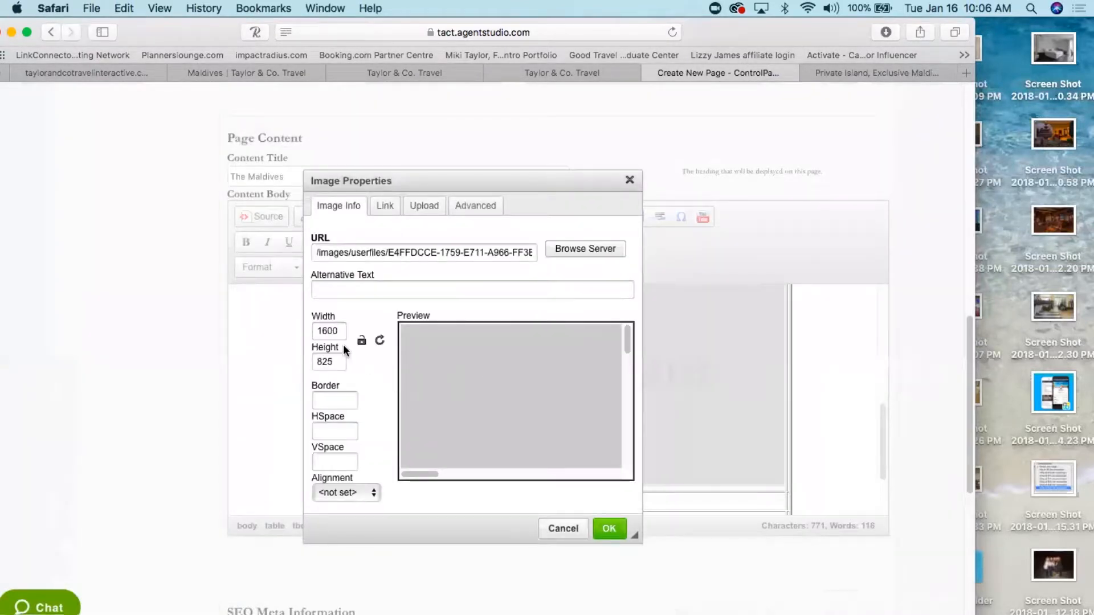
- Set the width of the grey 1920 x 990 image to 300
{"action": "left_click_drag", "start_coordinate": [342, 332], "coordinate": [241, 334]}
{"action": "type", "text": "300"}
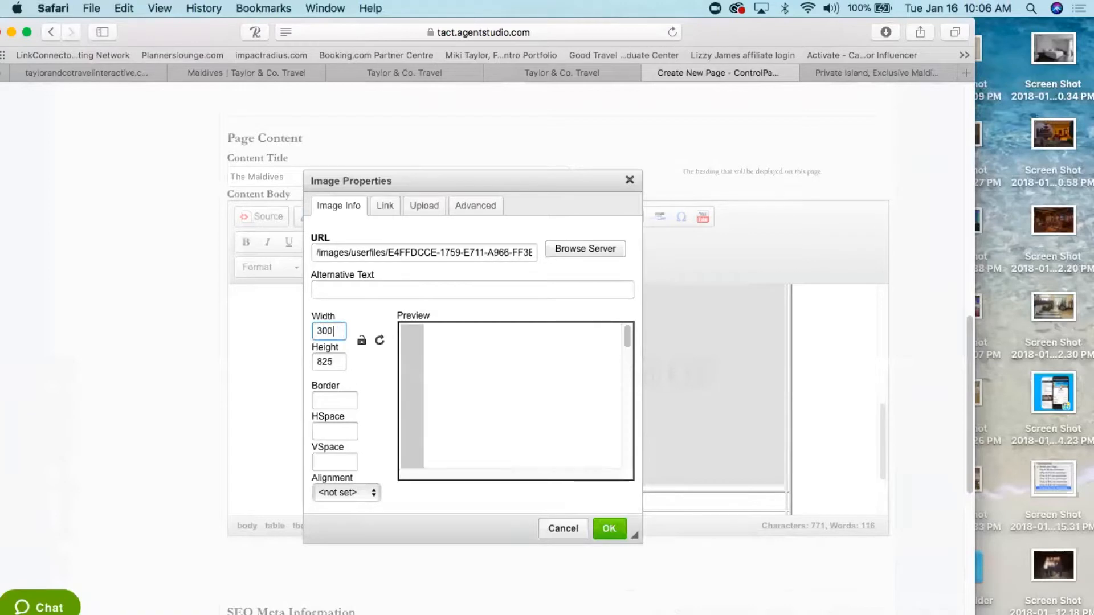
{"action": "mouse_move", "coordinate": [624, 334]}
{"action": "left_mouse_down"}
{"action": "mouse_move", "coordinate": [625, 437]}
{"action": "mouse_move", "coordinate": [621, 352]}
{"action": "left_mouse_up"}
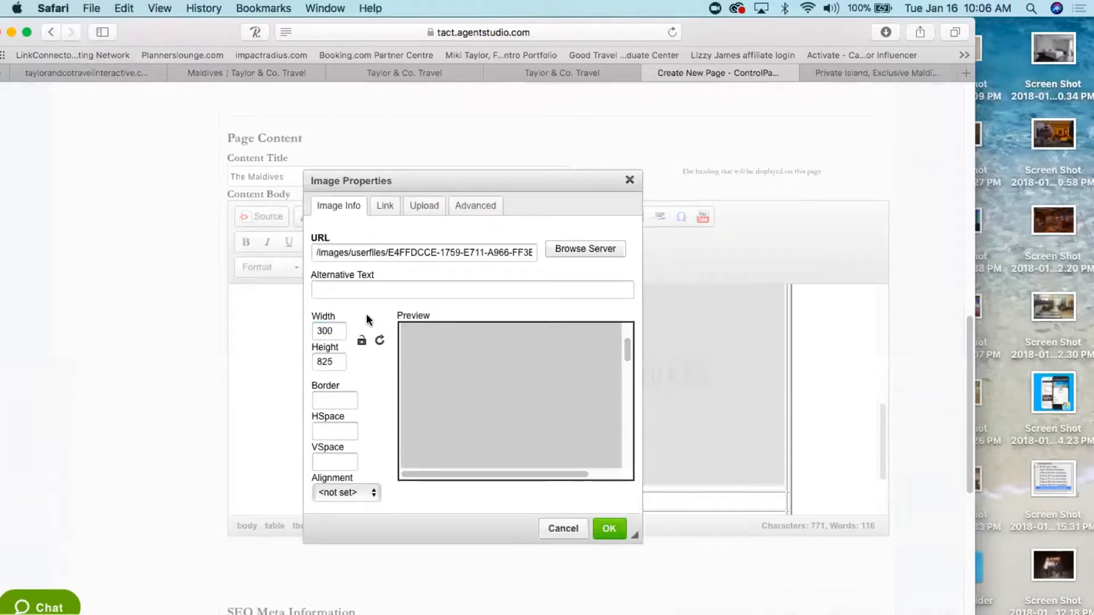
- On the cocoprive.com page, take a screenshot of the palm trees and turquoise ocean area of the villa photo
{"action": "left_click", "coordinate": [423, 208]}
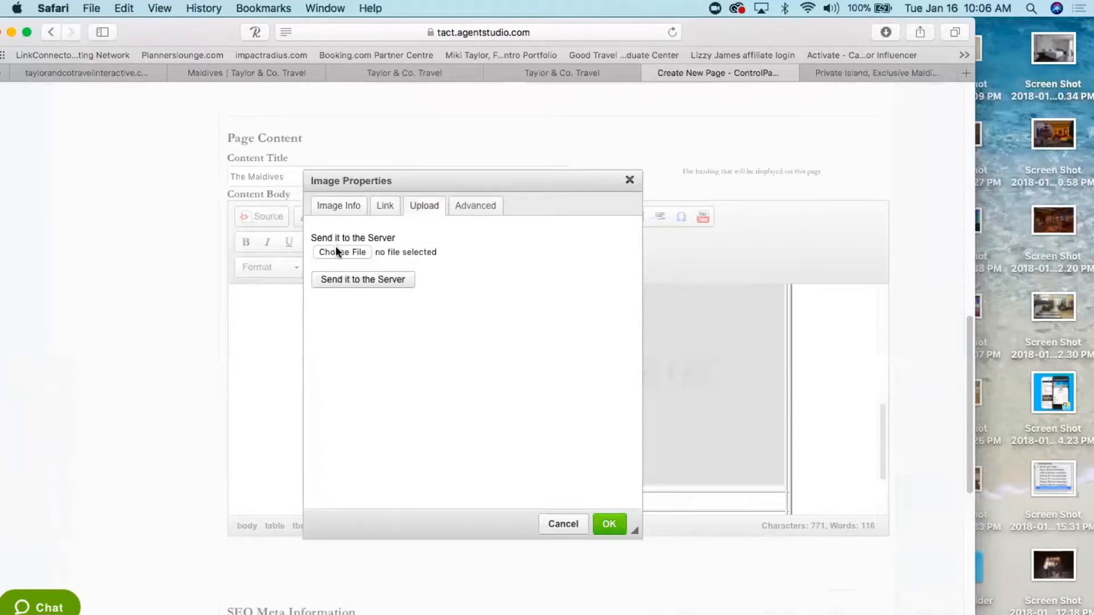
{"action": "left_click", "coordinate": [904, 71]}
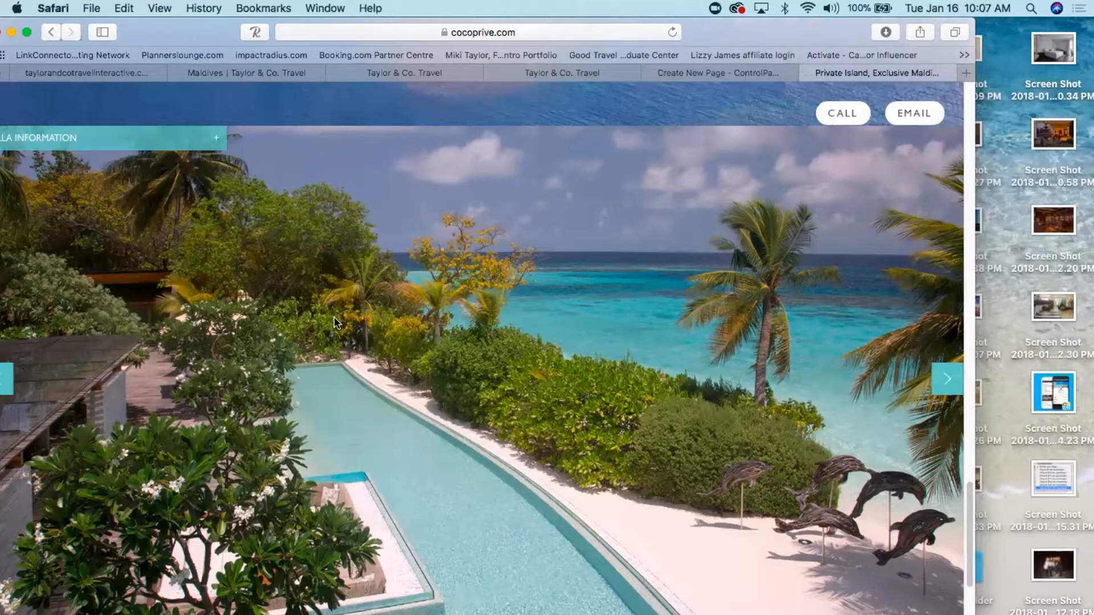
{"action": "key", "text": "super+shift+4"}
{"action": "left_click_drag", "start_coordinate": [419, 176], "coordinate": [933, 442]}
- Return to the page being created and upload Screen Shot 2018-01-16 at 10.07.07 AM from the Desktop to the server as the image's replacement
{"action": "left_click", "coordinate": [695, 74]}
{"action": "left_click", "coordinate": [329, 247]}
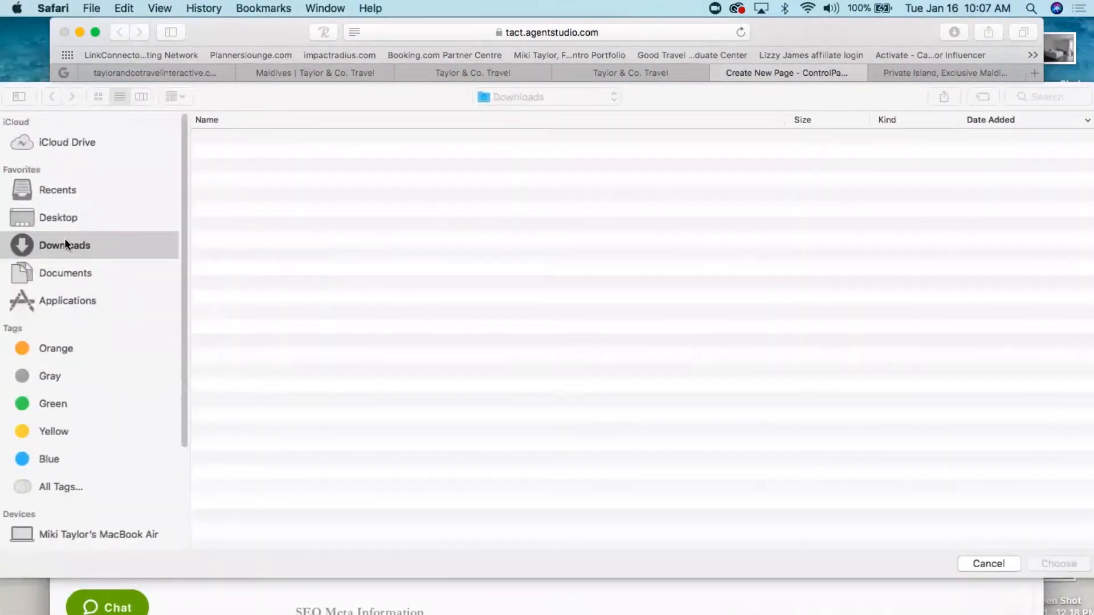
{"action": "left_click", "coordinate": [49, 188]}
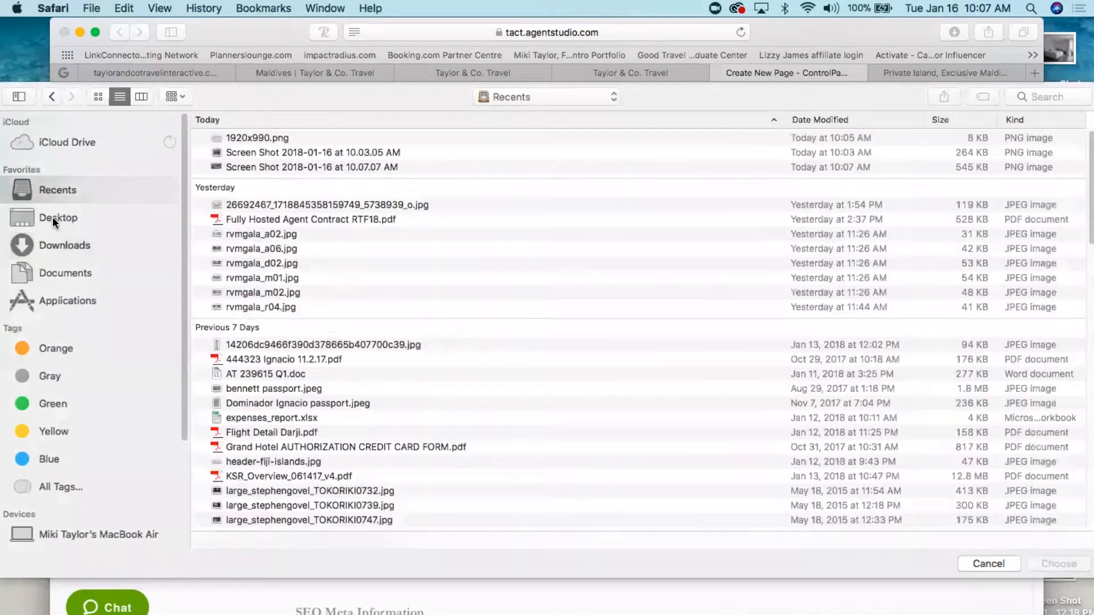
{"action": "left_click", "coordinate": [52, 218]}
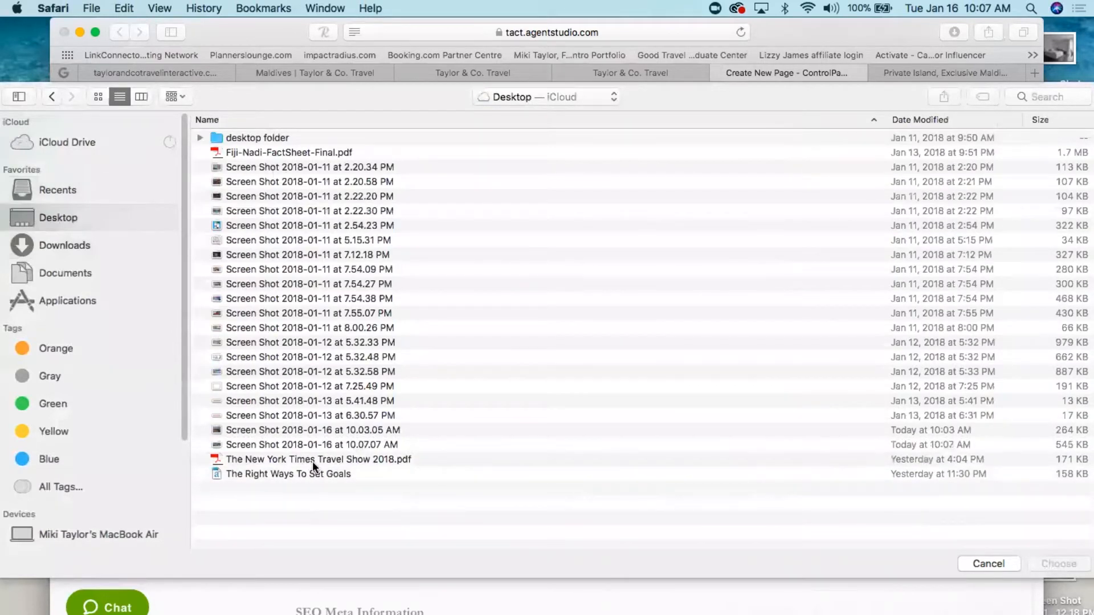
{"action": "double_click", "coordinate": [310, 443]}
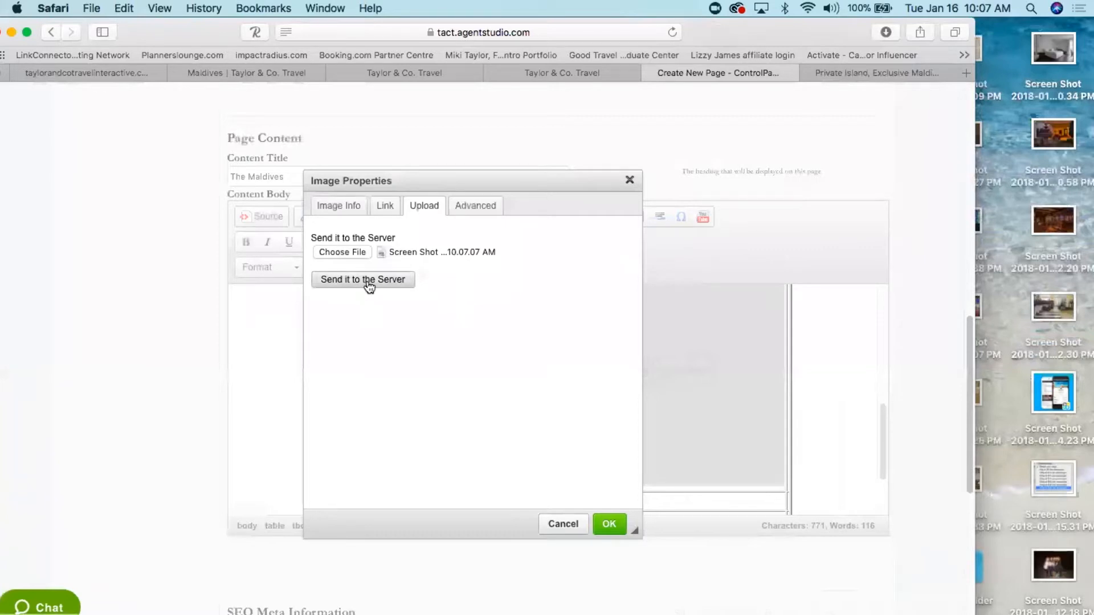
{"action": "left_click", "coordinate": [368, 282]}
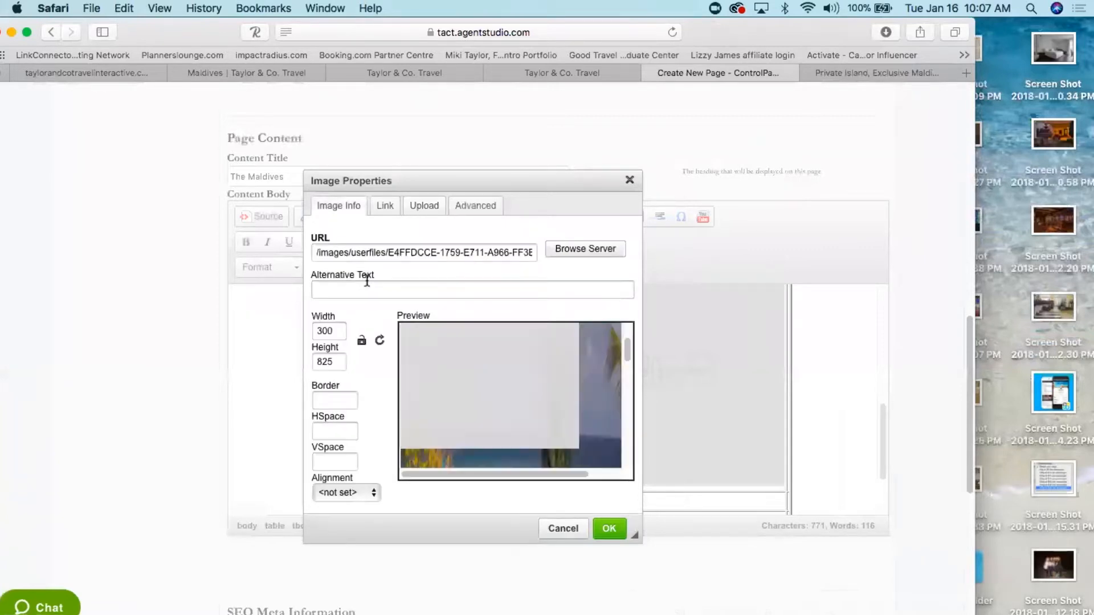
- Set the ocean image's width to 300 and its height to 300
{"action": "left_click", "coordinate": [333, 330]}
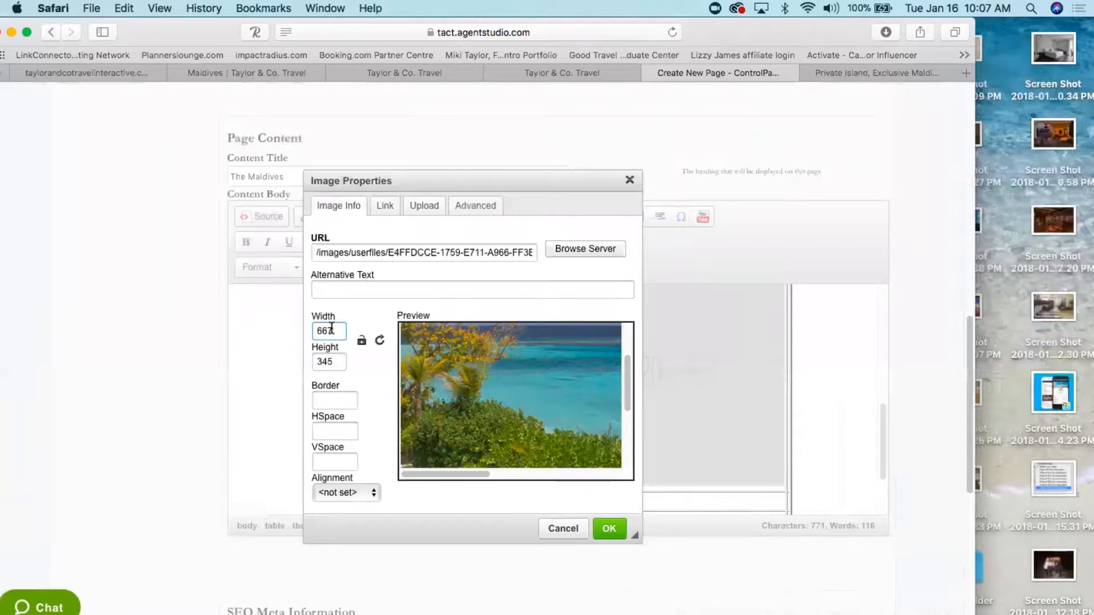
{"action": "key", "text": "BackSpace"}
{"action": "key", "text": "BackSpace"}
{"action": "key", "text": "BackSpace"}
{"action": "type", "text": "30"}
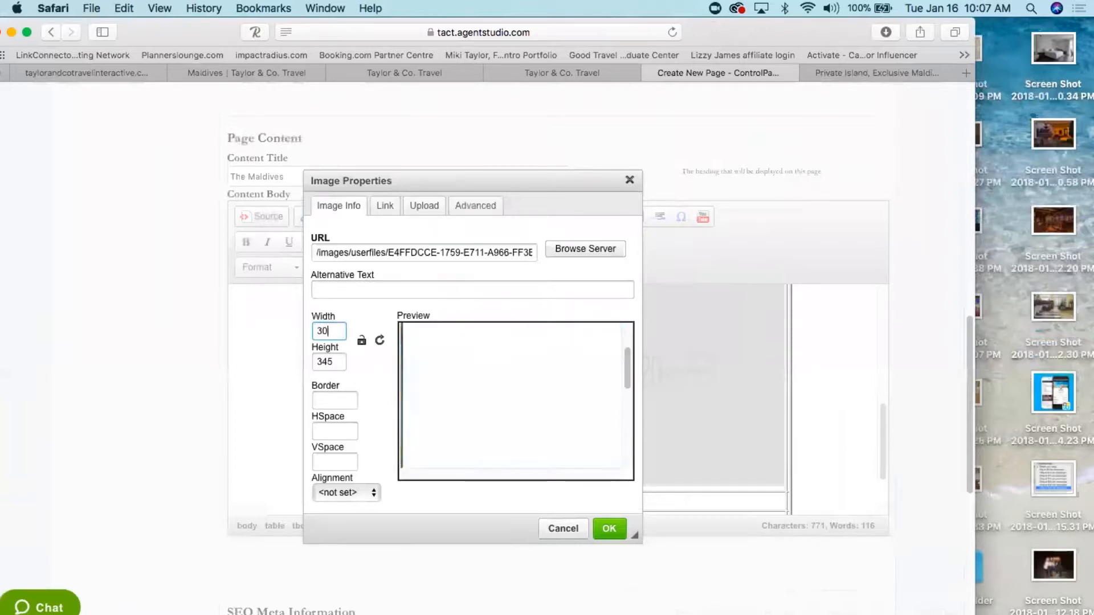
{"action": "type", "text": "0"}
{"action": "key", "text": "Tab"}
{"action": "type", "text": "300"}
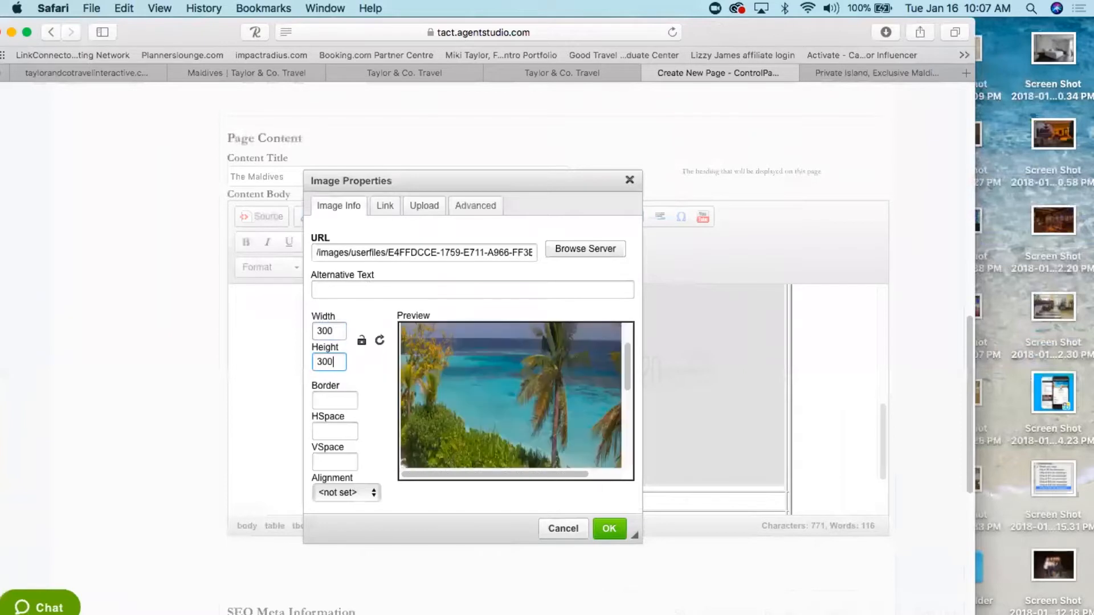
{"action": "mouse_move", "coordinate": [629, 380]}
{"action": "left_mouse_down"}
{"action": "mouse_move", "coordinate": [628, 405]}
{"action": "mouse_move", "coordinate": [627, 378]}
{"action": "left_mouse_up"}
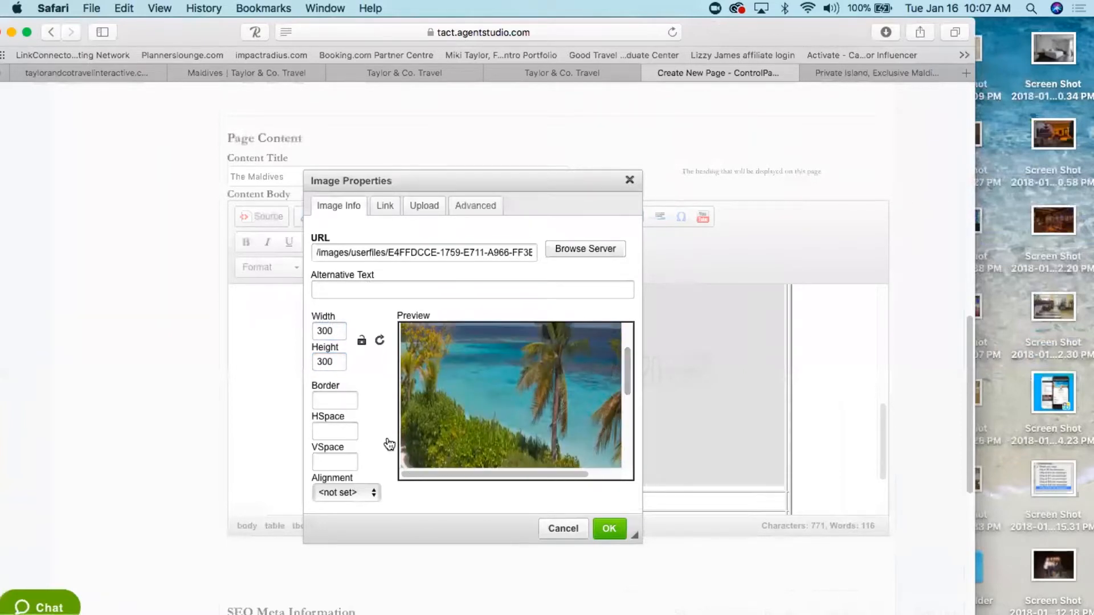
- Apply the image with a border of 1 and centre the content beside it in the table cell
{"action": "left_click", "coordinate": [323, 401]}
{"action": "type", "text": "2"}
{"action": "key", "text": "BackSpace"}
{"action": "type", "text": "1"}
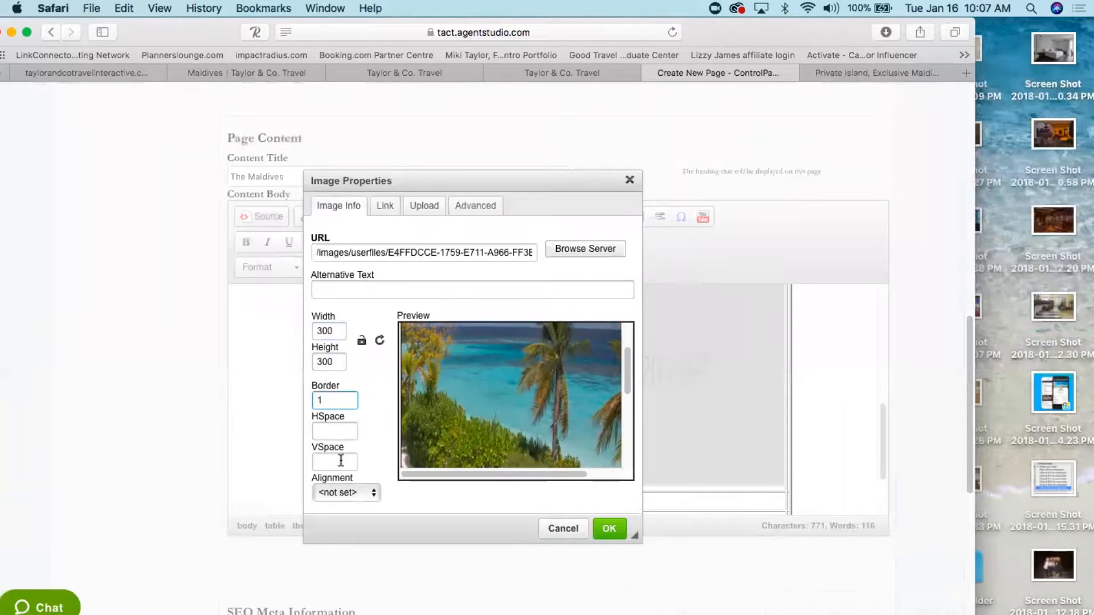
{"action": "left_click", "coordinate": [609, 528]}
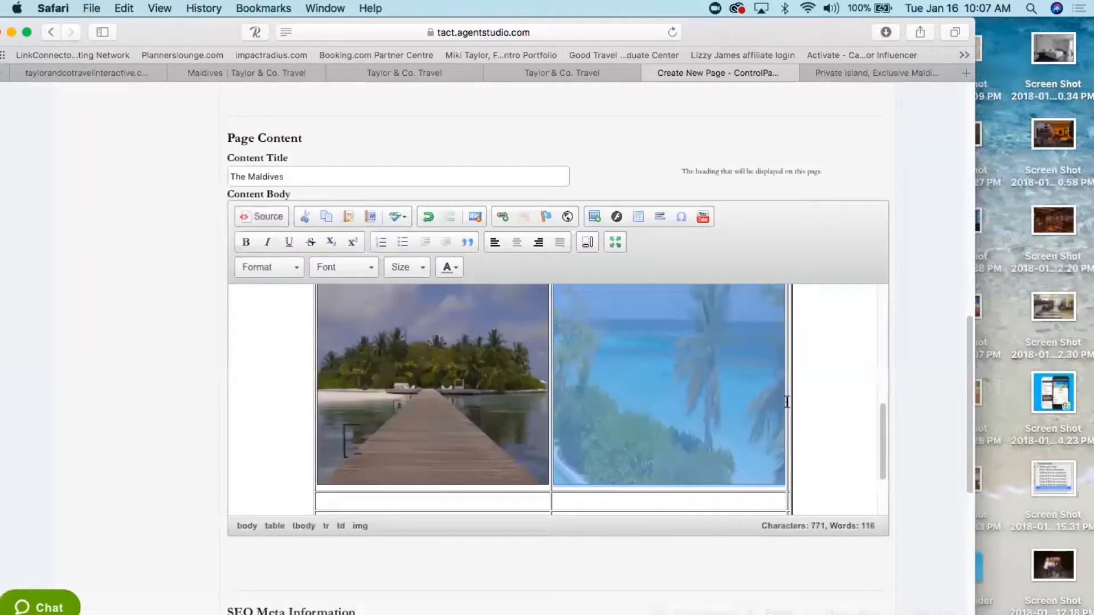
{"action": "left_click", "coordinate": [789, 388]}
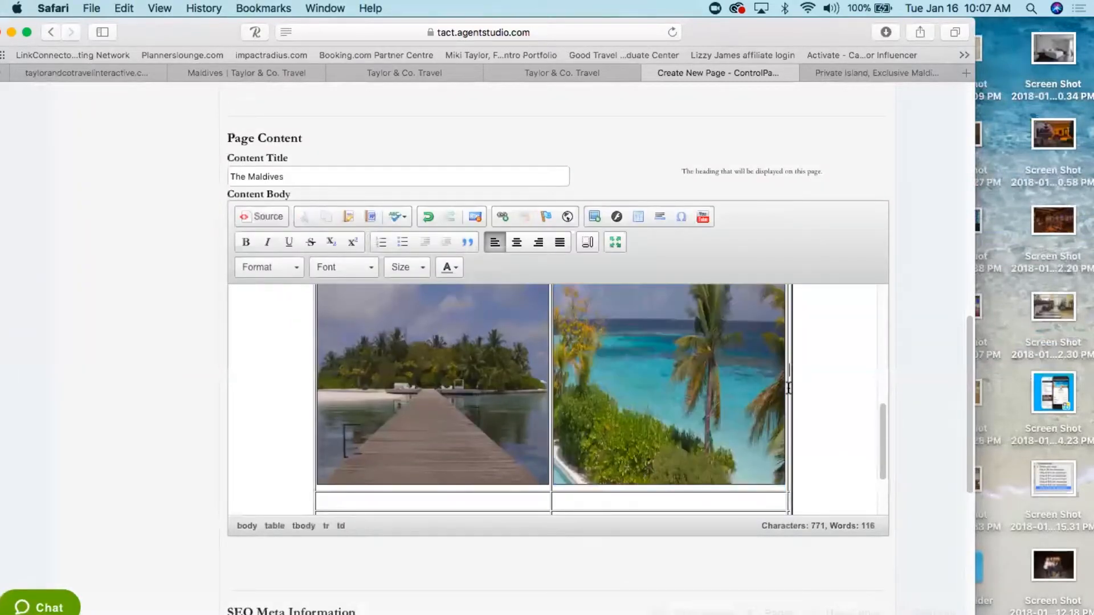
{"action": "left_click", "coordinate": [513, 247]}
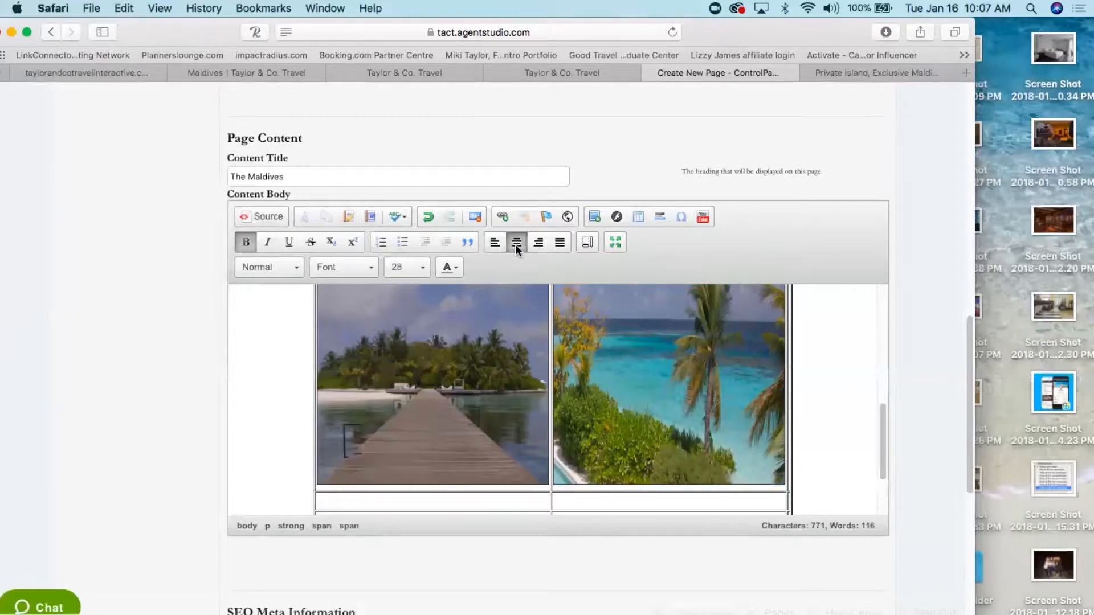
- On the cocoprive.com page, view Starfish Villa, open the Heron Villa photo and take a screenshot of its sunken lounge and deck
{"action": "left_click", "coordinate": [847, 71]}
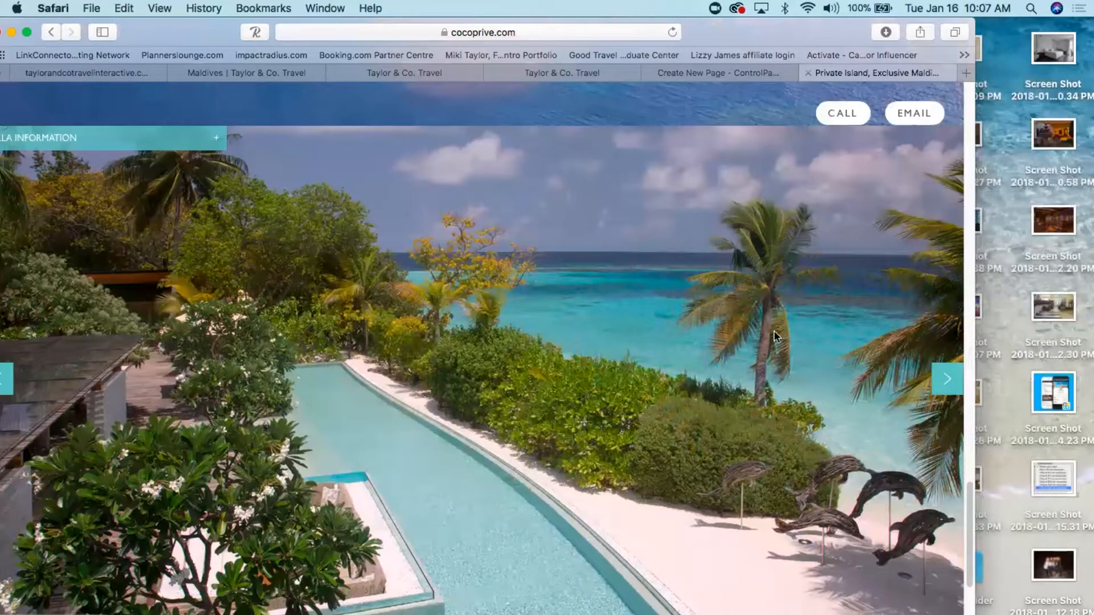
{"action": "left_click_drag", "start_coordinate": [967, 515], "coordinate": [967, 592]}
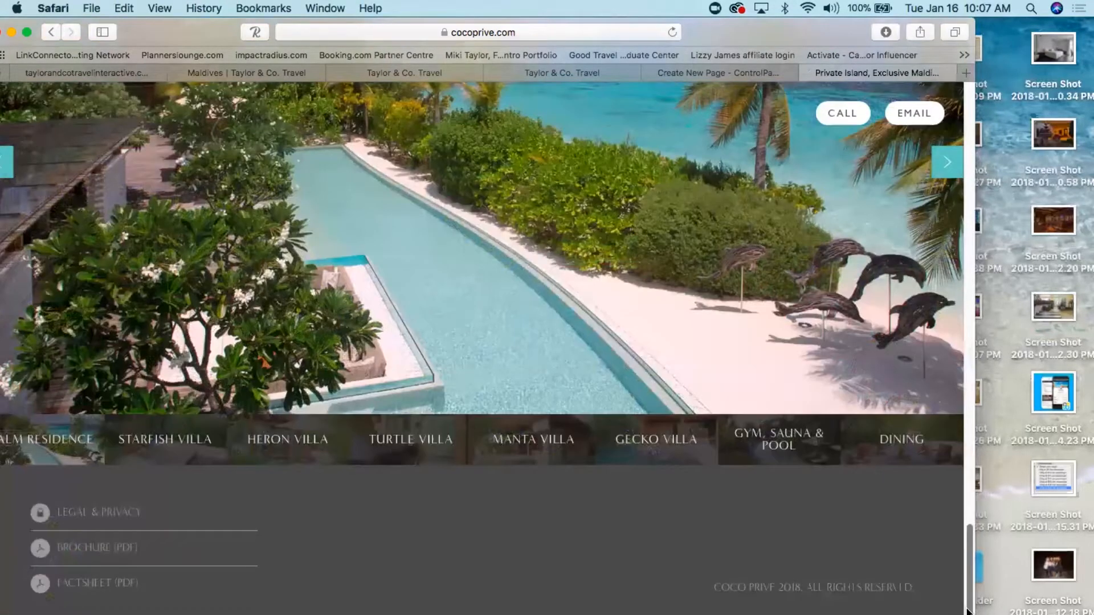
{"action": "left_click", "coordinate": [184, 446]}
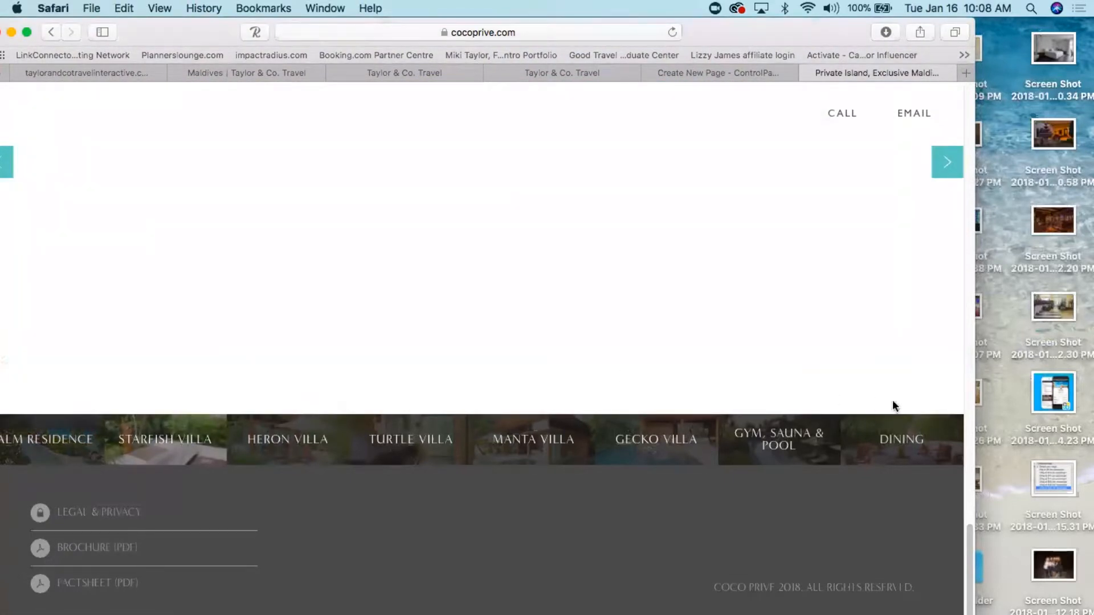
{"action": "mouse_move", "coordinate": [969, 555]}
{"action": "left_mouse_down"}
{"action": "mouse_move", "coordinate": [973, 459]}
{"action": "mouse_move", "coordinate": [969, 547]}
{"action": "left_mouse_up"}
{"action": "left_click", "coordinate": [308, 483]}
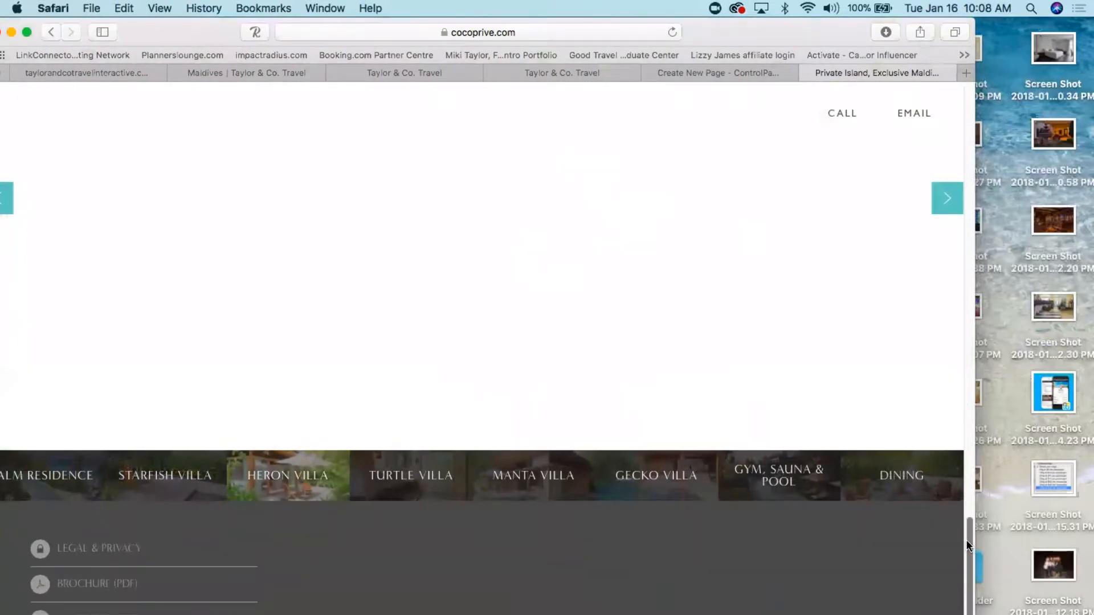
{"action": "scroll", "coordinate": [967, 541], "scroll_direction": "down", "scroll_amount": 2}
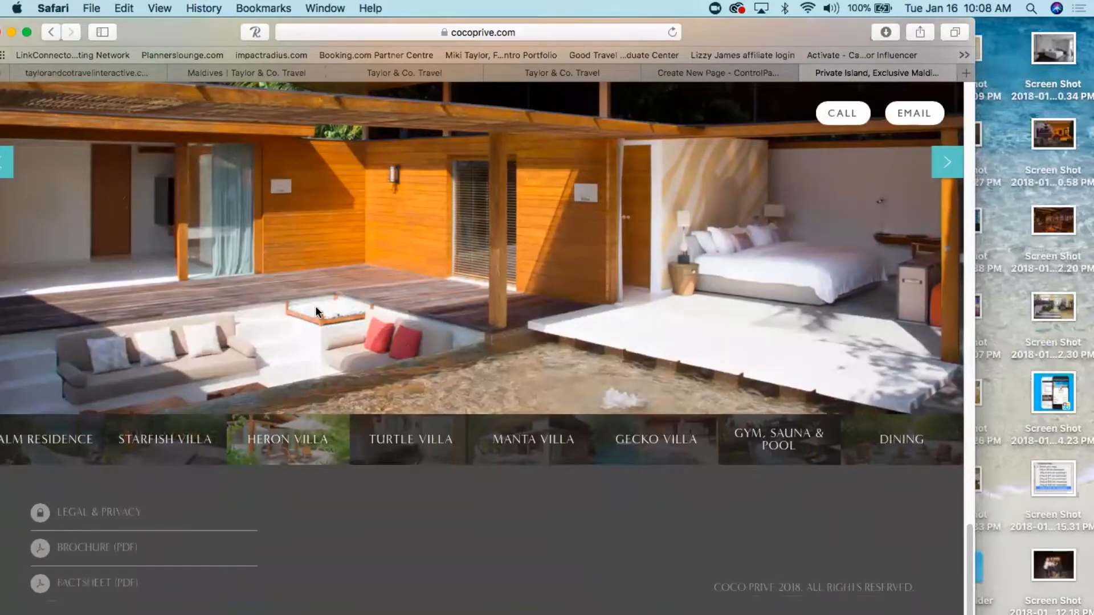
{"action": "key", "text": "super+shift+4"}
{"action": "left_click_drag", "start_coordinate": [34, 141], "coordinate": [552, 412]}
- Back on the page being created, start a new image after the ocean picture and upload Screen Shot 2018-01-16 at 10.08.21 AM from the Desktop
{"action": "left_click", "coordinate": [689, 74]}
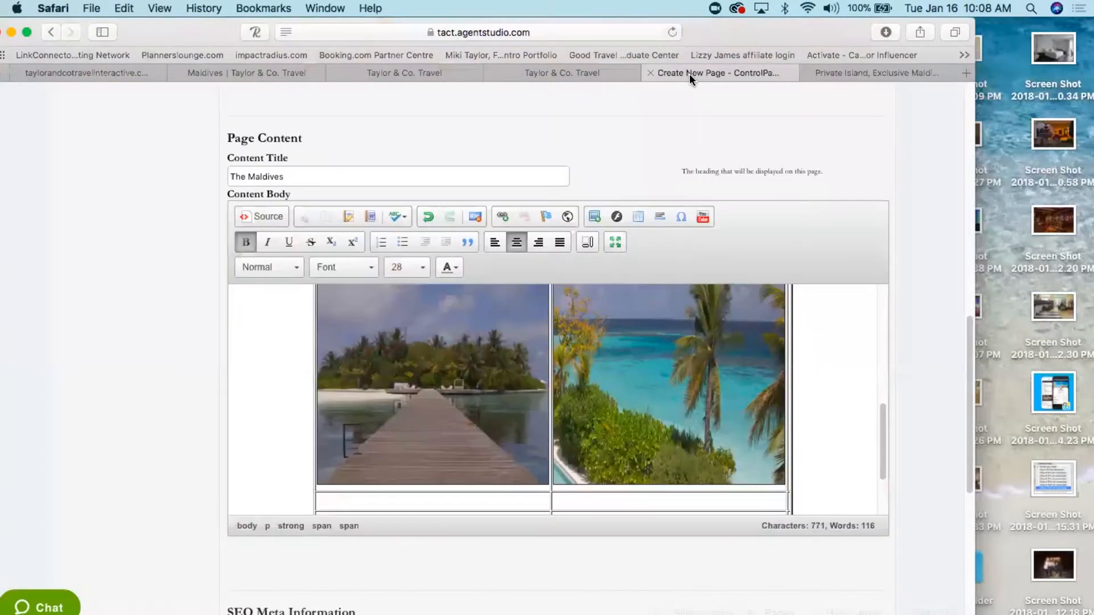
{"action": "left_click", "coordinate": [789, 387]}
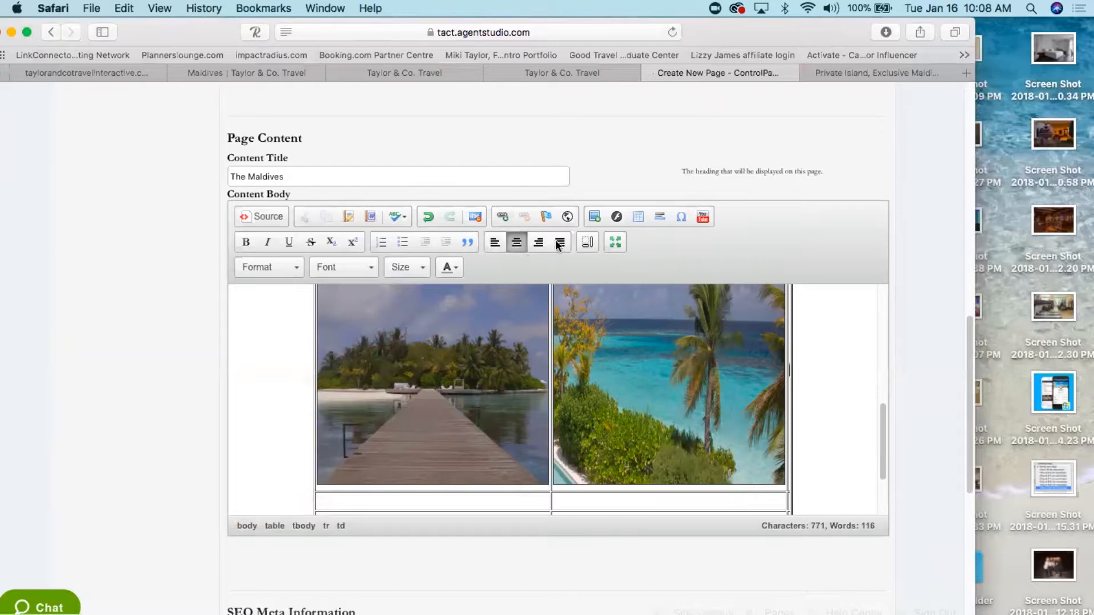
{"action": "left_click", "coordinate": [593, 214]}
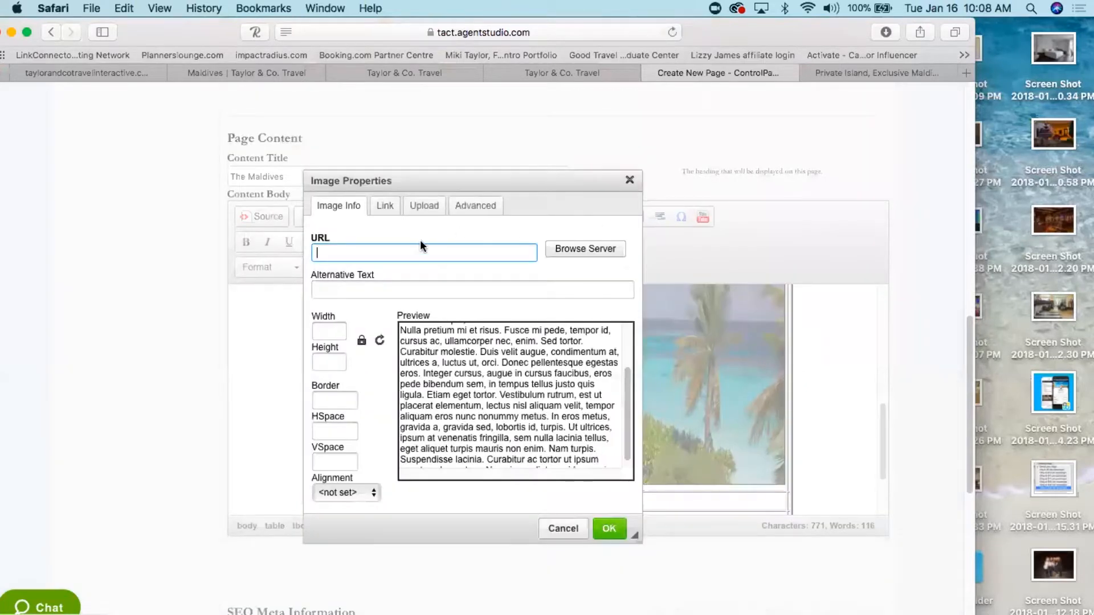
{"action": "left_click", "coordinate": [425, 206]}
{"action": "left_click", "coordinate": [346, 252]}
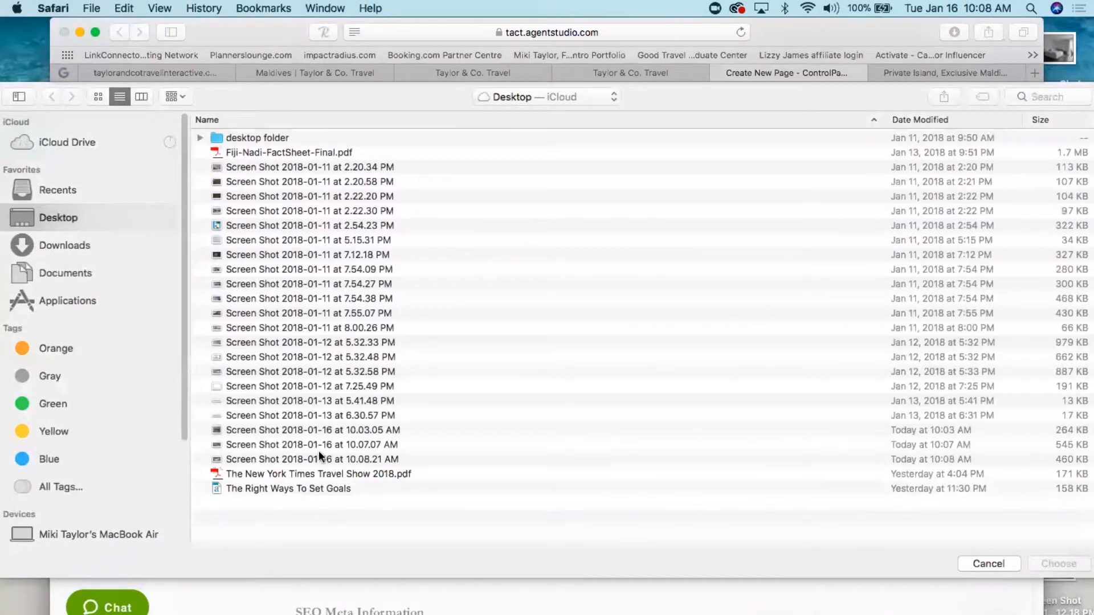
{"action": "double_click", "coordinate": [319, 459]}
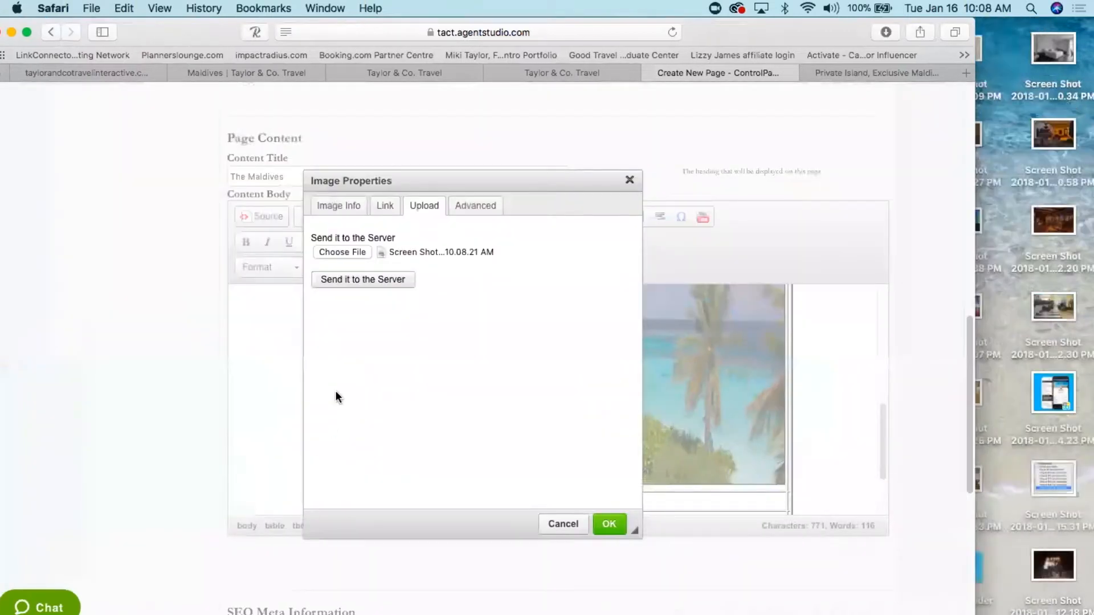
{"action": "left_click", "coordinate": [348, 280]}
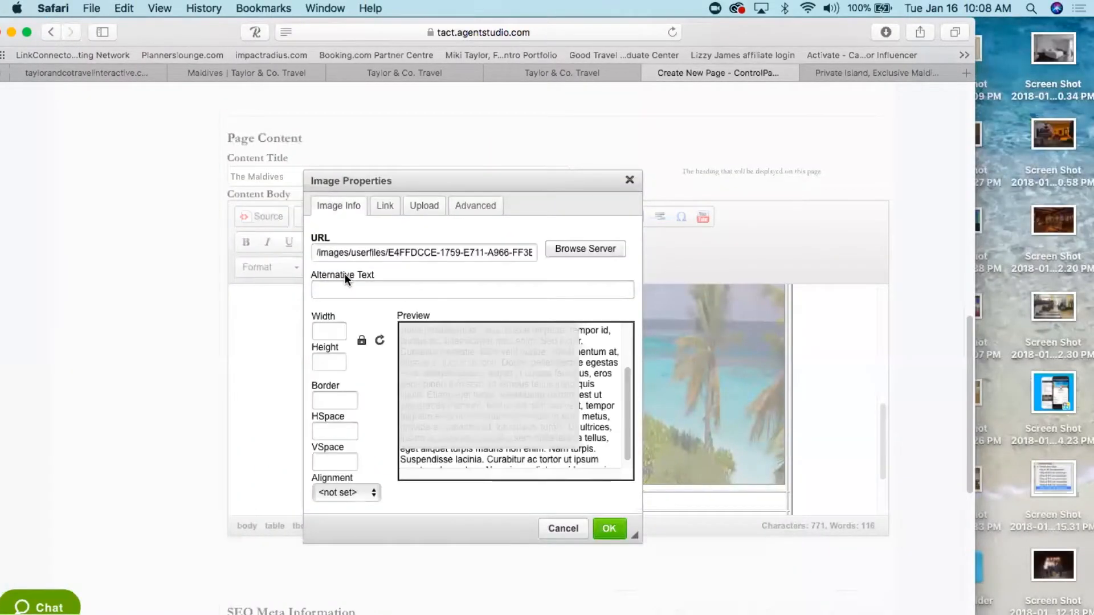
- Unlock the villa image's aspect ratio and insert it at 300 by 300 with a border of 2
{"action": "left_click", "coordinate": [362, 342]}
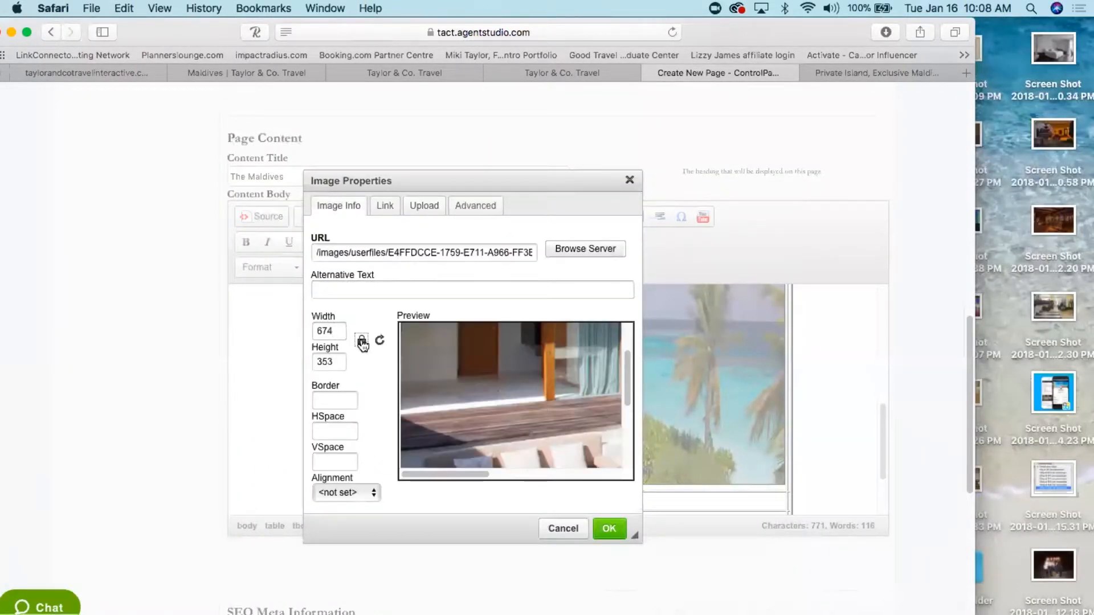
{"action": "left_click", "coordinate": [344, 332]}
{"action": "key", "text": "BackSpace"}
{"action": "key", "text": "BackSpace"}
{"action": "key", "text": "BackSpace"}
{"action": "type", "text": "300"}
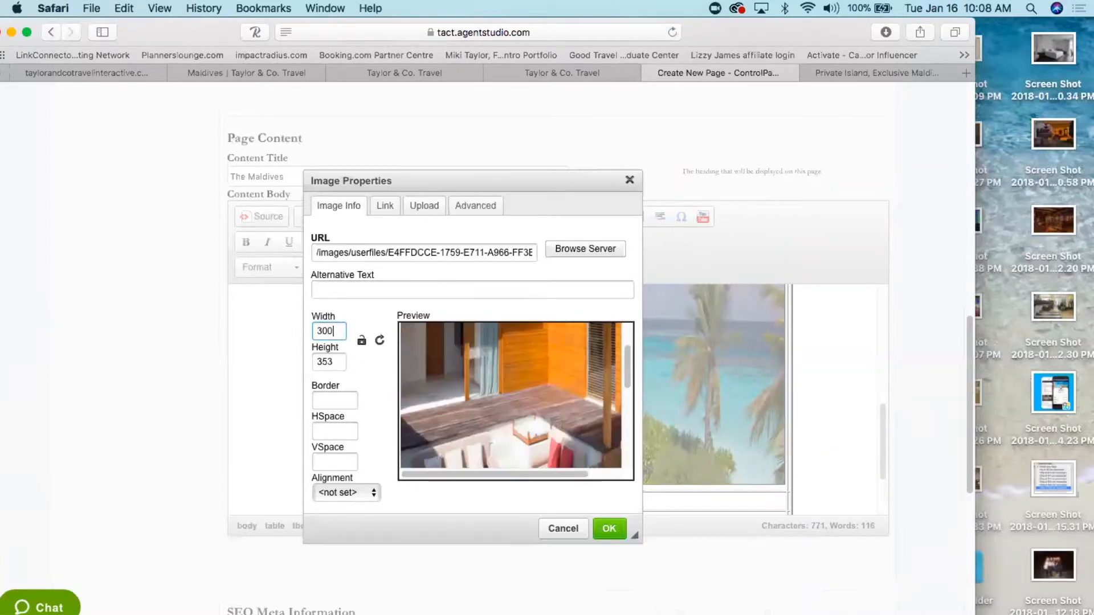
{"action": "key", "text": "Tab"}
{"action": "type", "text": "300"}
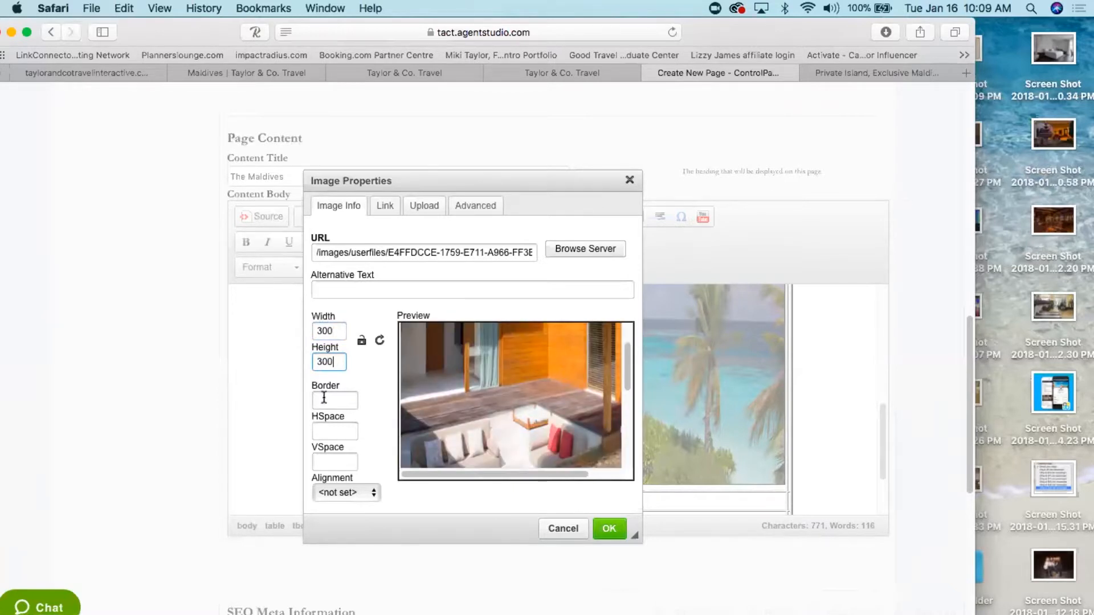
{"action": "type", "text": "2"}
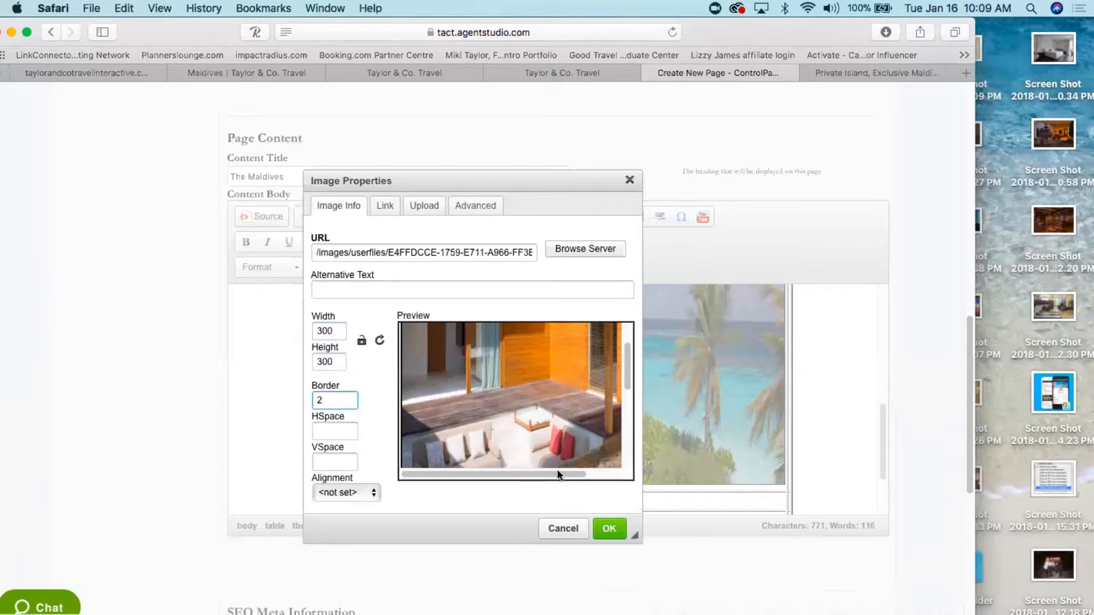
{"action": "left_click", "coordinate": [610, 530]}
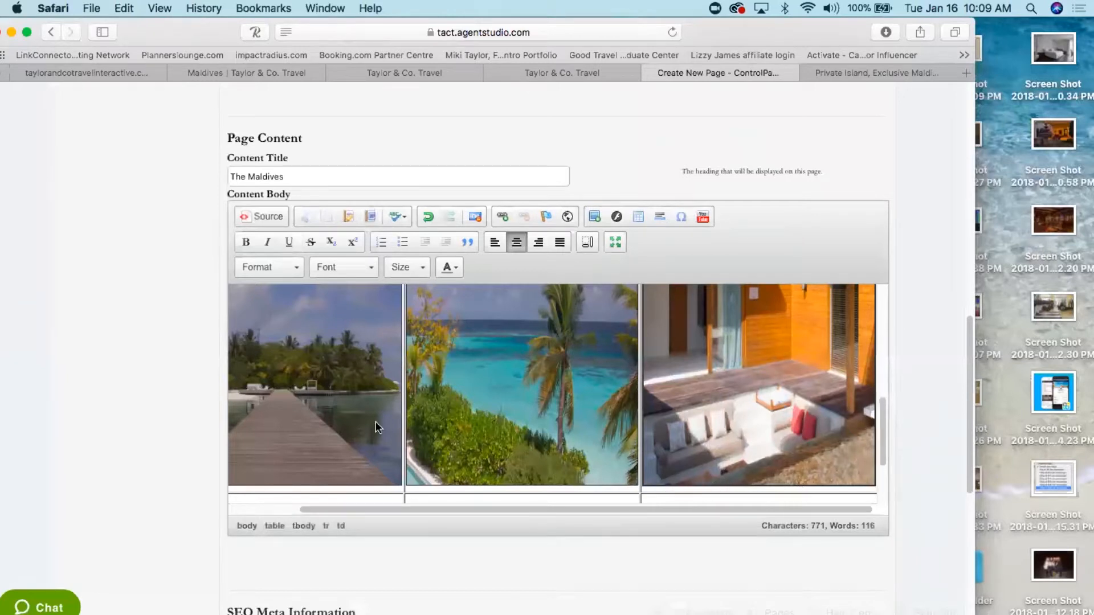
{"action": "left_click_drag", "start_coordinate": [449, 509], "coordinate": [672, 520]}
{"action": "left_click_drag", "start_coordinate": [466, 528], "coordinate": [712, 535]}
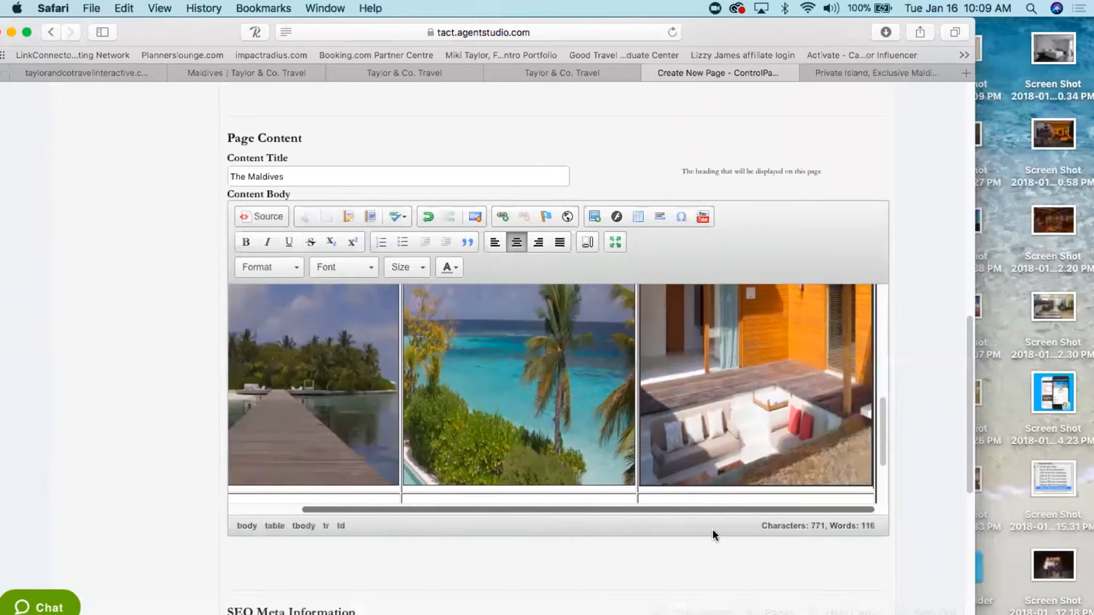
{"action": "left_click_drag", "start_coordinate": [485, 526], "coordinate": [728, 537]}
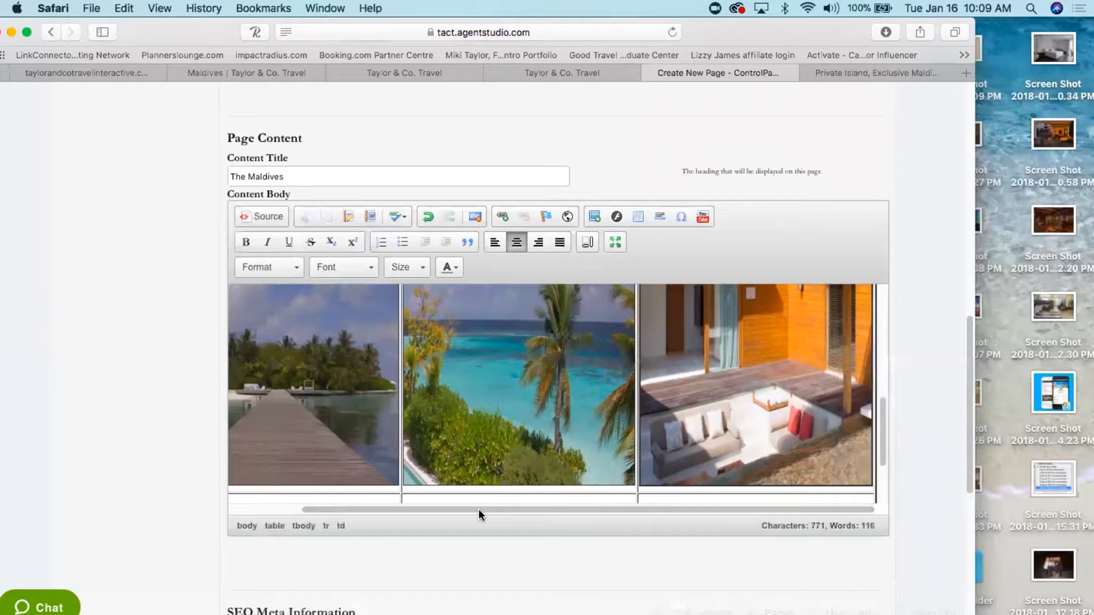
- Re-enter the jetty image's width as 300 in its image properties and apply it
{"action": "left_click_drag", "start_coordinate": [460, 508], "coordinate": [395, 509]}
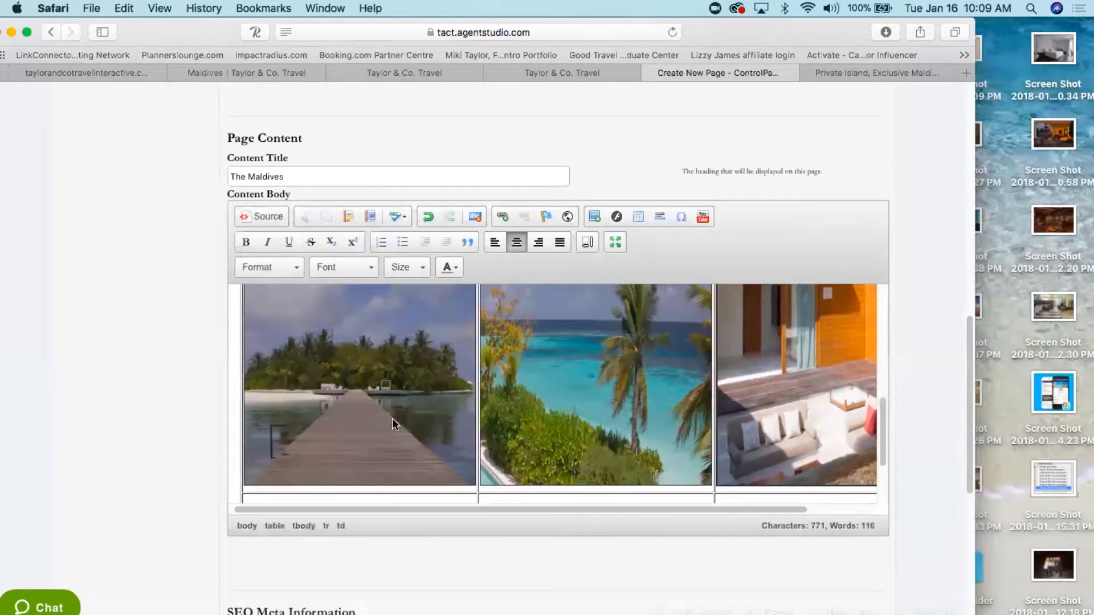
{"action": "mouse_move", "coordinate": [880, 443]}
{"action": "left_mouse_down"}
{"action": "mouse_move", "coordinate": [879, 405]}
{"action": "mouse_move", "coordinate": [881, 446]}
{"action": "left_mouse_up"}
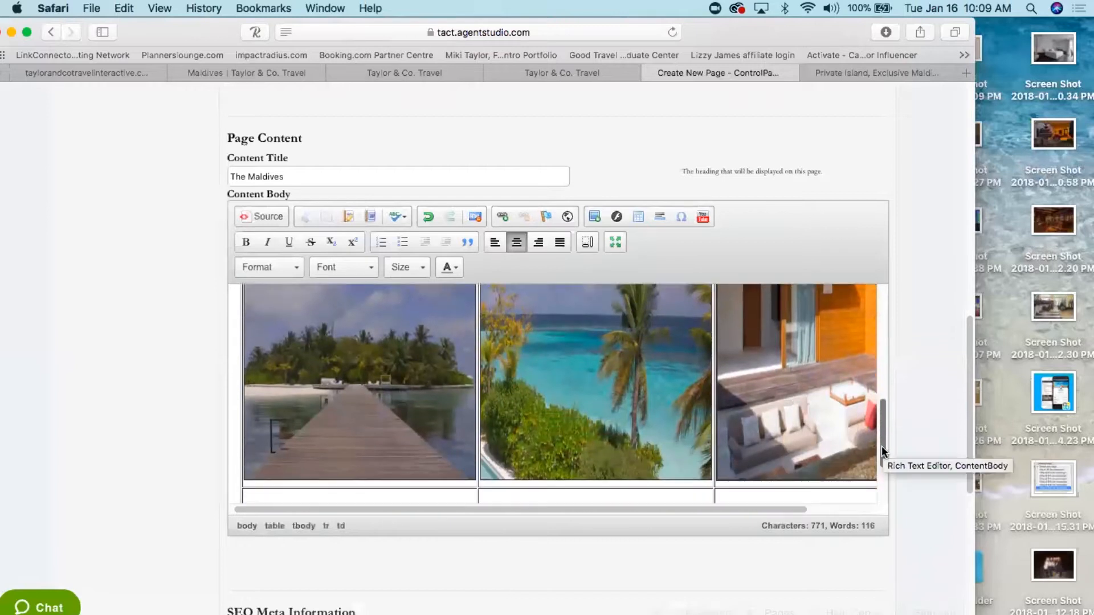
{"action": "left_click", "coordinate": [368, 404]}
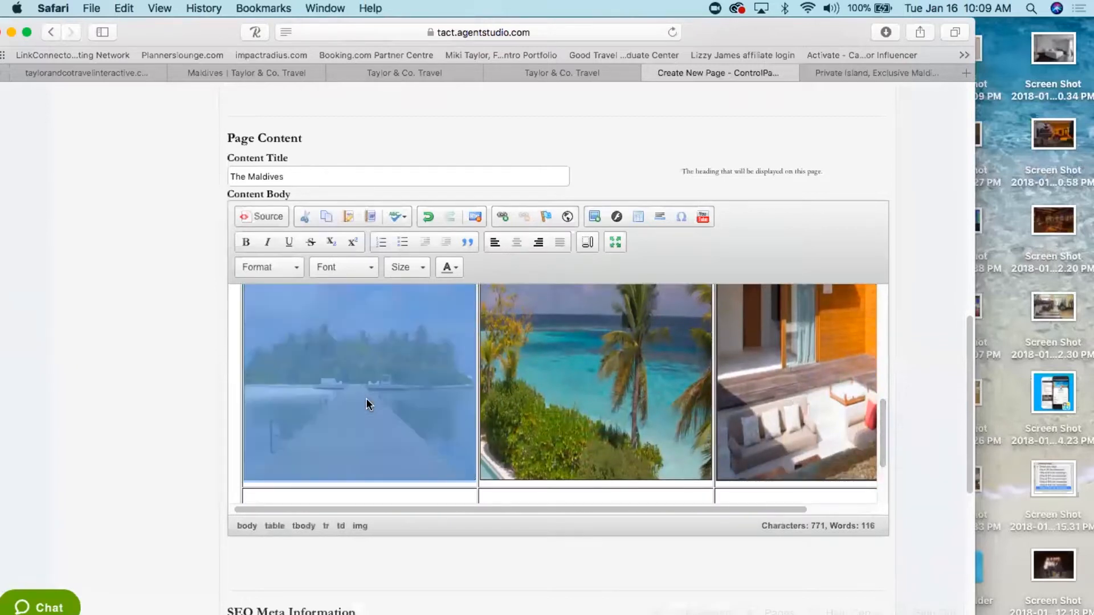
{"action": "left_click", "coordinate": [595, 217]}
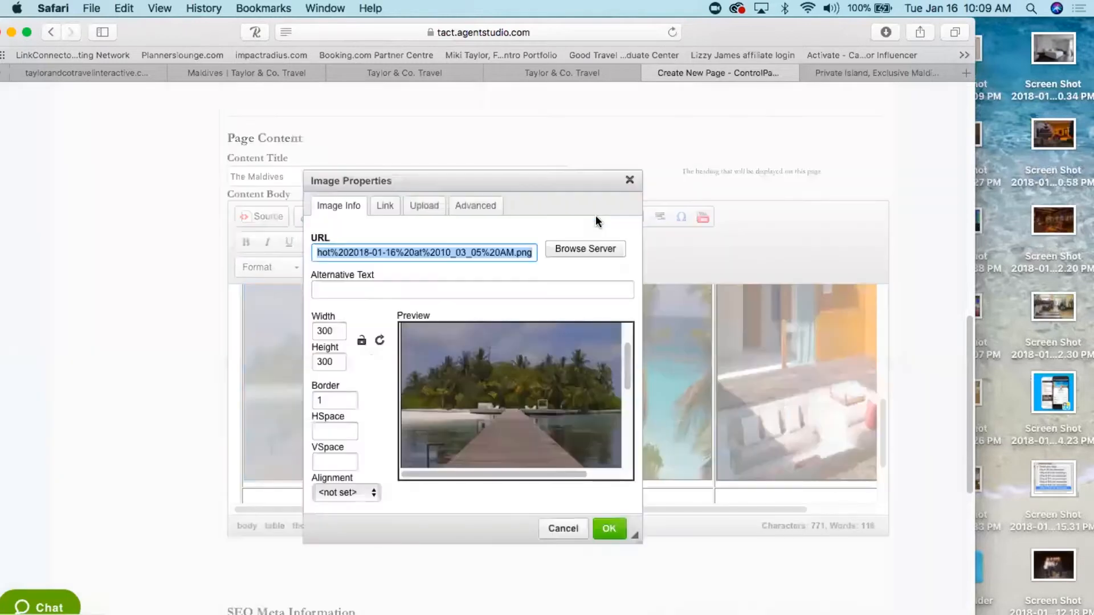
{"action": "left_click", "coordinate": [334, 330]}
{"action": "key", "text": "BackSpace"}
{"action": "key", "text": "BackSpace"}
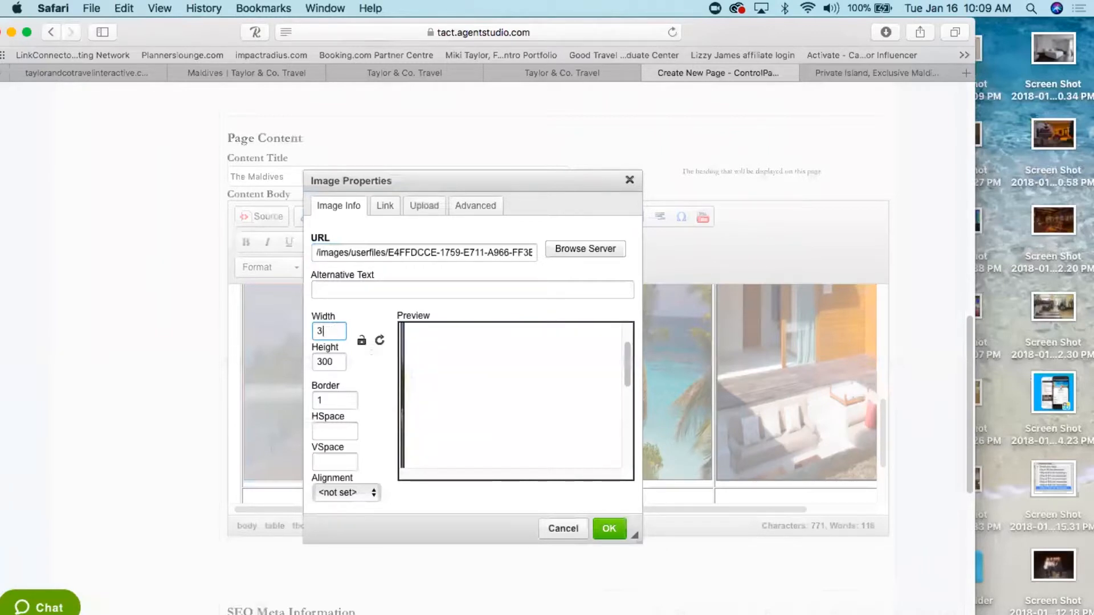
{"action": "type", "text": "00"}
{"action": "left_click", "coordinate": [610, 532]}
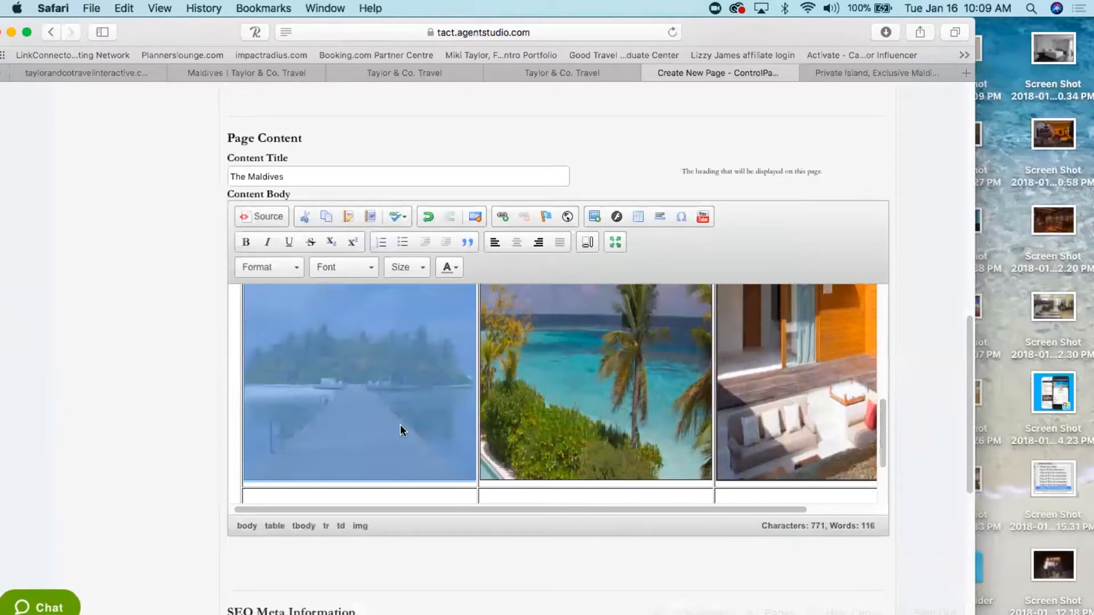
- Centre the table cell directly below the jetty image and enter the caption Coco Prive
{"action": "left_click", "coordinate": [535, 423]}
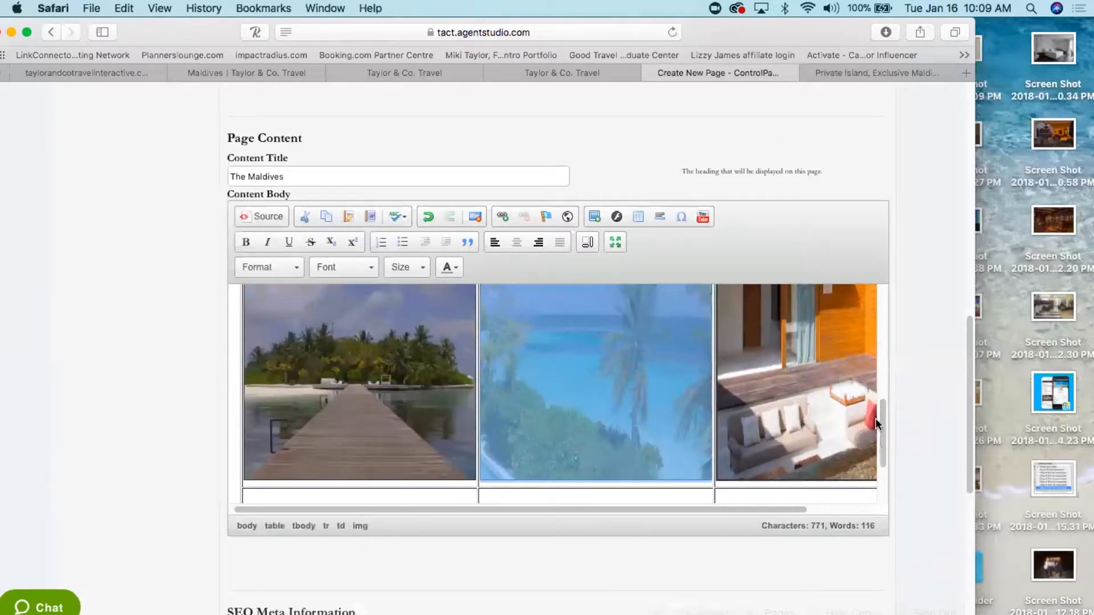
{"action": "left_click_drag", "start_coordinate": [884, 428], "coordinate": [884, 460]}
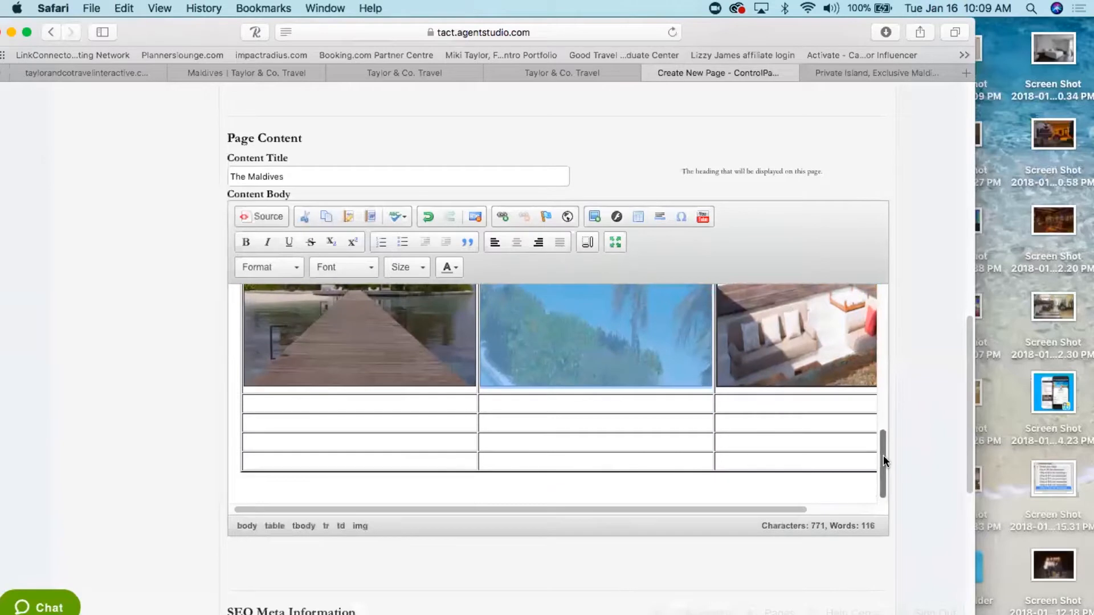
{"action": "left_click", "coordinate": [306, 402]}
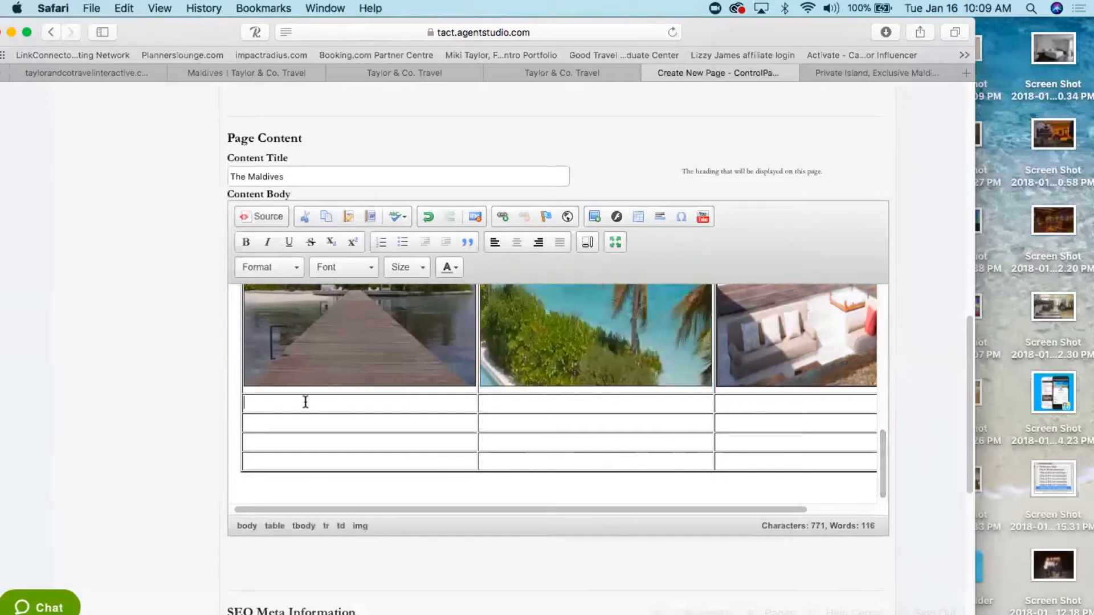
{"action": "left_click", "coordinate": [517, 243]}
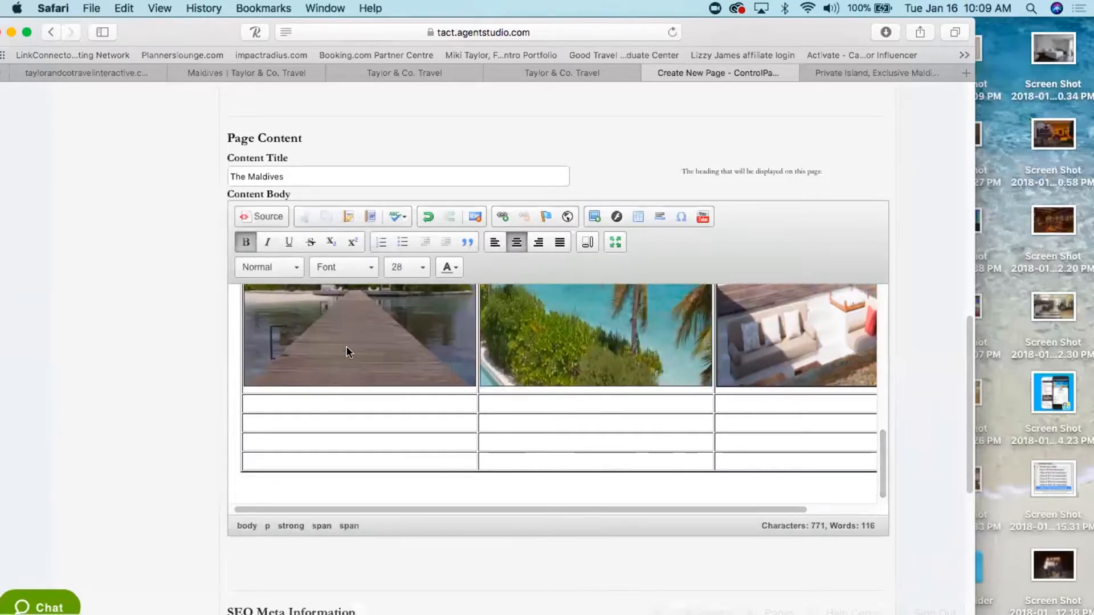
{"action": "left_click", "coordinate": [358, 403]}
{"action": "type", "text": "Coco Prive"}
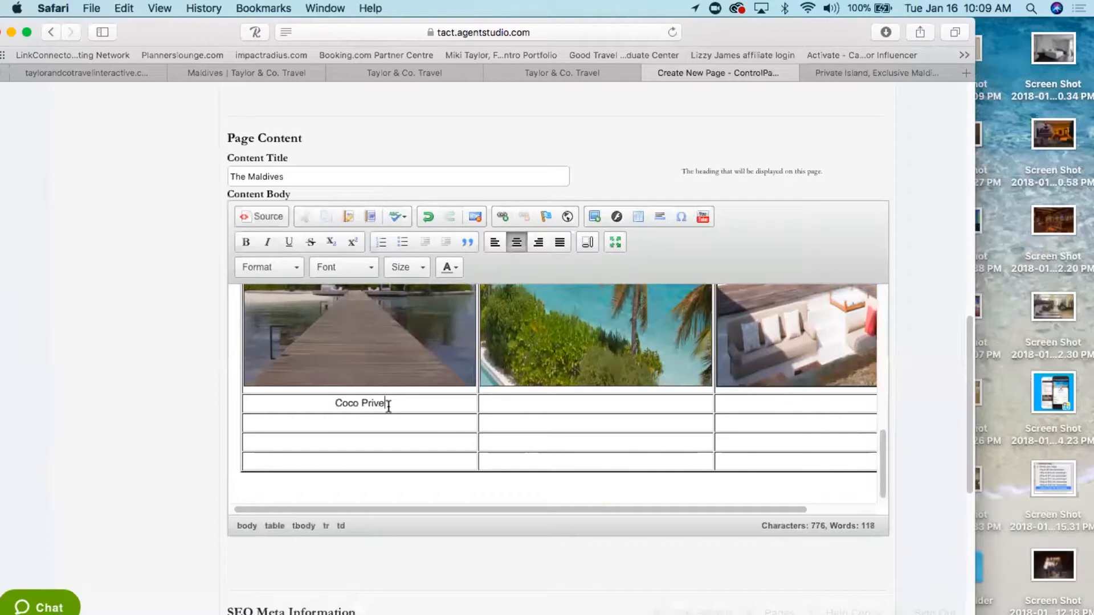
- Make the Coco Prive caption bold and colour it purple
{"action": "left_click_drag", "start_coordinate": [389, 404], "coordinate": [291, 396]}
{"action": "left_click", "coordinate": [245, 241]}
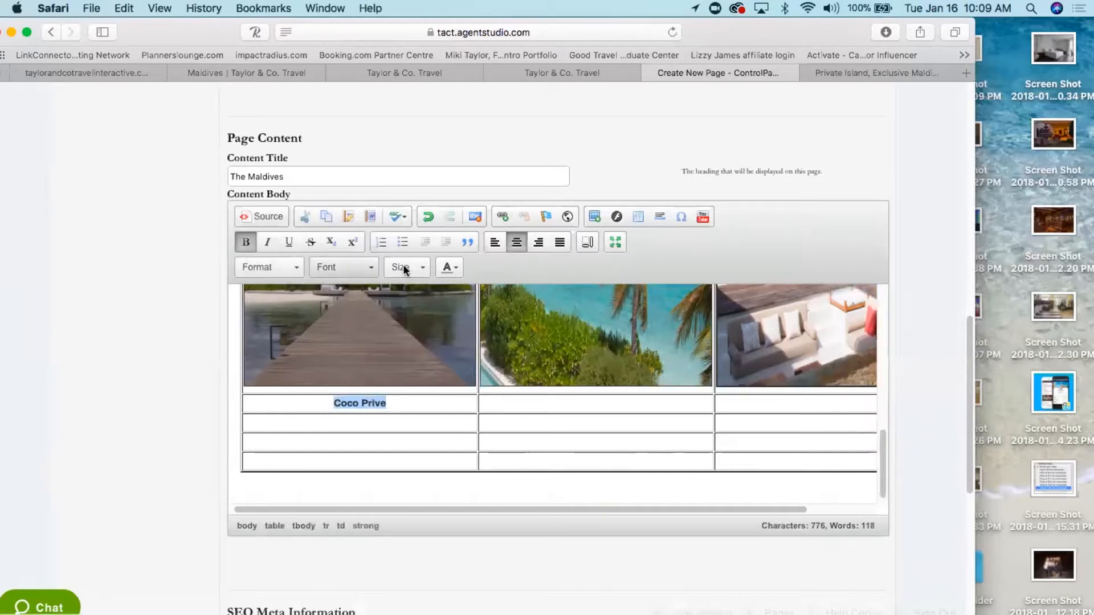
{"action": "left_click", "coordinate": [449, 267]}
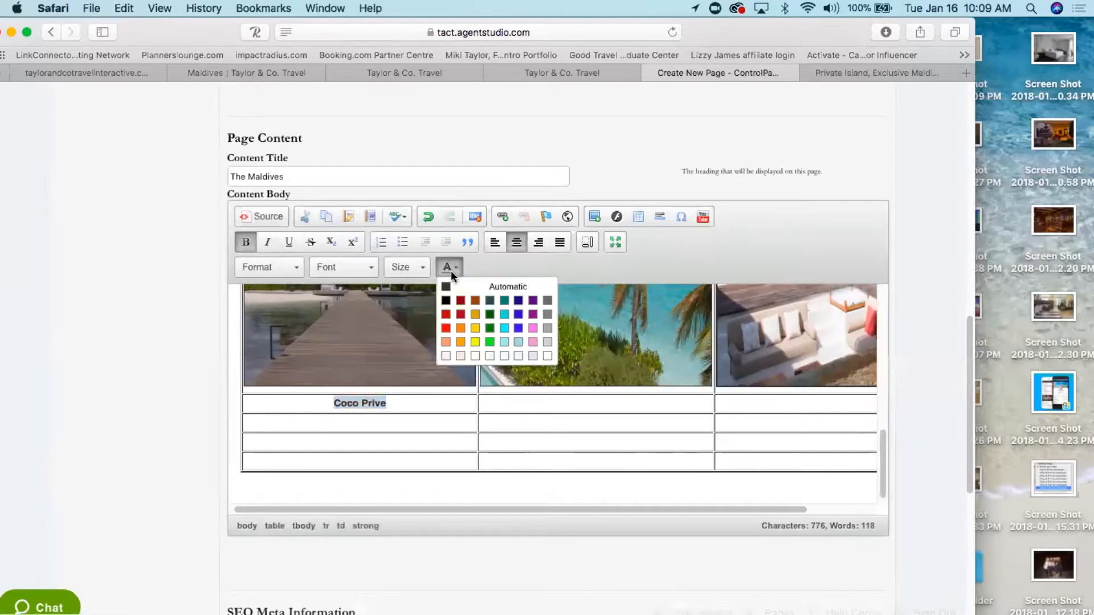
{"action": "left_click", "coordinate": [534, 314]}
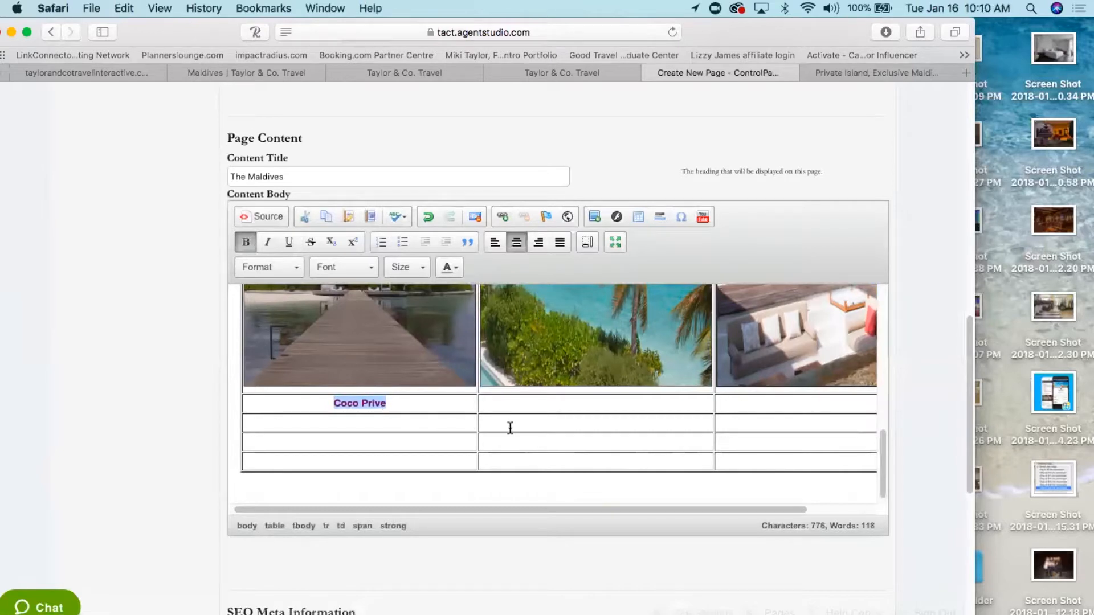
- Add the centred caption ABC Resort in the cell below the ocean image, in bold purple text
{"action": "left_click", "coordinate": [587, 407]}
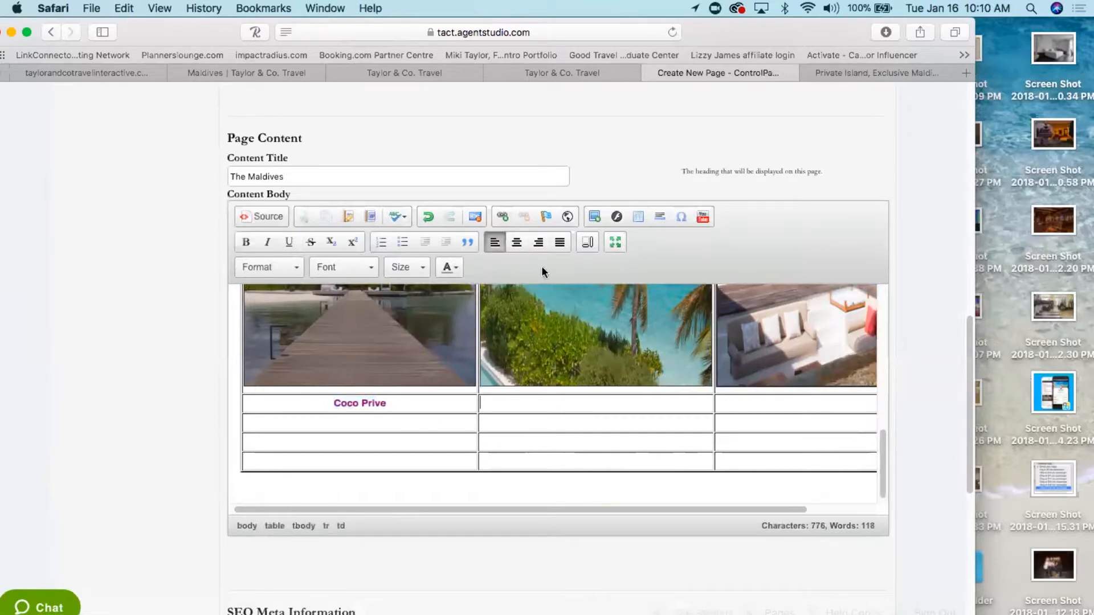
{"action": "left_click", "coordinate": [517, 243]}
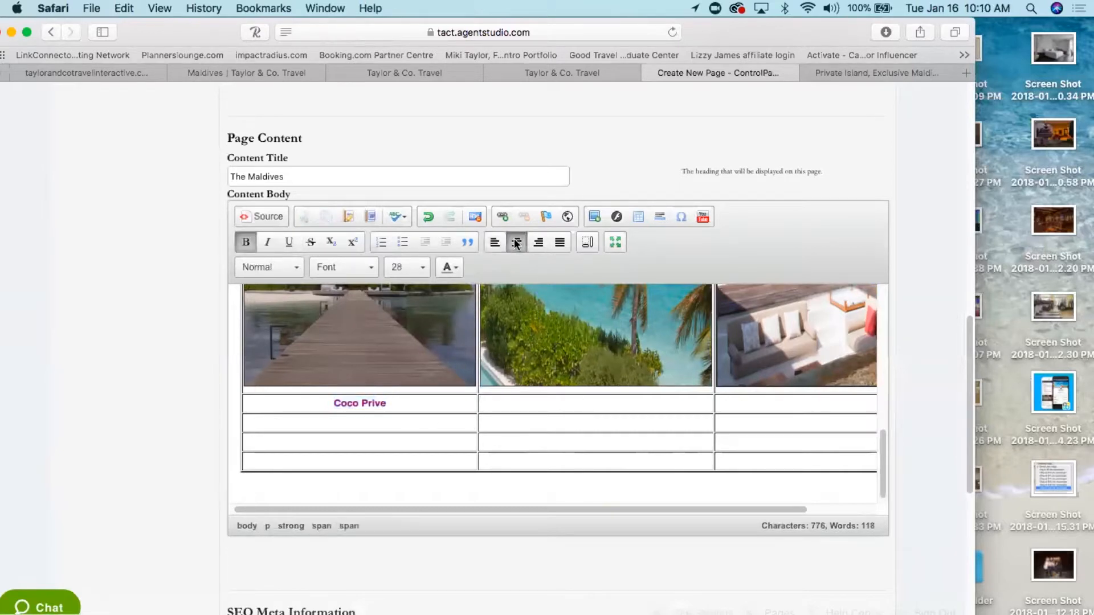
{"action": "left_click", "coordinate": [587, 404]}
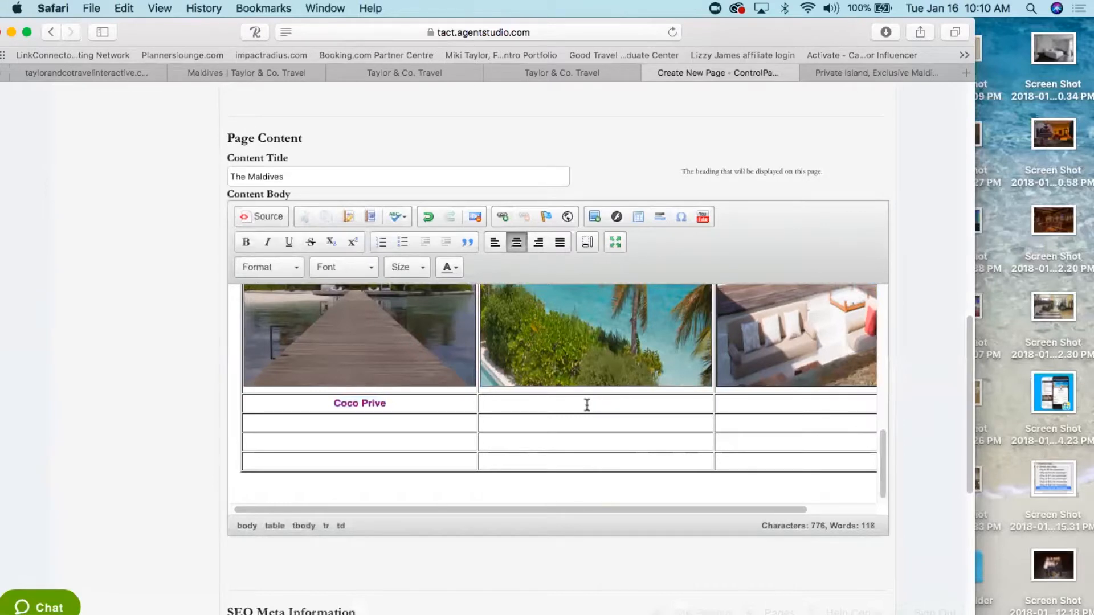
{"action": "type", "text": "ABC Resort"}
{"action": "left_click_drag", "start_coordinate": [624, 403], "coordinate": [539, 403]}
{"action": "left_click", "coordinate": [245, 242]}
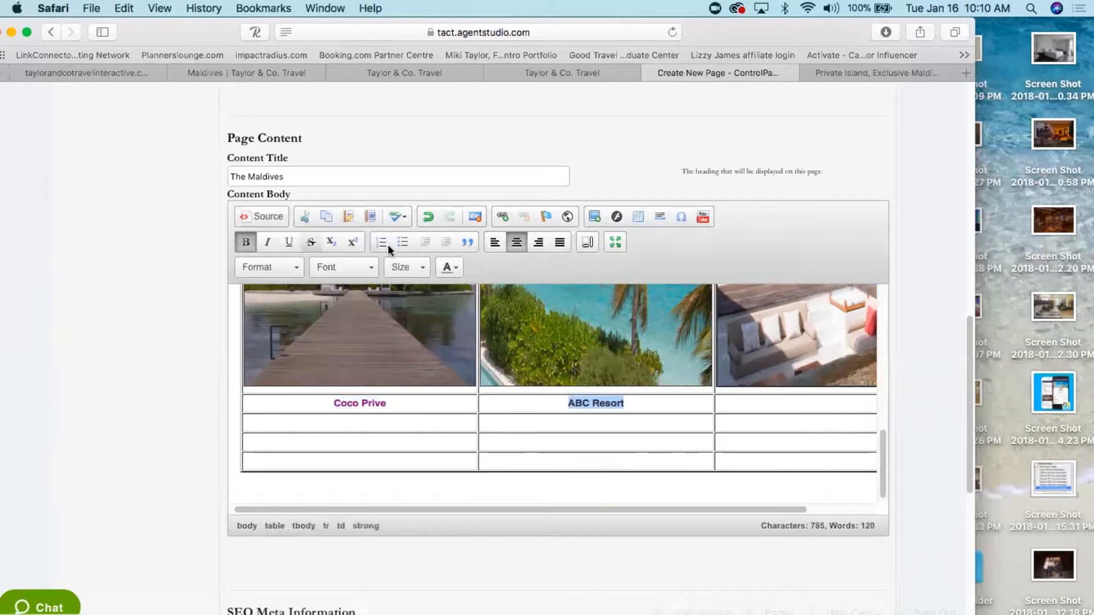
{"action": "left_click", "coordinate": [448, 267]}
{"action": "left_click", "coordinate": [532, 313]}
- Add the centred caption Beach Bum Resort in the cell below the villa image, in bold purple text
{"action": "left_click", "coordinate": [807, 403]}
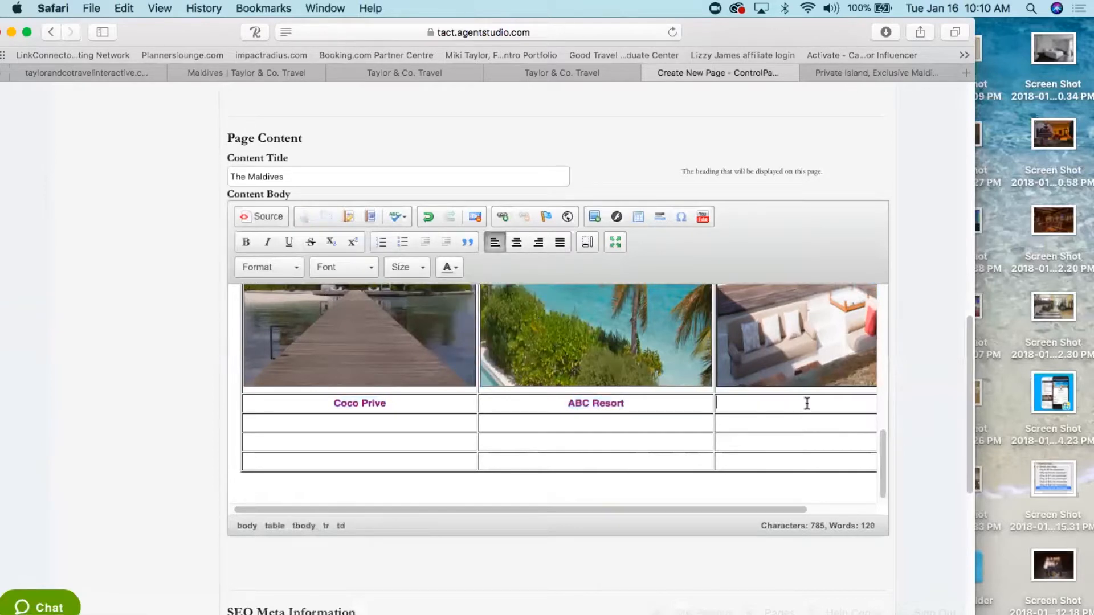
{"action": "left_click", "coordinate": [516, 242]}
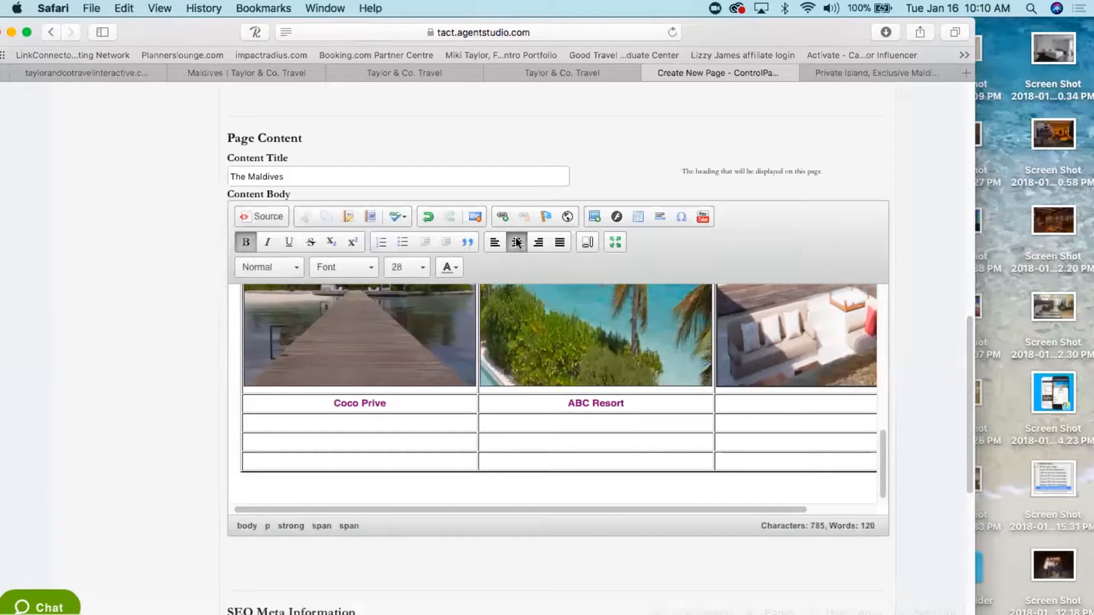
{"action": "left_click", "coordinate": [835, 402]}
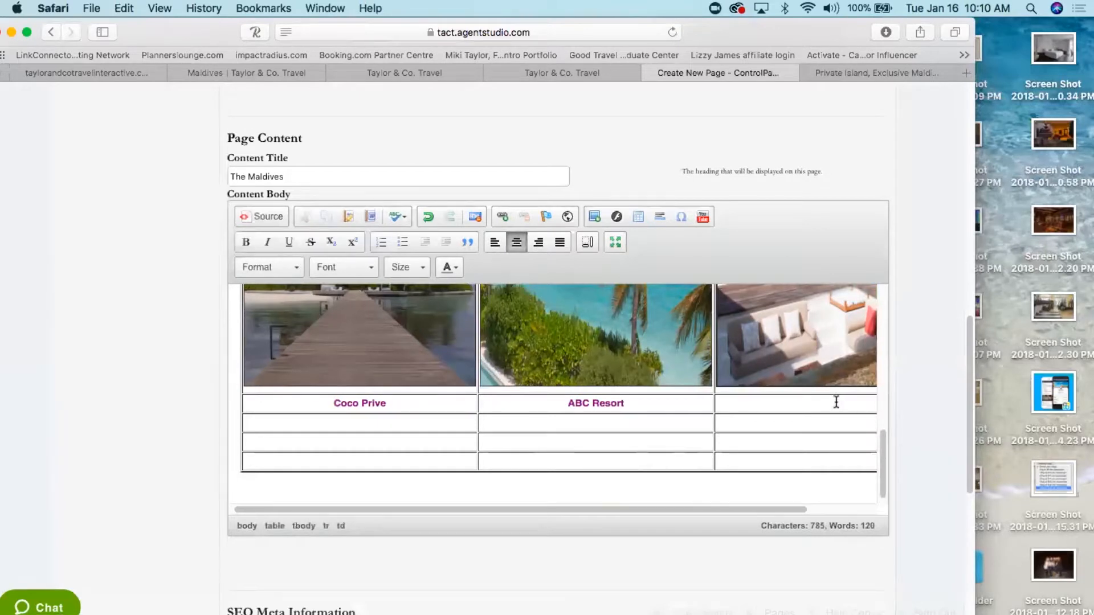
{"action": "type", "text": "Beach Bum Resort"}
{"action": "left_click_drag", "start_coordinate": [789, 402], "coordinate": [708, 399]}
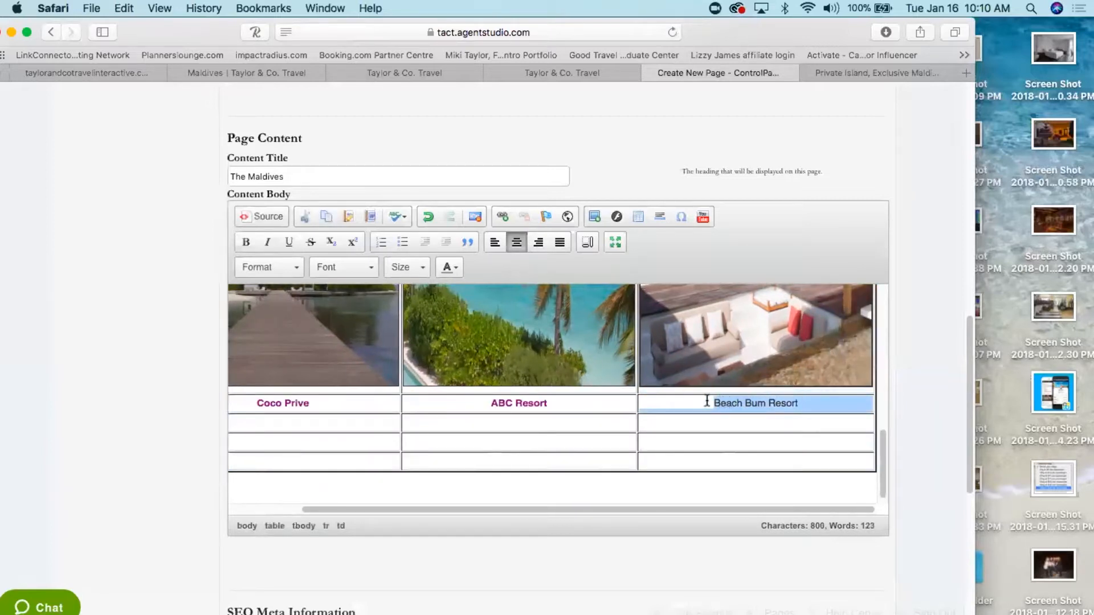
{"action": "left_click", "coordinate": [246, 241]}
{"action": "left_click", "coordinate": [450, 268]}
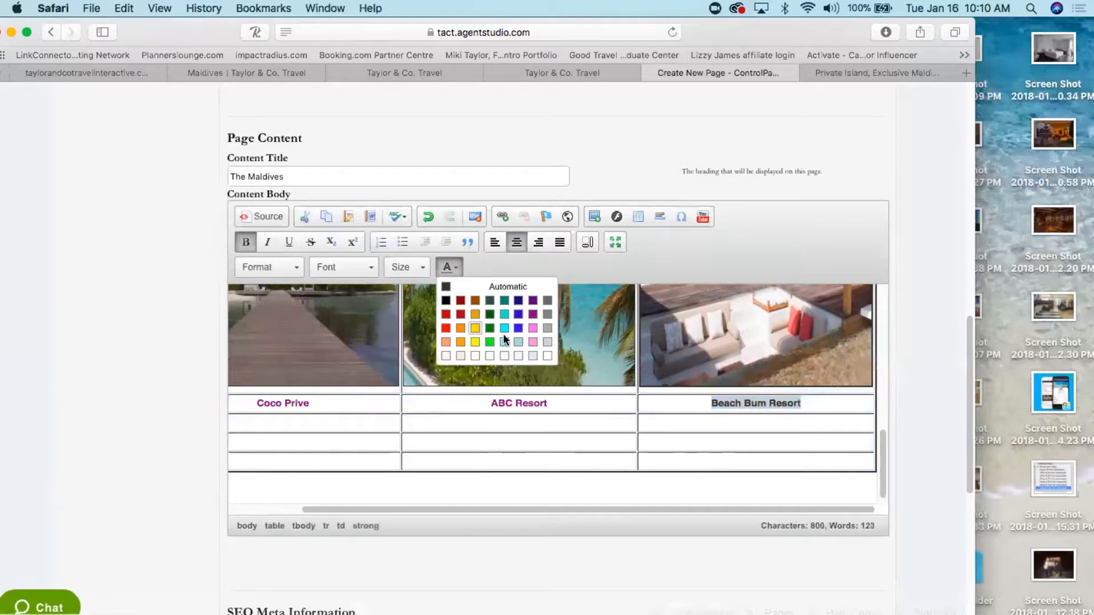
{"action": "left_click", "coordinate": [537, 322]}
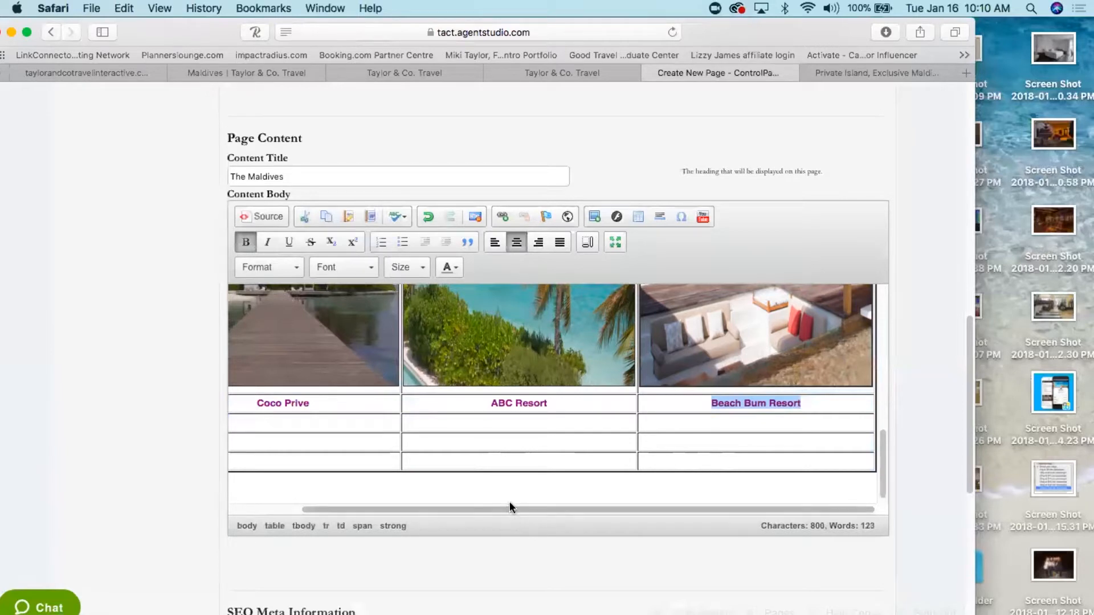
- Save the completed Maldives page so that it is created on the website
{"action": "left_click_drag", "start_coordinate": [506, 508], "coordinate": [334, 508]}
{"action": "left_click_drag", "start_coordinate": [882, 468], "coordinate": [864, 293]}
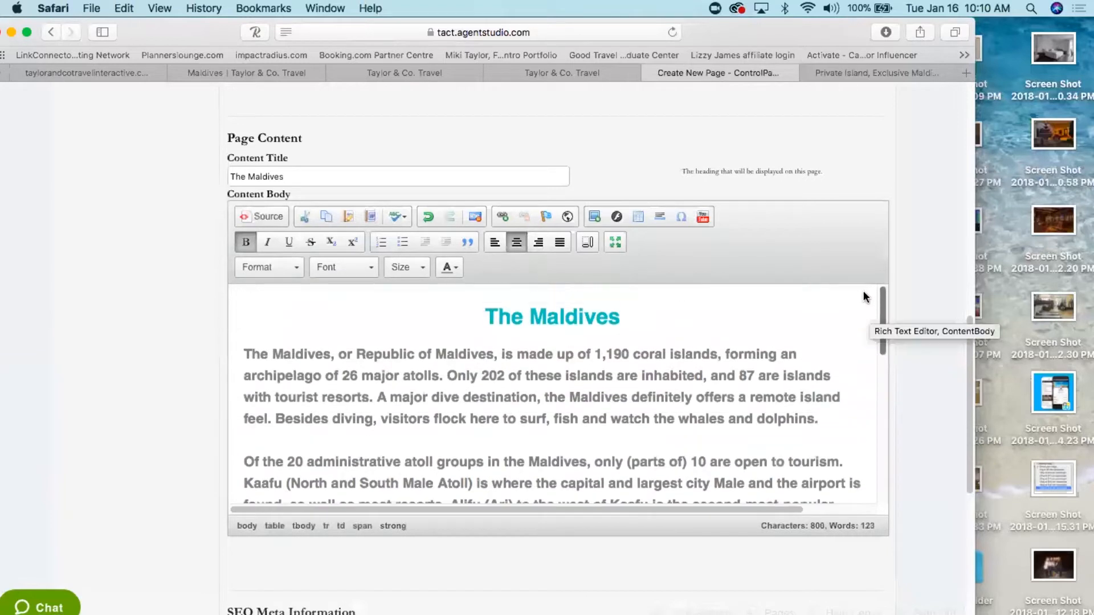
{"action": "left_click", "coordinate": [859, 163]}
{"action": "key", "text": "Up"}
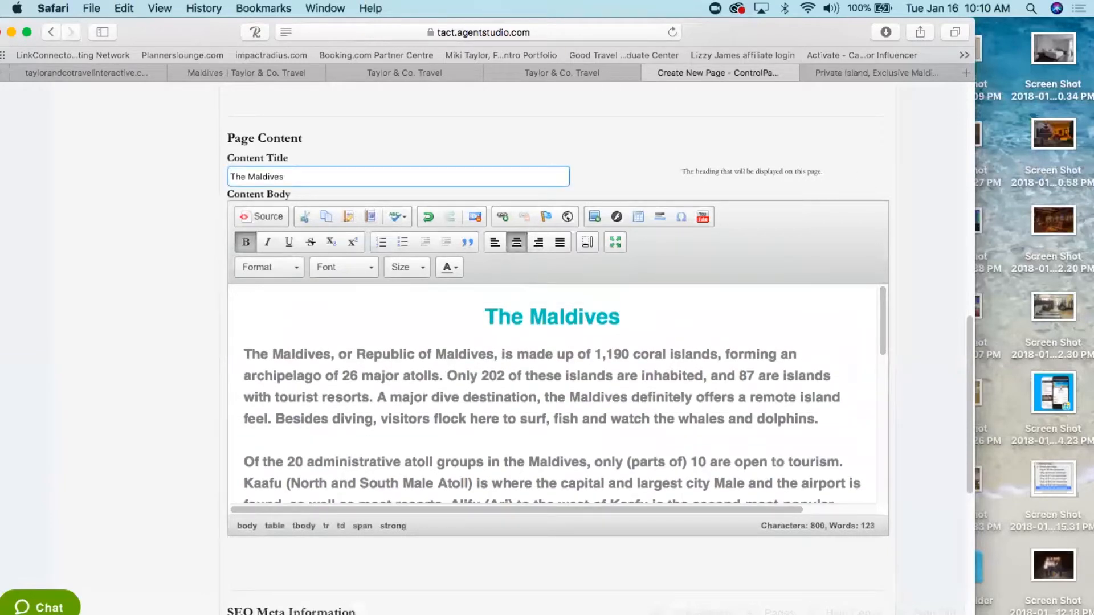
{"action": "left_click_drag", "start_coordinate": [968, 352], "coordinate": [958, 170]}
{"action": "left_click", "coordinate": [847, 264]}
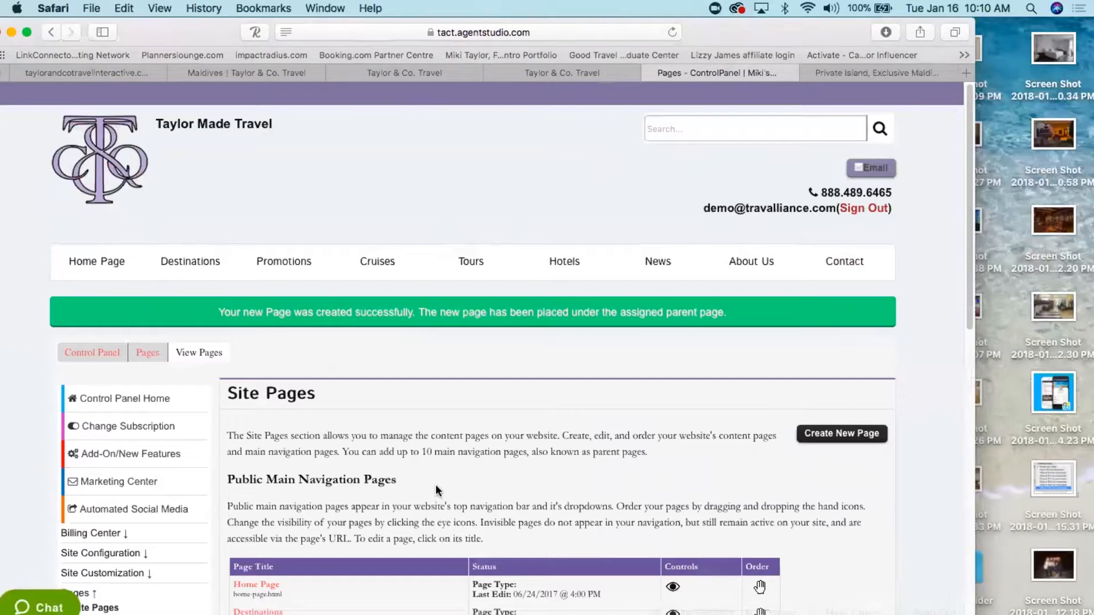
- Open the Maldives Resorts page under Destinations on the website and review its heading, text and images
{"action": "scroll", "coordinate": [436, 484], "scroll_direction": "down", "scroll_amount": 3}
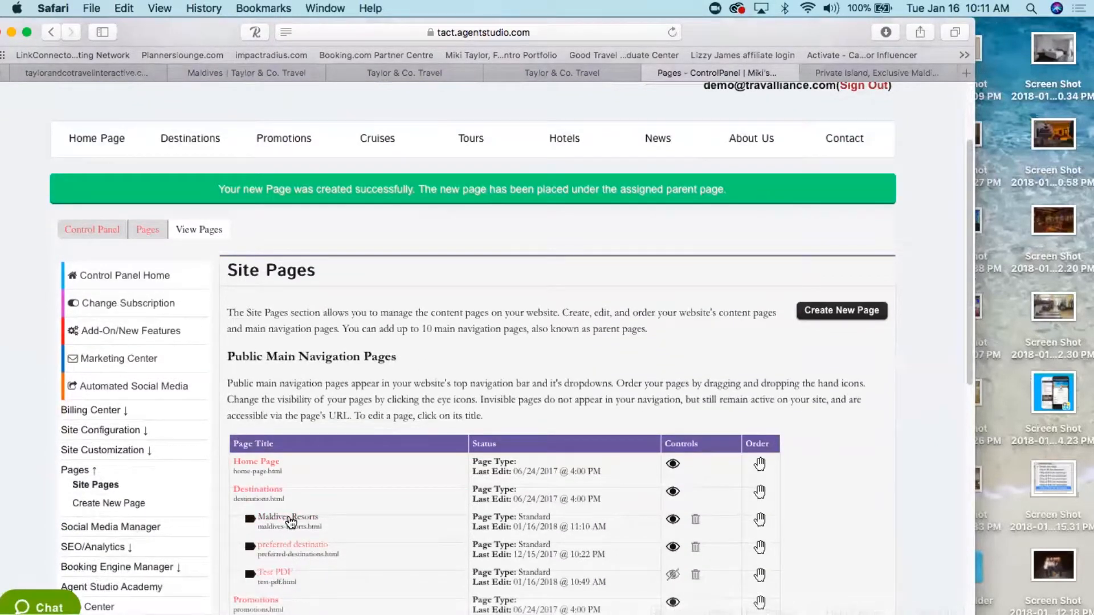
{"action": "mouse_move", "coordinate": [181, 140]}
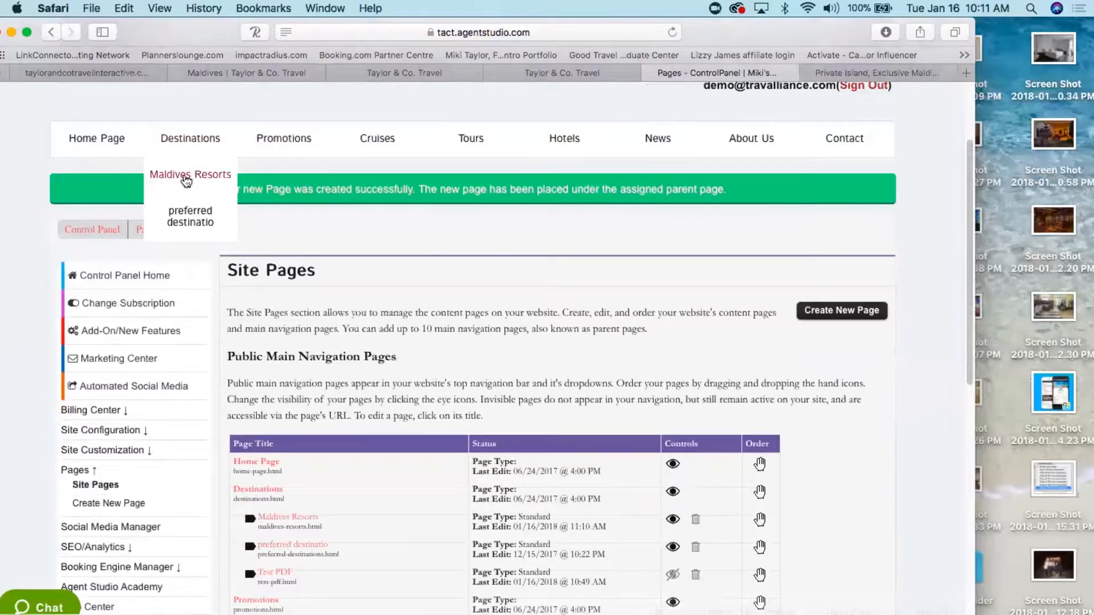
{"action": "left_click", "coordinate": [185, 173]}
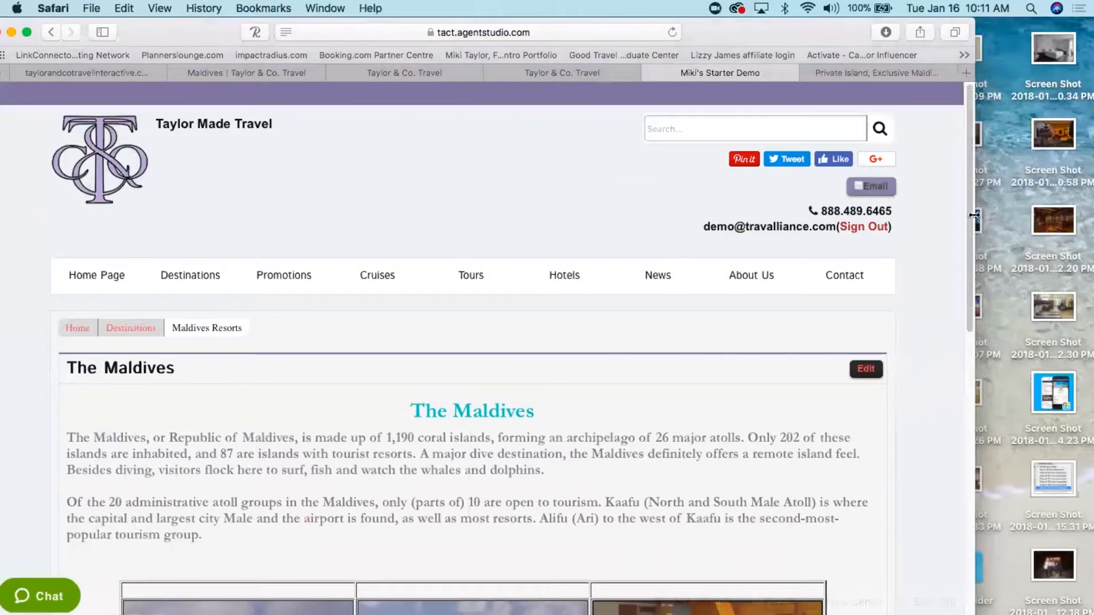
{"action": "left_click_drag", "start_coordinate": [970, 203], "coordinate": [962, 264]}
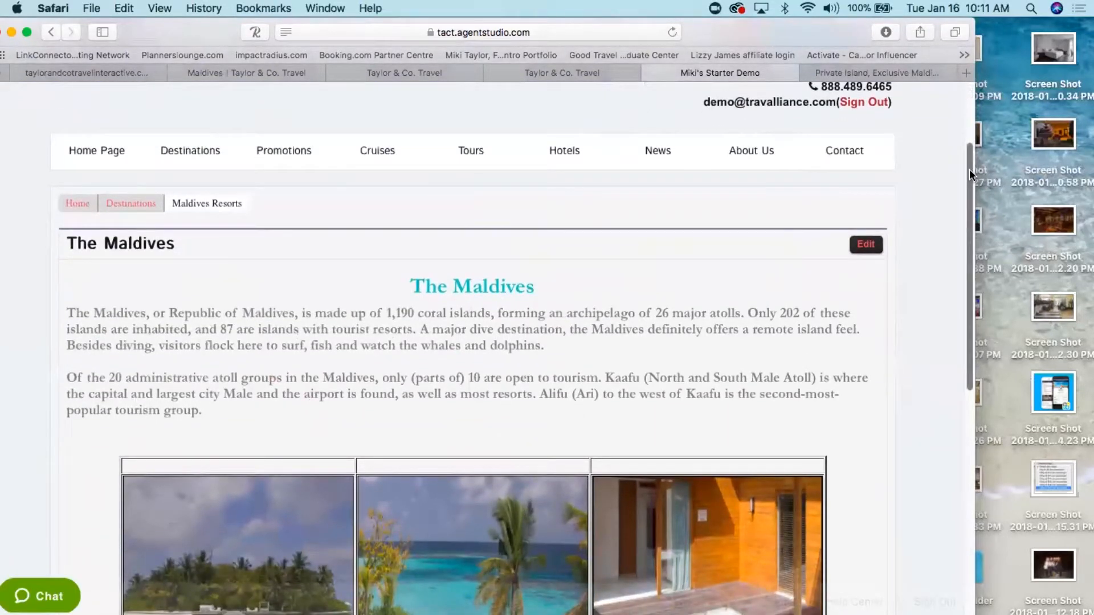
{"action": "left_click", "coordinate": [864, 248]}
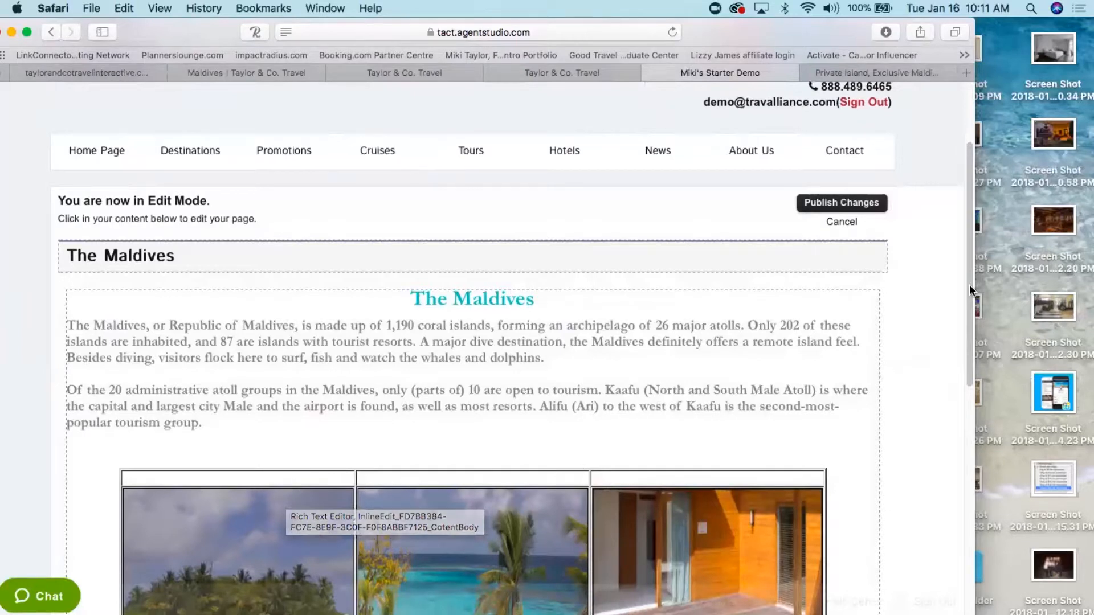
{"action": "left_click_drag", "start_coordinate": [967, 273], "coordinate": [967, 439]}
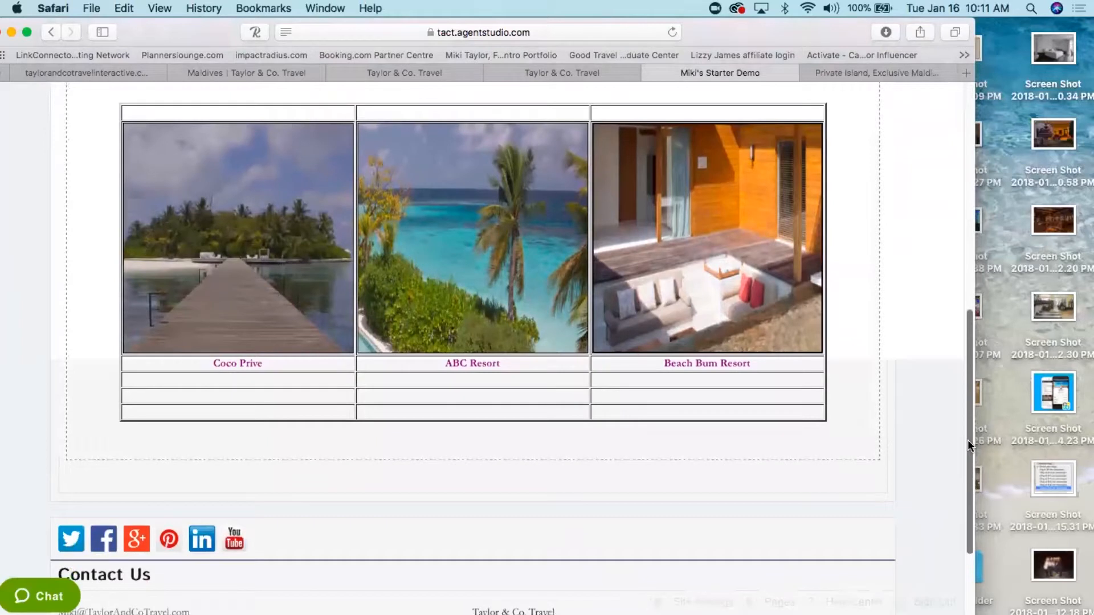
{"action": "left_click", "coordinate": [485, 393]}
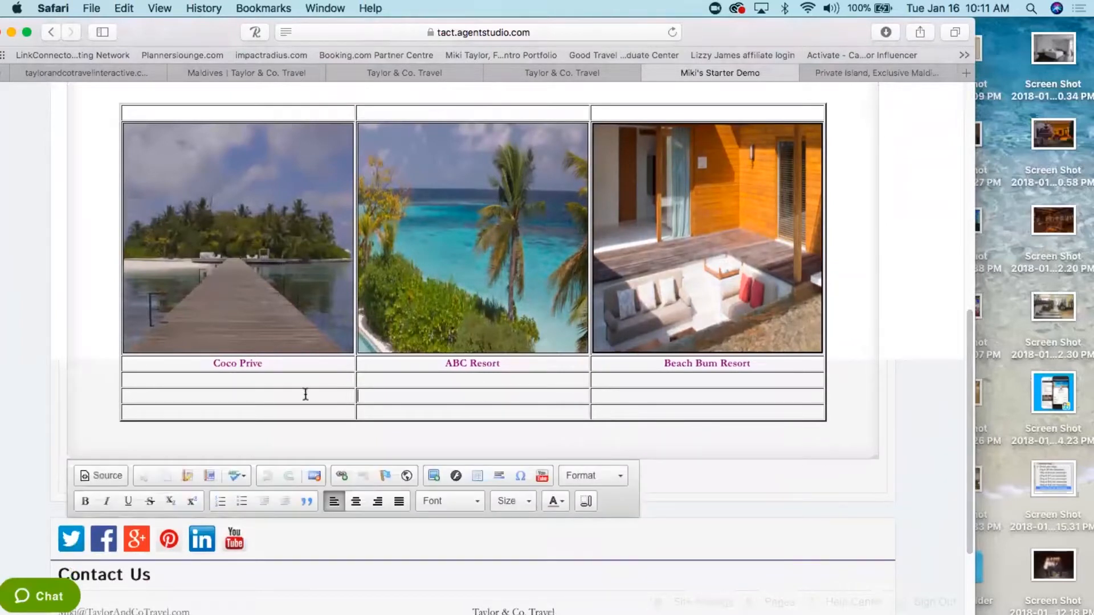
{"action": "left_click", "coordinate": [513, 253]}
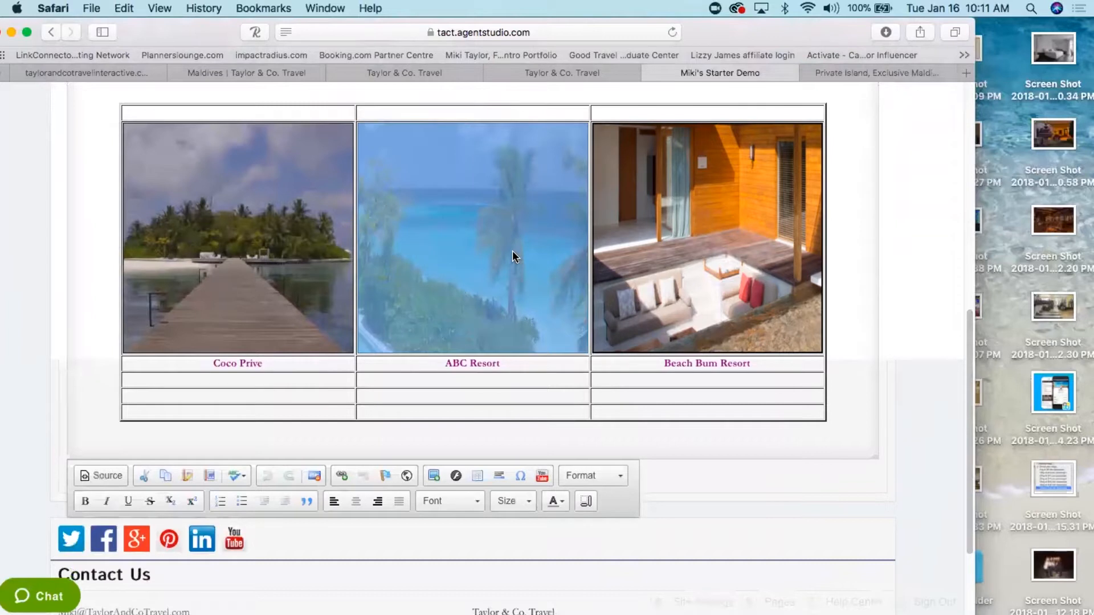
{"action": "left_click", "coordinate": [435, 476]}
{"action": "left_click", "coordinate": [563, 535]}
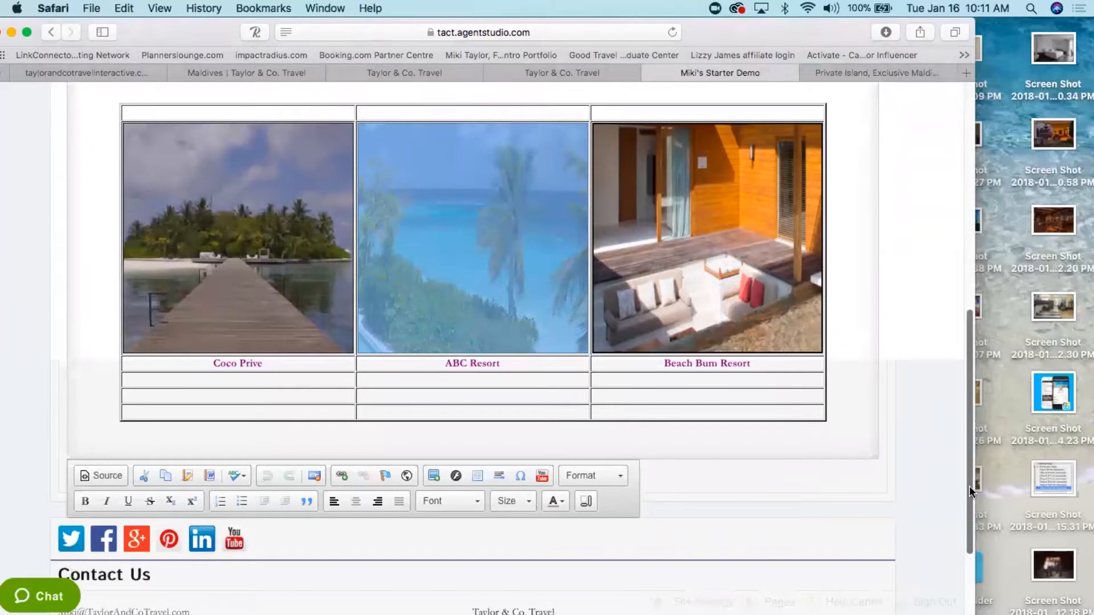
{"action": "left_click_drag", "start_coordinate": [969, 487], "coordinate": [972, 429]}
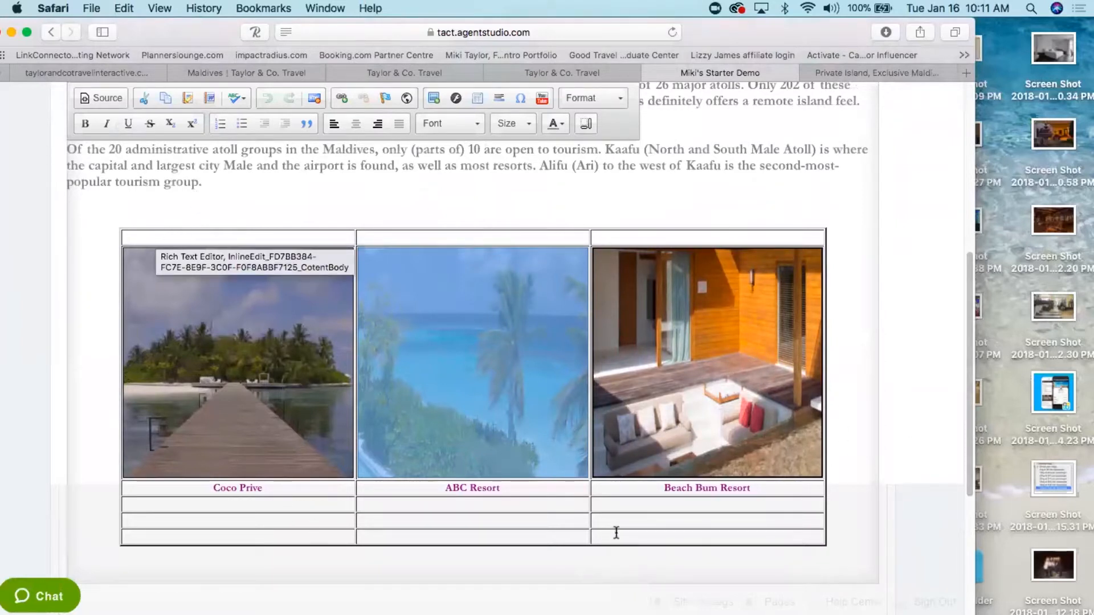
{"action": "left_click_drag", "start_coordinate": [968, 396], "coordinate": [971, 433]}
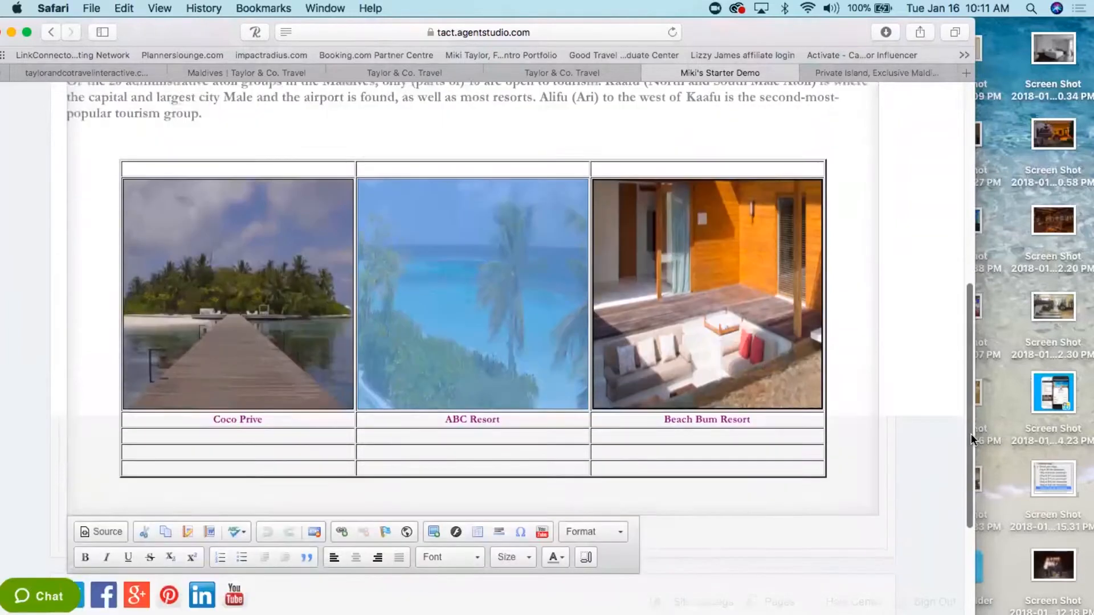
{"action": "left_click", "coordinate": [469, 484]}
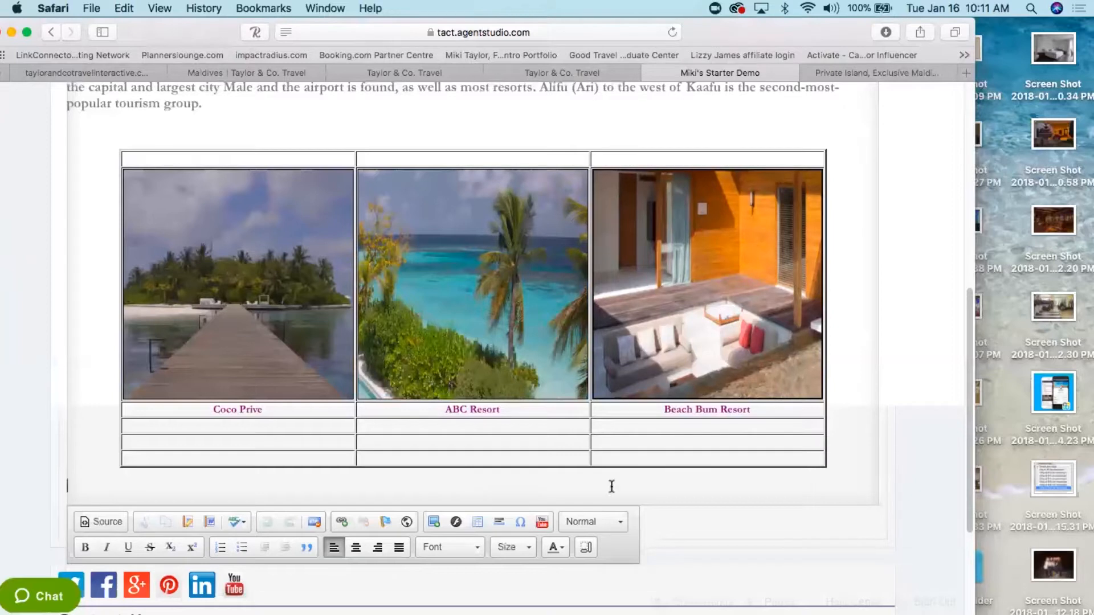
{"action": "left_click_drag", "start_coordinate": [970, 481], "coordinate": [963, 313]}
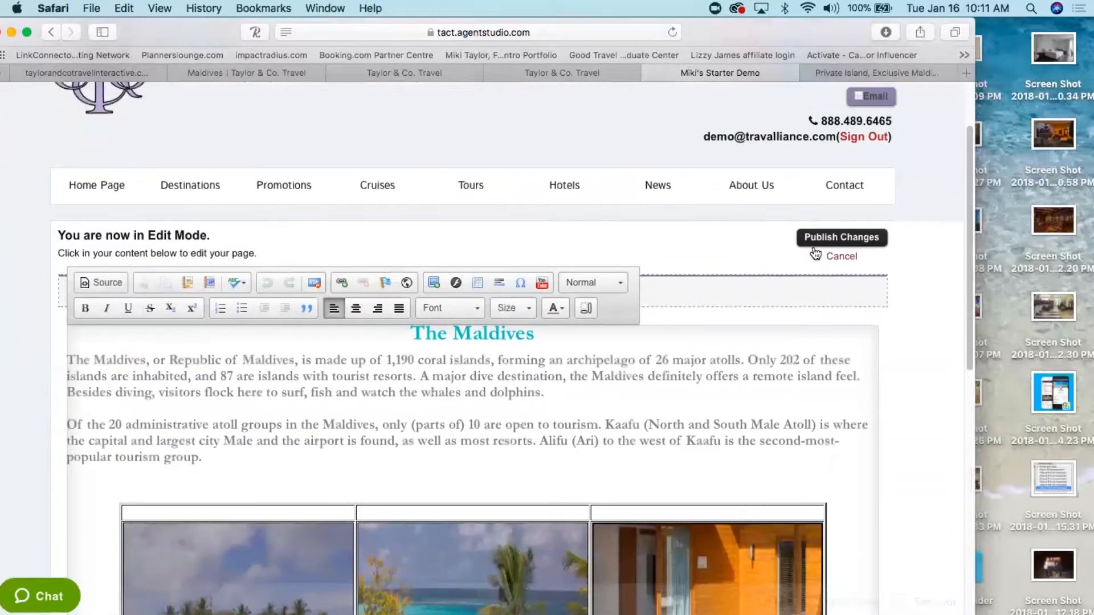
{"action": "left_click", "coordinate": [842, 258]}
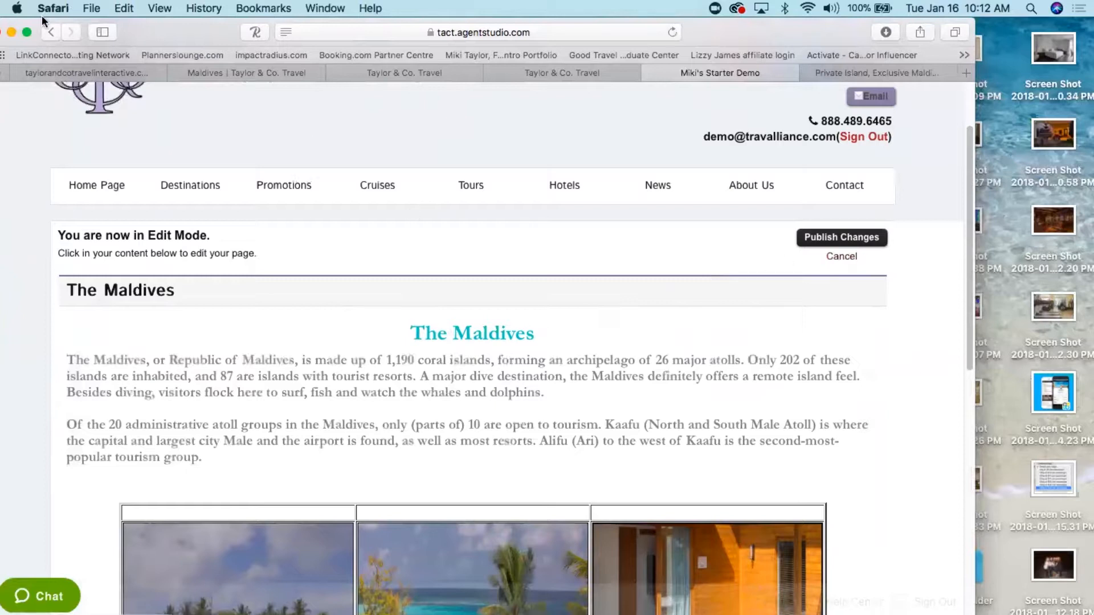
- Return to the Site Pages list and open the Maldives Resorts page for editing
{"action": "left_click", "coordinate": [51, 33]}
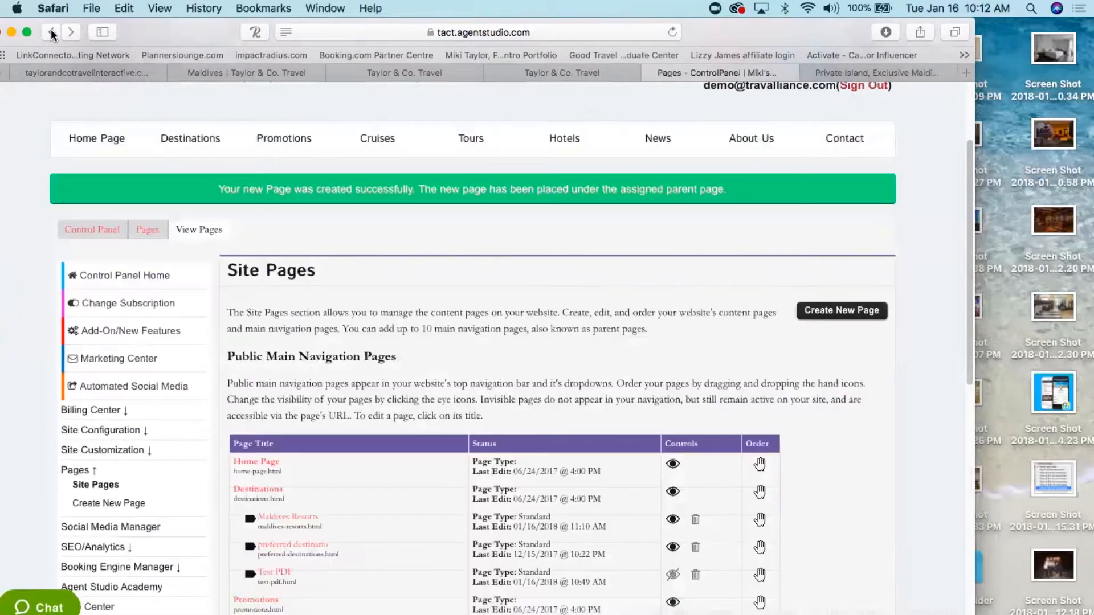
{"action": "scroll", "coordinate": [513, 342], "scroll_direction": "down", "scroll_amount": 2}
{"action": "scroll", "coordinate": [369, 385], "scroll_direction": "down", "scroll_amount": 2}
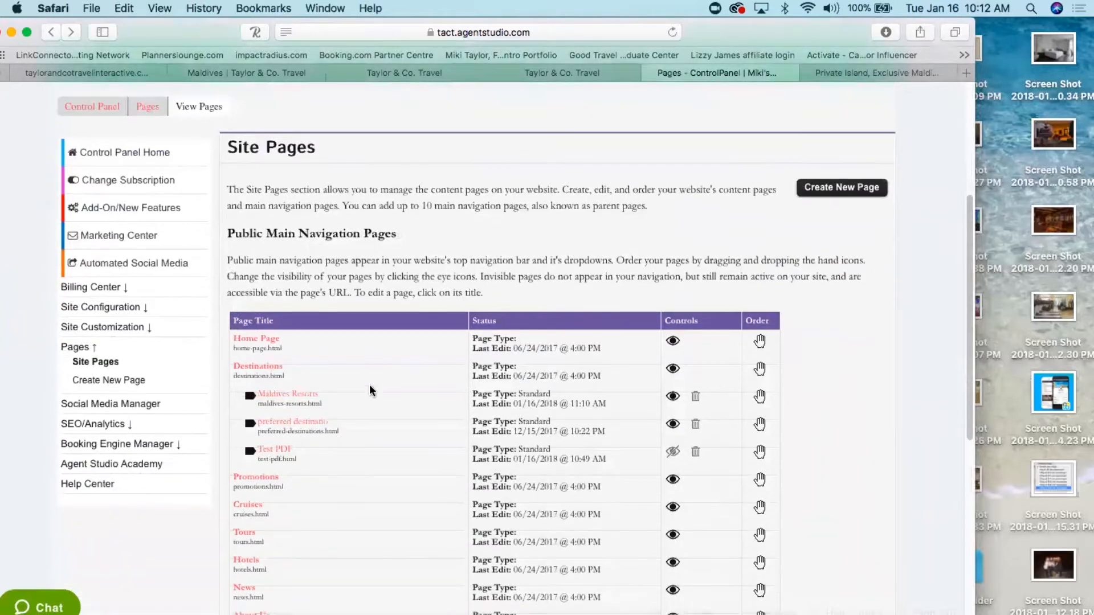
{"action": "left_click", "coordinate": [277, 396]}
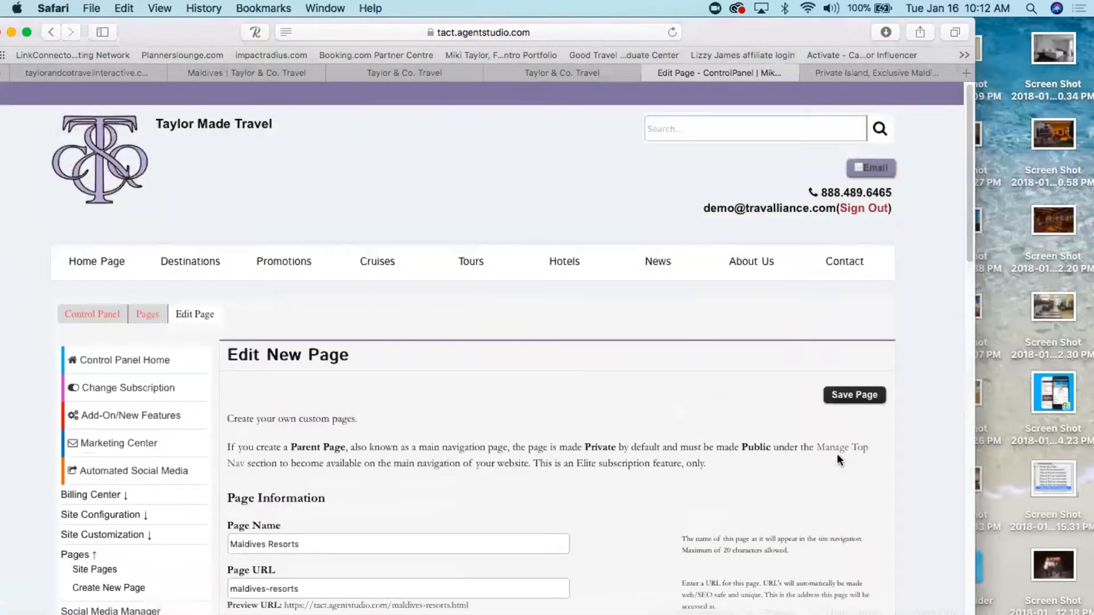
- Delete the empty row above the resort images from the table in the content body
{"action": "scroll", "coordinate": [835, 455], "scroll_direction": "down", "scroll_amount": 4}
{"action": "scroll", "coordinate": [886, 409], "scroll_direction": "down", "scroll_amount": 12}
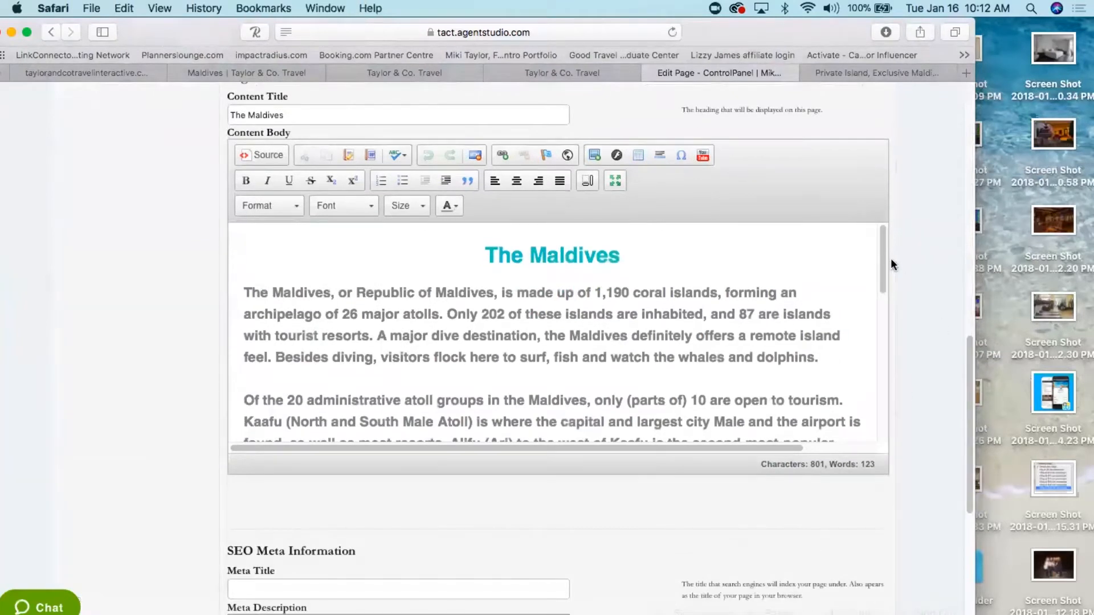
{"action": "left_click_drag", "start_coordinate": [884, 257], "coordinate": [883, 312]}
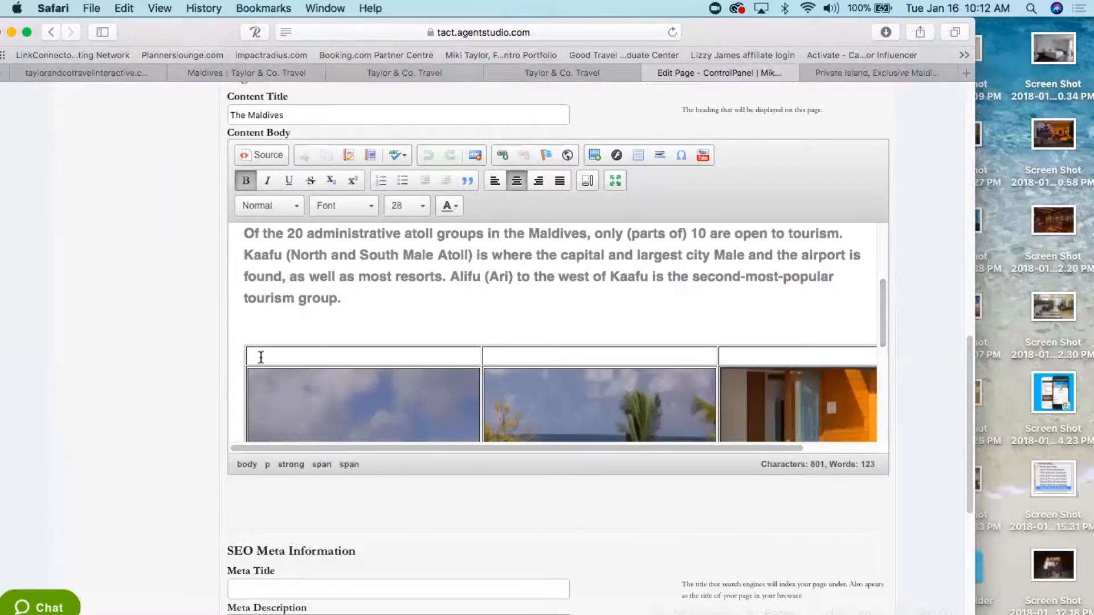
{"action": "left_click", "coordinate": [236, 357]}
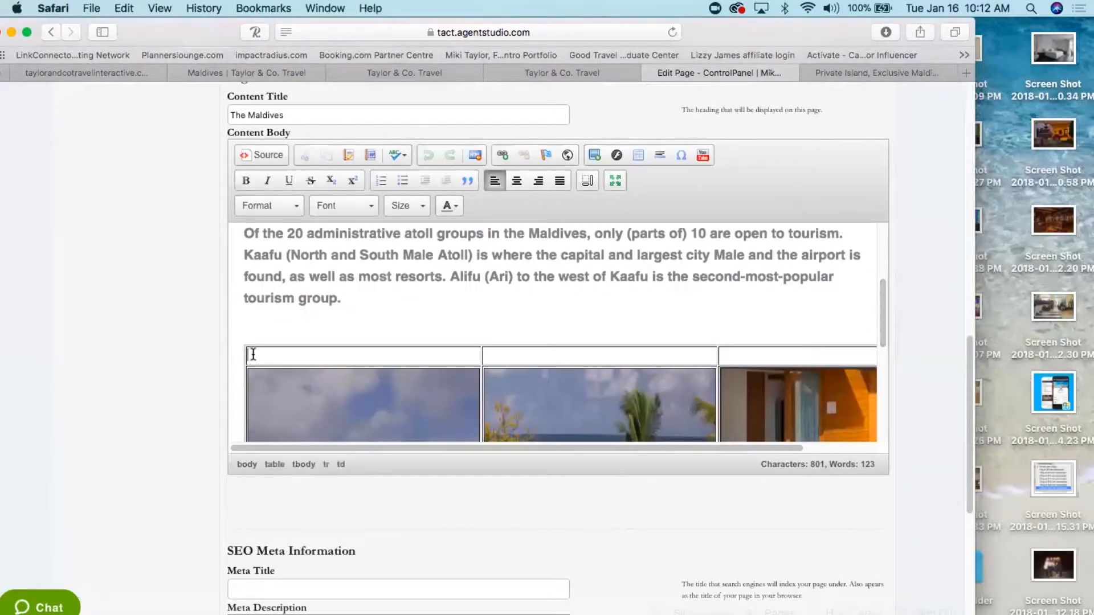
{"action": "right_click", "coordinate": [253, 354]}
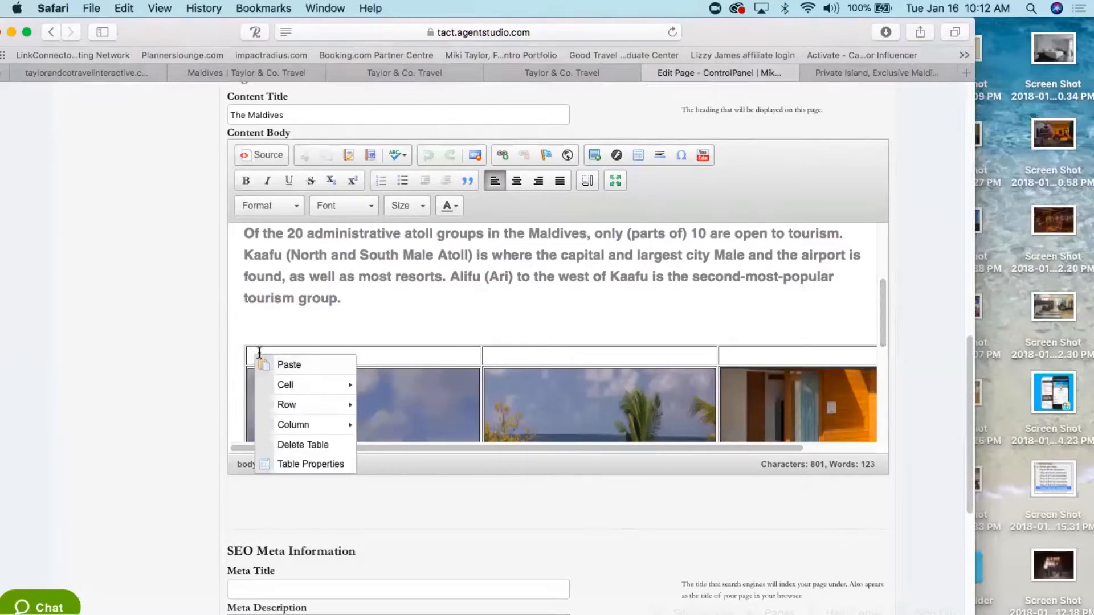
{"action": "left_click", "coordinate": [452, 353]}
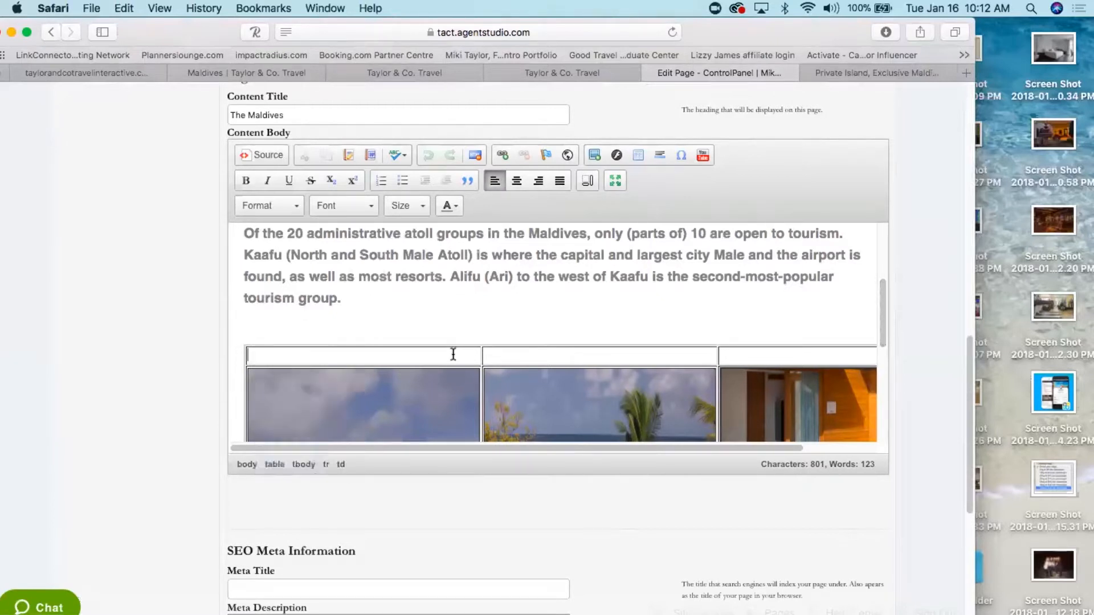
{"action": "right_click", "coordinate": [277, 359]}
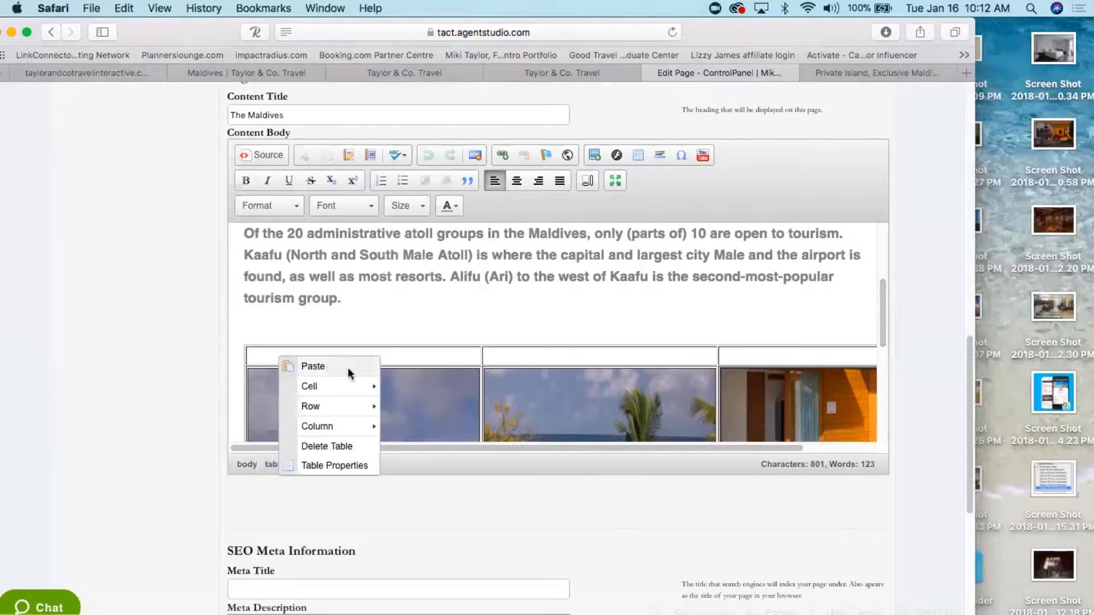
{"action": "mouse_move", "coordinate": [344, 407]}
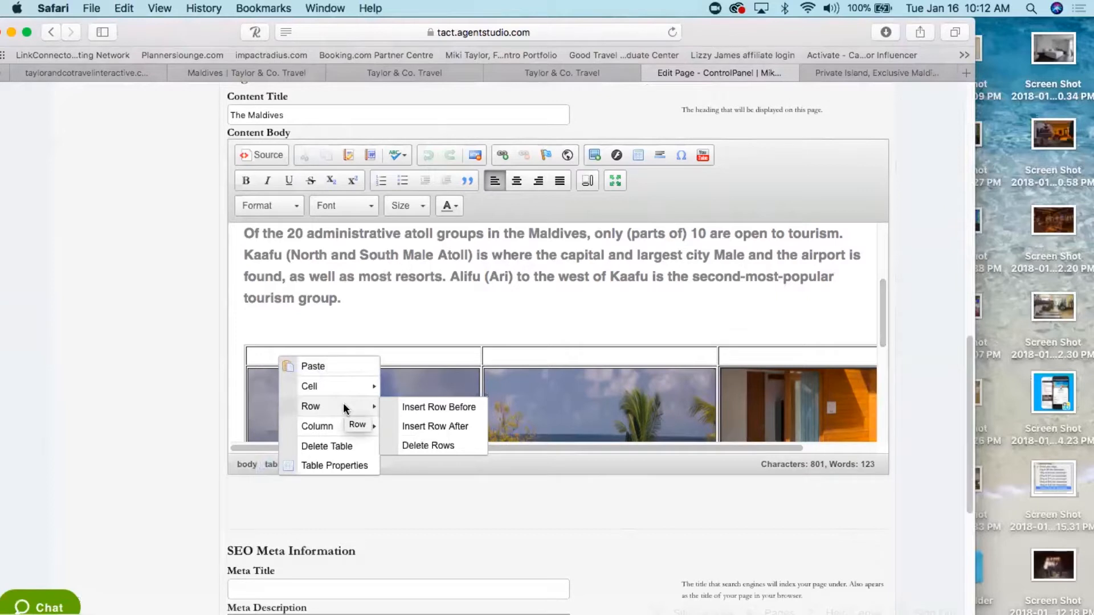
{"action": "left_click", "coordinate": [429, 446]}
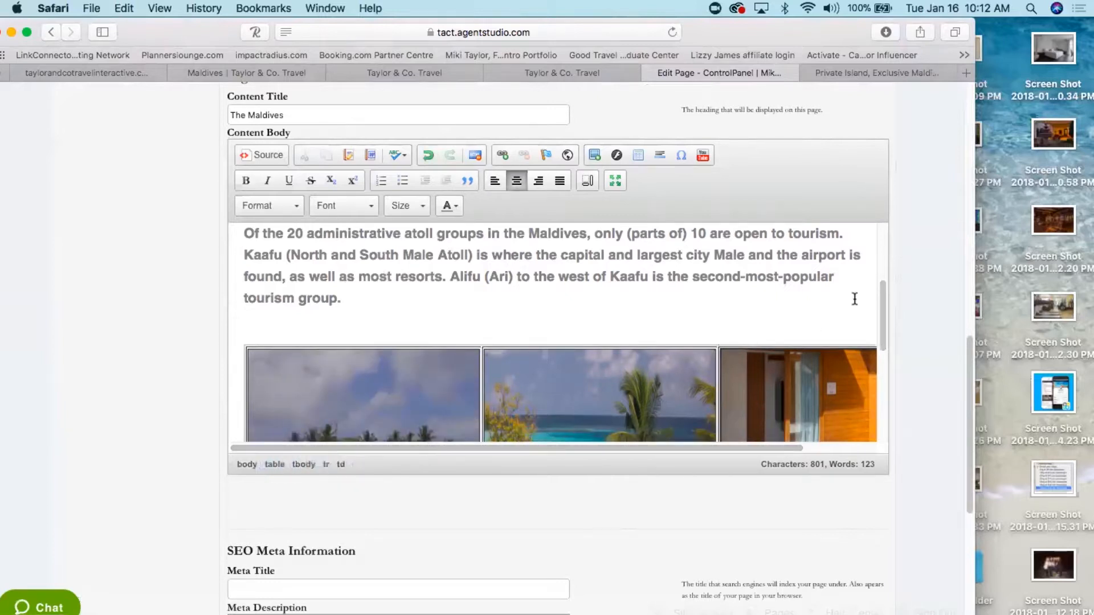
- Try to delete the empty cells below the resort captions, and undo the deletion
{"action": "left_click_drag", "start_coordinate": [883, 311], "coordinate": [887, 407]}
{"action": "left_click_drag", "start_coordinate": [257, 350], "coordinate": [899, 398]}
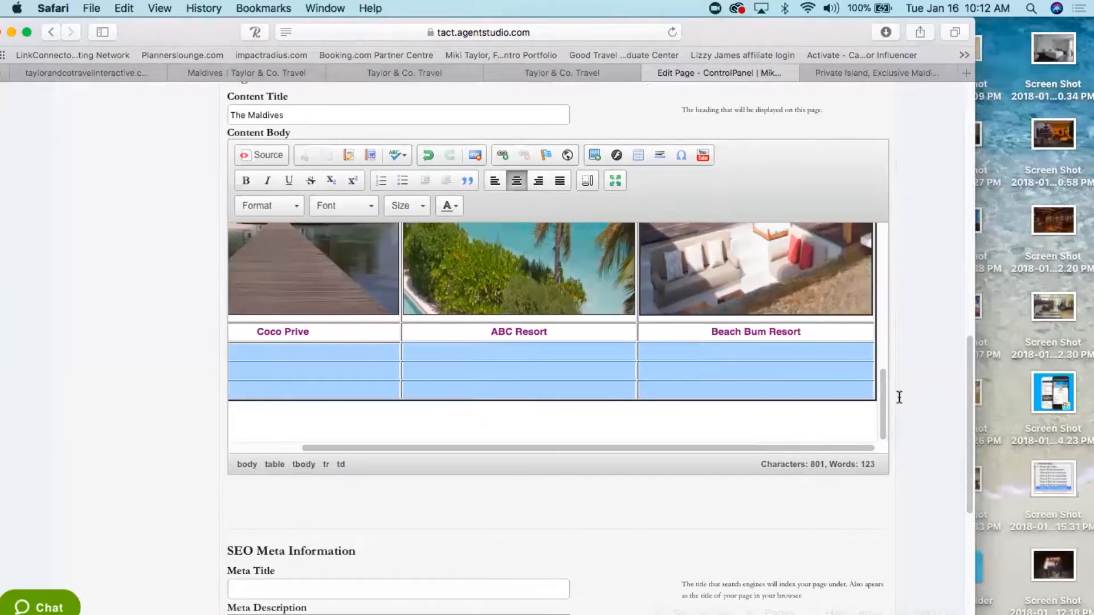
{"action": "right_click", "coordinate": [490, 371]}
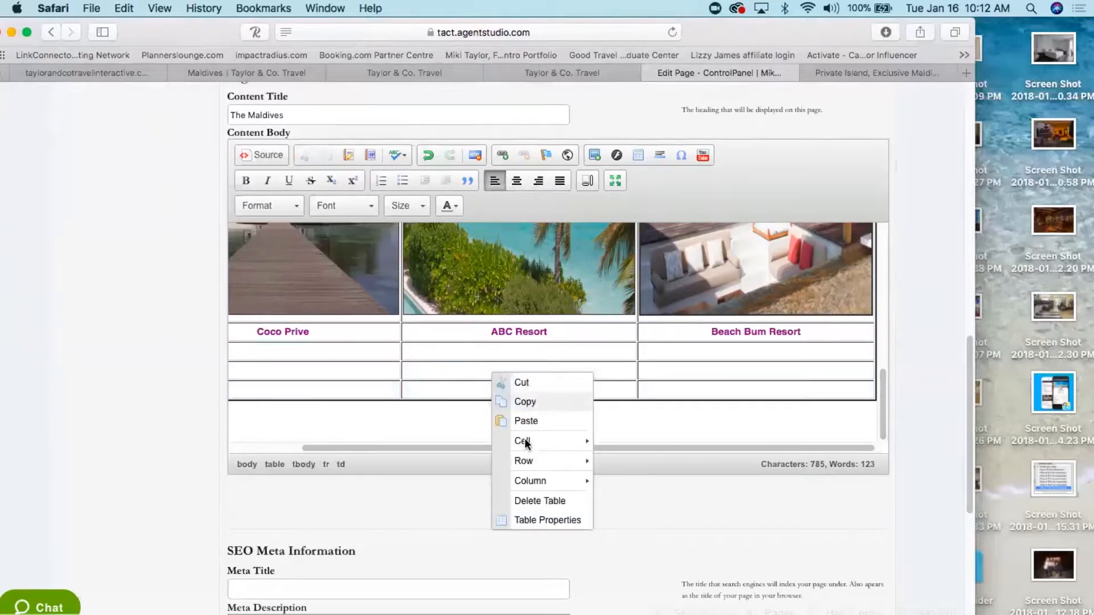
{"action": "mouse_move", "coordinate": [529, 444]}
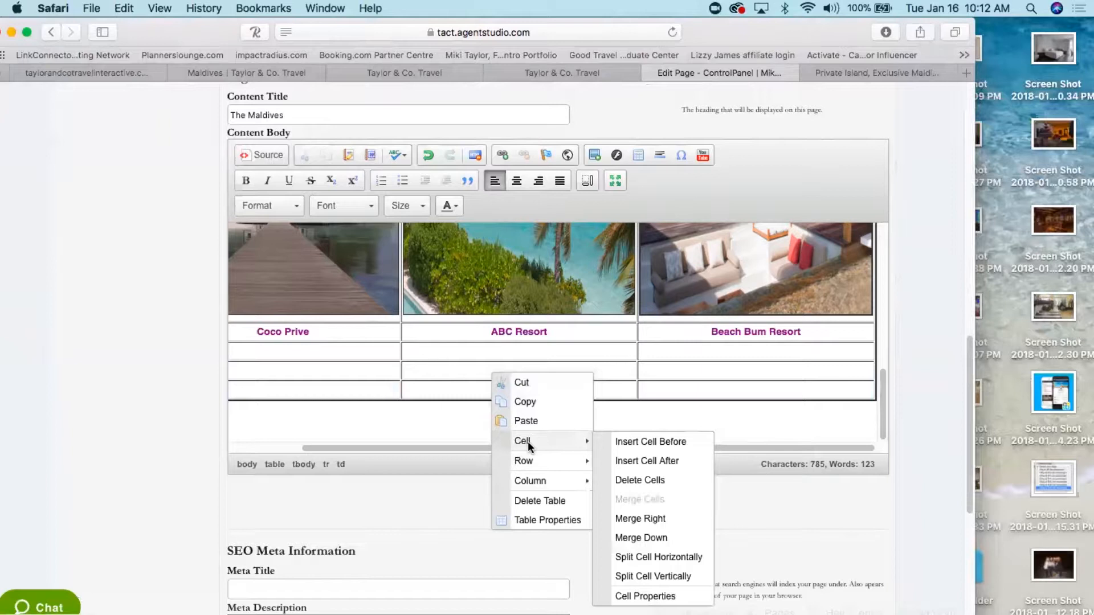
{"action": "left_click", "coordinate": [637, 480]}
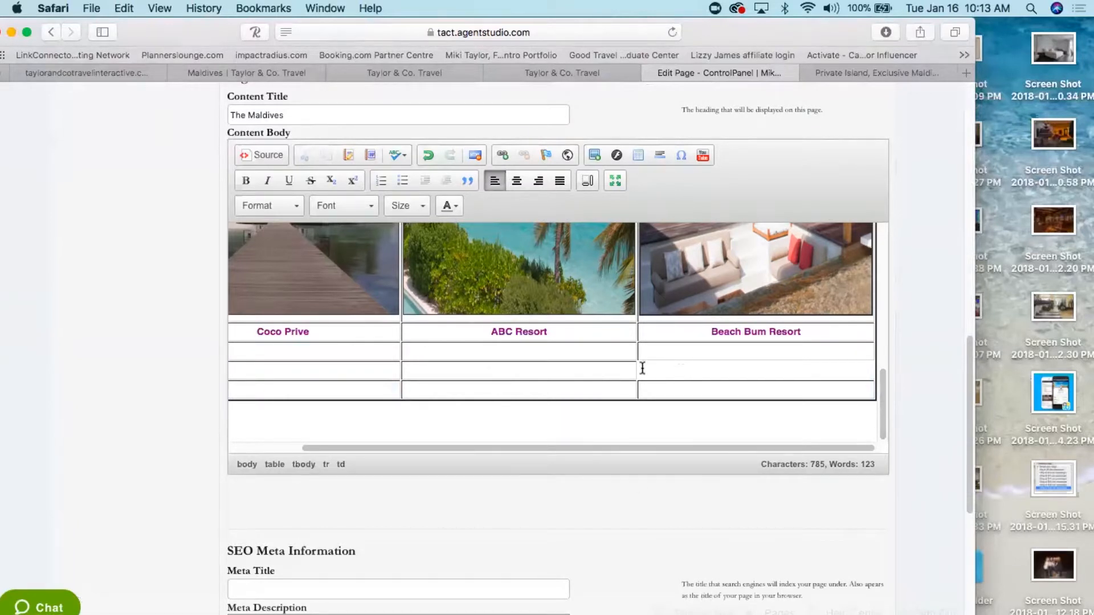
{"action": "left_click", "coordinate": [427, 153]}
- Delete the three empty rows below the resort captions, one row at a time
{"action": "left_click_drag", "start_coordinate": [364, 446], "coordinate": [261, 444]}
{"action": "left_click", "coordinate": [254, 354]}
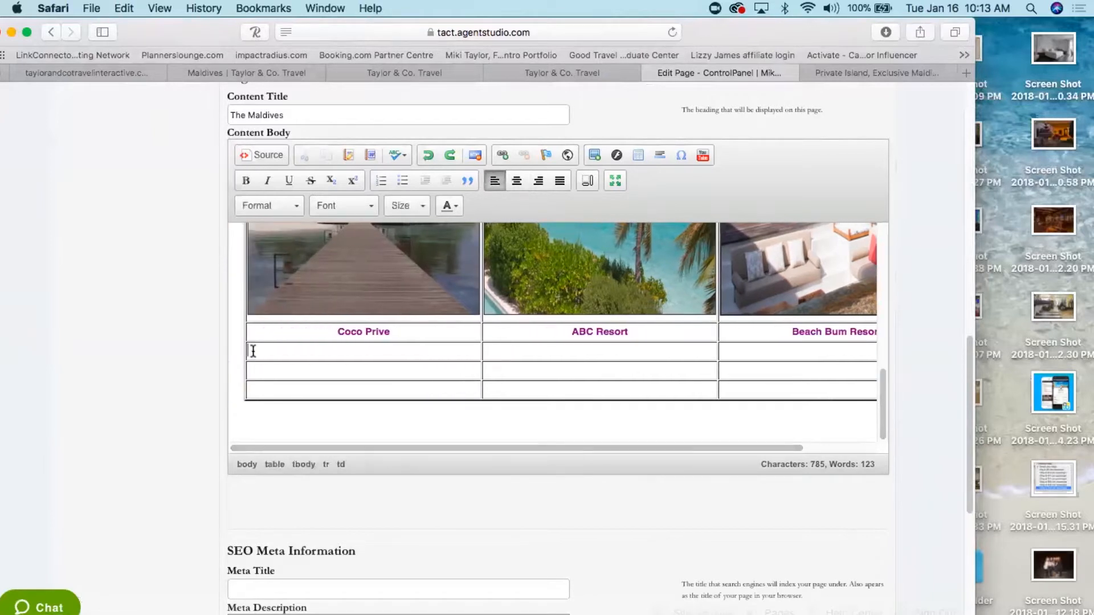
{"action": "right_click", "coordinate": [254, 354]}
{"action": "mouse_move", "coordinate": [286, 400]}
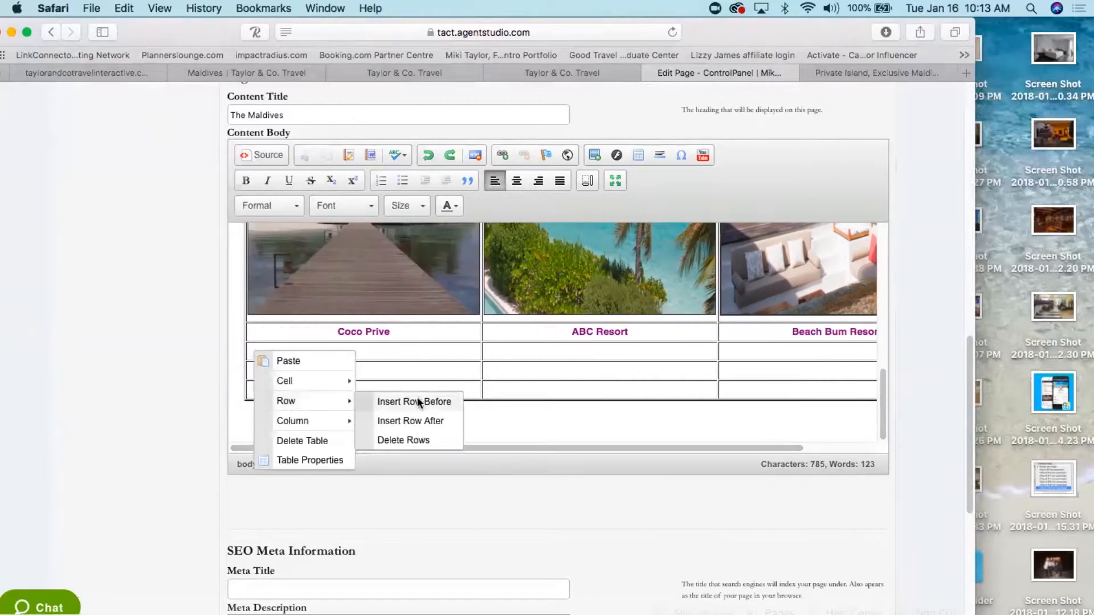
{"action": "left_click", "coordinate": [417, 440]}
{"action": "right_click", "coordinate": [253, 372]}
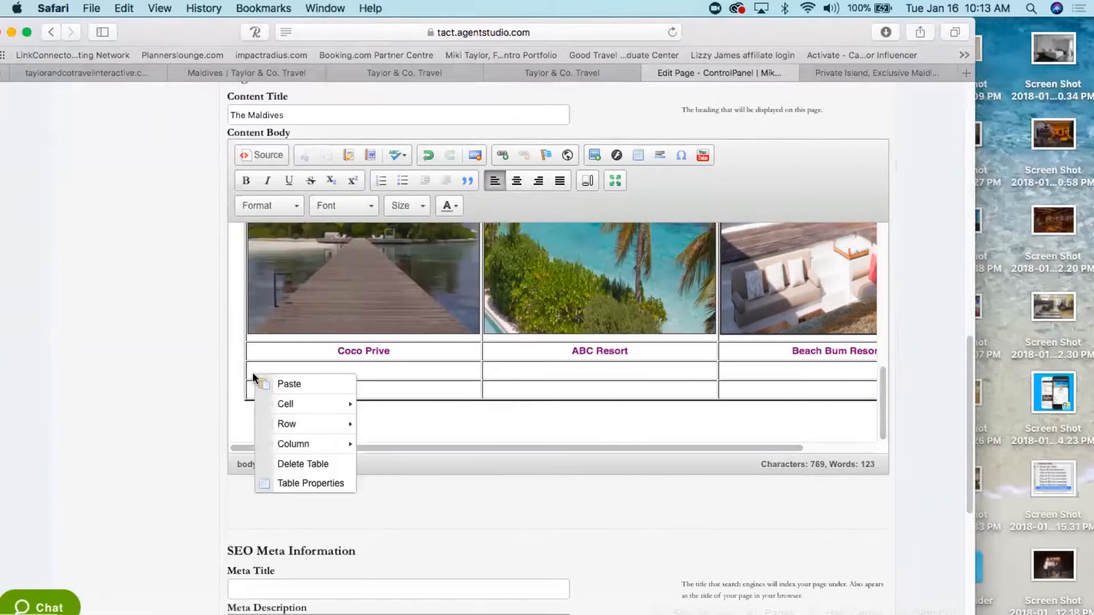
{"action": "mouse_move", "coordinate": [296, 425]}
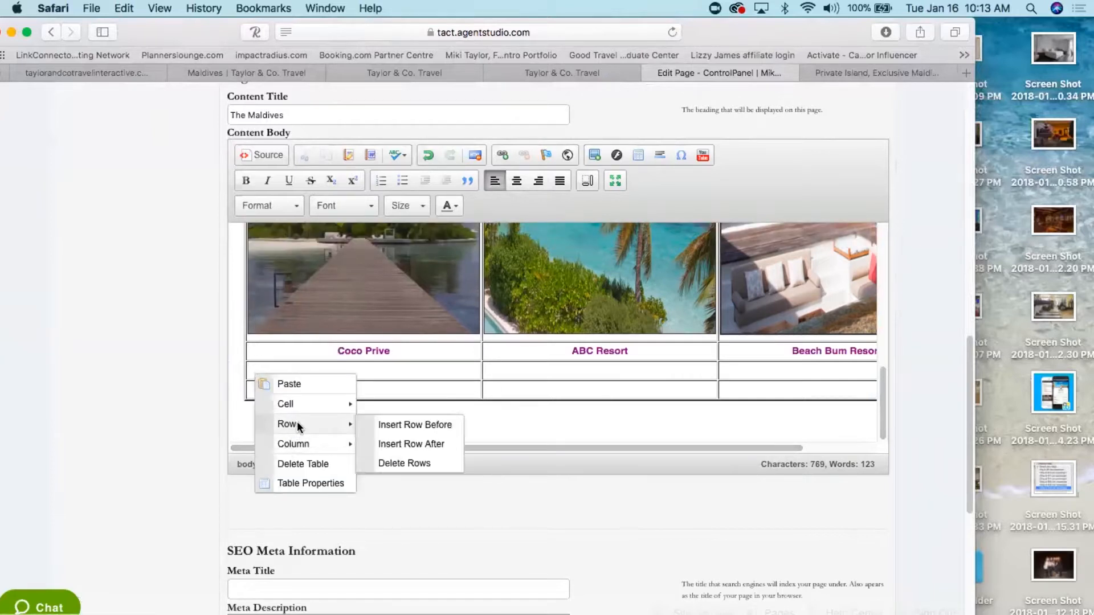
{"action": "left_click", "coordinate": [416, 462]}
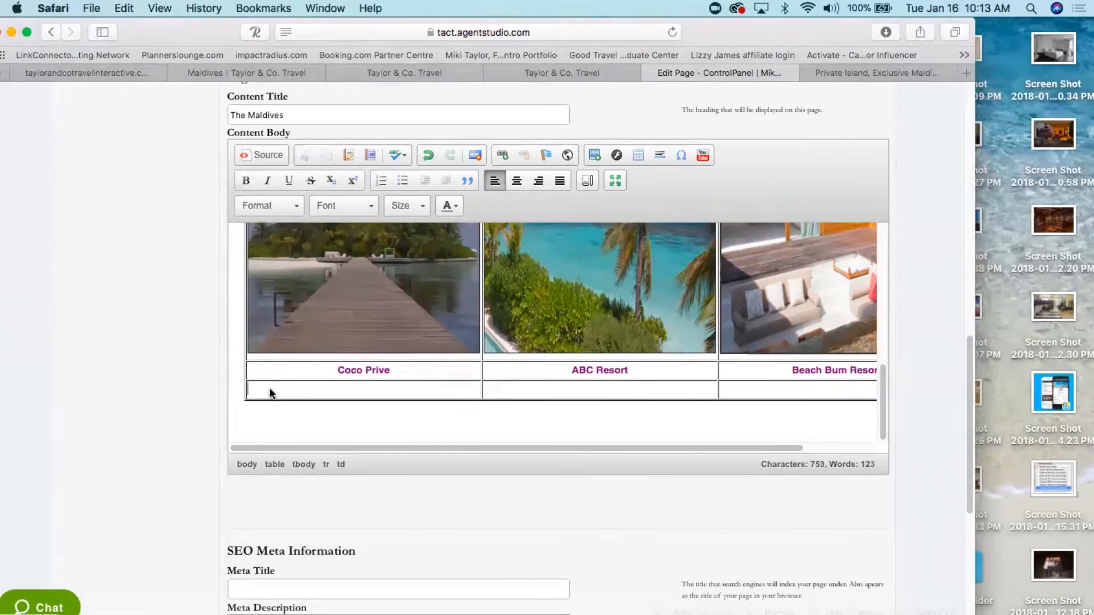
{"action": "right_click", "coordinate": [270, 389]}
{"action": "mouse_move", "coordinate": [333, 440]}
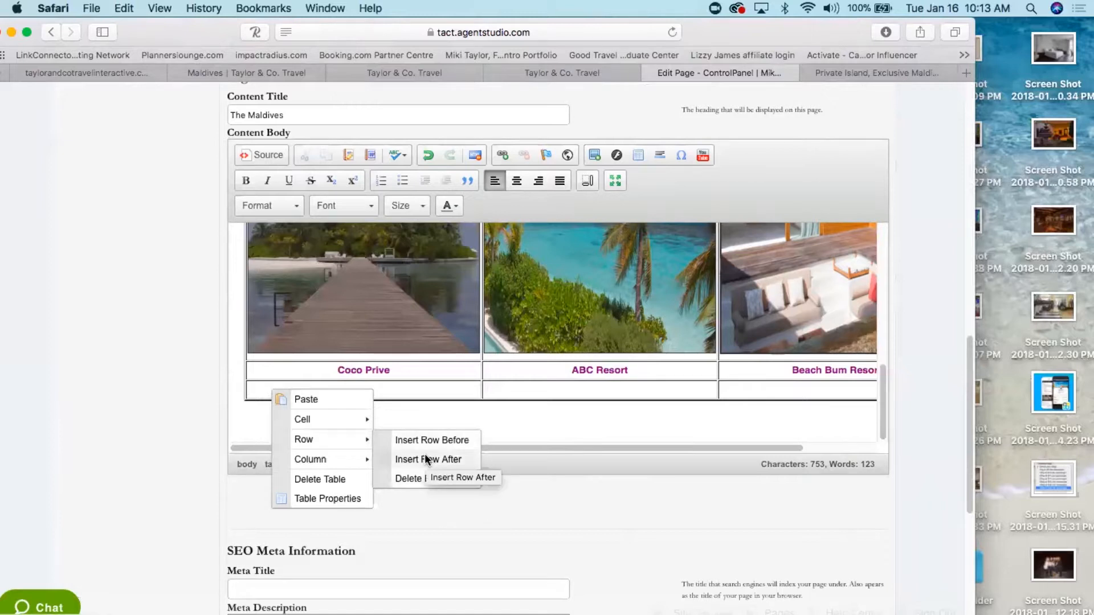
{"action": "left_click", "coordinate": [406, 478]}
{"action": "left_click_drag", "start_coordinate": [530, 448], "coordinate": [566, 430]}
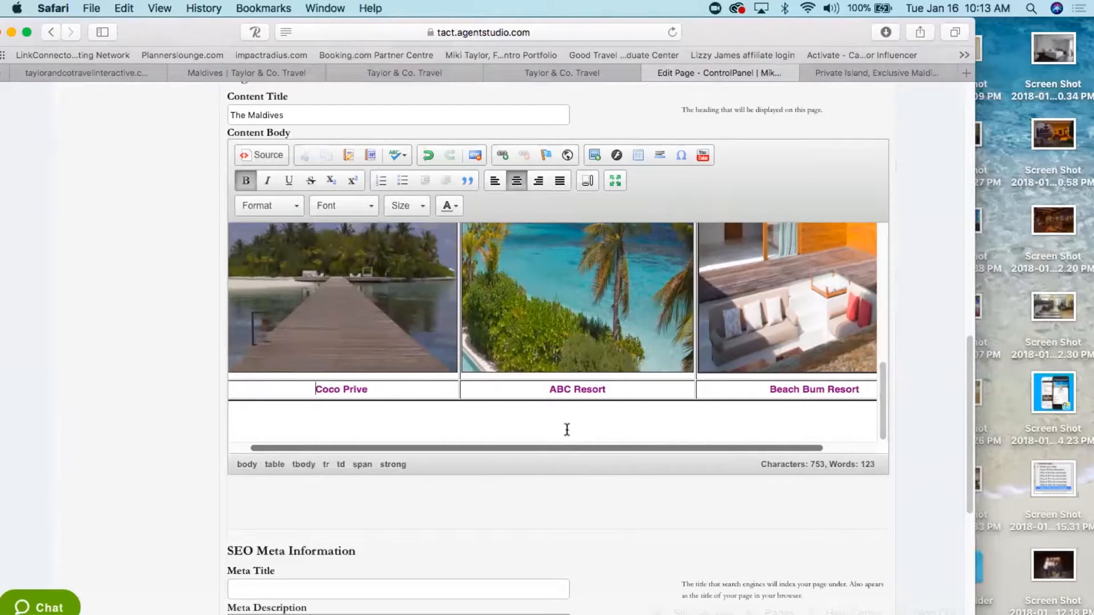
{"action": "left_click", "coordinate": [568, 427]}
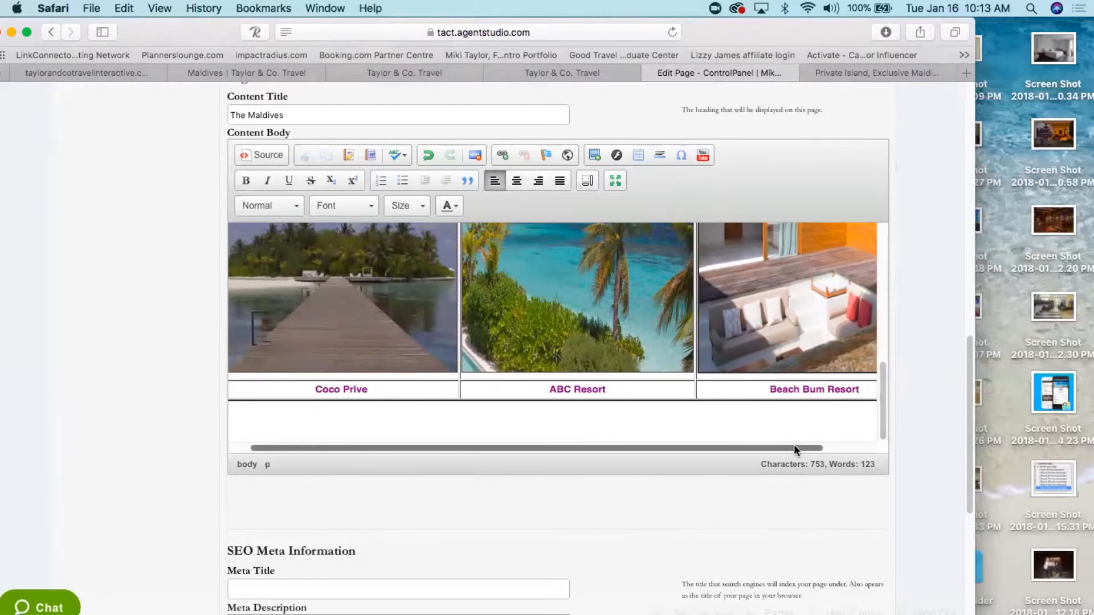
{"action": "left_click_drag", "start_coordinate": [794, 445], "coordinate": [901, 441]}
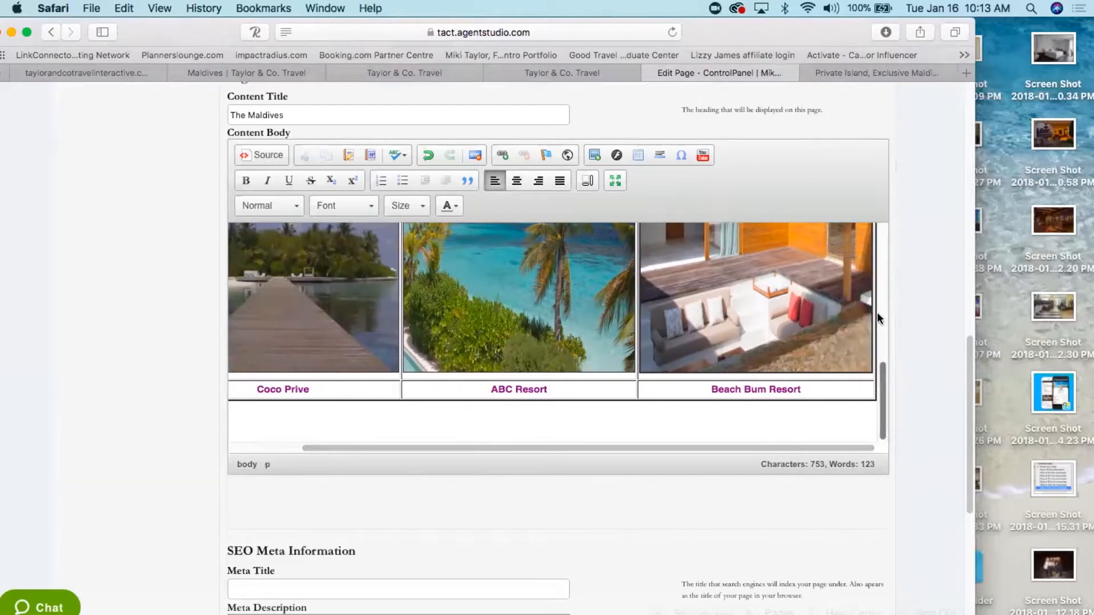
{"action": "scroll", "coordinate": [879, 314], "scroll_direction": "up", "scroll_amount": 3}
{"action": "scroll", "coordinate": [880, 399], "scroll_direction": "down", "scroll_amount": 3}
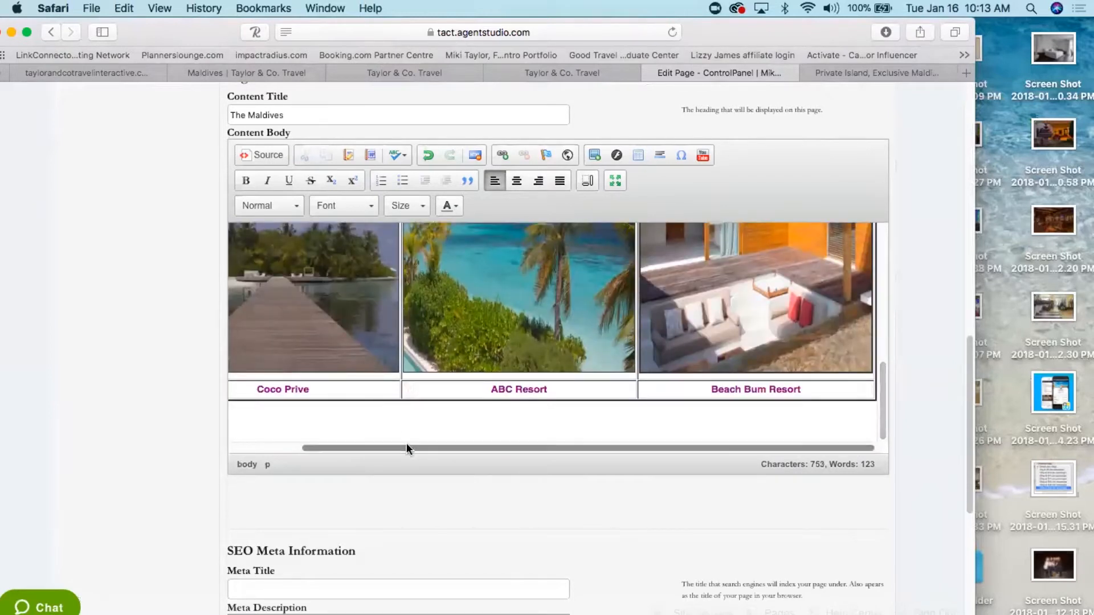
- Add a centered line reading "Trip Inquiry" below the resort table in the content body
{"action": "left_click_drag", "start_coordinate": [406, 449], "coordinate": [181, 450]}
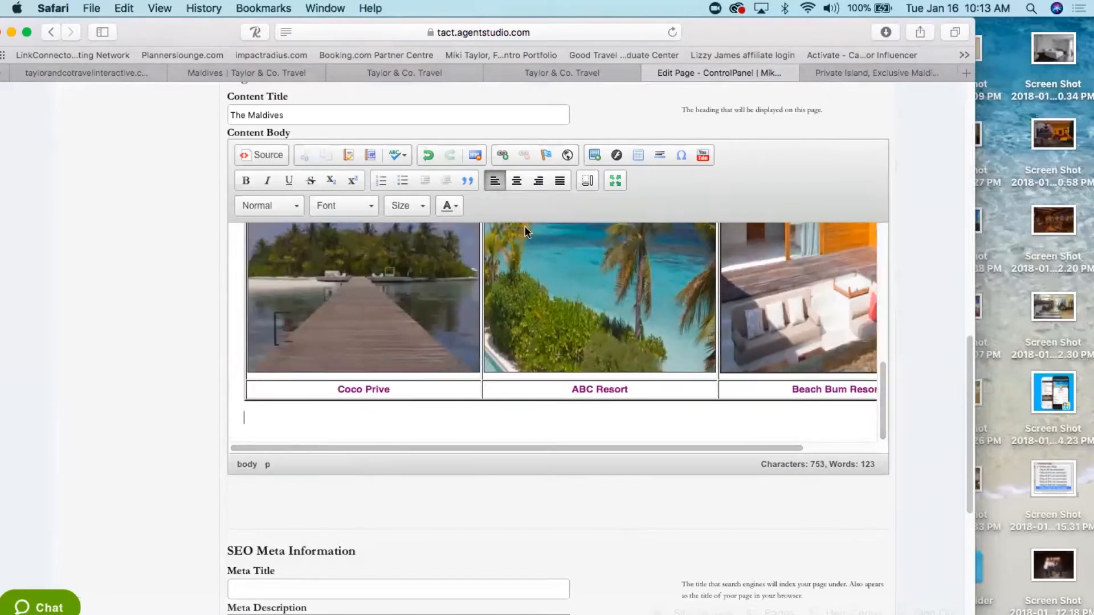
{"action": "left_click", "coordinate": [596, 423]}
{"action": "key", "text": "super+v"}
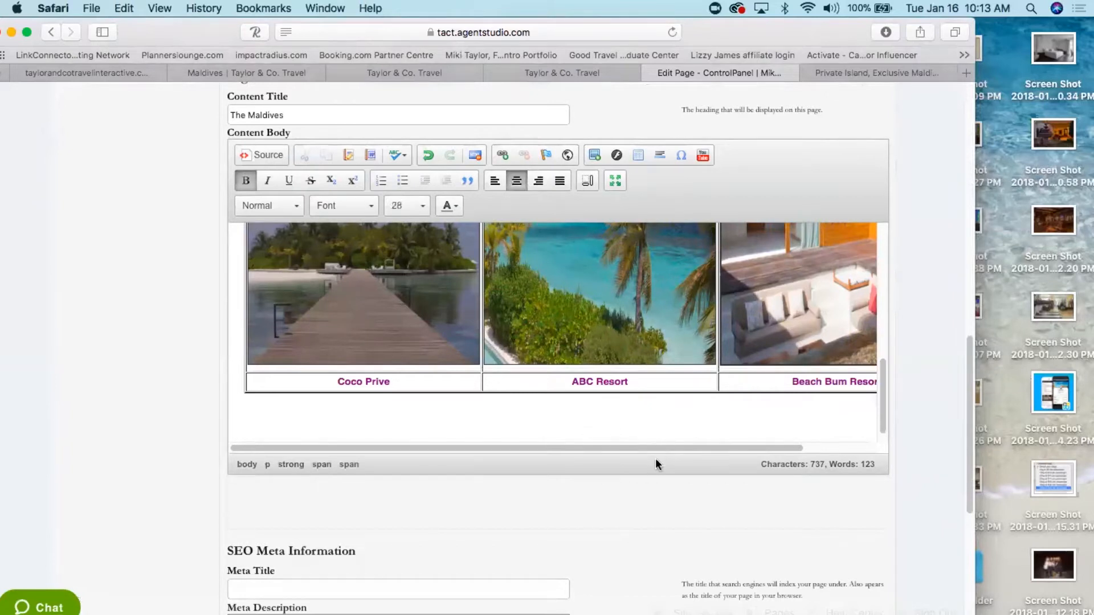
{"action": "mouse_move", "coordinate": [653, 449]}
{"action": "left_mouse_down"}
{"action": "mouse_move", "coordinate": [751, 449]}
{"action": "mouse_move", "coordinate": [650, 449]}
{"action": "left_mouse_up"}
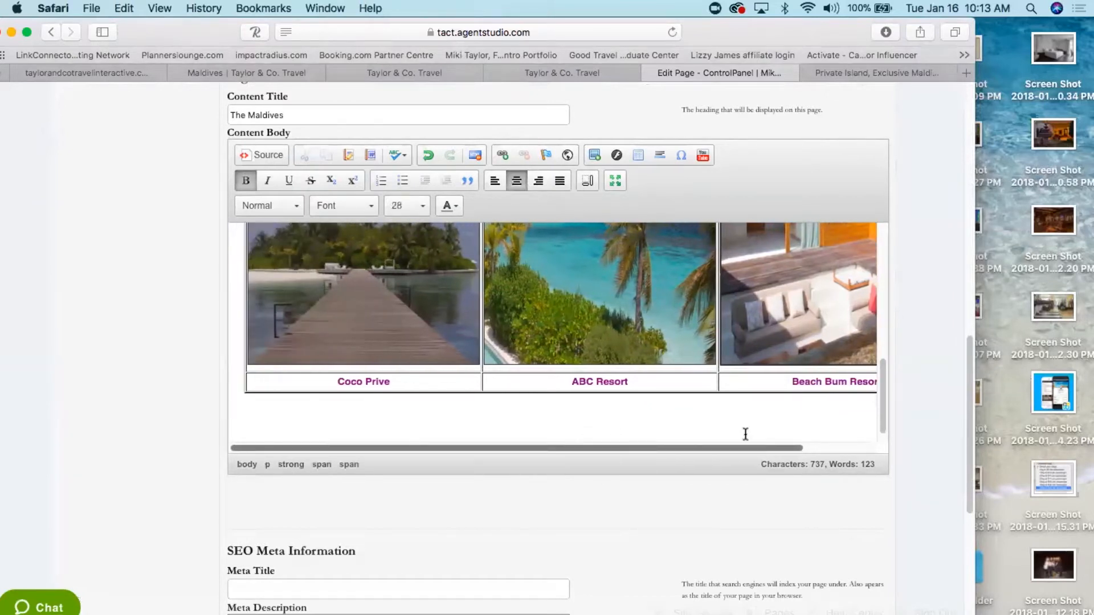
{"action": "scroll", "coordinate": [883, 420], "scroll_direction": "down", "scroll_amount": 2}
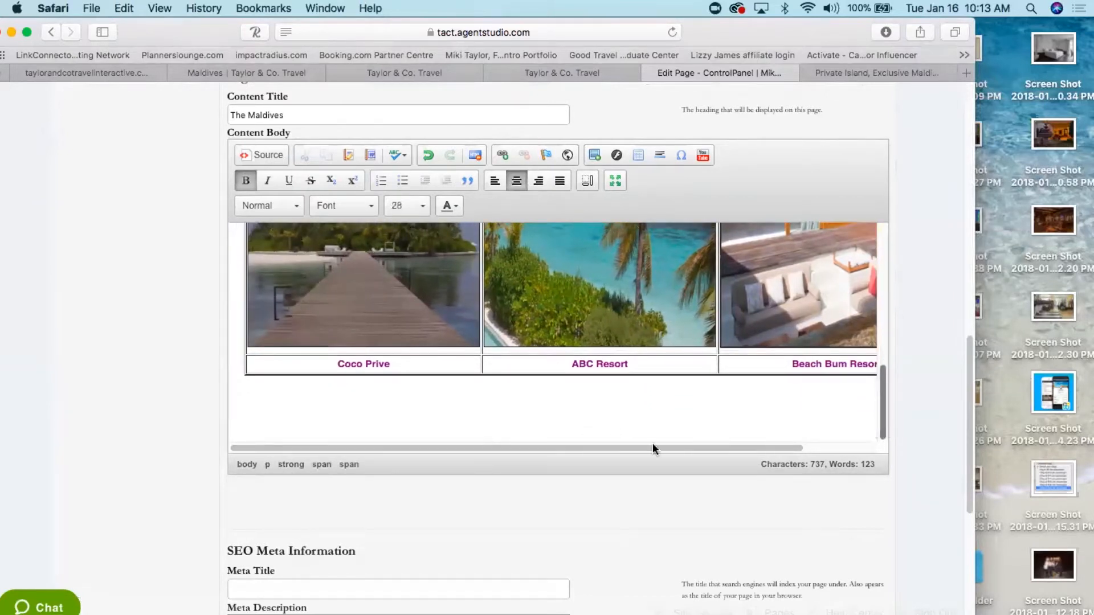
{"action": "left_click", "coordinate": [604, 426]}
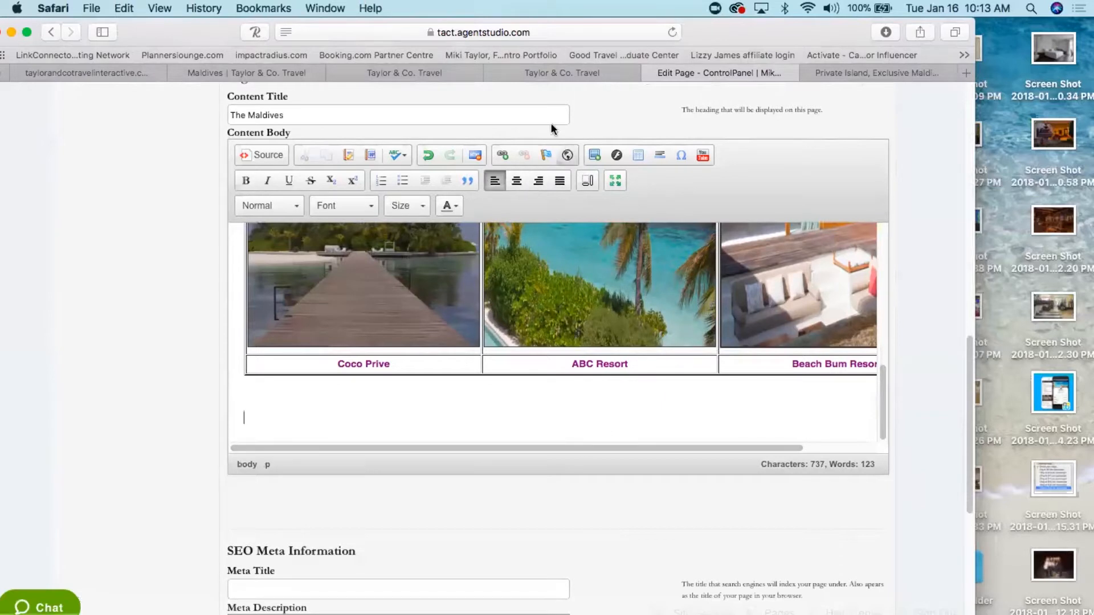
{"action": "left_click", "coordinate": [516, 181]}
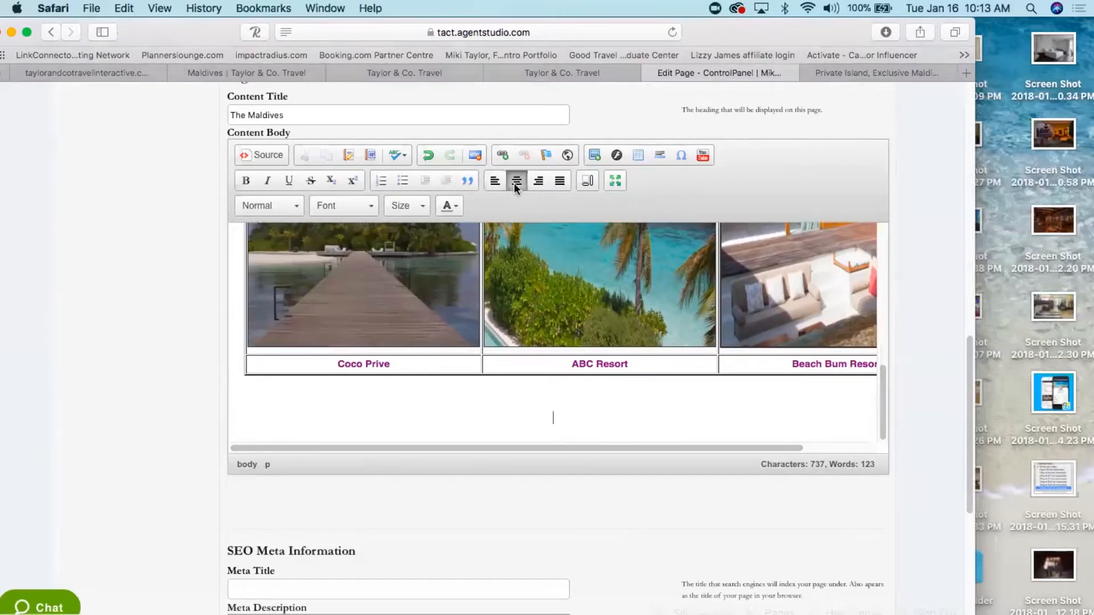
{"action": "type", "text": "Trip Inquiry"}
- Try to make the Trip Inquiry line bold with font size 26
{"action": "left_click_drag", "start_coordinate": [581, 420], "coordinate": [491, 420]}
{"action": "left_click", "coordinate": [245, 181]}
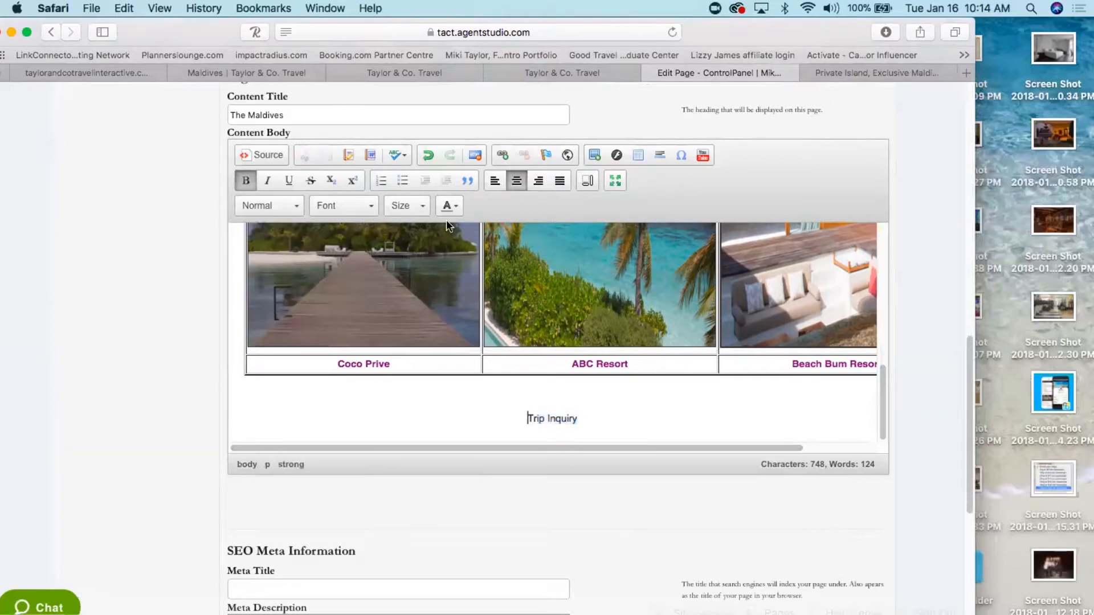
{"action": "left_click", "coordinate": [406, 205]}
{"action": "scroll", "coordinate": [469, 278], "scroll_direction": "down", "scroll_amount": 5}
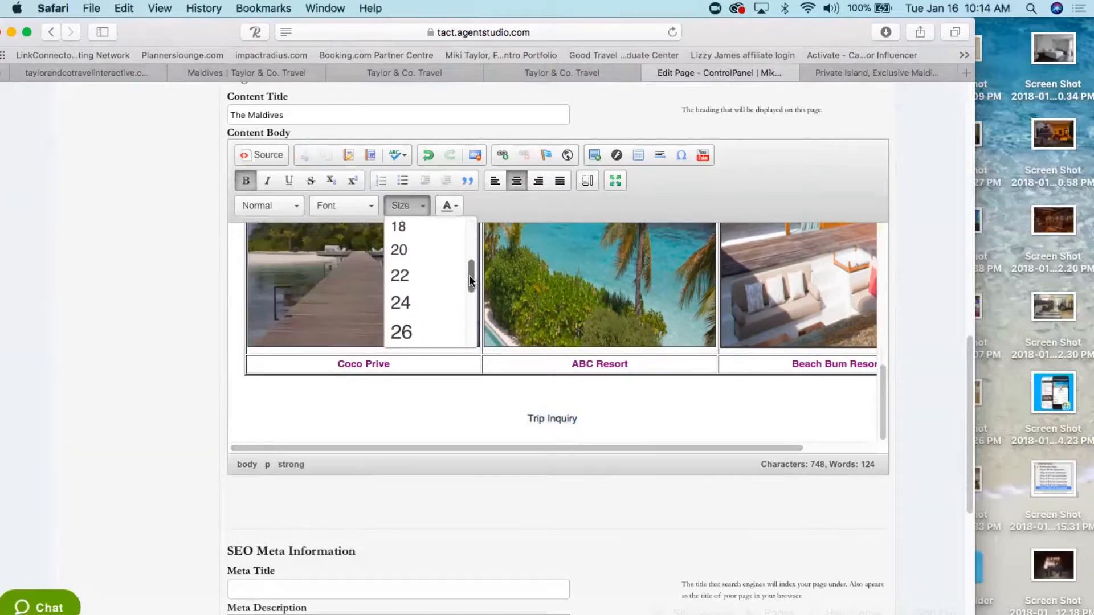
{"action": "left_click", "coordinate": [408, 326]}
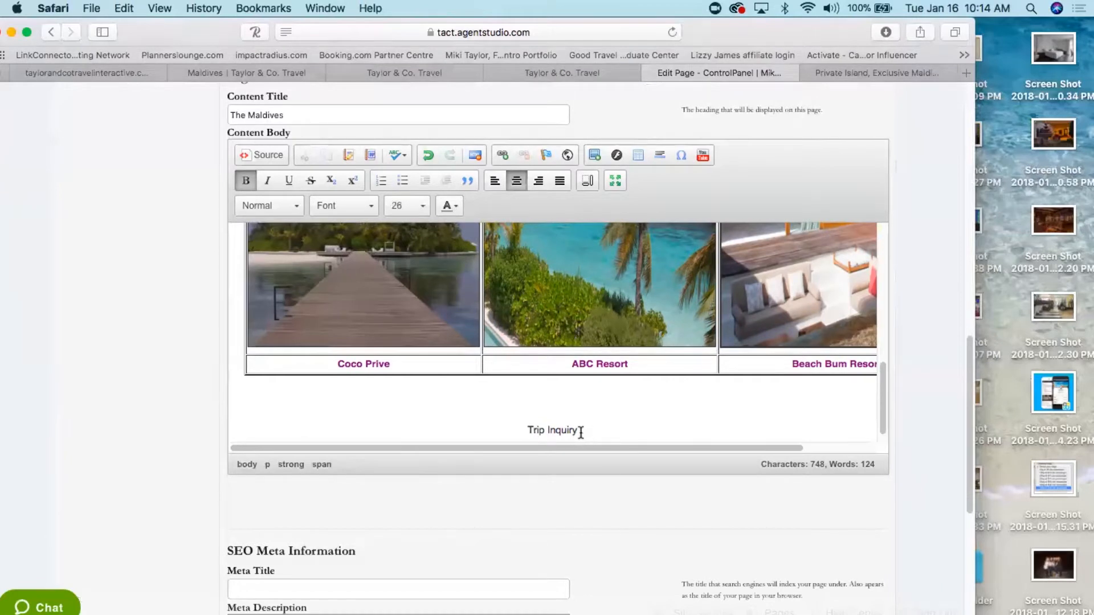
- Color the Trip Inquiry text purple and make it bold
{"action": "left_click_drag", "start_coordinate": [580, 432], "coordinate": [509, 431]}
{"action": "left_click", "coordinate": [450, 206]}
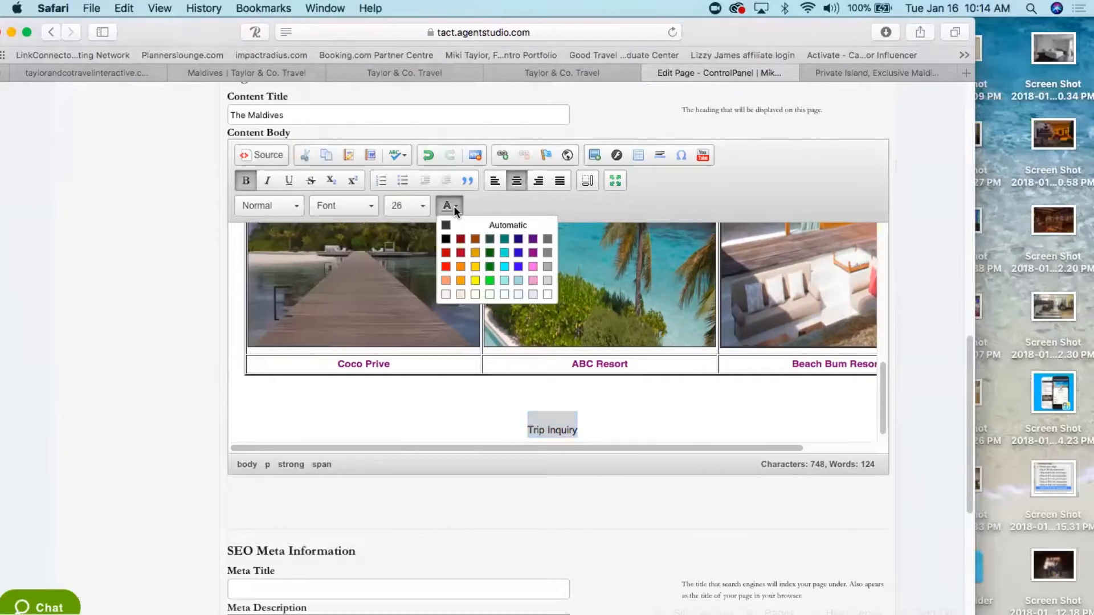
{"action": "left_click", "coordinate": [531, 239]}
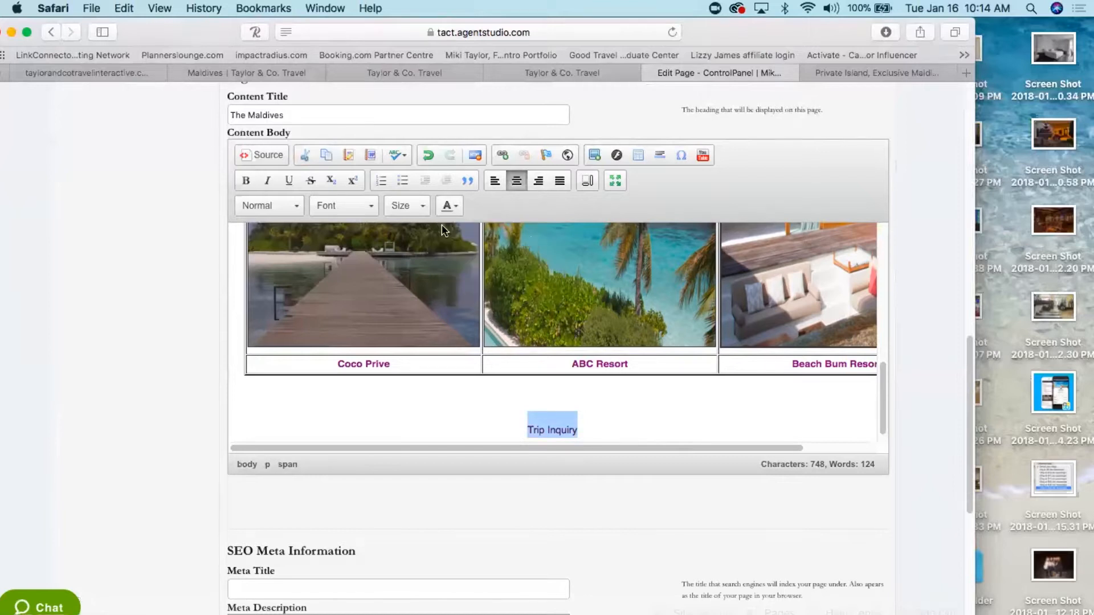
{"action": "left_click", "coordinate": [246, 180]}
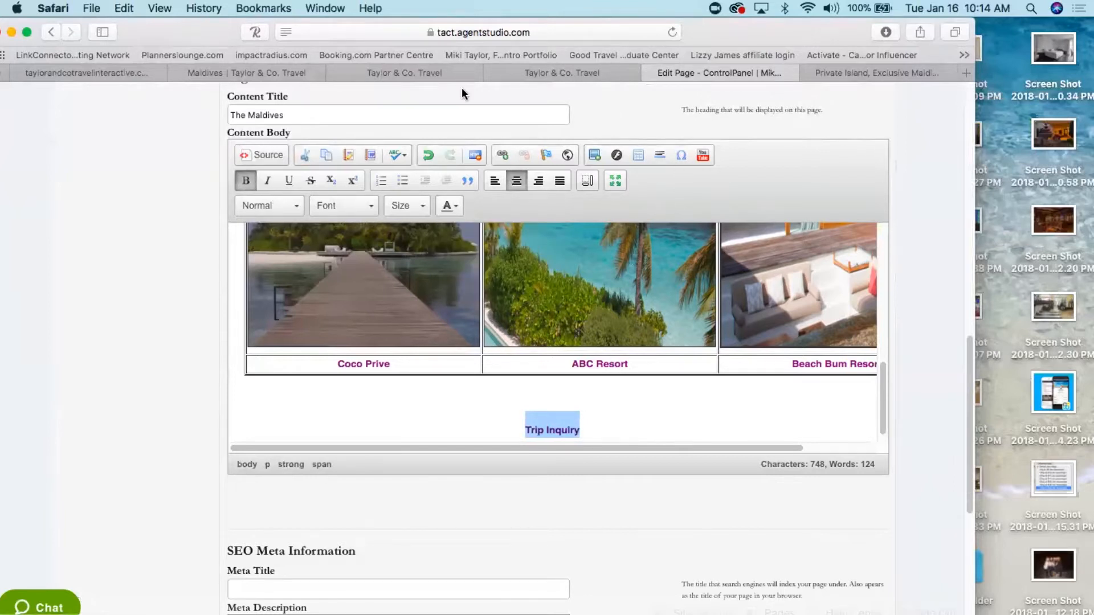
- On the Taylor & Co. Travel site, open the Trip Inquiry form through the Our Company page and copy its web address
{"action": "left_click", "coordinate": [265, 74]}
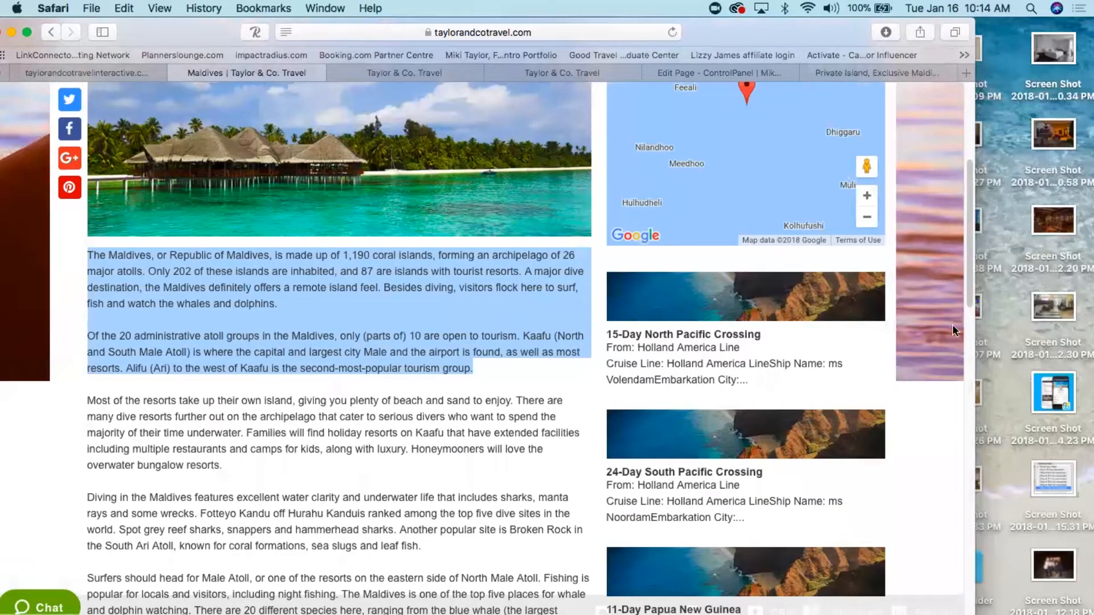
{"action": "scroll", "coordinate": [970, 278], "scroll_direction": "up", "scroll_amount": 1}
{"action": "scroll", "coordinate": [969, 278], "scroll_direction": "up", "scroll_amount": 5}
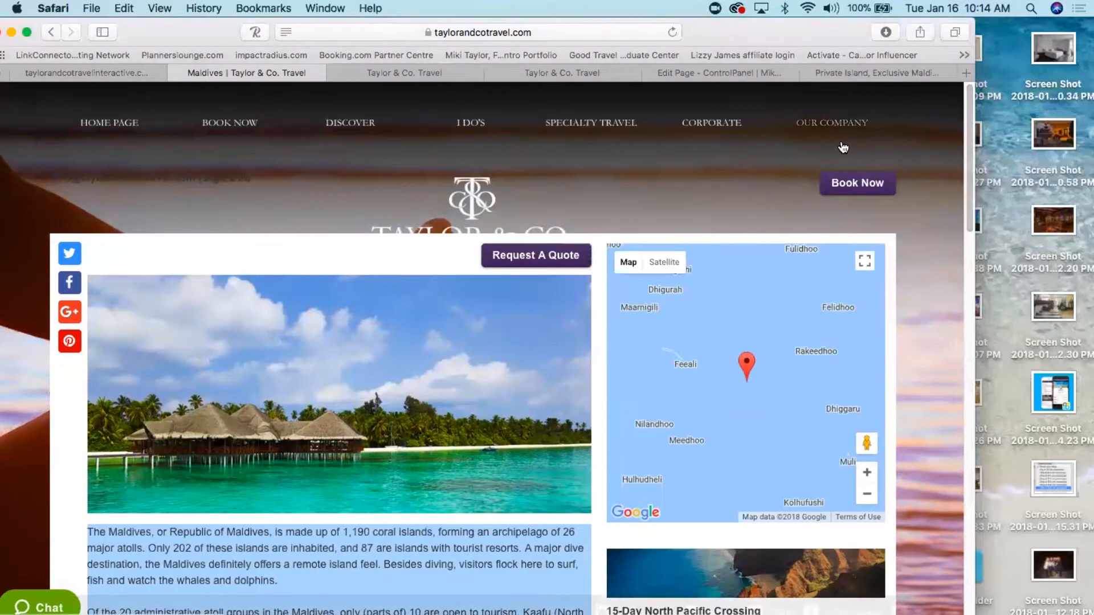
{"action": "left_click", "coordinate": [832, 126]}
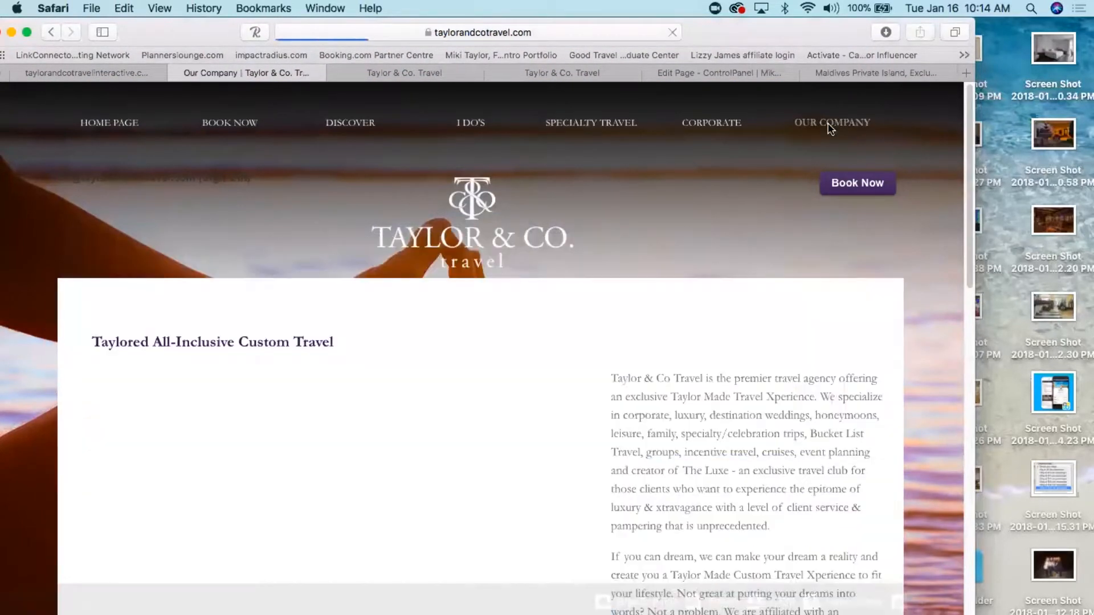
{"action": "scroll", "coordinate": [889, 460], "scroll_direction": "down", "scroll_amount": 15}
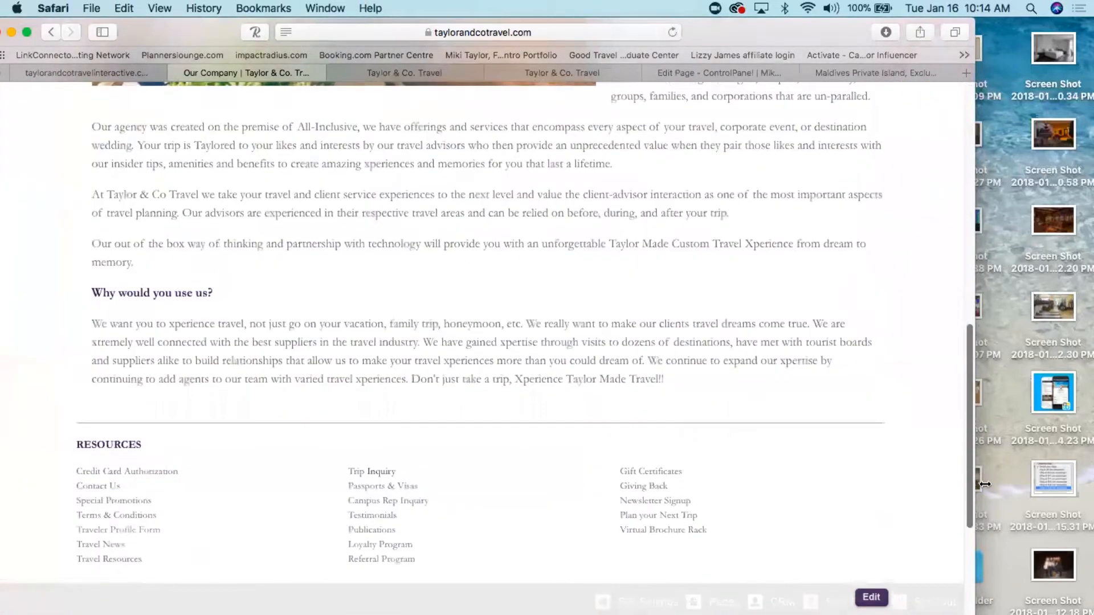
{"action": "left_click", "coordinate": [365, 399]}
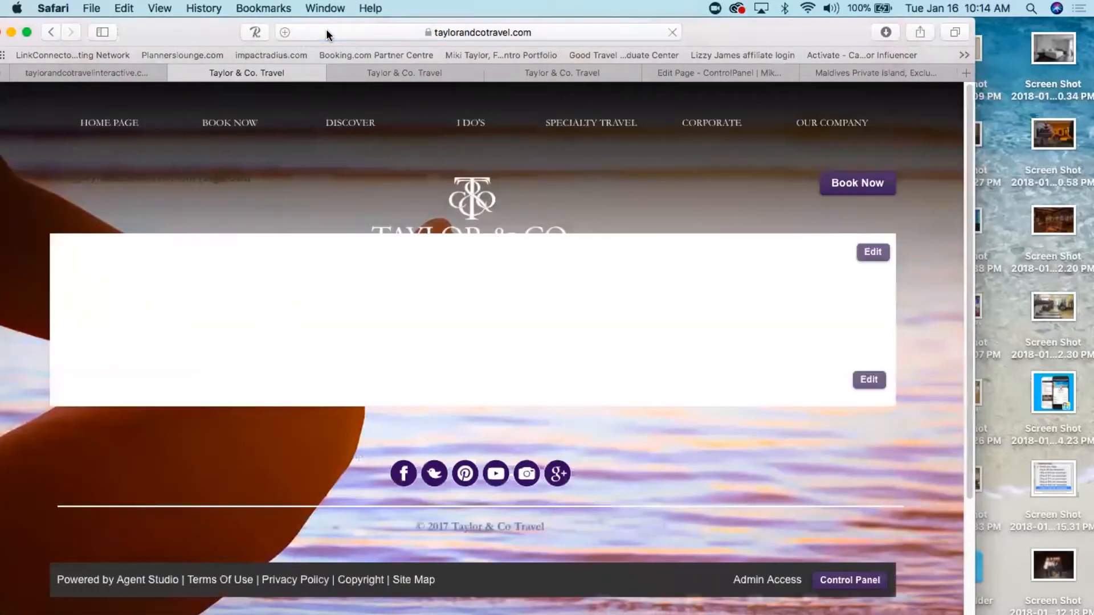
{"action": "left_click", "coordinate": [327, 31]}
{"action": "key", "text": "super+c"}
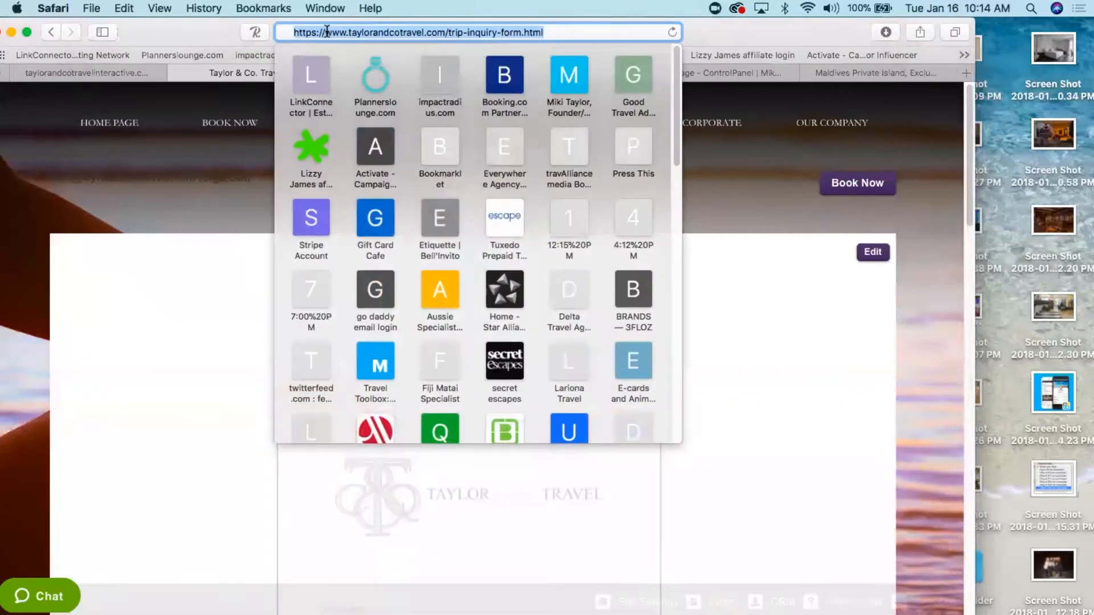
{"action": "left_click", "coordinate": [820, 73]}
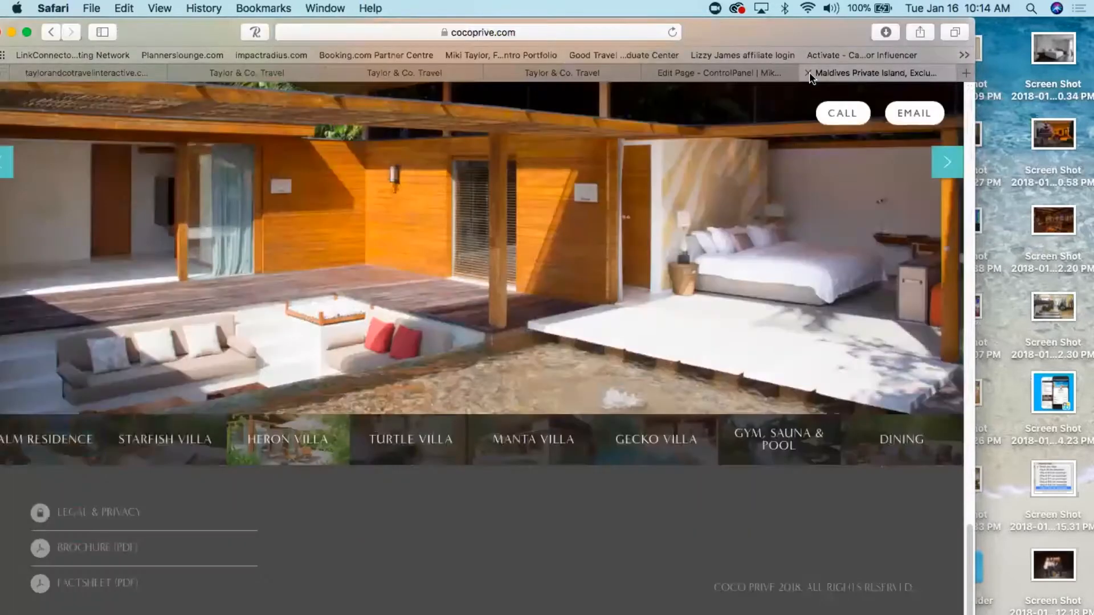
{"action": "left_click", "coordinate": [727, 74]}
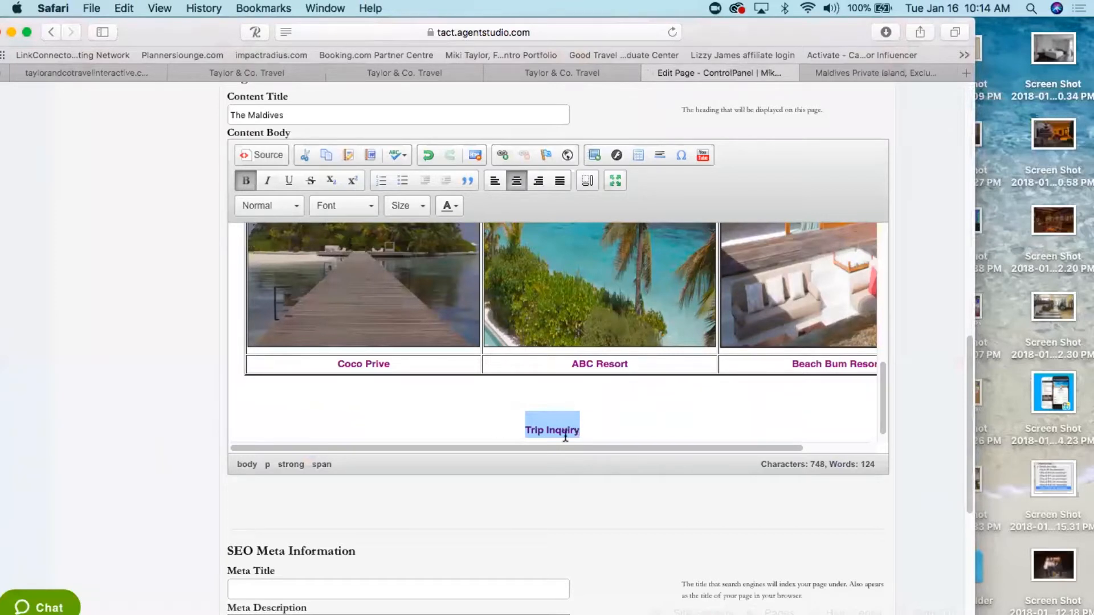
{"action": "left_click", "coordinate": [501, 154]}
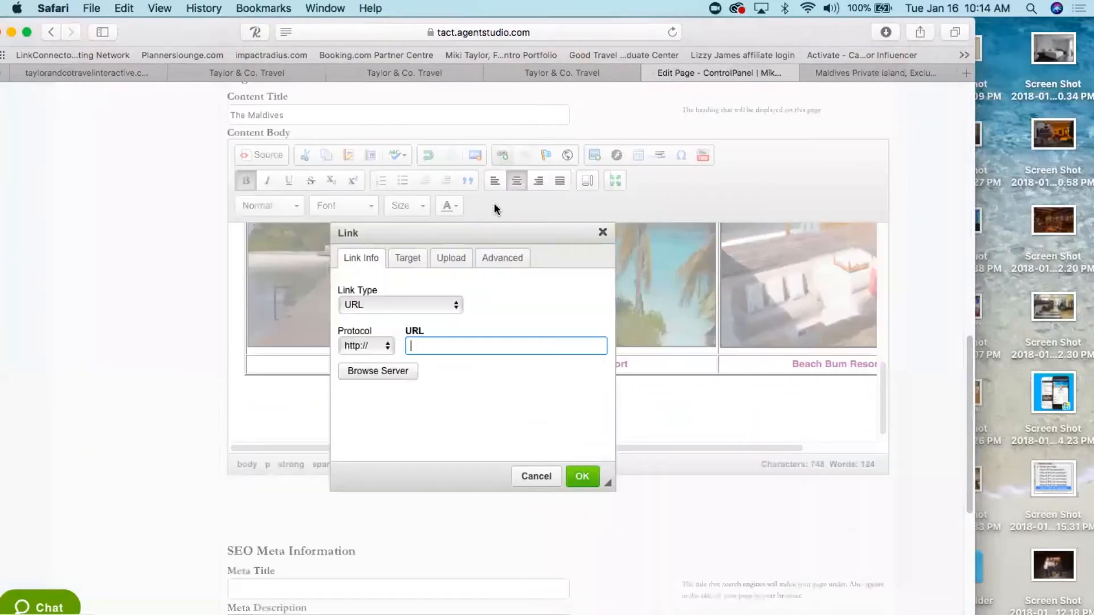
{"action": "key", "text": "super+v"}
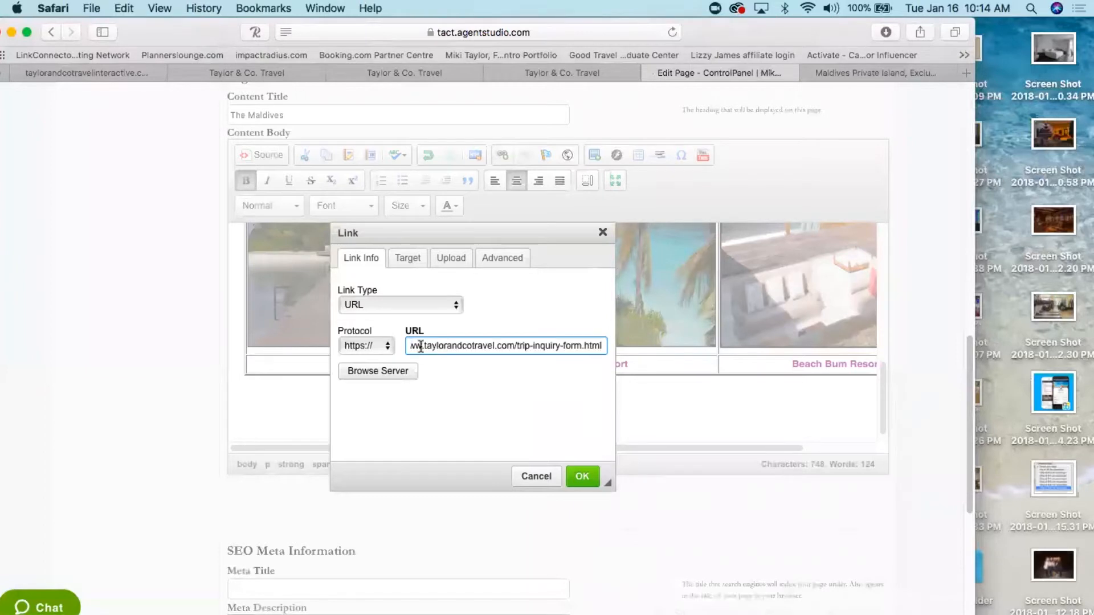
{"action": "left_click", "coordinate": [587, 477]}
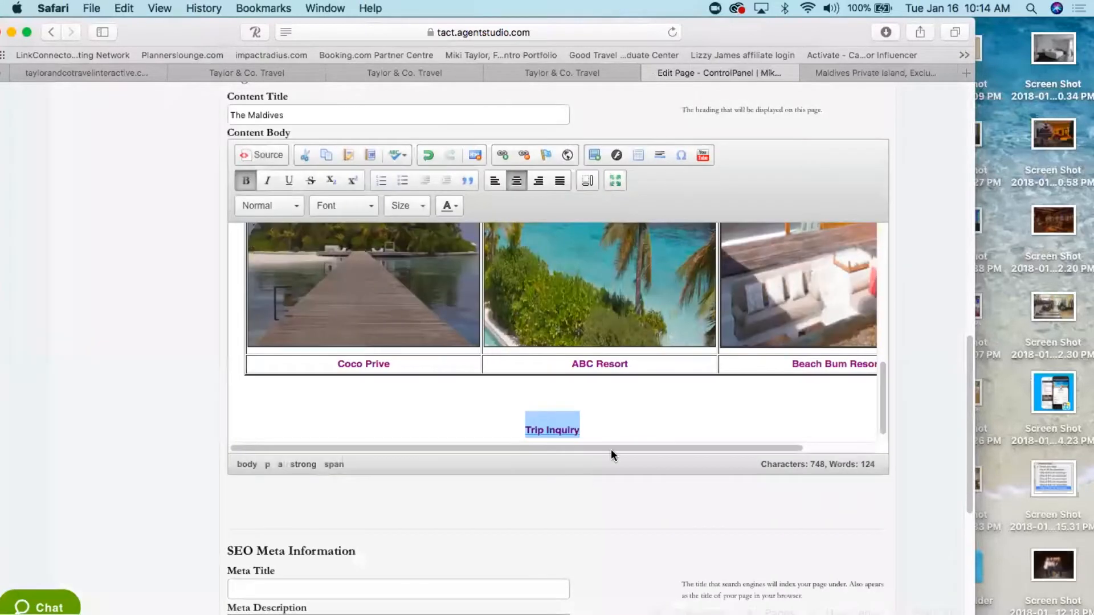
- Set the font size of the linked Trip Inquiry text to 36
{"action": "left_click", "coordinate": [618, 431]}
{"action": "left_click_drag", "start_coordinate": [577, 431], "coordinate": [472, 431]}
{"action": "left_click", "coordinate": [422, 206]}
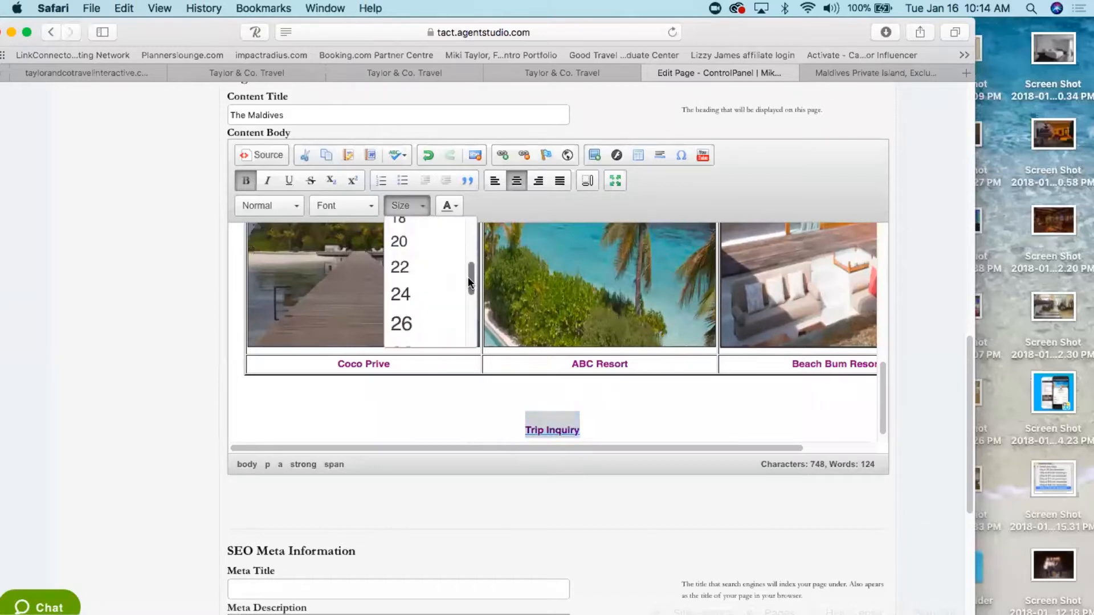
{"action": "left_click_drag", "start_coordinate": [473, 289], "coordinate": [473, 324]}
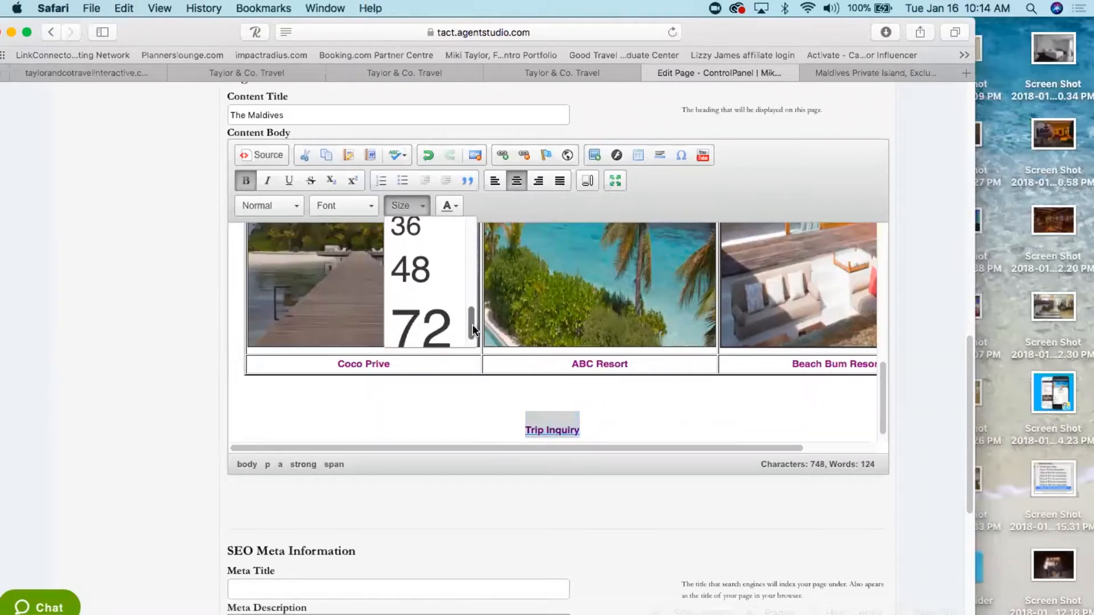
{"action": "left_click", "coordinate": [413, 228]}
{"action": "left_click", "coordinate": [694, 427]}
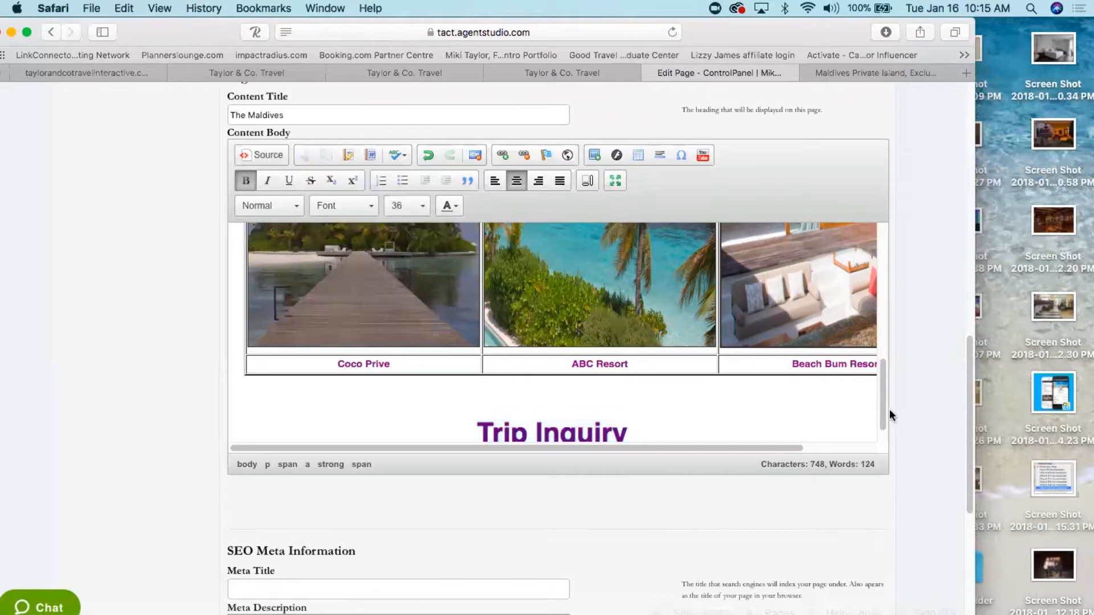
- Check the top of the content body and save the Maldives Resorts page
{"action": "left_click_drag", "start_coordinate": [880, 409], "coordinate": [877, 214]}
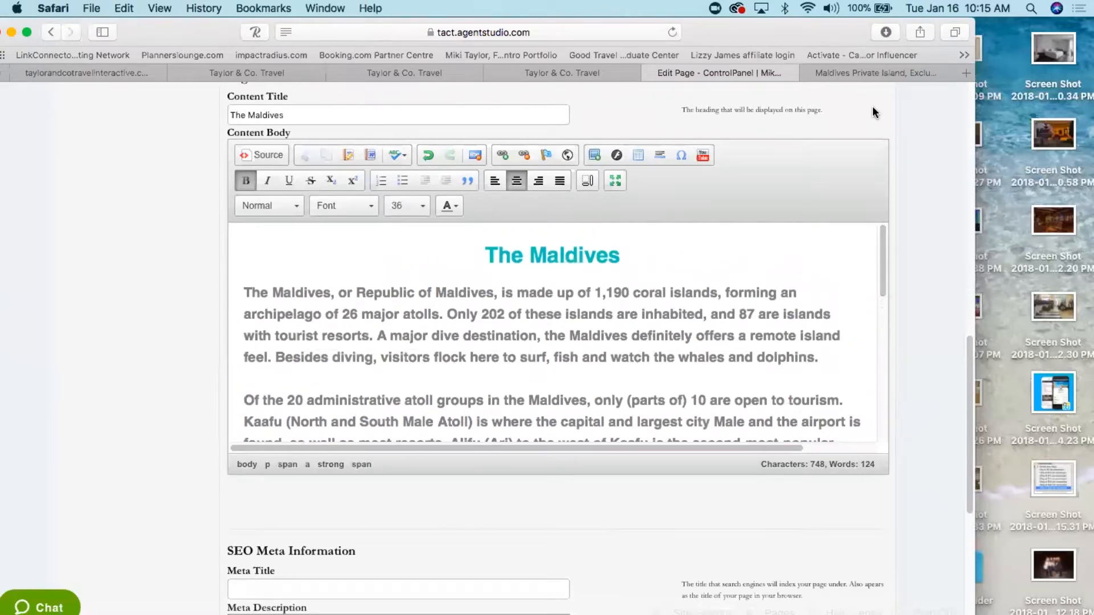
{"action": "scroll", "coordinate": [873, 106], "scroll_direction": "up", "scroll_amount": 4}
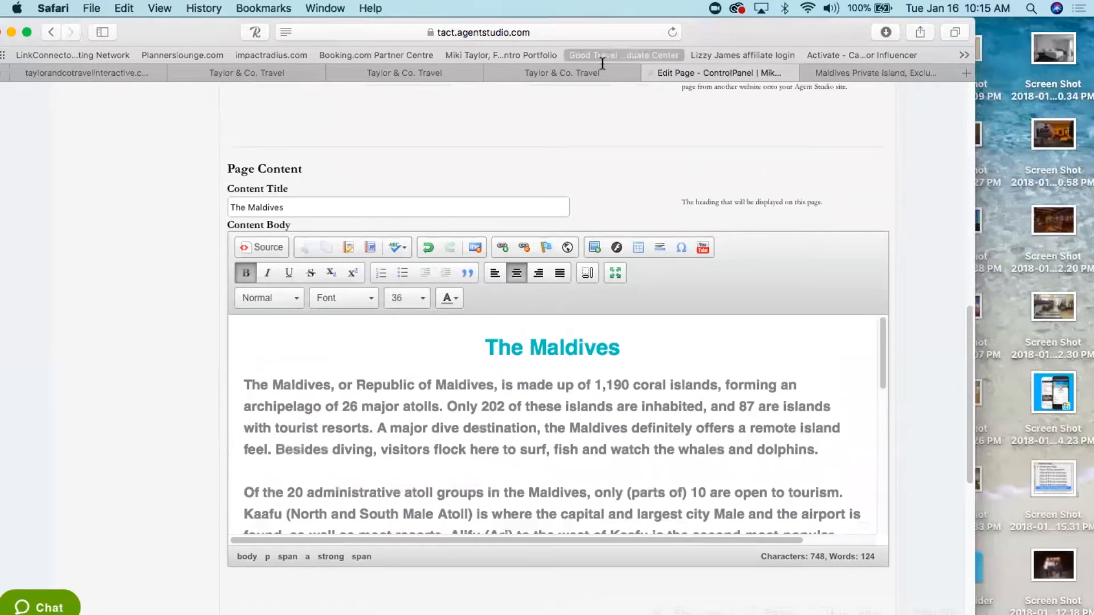
{"action": "scroll", "coordinate": [865, 156], "scroll_direction": "up", "scroll_amount": 10}
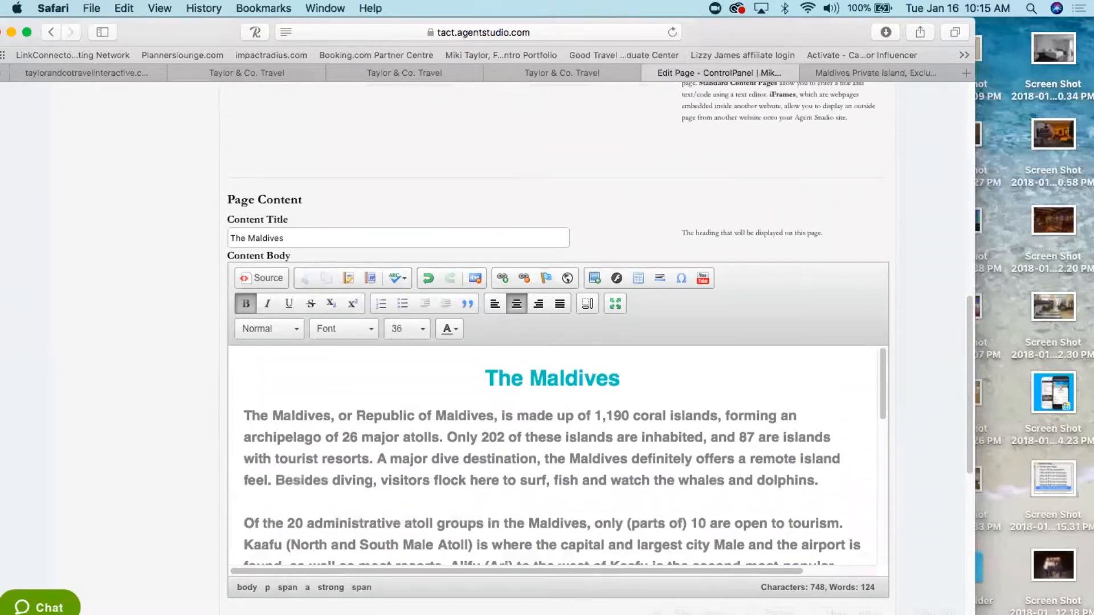
{"action": "scroll", "coordinate": [600, 341], "scroll_direction": "up", "scroll_amount": 3}
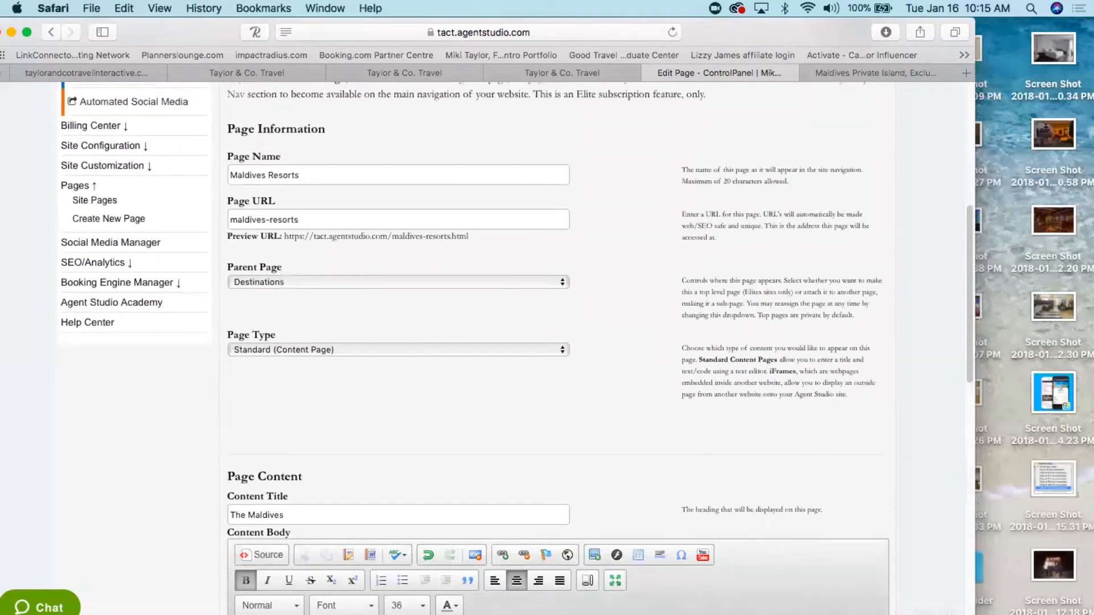
{"action": "scroll", "coordinate": [843, 308], "scroll_direction": "up", "scroll_amount": 9}
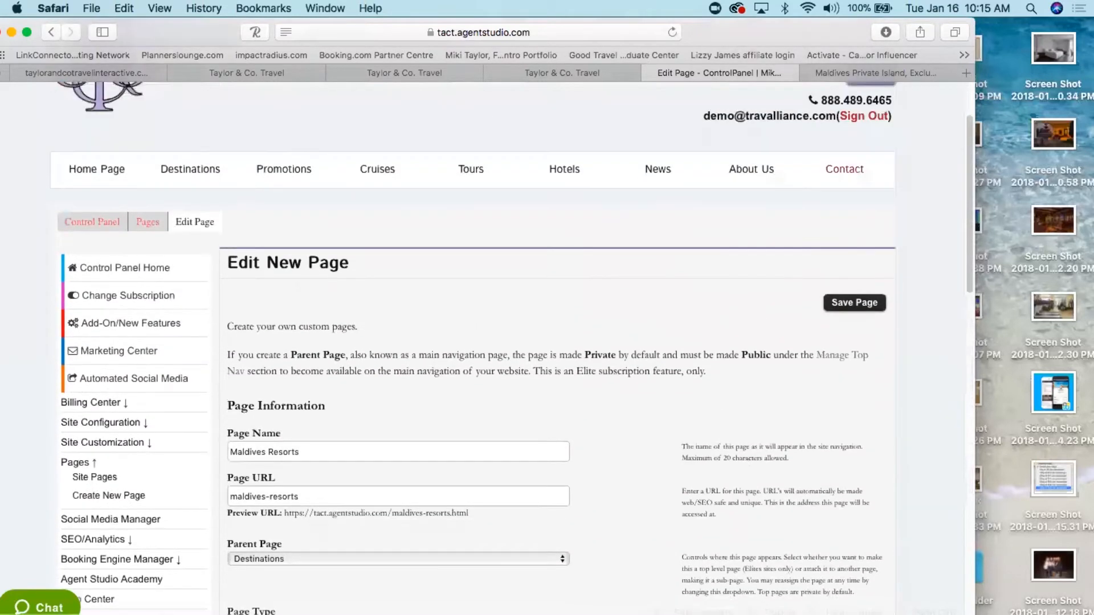
{"action": "left_click", "coordinate": [840, 305]}
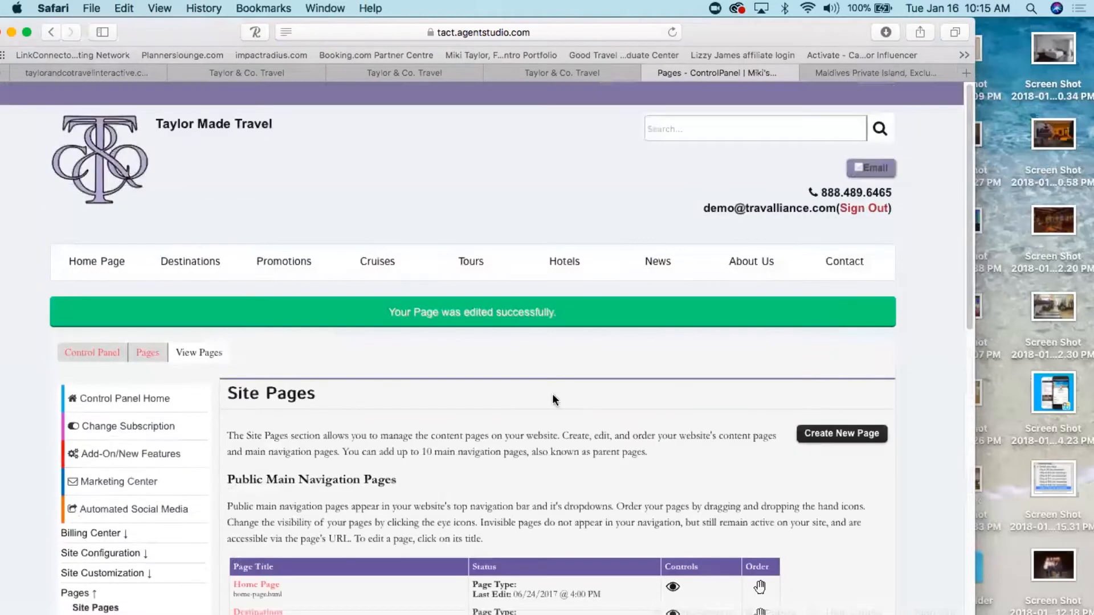
- Open the Test PDF page under Destinations for editing from the Site Pages list
{"action": "scroll", "coordinate": [436, 481], "scroll_direction": "down", "scroll_amount": 4}
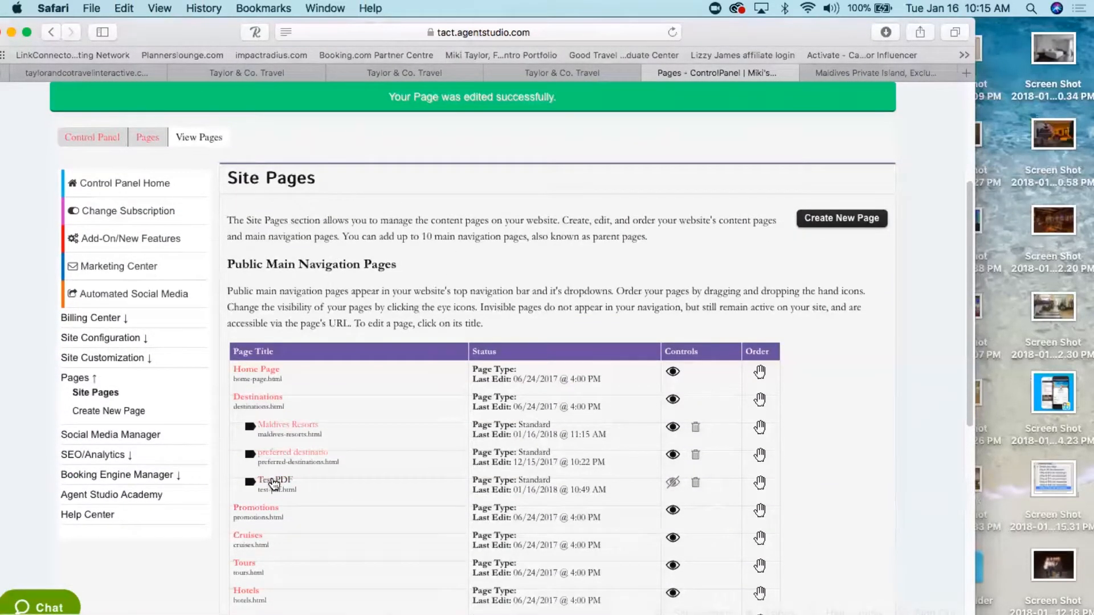
{"action": "left_click", "coordinate": [273, 481]}
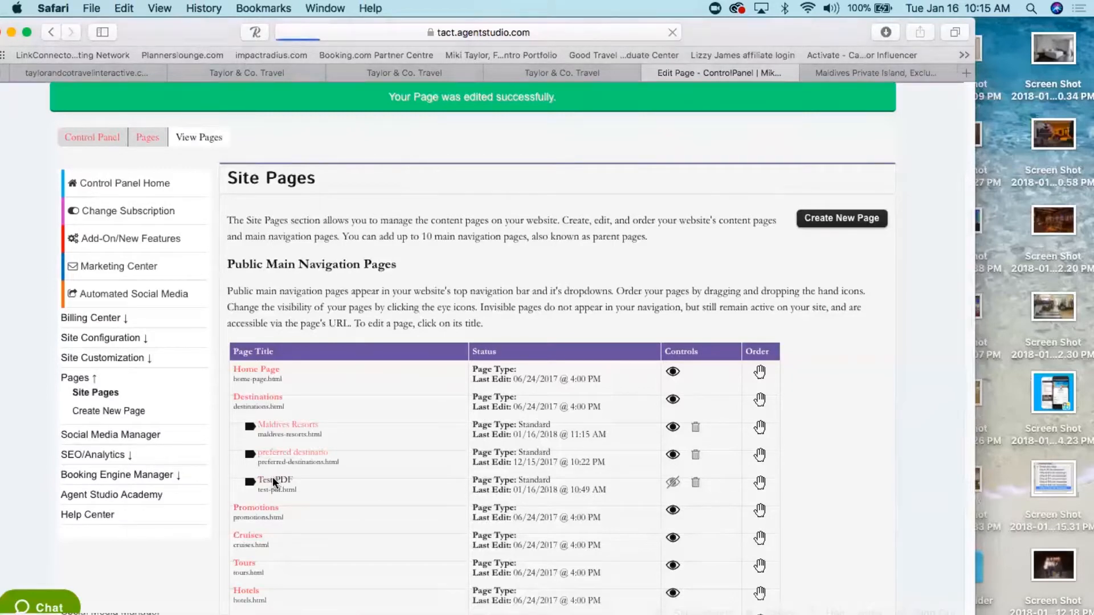
{"action": "scroll", "coordinate": [367, 489], "scroll_direction": "down", "scroll_amount": 5}
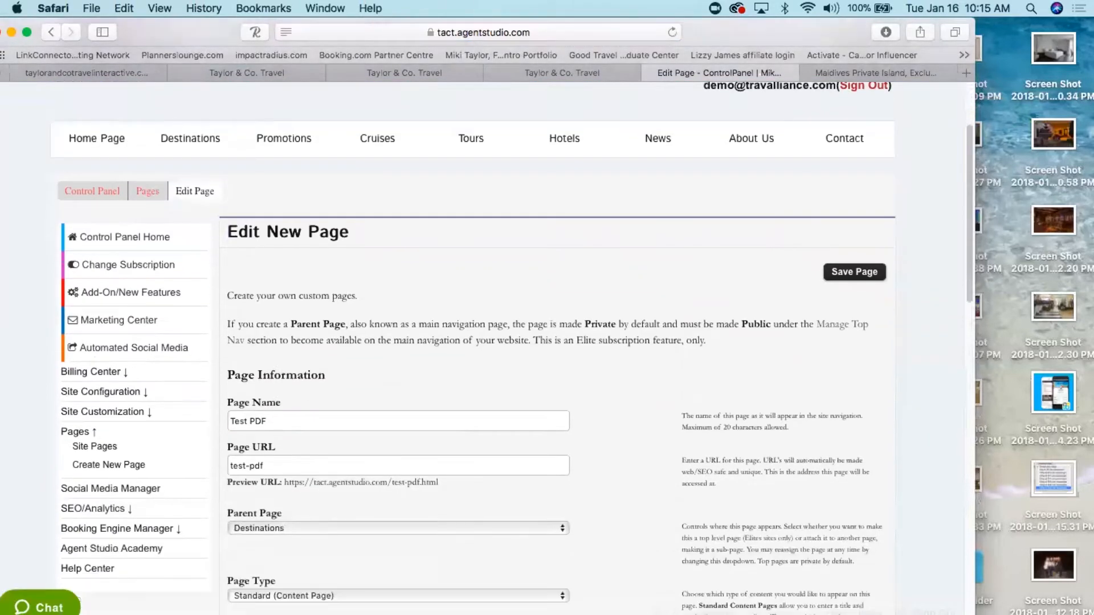
- Rename the Test PDF page to Coco Prive and set its page URL to coco-prive
{"action": "left_click_drag", "start_coordinate": [270, 359], "coordinate": [101, 355]}
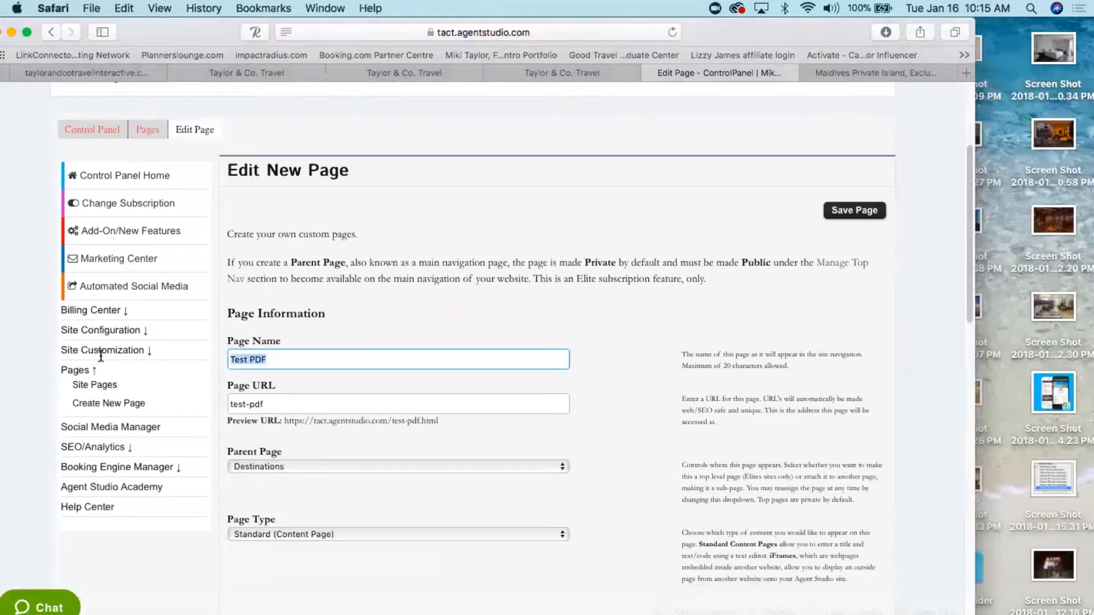
{"action": "type", "text": "Coco Prive"}
{"action": "key", "text": "Tab"}
{"action": "type", "text": "coco-prive"}
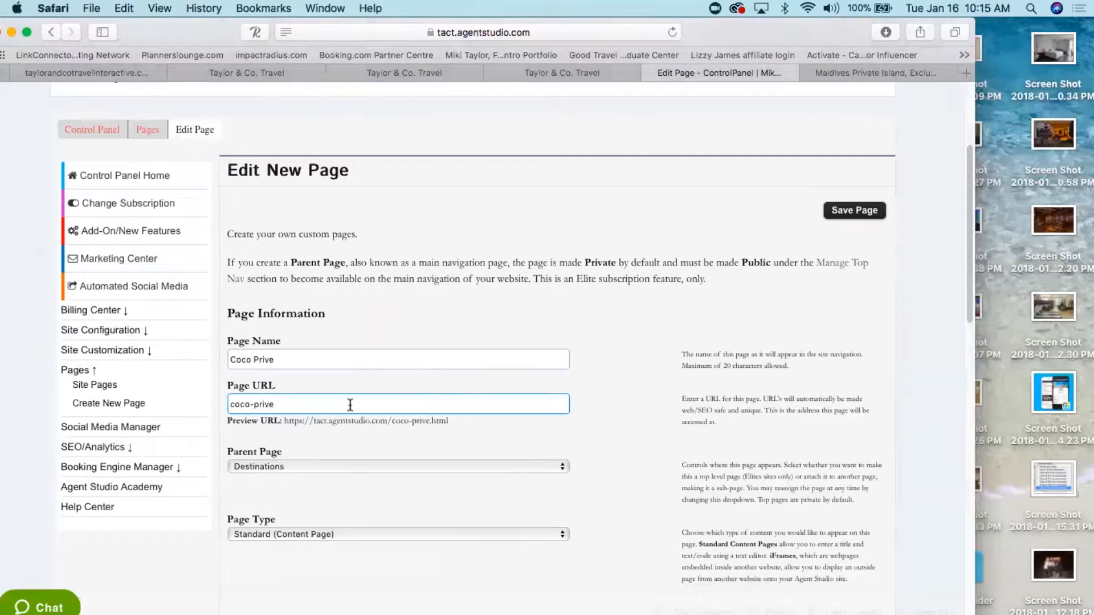
- Copy the Coco Prive page's full preview URL and save the page
{"action": "left_click_drag", "start_coordinate": [450, 421], "coordinate": [286, 421]}
{"action": "key", "text": "super+c"}
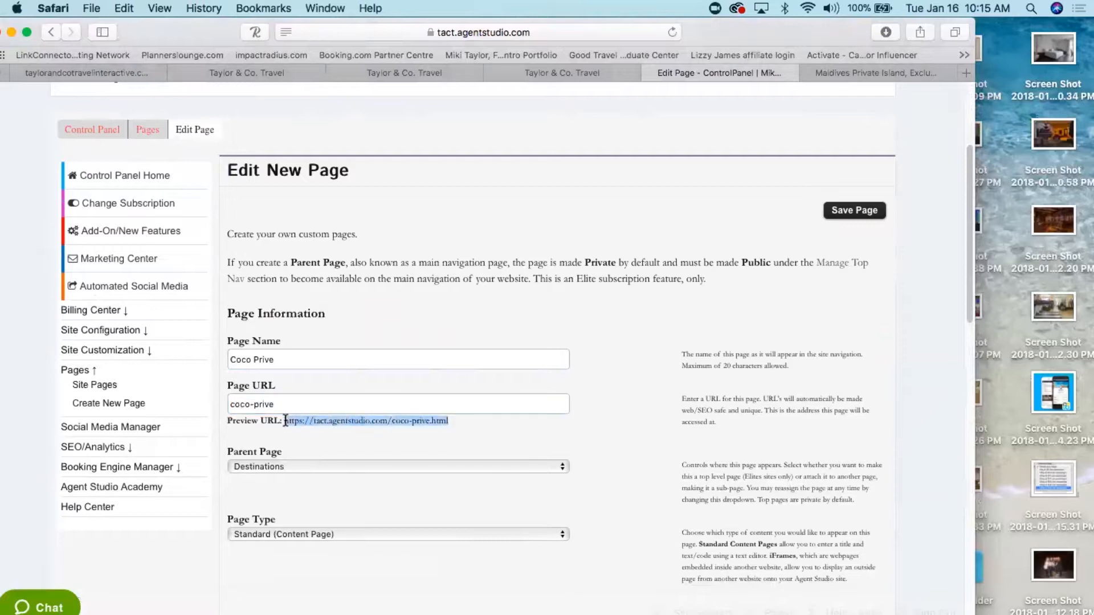
{"action": "left_click", "coordinate": [844, 211]}
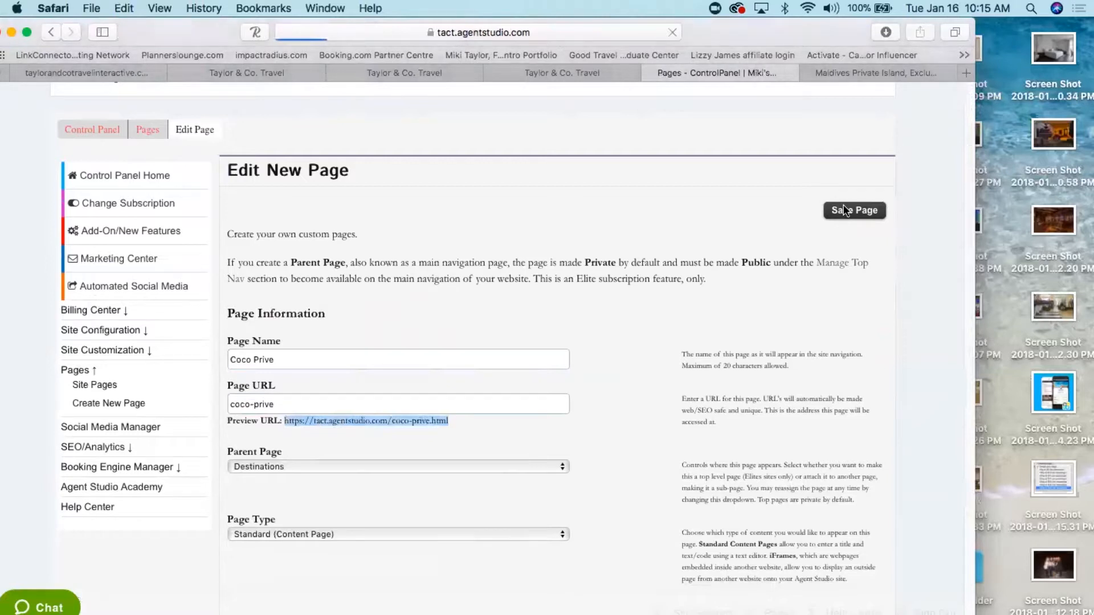
- Open the Maldives Resorts page under Destinations for editing
{"action": "scroll", "coordinate": [380, 447], "scroll_direction": "down", "scroll_amount": 2}
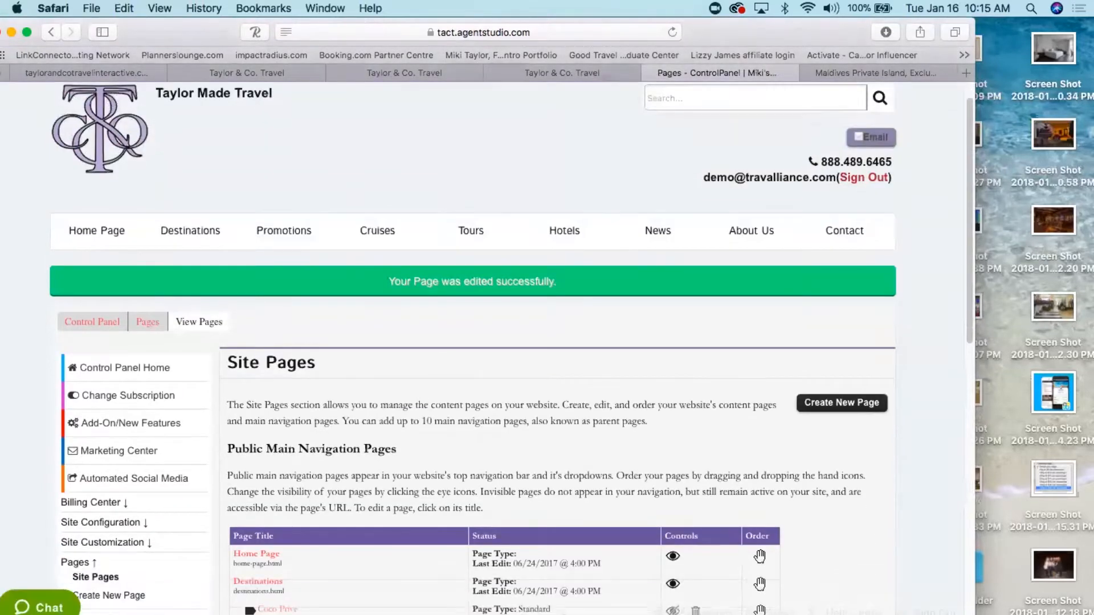
{"action": "scroll", "coordinate": [350, 450], "scroll_direction": "down", "scroll_amount": 5}
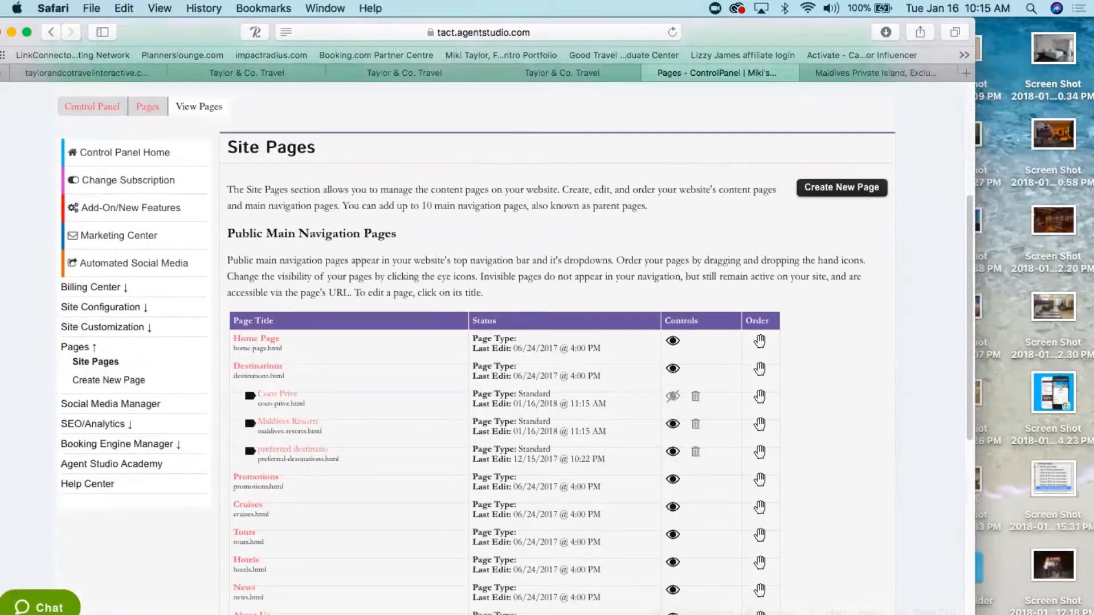
{"action": "left_click", "coordinate": [288, 421]}
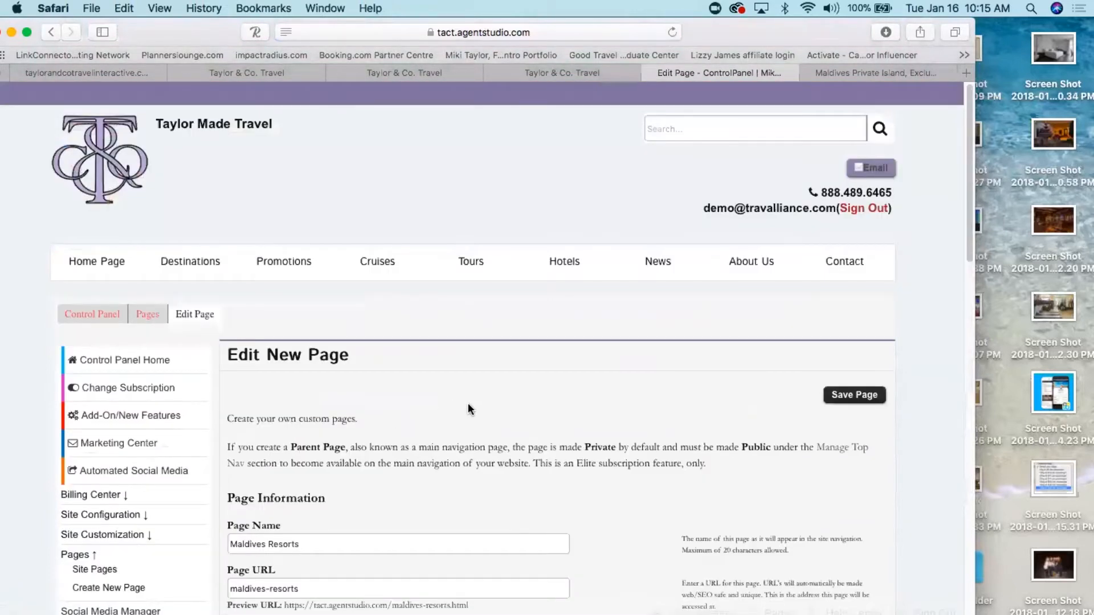
{"action": "scroll", "coordinate": [658, 408], "scroll_direction": "down", "scroll_amount": 10}
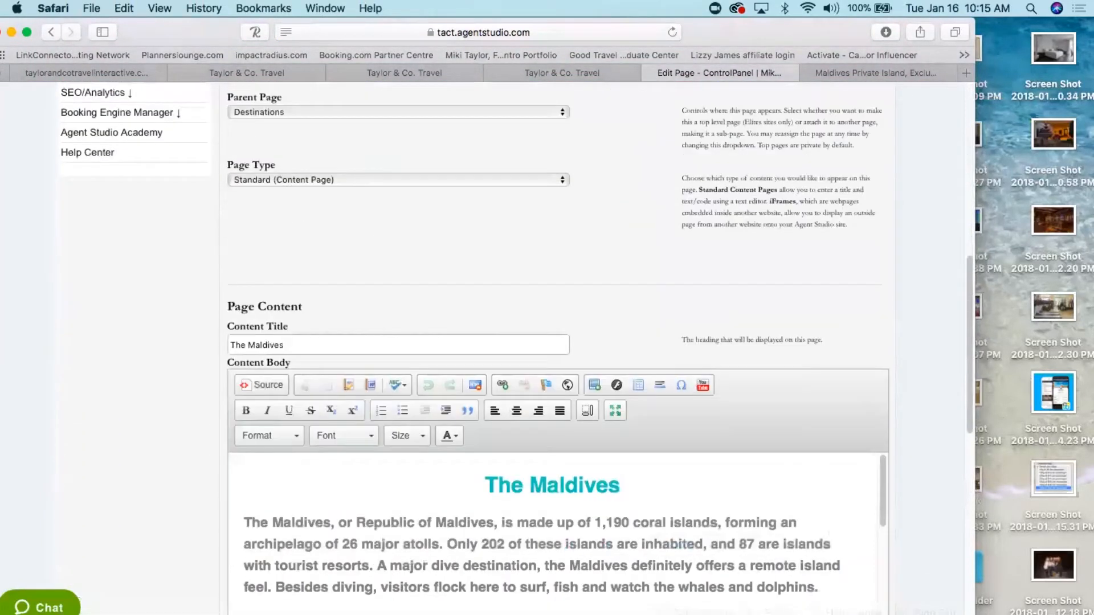
{"action": "left_click_drag", "start_coordinate": [881, 441], "coordinate": [884, 547]}
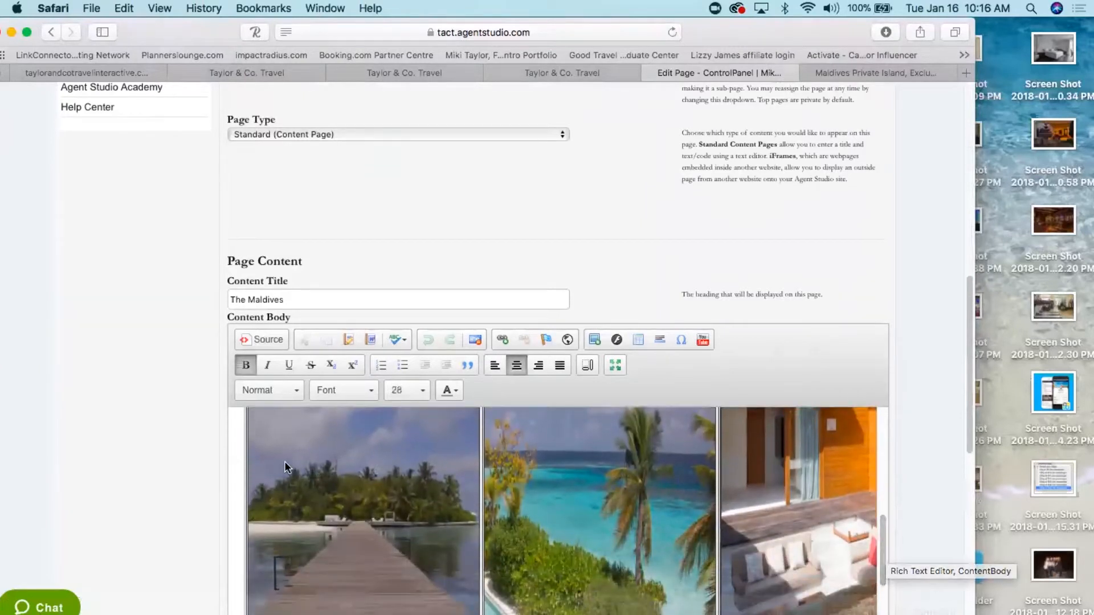
{"action": "left_click", "coordinate": [343, 497]}
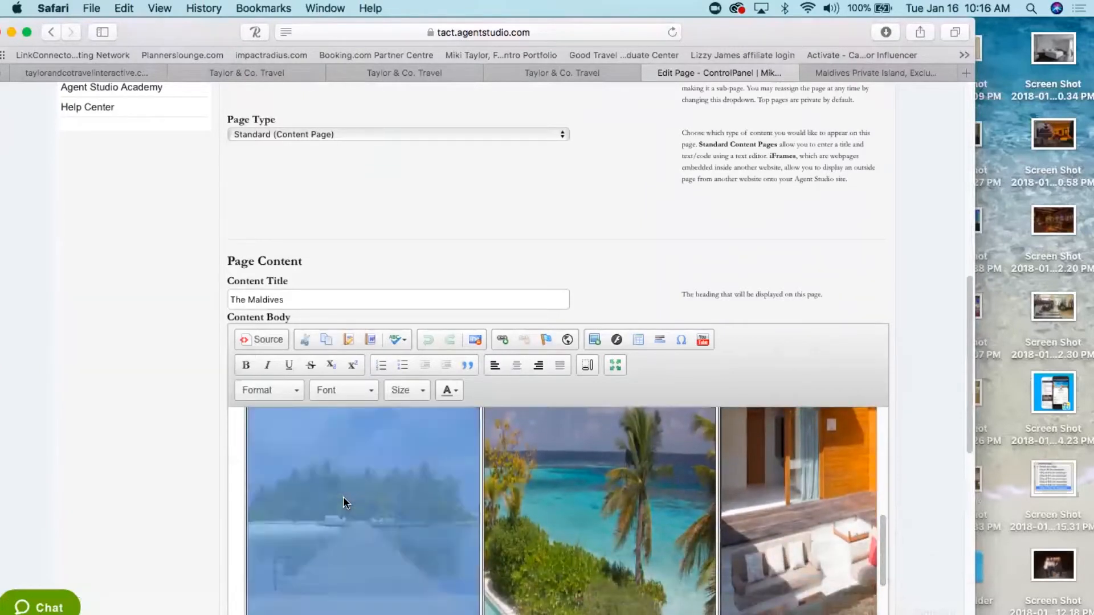
{"action": "left_click", "coordinate": [499, 341]}
{"action": "key", "text": "super+v"}
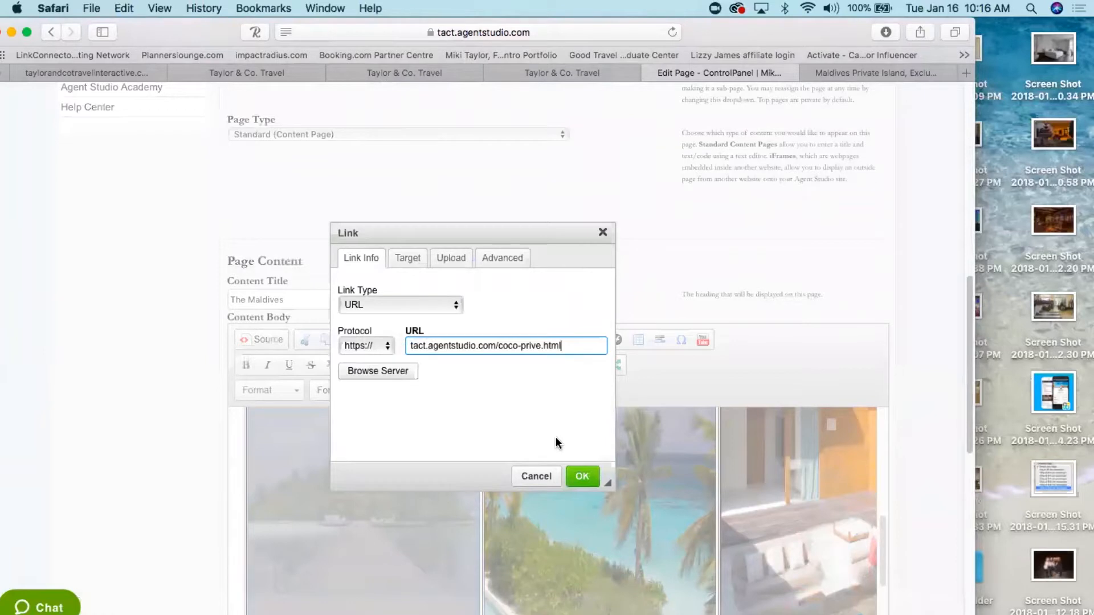
{"action": "left_click", "coordinate": [582, 475]}
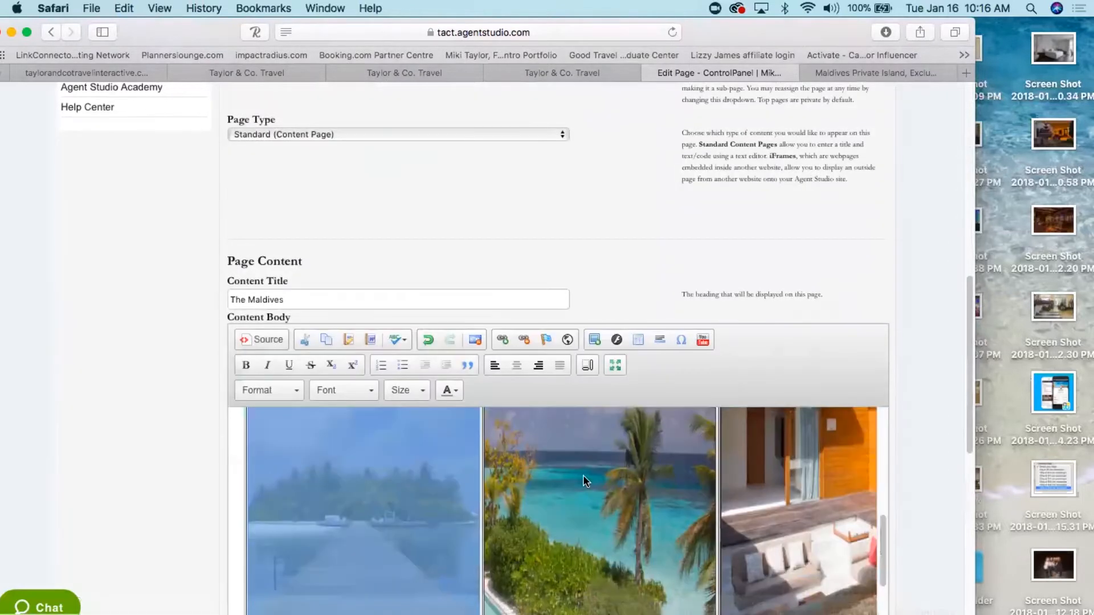
{"action": "left_click_drag", "start_coordinate": [971, 368], "coordinate": [962, 234]}
{"action": "left_click", "coordinate": [849, 245]}
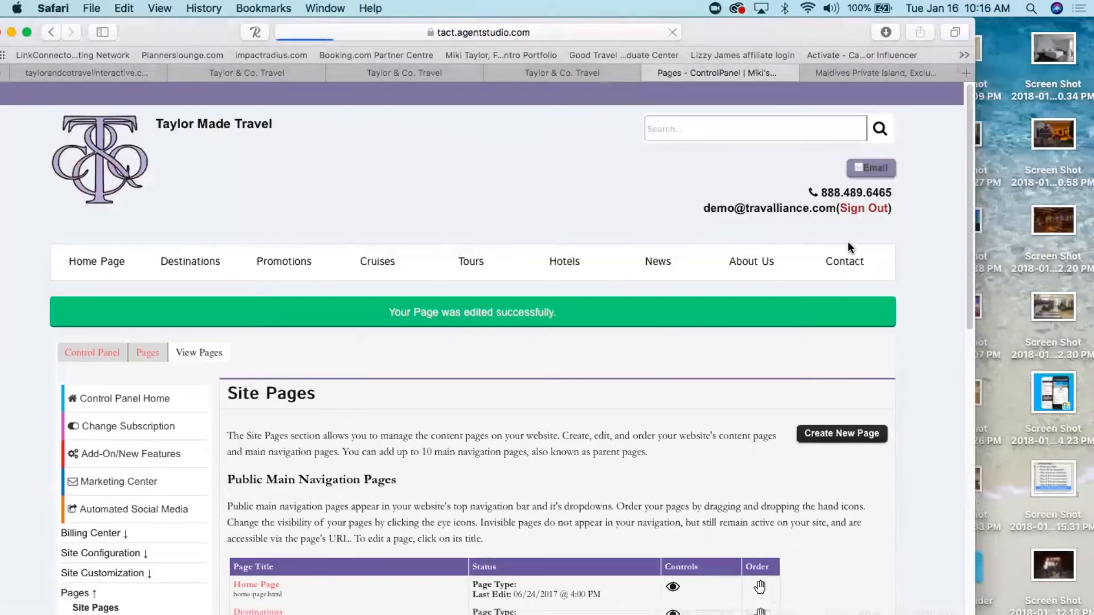
- View the live Maldives Resorts page and test the Coco Prive image link
{"action": "left_click", "coordinate": [183, 297]}
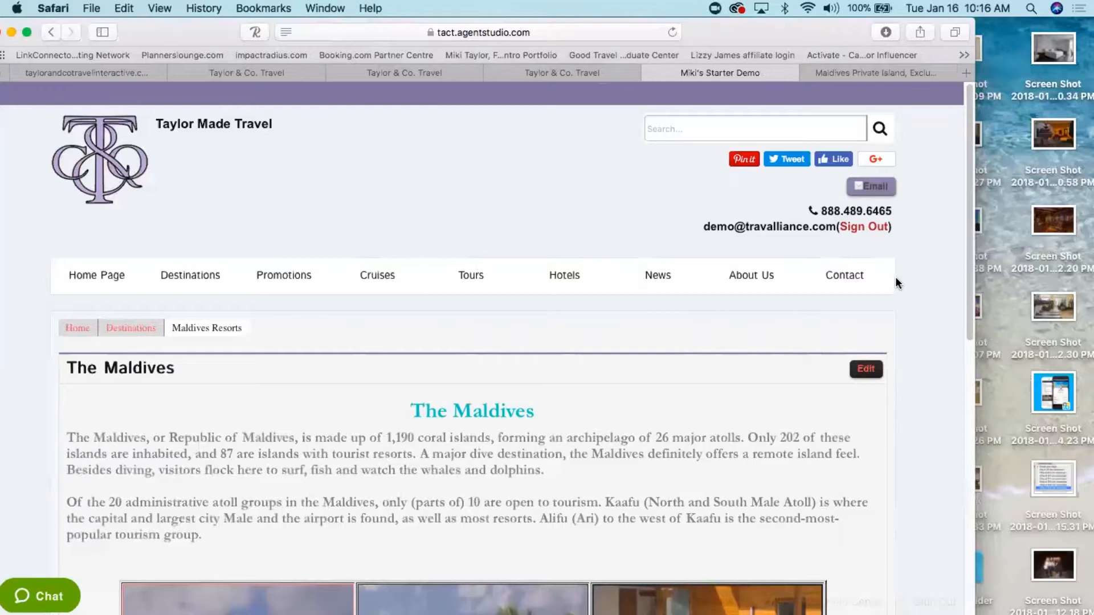
{"action": "left_click_drag", "start_coordinate": [968, 187], "coordinate": [911, 231]}
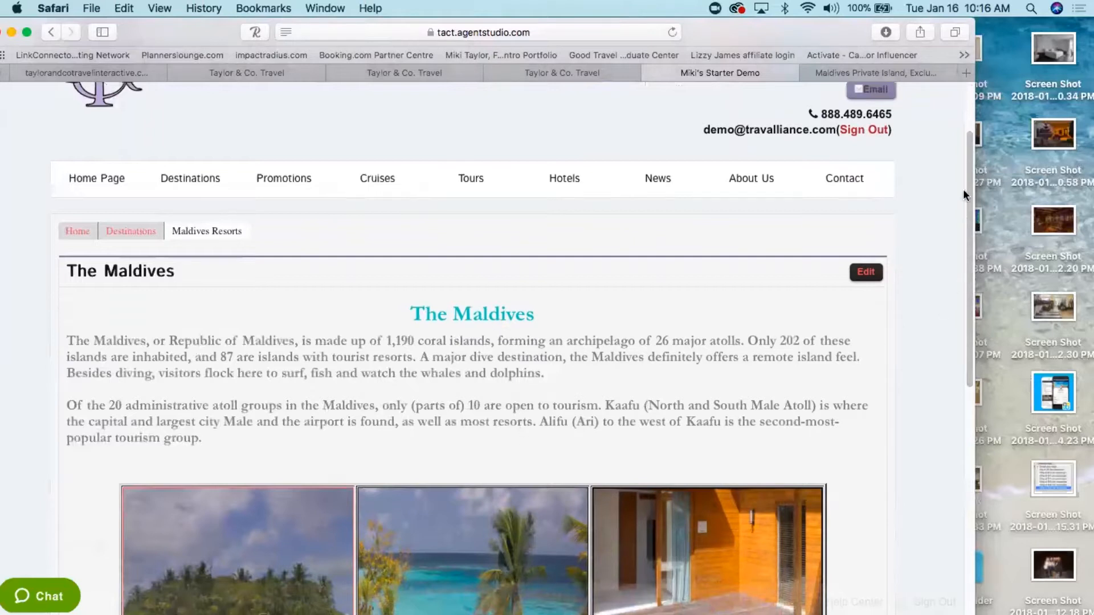
{"action": "left_click_drag", "start_coordinate": [969, 159], "coordinate": [968, 294]}
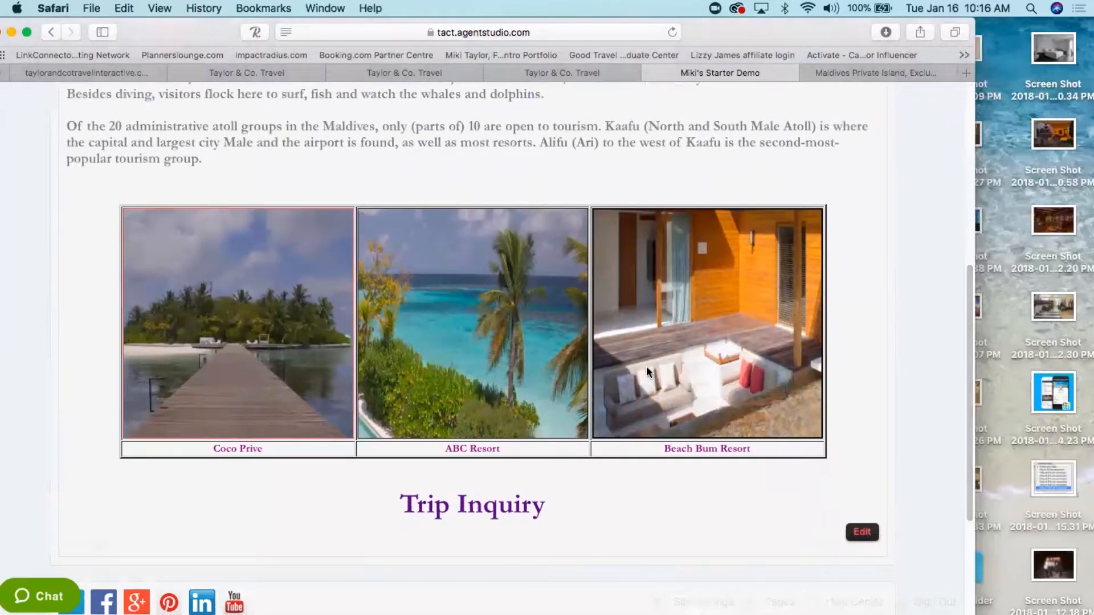
{"action": "left_click", "coordinate": [215, 330]}
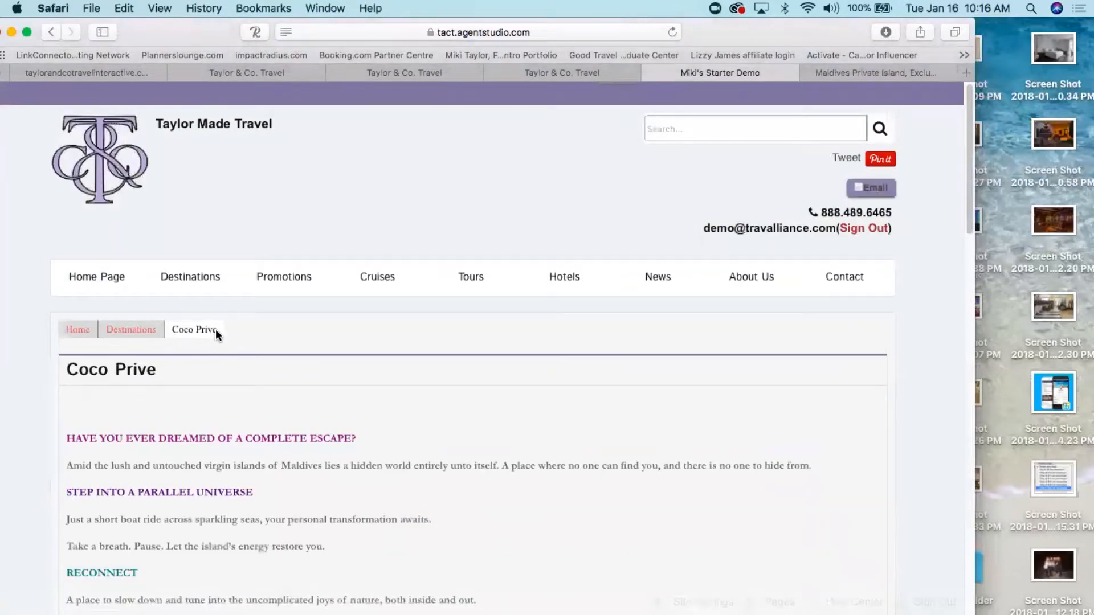
- Review the live Coco Prive page's text, images and inquiry links from top to bottom
{"action": "left_click_drag", "start_coordinate": [971, 149], "coordinate": [952, 288]}
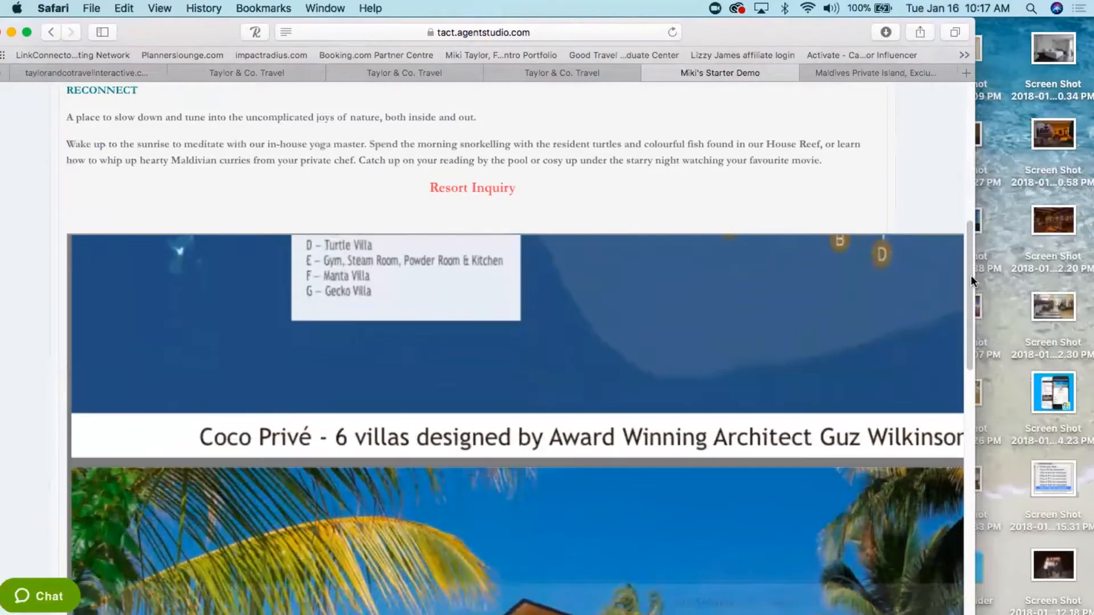
{"action": "left_click_drag", "start_coordinate": [966, 276], "coordinate": [968, 522]}
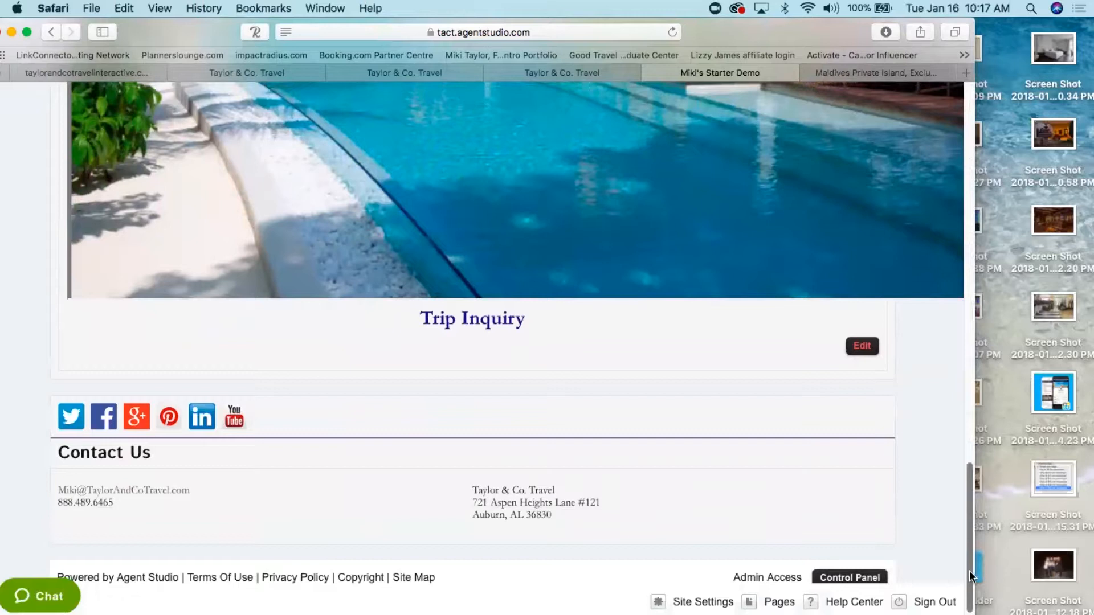
{"action": "left_click_drag", "start_coordinate": [969, 569], "coordinate": [977, 171]}
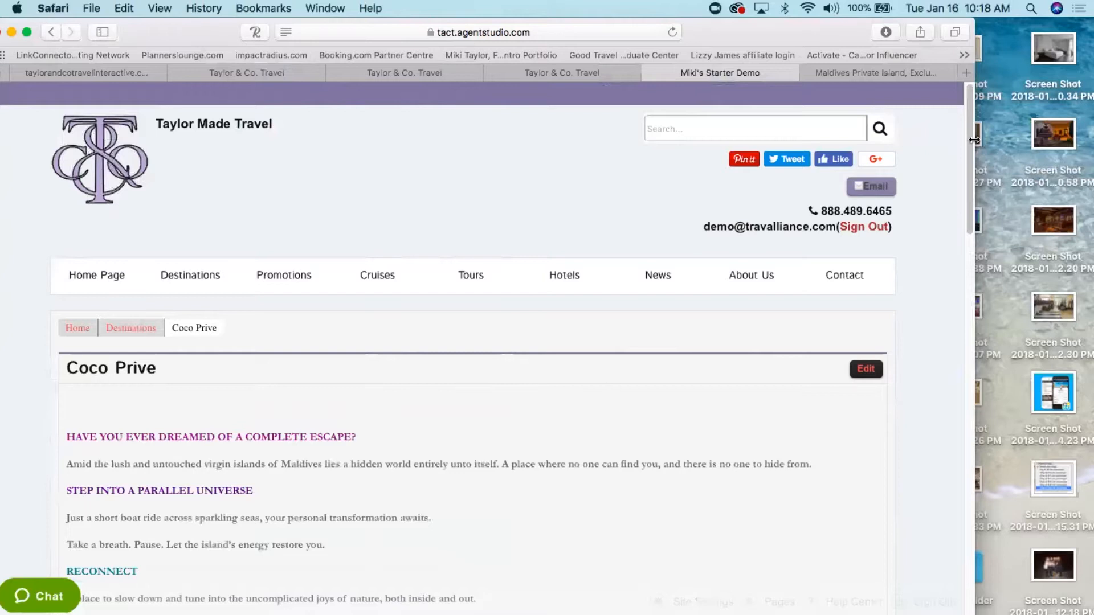
{"action": "left_click_drag", "start_coordinate": [969, 133], "coordinate": [962, 162]}
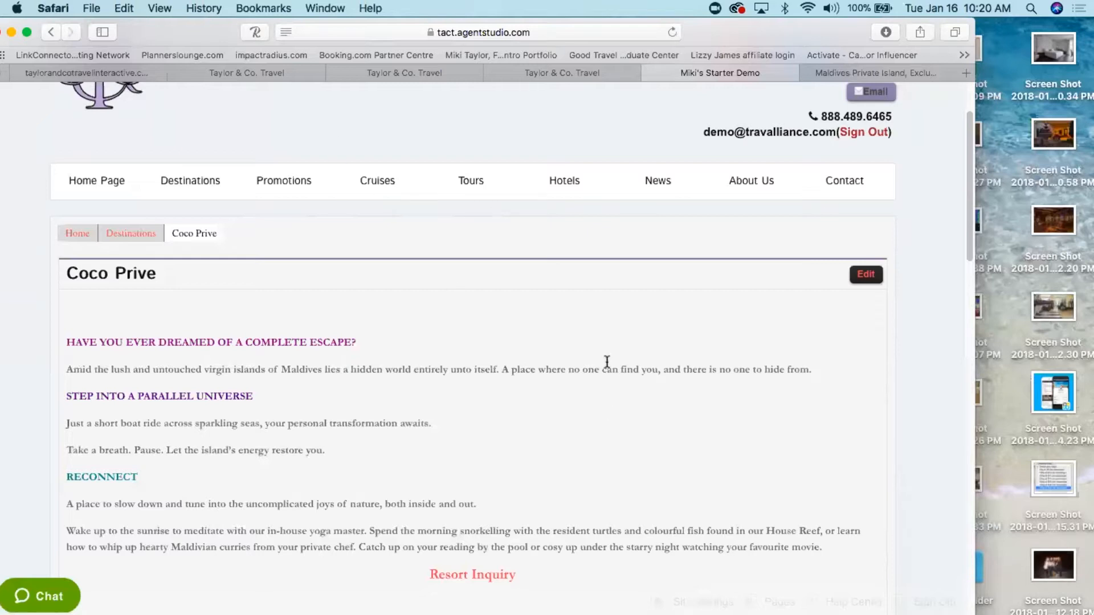
- Open misstravelous.com in a new browser tab and check the blog's full address
{"action": "left_click", "coordinate": [872, 73]}
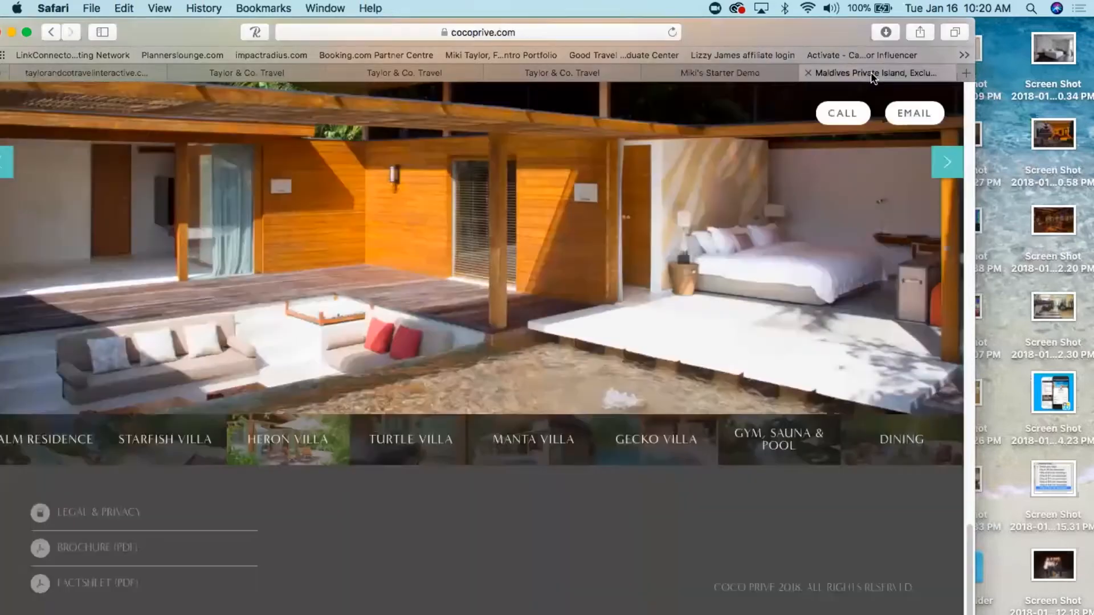
{"action": "left_click", "coordinate": [964, 72]}
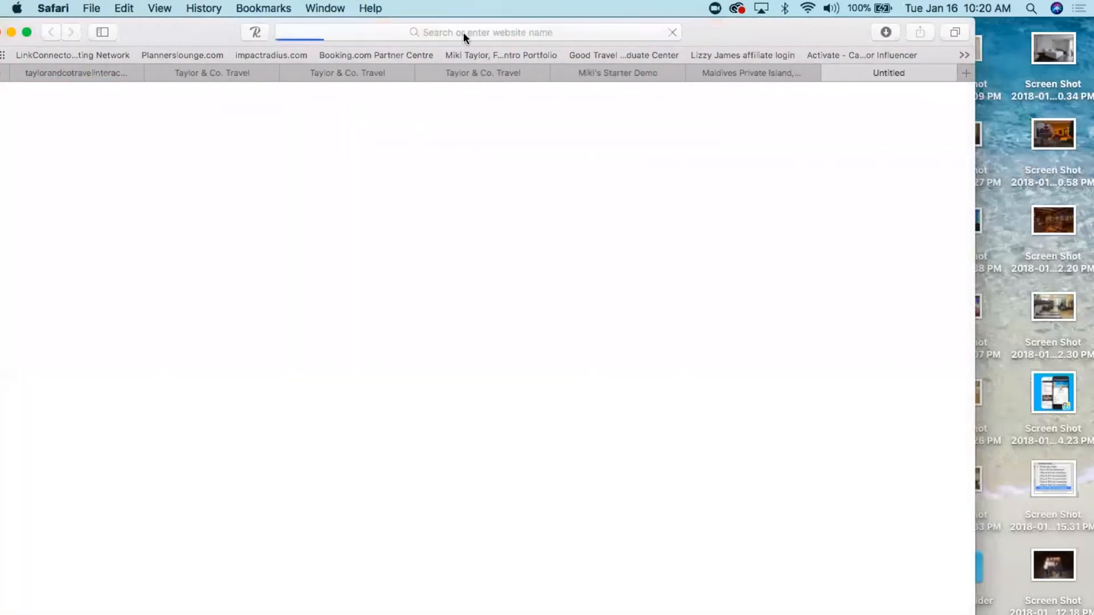
{"action": "left_click", "coordinate": [431, 32]}
{"action": "type", "text": "misstravelous.com"}
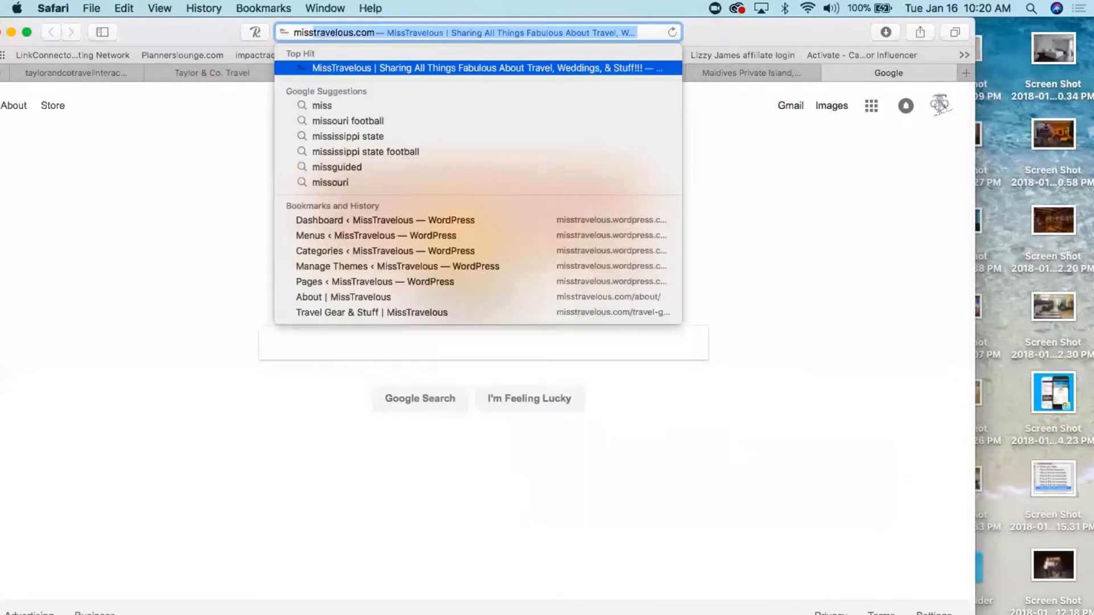
{"action": "key", "text": "Return"}
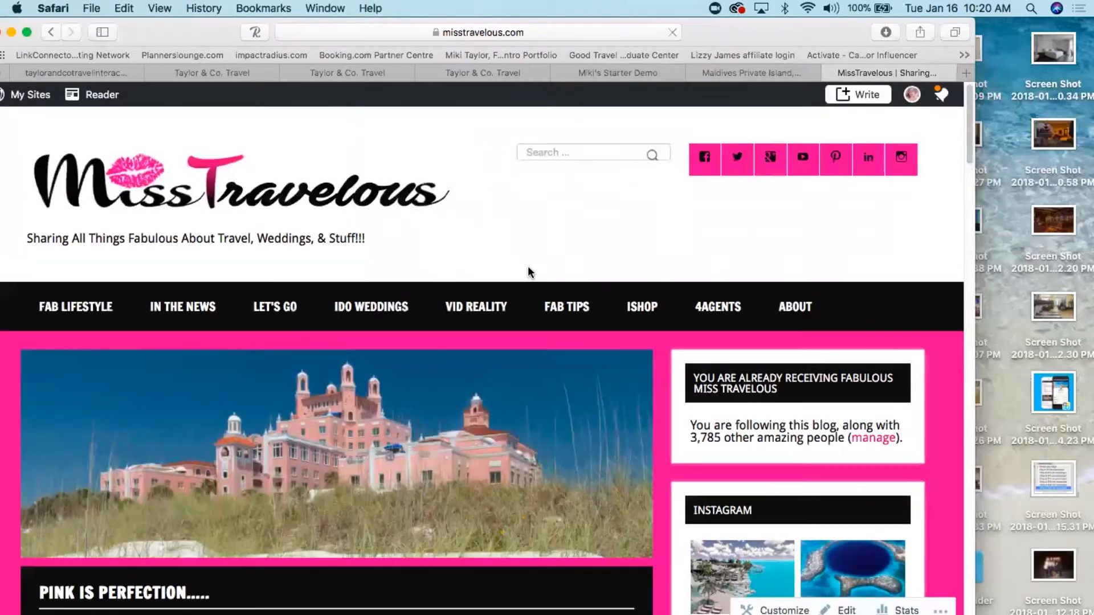
{"action": "left_click", "coordinate": [394, 32]}
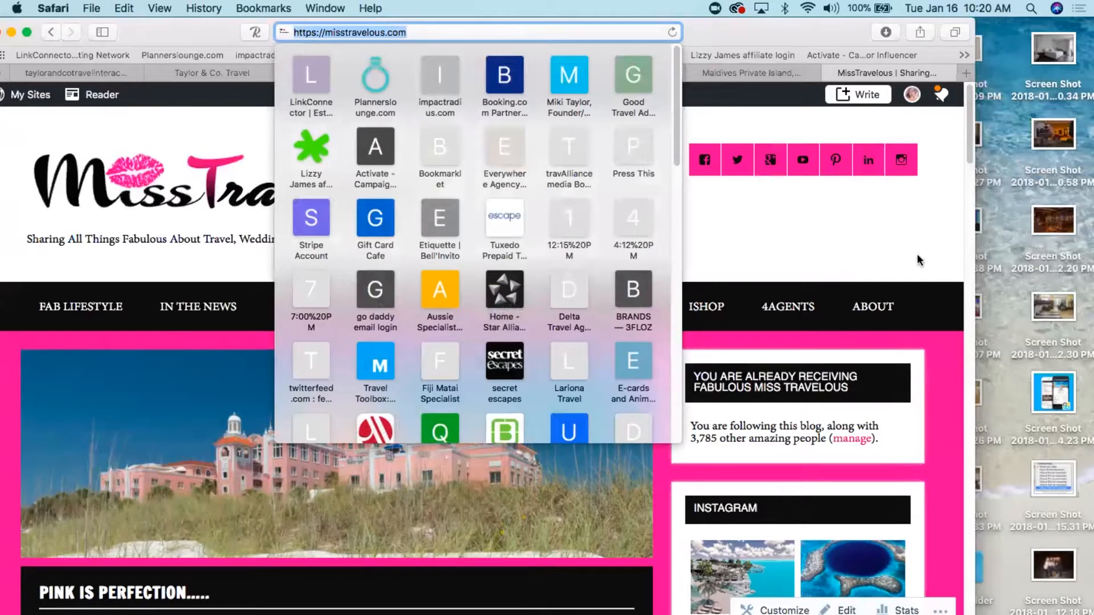
{"action": "left_click", "coordinate": [716, 225]}
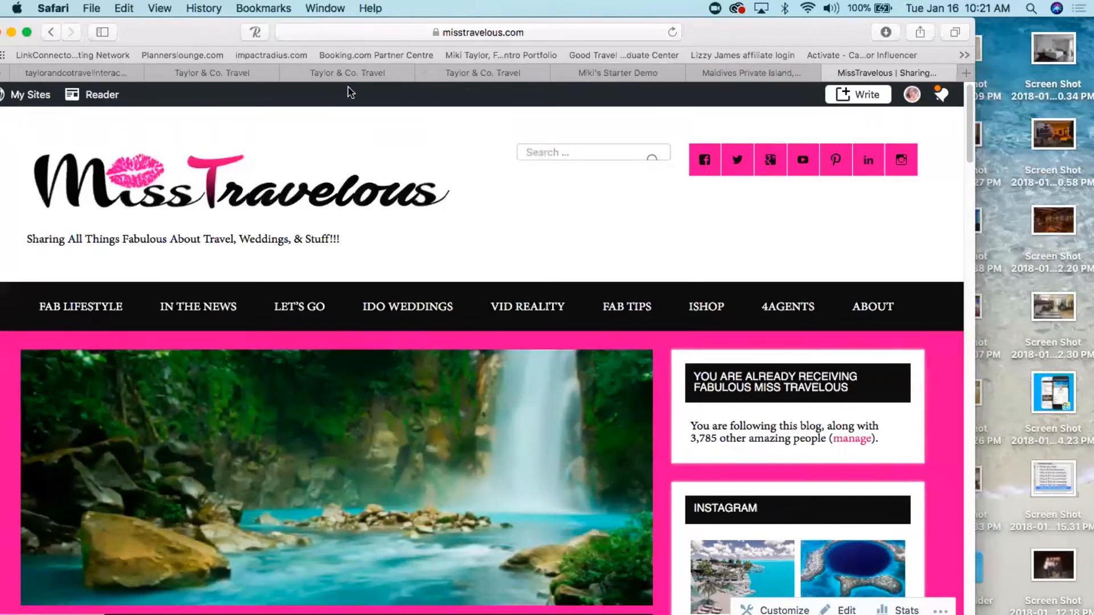
- Return to the Site Pages list in Agent Studio and start creating a new page
{"action": "left_click", "coordinate": [626, 73]}
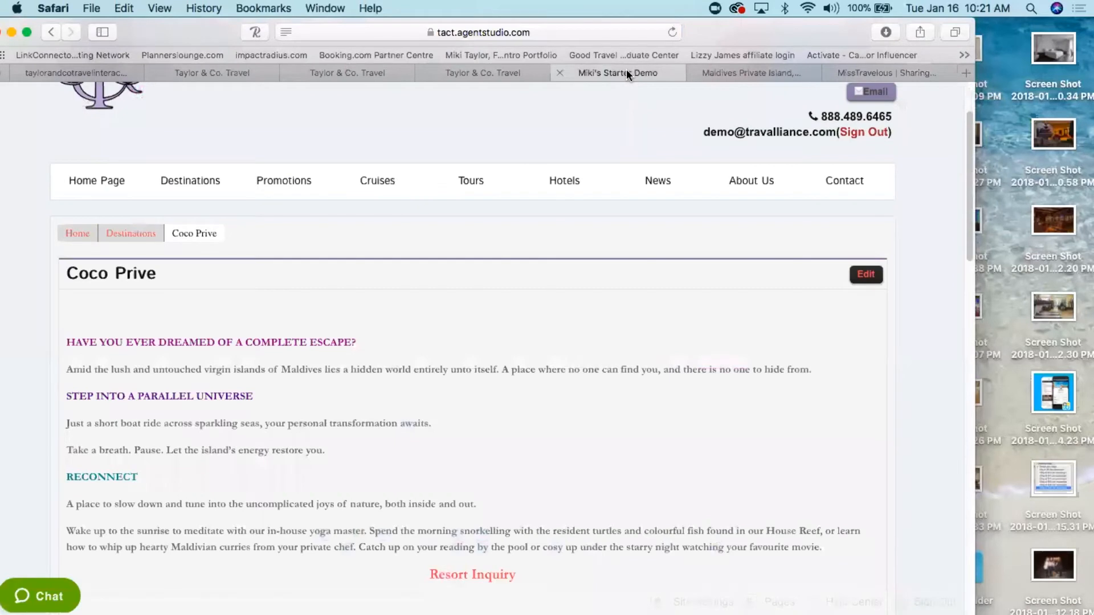
{"action": "scroll", "coordinate": [450, 149], "scroll_direction": "up", "scroll_amount": 3}
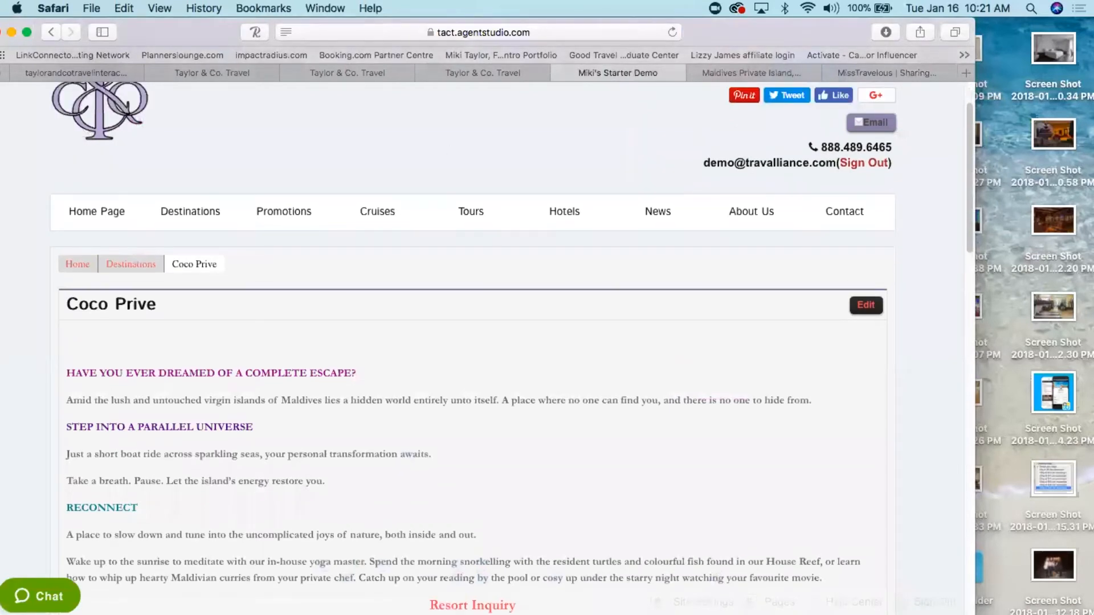
{"action": "left_click", "coordinate": [51, 33]}
{"action": "left_click", "coordinate": [51, 32]}
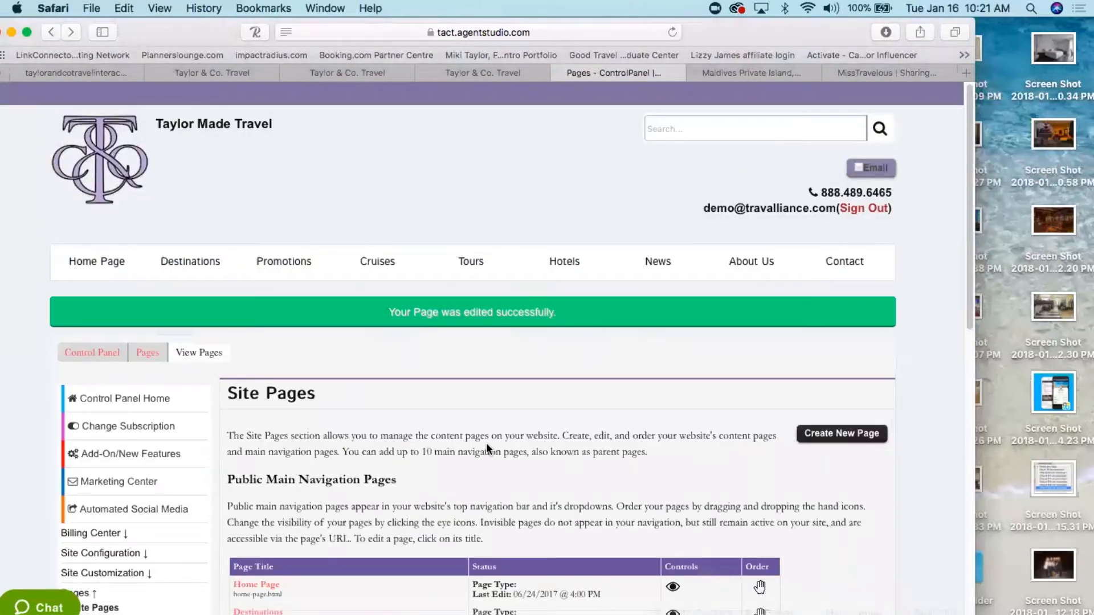
{"action": "scroll", "coordinate": [488, 342], "scroll_direction": "down", "scroll_amount": 5}
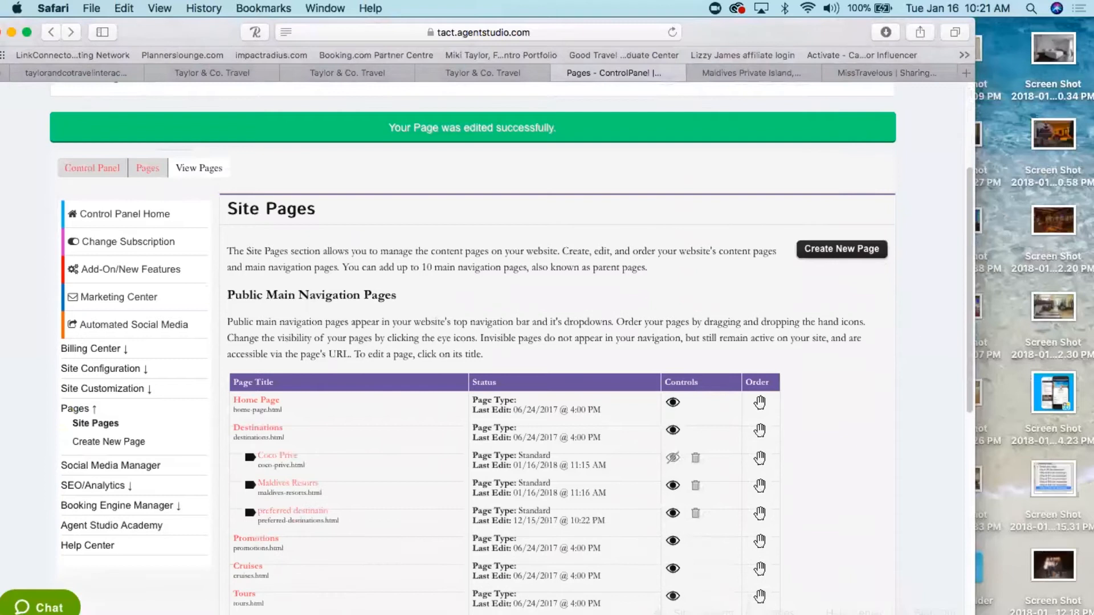
{"action": "scroll", "coordinate": [513, 342], "scroll_direction": "down", "scroll_amount": 2}
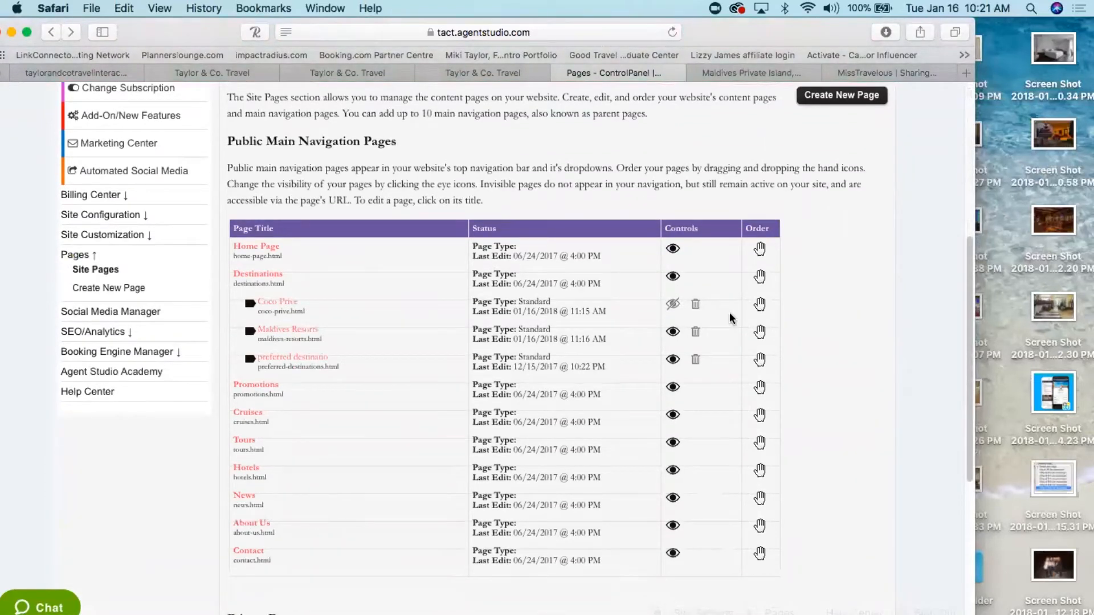
{"action": "left_click", "coordinate": [844, 97]}
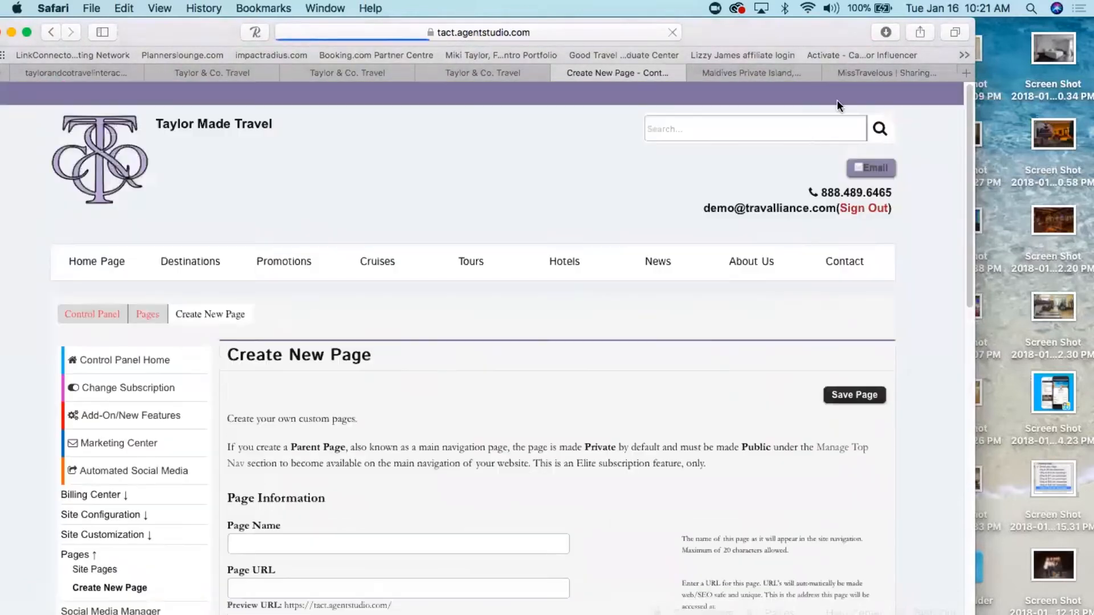
- Enter "MissTravelous Blog" as the new page's name
{"action": "left_click", "coordinate": [323, 542]}
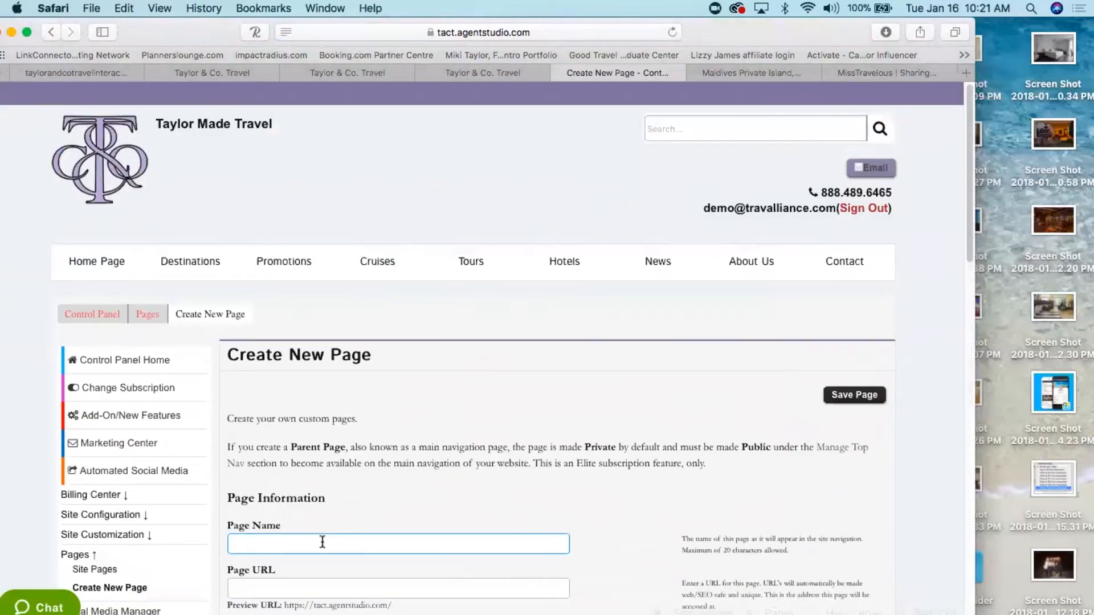
{"action": "type", "text": "The Mi"}
{"action": "type", "text": "ssTravelou"}
{"action": "type", "text": "s Bl"}
{"action": "left_click", "coordinate": [246, 544]}
{"action": "key", "text": "BackSpace"}
{"action": "key", "text": "BackSpace"}
{"action": "key", "text": "BackSpace"}
{"action": "key", "text": "BackSpace"}
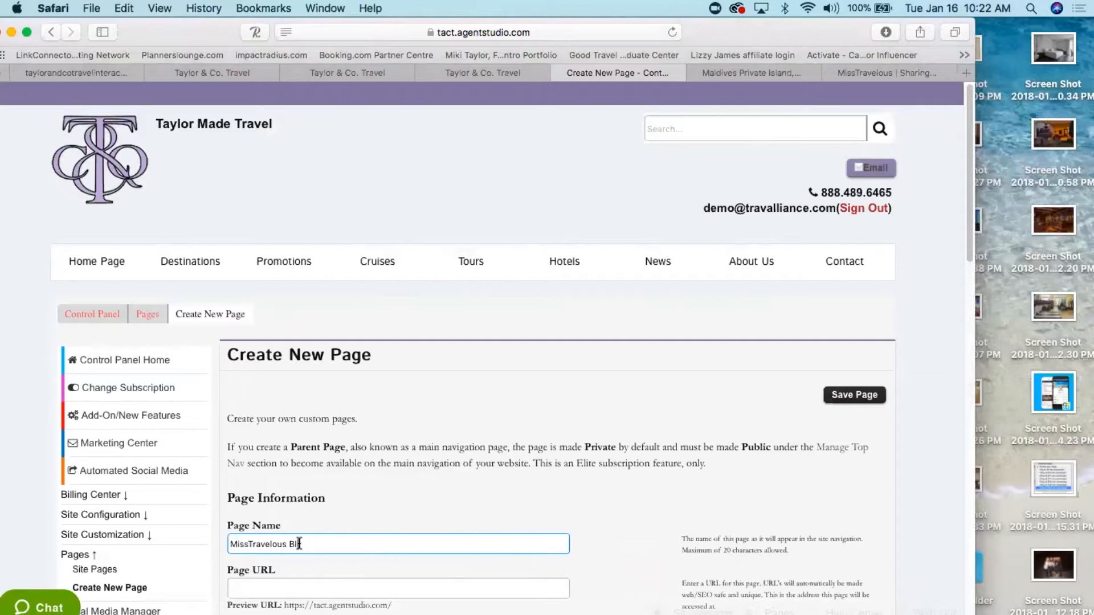
{"action": "type", "text": "og"}
- Set the new page's own URL to misstravelous-blog
{"action": "left_click", "coordinate": [265, 588]}
{"action": "type", "text": "misstravel"}
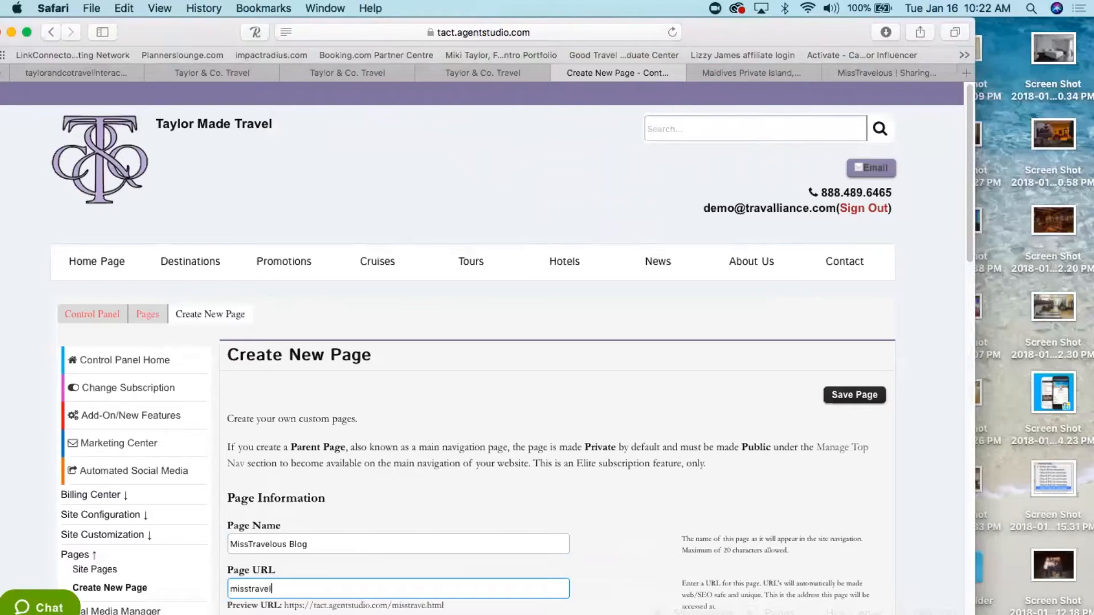
{"action": "type", "text": "ous-blog"}
{"action": "left_click", "coordinate": [555, 502]}
- Assign the page to the News parent page and set its page type to iFrame
{"action": "scroll", "coordinate": [555, 503], "scroll_direction": "down", "scroll_amount": 5}
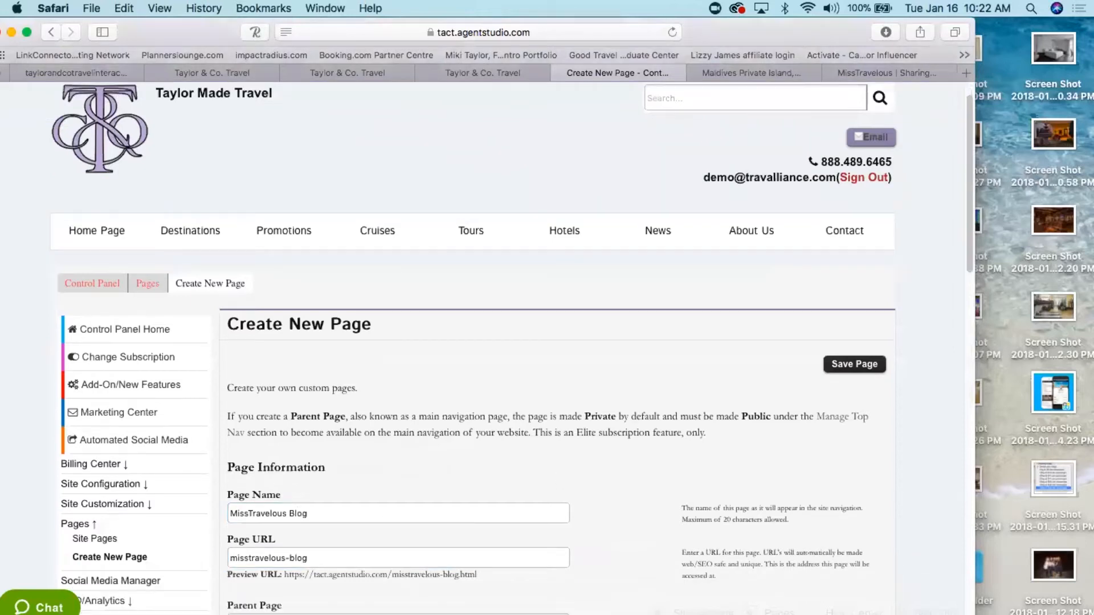
{"action": "scroll", "coordinate": [544, 503], "scroll_direction": "down", "scroll_amount": 3}
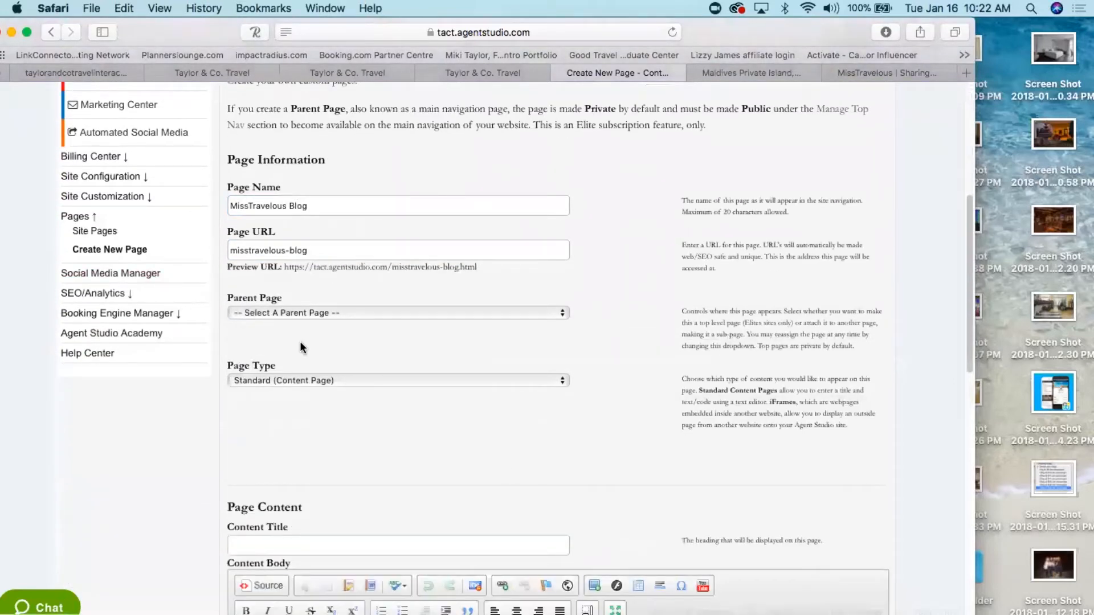
{"action": "left_click", "coordinate": [308, 312]}
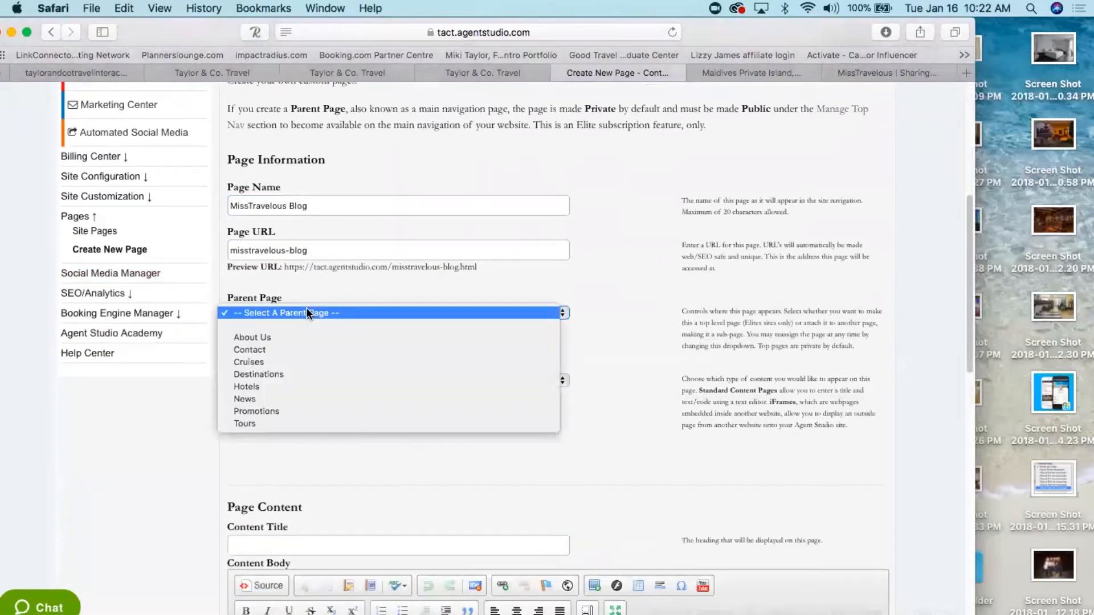
{"action": "left_click", "coordinate": [244, 399]}
{"action": "left_click", "coordinate": [274, 382]}
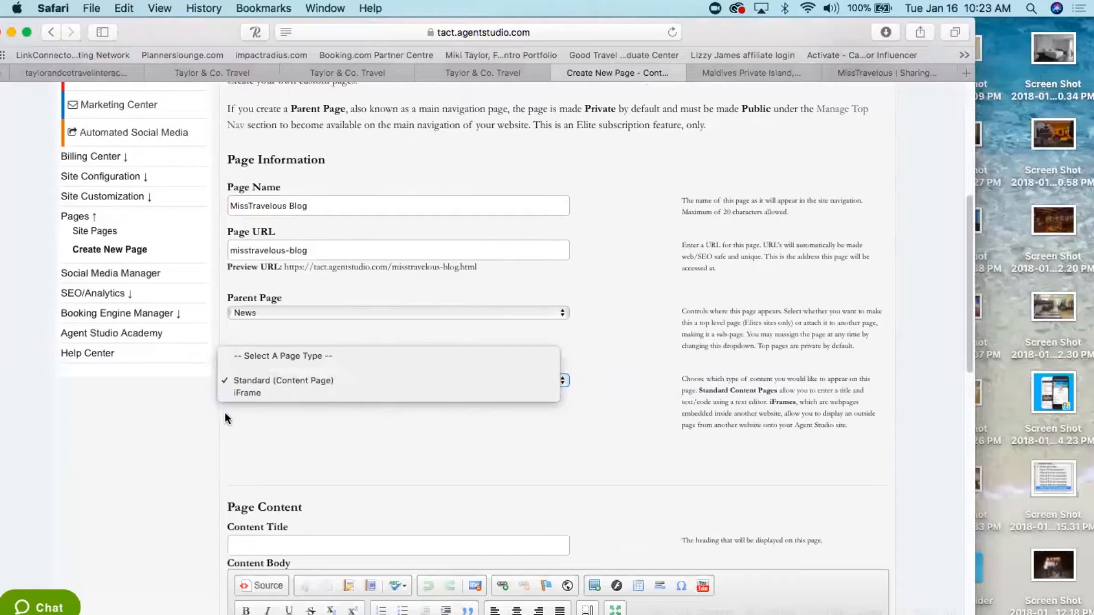
{"action": "left_click", "coordinate": [248, 394]}
{"action": "scroll", "coordinate": [291, 443], "scroll_direction": "down", "scroll_amount": 1}
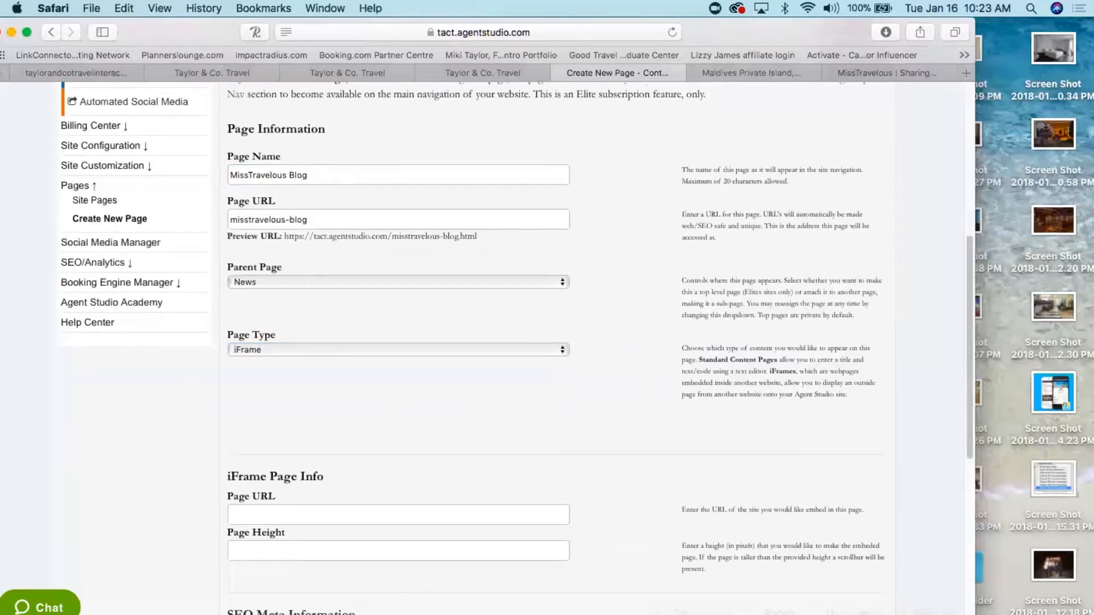
{"action": "scroll", "coordinate": [444, 342], "scroll_direction": "down", "scroll_amount": 5}
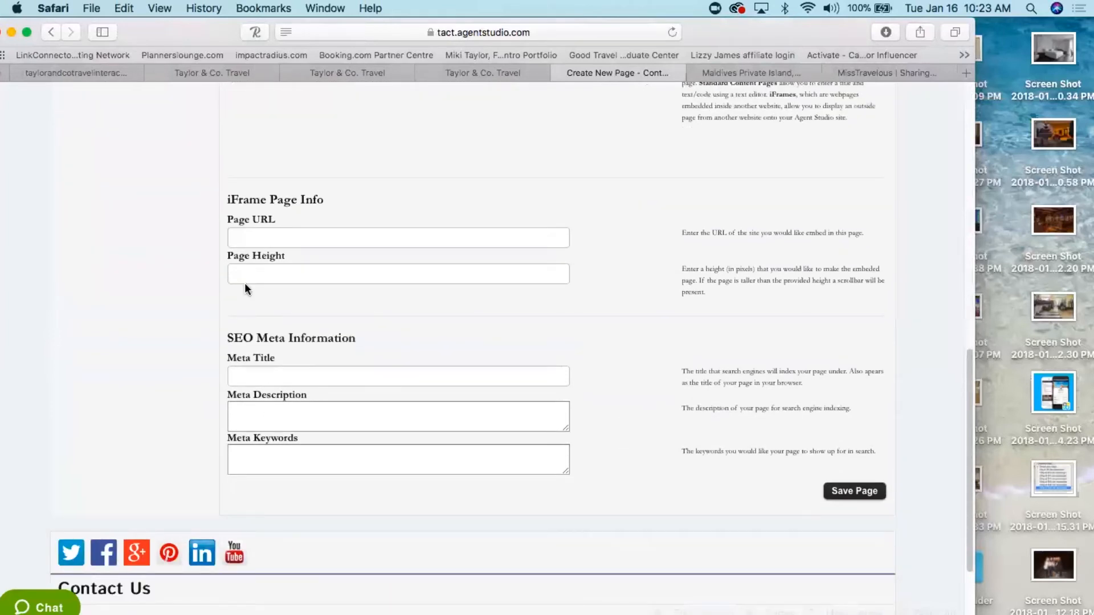
{"action": "left_click", "coordinate": [241, 238]}
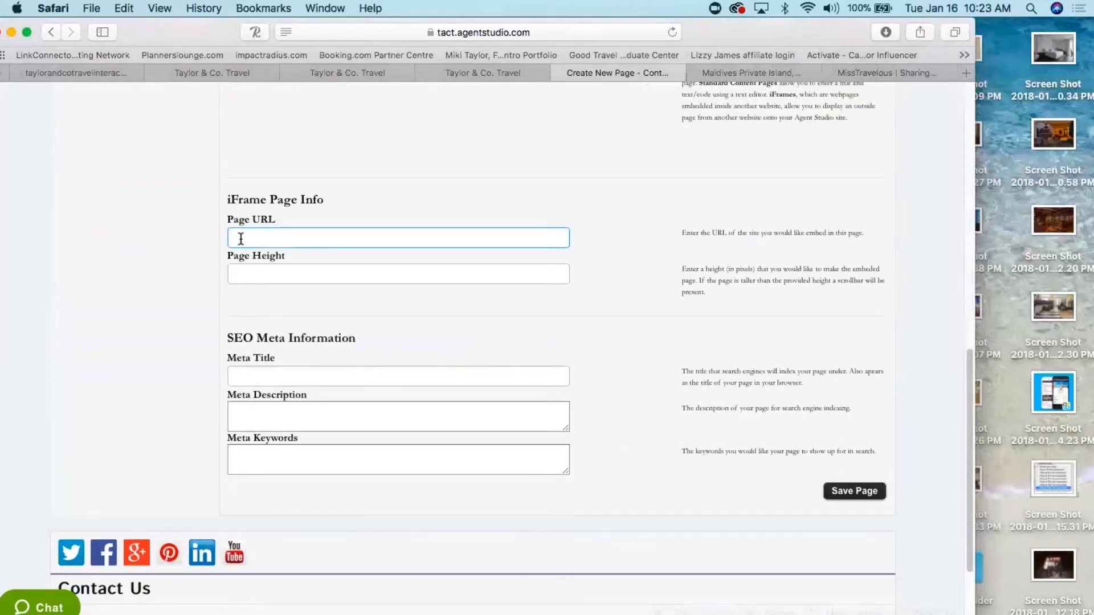
{"action": "type", "text": "https://misstravelous.com"}
{"action": "left_click", "coordinate": [251, 273]}
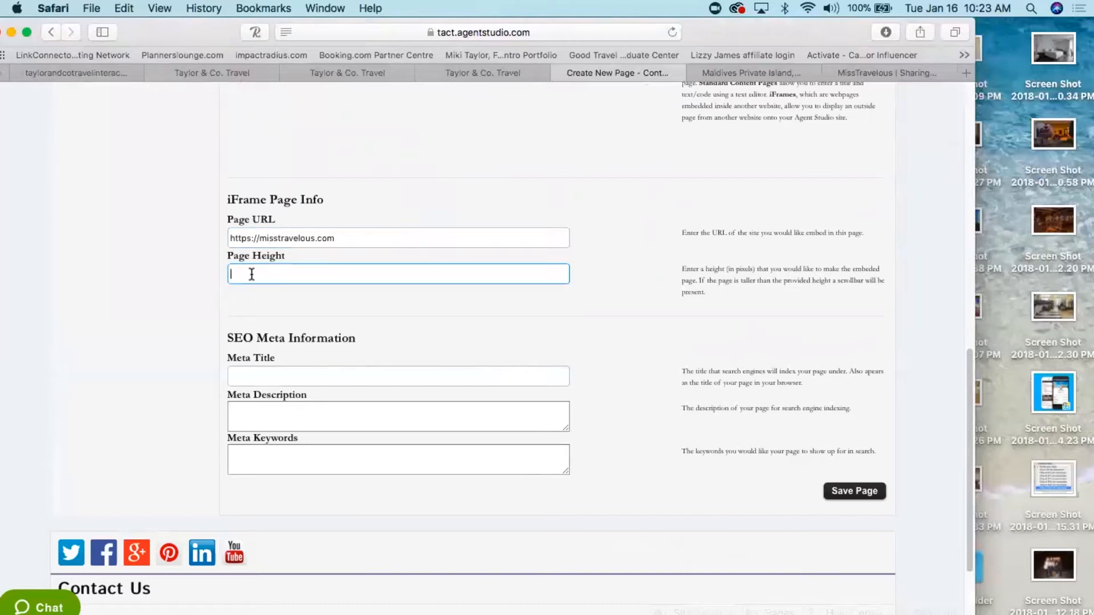
{"action": "type", "text": "1400"}
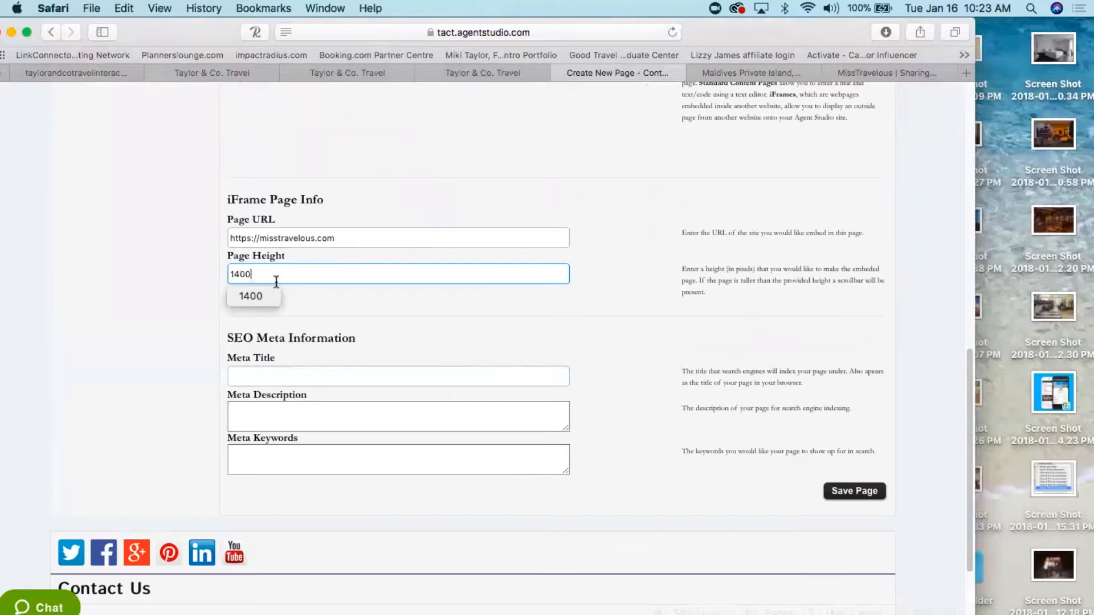
{"action": "left_click", "coordinate": [298, 299]}
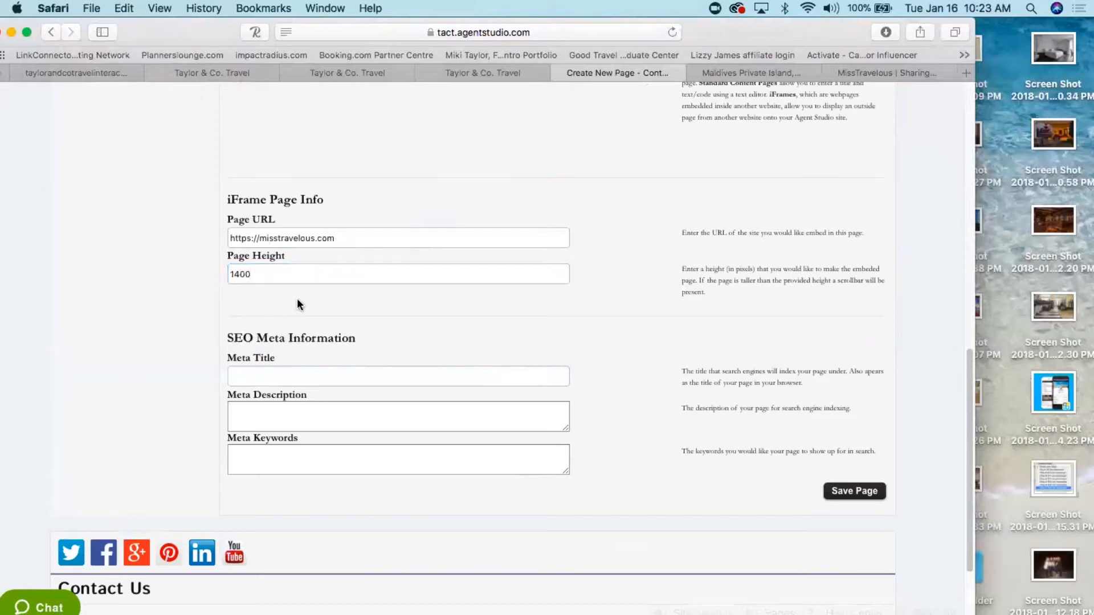
- Leave the SEO meta fields blank and save the new MissTravelous Blog page
{"action": "left_click", "coordinate": [262, 374]}
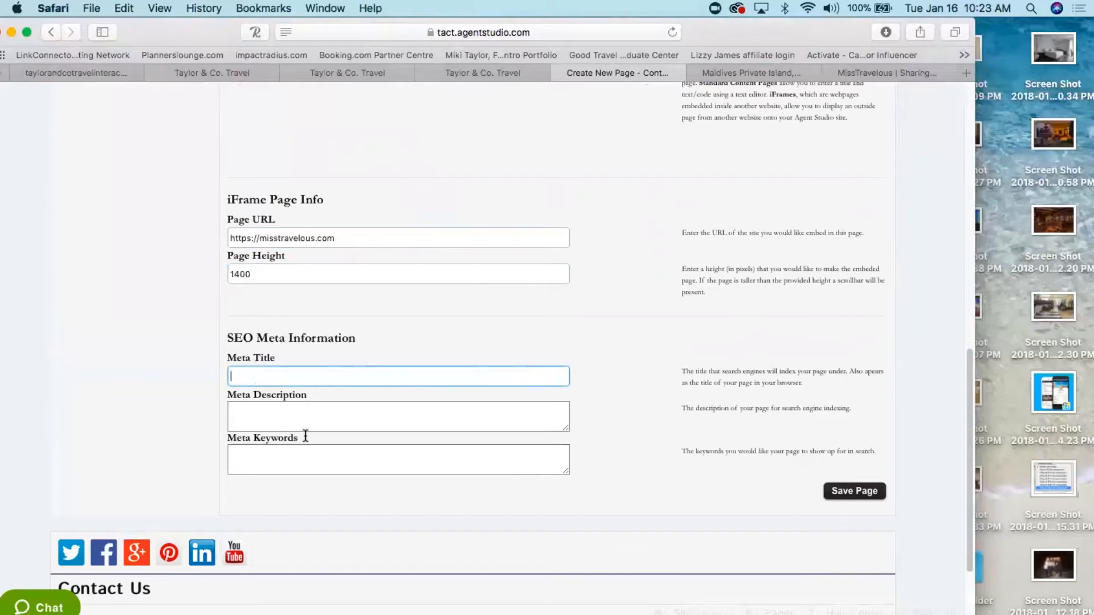
{"action": "left_click", "coordinate": [638, 319]}
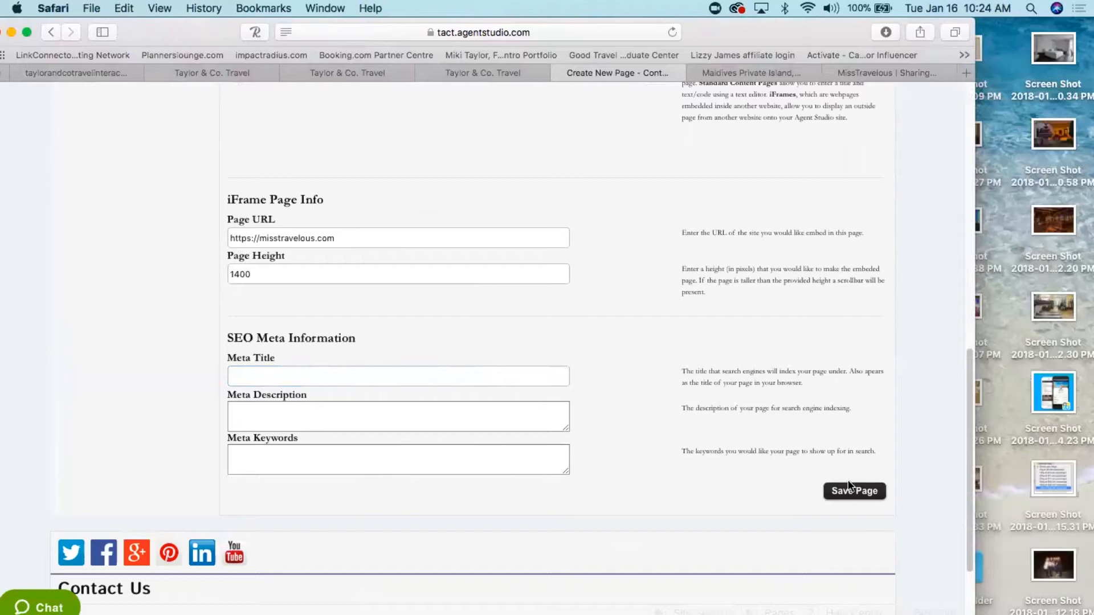
{"action": "scroll", "coordinate": [620, 261], "scroll_direction": "up", "scroll_amount": 10}
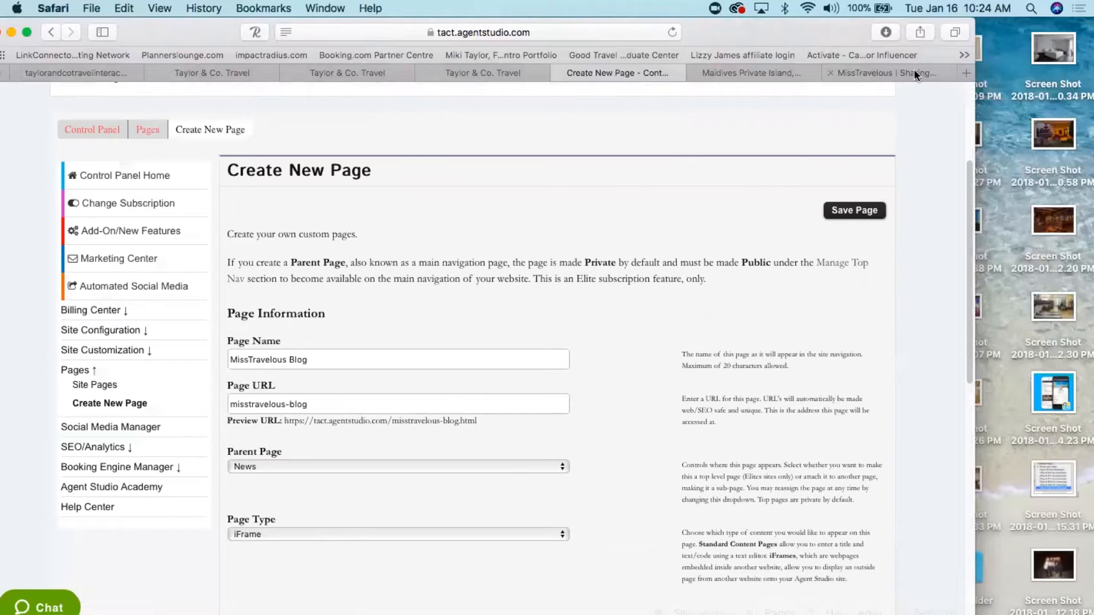
{"action": "scroll", "coordinate": [812, 285], "scroll_direction": "up", "scroll_amount": 3}
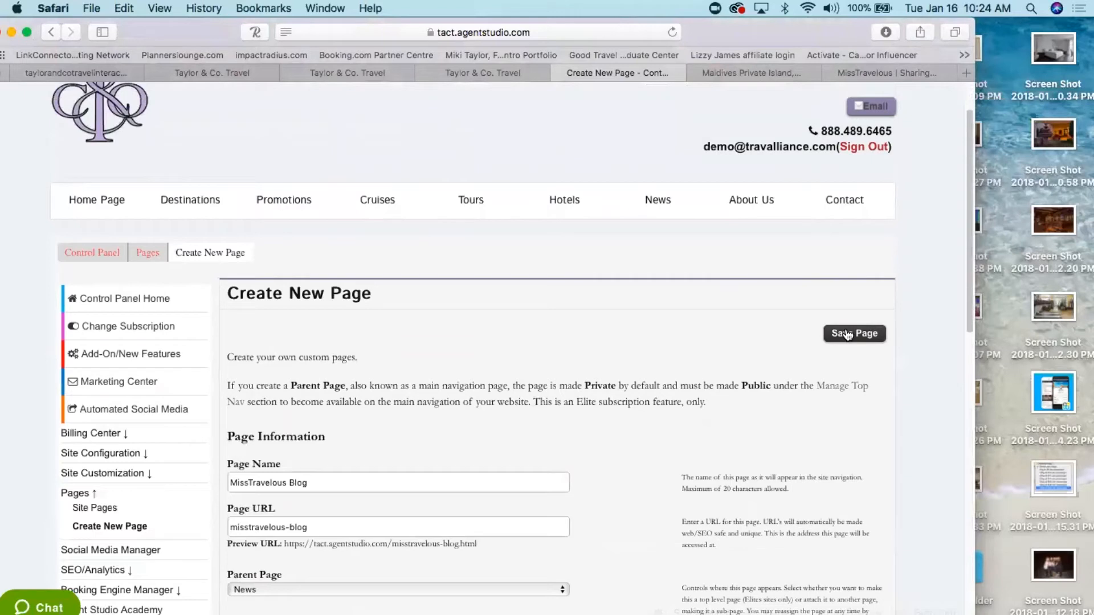
{"action": "left_click", "coordinate": [848, 335]}
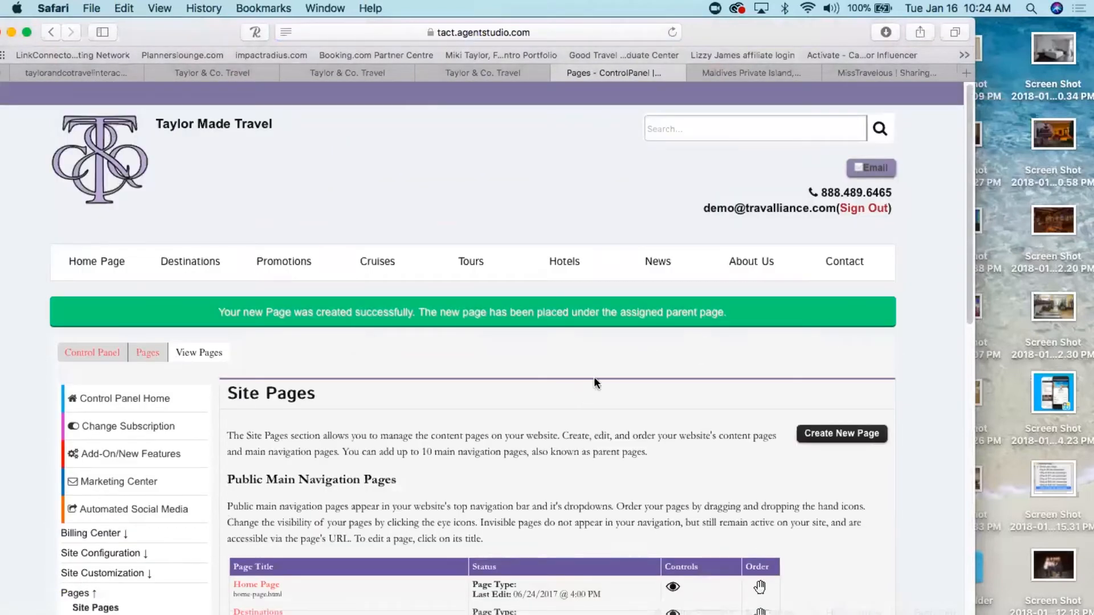
- Open the MissTravelous Blog page under News, review the embedded blog from top to bottom, and return to Site Pages
{"action": "mouse_move", "coordinate": [661, 257]}
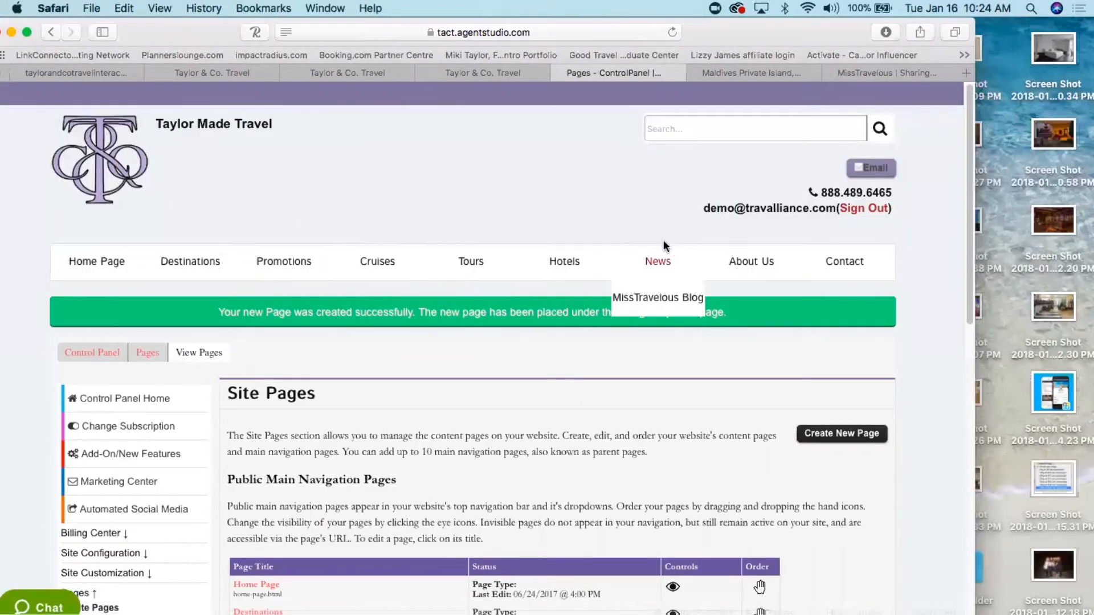
{"action": "left_click", "coordinate": [653, 299]}
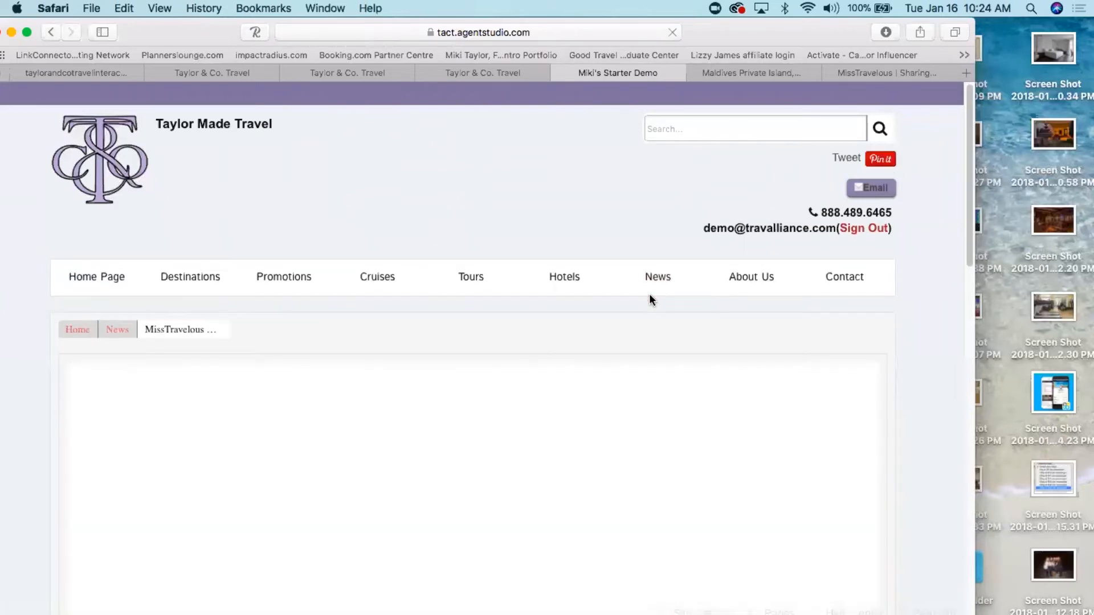
{"action": "scroll", "coordinate": [494, 170], "scroll_direction": "down", "scroll_amount": 5}
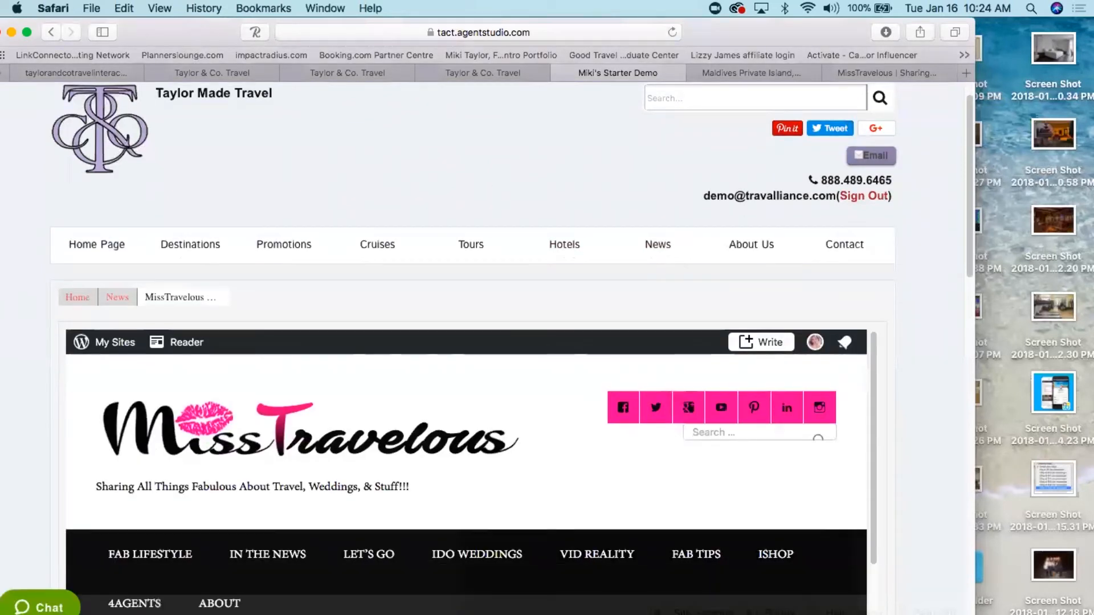
{"action": "scroll", "coordinate": [495, 342], "scroll_direction": "down", "scroll_amount": 5}
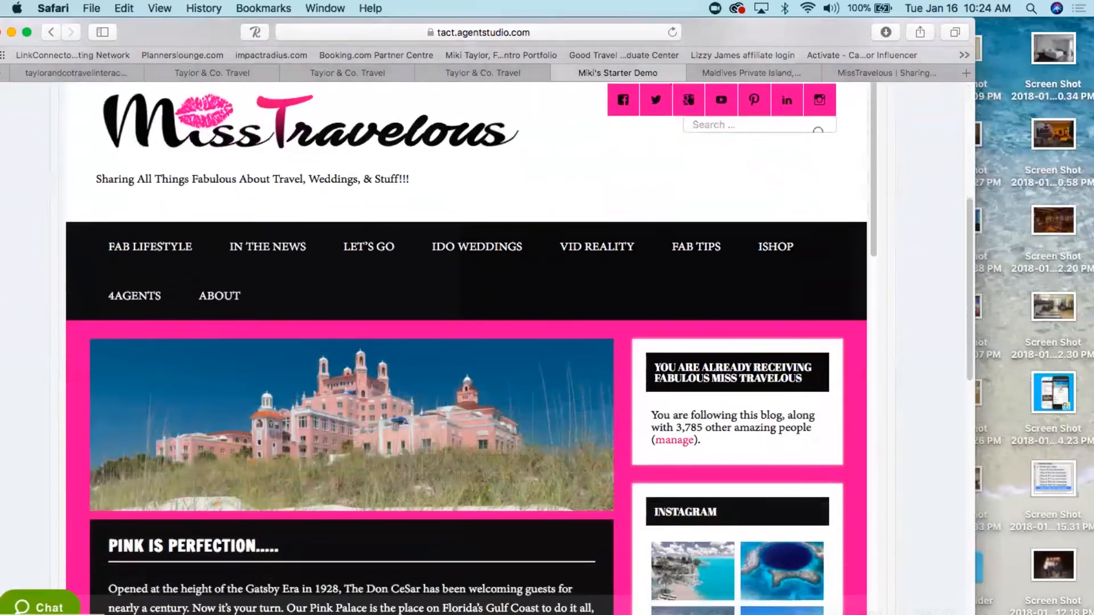
{"action": "scroll", "coordinate": [494, 341], "scroll_direction": "down", "scroll_amount": 9}
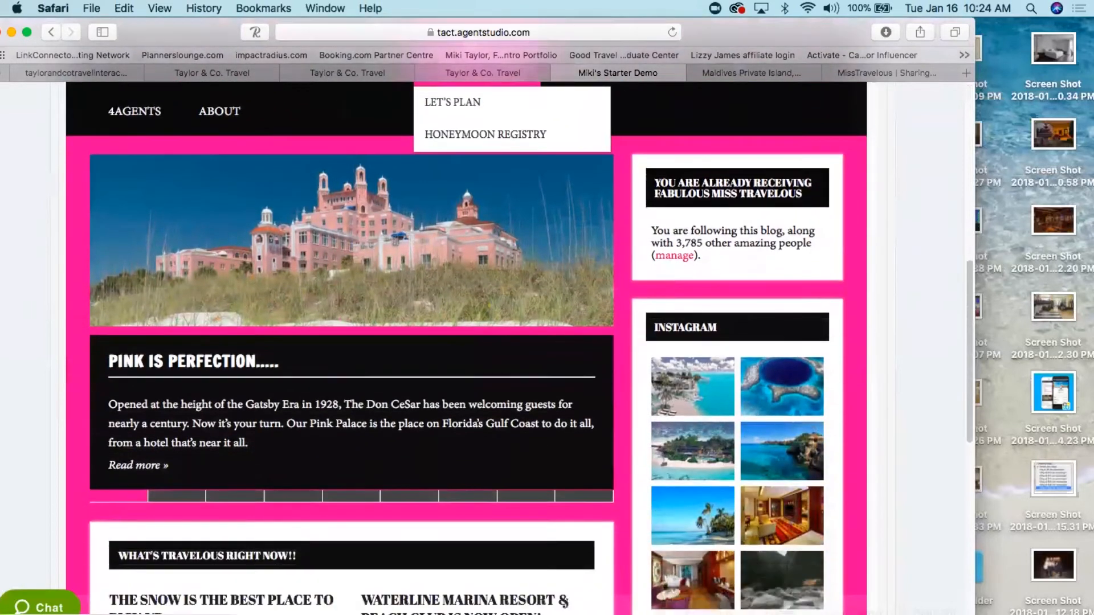
{"action": "scroll", "coordinate": [259, 342], "scroll_direction": "down", "scroll_amount": 10}
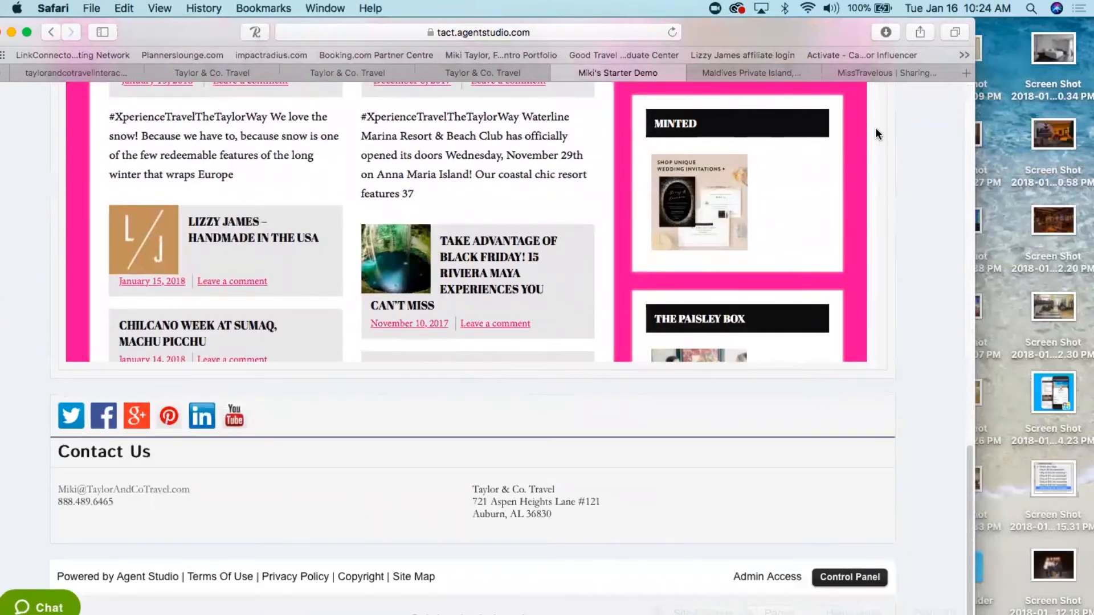
{"action": "scroll", "coordinate": [876, 128], "scroll_direction": "down", "scroll_amount": 15}
{"action": "scroll", "coordinate": [876, 129], "scroll_direction": "up", "scroll_amount": 2}
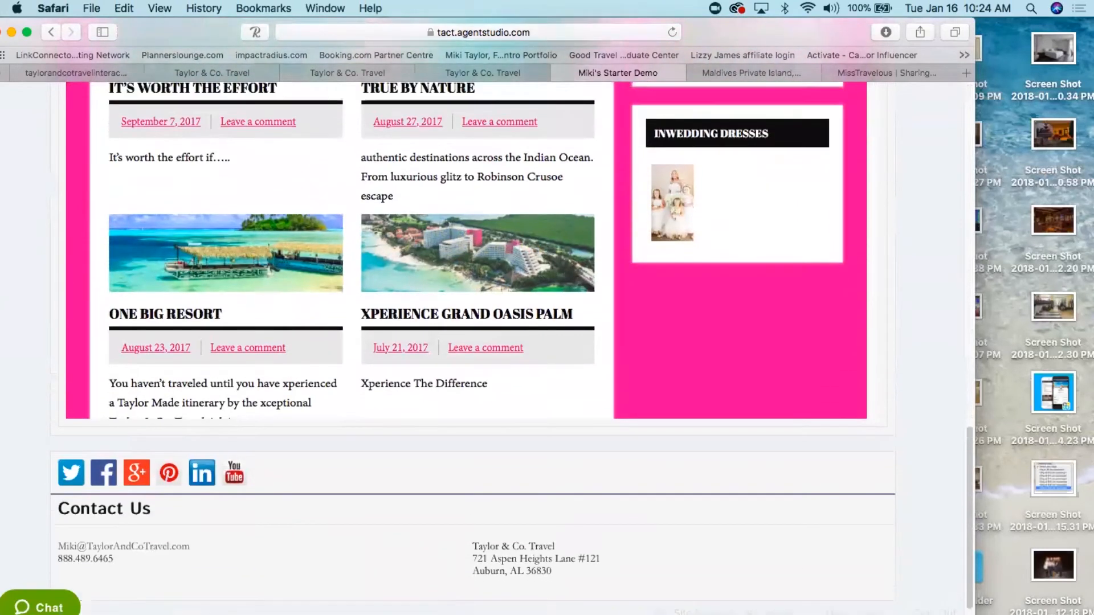
{"action": "scroll", "coordinate": [455, 285], "scroll_direction": "up", "scroll_amount": 12}
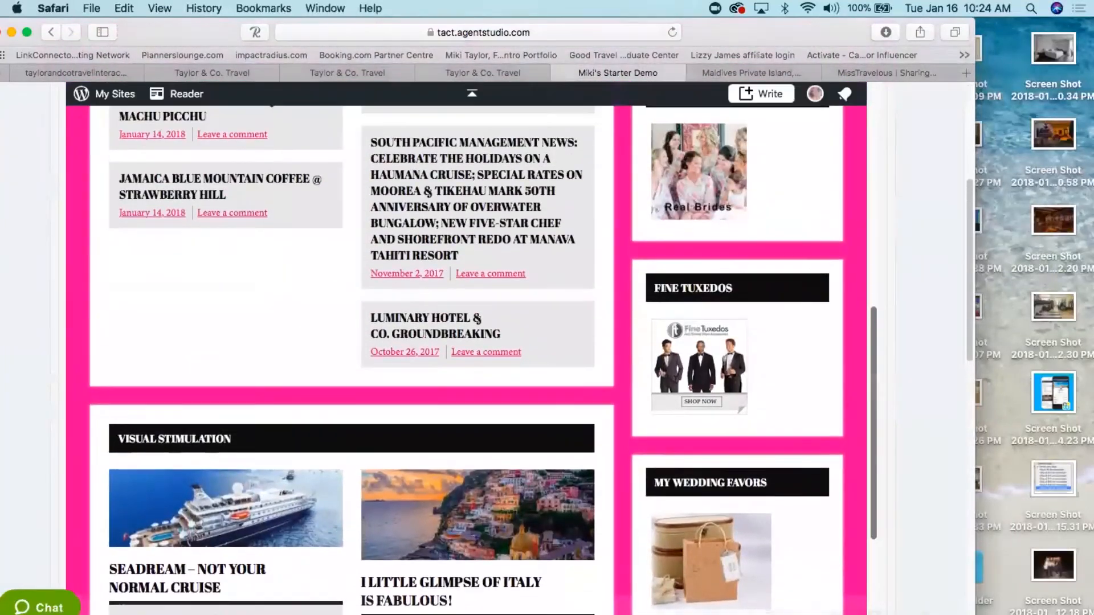
{"action": "scroll", "coordinate": [456, 285], "scroll_direction": "up", "scroll_amount": 5}
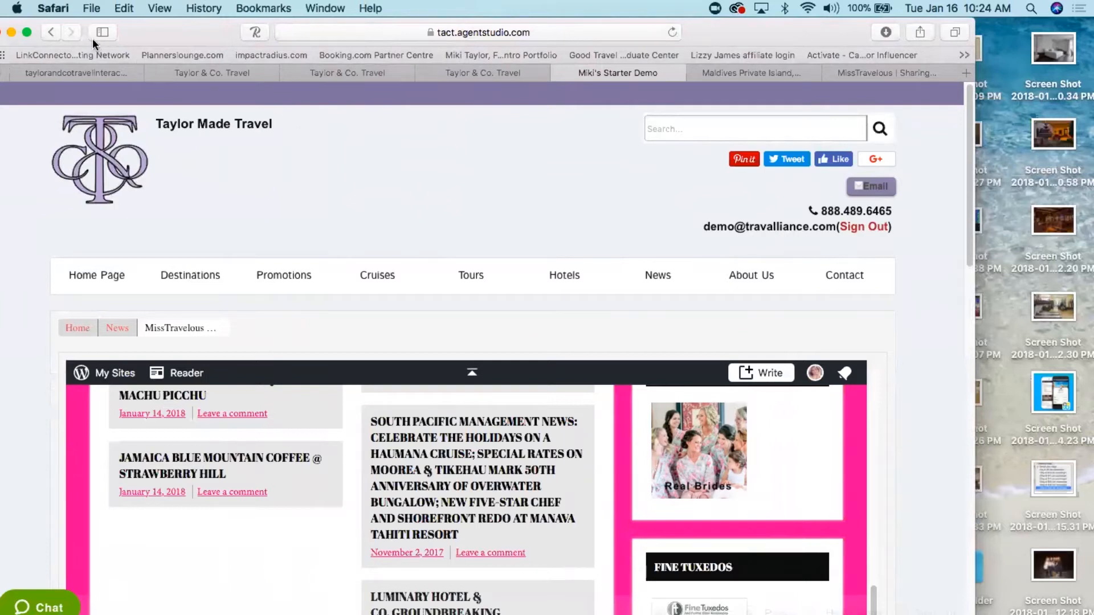
{"action": "left_click", "coordinate": [51, 33]}
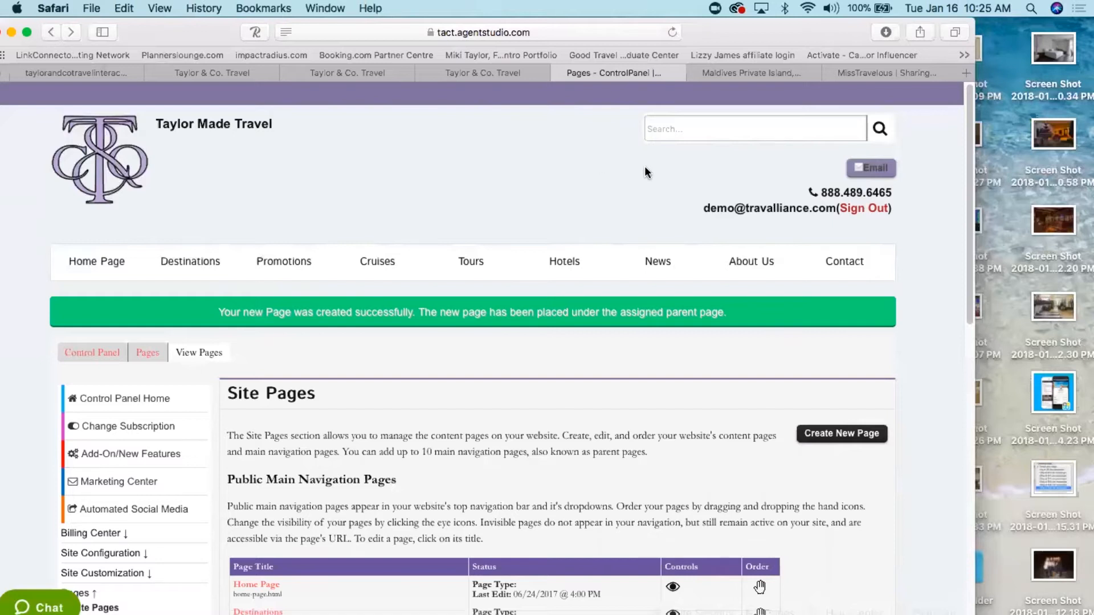
- View the original MissTravelous site and open YouTube in a new browser tab
{"action": "left_click", "coordinate": [918, 72]}
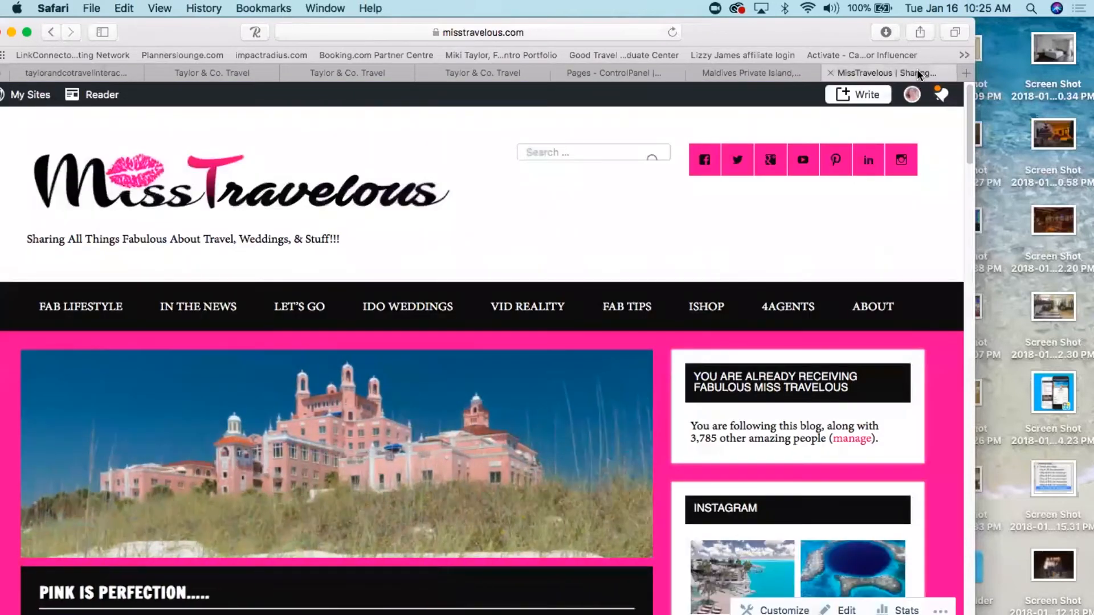
{"action": "left_click", "coordinate": [967, 73]}
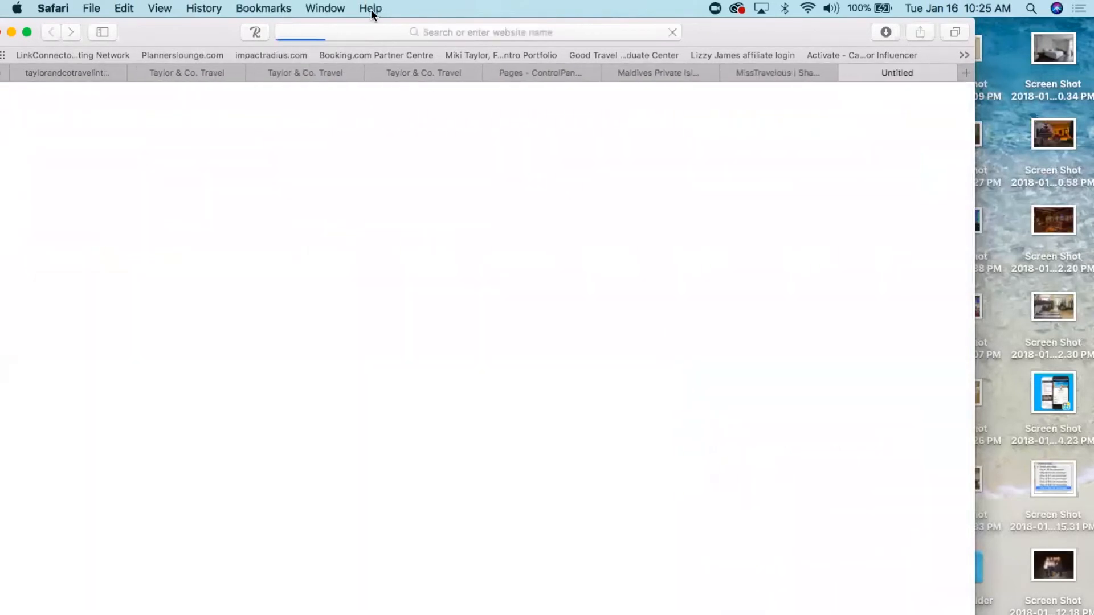
{"action": "left_click", "coordinate": [364, 33]}
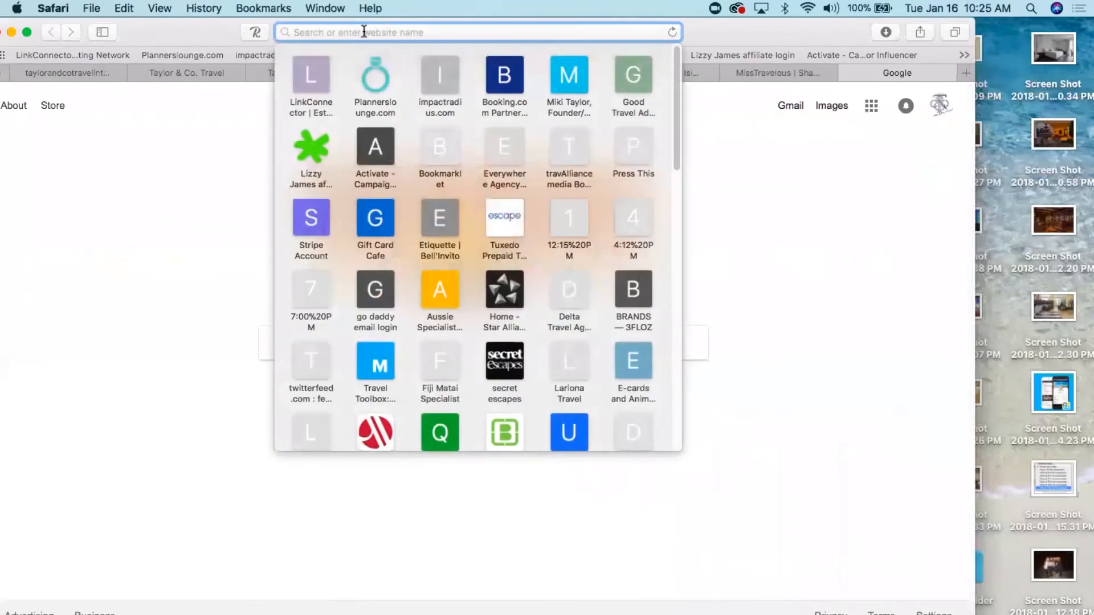
{"action": "type", "text": "youtu"}
{"action": "key", "text": "Return"}
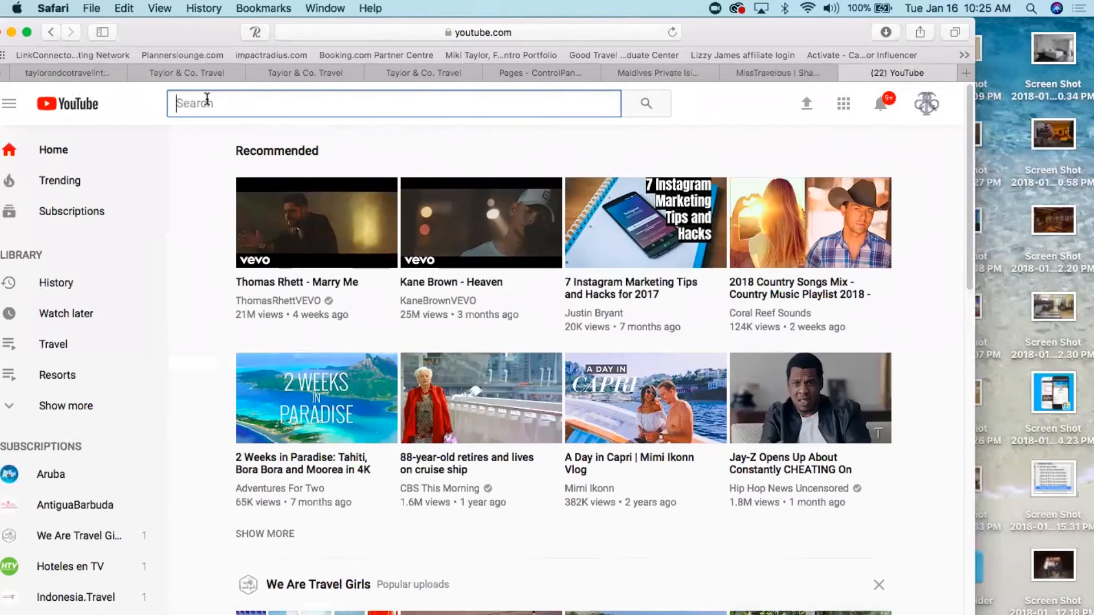
- Search YouTube for "agent studio" and open the Agent Studio channel
{"action": "type", "text": "agent studio"}
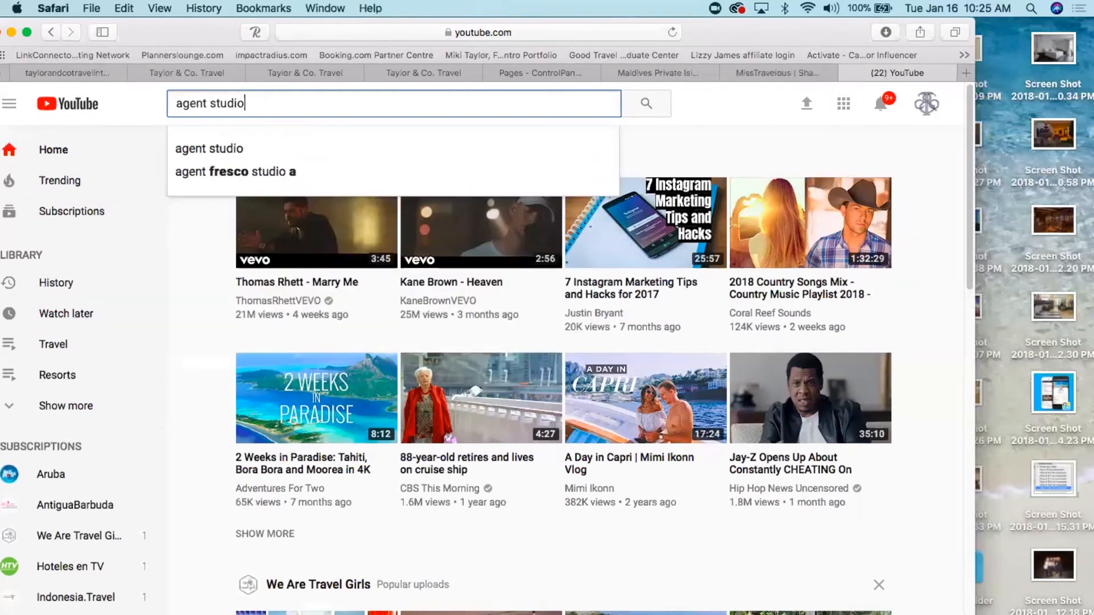
{"action": "key", "text": "Return"}
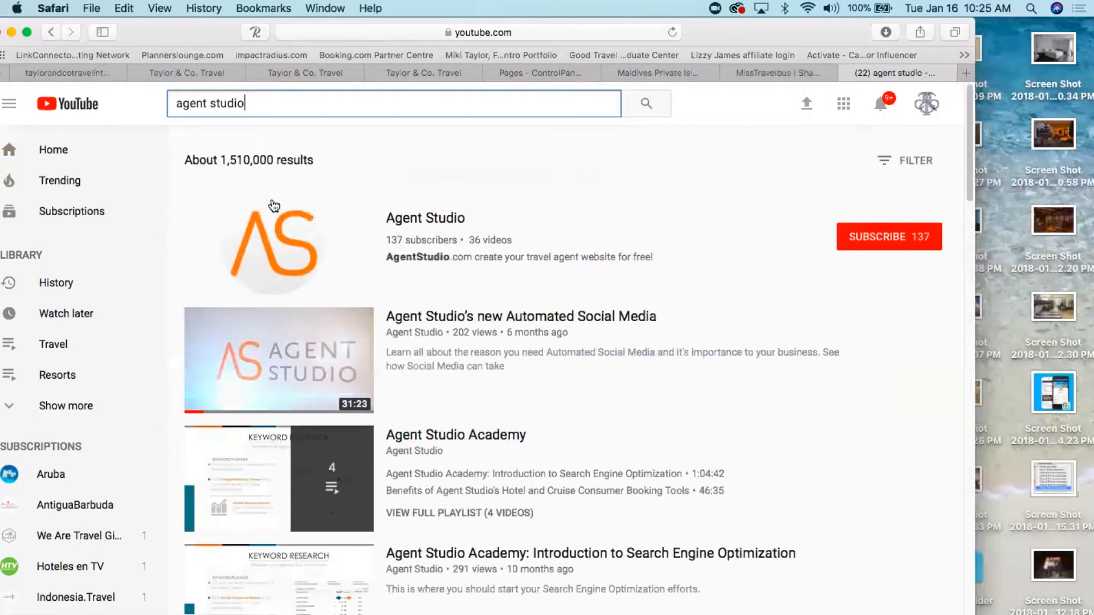
{"action": "left_click", "coordinate": [424, 220]}
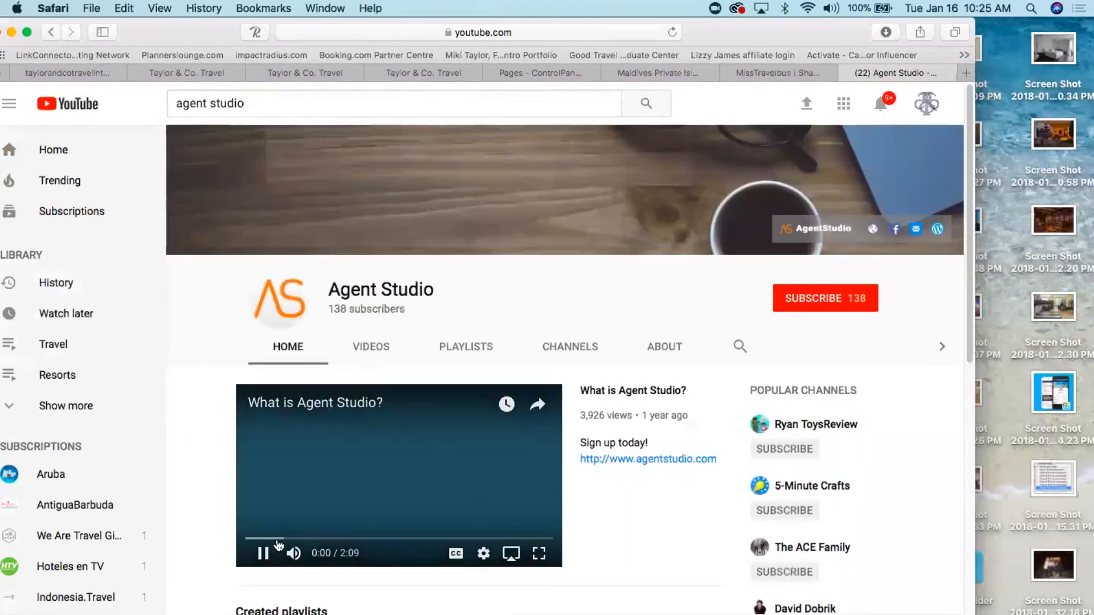
- Pause the channel's introductory video and browse Agent Studio's uploaded training videos
{"action": "left_click", "coordinate": [262, 553]}
{"action": "scroll", "coordinate": [471, 293], "scroll_direction": "down", "scroll_amount": 3}
{"action": "scroll", "coordinate": [440, 290], "scroll_direction": "down", "scroll_amount": 1}
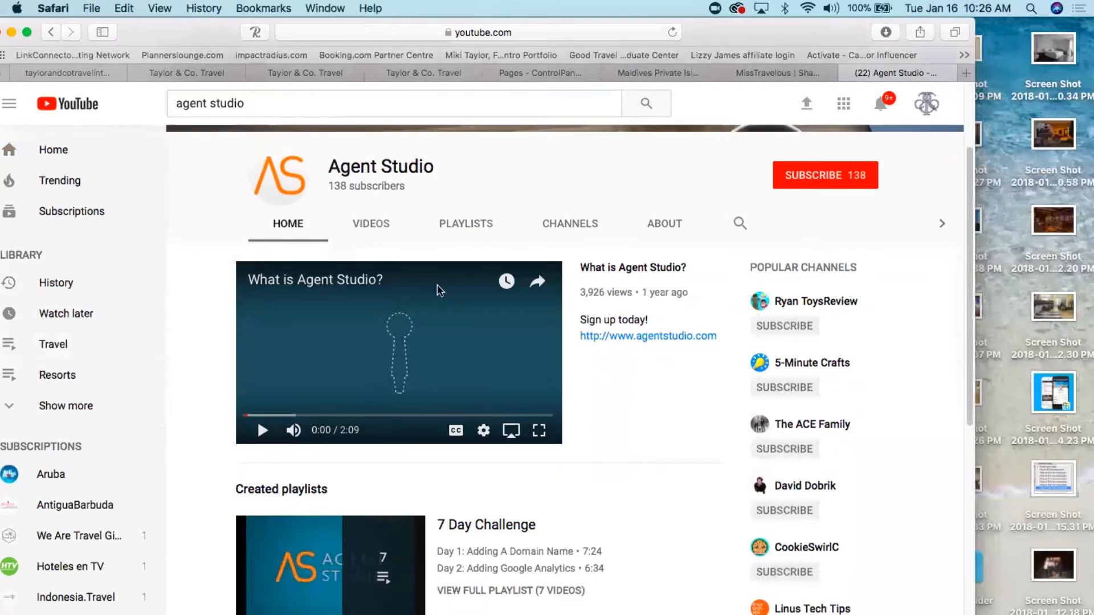
{"action": "left_click", "coordinate": [370, 224]}
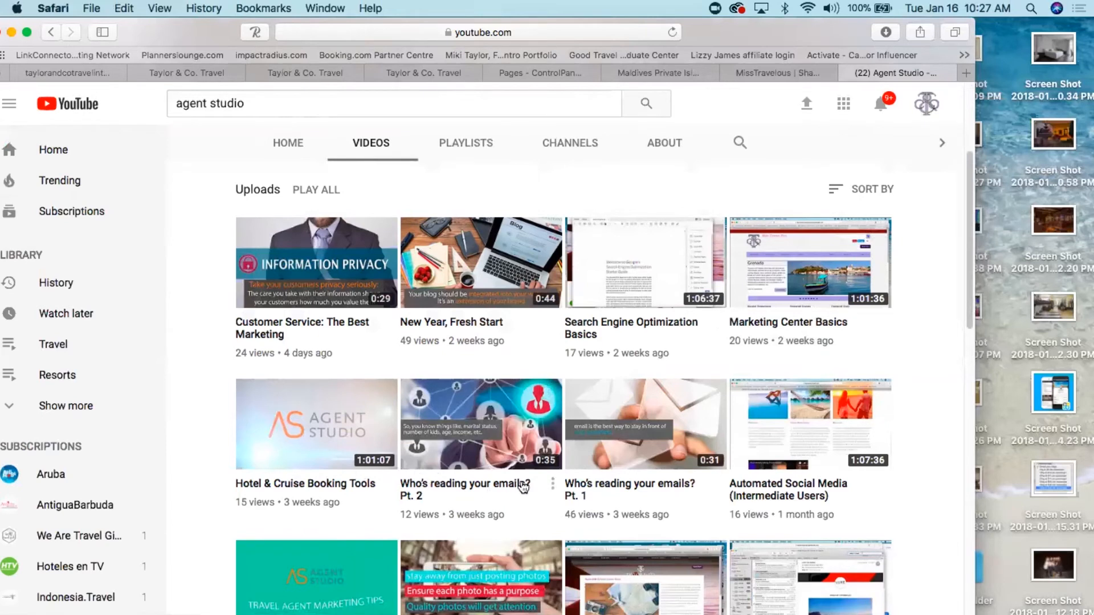
{"action": "left_click_drag", "start_coordinate": [971, 207], "coordinate": [974, 167]}
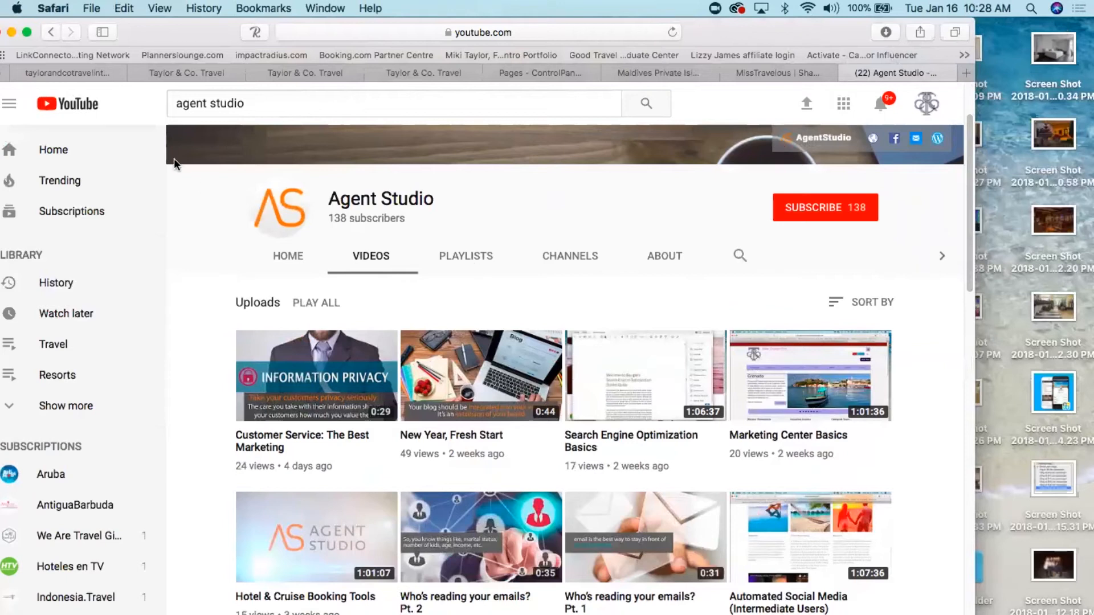
- Return to the Taylor & Co. Travel website, enter its Control Panel, and open the Help Center page
{"action": "left_click", "coordinate": [87, 69]}
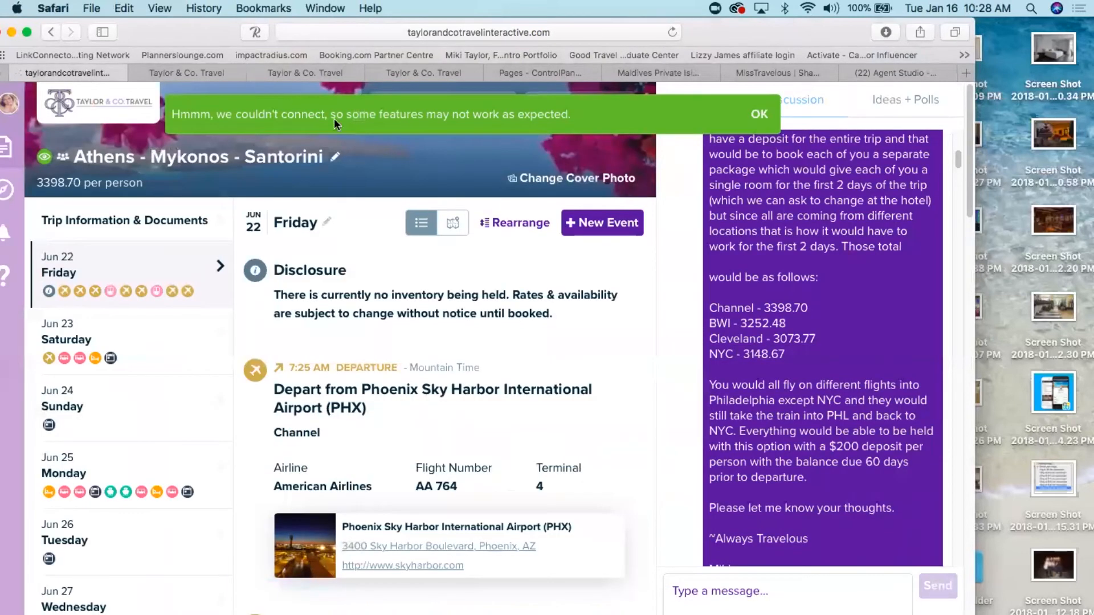
{"action": "left_click", "coordinate": [206, 72]}
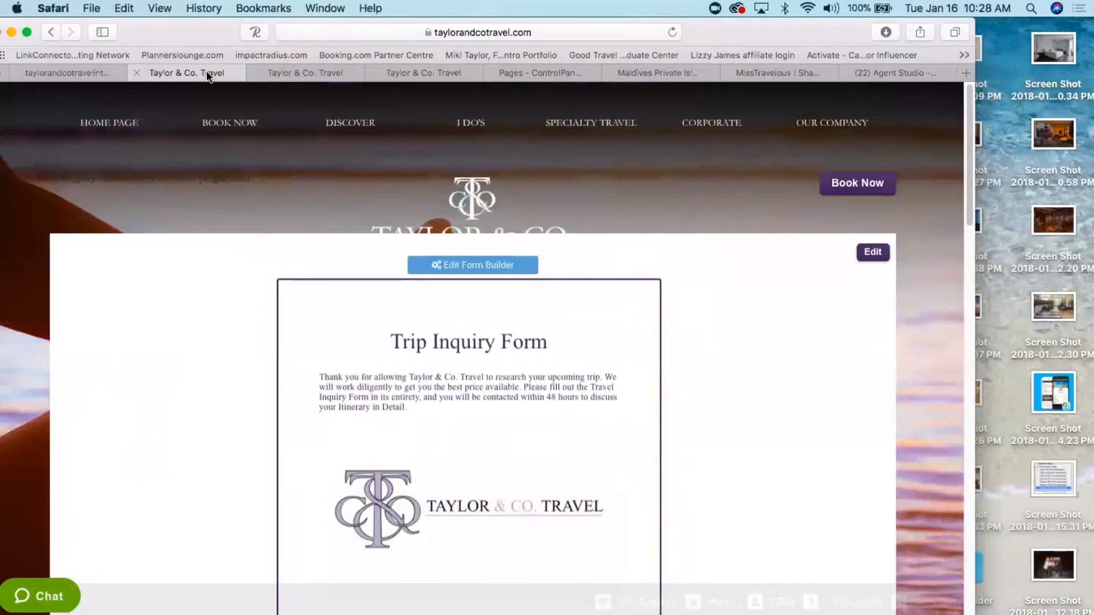
{"action": "left_click", "coordinate": [49, 33]}
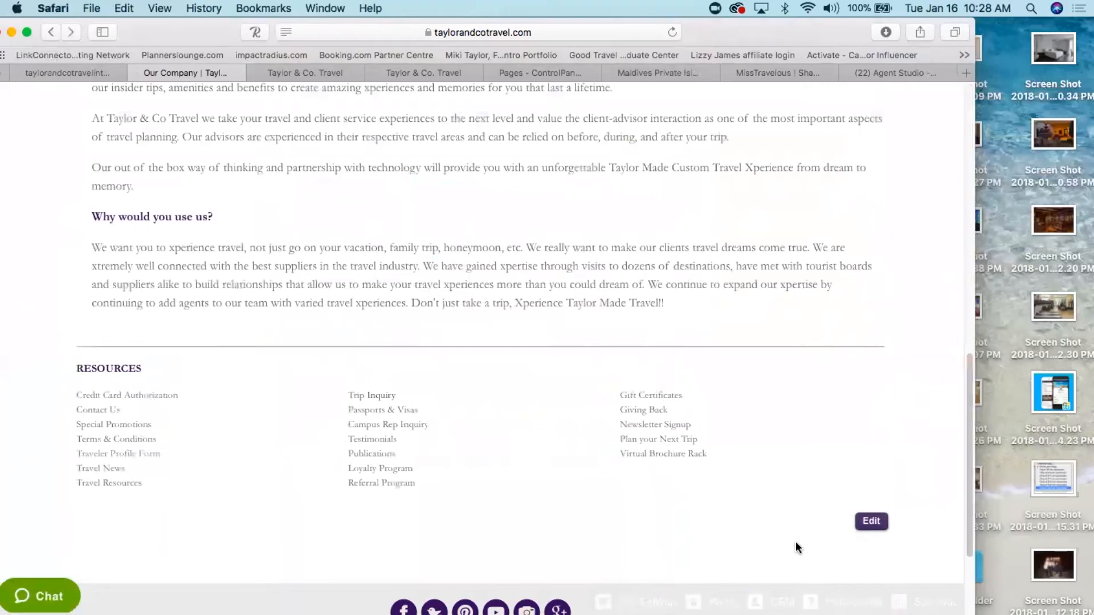
{"action": "scroll", "coordinate": [814, 479], "scroll_direction": "down", "scroll_amount": 5}
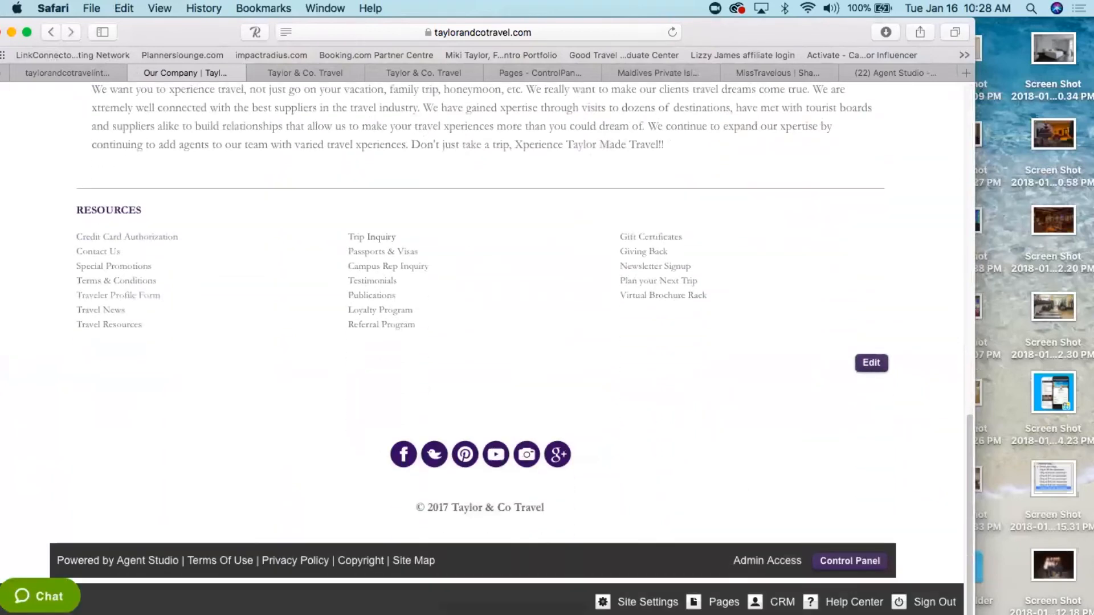
{"action": "left_click", "coordinate": [850, 562]}
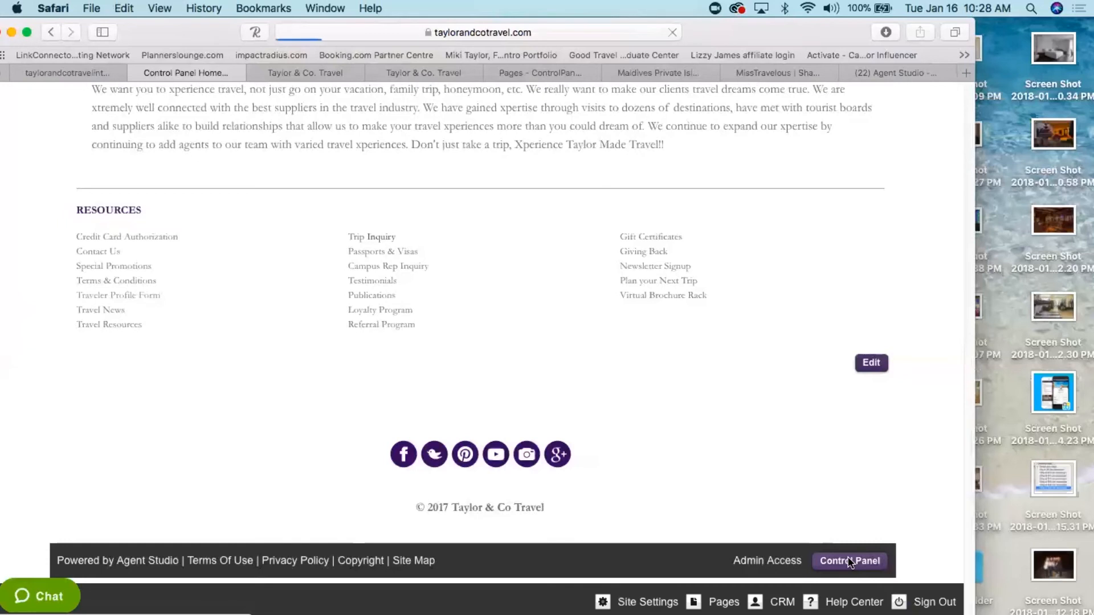
{"action": "scroll", "coordinate": [234, 247], "scroll_direction": "down", "scroll_amount": 4}
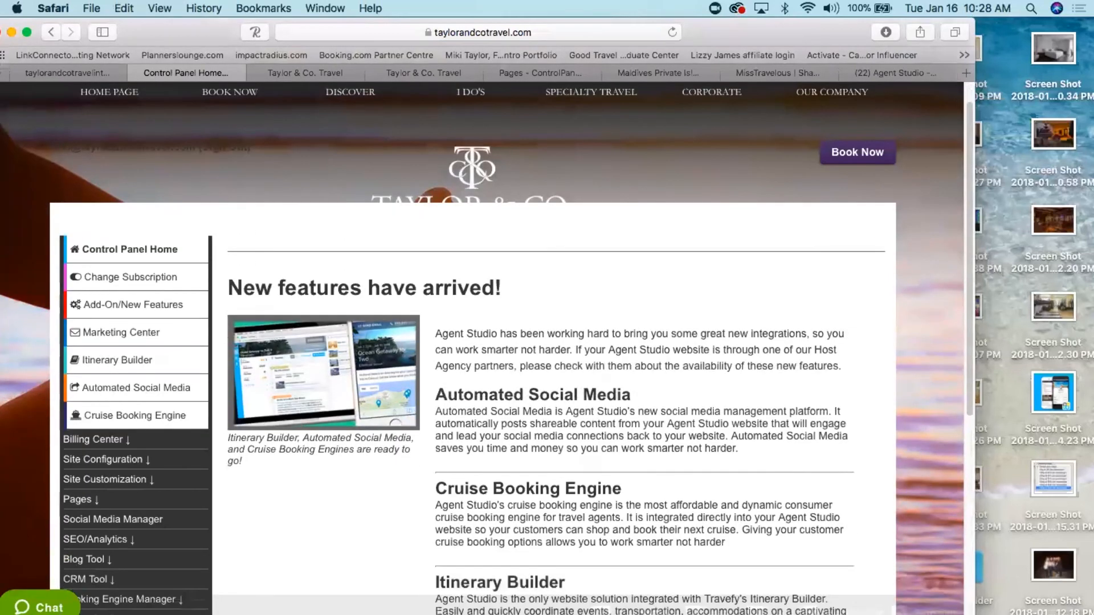
{"action": "scroll", "coordinate": [513, 342], "scroll_direction": "down", "scroll_amount": 6}
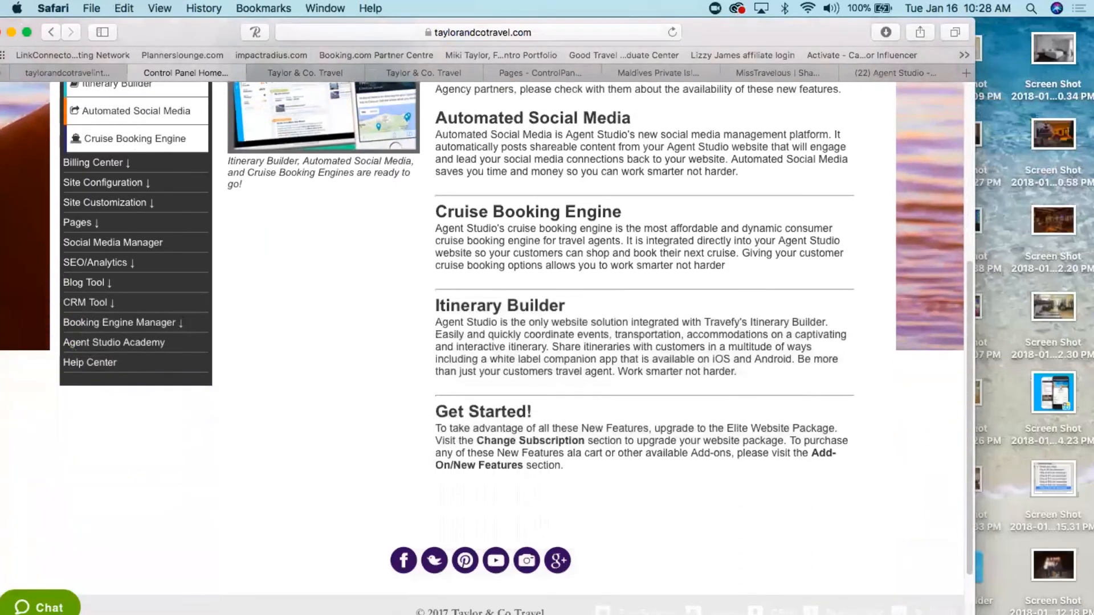
{"action": "left_click", "coordinate": [89, 364]}
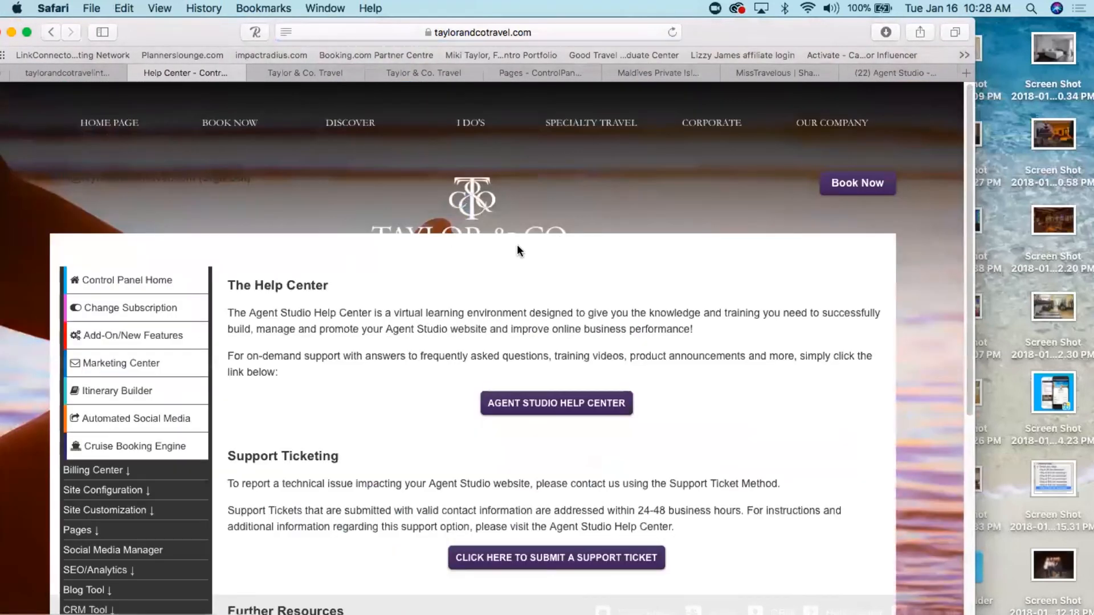
- Review the Help Center's support options and open the support ticket form, leaving its fields blank
{"action": "scroll", "coordinate": [550, 257], "scroll_direction": "down", "scroll_amount": 2}
{"action": "scroll", "coordinate": [550, 285], "scroll_direction": "down", "scroll_amount": 3}
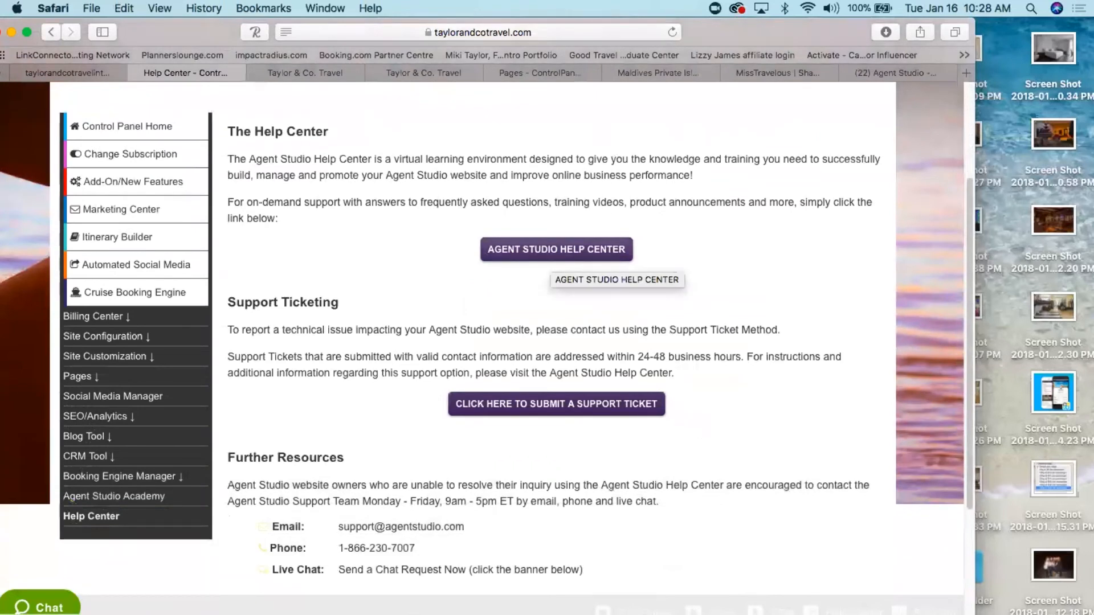
{"action": "scroll", "coordinate": [549, 259], "scroll_direction": "down", "scroll_amount": 2}
{"action": "scroll", "coordinate": [353, 255], "scroll_direction": "up", "scroll_amount": 2}
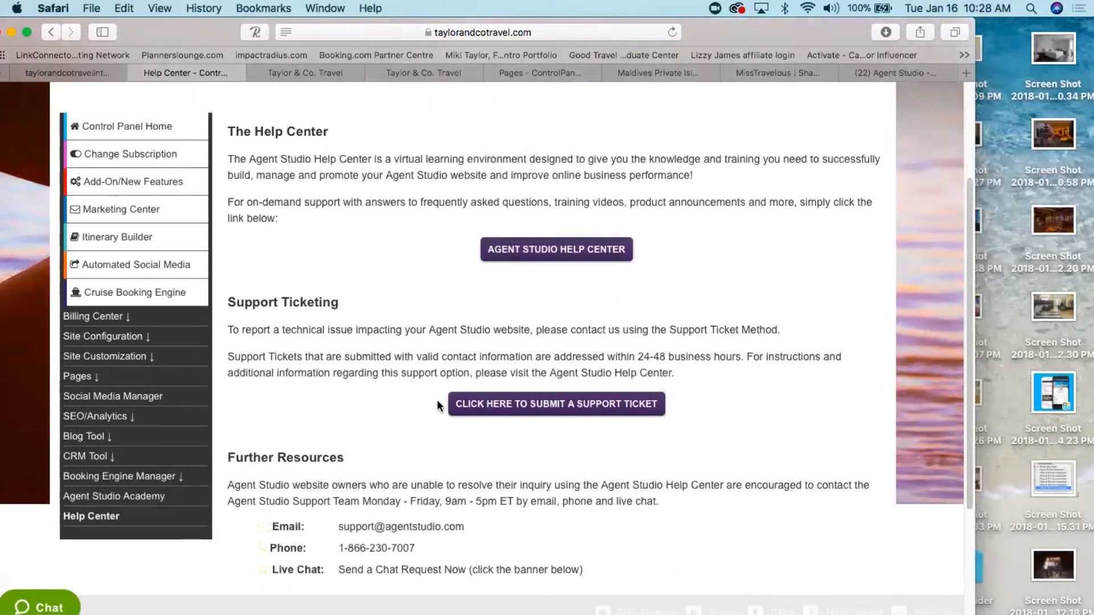
{"action": "left_click", "coordinate": [541, 406]}
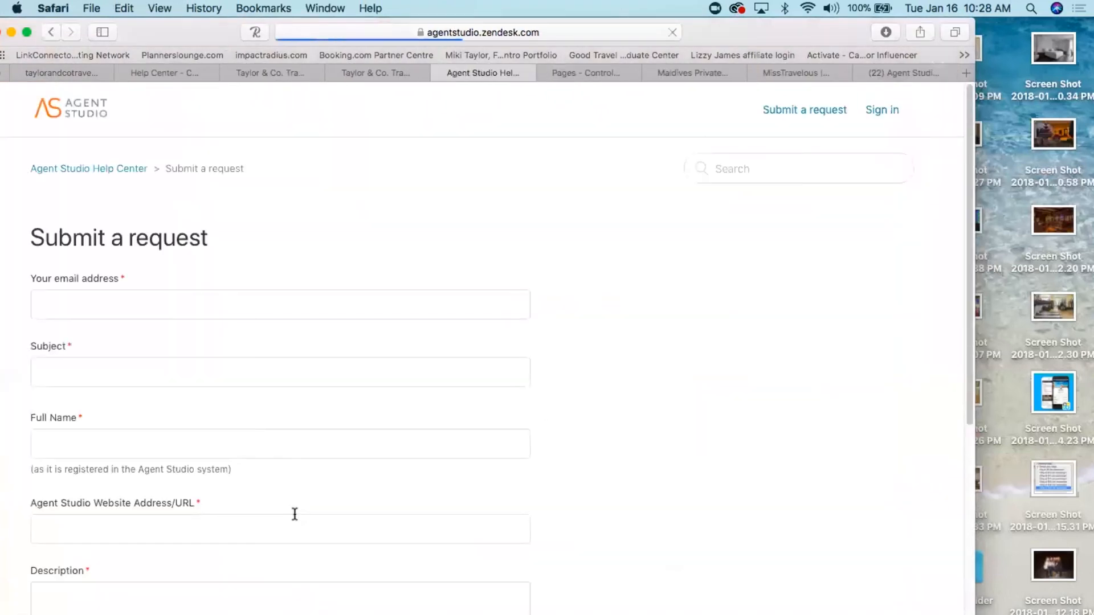
{"action": "left_click", "coordinate": [110, 597]}
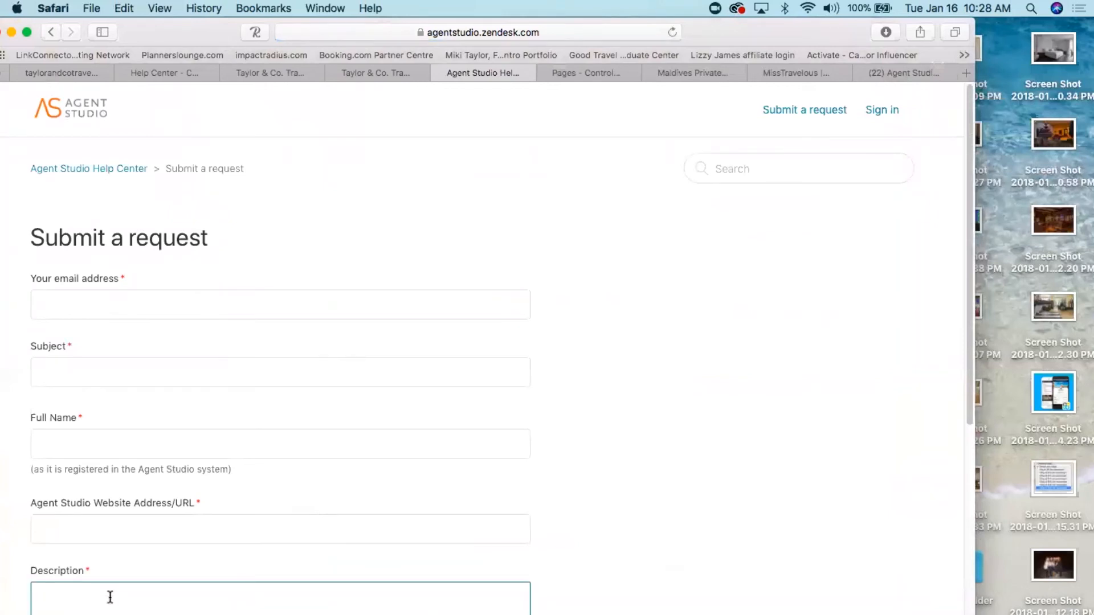
{"action": "left_click", "coordinate": [619, 323]}
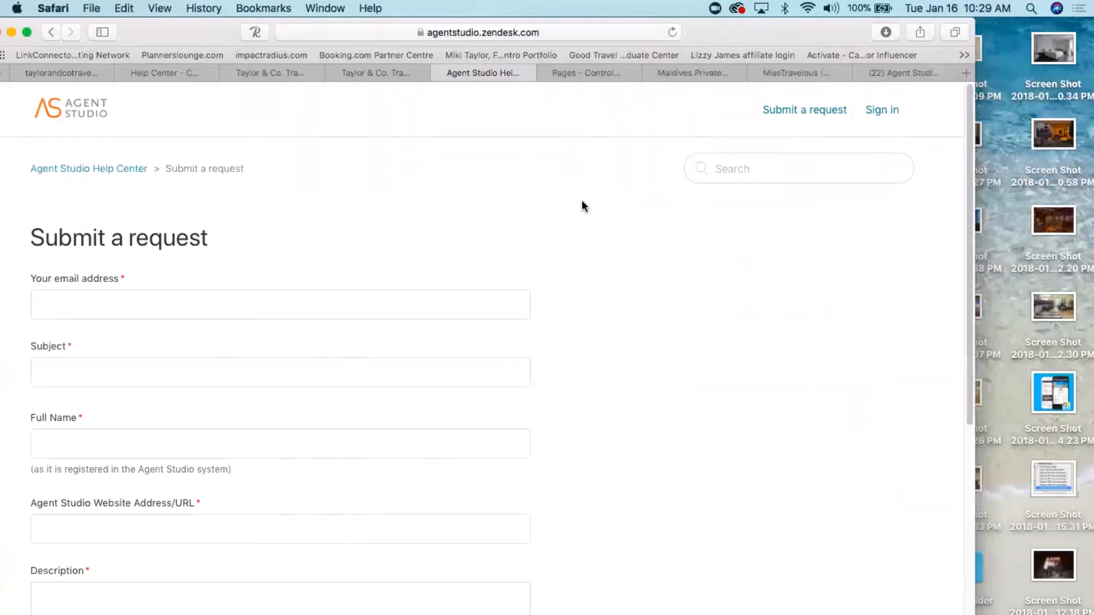
- Return to the Taylor Made Travel Site Pages and check the News submenu and the pages listed under Destinations
{"action": "left_click", "coordinate": [610, 71]}
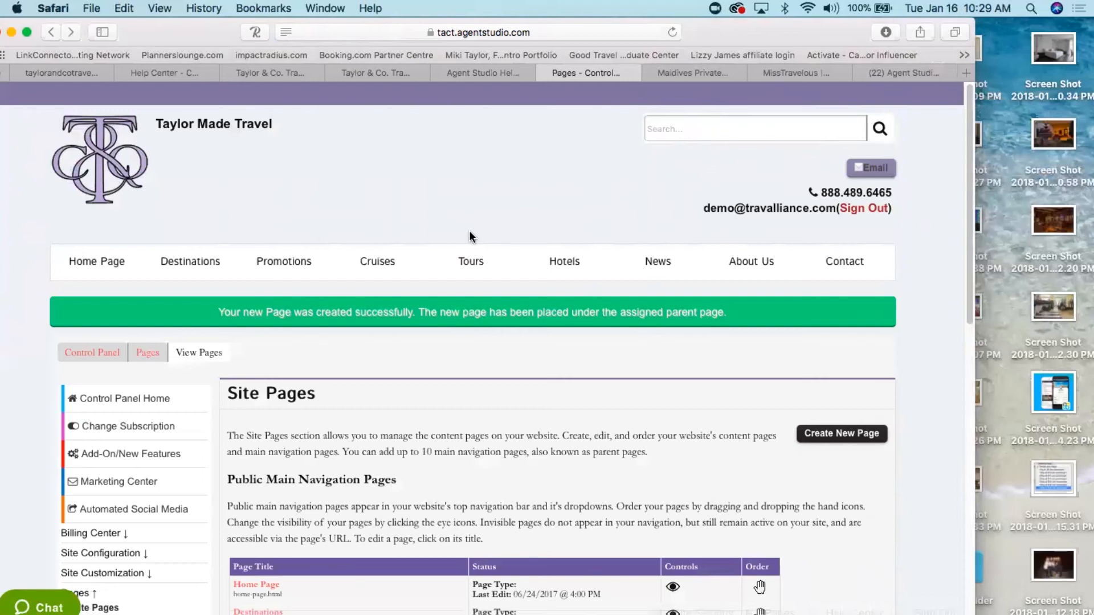
{"action": "mouse_move", "coordinate": [698, 279]}
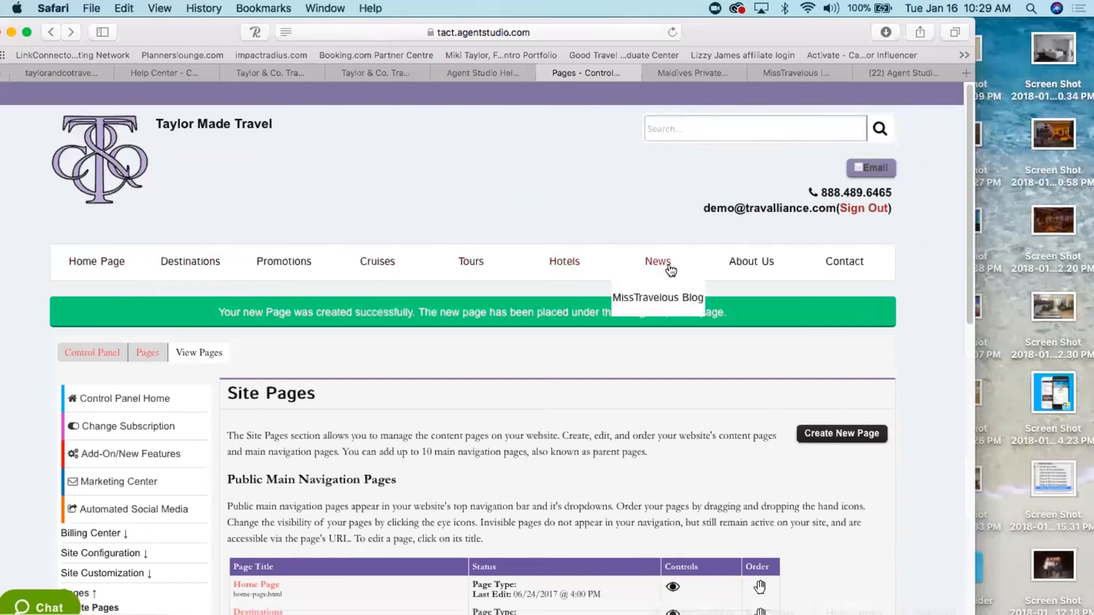
{"action": "mouse_move", "coordinate": [171, 262]}
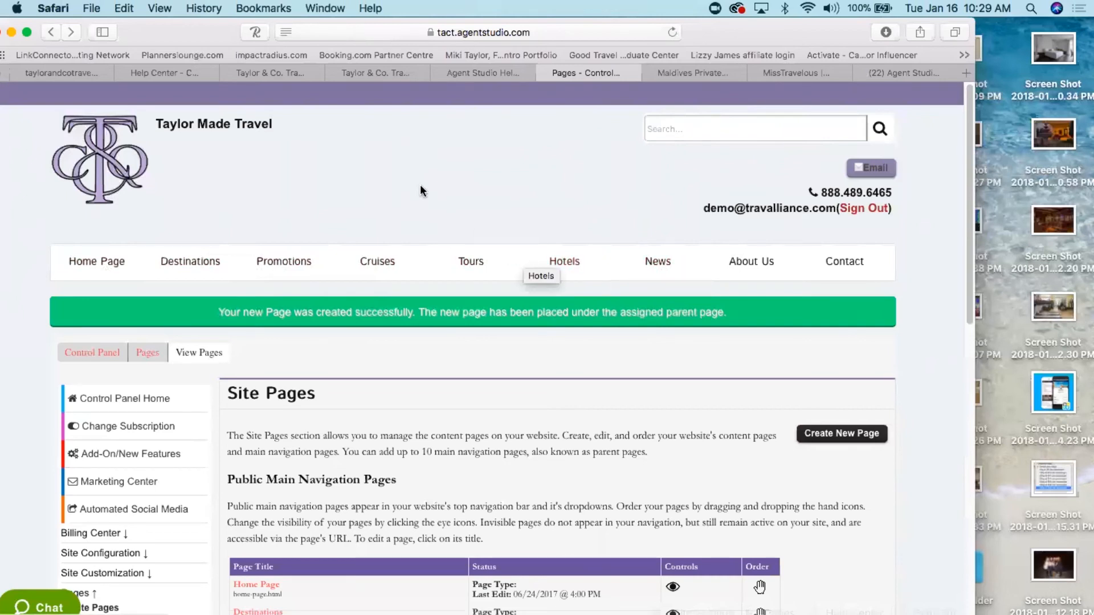
{"action": "scroll", "coordinate": [366, 174], "scroll_direction": "down", "scroll_amount": 2}
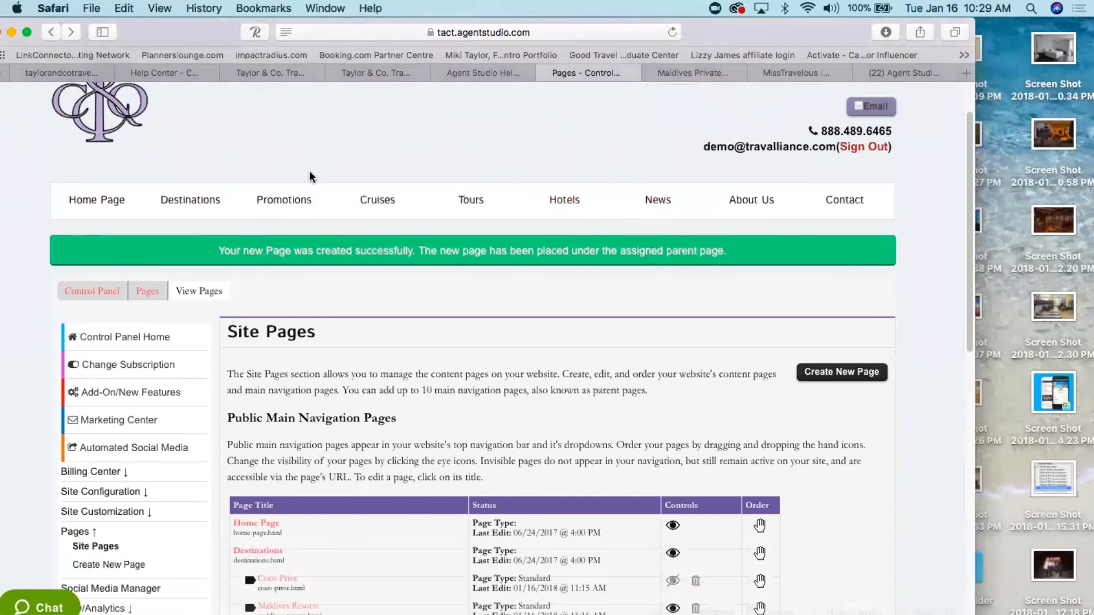
{"action": "scroll", "coordinate": [293, 152], "scroll_direction": "up", "scroll_amount": 2}
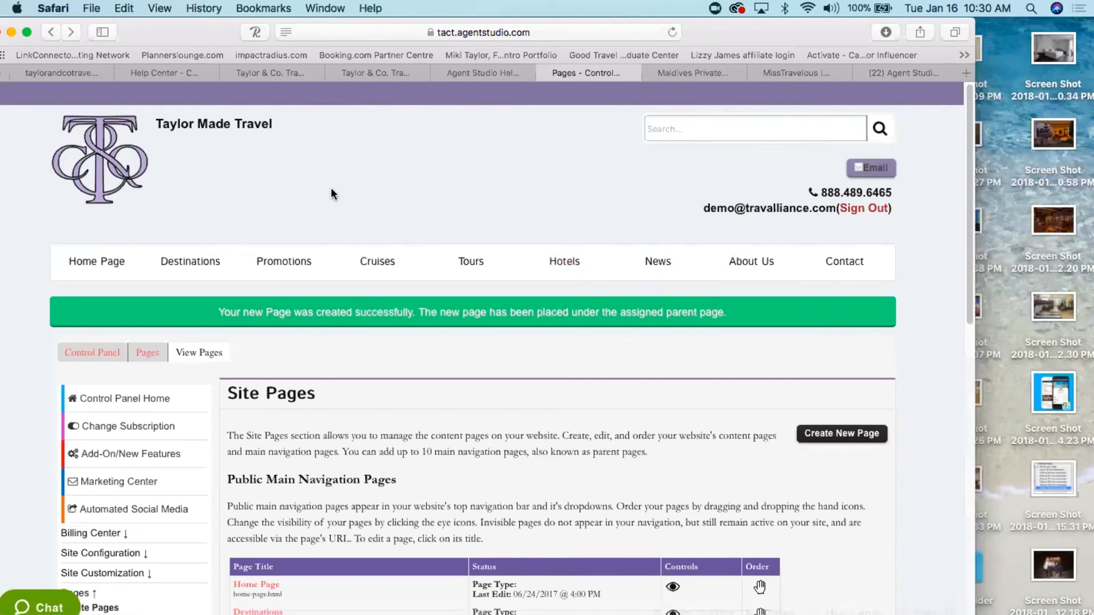
- Open Agent Studio Academy from the Taylor & Co. Travel Help Center and look through the mini-course sign-up list
{"action": "left_click", "coordinate": [183, 71]}
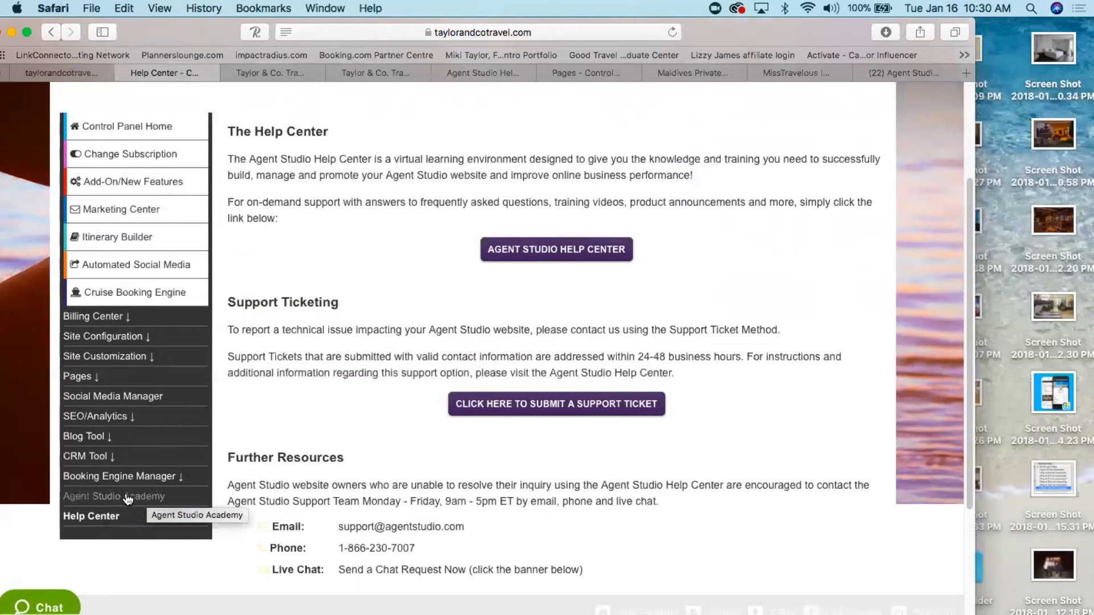
{"action": "left_click", "coordinate": [147, 497]}
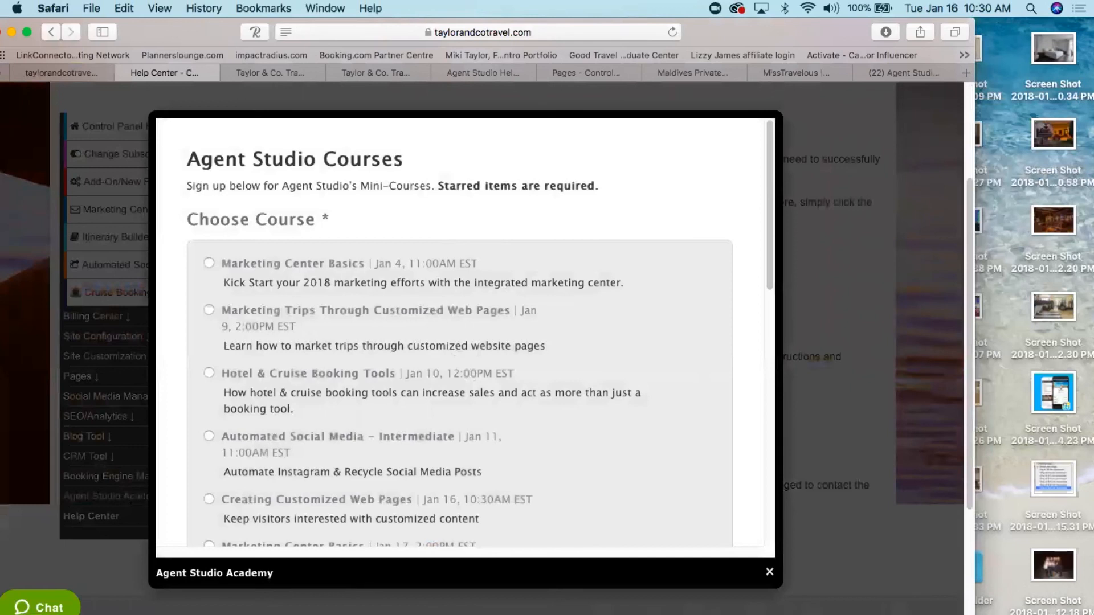
{"action": "scroll", "coordinate": [628, 224], "scroll_direction": "down", "scroll_amount": 1}
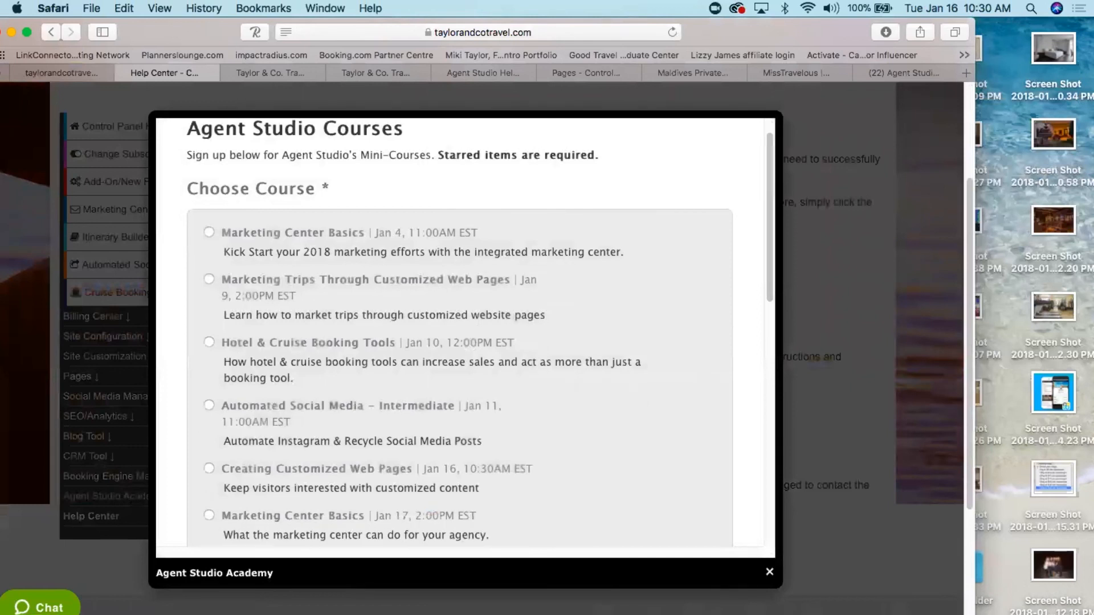
{"action": "scroll", "coordinate": [627, 224], "scroll_direction": "down", "scroll_amount": 10}
{"action": "scroll", "coordinate": [466, 332], "scroll_direction": "up", "scroll_amount": 12}
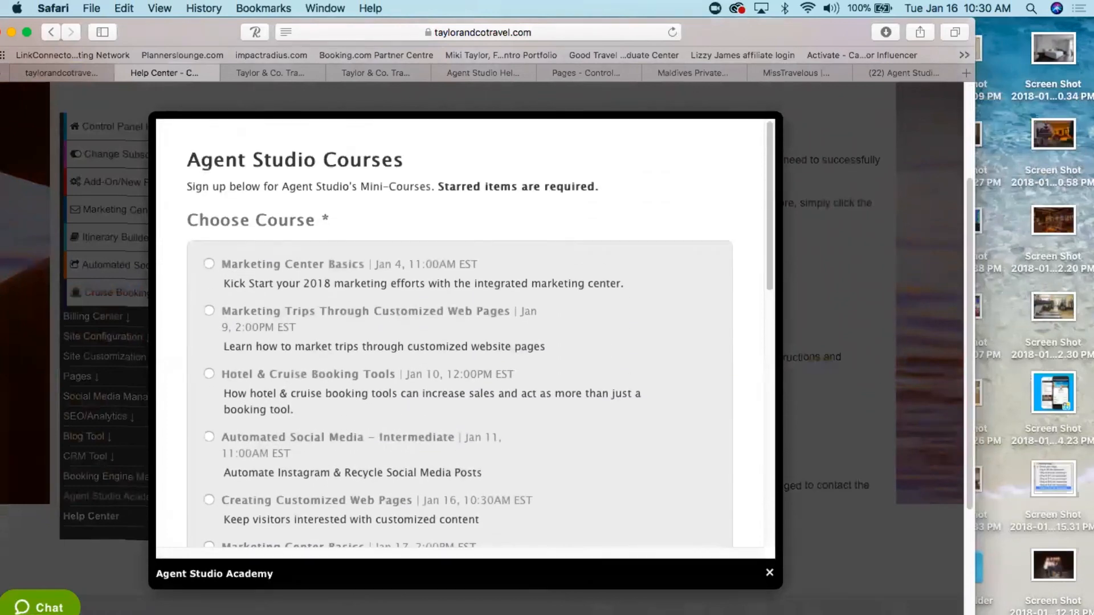
{"action": "scroll", "coordinate": [465, 332], "scroll_direction": "up", "scroll_amount": 5}
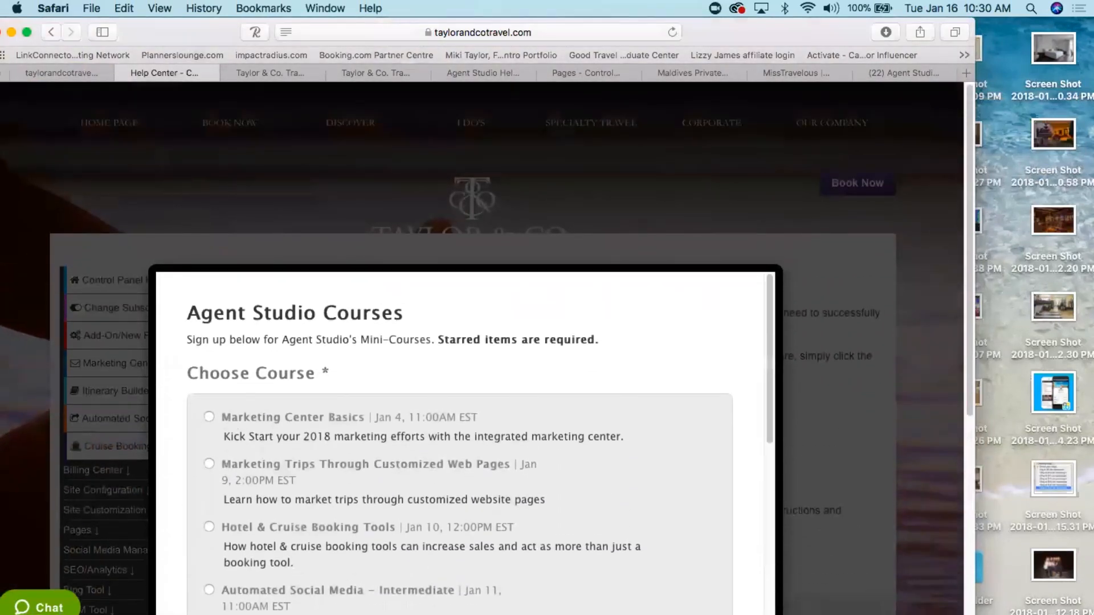